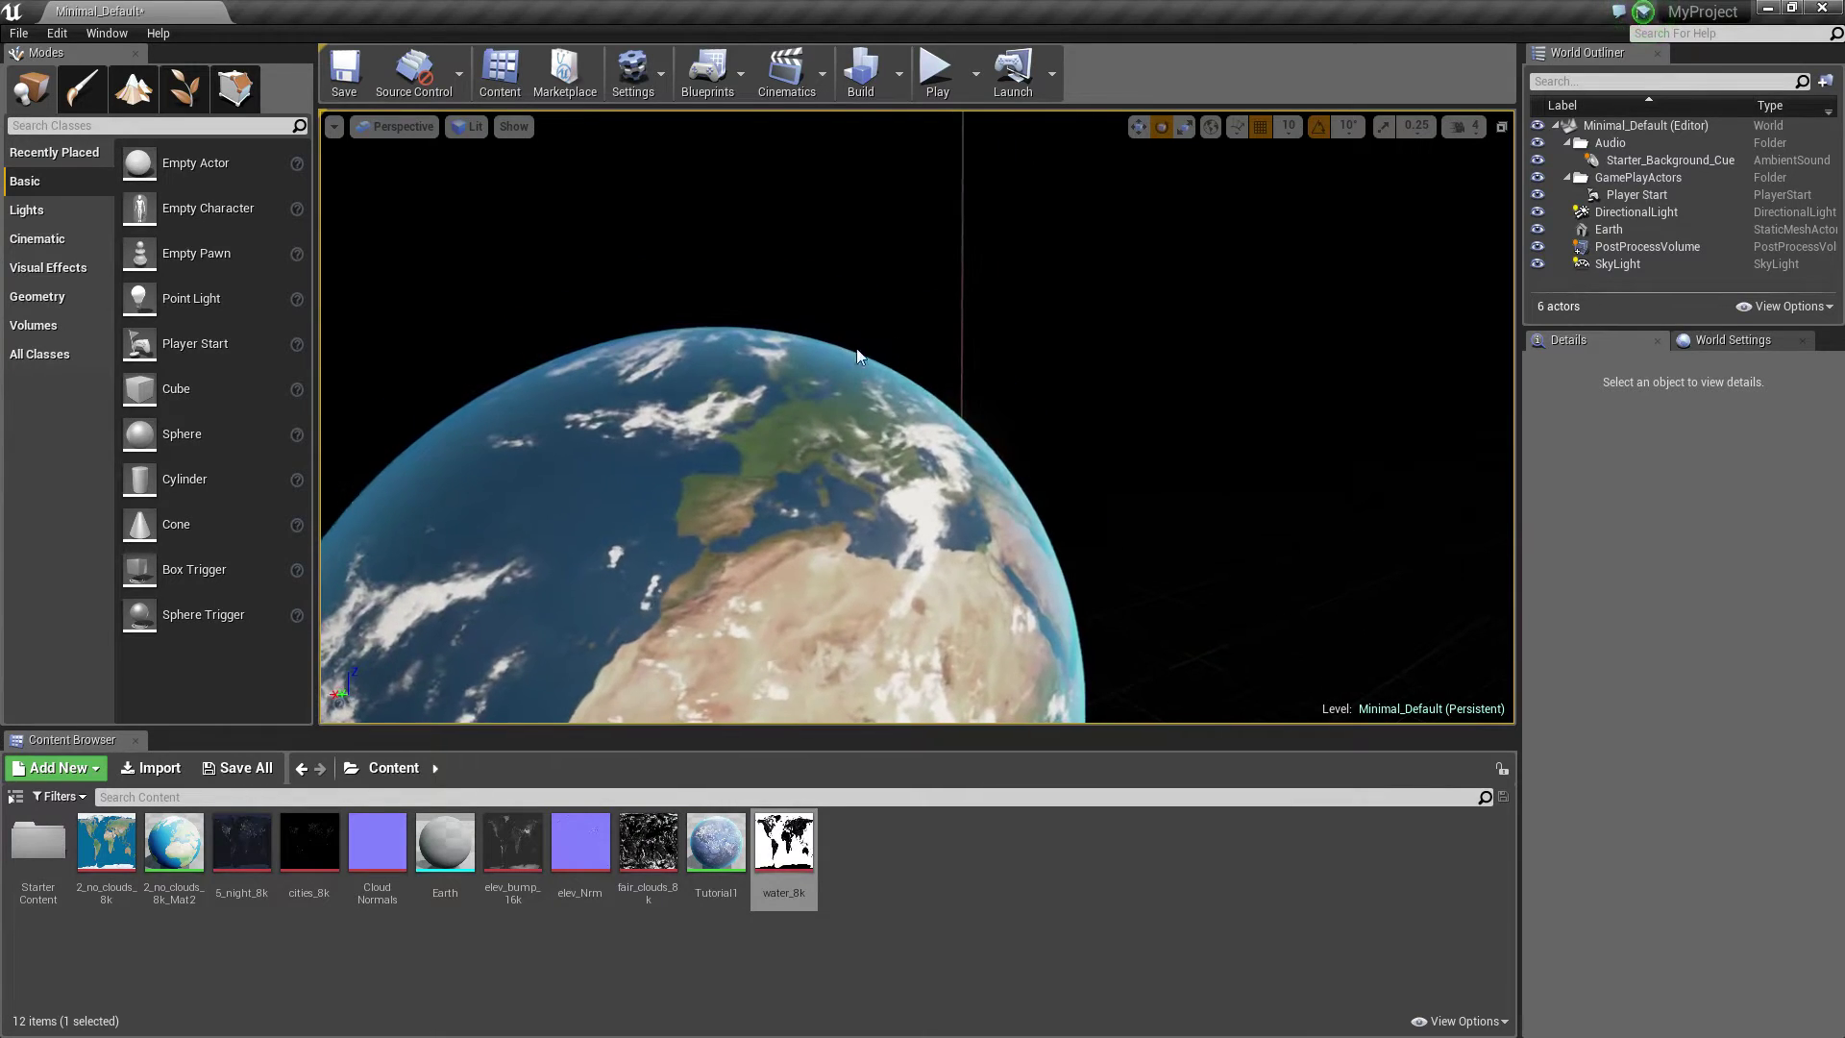
Inspect the finished Earth globe in the level from several sides.
{"action": "left_click_drag", "start_coordinate": [913, 308], "coordinate": [1134, 404], "text": "alt"}
{"action": "left_click", "coordinate": [913, 519]}
{"action": "left_click_drag", "start_coordinate": [937, 535], "coordinate": [842, 488]}
{"action": "left_click", "coordinate": [1372, 313]}
{"action": "left_click_drag", "start_coordinate": [1372, 313], "coordinate": [1298, 336], "text": "alt"}
{"action": "left_click_drag", "start_coordinate": [1076, 448], "coordinate": [852, 444], "text": "alt"}
{"action": "mouse_move", "coordinate": [1101, 498]}
{"action": "left_mouse_down"}
{"action": "mouse_move", "coordinate": [1115, 587]}
{"action": "mouse_move", "coordinate": [1101, 499]}
{"action": "left_mouse_up"}
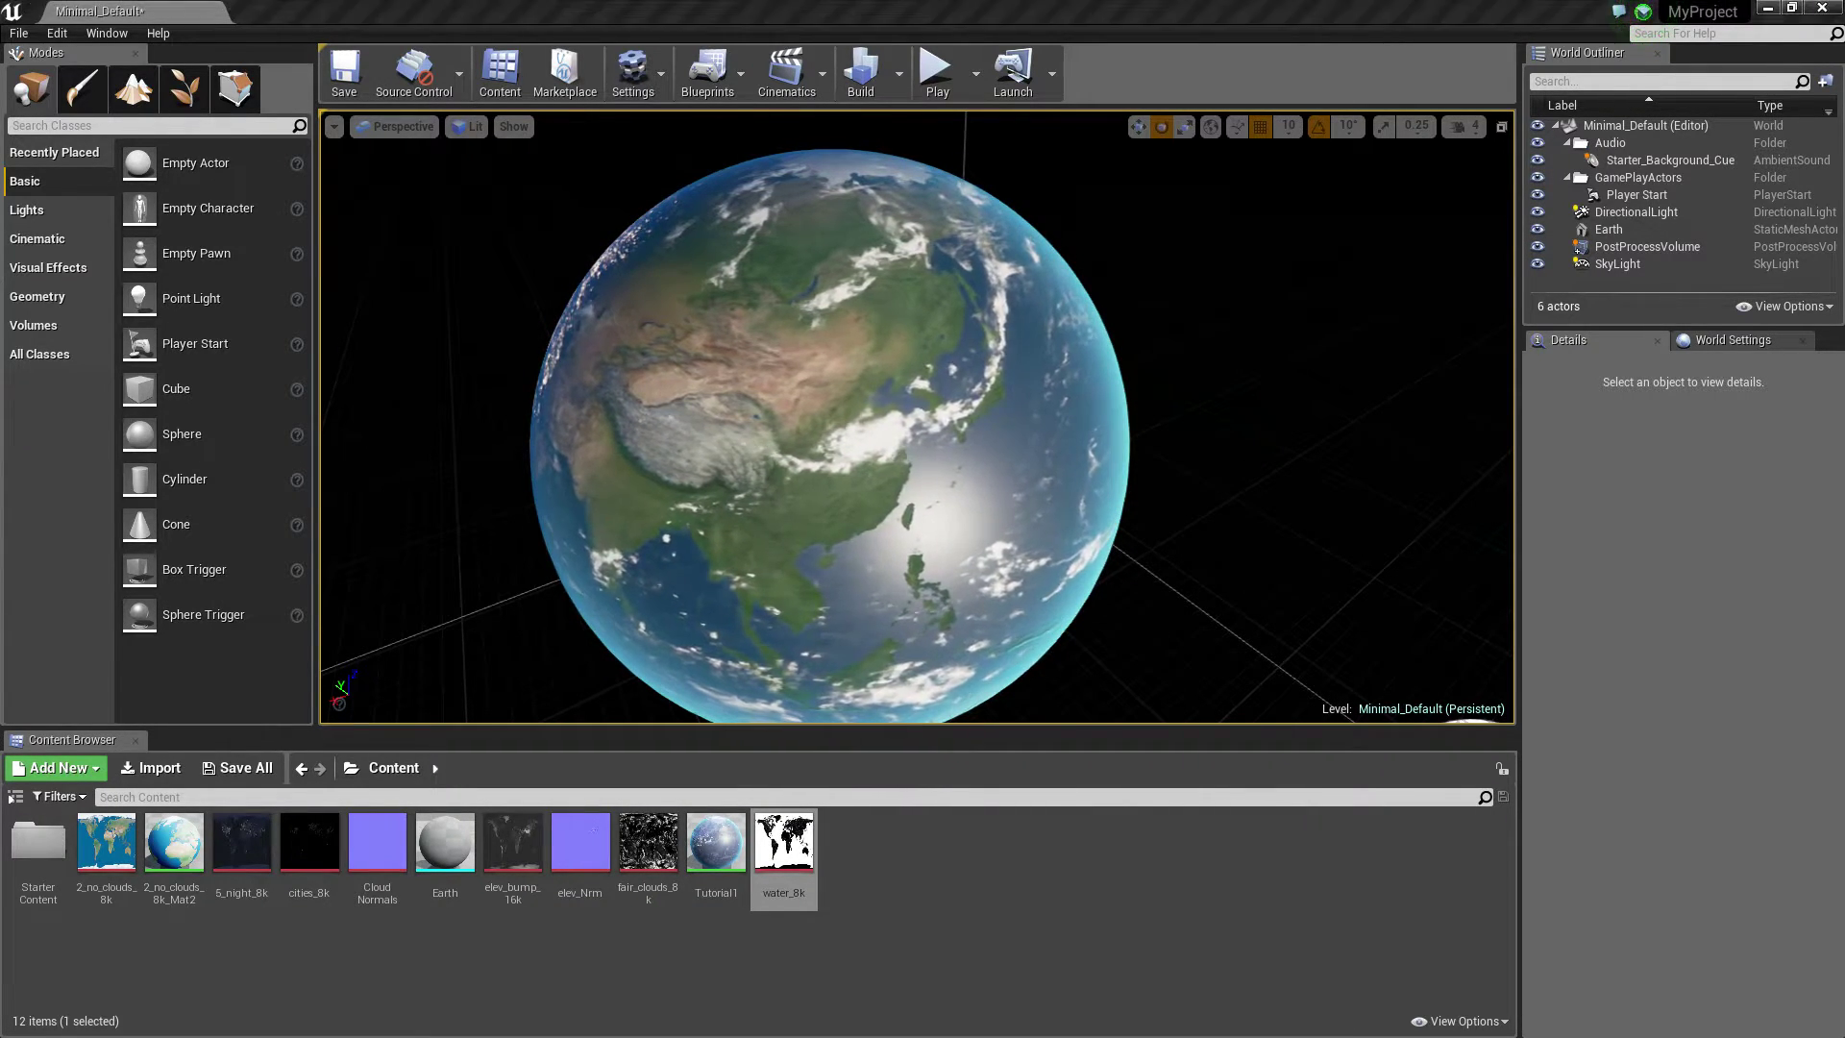
Switch to the Chrome browser and look through the Natural Earth III texture maps on shadedrelief.com.
{"action": "left_click_drag", "start_coordinate": [0, 77], "coordinate": [515, 308]}
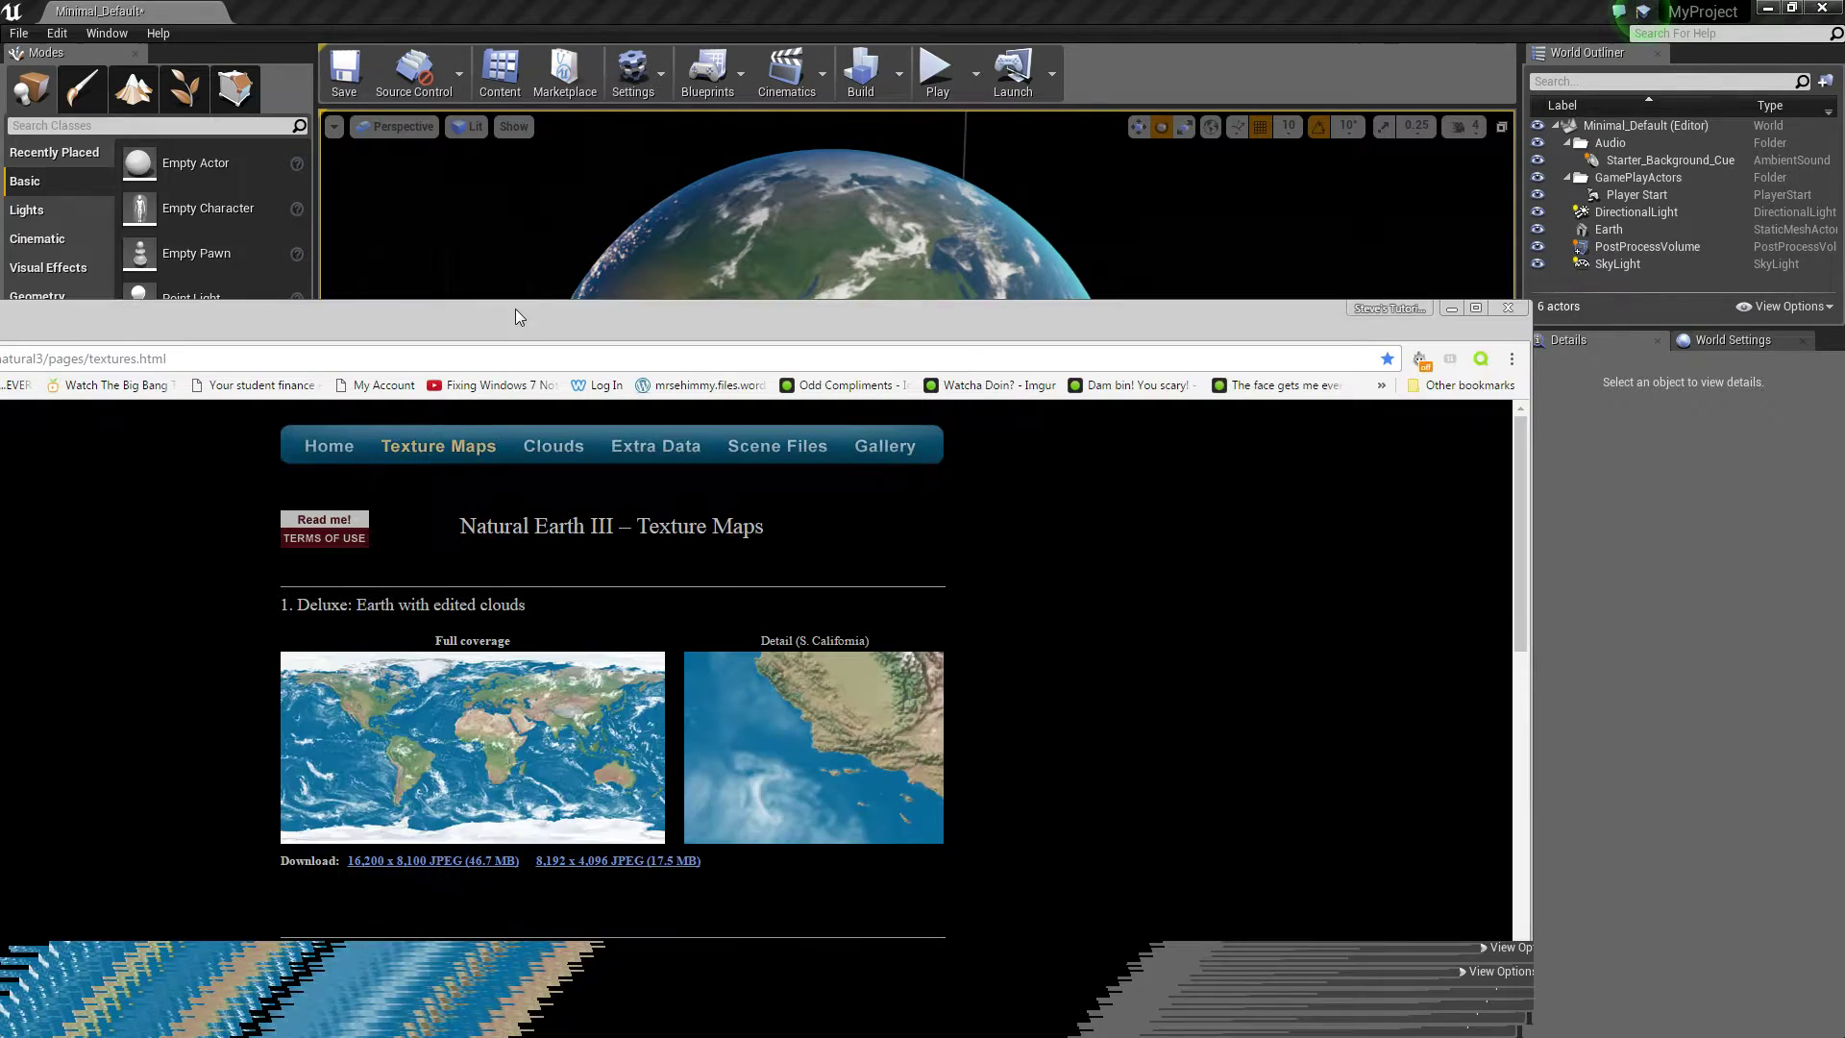
{"action": "double_click", "coordinate": [515, 309]}
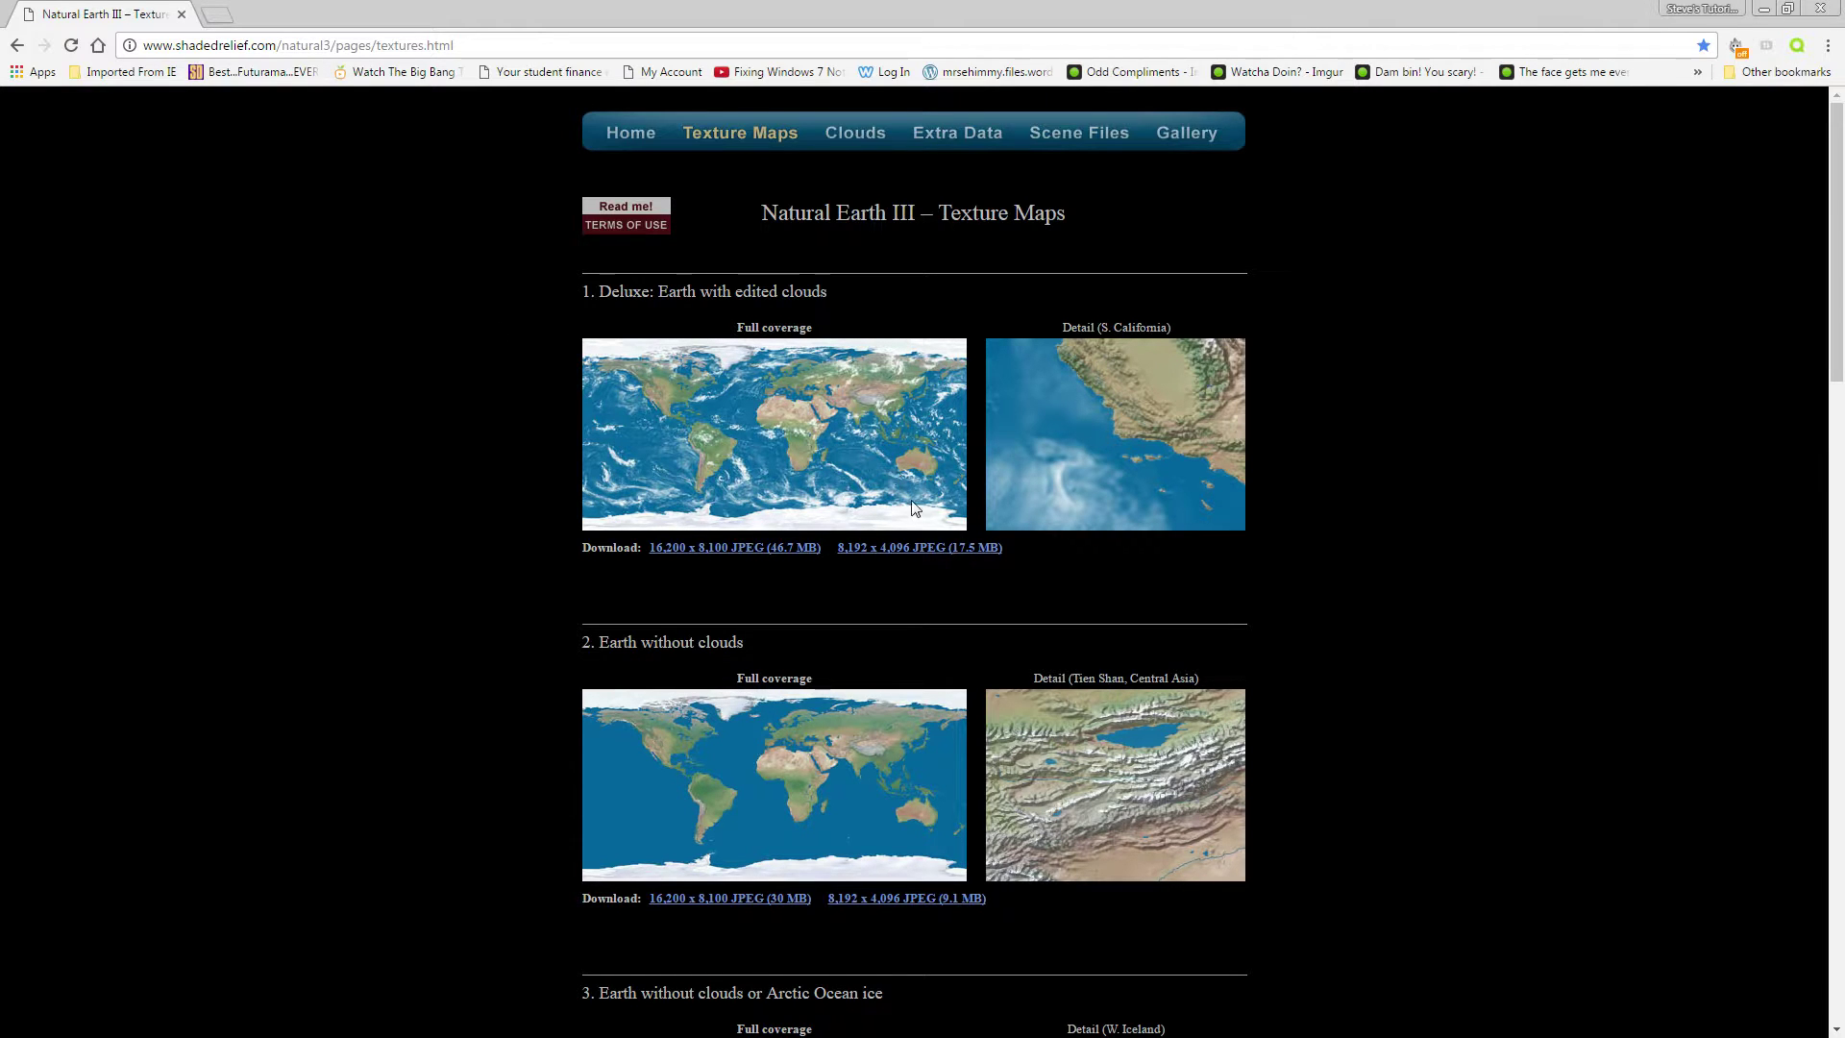
{"action": "scroll", "coordinate": [903, 500], "scroll_direction": "down", "scroll_amount": 4}
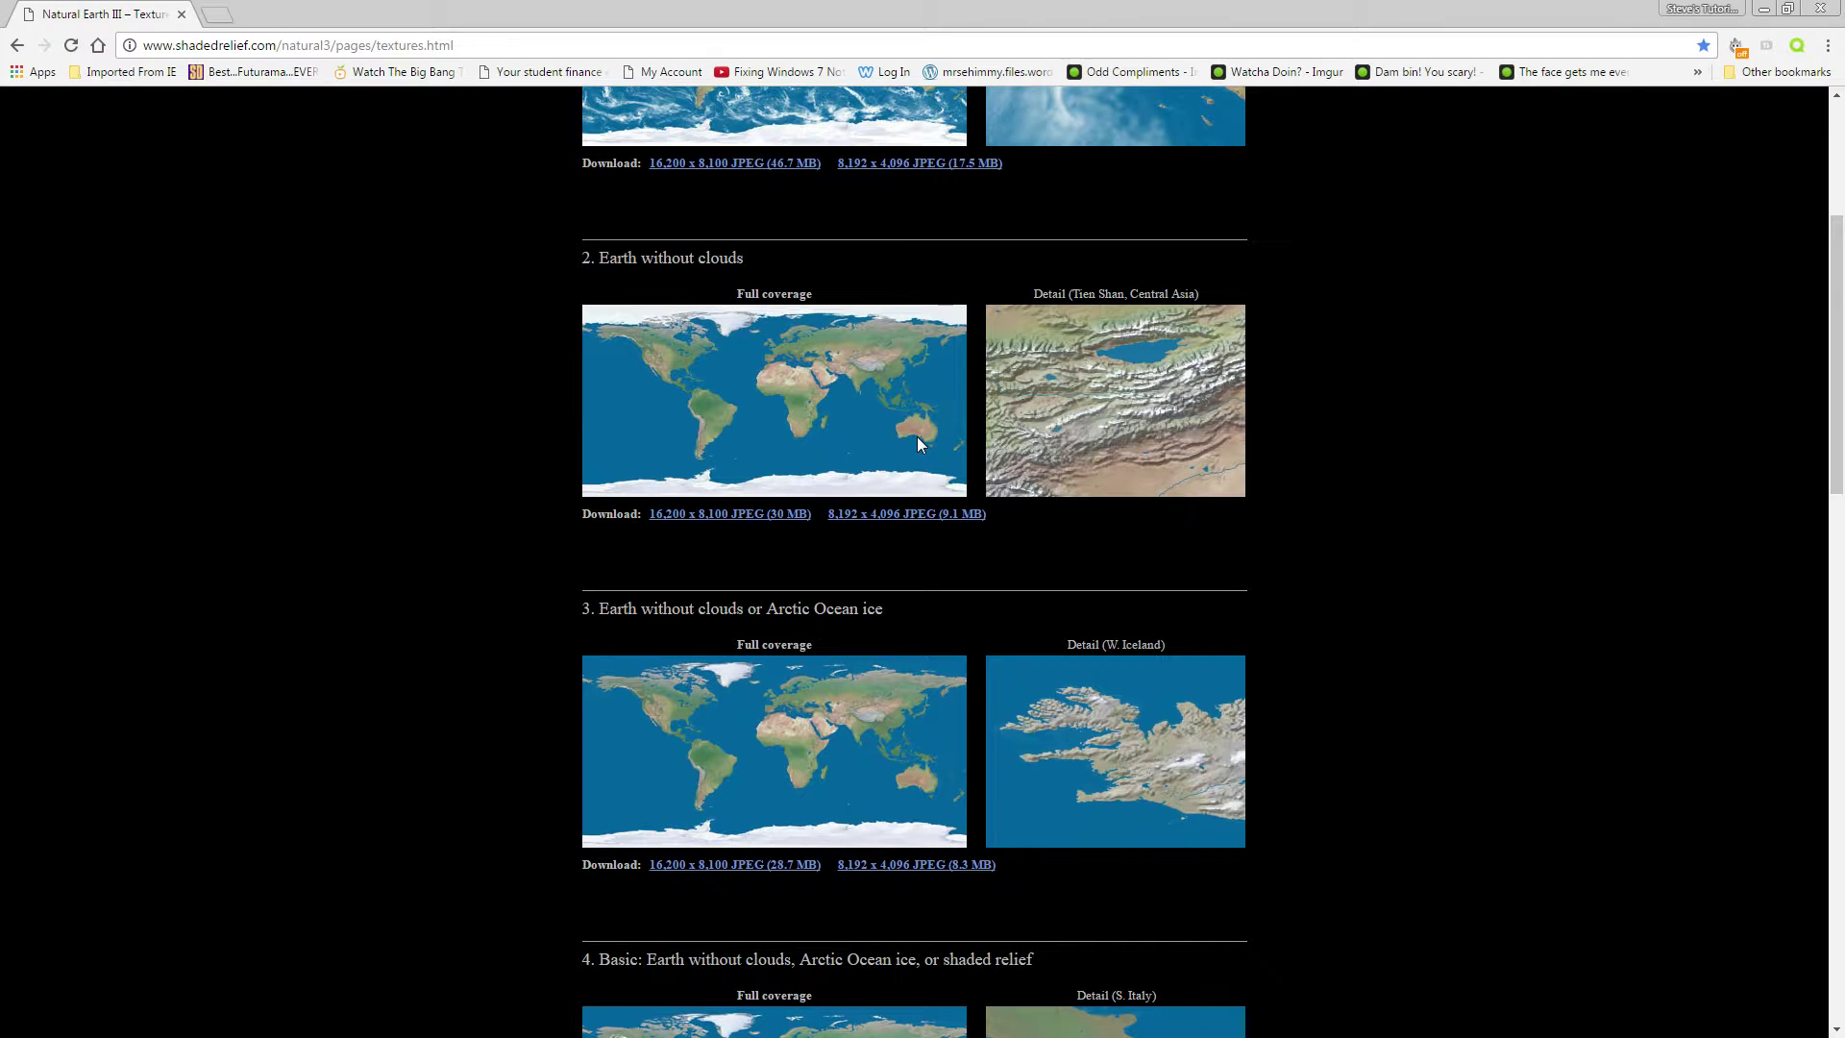
{"action": "scroll", "coordinate": [815, 395], "scroll_direction": "down", "scroll_amount": 9}
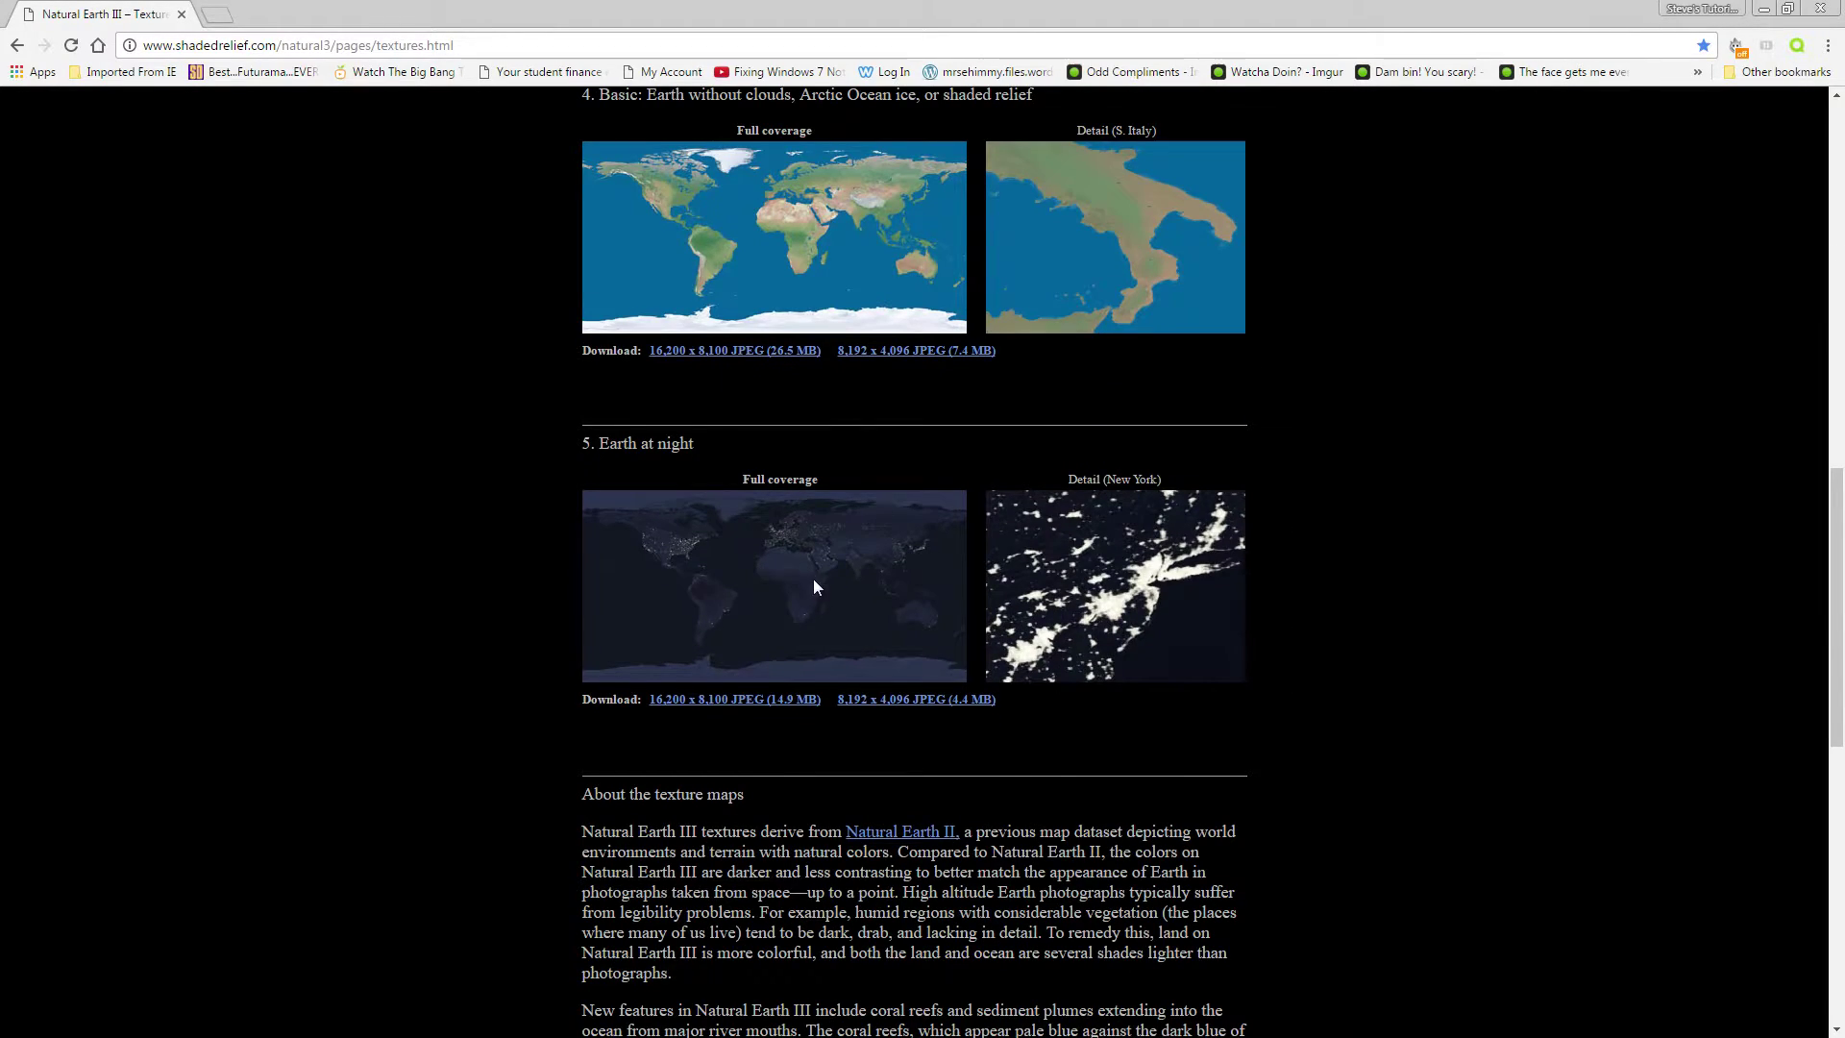
{"action": "scroll", "coordinate": [855, 705], "scroll_direction": "down", "scroll_amount": 11}
{"action": "scroll", "coordinate": [914, 538], "scroll_direction": "up", "scroll_amount": 20}
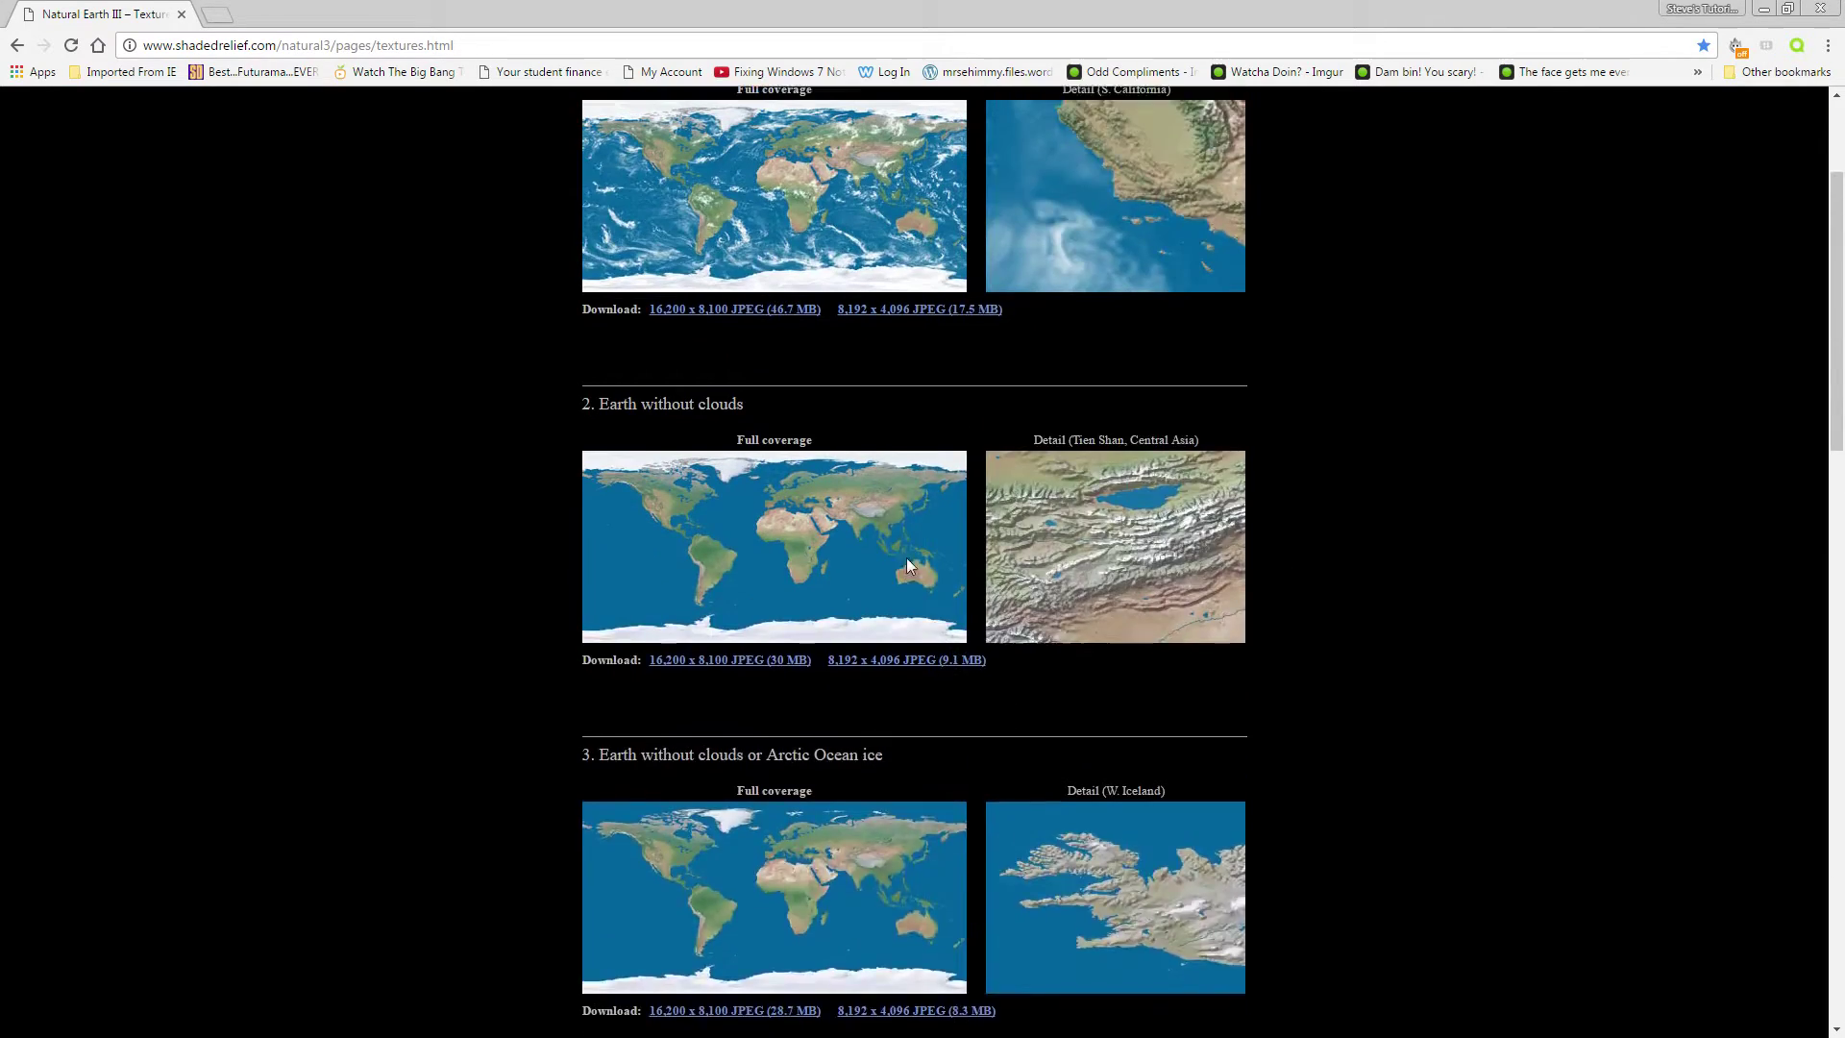
{"action": "scroll", "coordinate": [907, 565], "scroll_direction": "up", "scroll_amount": 3}
Open the Natural Earth III Clouds page and review the available cloud maps.
{"action": "left_click", "coordinate": [854, 132]}
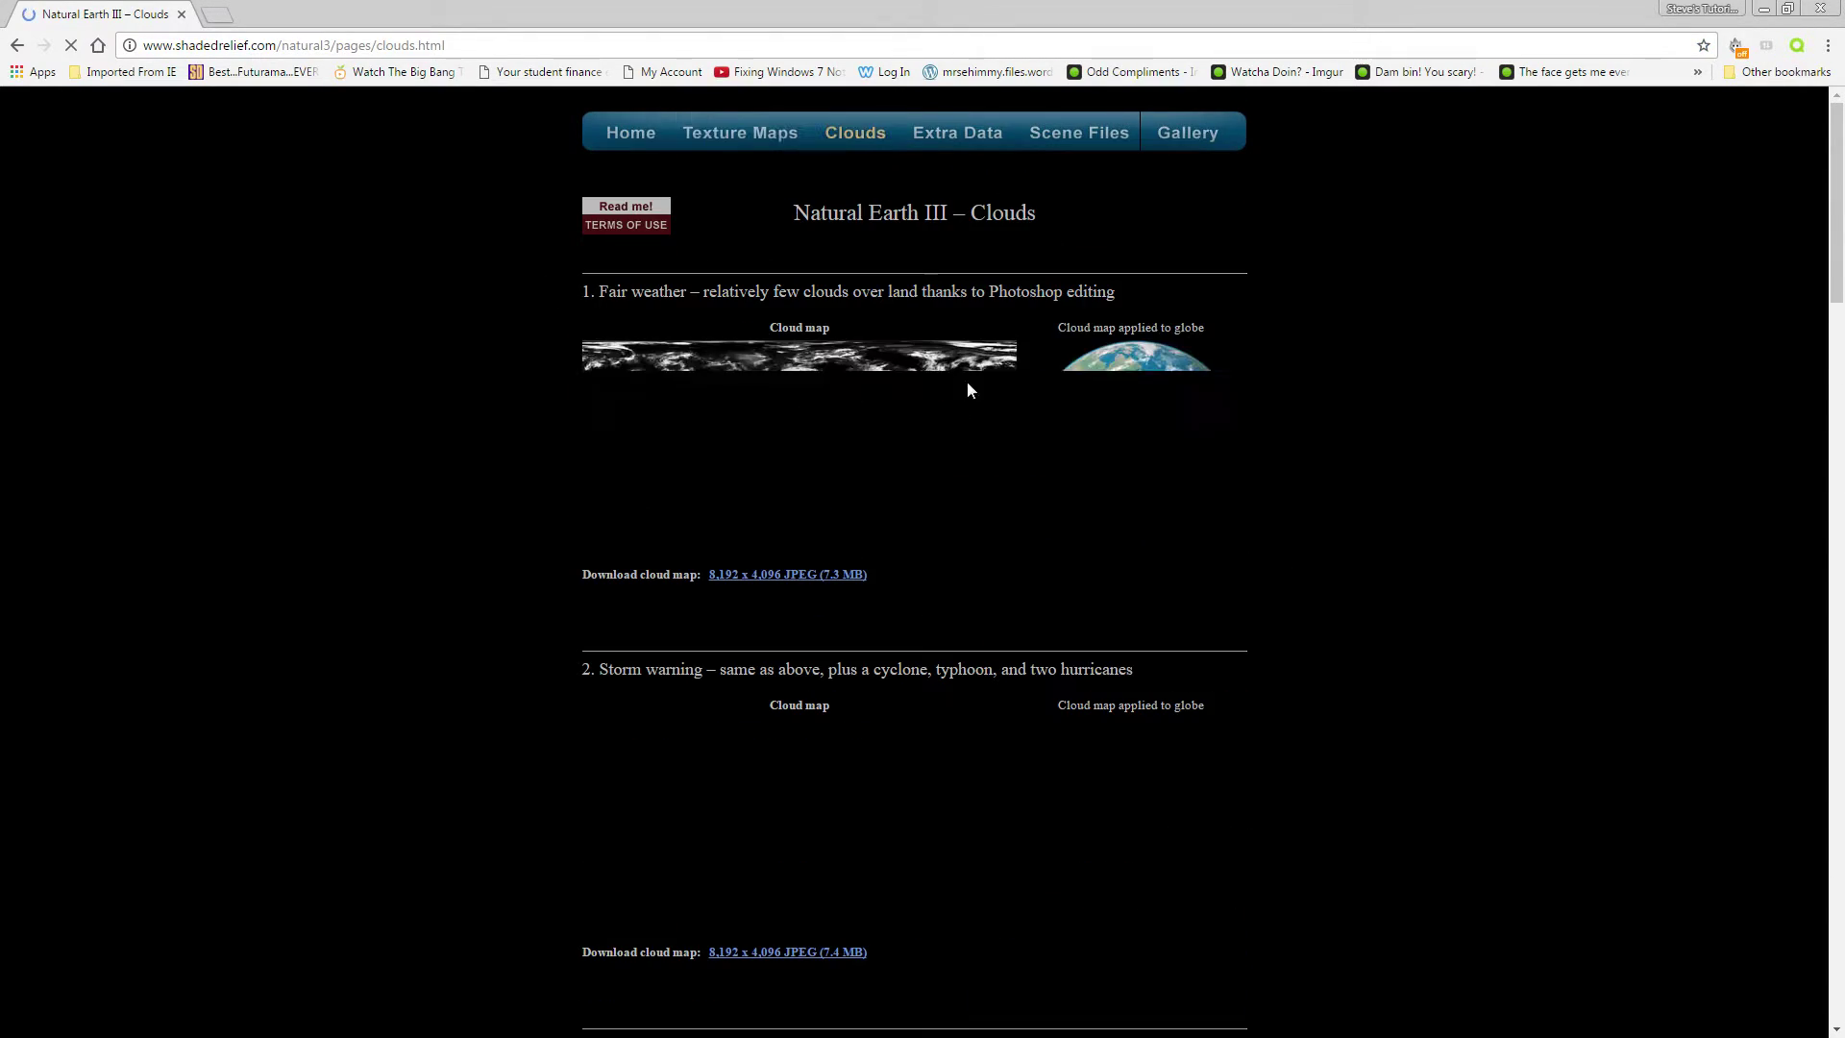
{"action": "scroll", "coordinate": [916, 284], "scroll_direction": "down", "scroll_amount": 1}
{"action": "scroll", "coordinate": [982, 886], "scroll_direction": "down", "scroll_amount": 2}
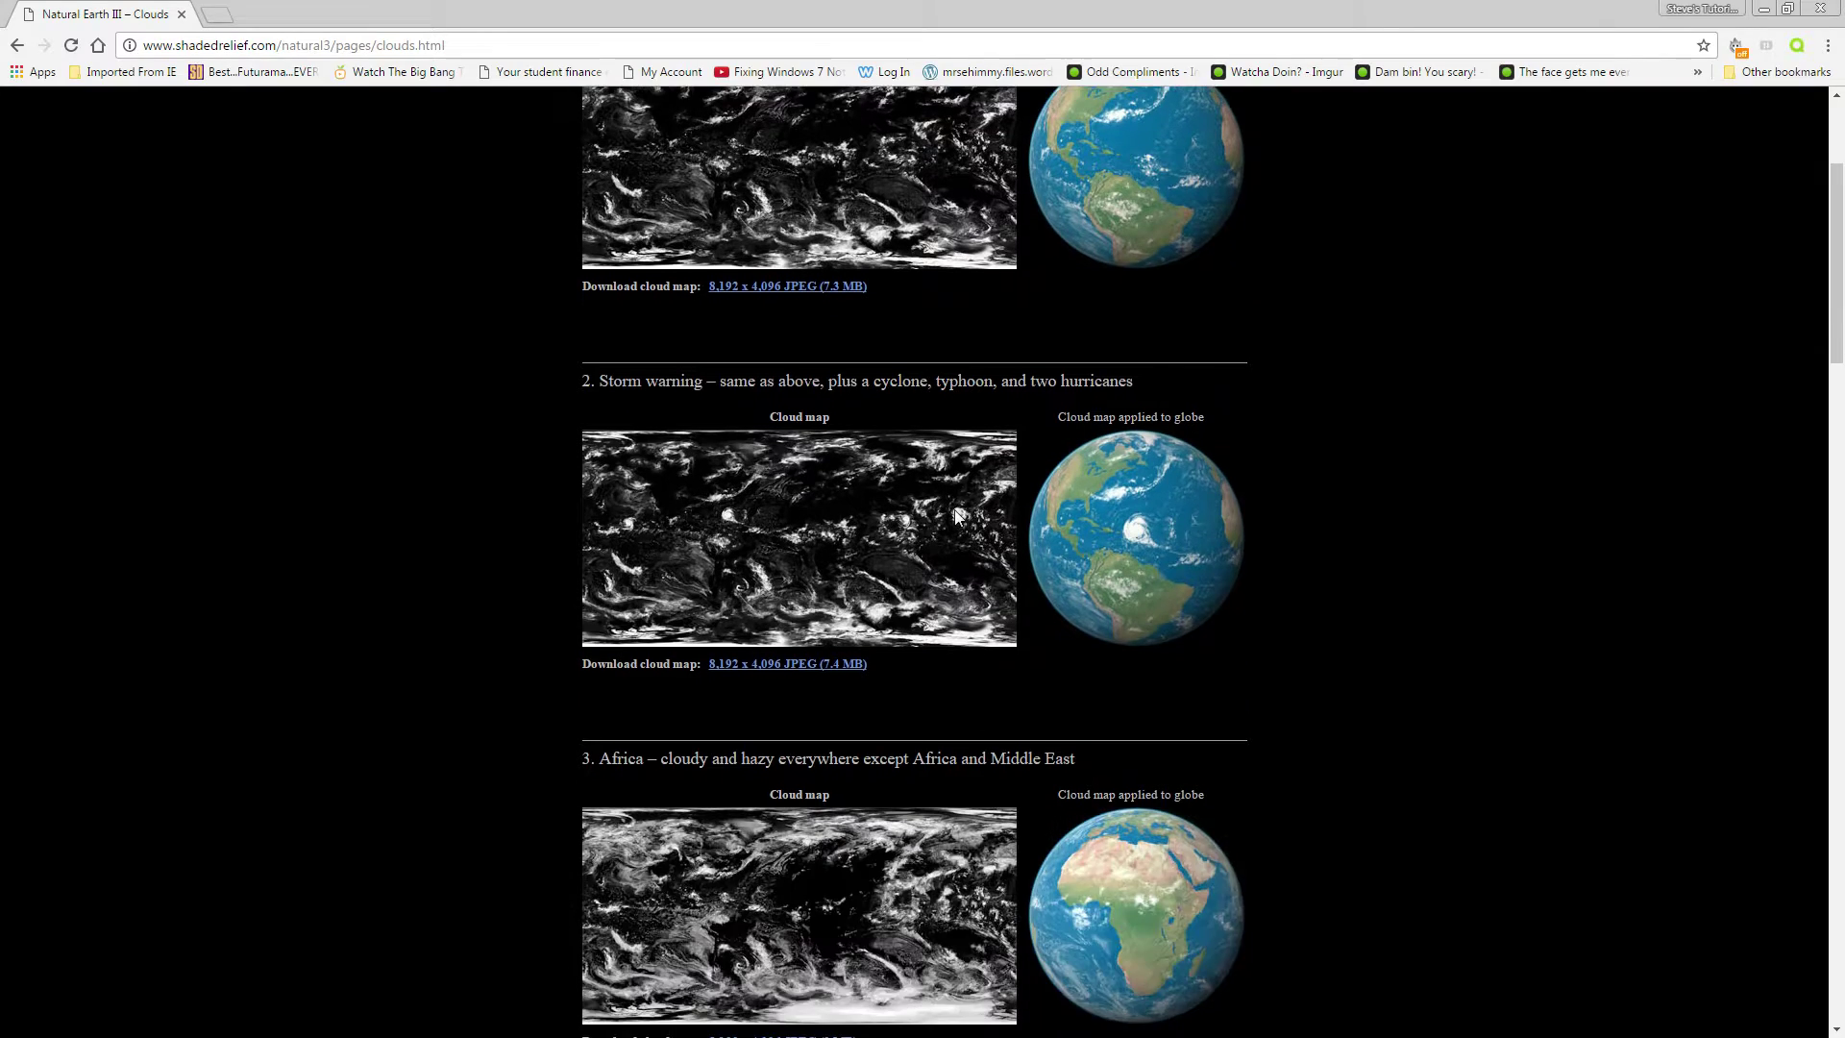
{"action": "scroll", "coordinate": [954, 497], "scroll_direction": "up", "scroll_amount": 3}
{"action": "scroll", "coordinate": [1011, 479], "scroll_direction": "down", "scroll_amount": 20}
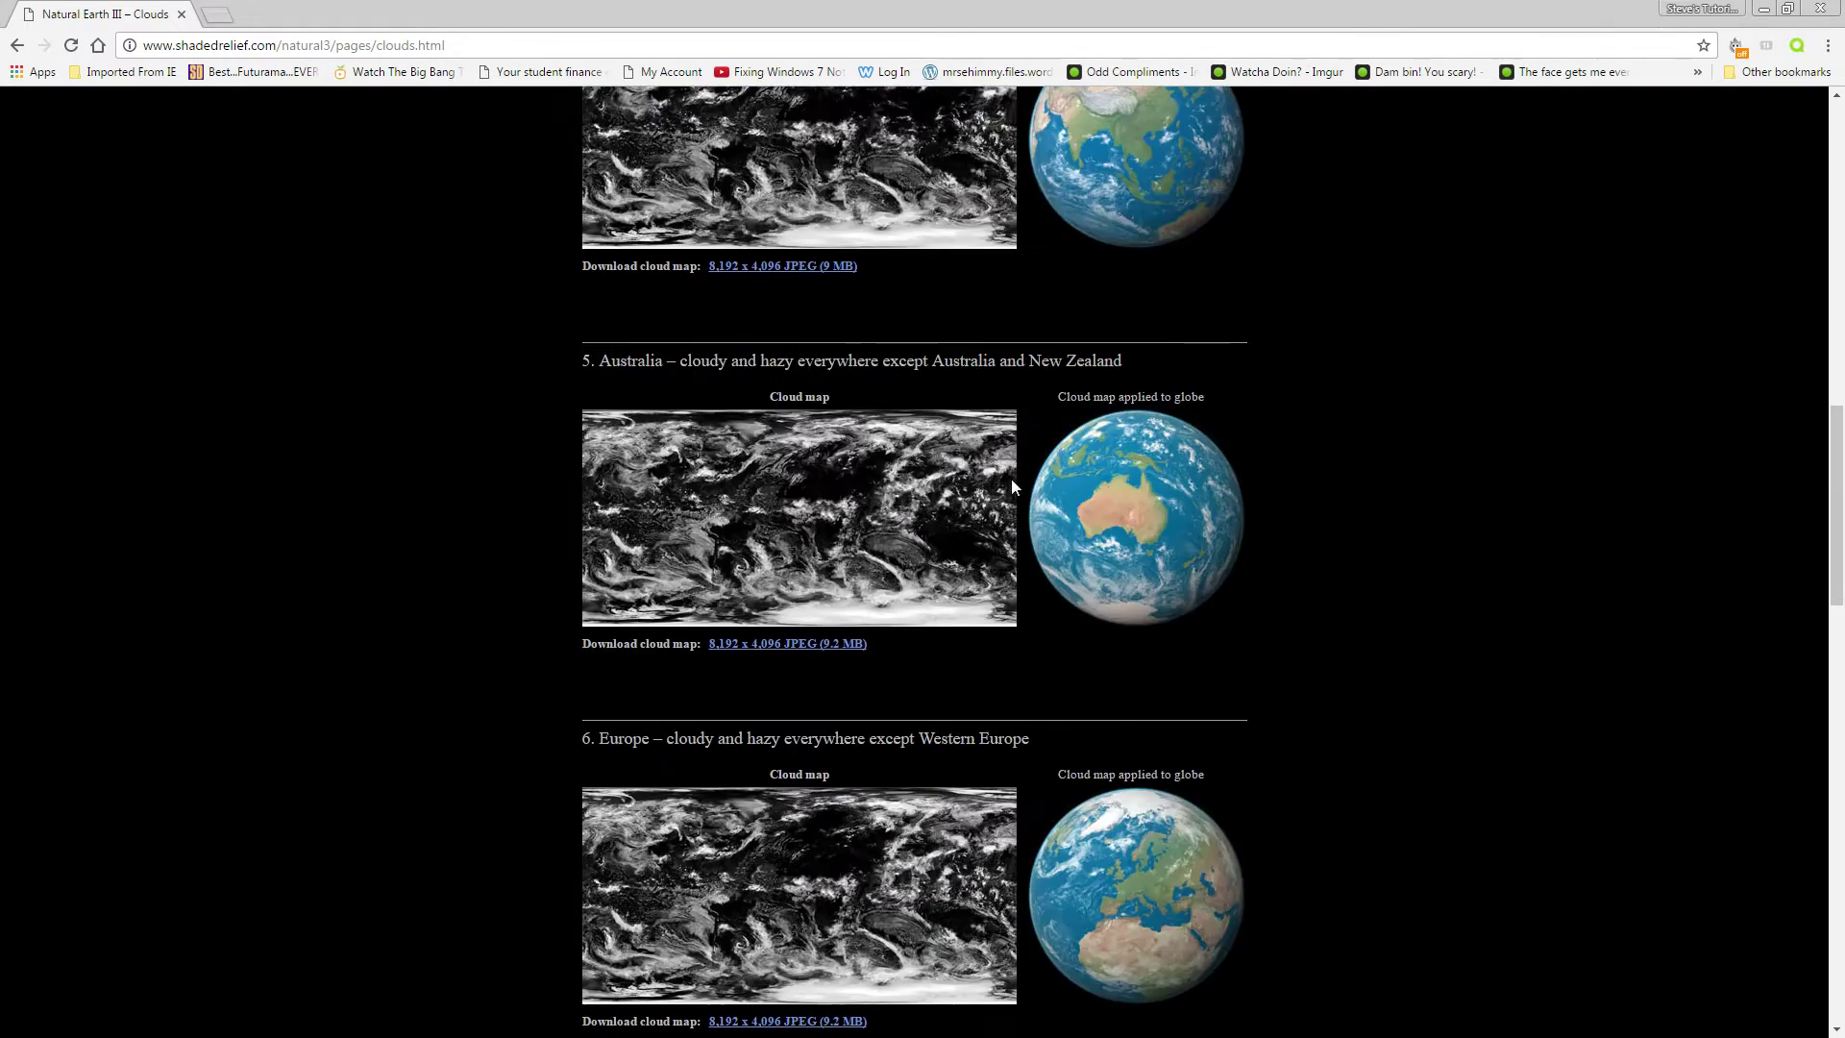
{"action": "scroll", "coordinate": [1445, 819], "scroll_direction": "up", "scroll_amount": 20}
{"action": "scroll", "coordinate": [958, 121], "scroll_direction": "up", "scroll_amount": 1}
Review the elevation data and the water and sea ice masks under Extra Data, and return to Texture Maps.
{"action": "left_click", "coordinate": [957, 133]}
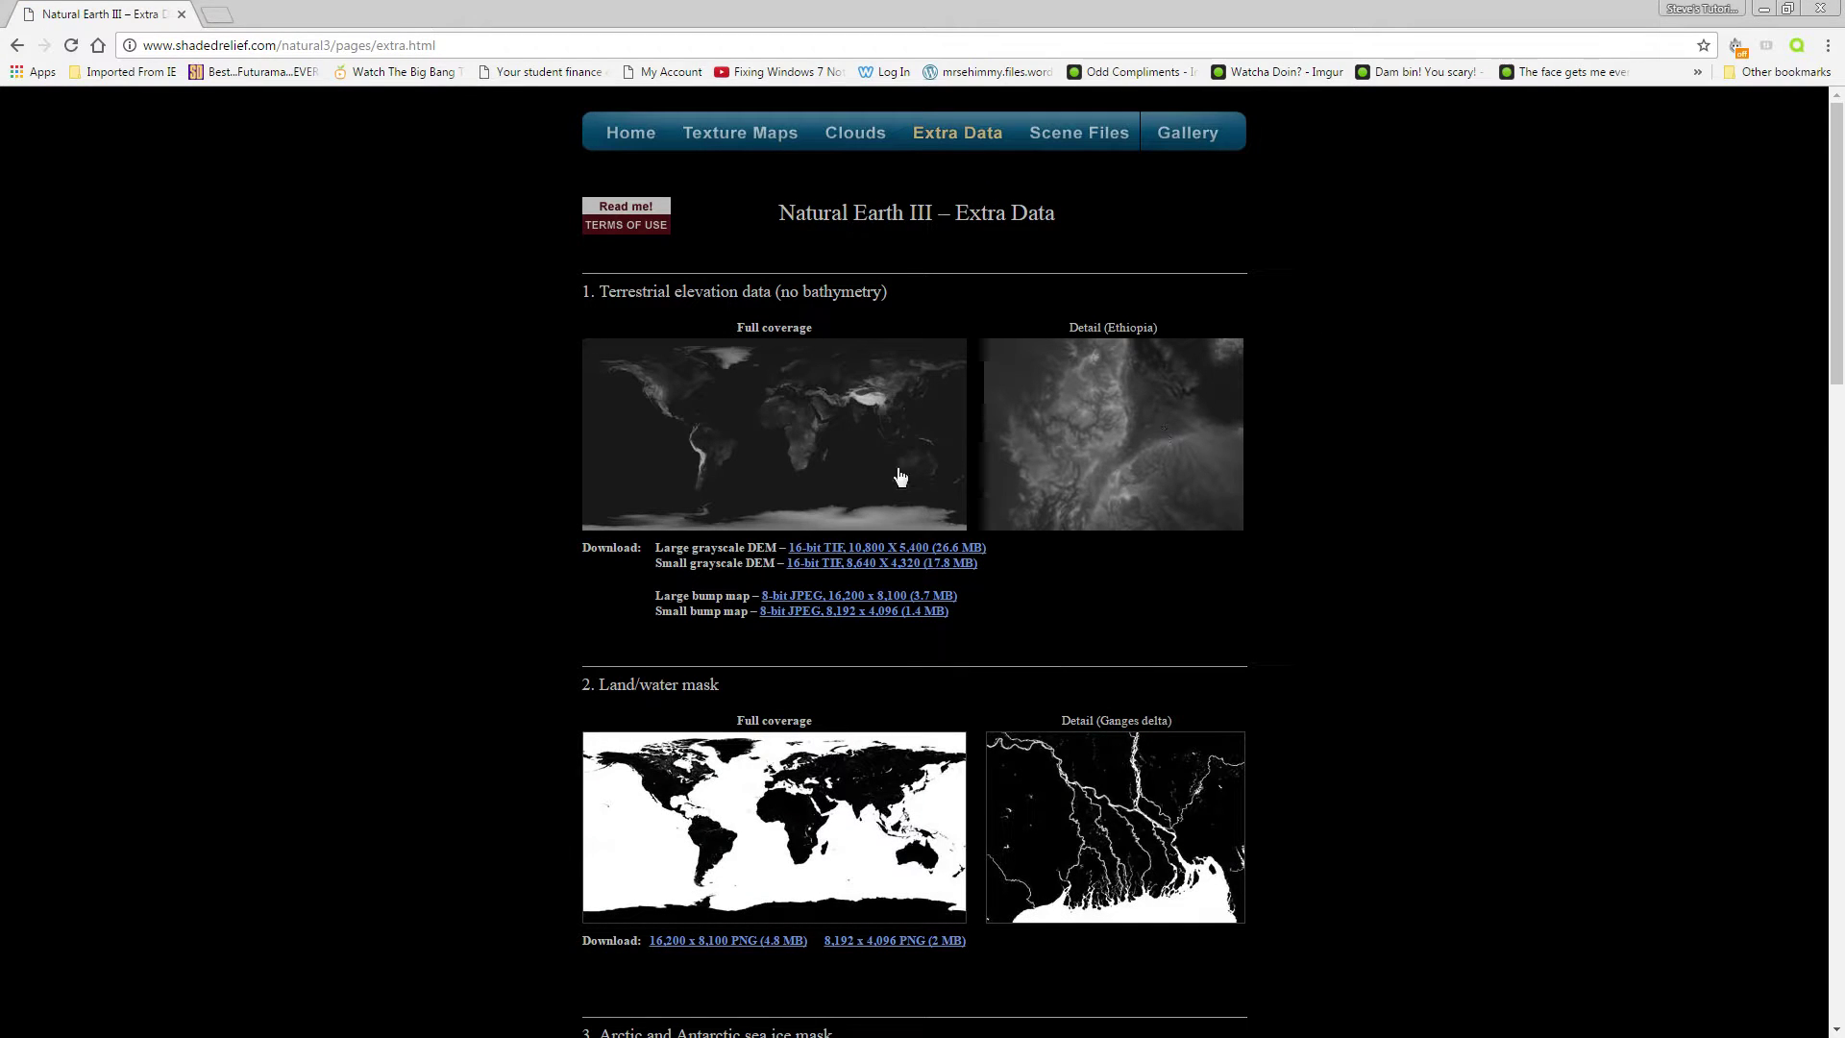
{"action": "scroll", "coordinate": [932, 825], "scroll_direction": "down", "scroll_amount": 3}
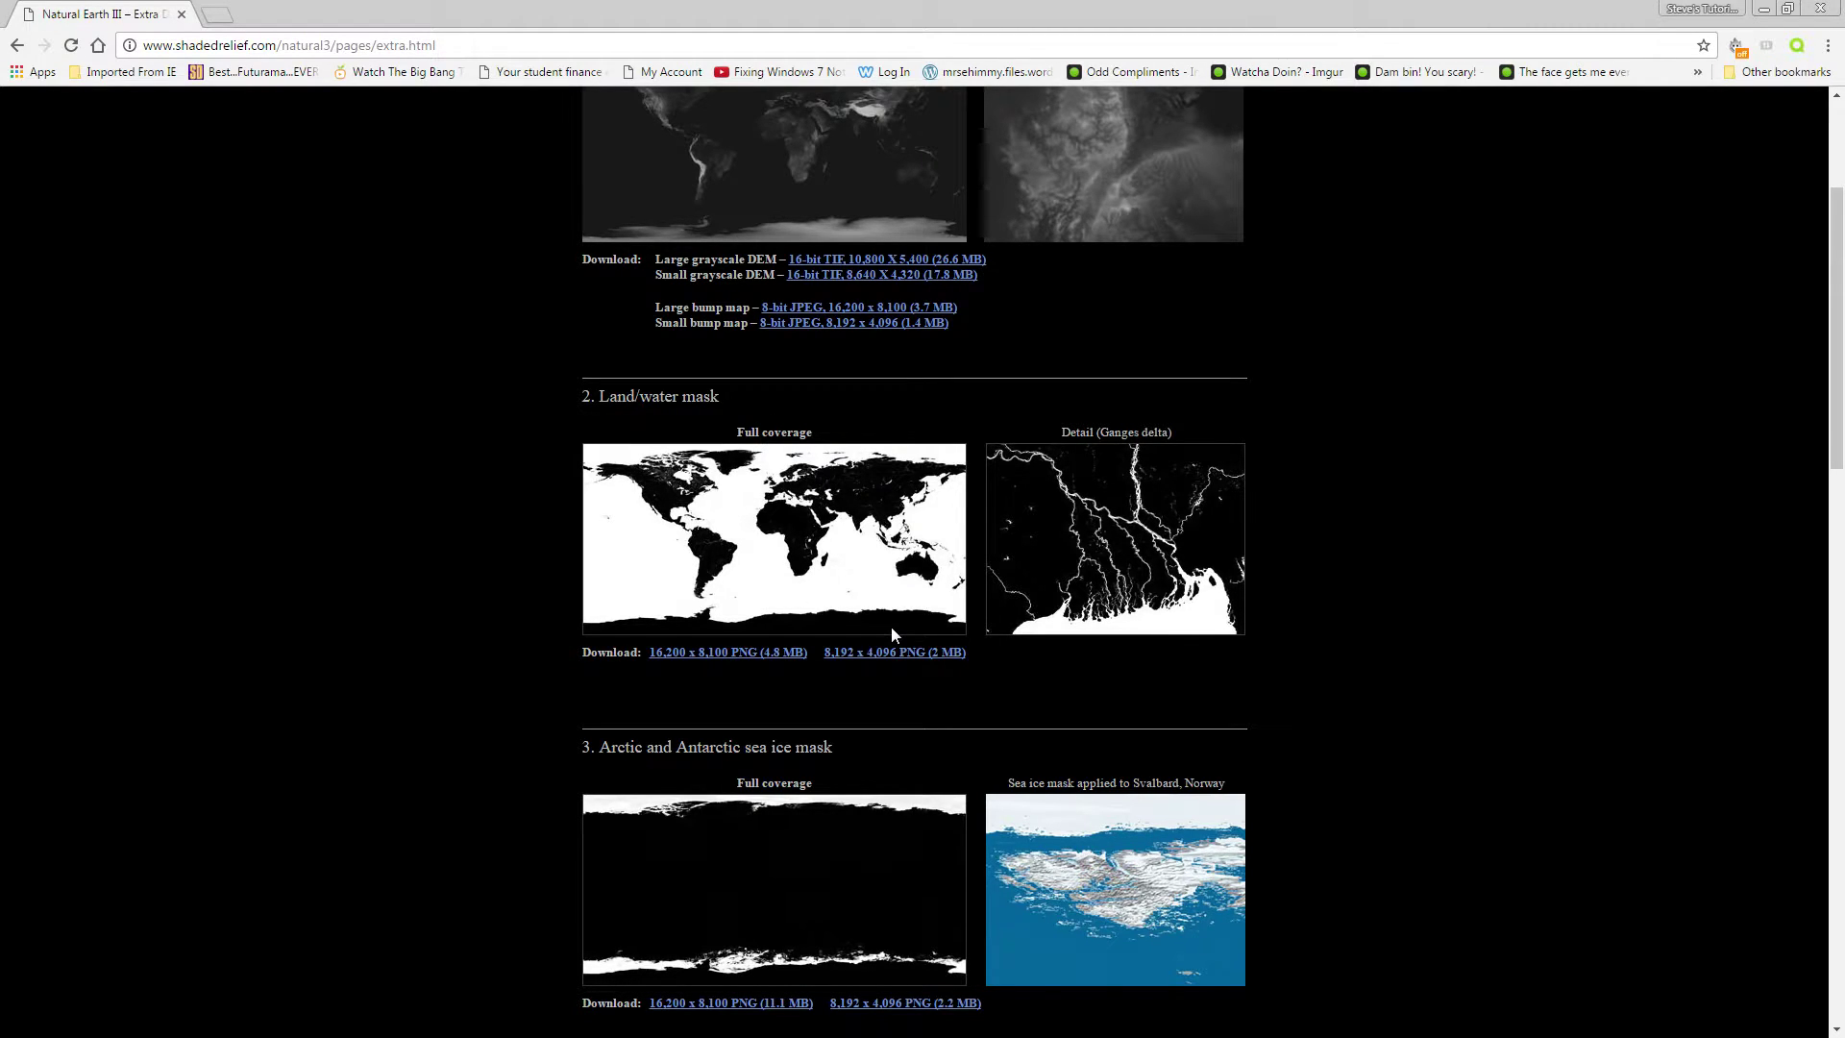
{"action": "scroll", "coordinate": [891, 634], "scroll_direction": "down", "scroll_amount": 4}
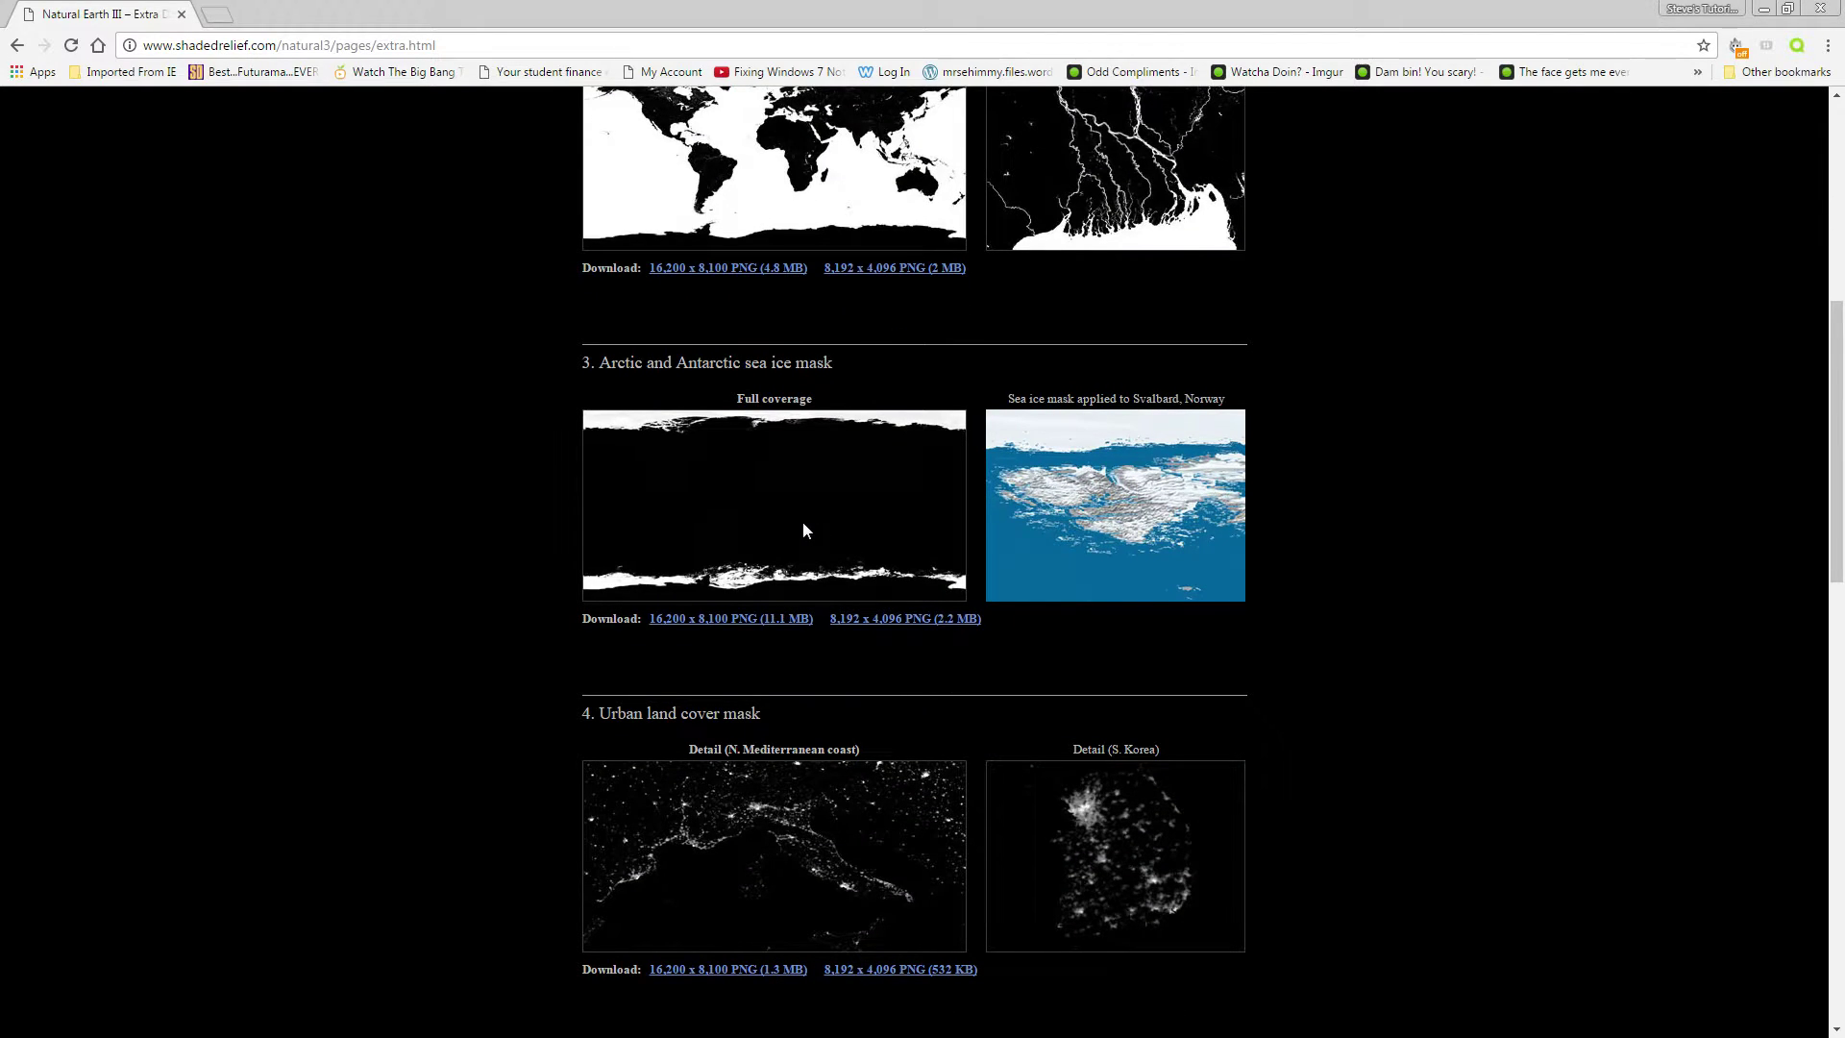
{"action": "scroll", "coordinate": [690, 278], "scroll_direction": "up", "scroll_amount": 7}
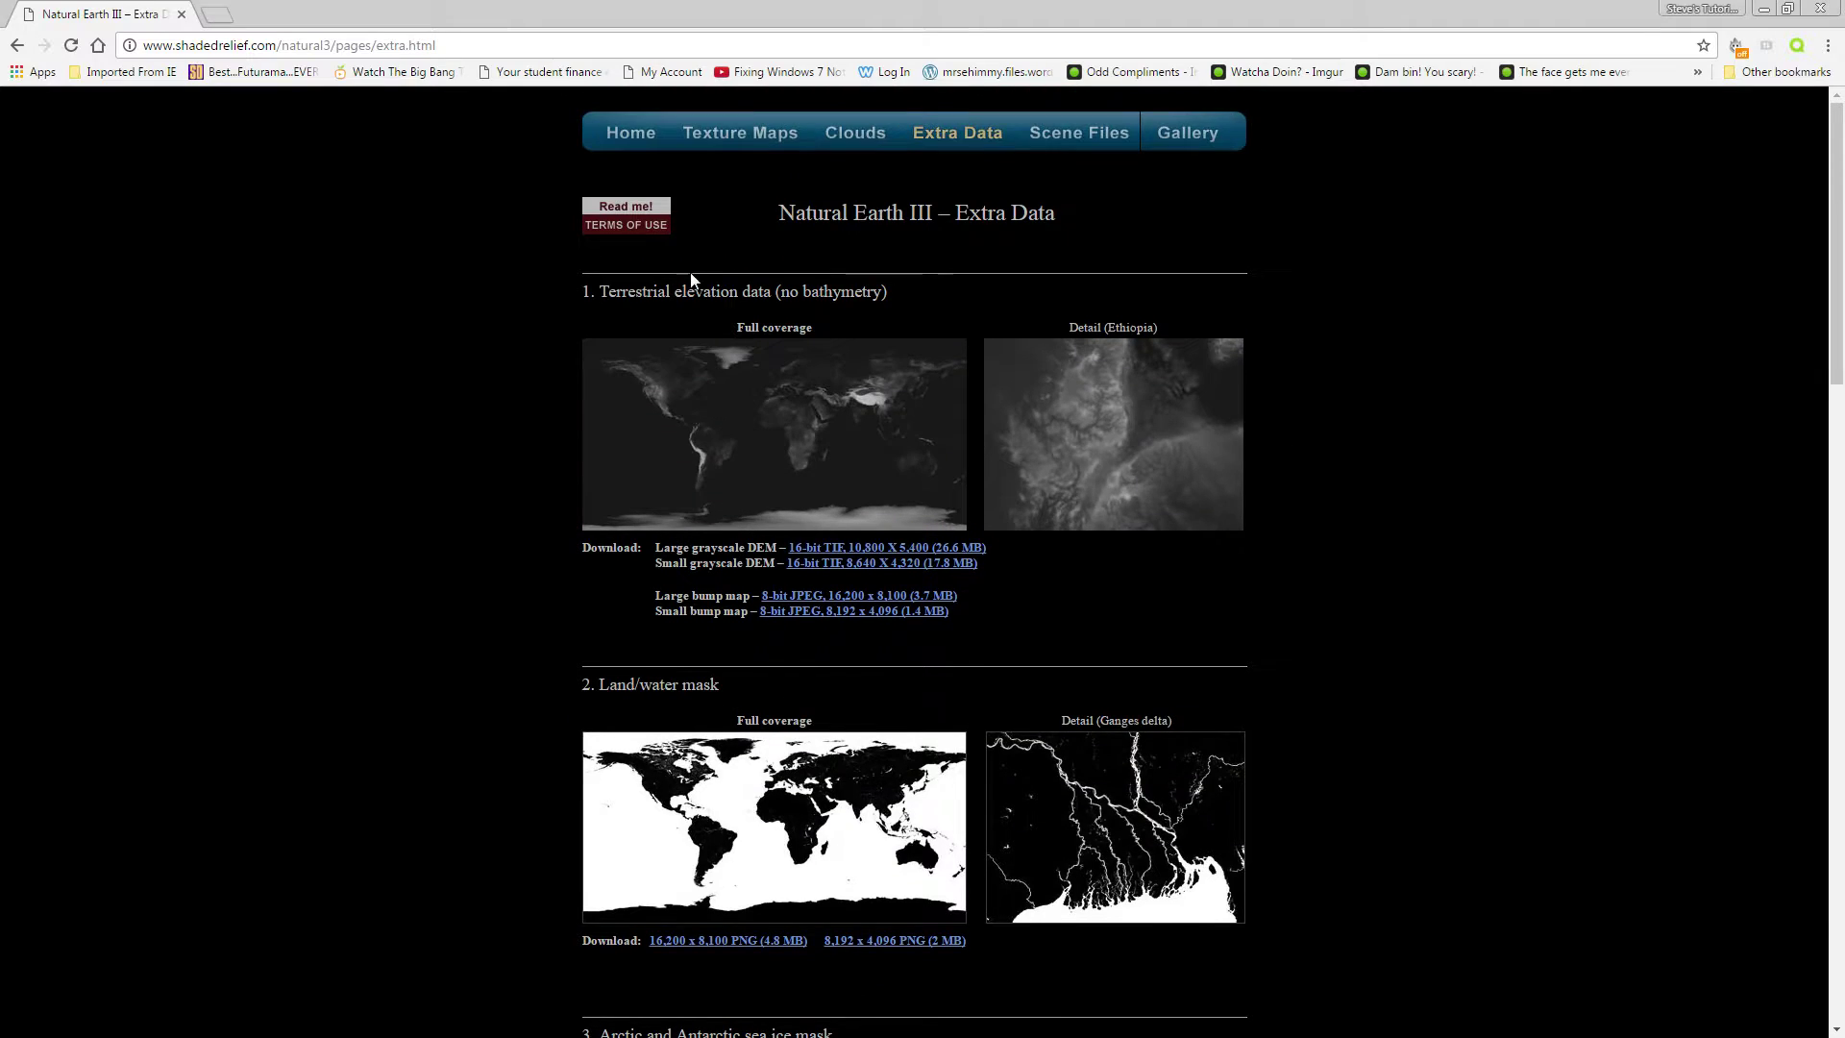
{"action": "scroll", "coordinate": [803, 449], "scroll_direction": "down", "scroll_amount": 1}
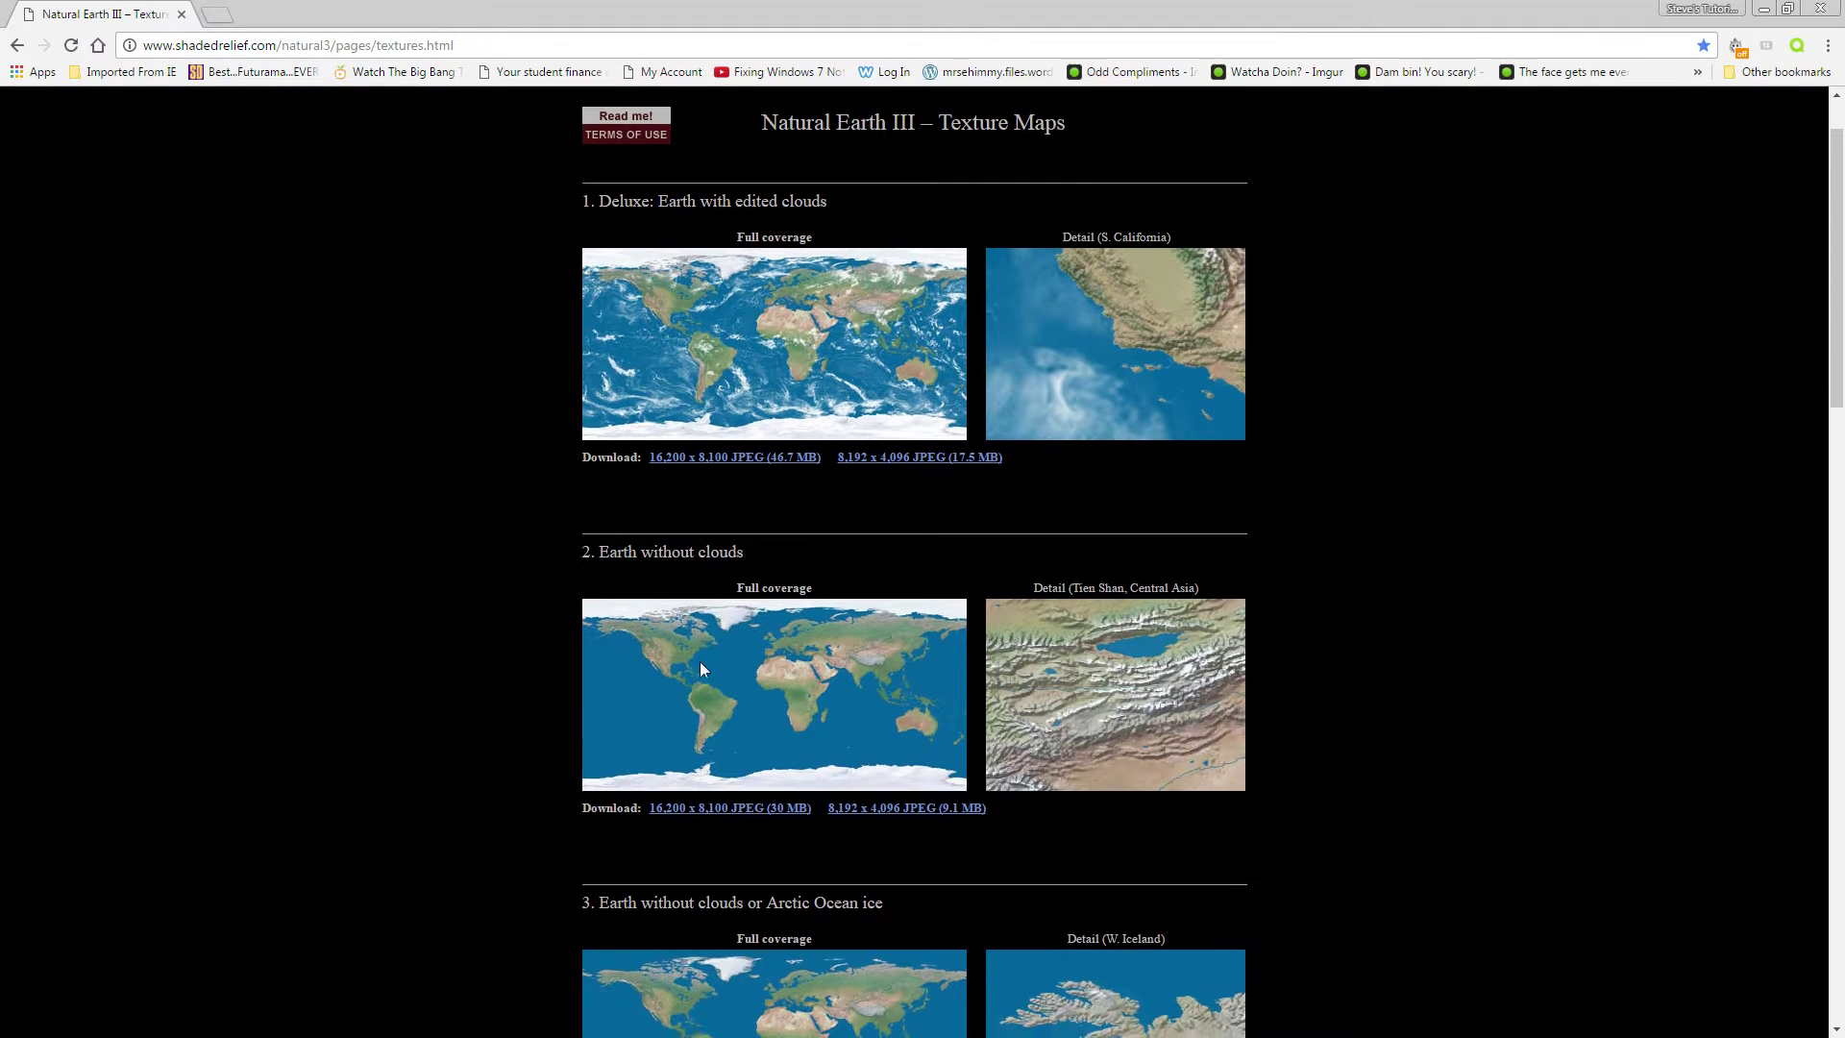
{"action": "scroll", "coordinate": [865, 589], "scroll_direction": "up", "scroll_amount": 1}
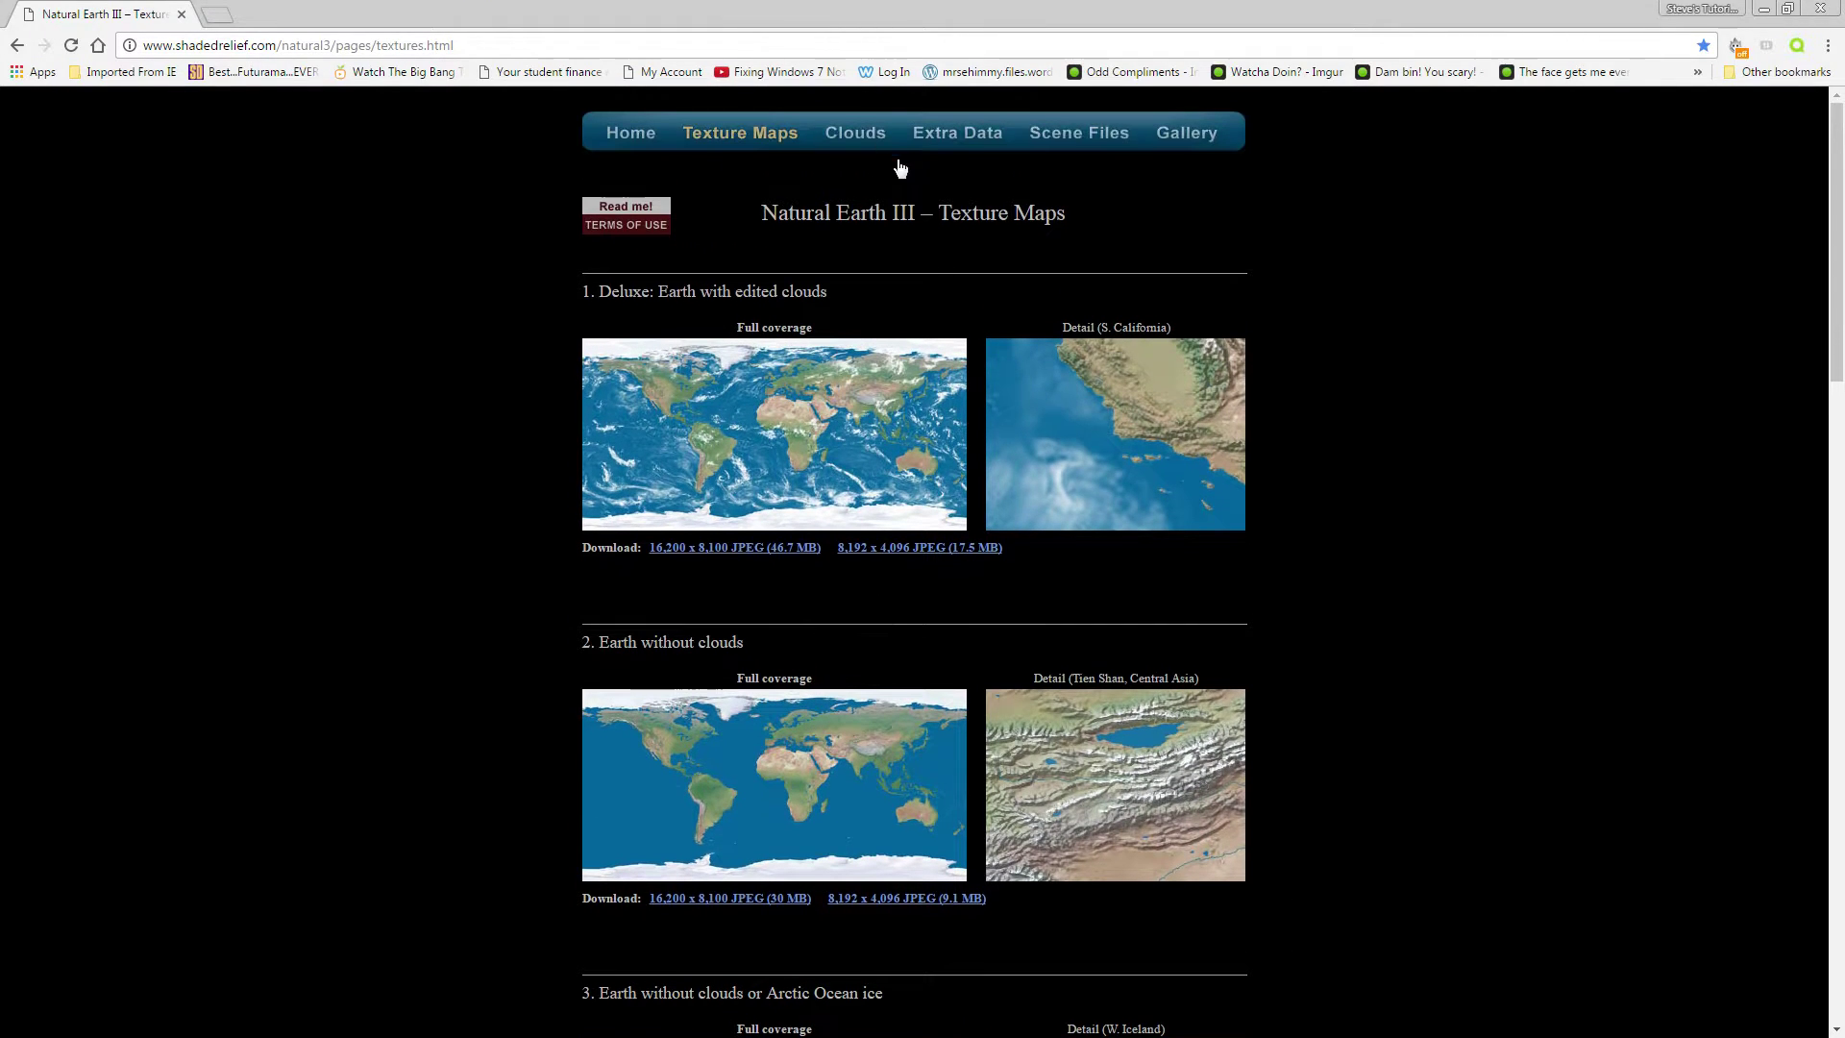
Reopen Extra Data and examine the urban land cover mask, international boundary mask and starfield backdrop.
{"action": "left_click", "coordinate": [922, 133]}
{"action": "scroll", "coordinate": [838, 749], "scroll_direction": "down", "scroll_amount": 11}
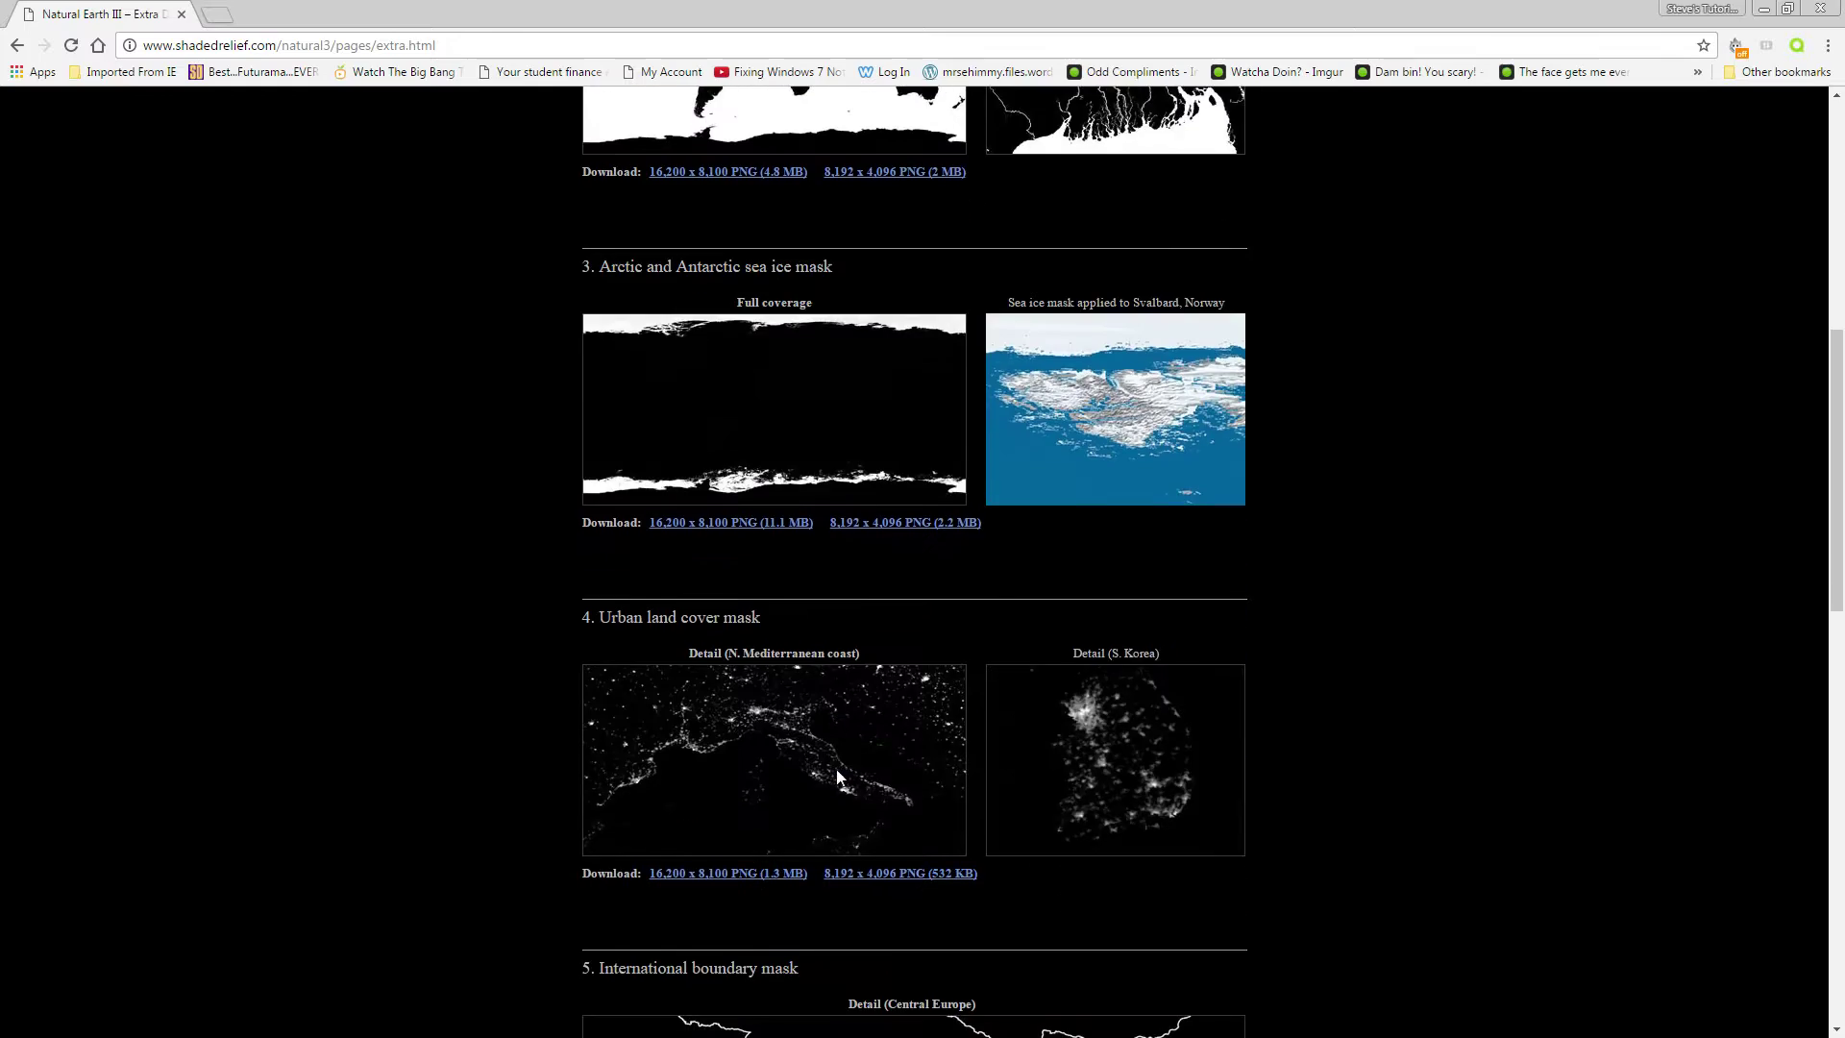
{"action": "scroll", "coordinate": [836, 777], "scroll_direction": "up", "scroll_amount": 2}
{"action": "scroll", "coordinate": [836, 777], "scroll_direction": "down", "scroll_amount": 11}
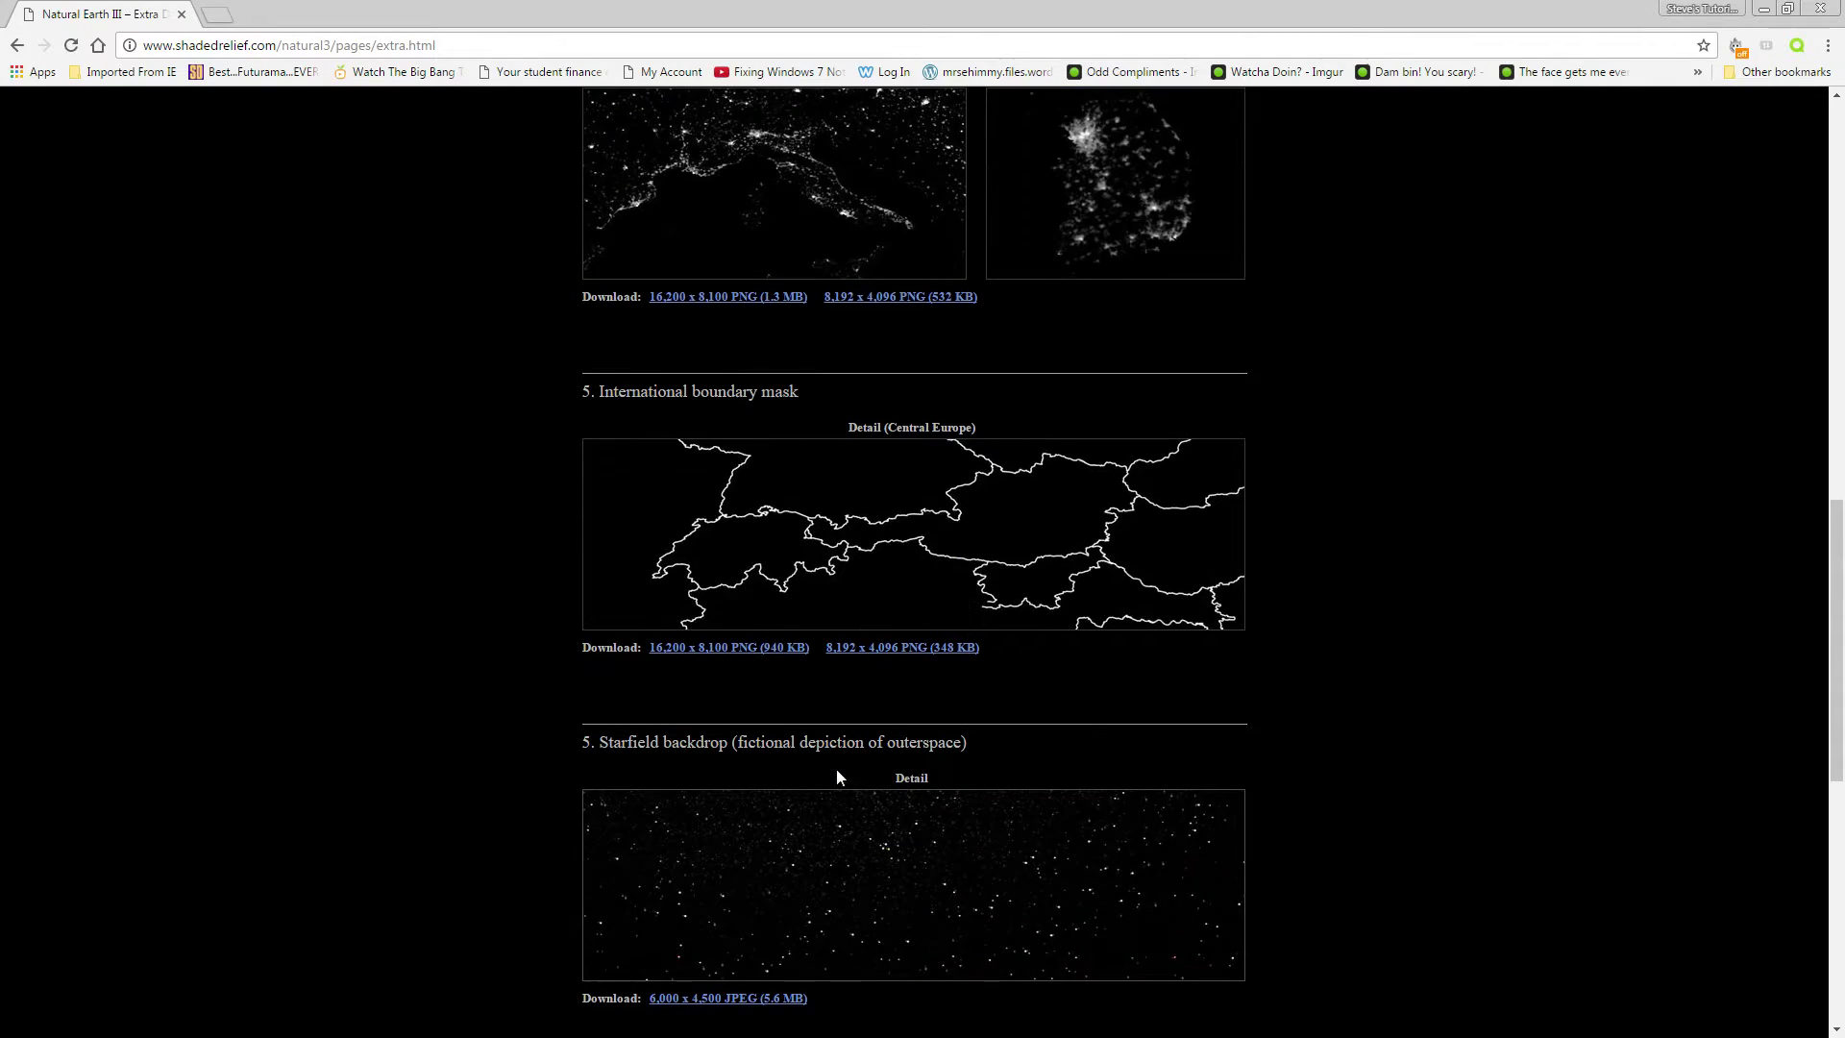
{"action": "scroll", "coordinate": [836, 776], "scroll_direction": "up", "scroll_amount": 8}
{"action": "scroll", "coordinate": [836, 777], "scroll_direction": "up", "scroll_amount": 1}
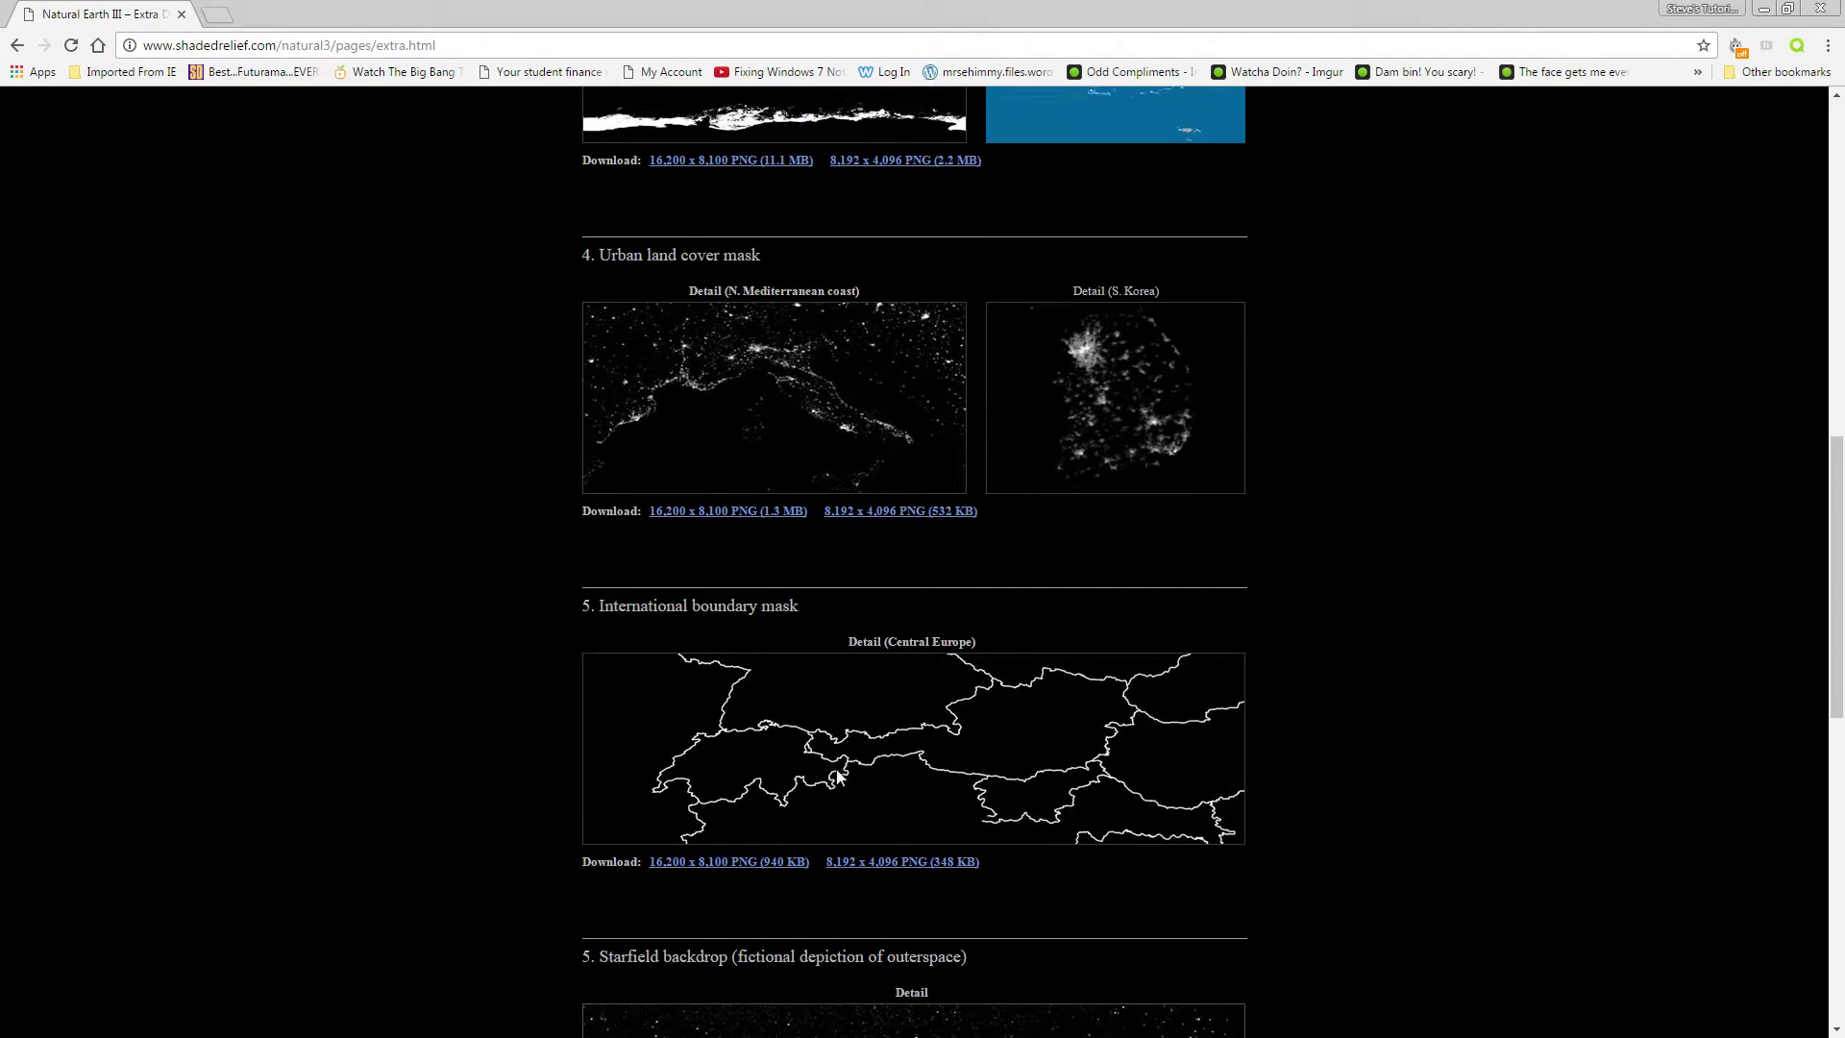
{"action": "scroll", "coordinate": [851, 457], "scroll_direction": "up", "scroll_amount": 11}
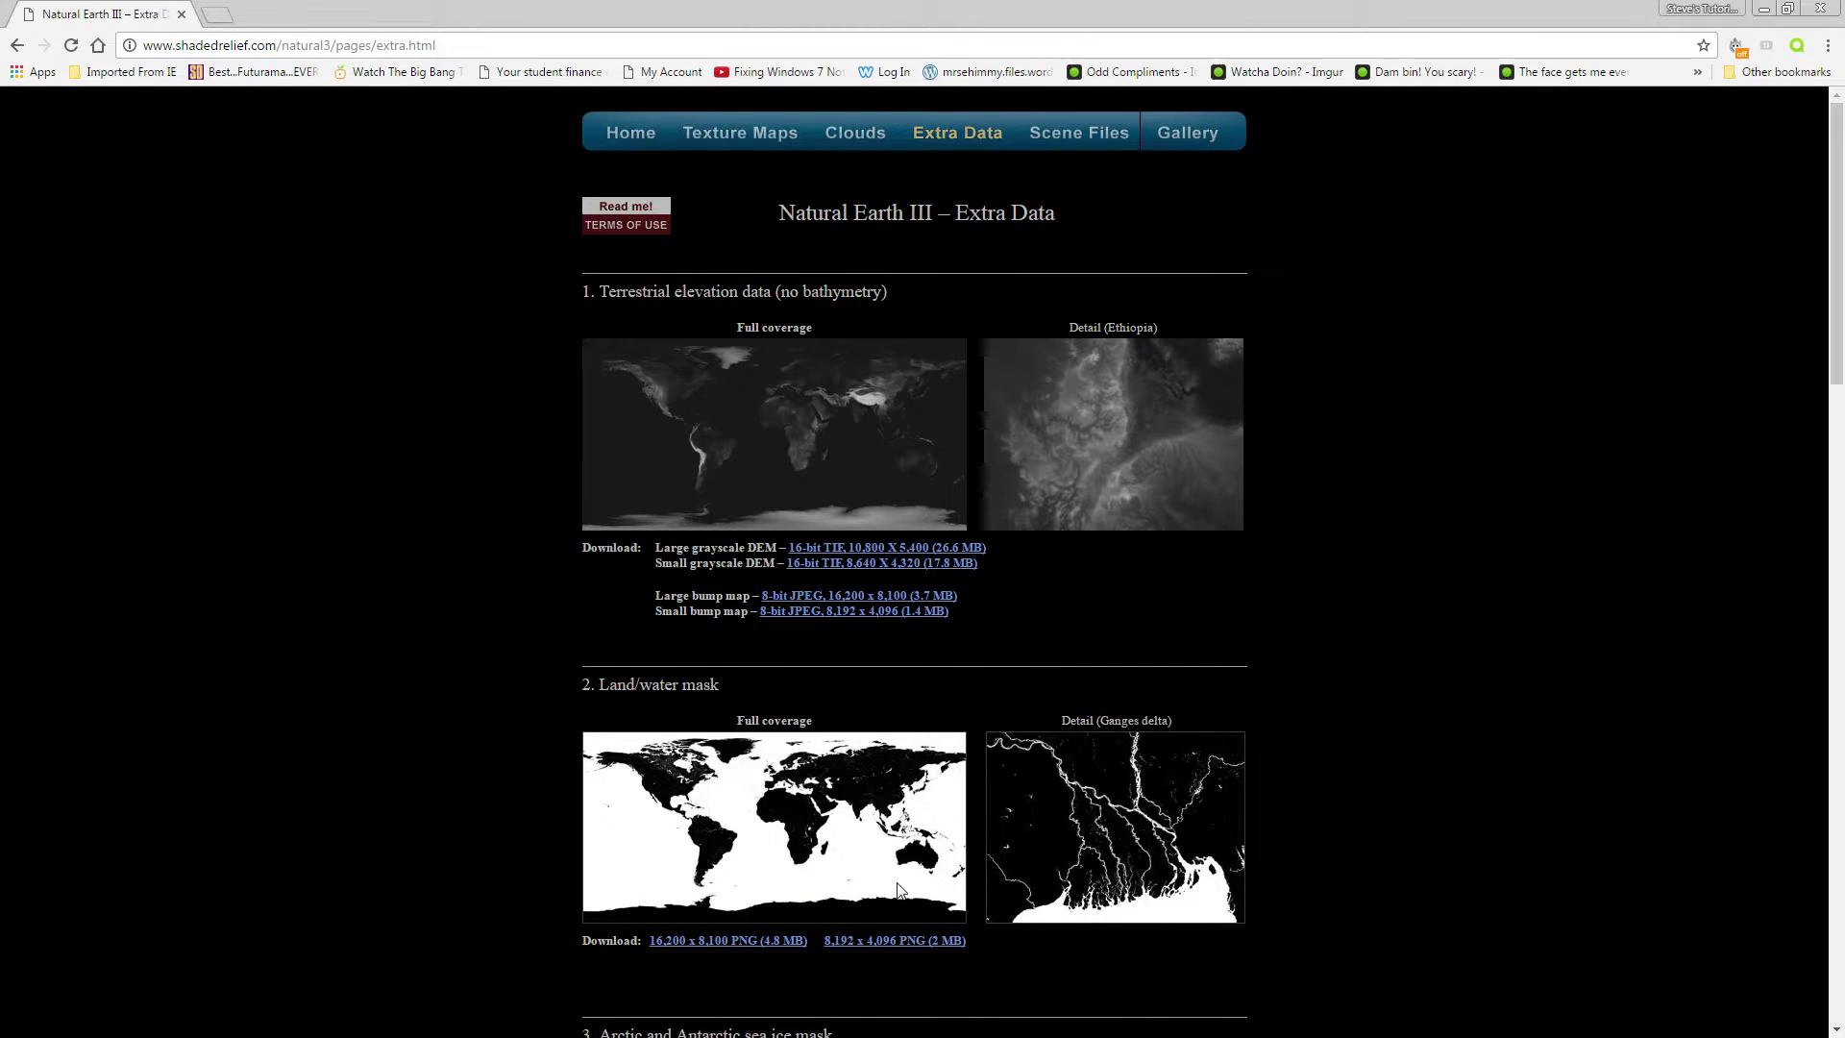
{"action": "scroll", "coordinate": [899, 889], "scroll_direction": "down", "scroll_amount": 8}
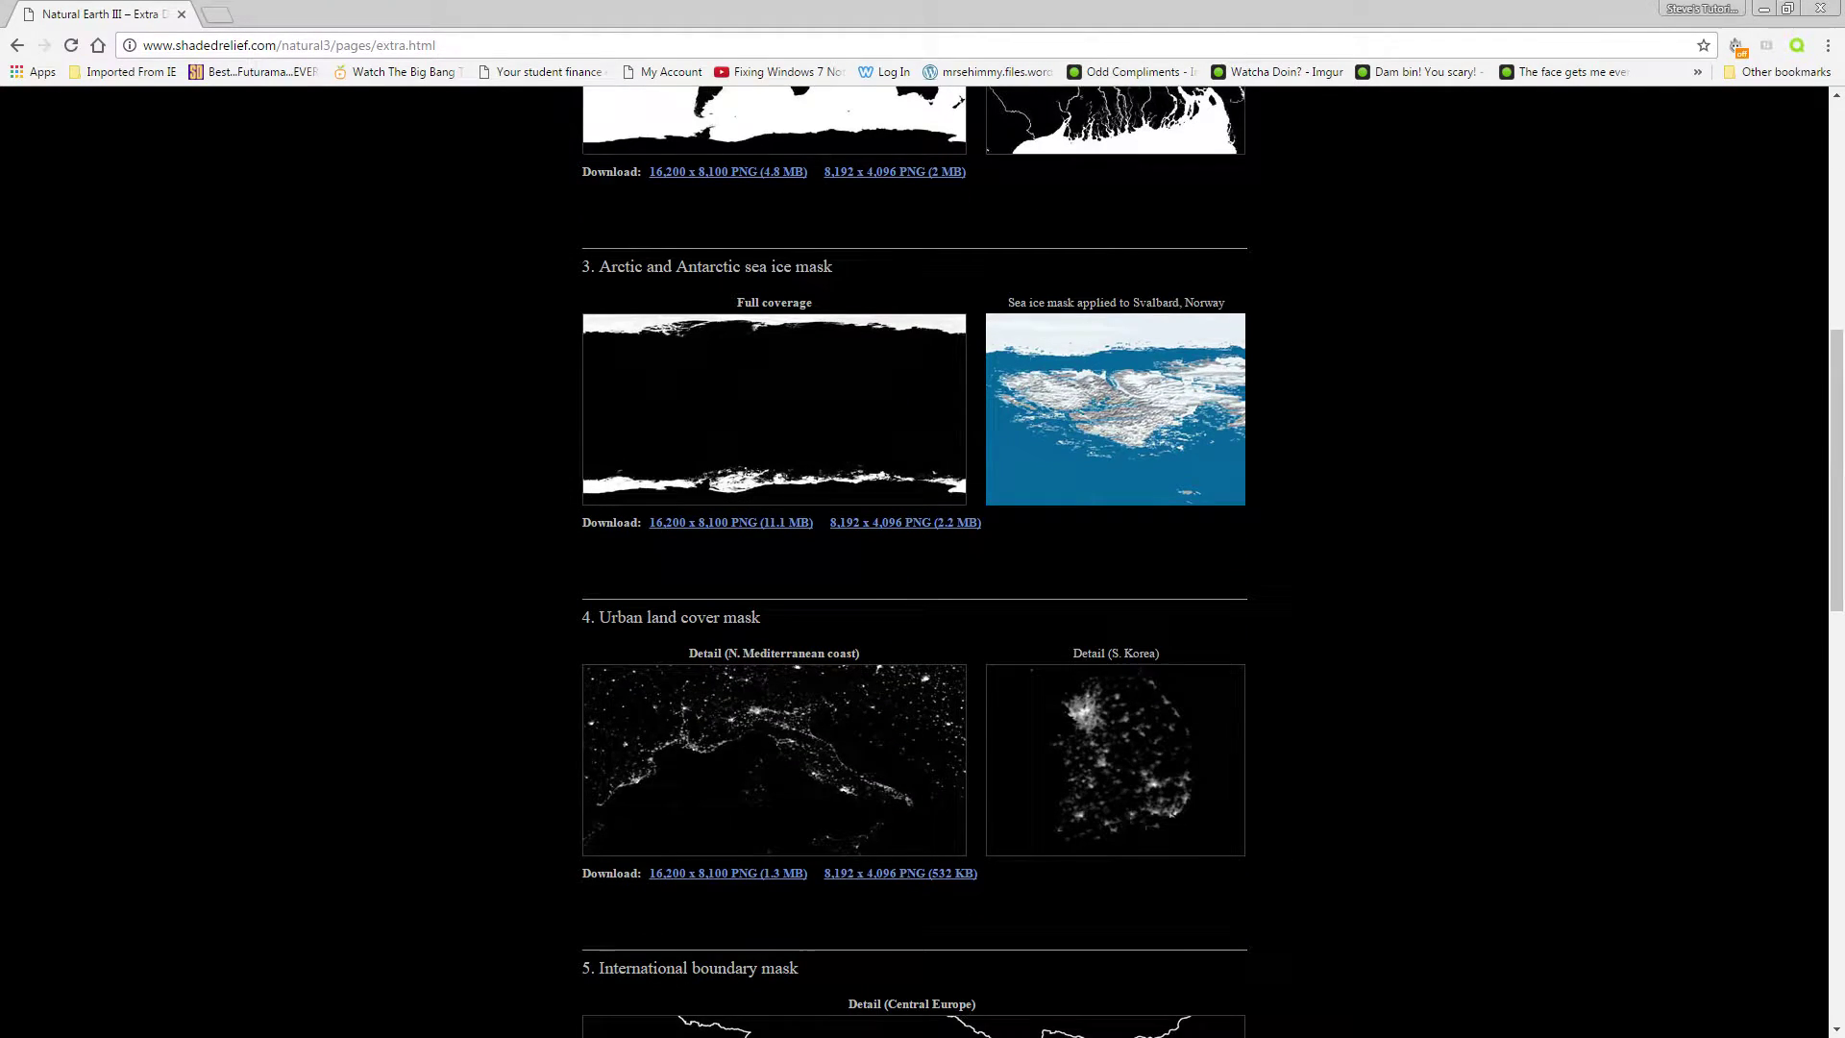
Switch back to Unreal Editor, examine the cities_8k texture in the texture editor, and return to the level.
{"action": "key", "text": "alt+Tab"}
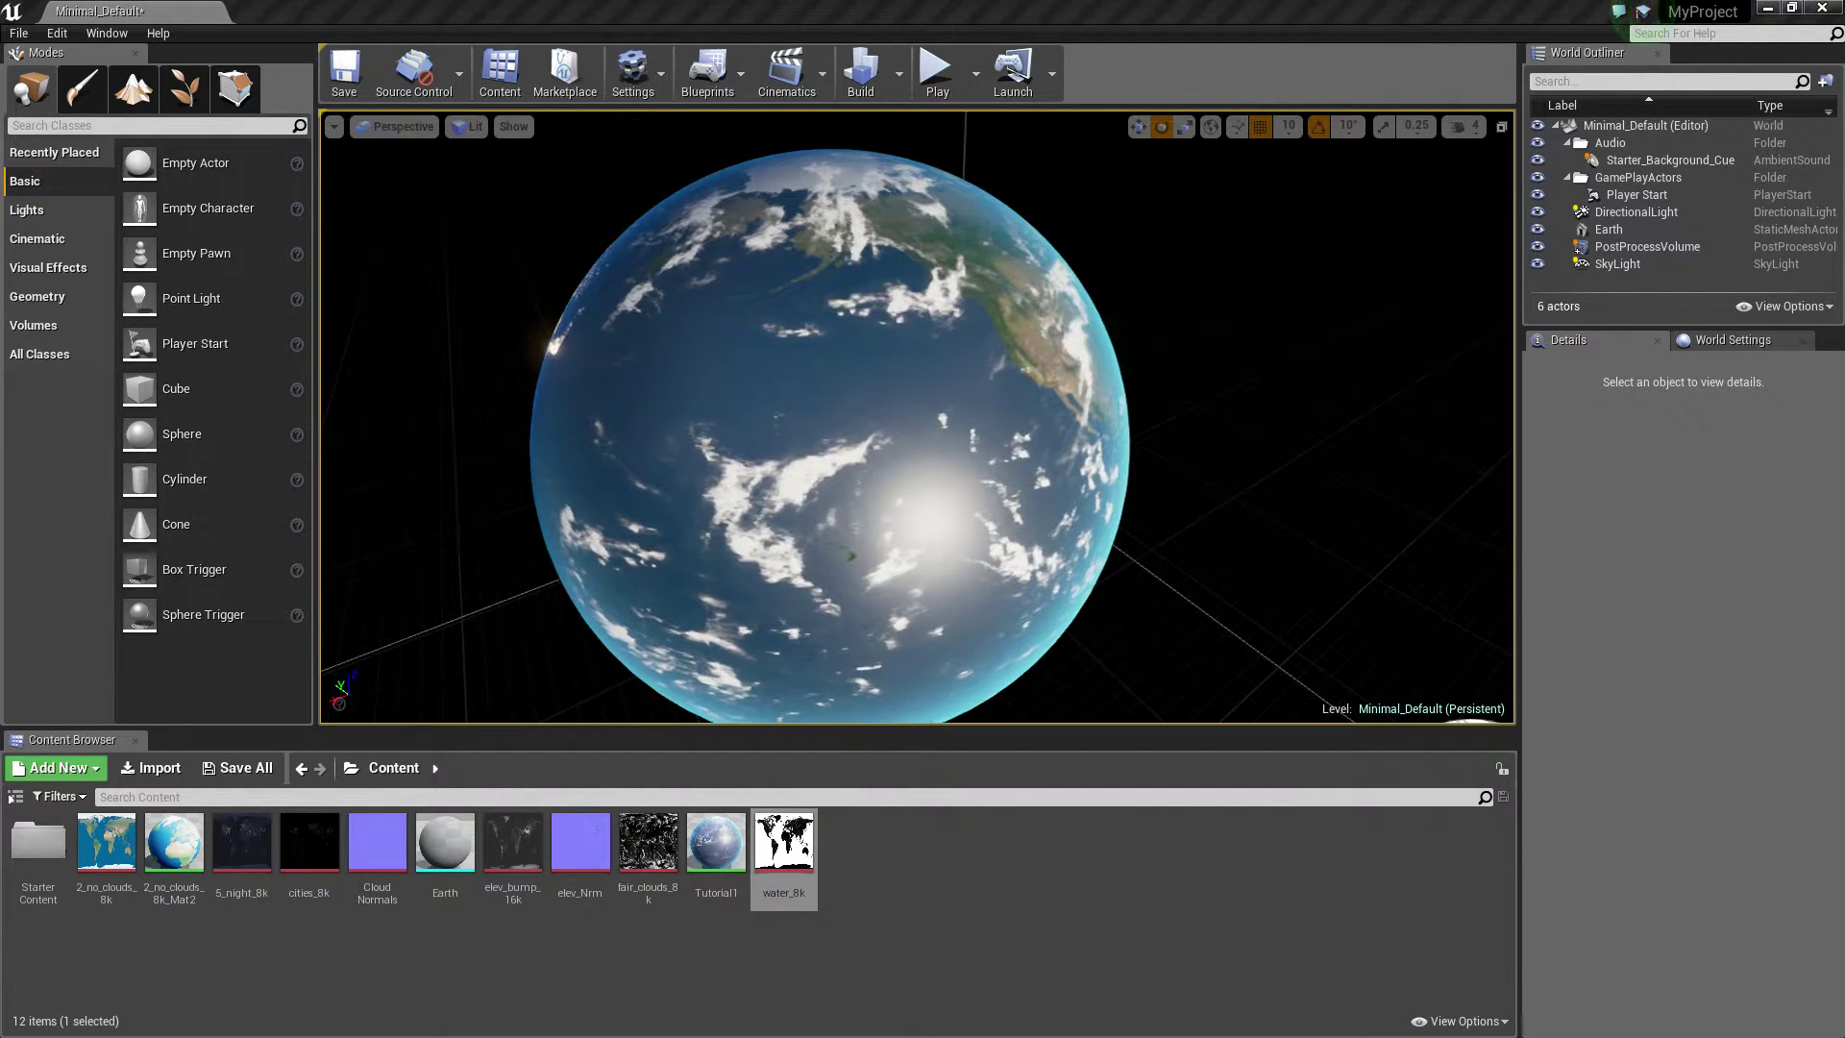
{"action": "left_click_drag", "start_coordinate": [0, 9], "coordinate": [935, 10]}
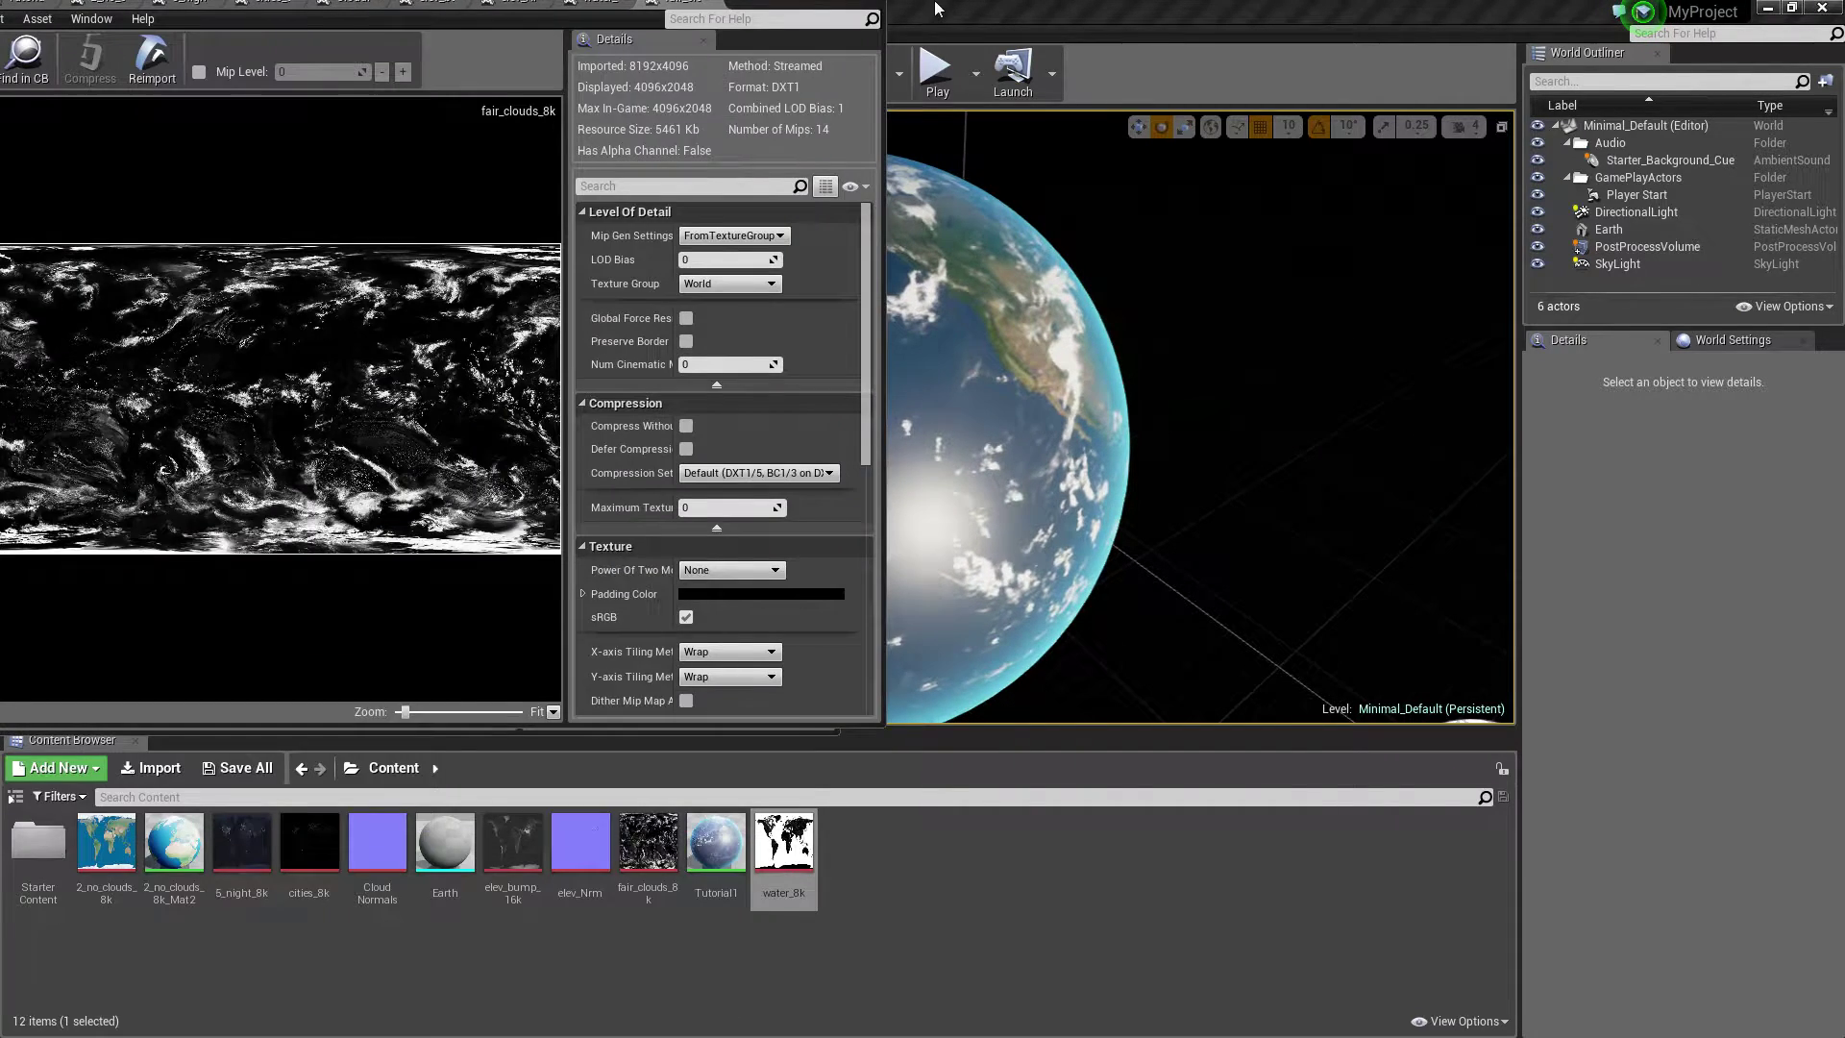
{"action": "left_click", "coordinate": [721, 10]}
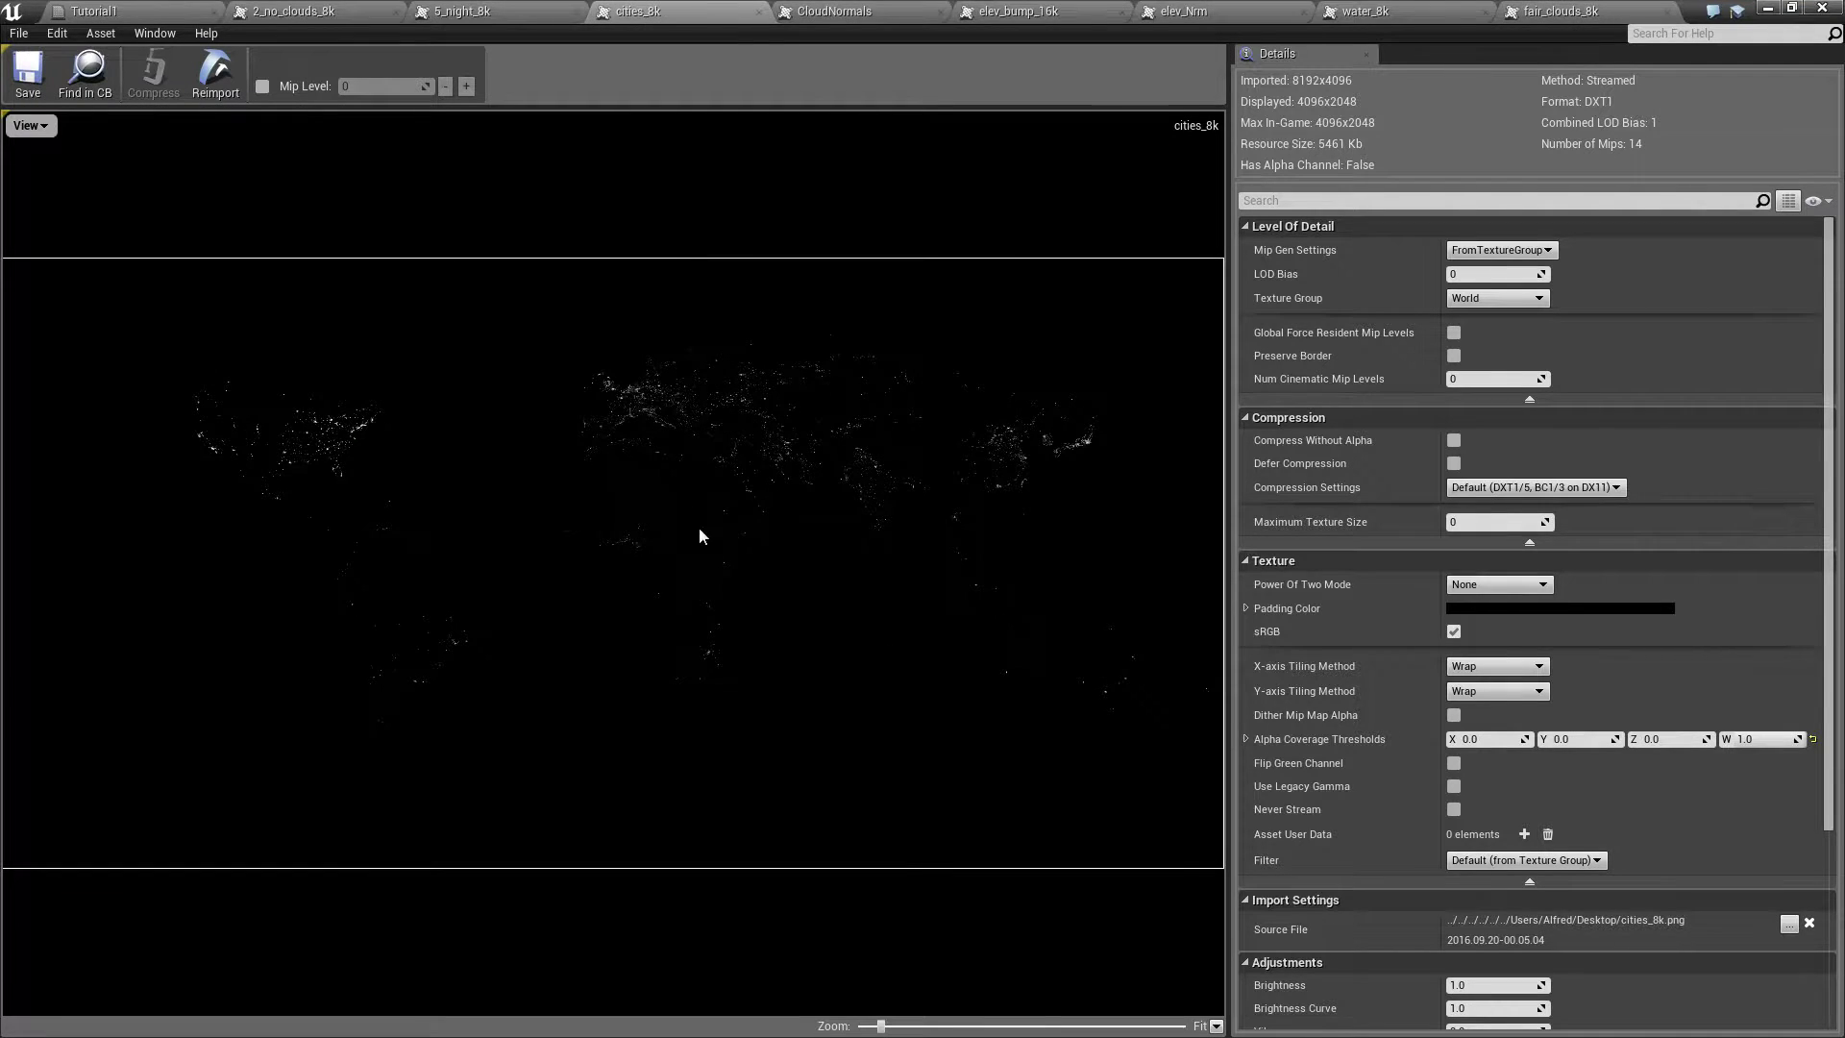
{"action": "scroll", "coordinate": [825, 552], "scroll_direction": "up", "scroll_amount": 3}
{"action": "scroll", "coordinate": [839, 677], "scroll_direction": "down", "scroll_amount": 5}
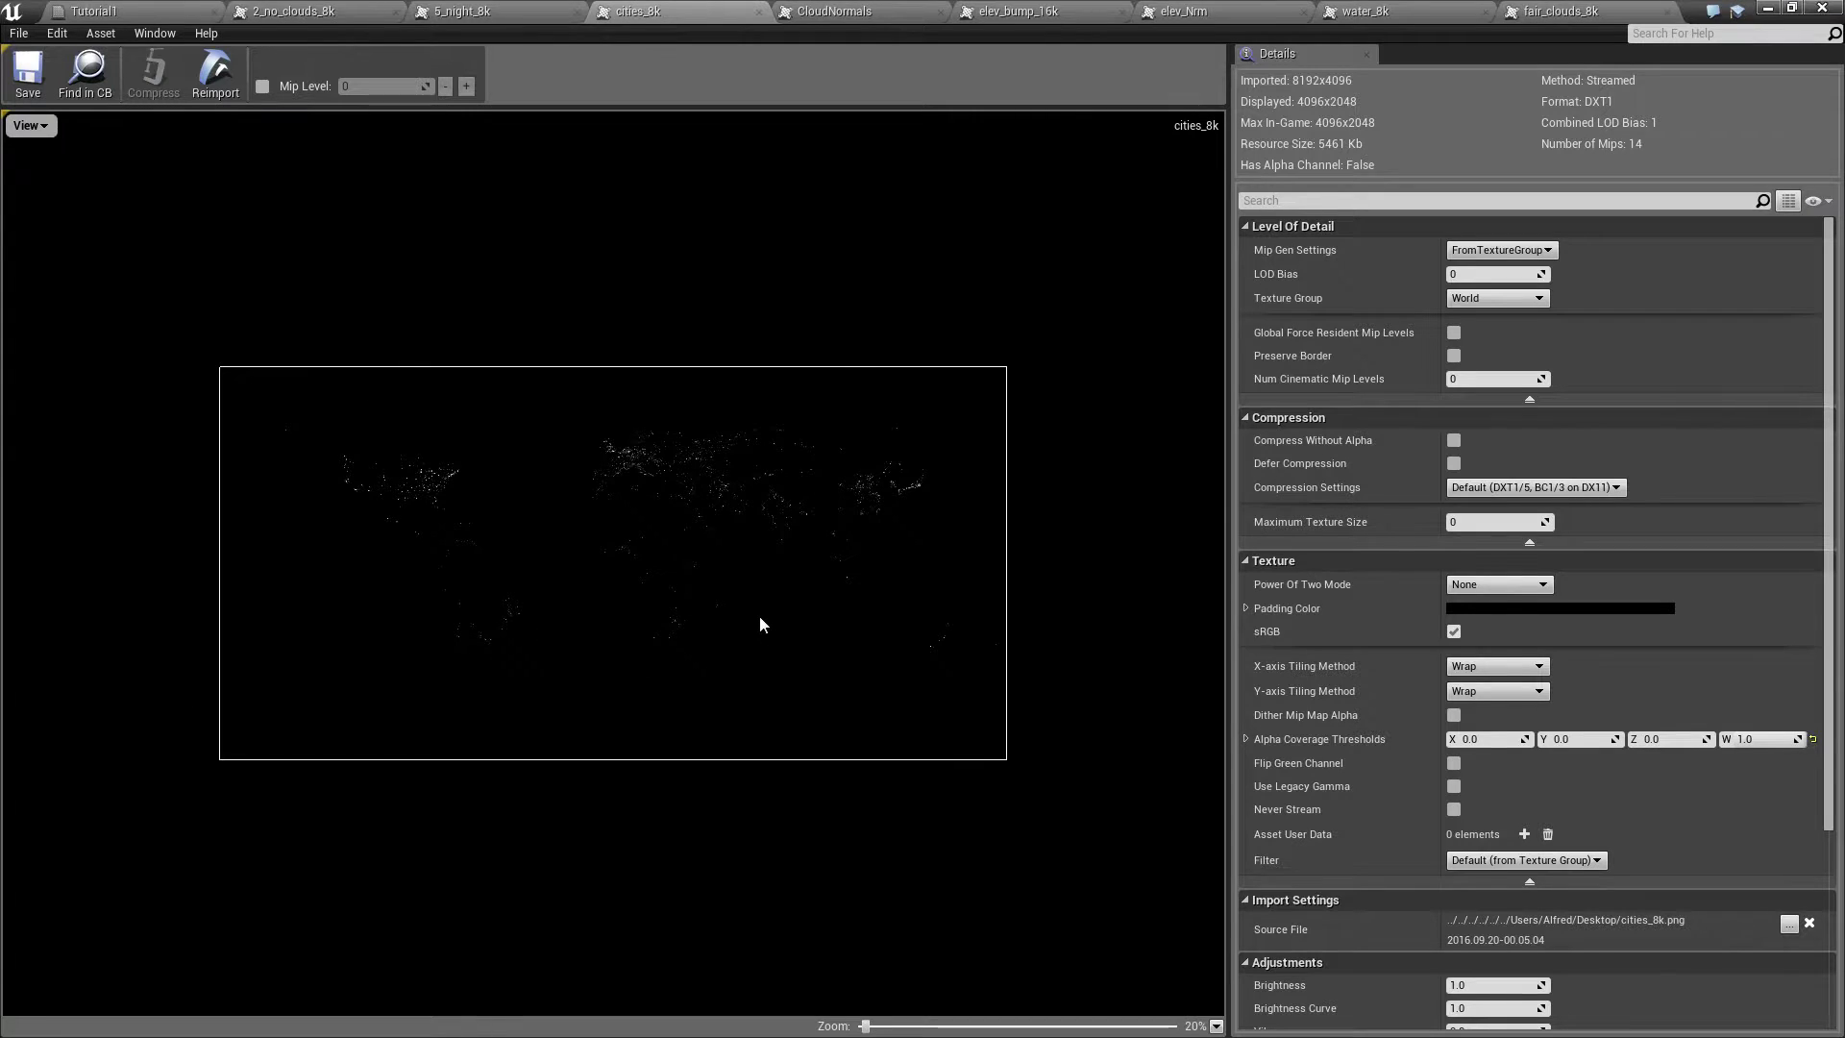
{"action": "scroll", "coordinate": [759, 620], "scroll_direction": "up", "scroll_amount": 3}
{"action": "scroll", "coordinate": [759, 620], "scroll_direction": "down", "scroll_amount": 1}
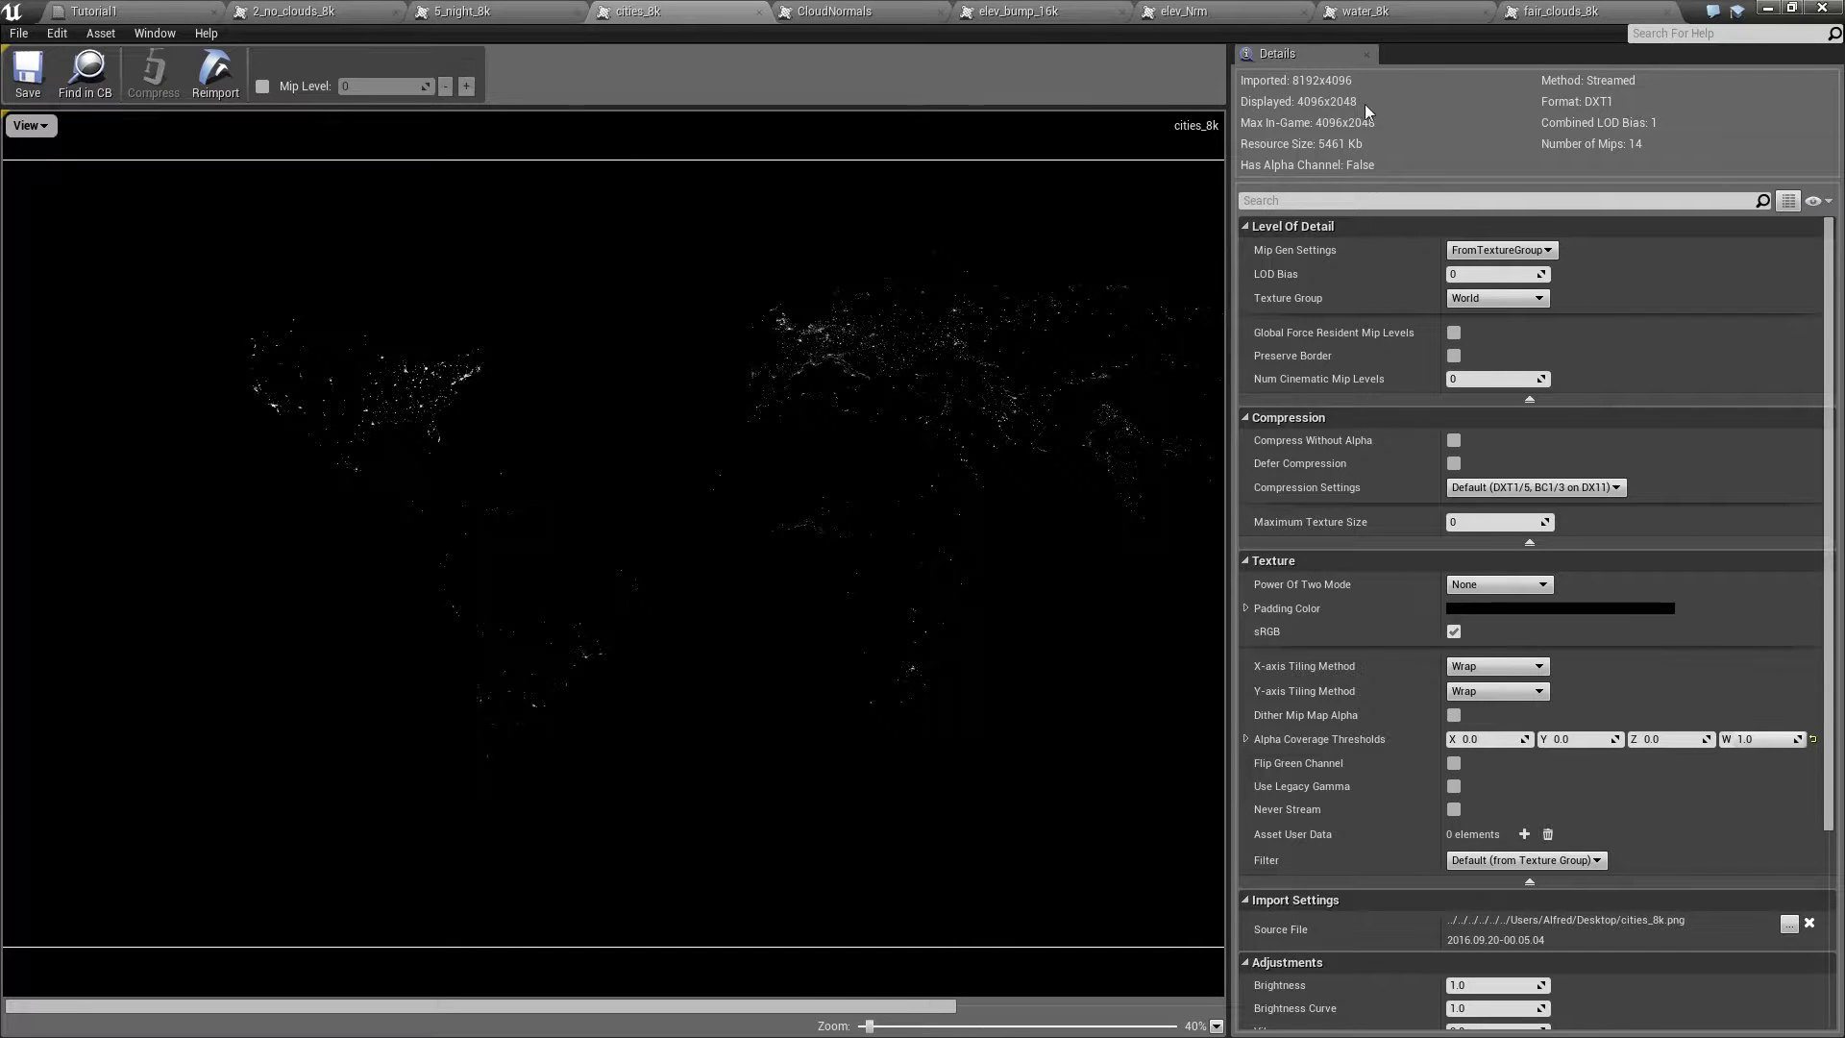
{"action": "left_click", "coordinate": [1767, 9]}
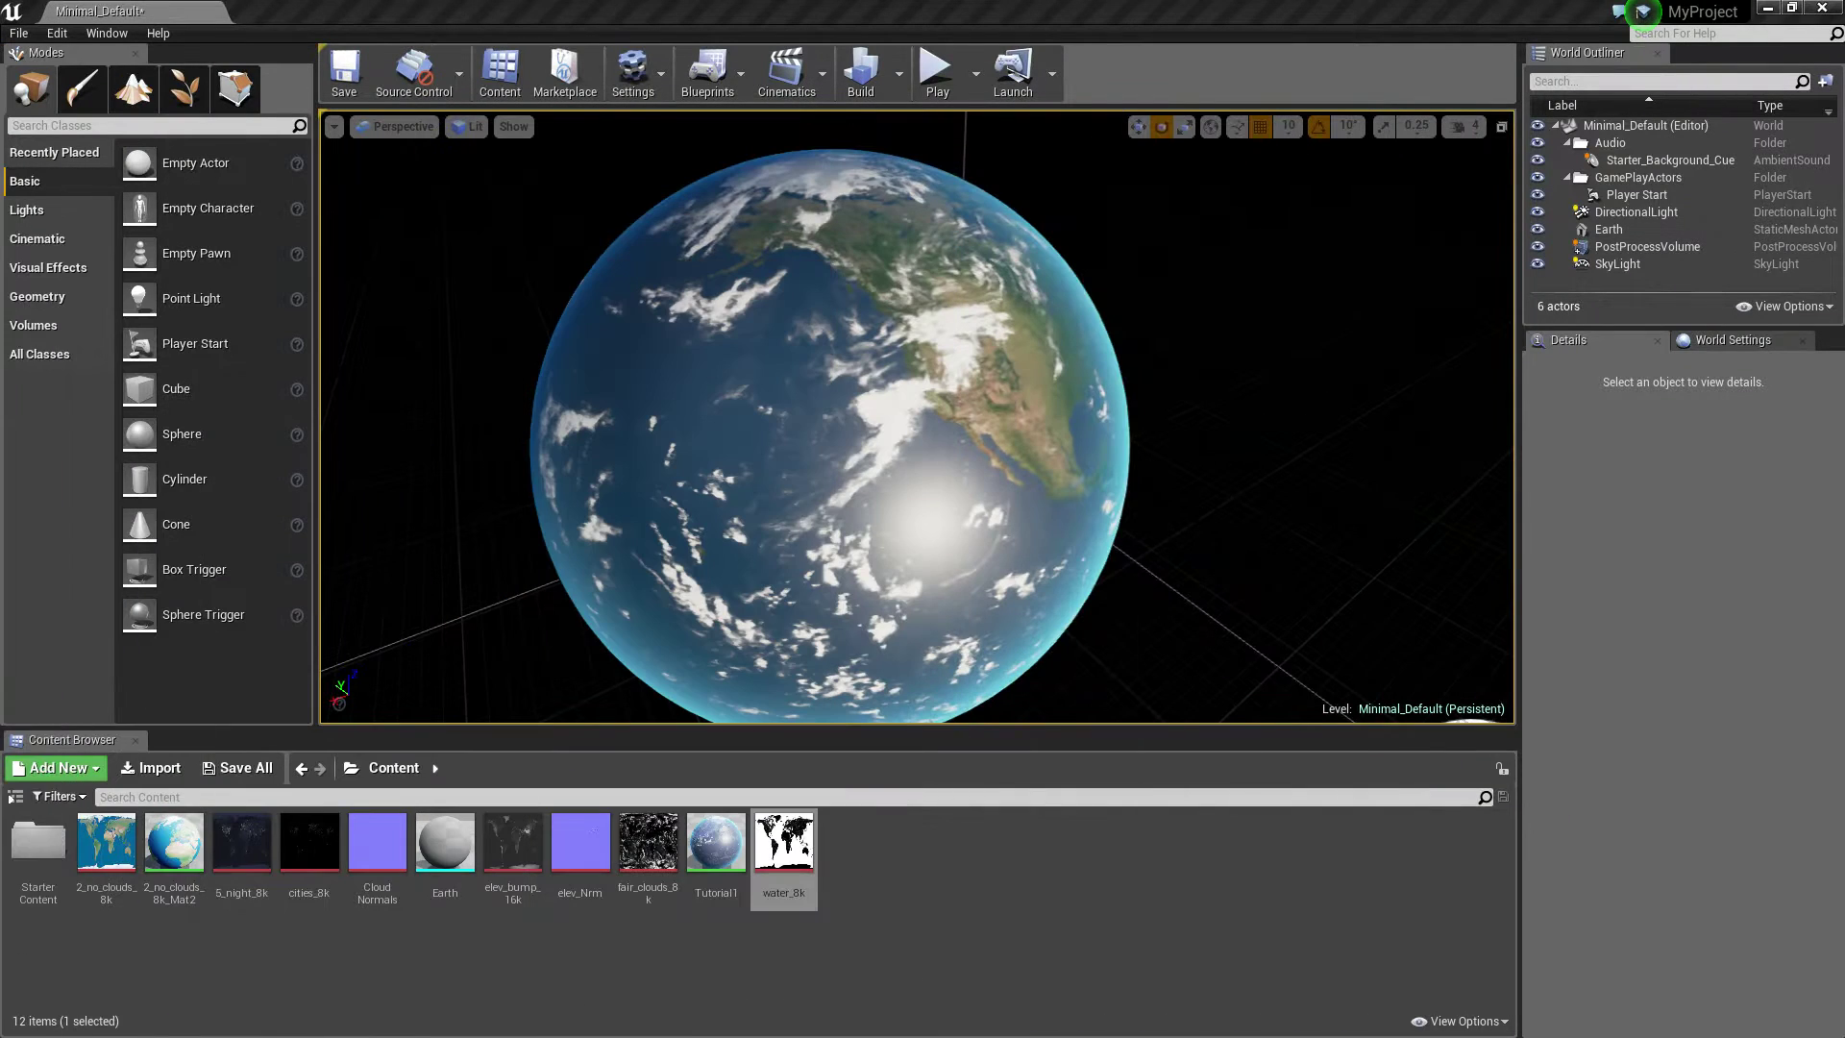
{"action": "left_click", "coordinate": [1299, 488]}
{"action": "right_click_drag", "start_coordinate": [1299, 488], "coordinate": [1110, 432]}
{"action": "right_click", "coordinate": [904, 870]}
{"action": "left_click", "coordinate": [445, 841]}
{"action": "left_click_drag", "start_coordinate": [445, 841], "coordinate": [577, 606]}
{"action": "right_click_drag", "start_coordinate": [663, 577], "coordinate": [567, 538]}
{"action": "key", "text": "r"}
{"action": "mouse_move", "coordinate": [658, 615]}
{"action": "left_mouse_down"}
{"action": "mouse_move", "coordinate": [337, 716]}
{"action": "mouse_move", "coordinate": [684, 612]}
{"action": "mouse_move", "coordinate": [664, 596]}
{"action": "left_mouse_up"}
{"action": "key", "text": "ctrl+z"}
{"action": "right_click_drag", "start_coordinate": [664, 596], "coordinate": [702, 653]}
{"action": "left_click_drag", "start_coordinate": [711, 409], "coordinate": [711, 440]}
{"action": "key", "text": "w"}
{"action": "left_click_drag", "start_coordinate": [708, 352], "coordinate": [694, 217]}
{"action": "right_click_drag", "start_coordinate": [733, 210], "coordinate": [721, 292]}
{"action": "key", "text": "r"}
{"action": "mouse_move", "coordinate": [485, 484]}
{"action": "left_mouse_down"}
{"action": "mouse_move", "coordinate": [485, 460]}
{"action": "mouse_move", "coordinate": [485, 511]}
{"action": "left_mouse_up"}
{"action": "key", "text": "w"}
{"action": "key", "text": "Delete"}
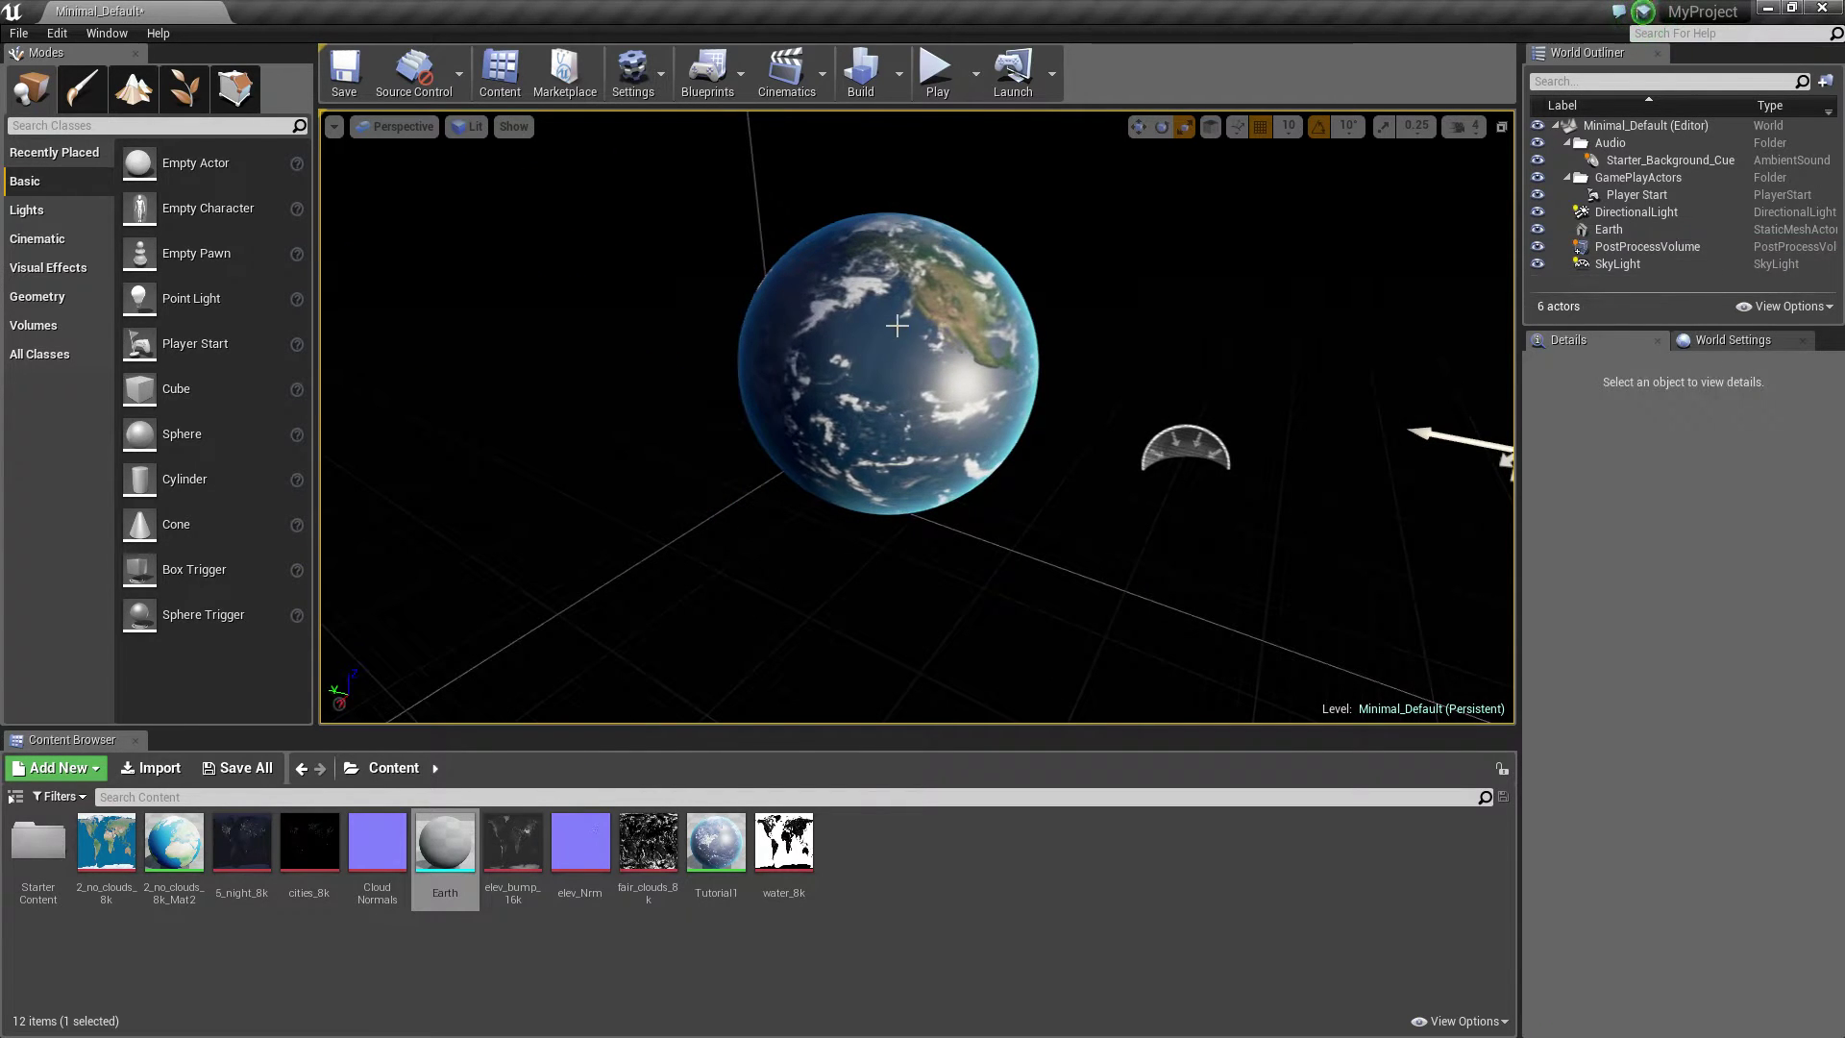
Duplicate the existing Earth globe and place the copy beside the original at X 720 cm.
{"action": "left_click", "coordinate": [839, 439]}
{"action": "left_click_drag", "start_coordinate": [846, 389], "coordinate": [555, 551], "text": "alt"}
{"action": "right_click_drag", "start_coordinate": [555, 552], "coordinate": [843, 873]}
Create a new material named earthV1 in the Content folder.
{"action": "right_click", "coordinate": [843, 918]}
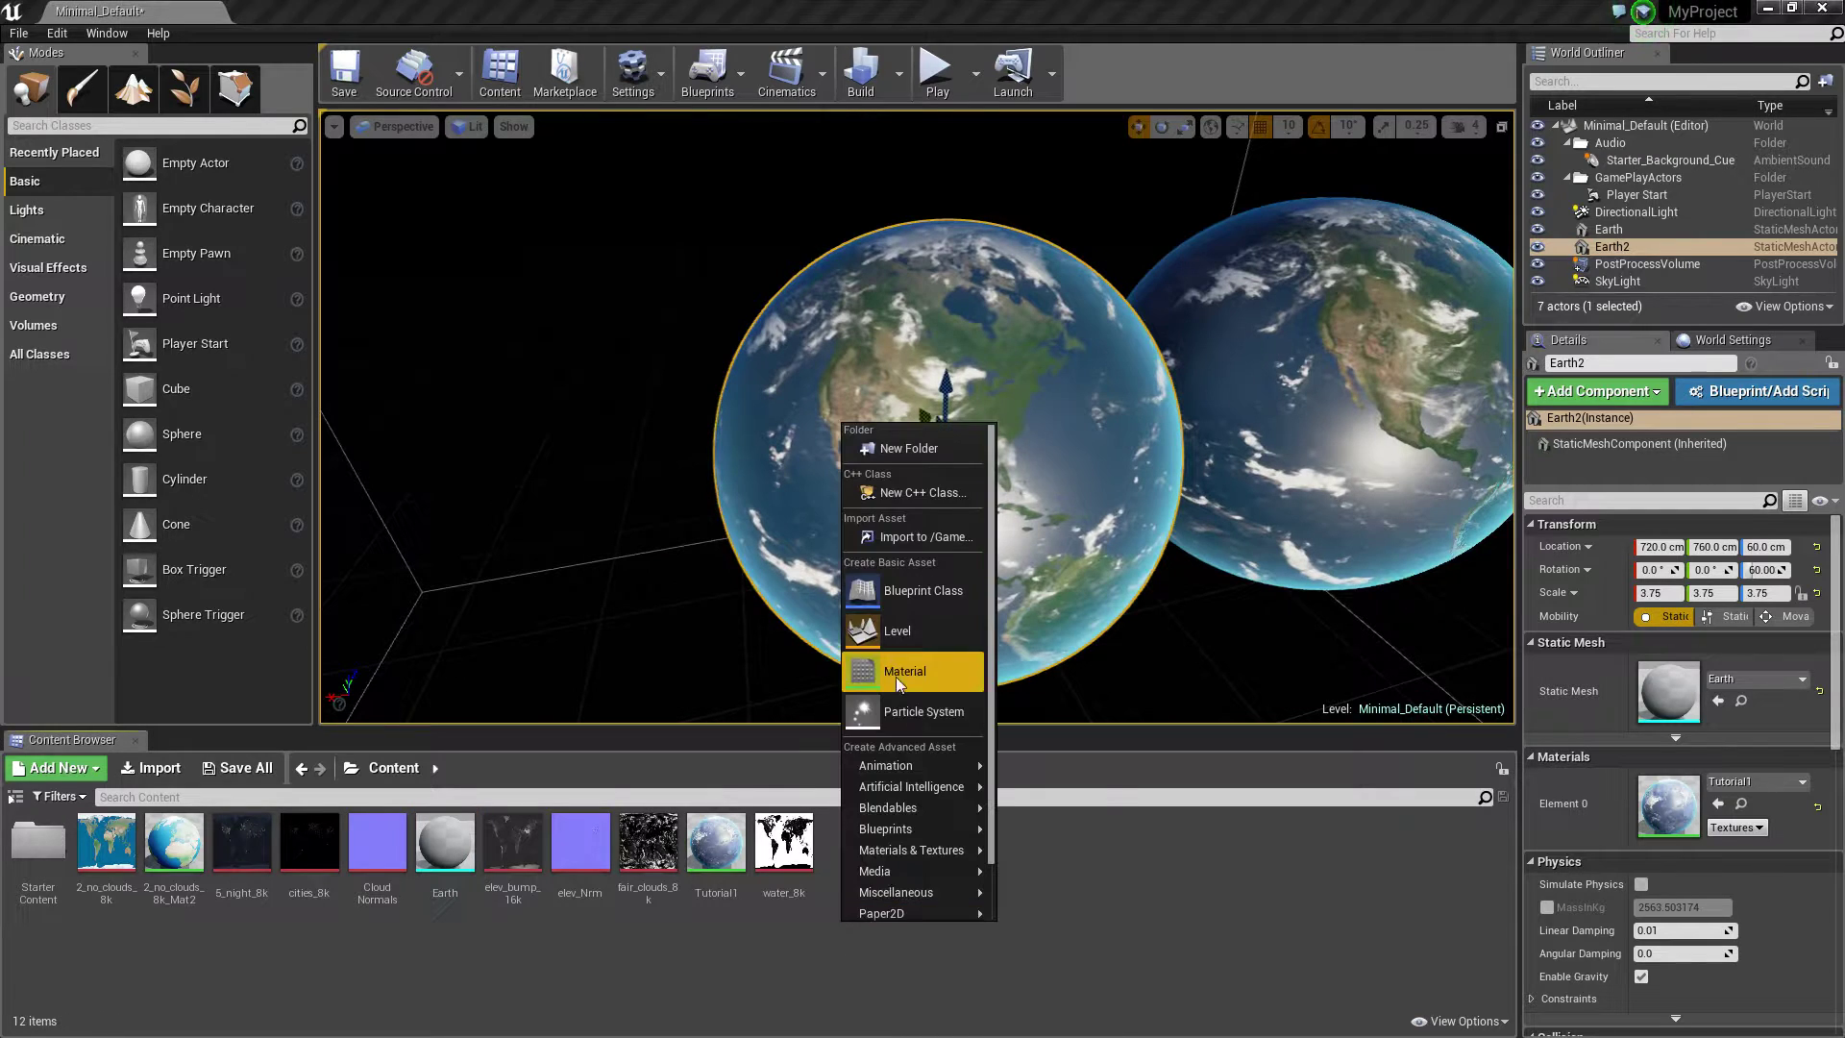
{"action": "left_click", "coordinate": [965, 830]}
{"action": "right_click", "coordinate": [985, 848]}
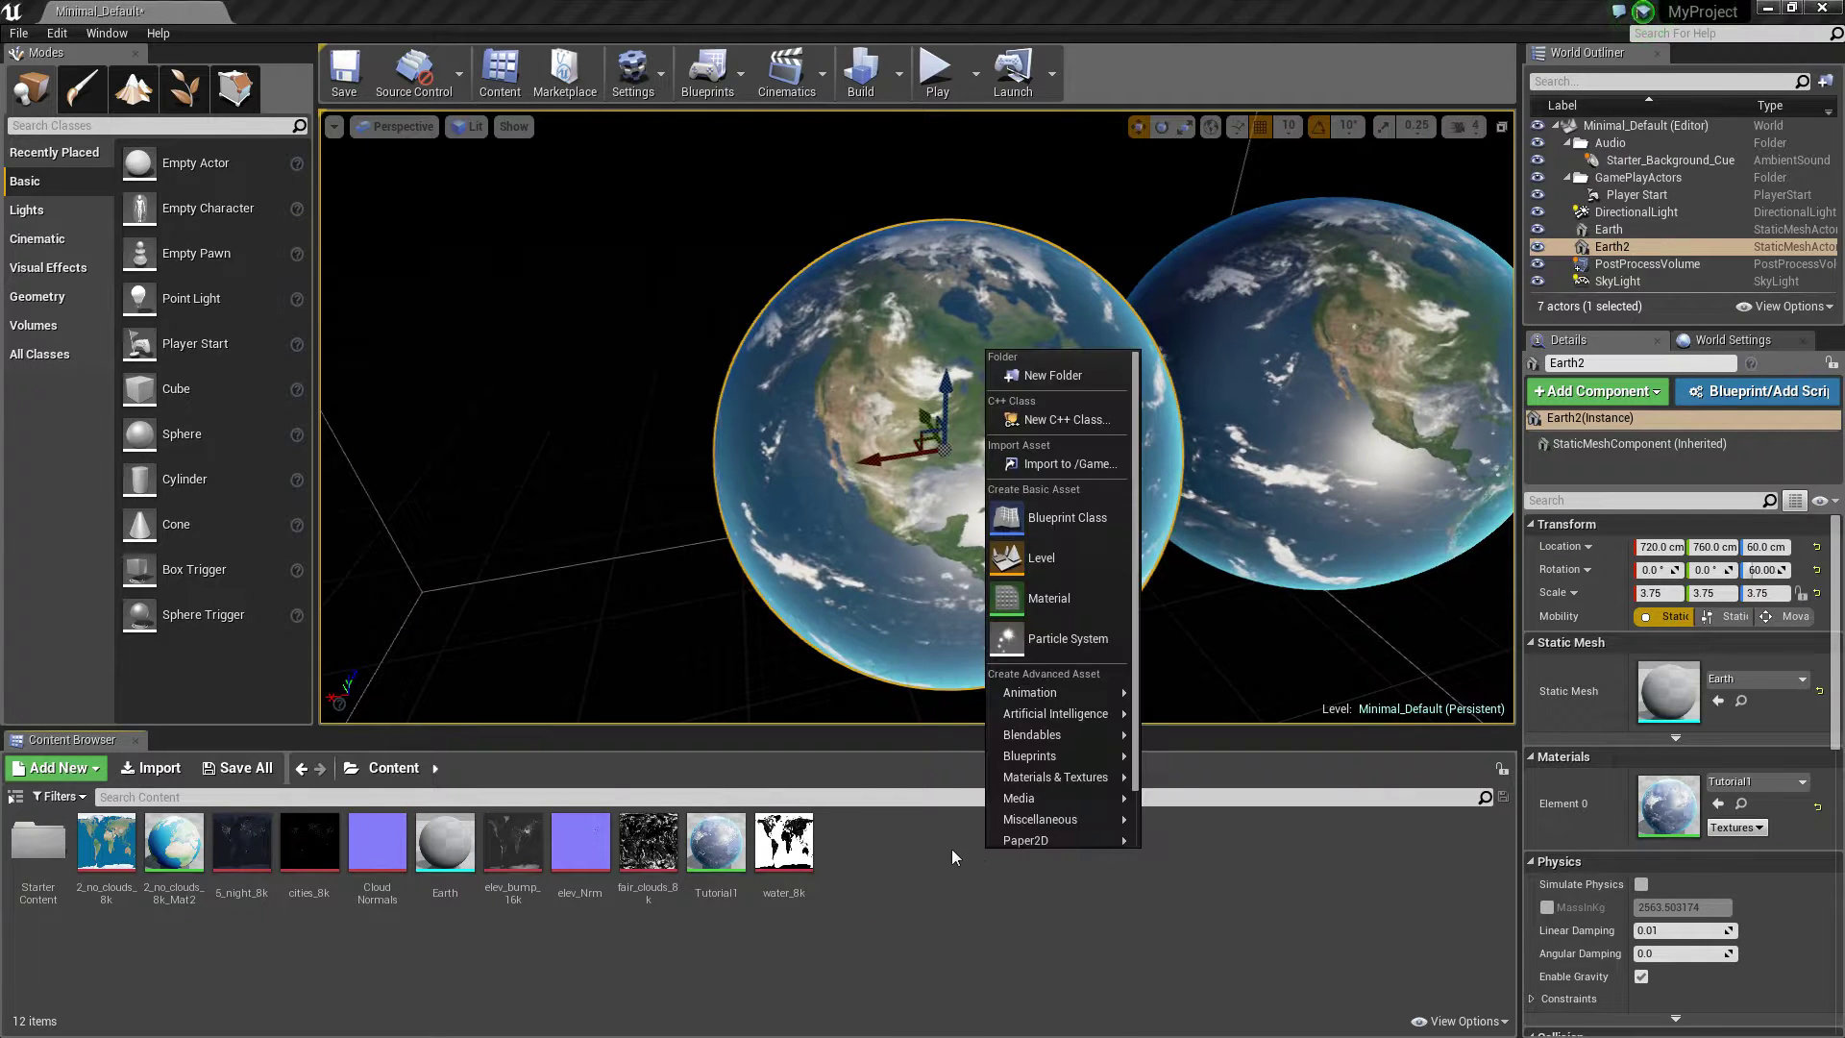
{"action": "left_click", "coordinate": [1028, 595]}
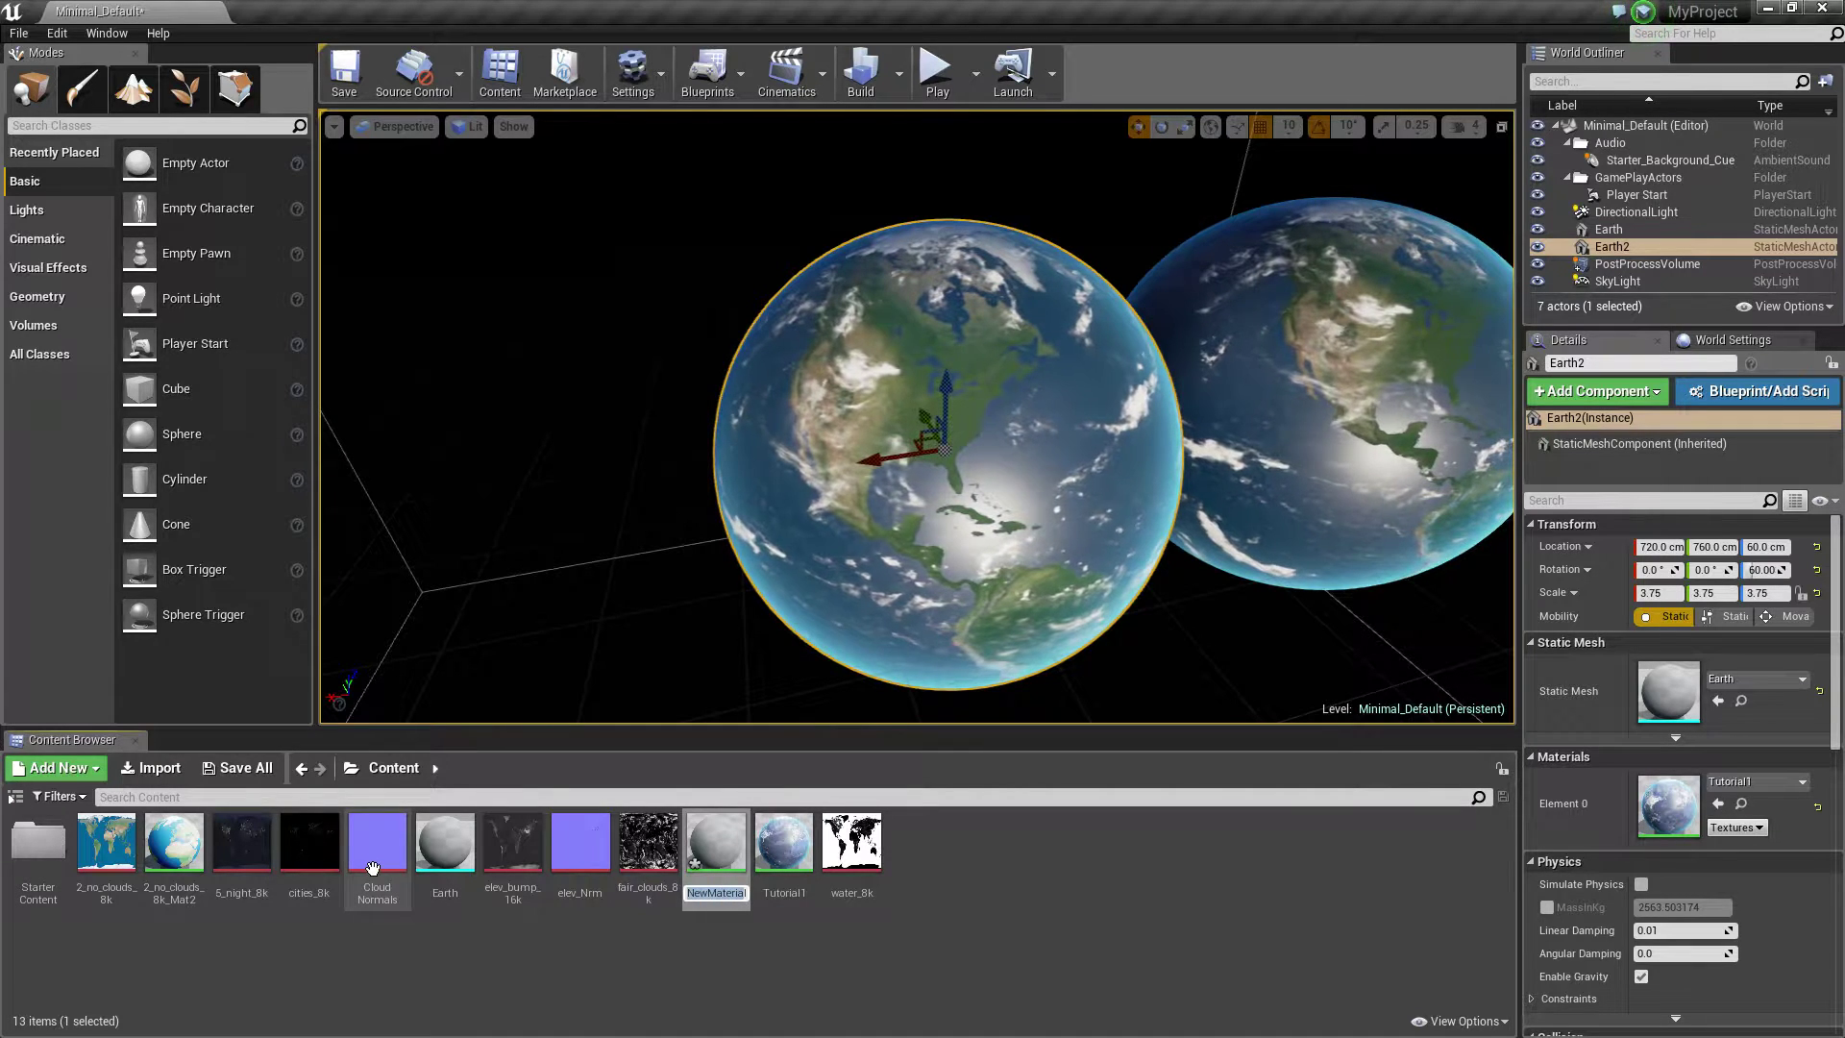
{"action": "type", "text": "earth"}
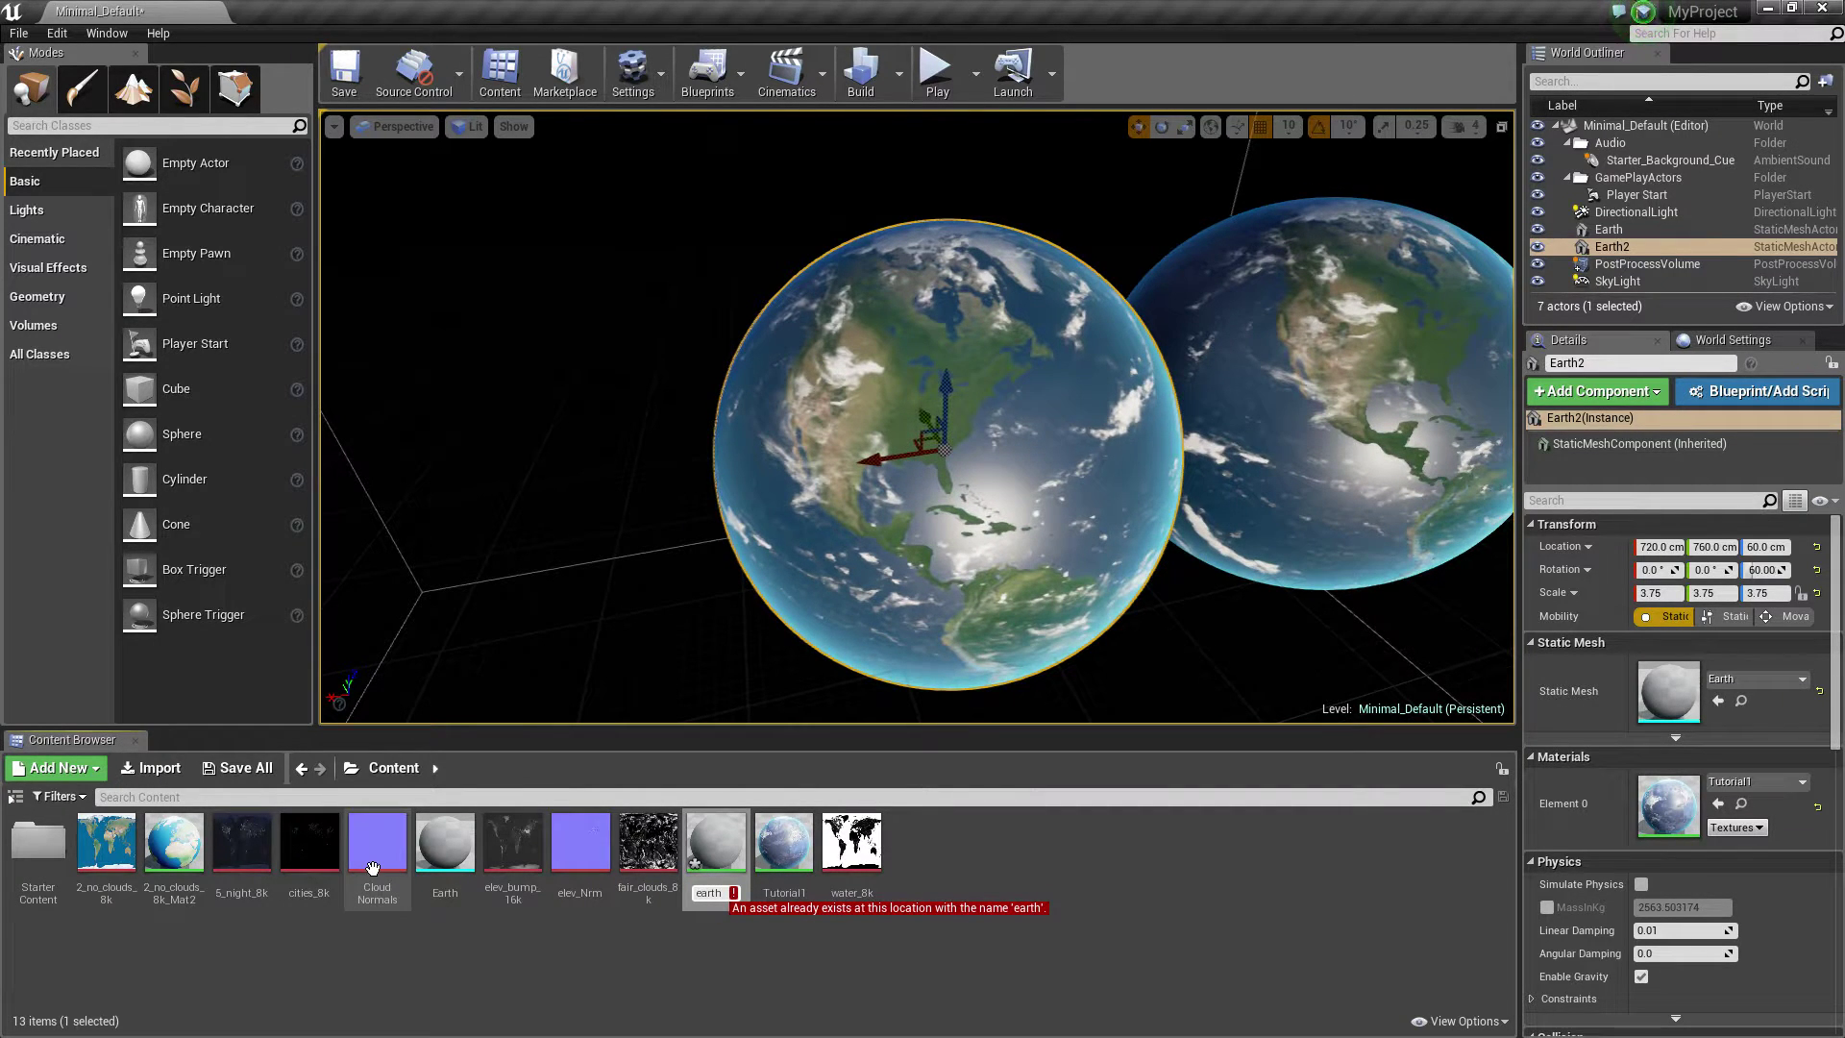
{"action": "type", "text": "V2"}
{"action": "key", "text": "Return"}
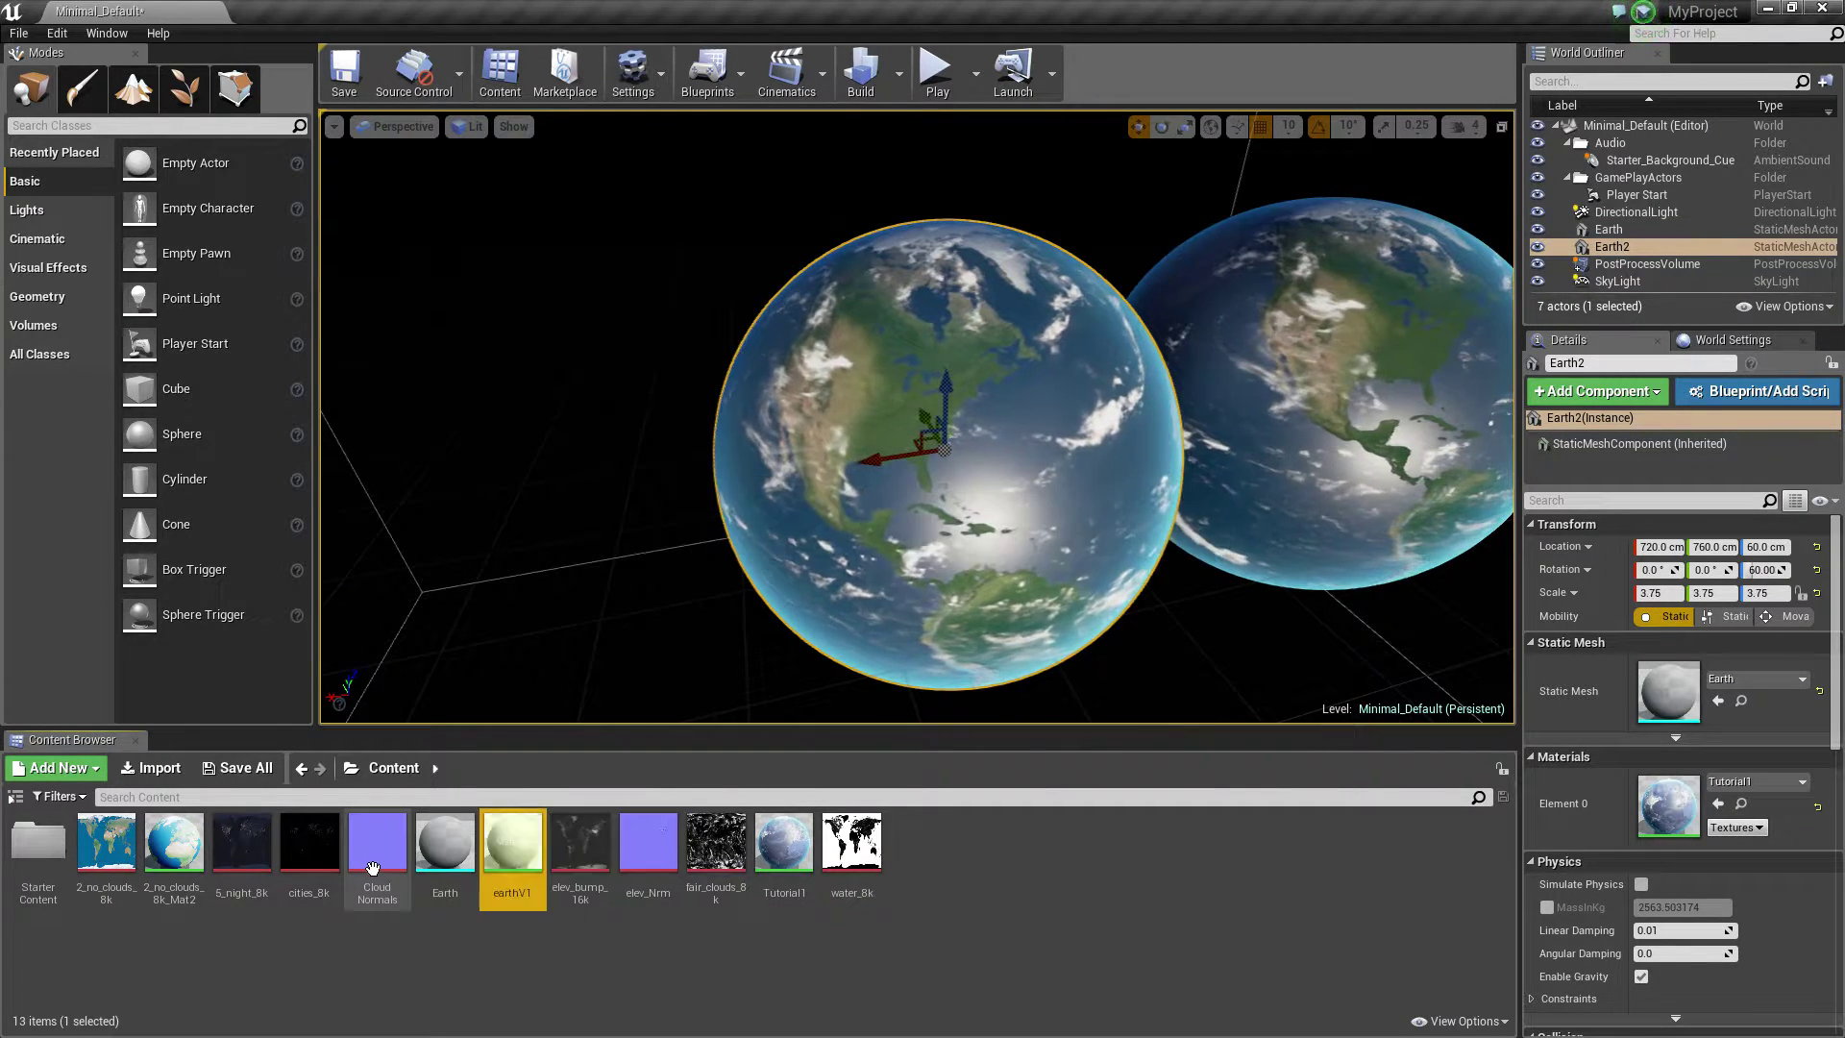
Apply the earthV1 material to the duplicated globe and move that globe to X 830 cm.
{"action": "left_click_drag", "start_coordinate": [528, 896], "coordinate": [746, 475]}
{"action": "right_click_drag", "start_coordinate": [746, 474], "coordinate": [845, 413]}
Create a second new material named EarthMaterial in the Content folder.
{"action": "right_click", "coordinate": [1034, 882]}
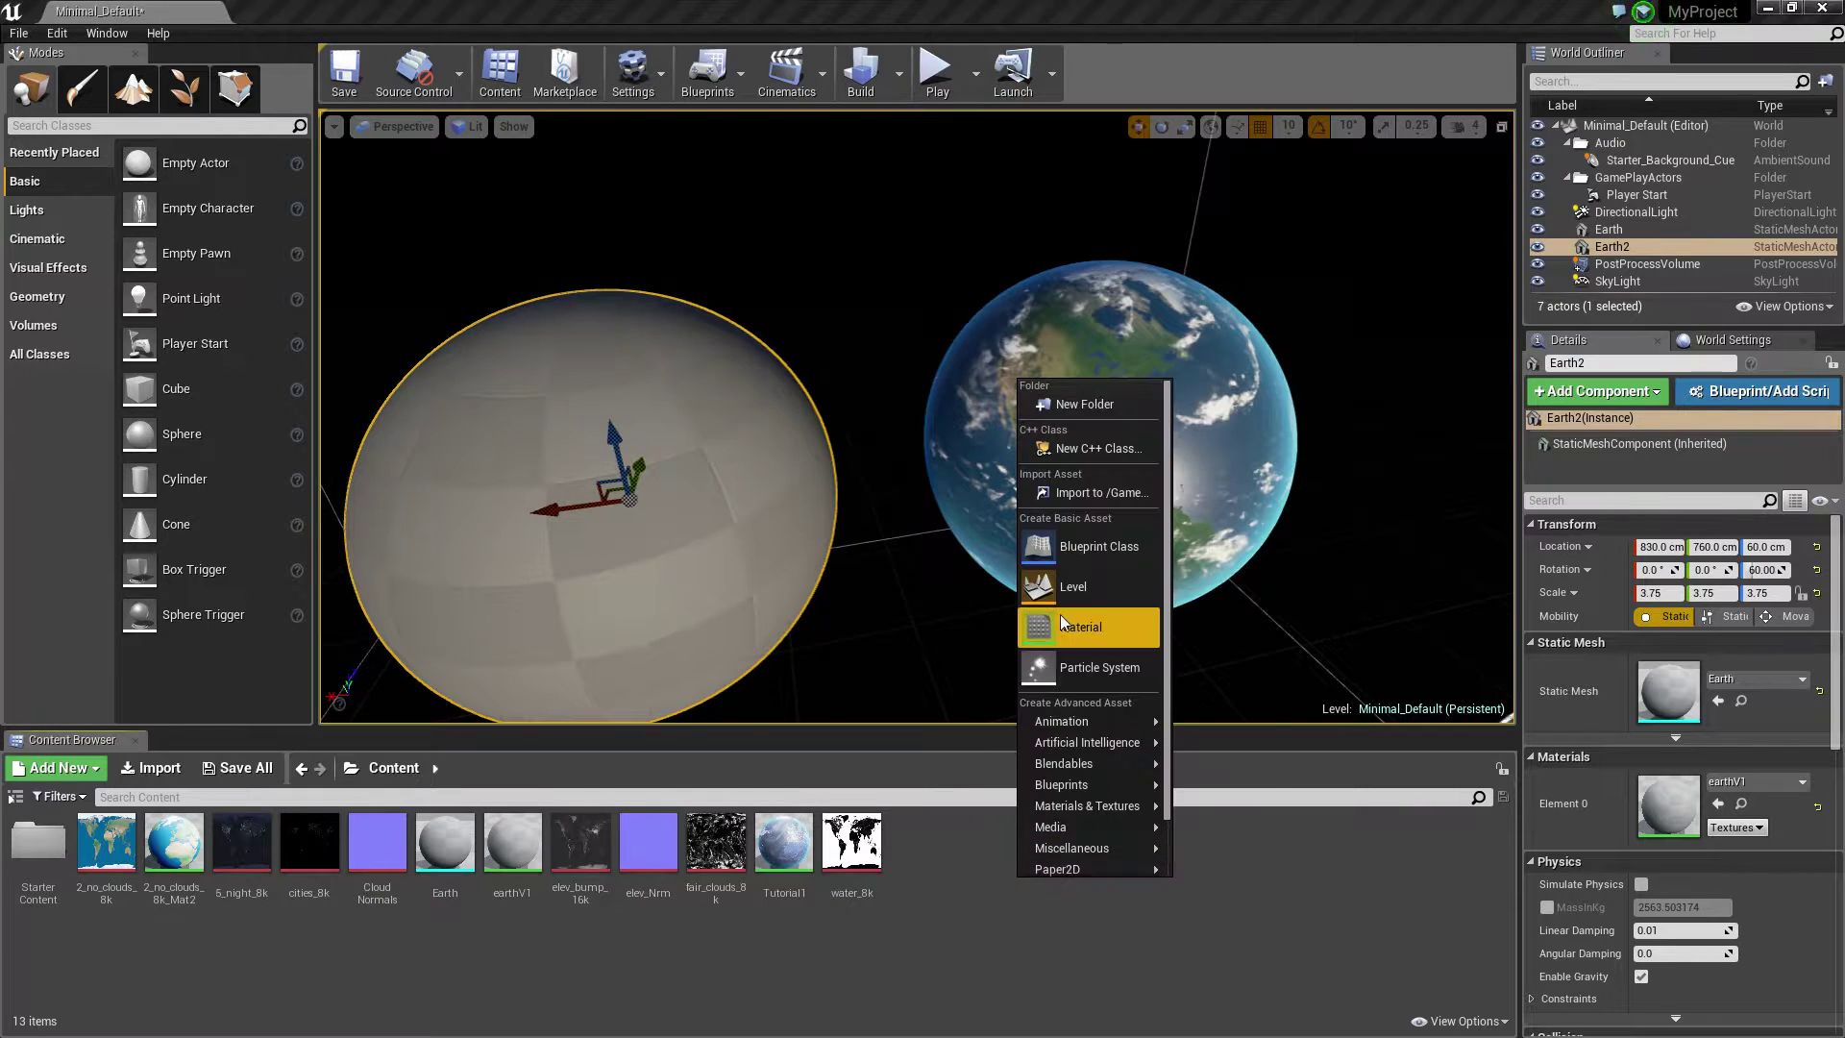
{"action": "left_click", "coordinate": [1088, 672]}
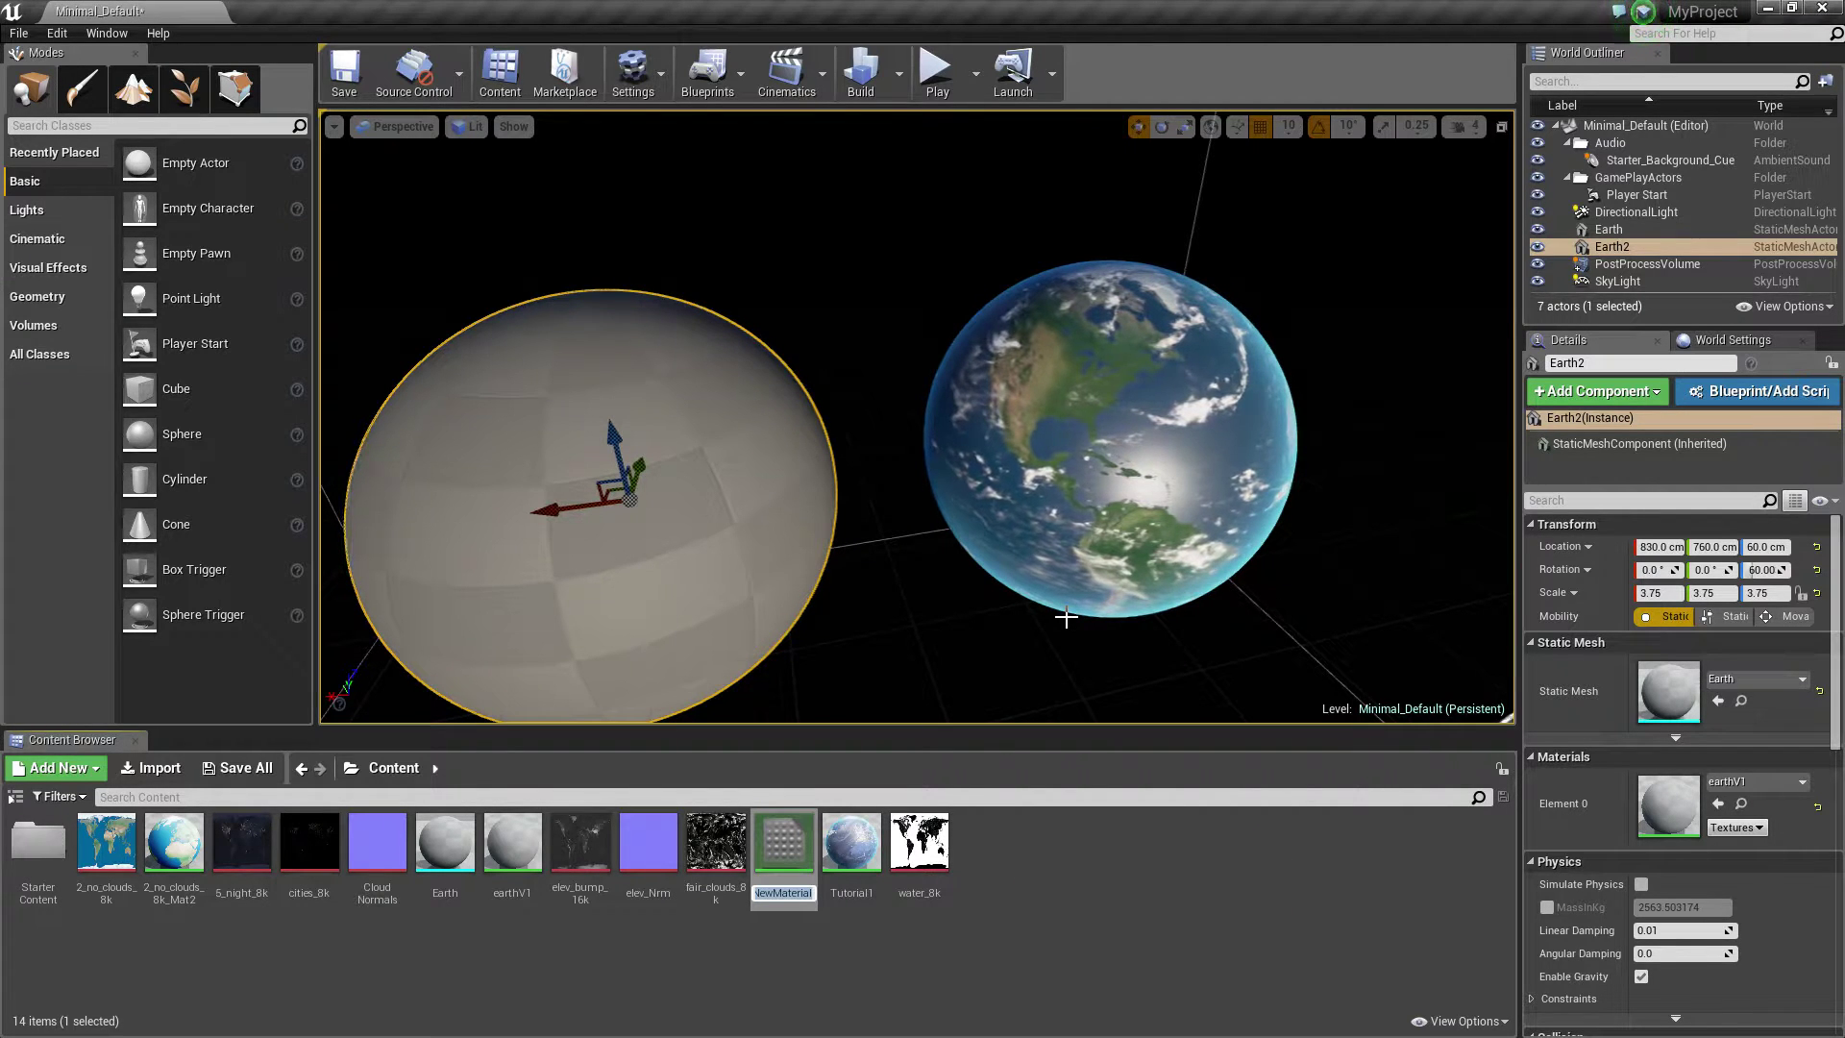
{"action": "key", "text": "BackSpace"}
{"action": "key", "text": "BackSpace"}
{"action": "type", "text": "Eatr"}
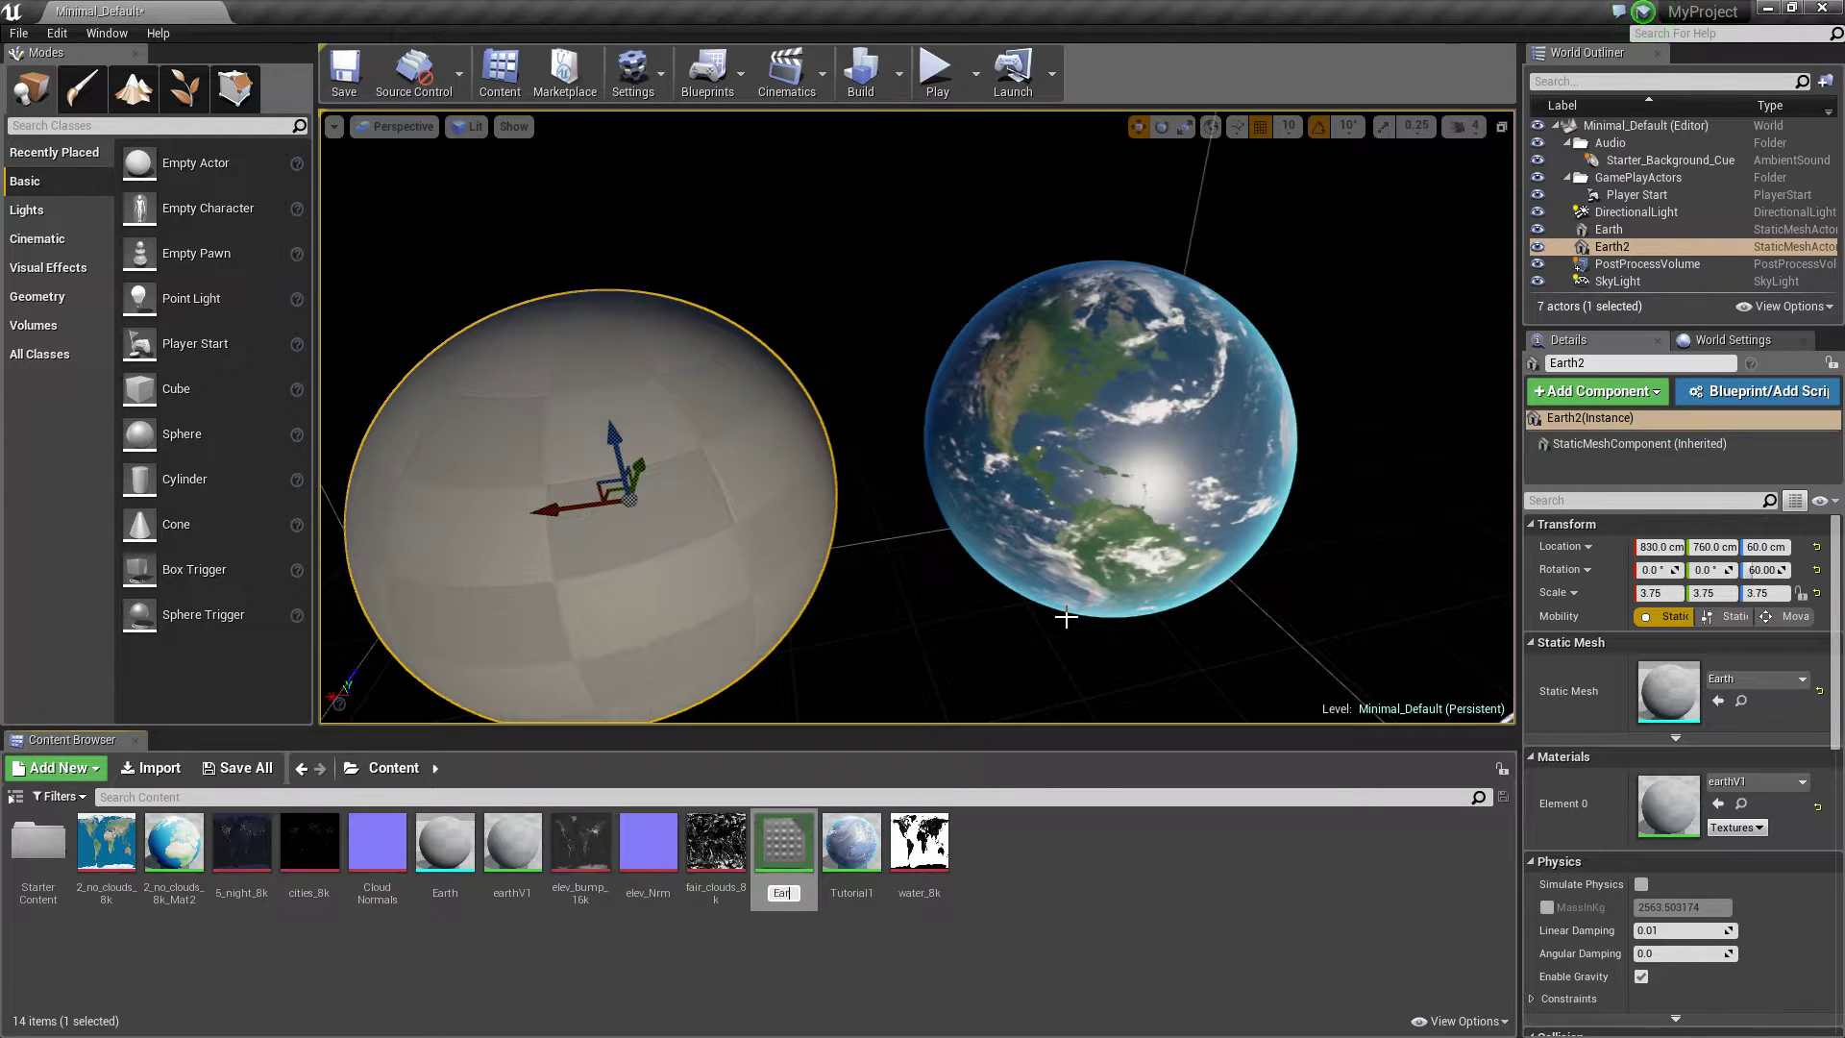
{"action": "type", "text": "hT"}
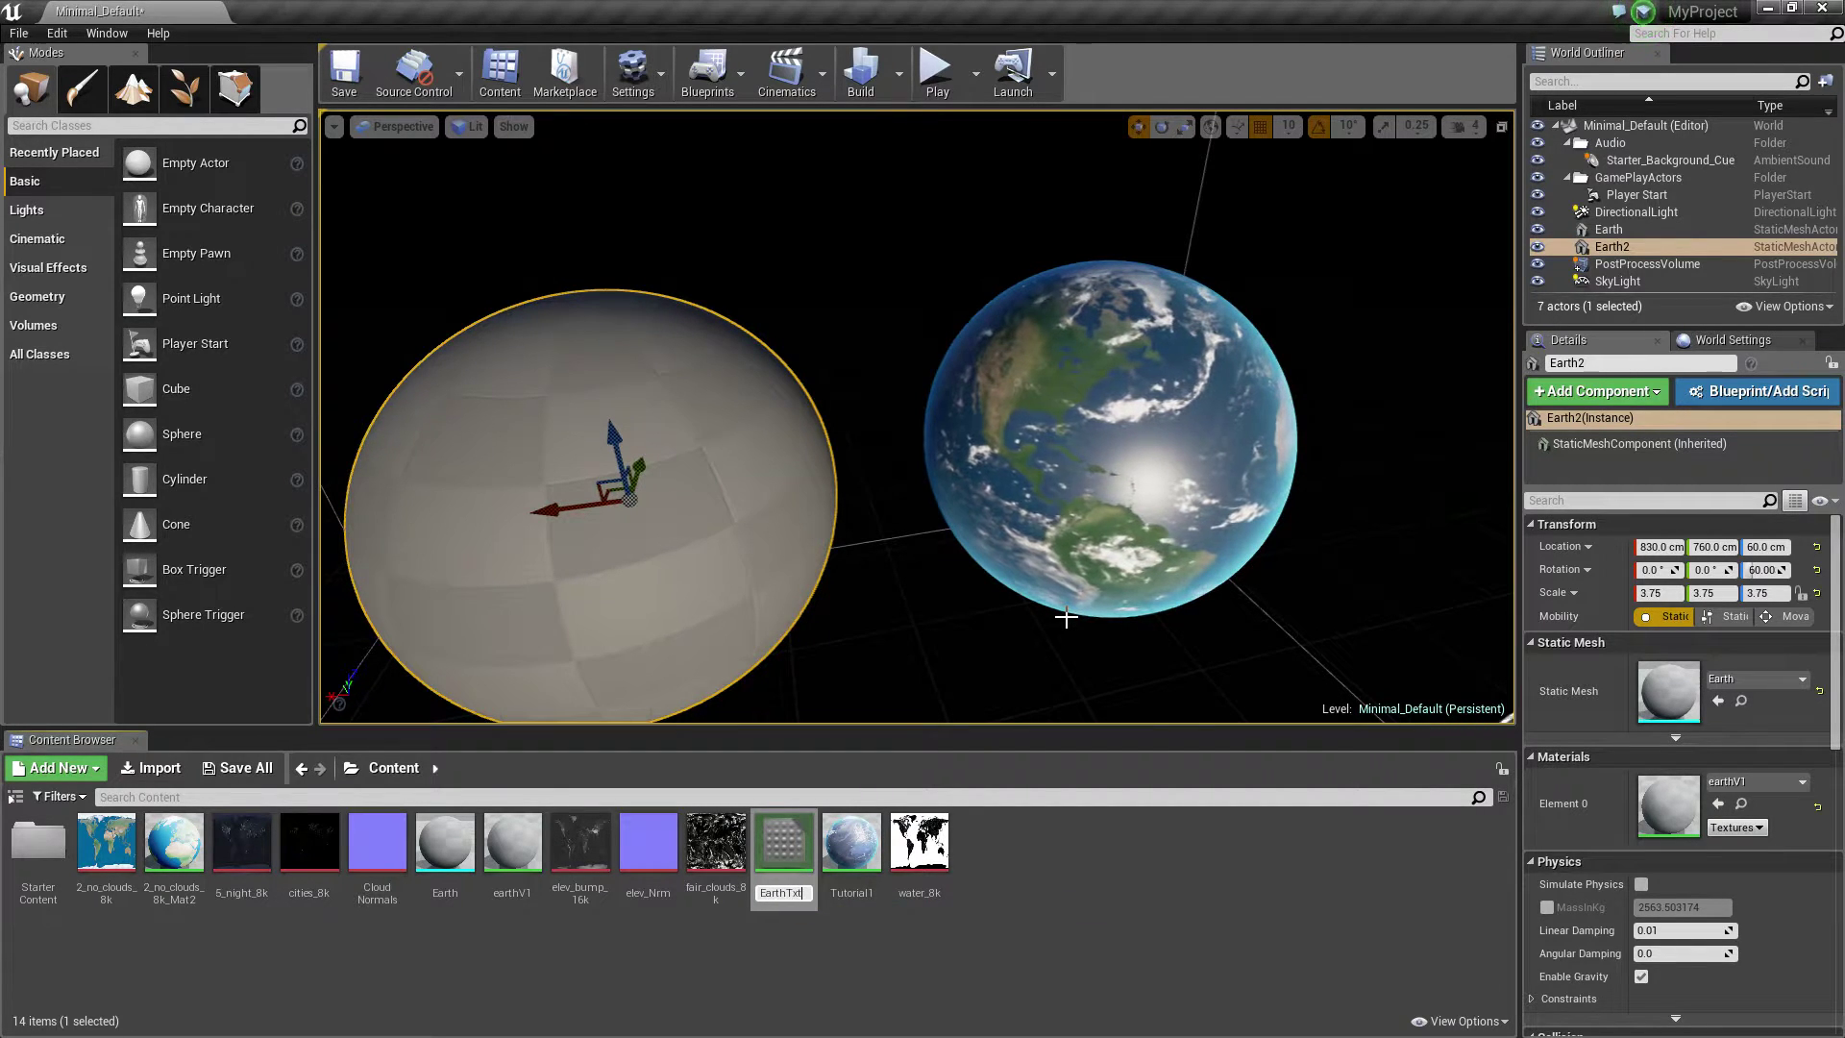
{"action": "key", "text": "BackSpace"}
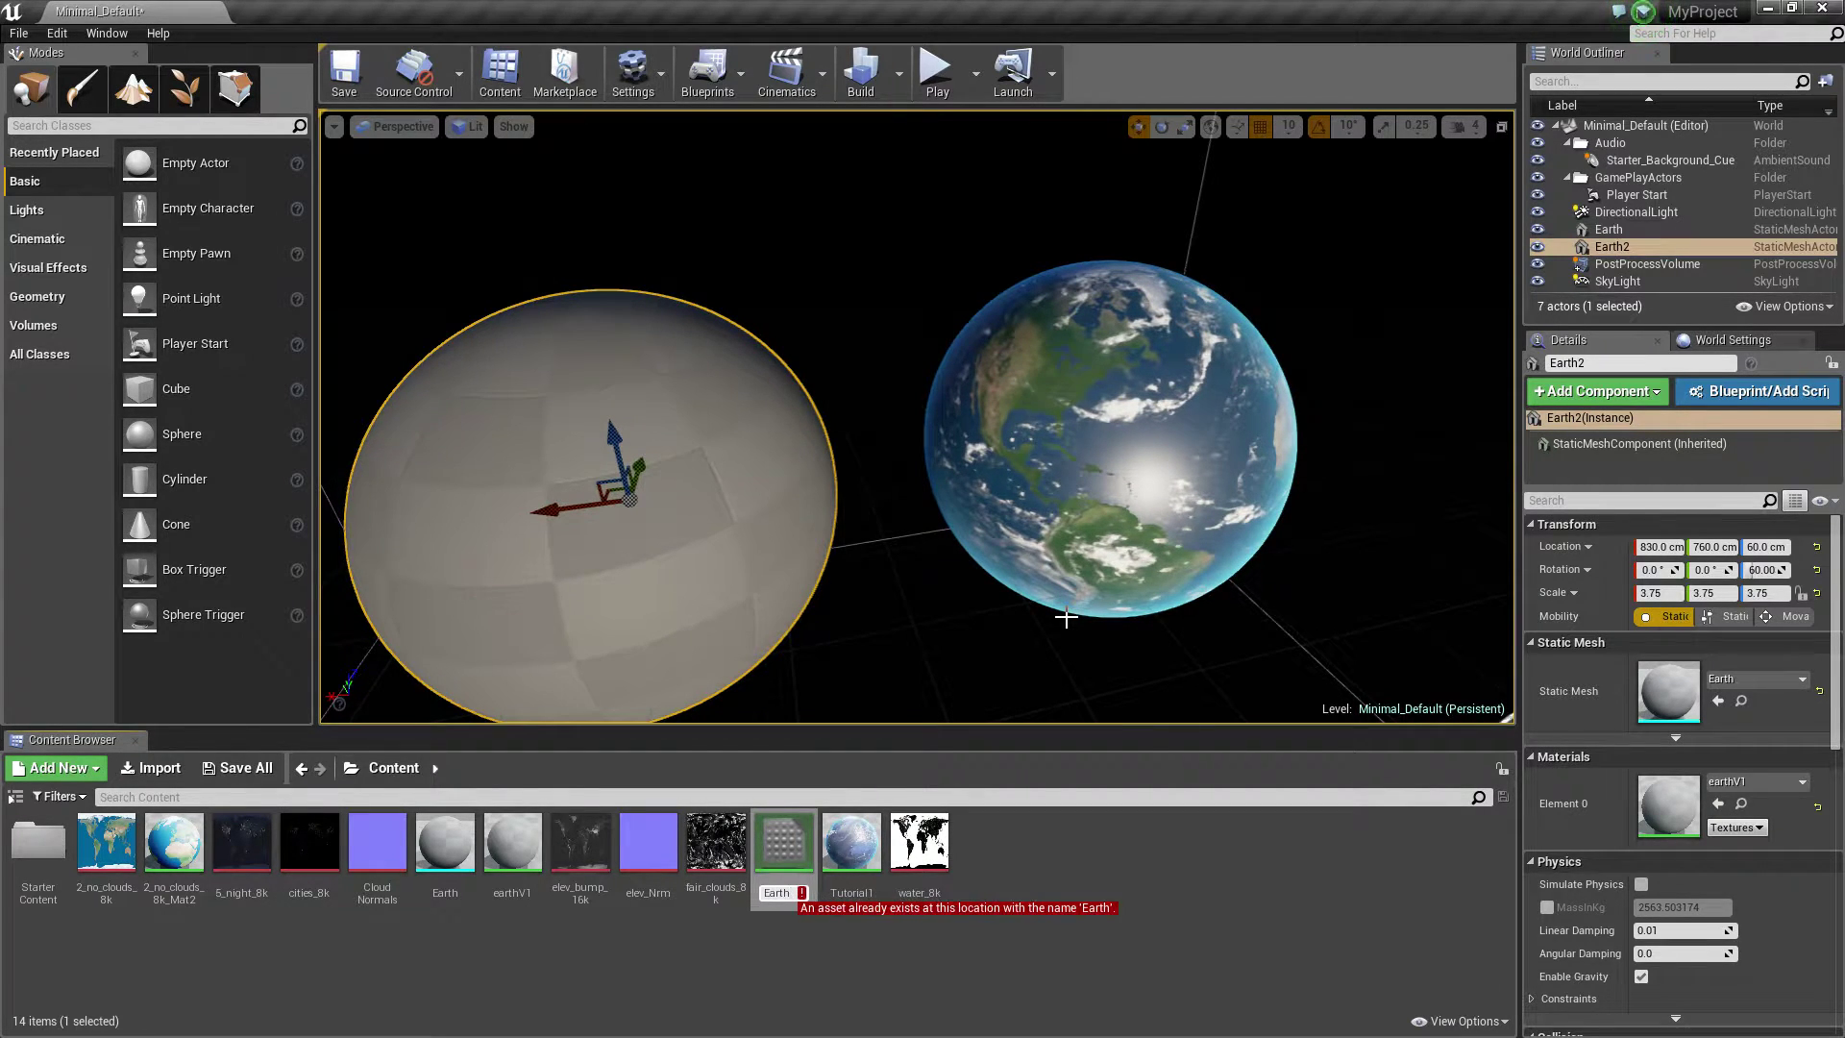
{"action": "type", "text": "Material"}
{"action": "key", "text": "Return"}
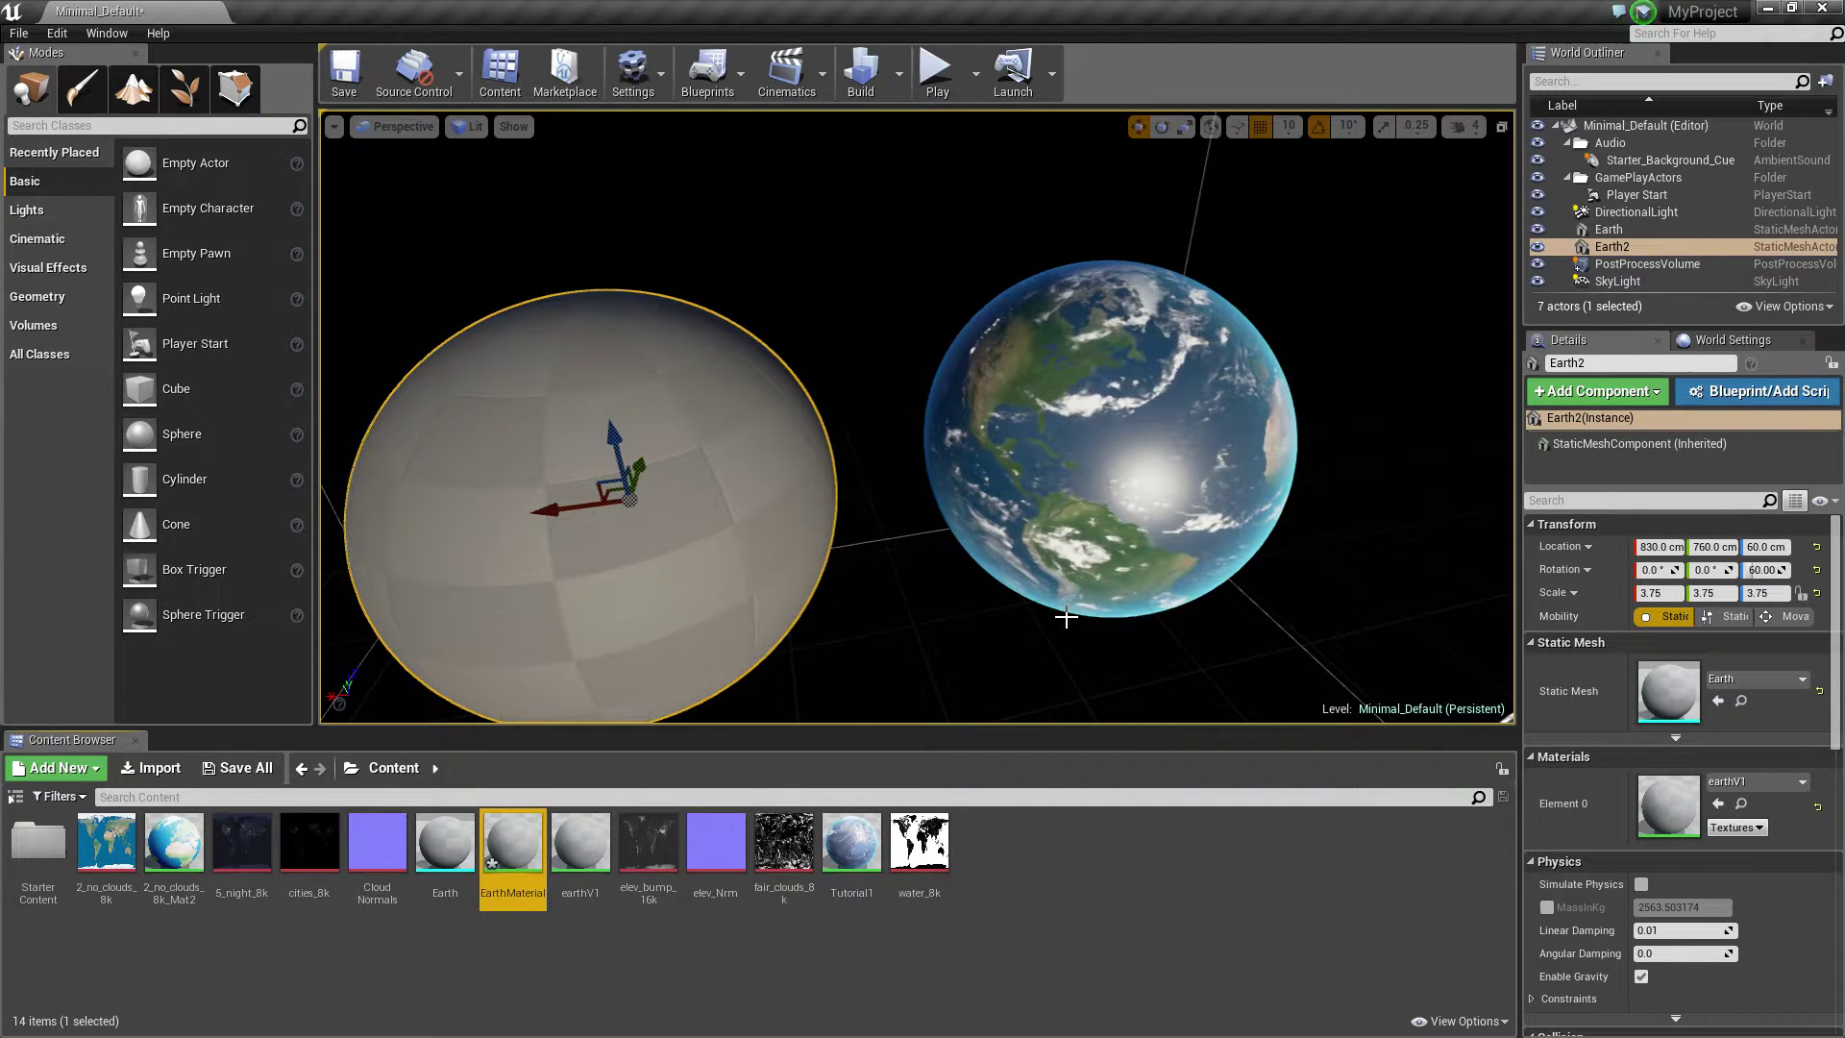
Open the earthV1 material for editing and float its editor window over the level with the project assets accessible.
{"action": "left_click_drag", "start_coordinate": [529, 846], "coordinate": [589, 864]}
{"action": "left_click", "coordinate": [577, 846]}
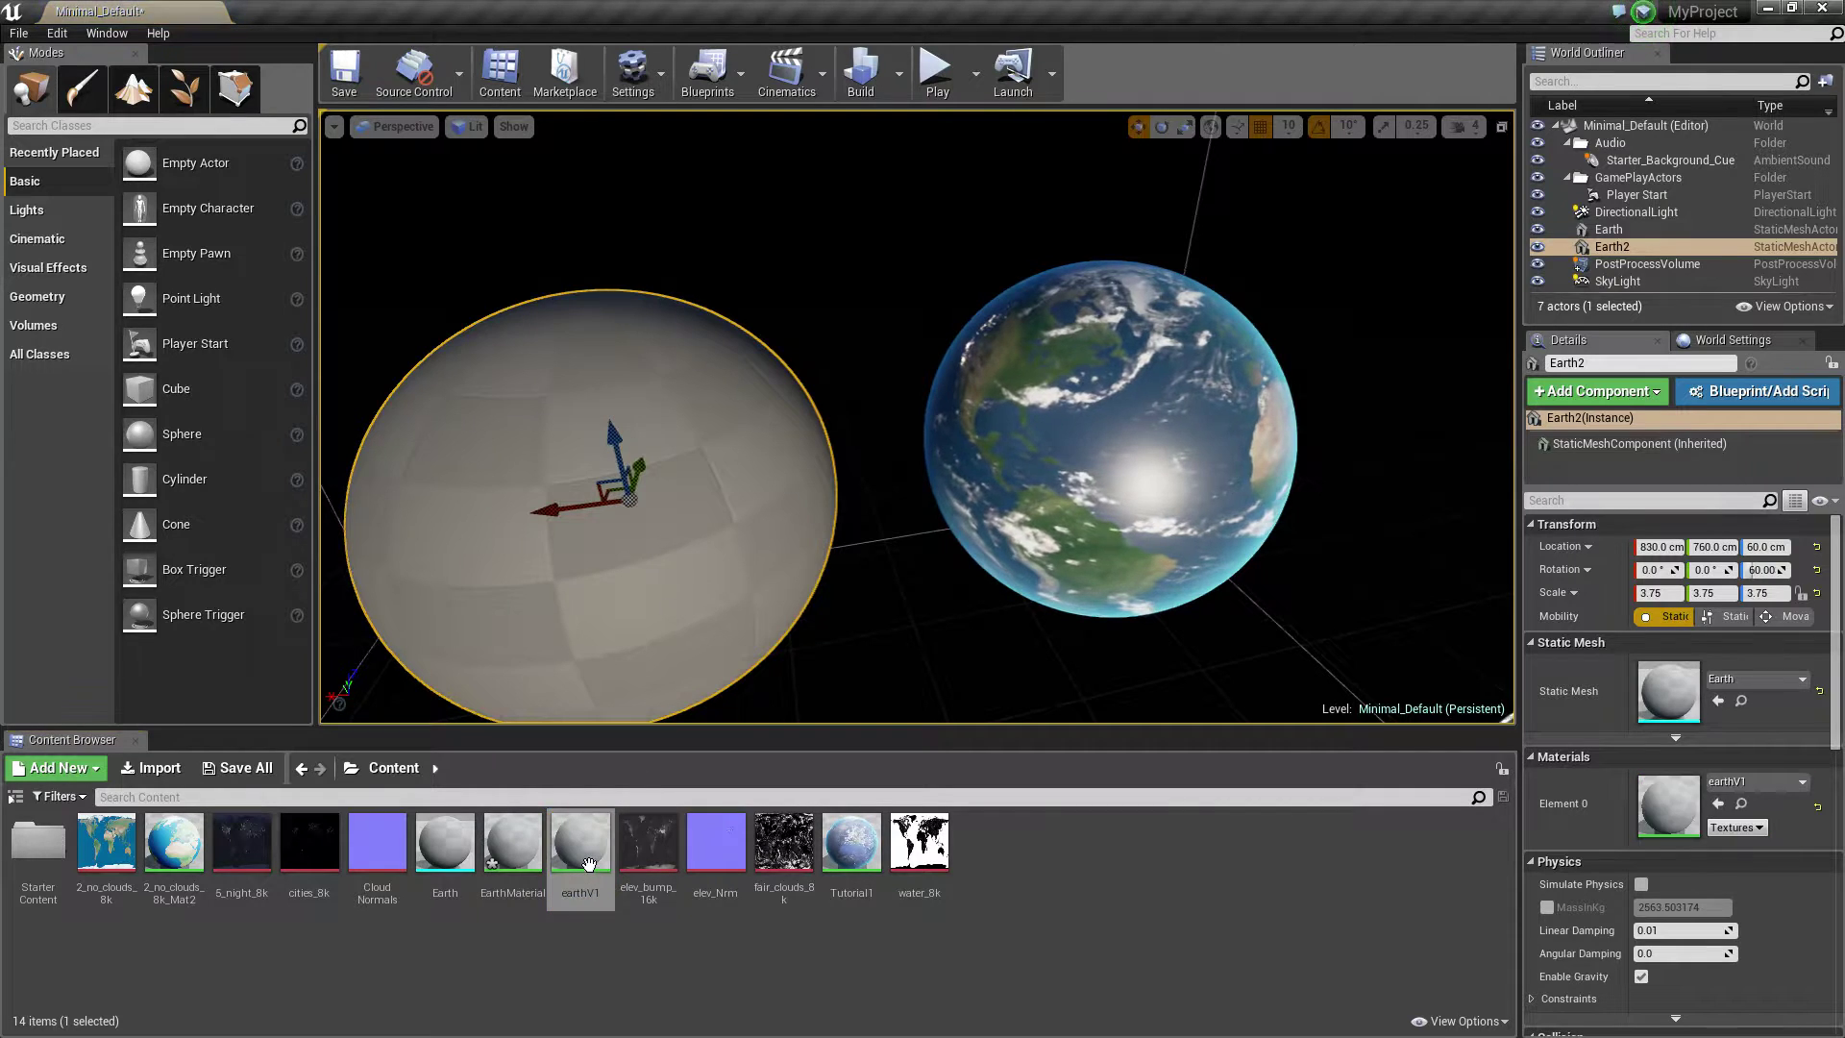
{"action": "double_click", "coordinate": [592, 854]}
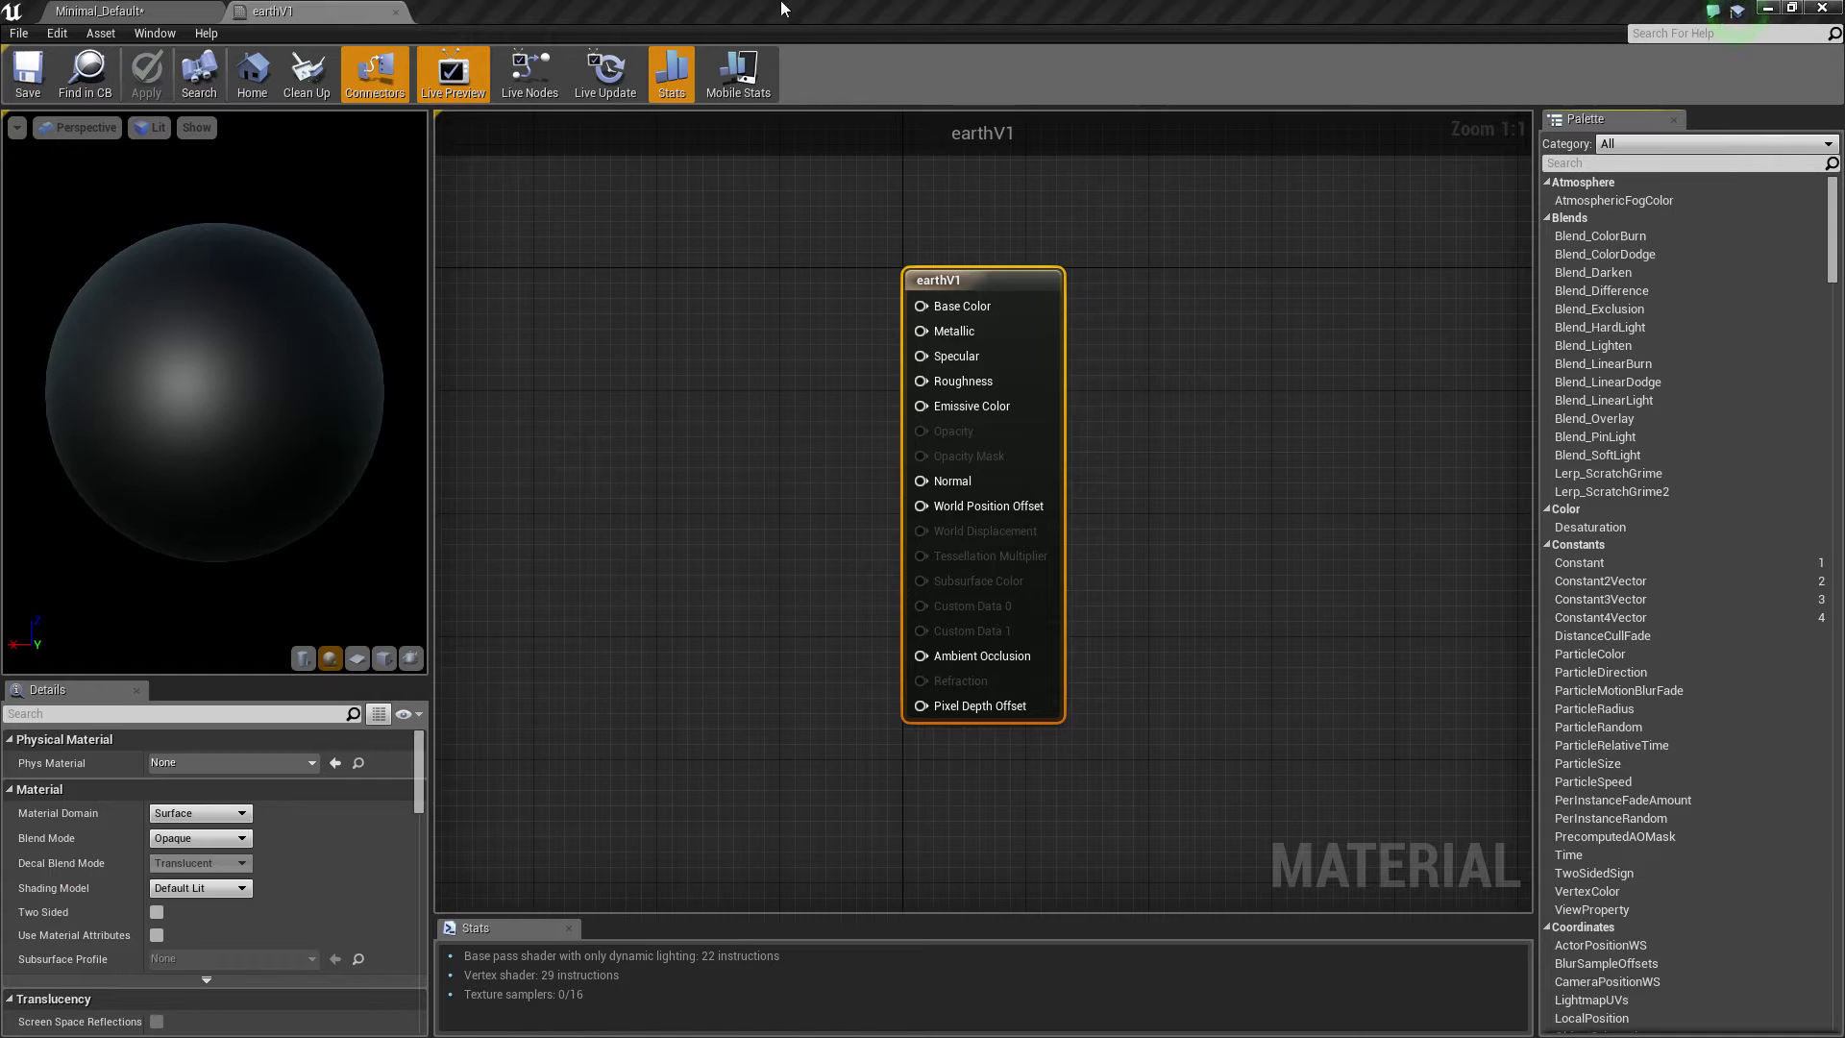
{"action": "left_click_drag", "start_coordinate": [780, 7], "coordinate": [845, 2]}
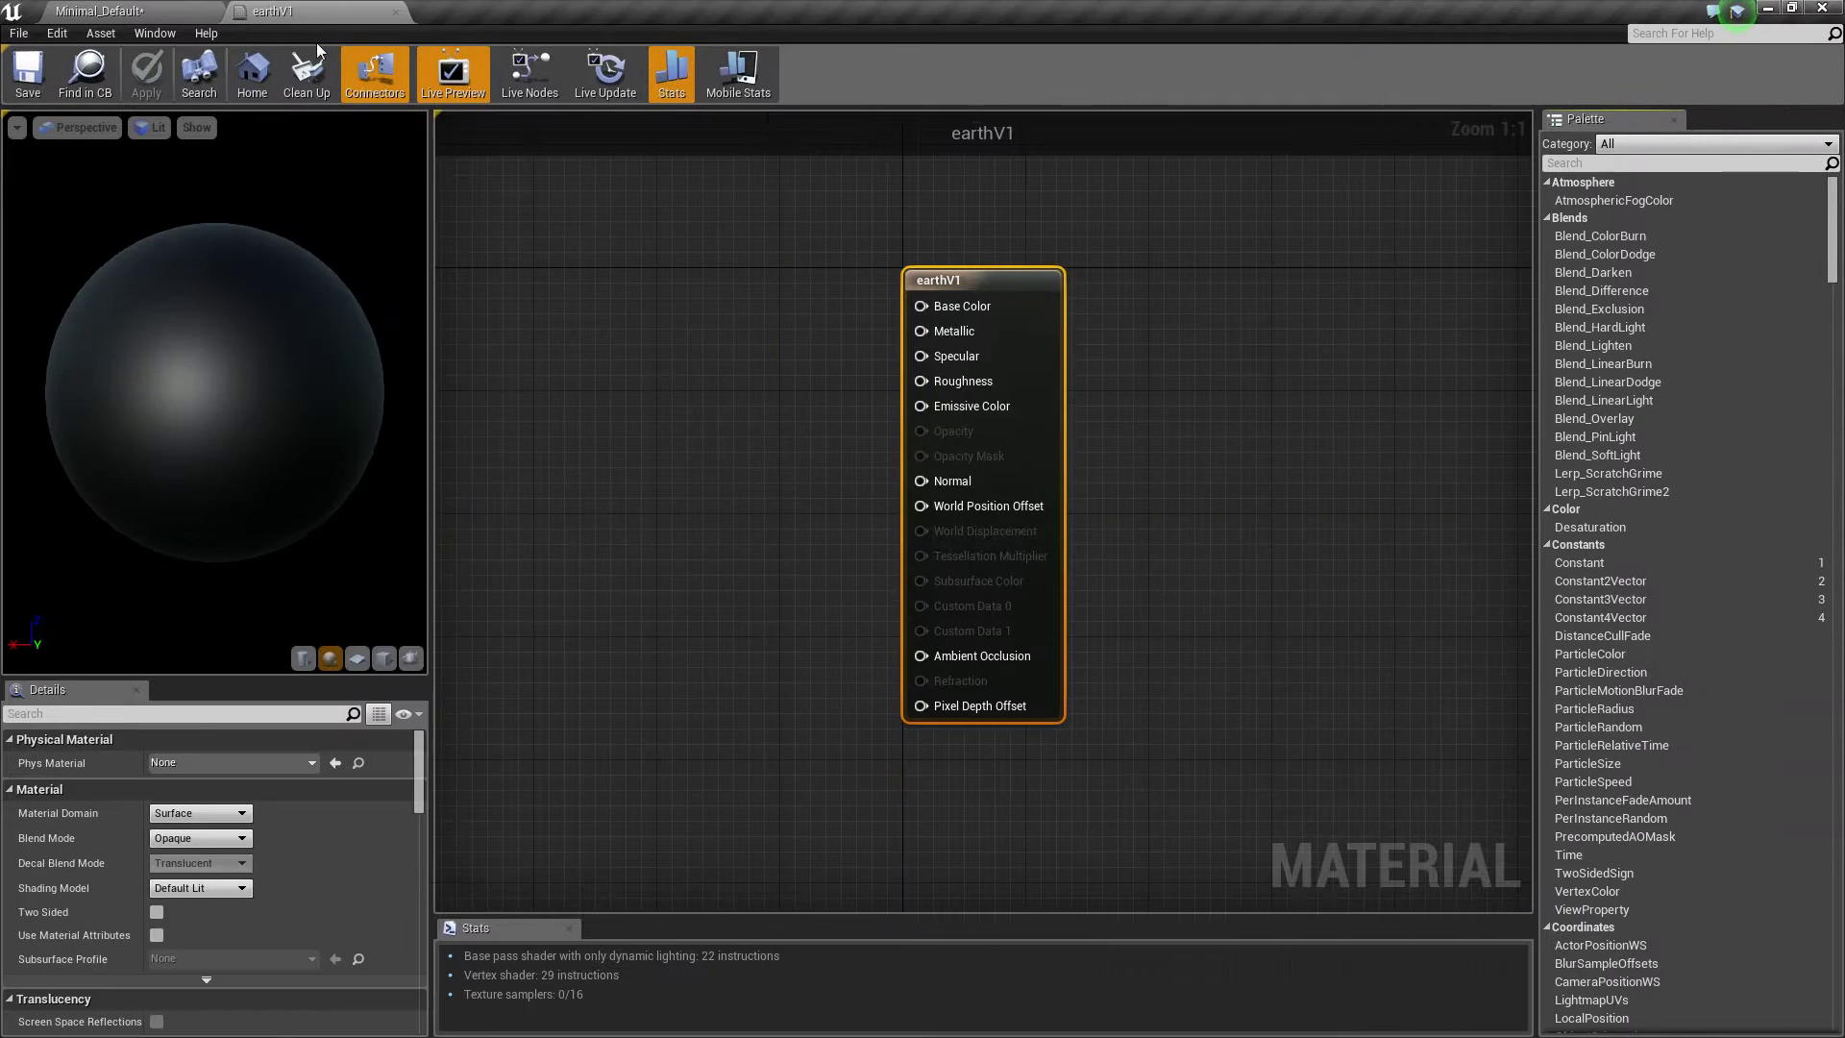
{"action": "left_click_drag", "start_coordinate": [321, 45], "coordinate": [453, 154]}
{"action": "left_click_drag", "start_coordinate": [690, 176], "coordinate": [826, 1]}
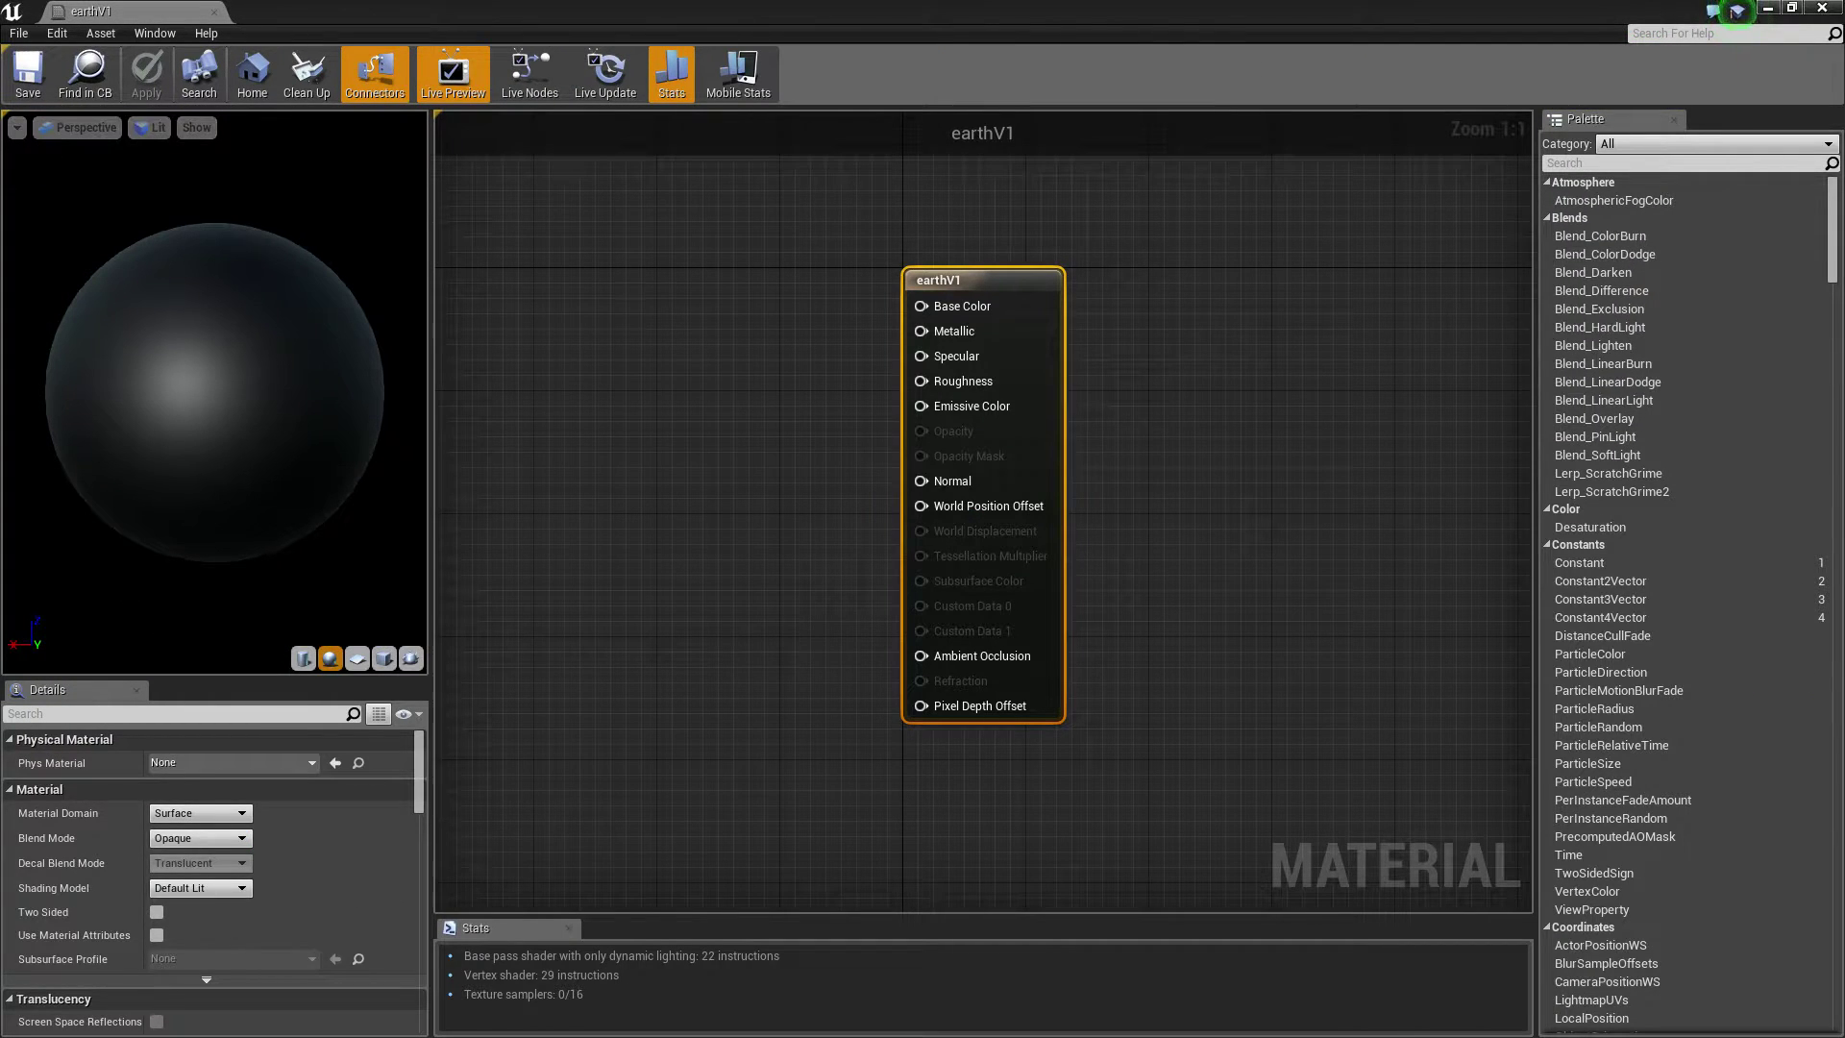
{"action": "left_click_drag", "start_coordinate": [330, 27], "coordinate": [1013, 178]}
Add the colour, night, cities, CloudNormals, elev_bump_16k, elev_Nrm, fair_clouds_8k and water_8k textures to the earthV1 graph and maximize its editor.
{"action": "left_click", "coordinate": [106, 846]}
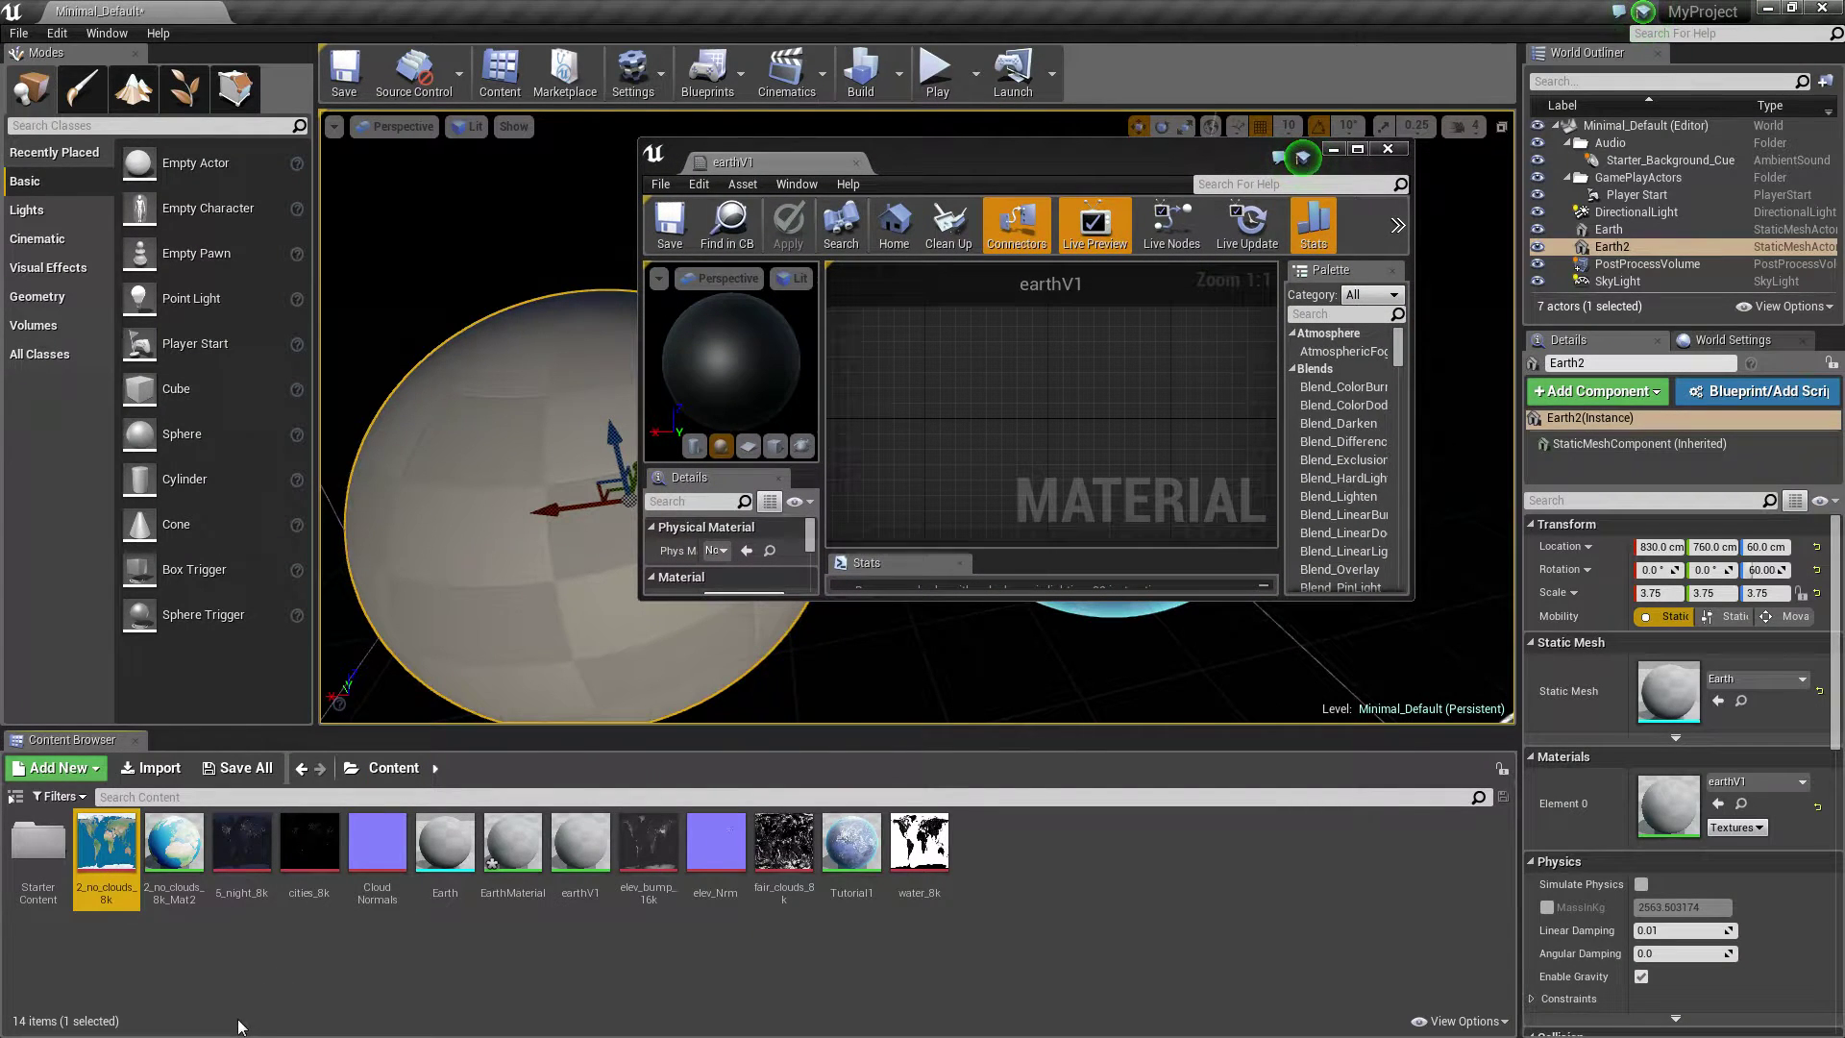
{"action": "left_click", "coordinate": [252, 893], "text": "ctrl"}
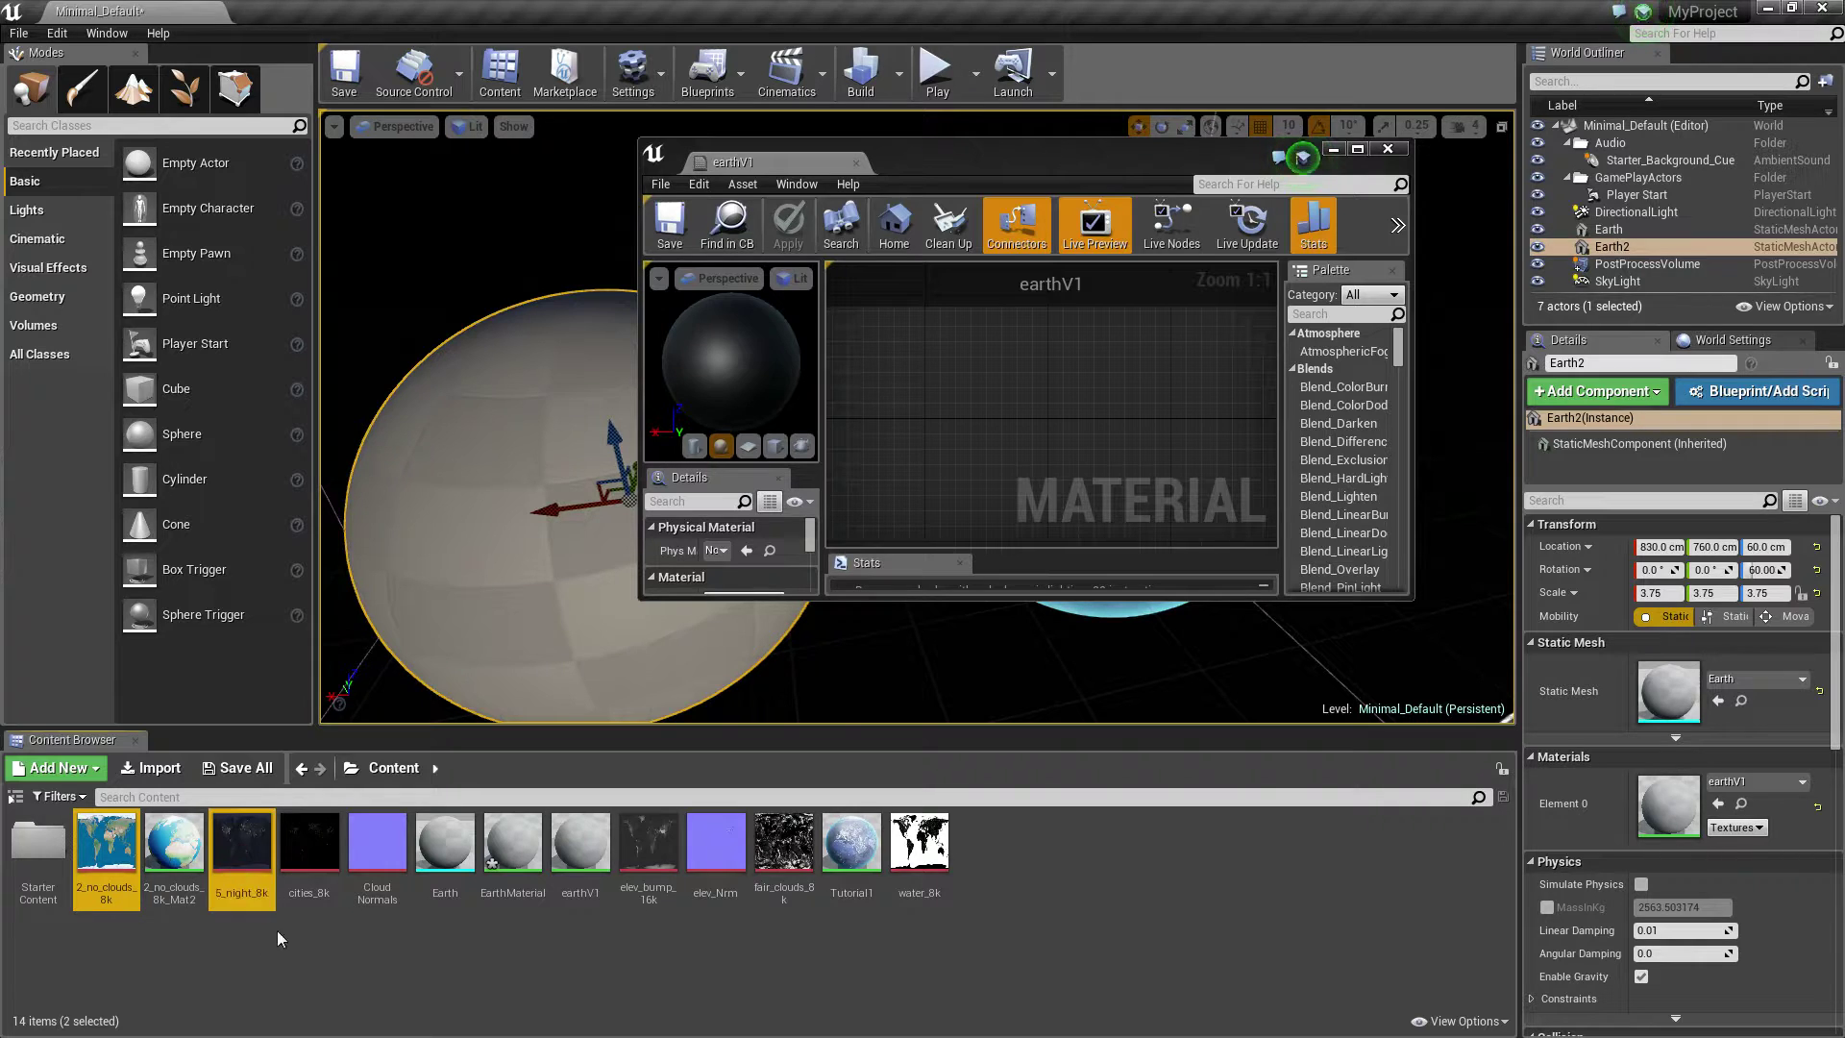
{"action": "left_click", "coordinate": [310, 851], "text": "ctrl"}
{"action": "left_click", "coordinate": [376, 845], "text": "ctrl"}
{"action": "left_click", "coordinate": [649, 863], "text": "ctrl"}
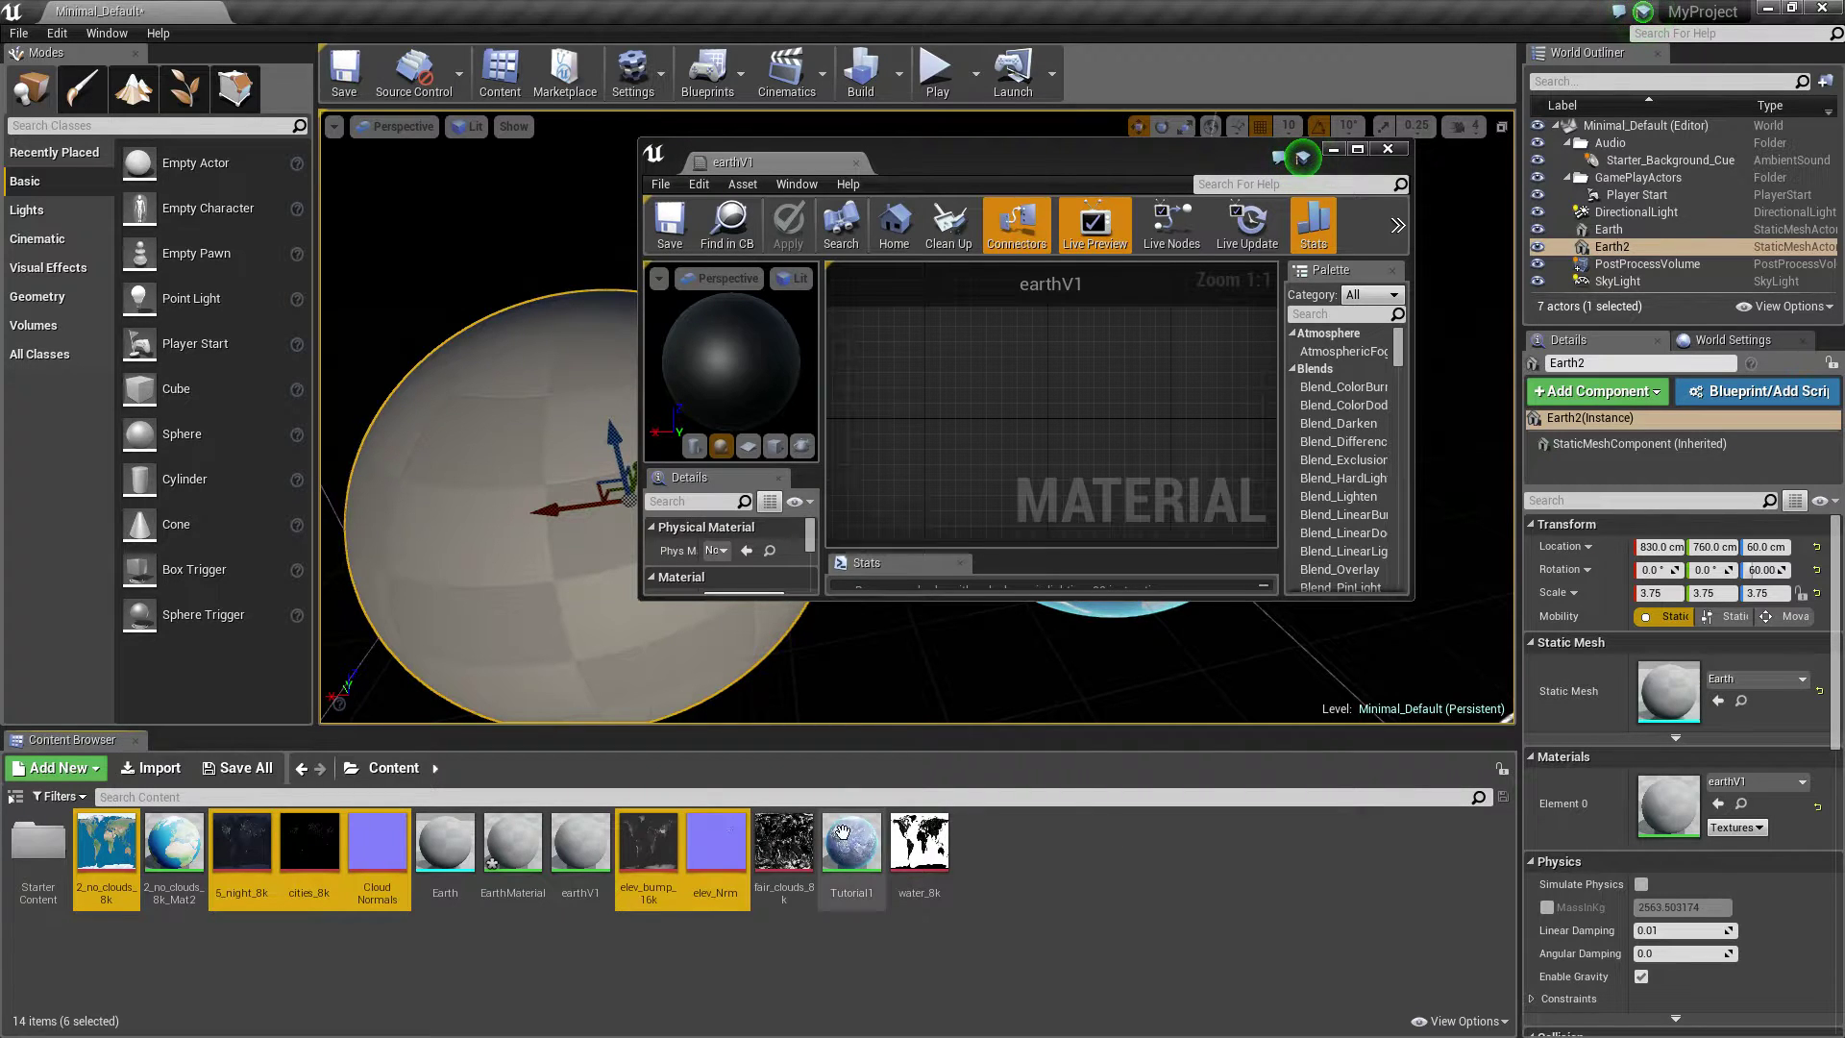
{"action": "left_click", "coordinate": [784, 846], "text": "ctrl"}
{"action": "left_click", "coordinate": [927, 865], "text": "ctrl"}
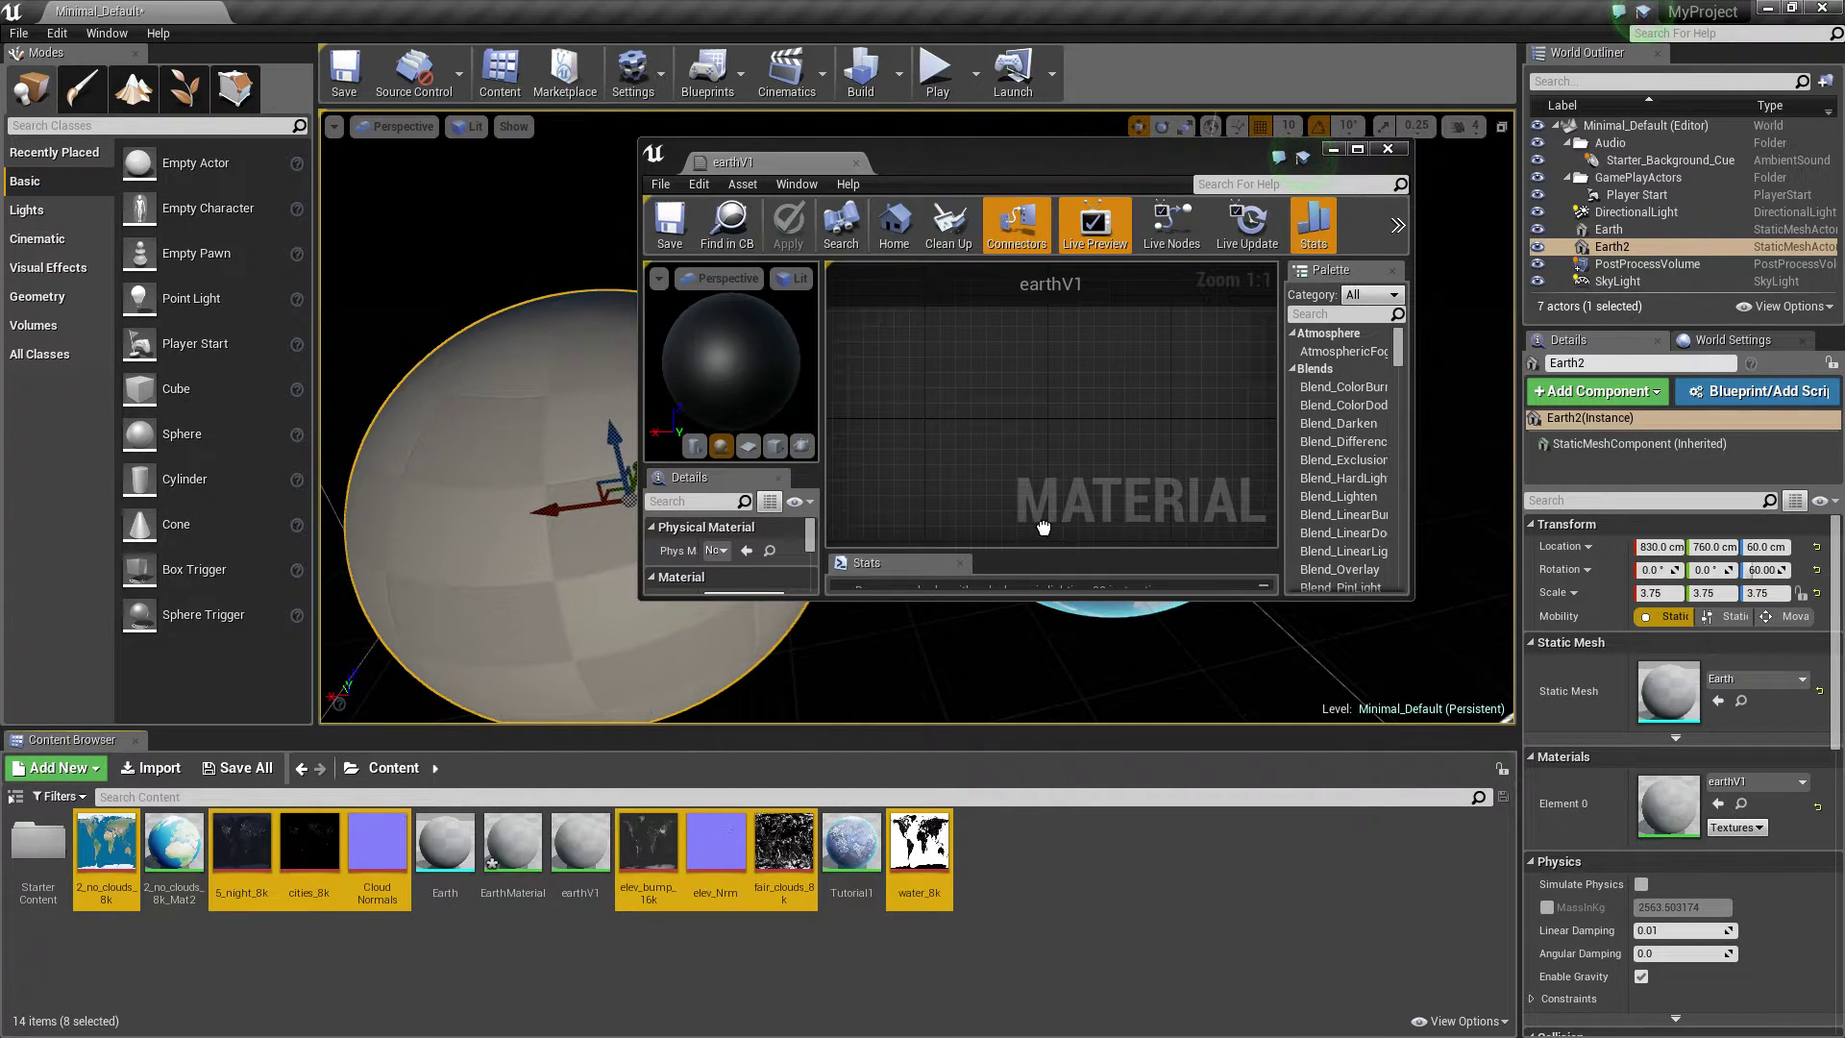
{"action": "left_click_drag", "start_coordinate": [1038, 158], "coordinate": [995, 2]}
{"action": "left_click", "coordinate": [1119, 325]}
{"action": "right_click_drag", "start_coordinate": [1119, 324], "coordinate": [1448, 431]}
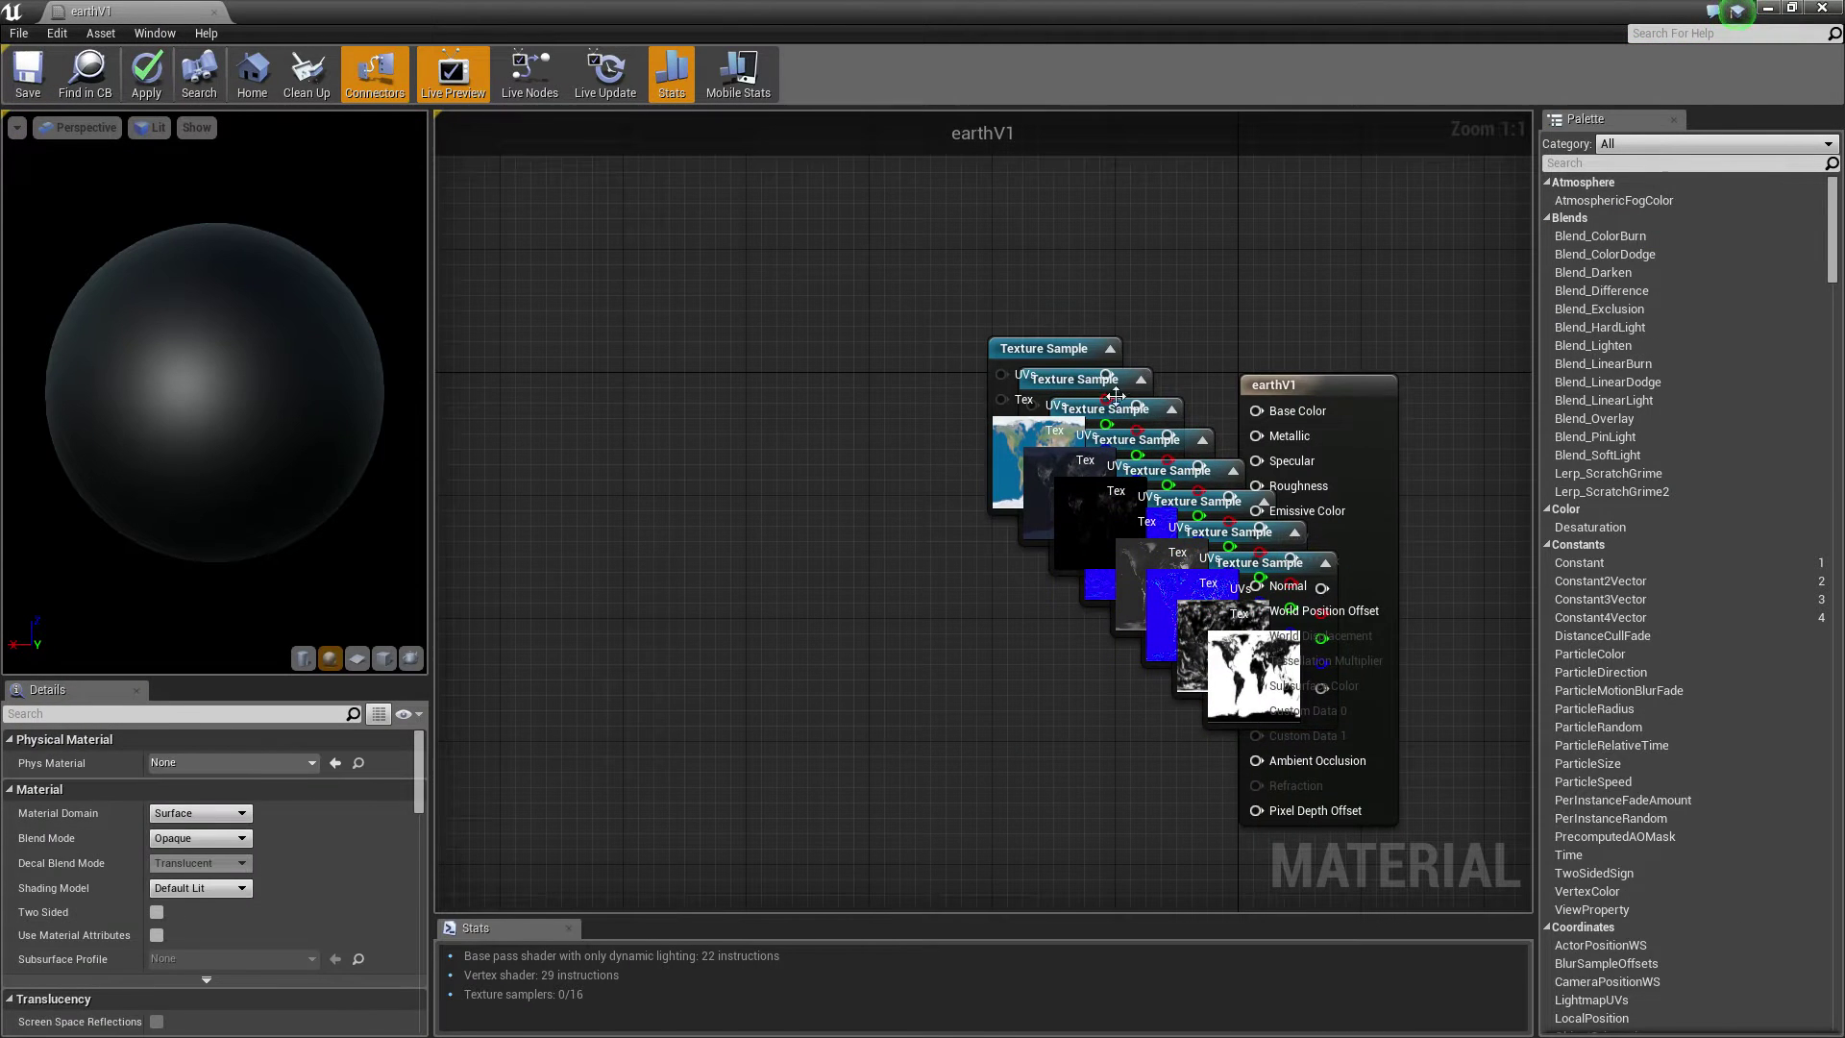
Pull the 2_no_clouds_8k, 5_night_8k, cities_8k and CloudNormals texture samples out of the overlapping stack and space them apart.
{"action": "left_click_drag", "start_coordinate": [1090, 379], "coordinate": [788, 631]}
{"action": "left_click_drag", "start_coordinate": [1116, 409], "coordinate": [799, 693]}
{"action": "left_click_drag", "start_coordinate": [1066, 346], "coordinate": [1011, 215]}
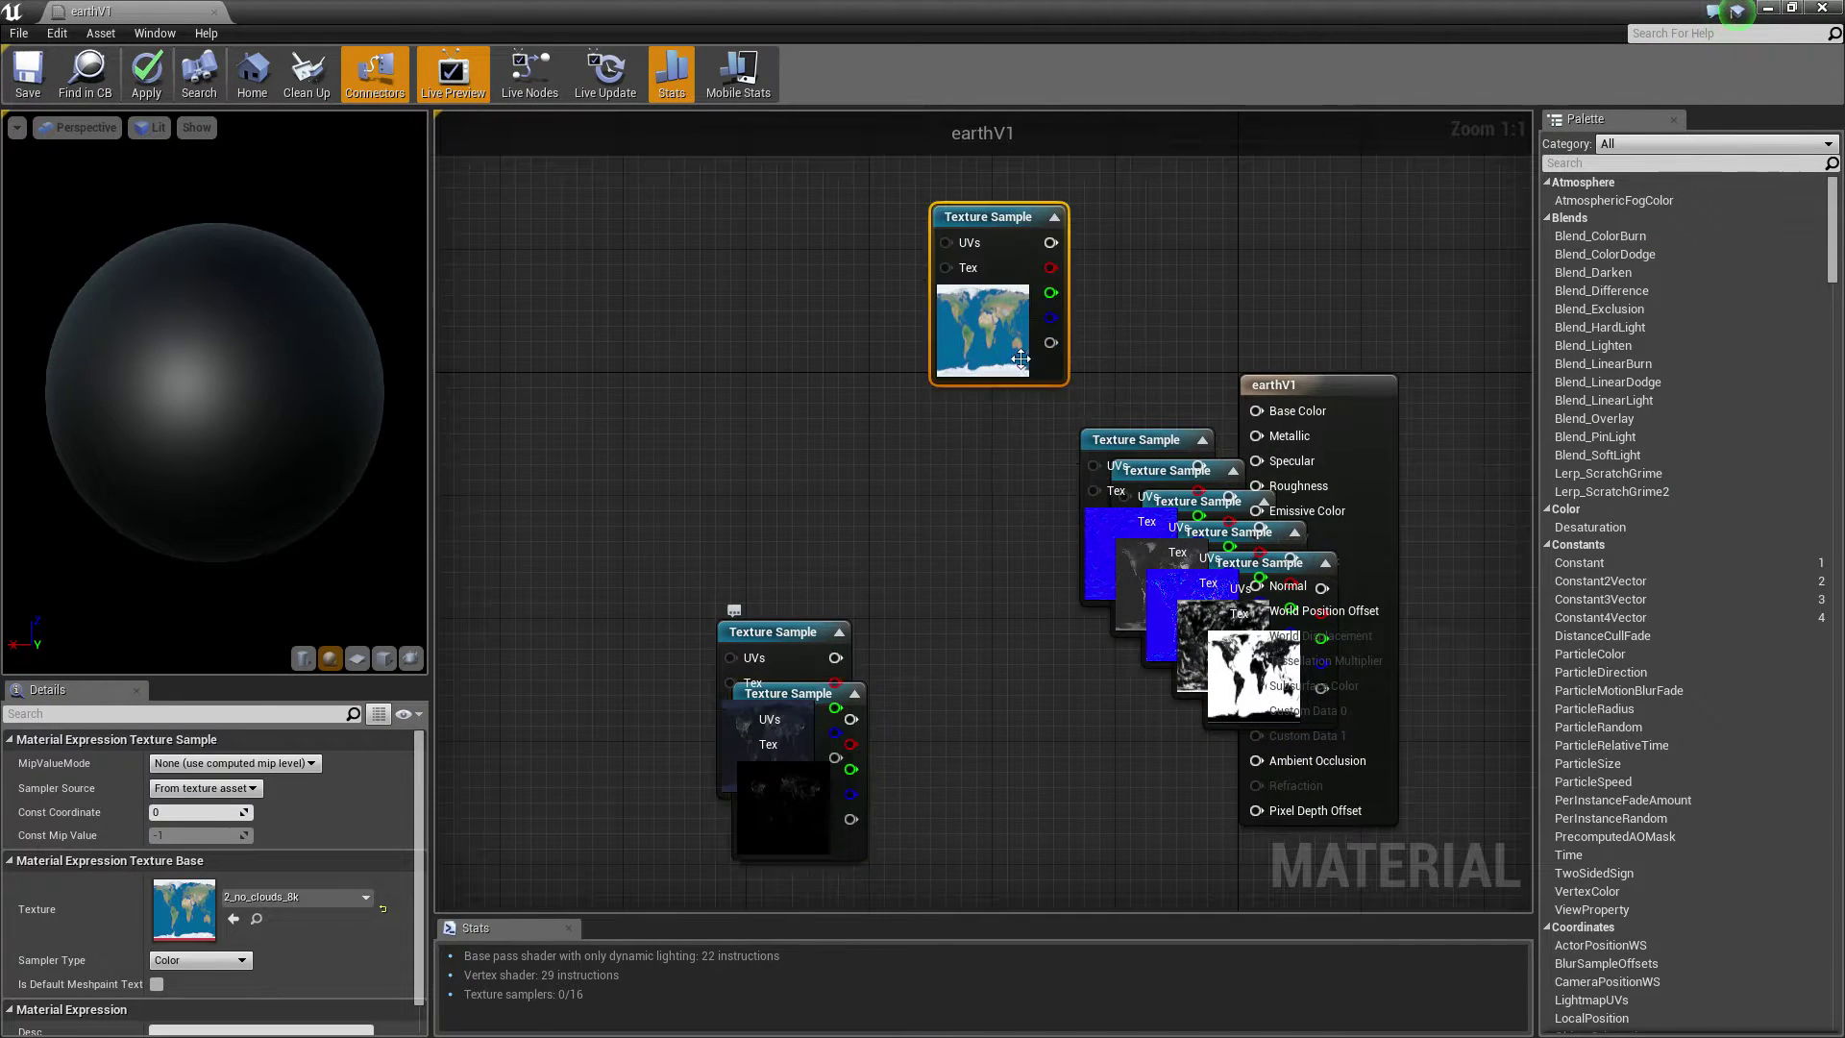
{"action": "left_click_drag", "start_coordinate": [807, 694], "coordinate": [635, 899]}
{"action": "left_click_drag", "start_coordinate": [1097, 542], "coordinate": [771, 659]}
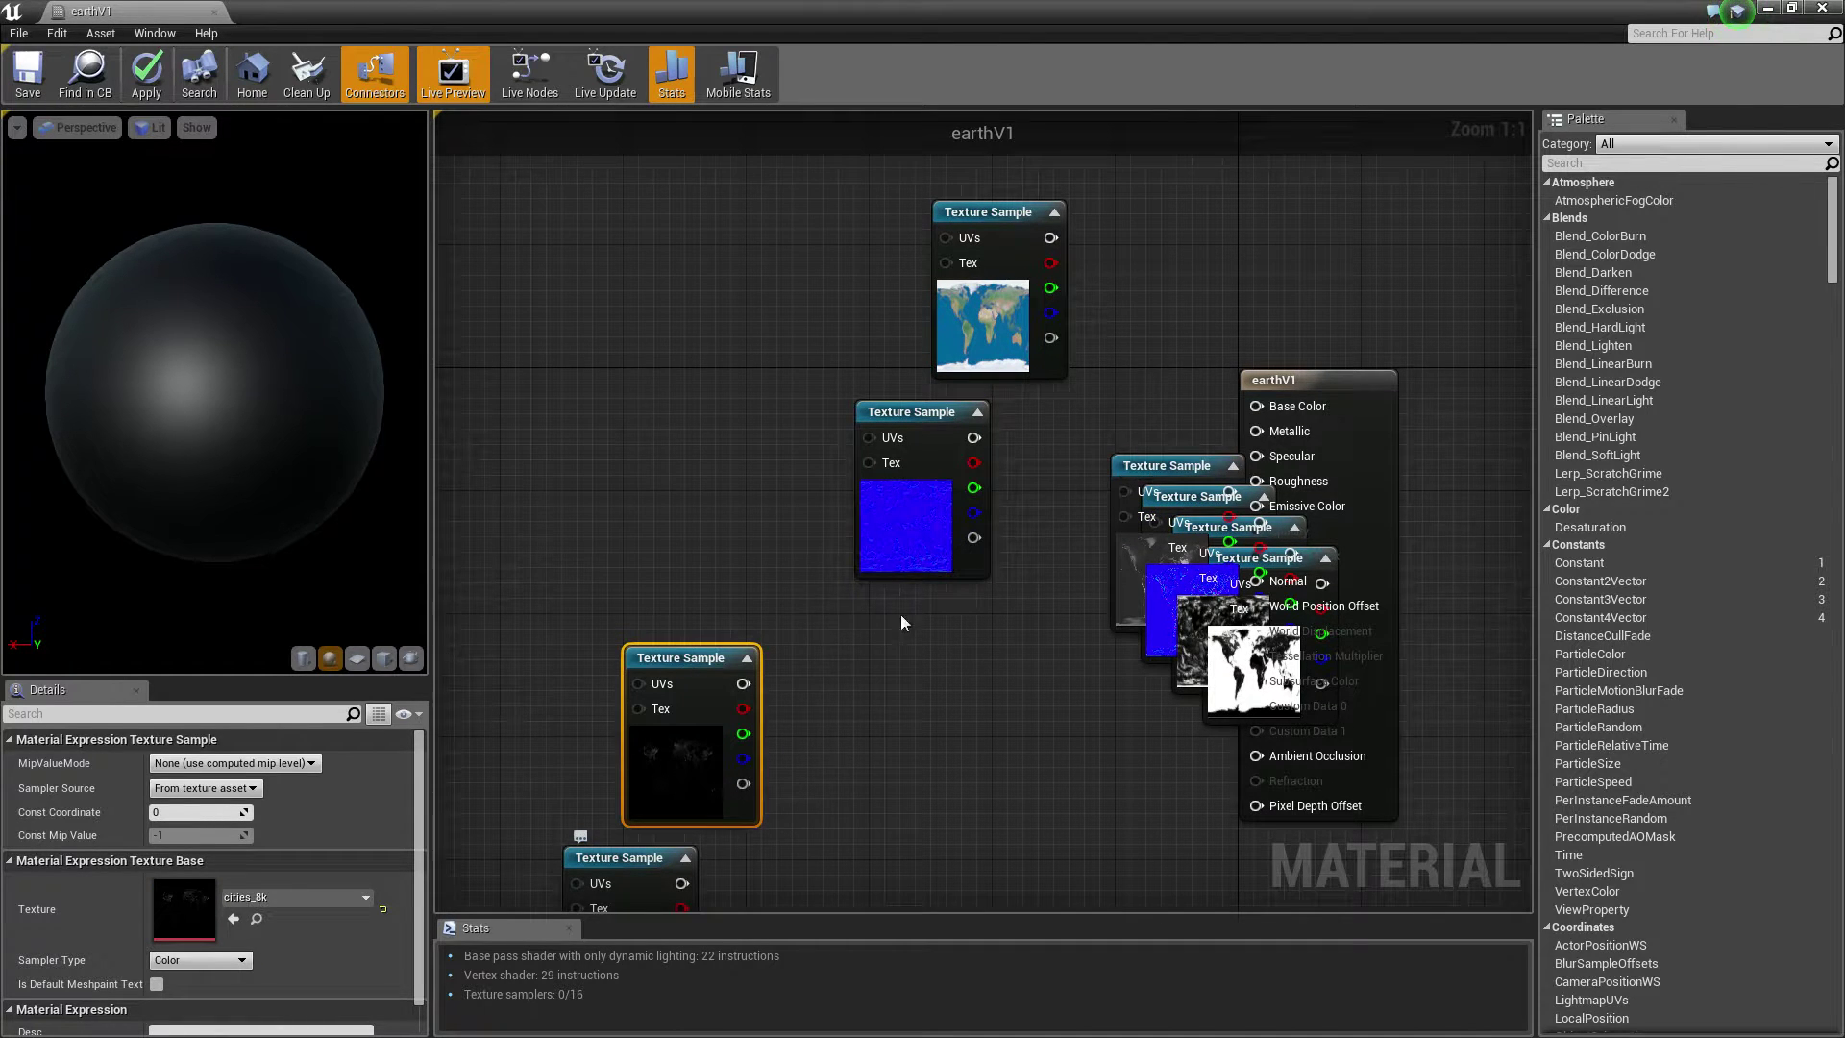
{"action": "scroll", "coordinate": [889, 615], "scroll_direction": "down", "scroll_amount": 2}
{"action": "left_click_drag", "start_coordinate": [895, 521], "coordinate": [904, 743]}
{"action": "right_click_drag", "start_coordinate": [952, 726], "coordinate": [1130, 371]}
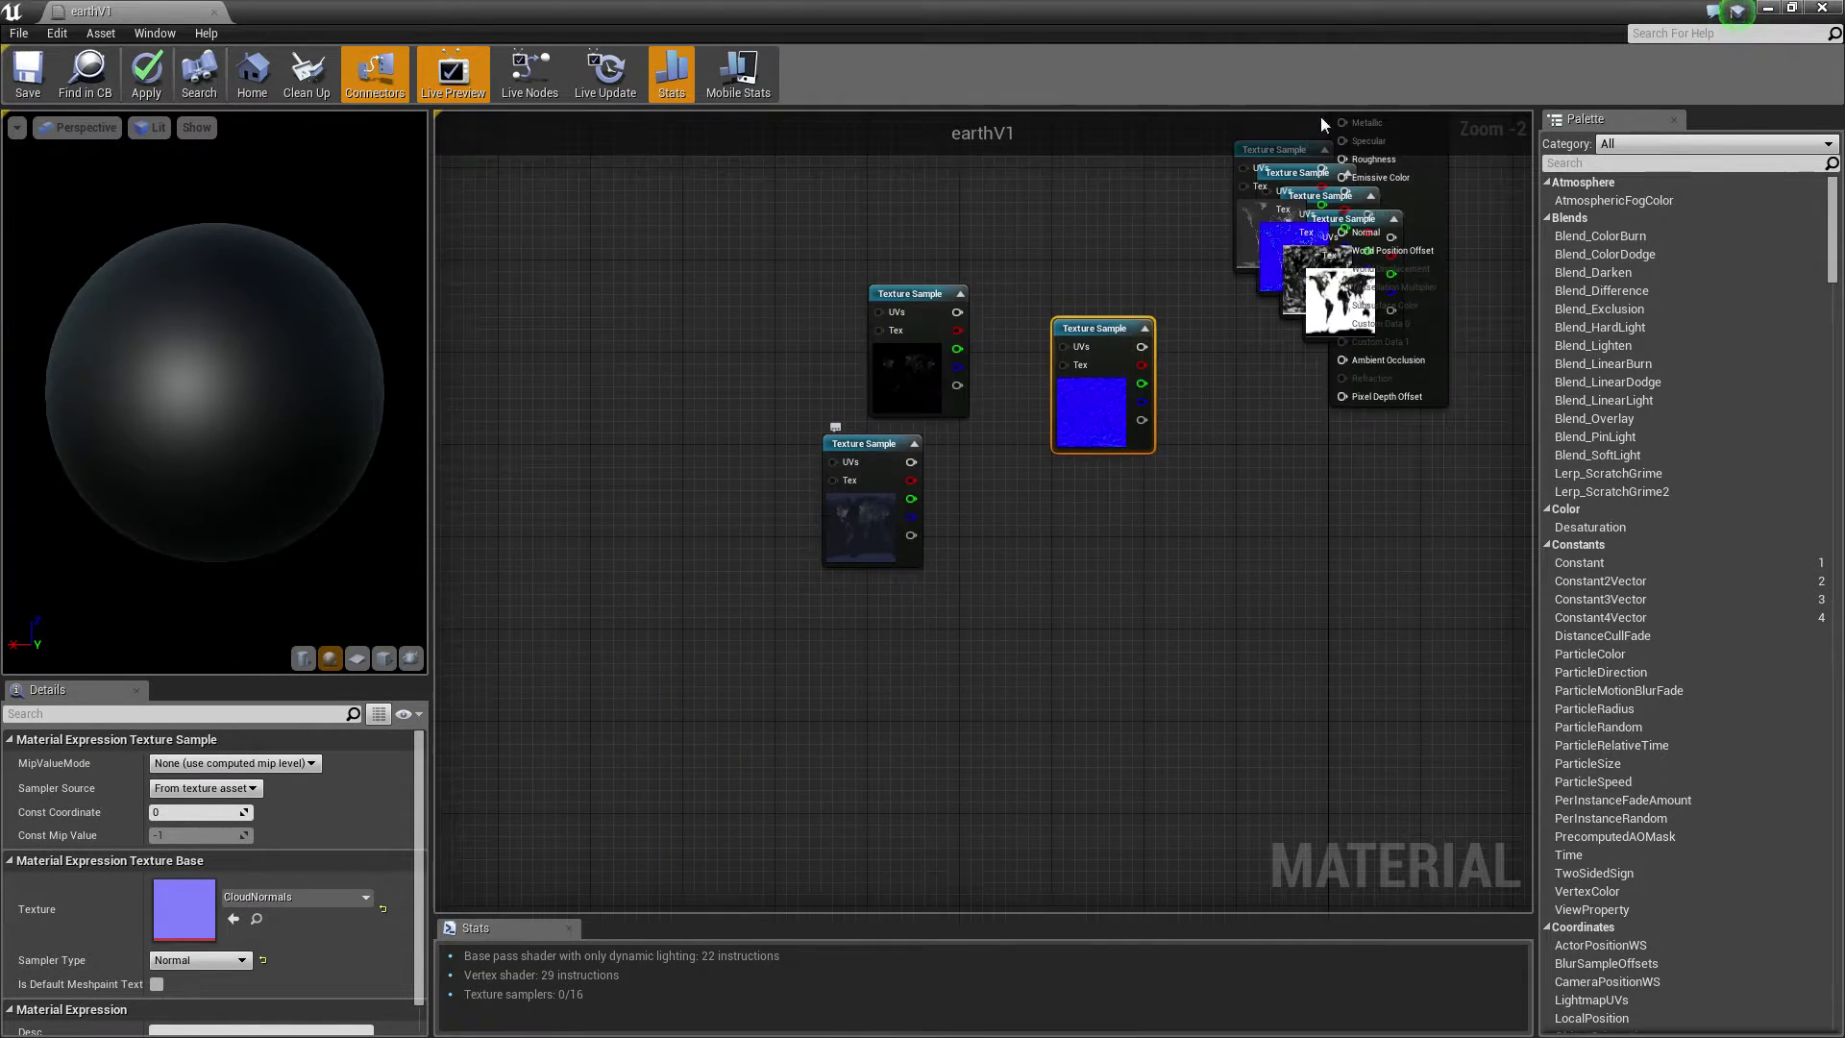
{"action": "right_click_drag", "start_coordinate": [1319, 121], "coordinate": [1201, 333]}
Move the elev_bump_16k and elev_Nrm samples out of the stack and reposition the CloudNormals and 5_night_8k samples below.
{"action": "left_click_drag", "start_coordinate": [1147, 357], "coordinate": [908, 304]}
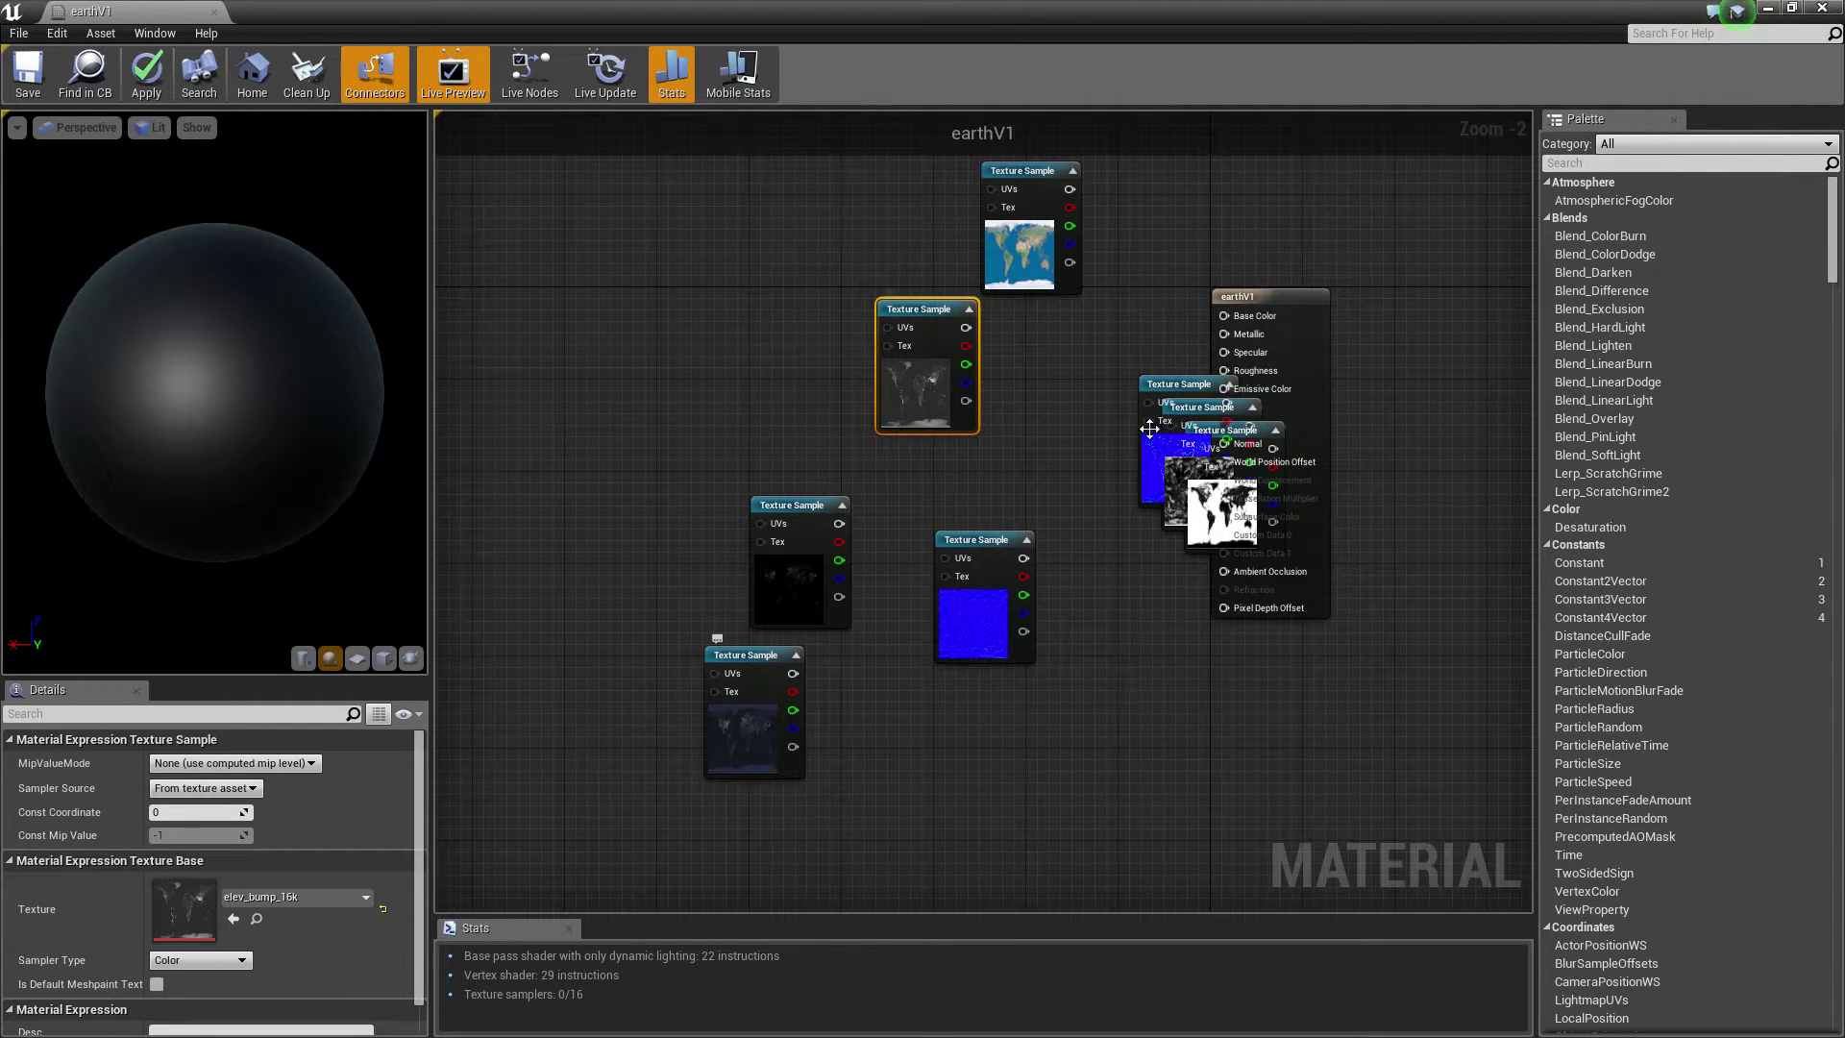
{"action": "left_click_drag", "start_coordinate": [1149, 429], "coordinate": [1049, 791]}
{"action": "left_click_drag", "start_coordinate": [960, 644], "coordinate": [836, 840]}
{"action": "left_click_drag", "start_coordinate": [753, 723], "coordinate": [730, 677]}
{"action": "left_click_drag", "start_coordinate": [834, 769], "coordinate": [769, 816]}
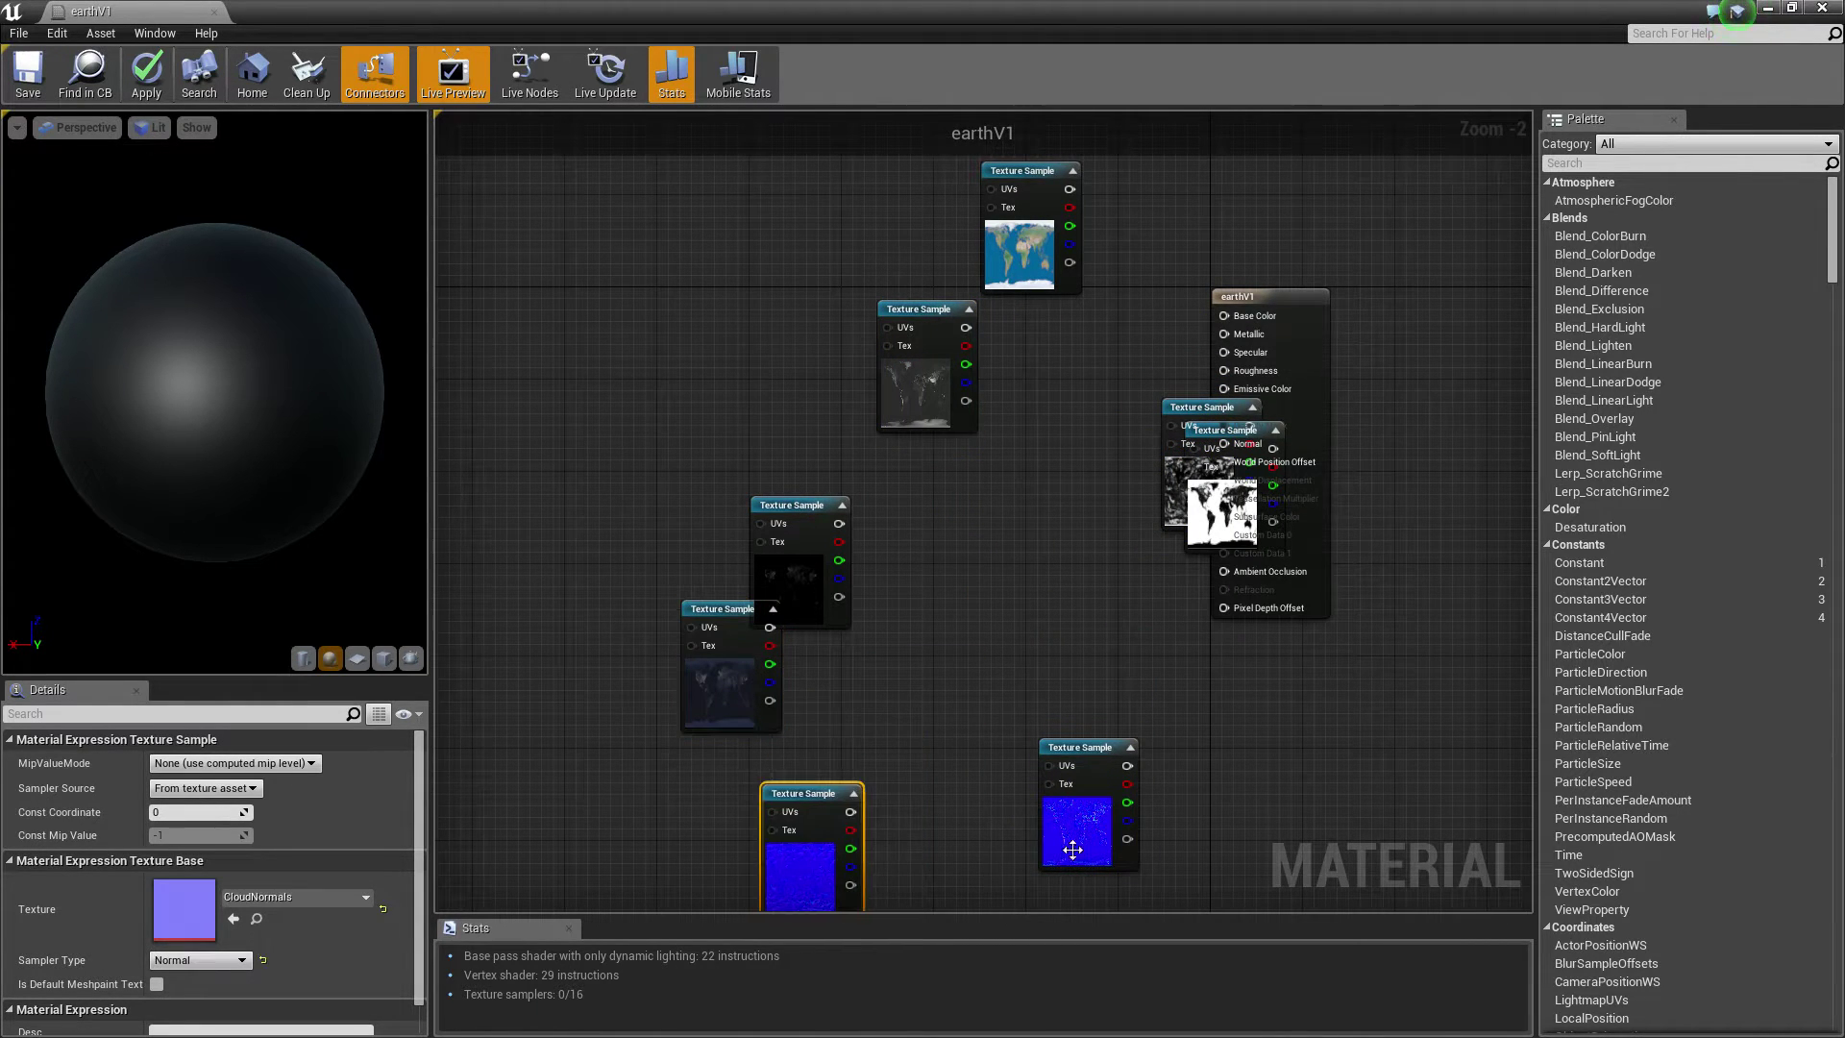
Place 2_no_clouds_8k well above the other samples and clear fair_clouds_8k, water_8k and elev_bump_16k away from each other and the material node.
{"action": "right_click_drag", "start_coordinate": [1033, 243], "coordinate": [1086, 673]}
{"action": "left_click_drag", "start_coordinate": [1081, 708], "coordinate": [927, 424]}
{"action": "right_click_drag", "start_coordinate": [1058, 629], "coordinate": [1063, 403]}
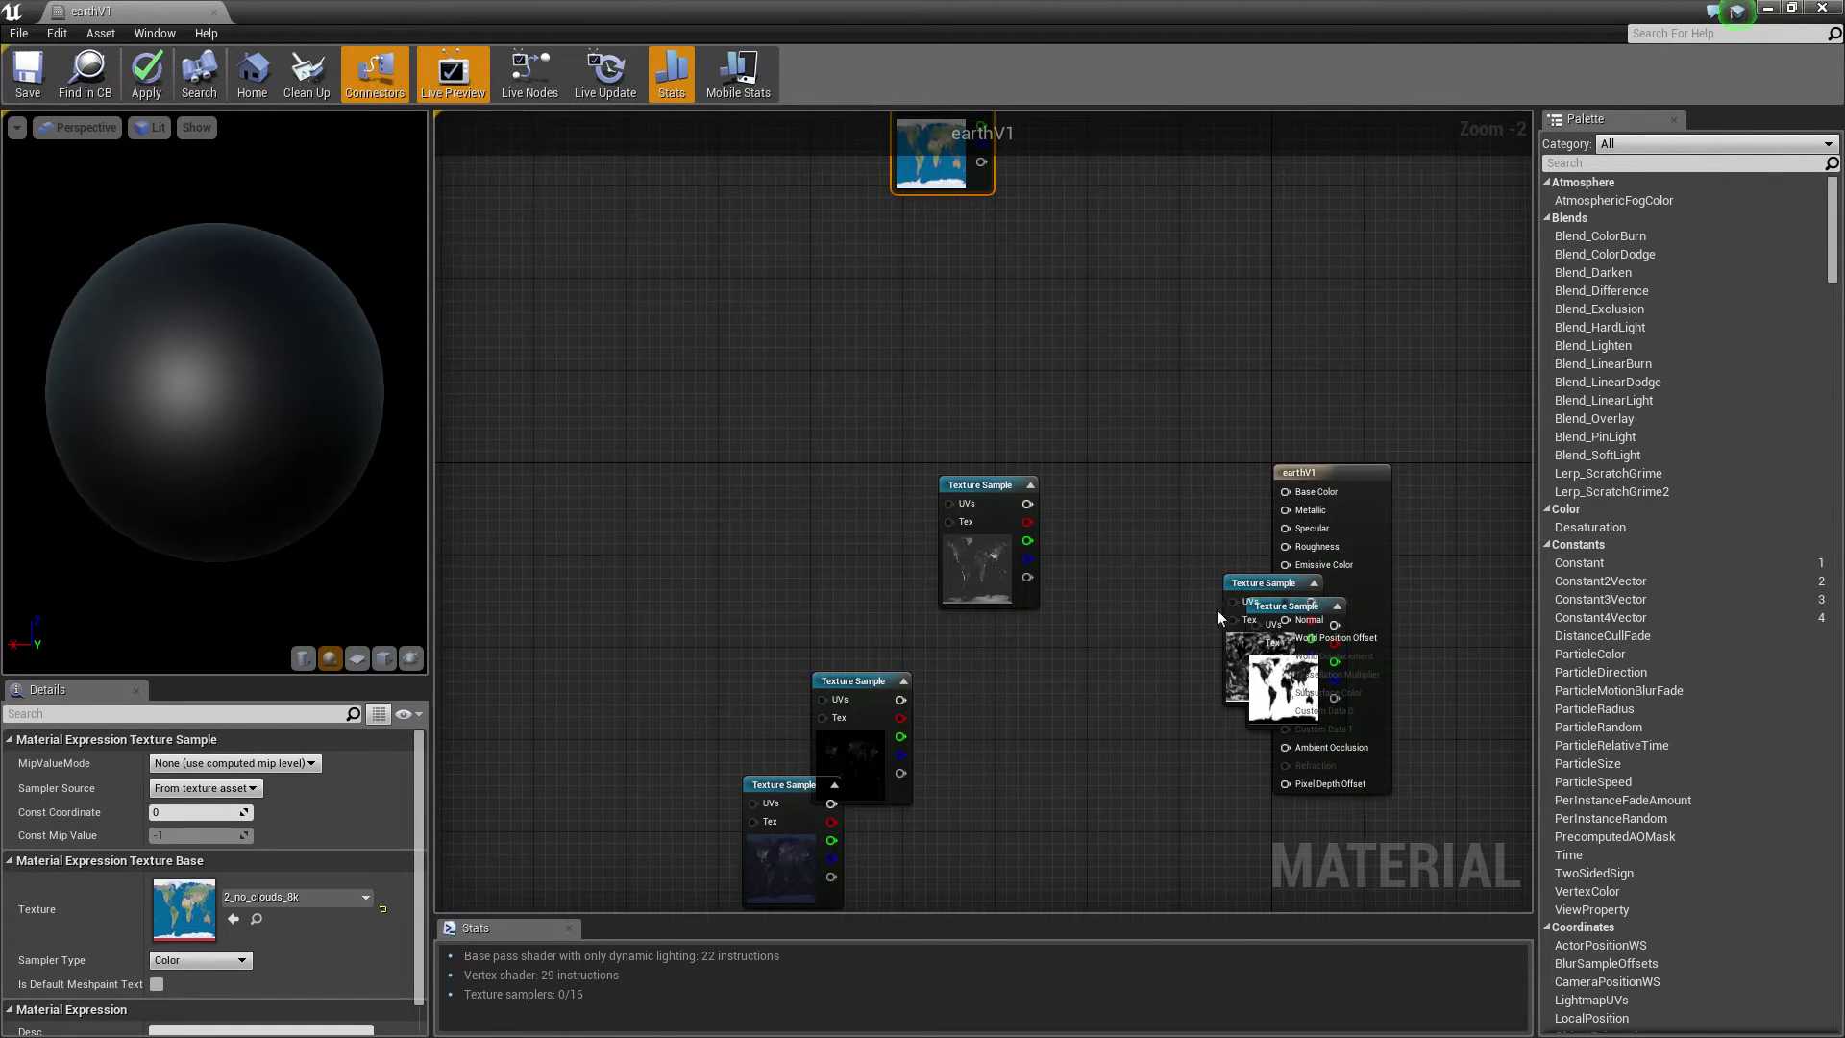
{"action": "left_click", "coordinate": [1259, 540]}
{"action": "left_click", "coordinate": [1267, 579]}
{"action": "left_click_drag", "start_coordinate": [1267, 579], "coordinate": [1121, 350]}
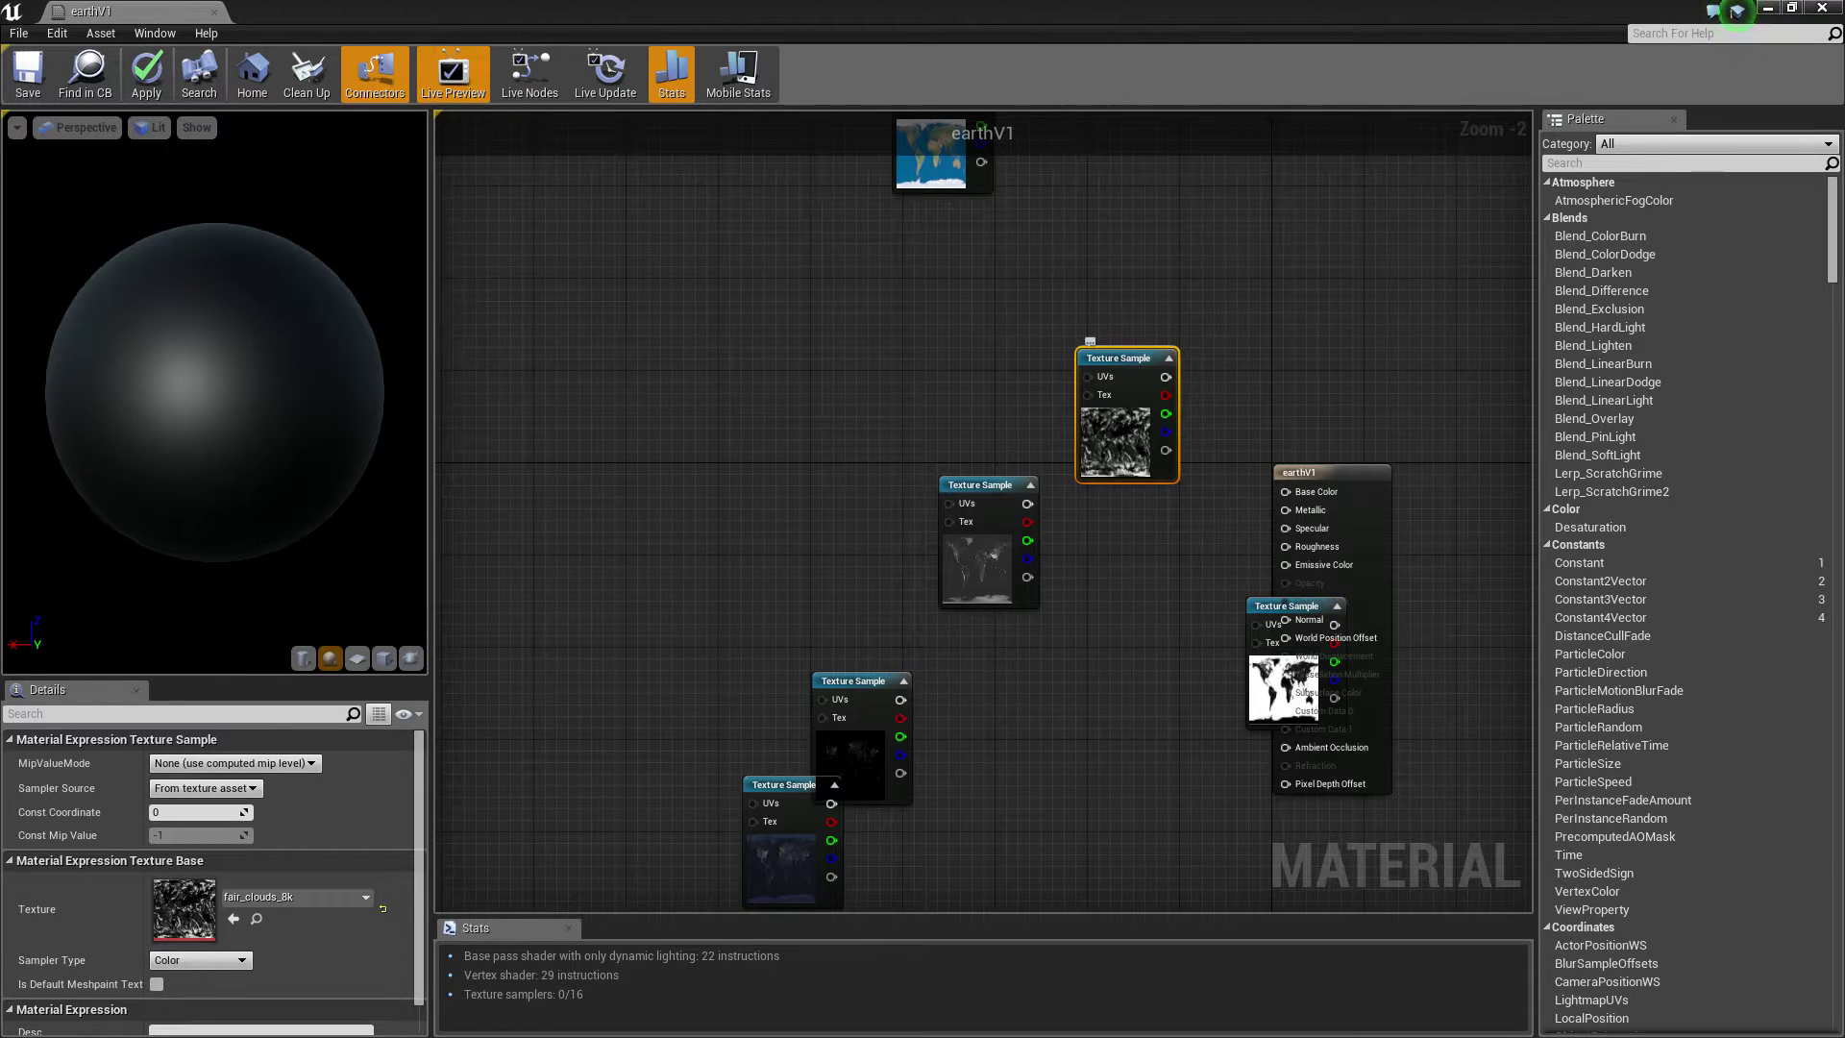
{"action": "left_click_drag", "start_coordinate": [1254, 706], "coordinate": [783, 642]}
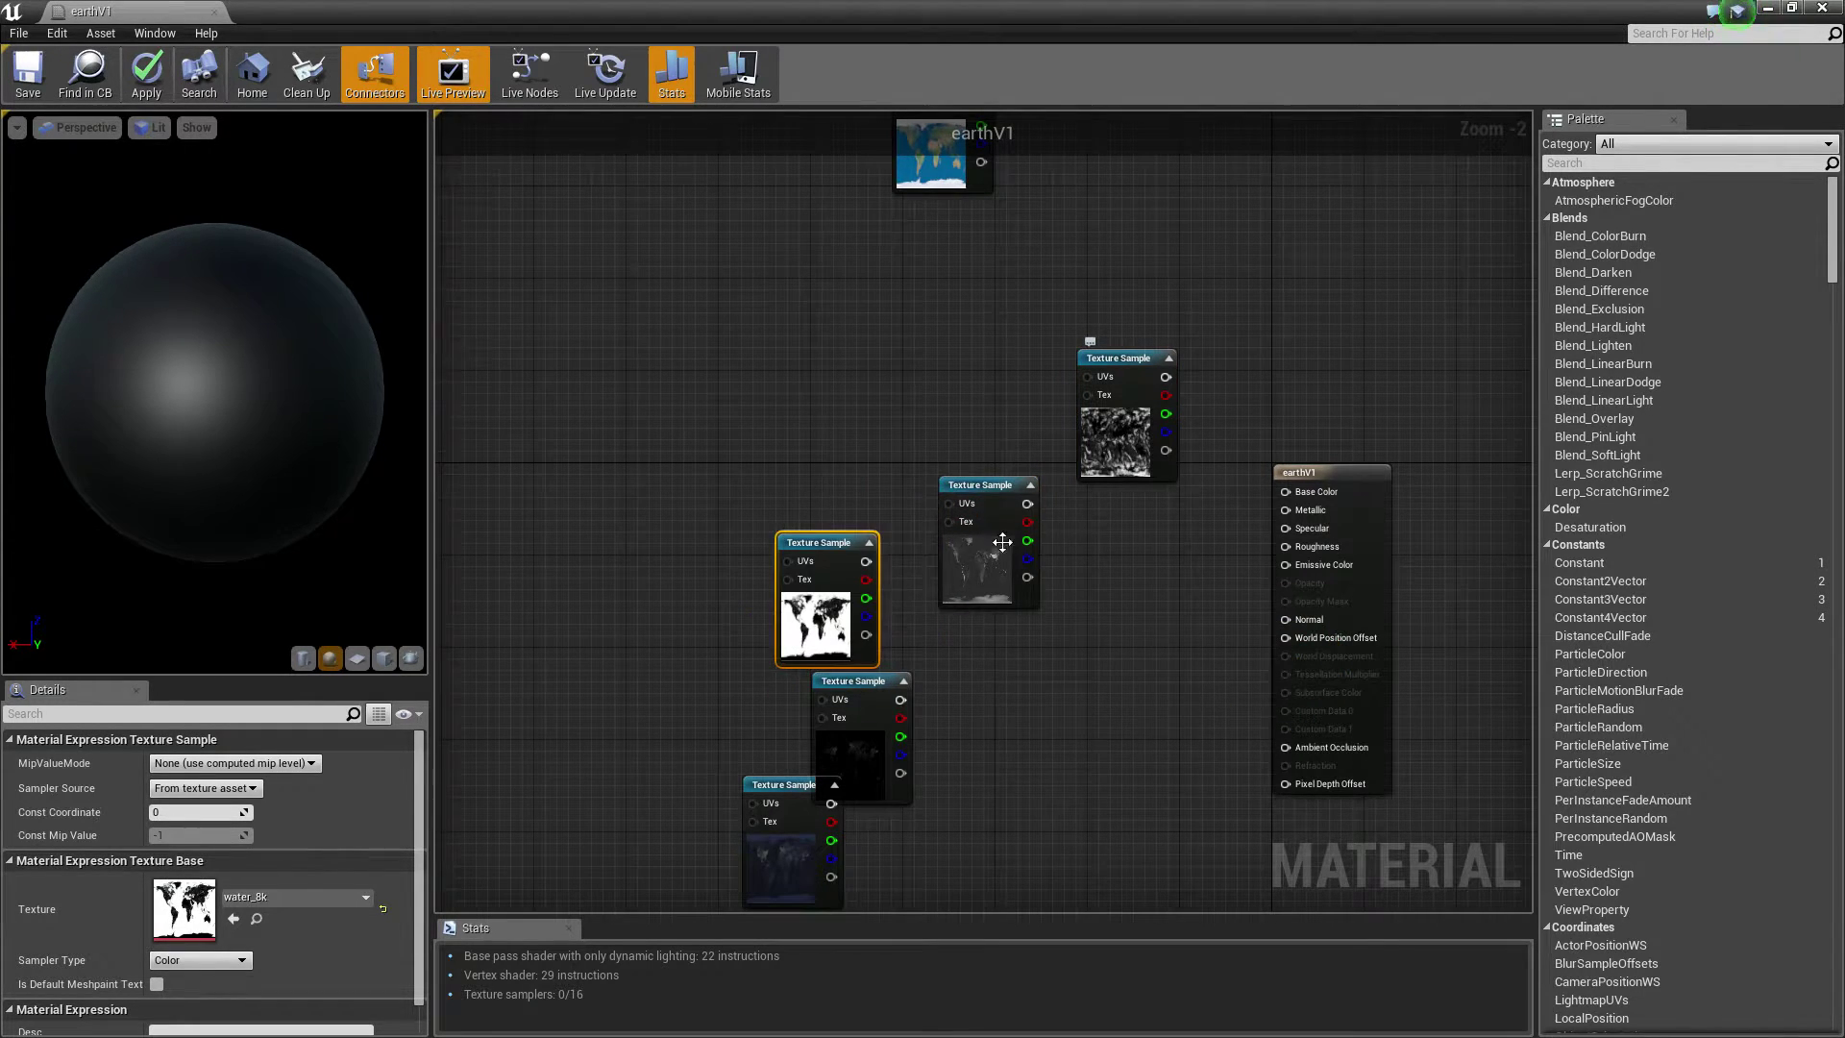
{"action": "left_click_drag", "start_coordinate": [997, 540], "coordinate": [1090, 783]}
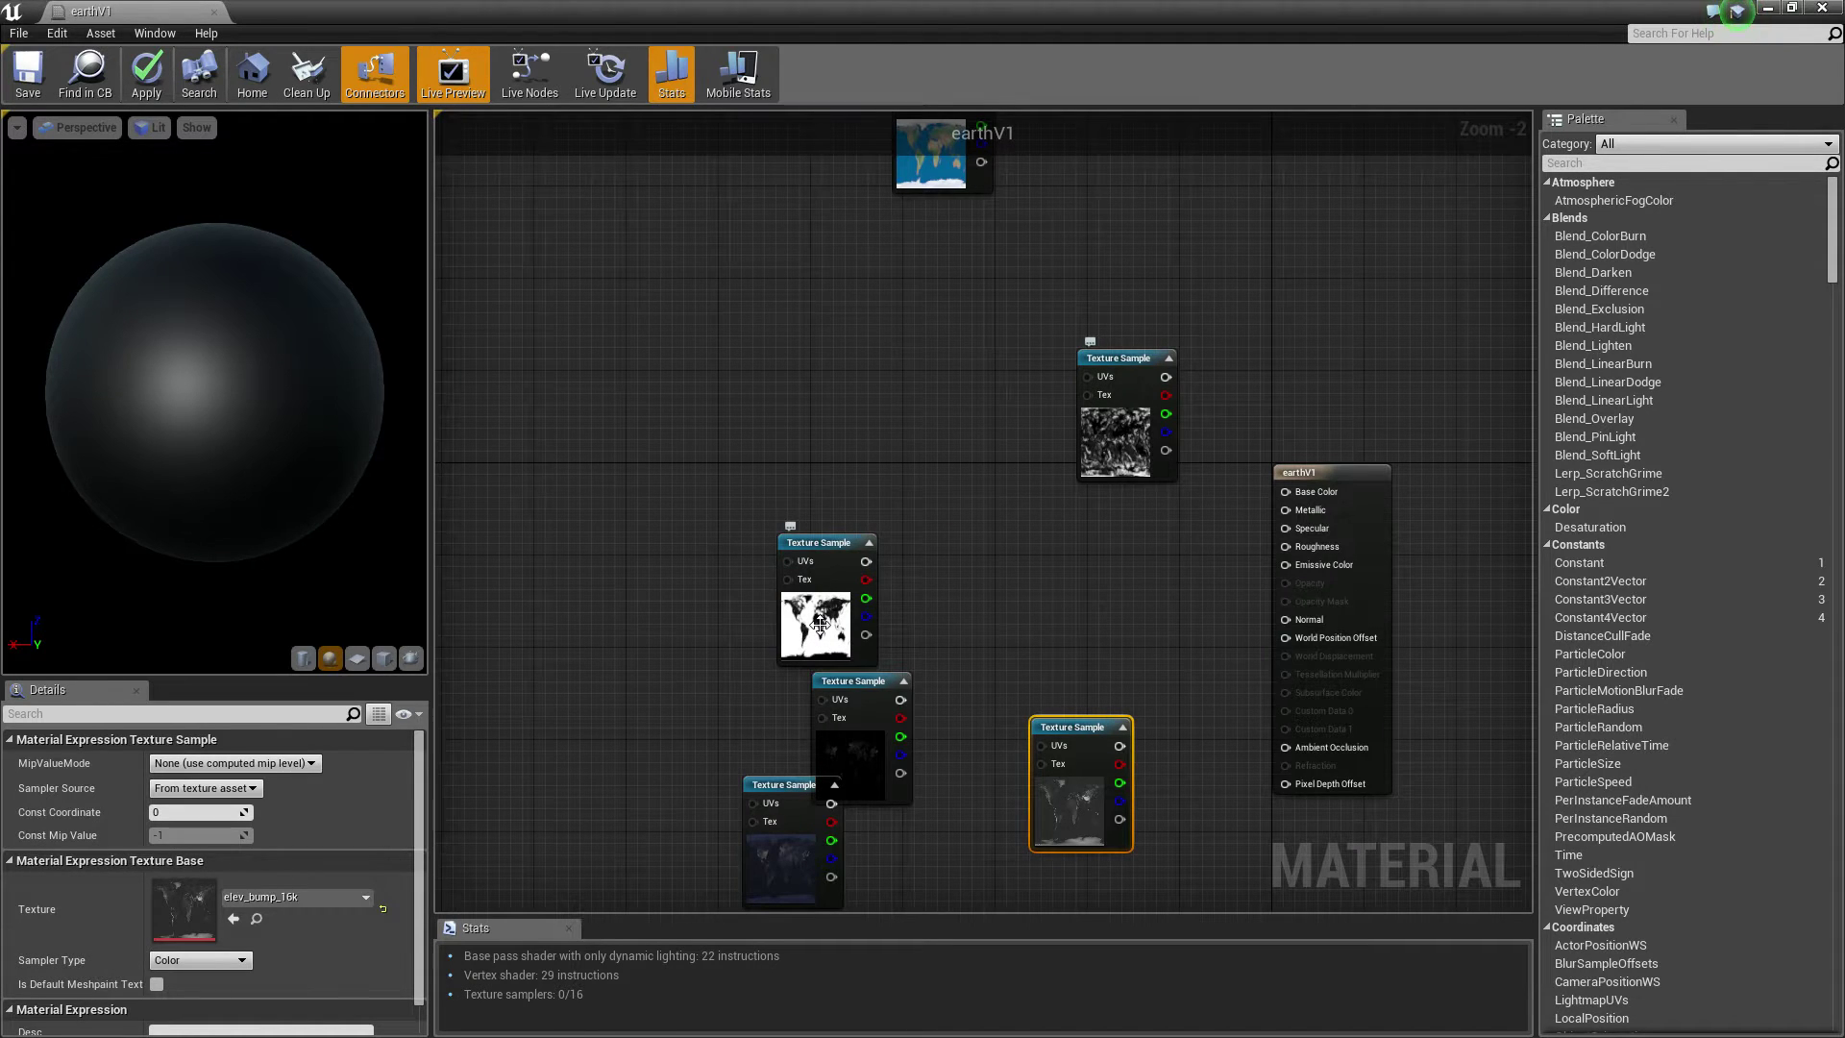
{"action": "left_click_drag", "start_coordinate": [825, 552], "coordinate": [860, 540]}
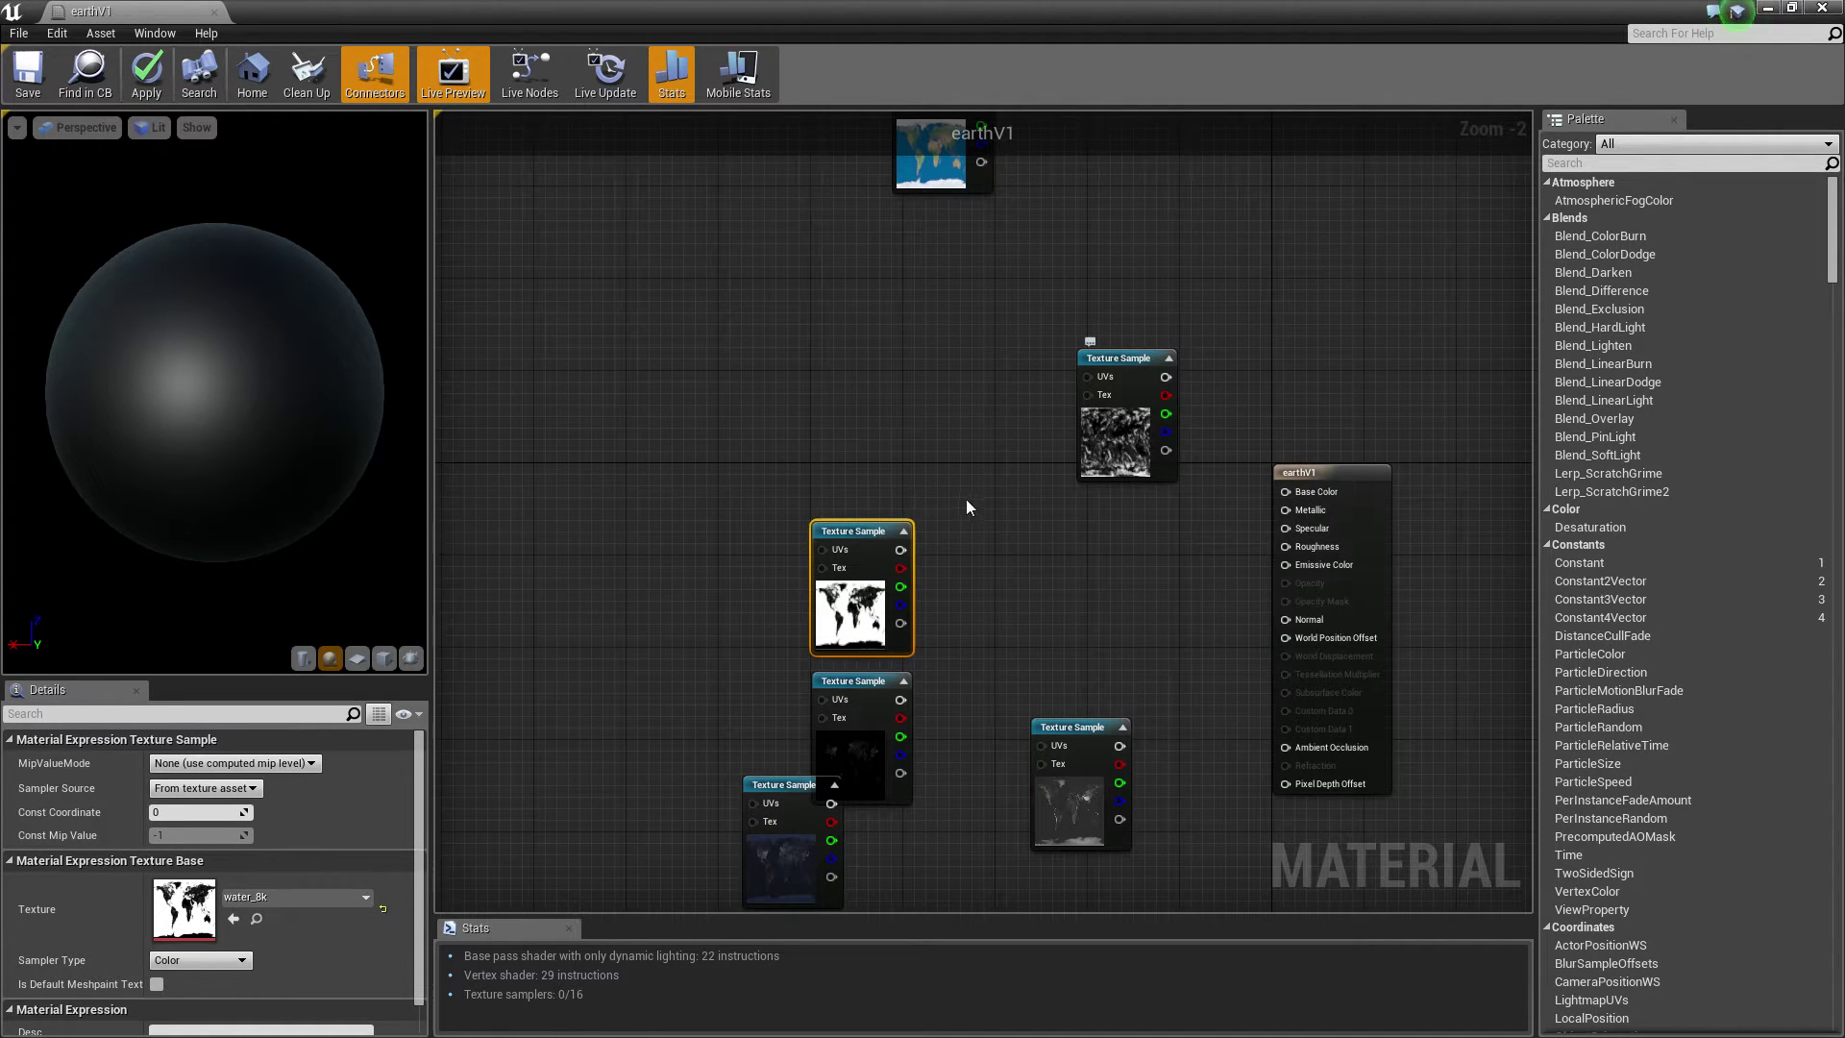
Move fair_clouds_8k up and away, cluster the elev_bump_16k, 5_night_8k and cities_8k samples, and place elev_Nrm beside CloudNormals.
{"action": "left_click_drag", "start_coordinate": [1118, 450], "coordinate": [750, 348]}
{"action": "right_click_drag", "start_coordinate": [863, 366], "coordinate": [1381, 594]}
{"action": "left_click_drag", "start_coordinate": [1252, 575], "coordinate": [931, 412]}
{"action": "right_click_drag", "start_coordinate": [1416, 776], "coordinate": [925, 352]}
{"action": "left_click_drag", "start_coordinate": [1106, 612], "coordinate": [725, 762]}
{"action": "right_click_drag", "start_coordinate": [925, 742], "coordinate": [1139, 572]}
{"action": "left_click_drag", "start_coordinate": [952, 572], "coordinate": [847, 628]}
{"action": "left_click_drag", "start_coordinate": [1035, 483], "coordinate": [658, 581]}
{"action": "left_click_drag", "start_coordinate": [1088, 382], "coordinate": [644, 748]}
{"action": "right_click_drag", "start_coordinate": [1243, 737], "coordinate": [1089, 670]}
{"action": "left_click_drag", "start_coordinate": [1090, 670], "coordinate": [1100, 594]}
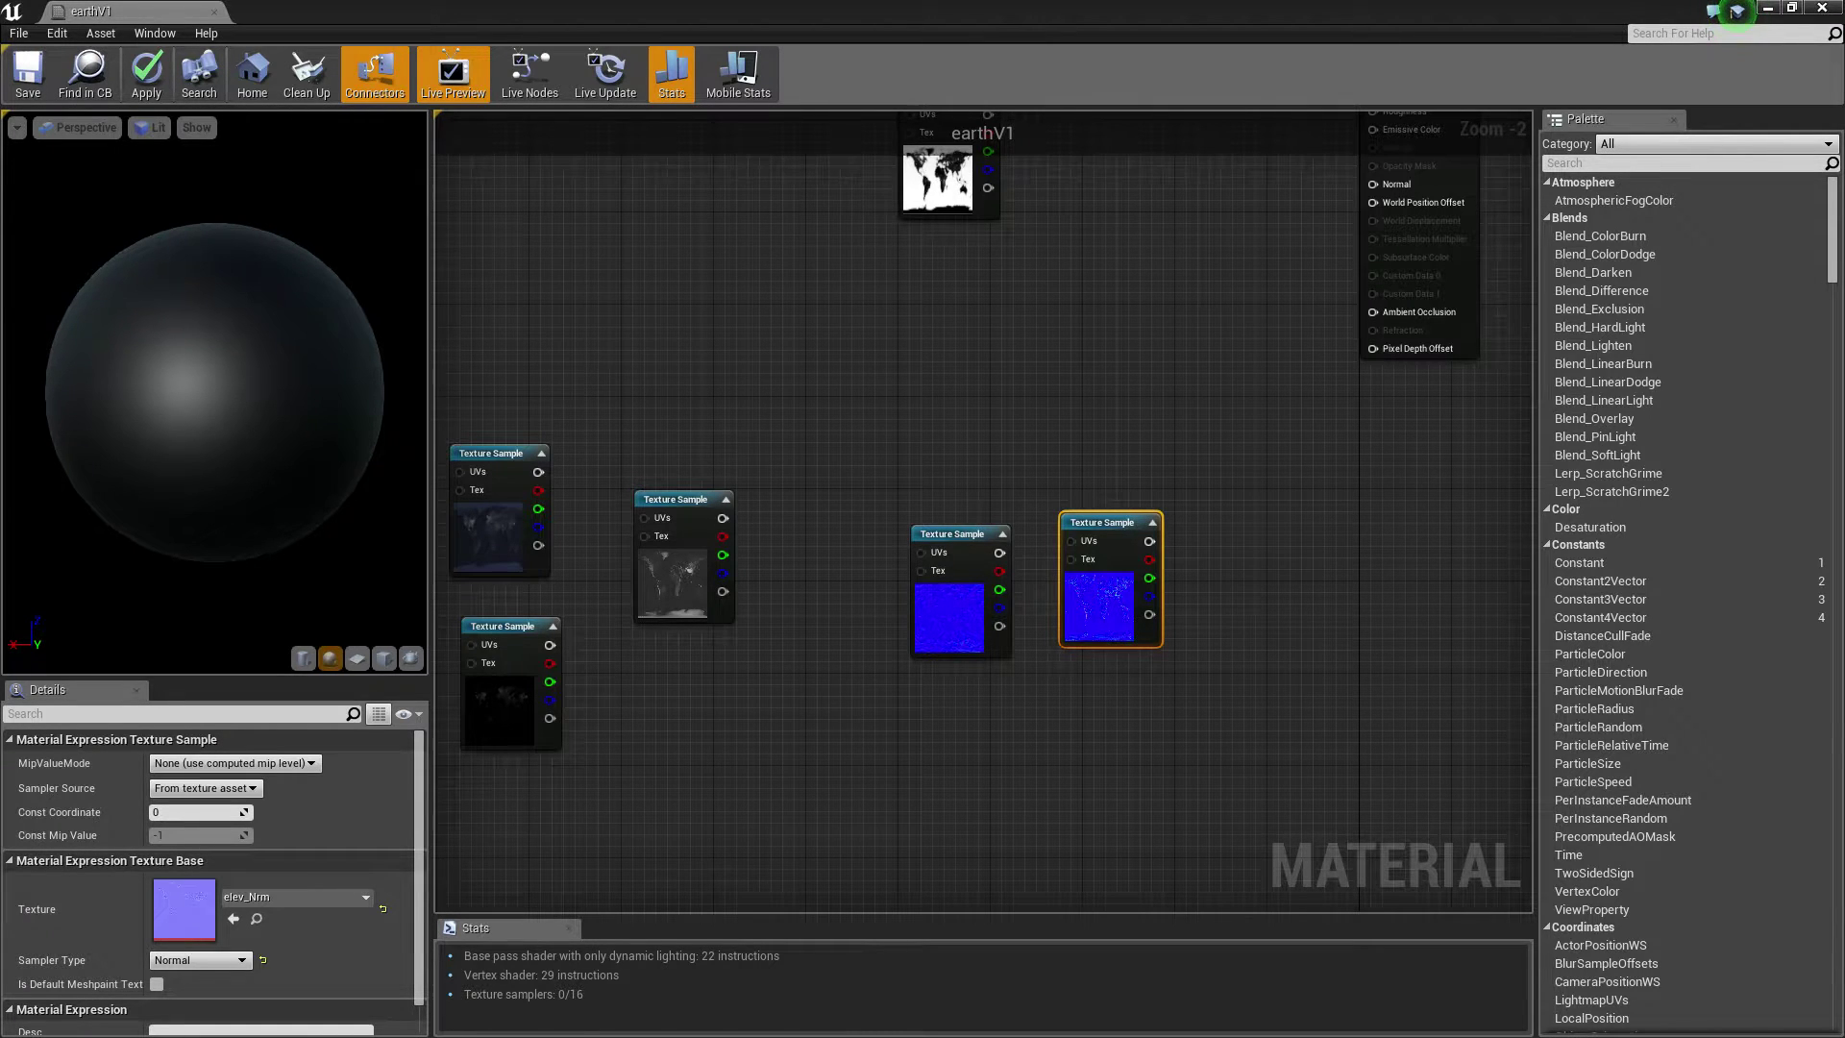
Return to the level, try rotating the DirectionalLight to -30° about Z, and undo that rotation.
{"action": "right_click_drag", "start_coordinate": [761, 361], "coordinate": [945, 702]}
{"action": "left_click_drag", "start_coordinate": [198, 304], "coordinate": [367, 309]}
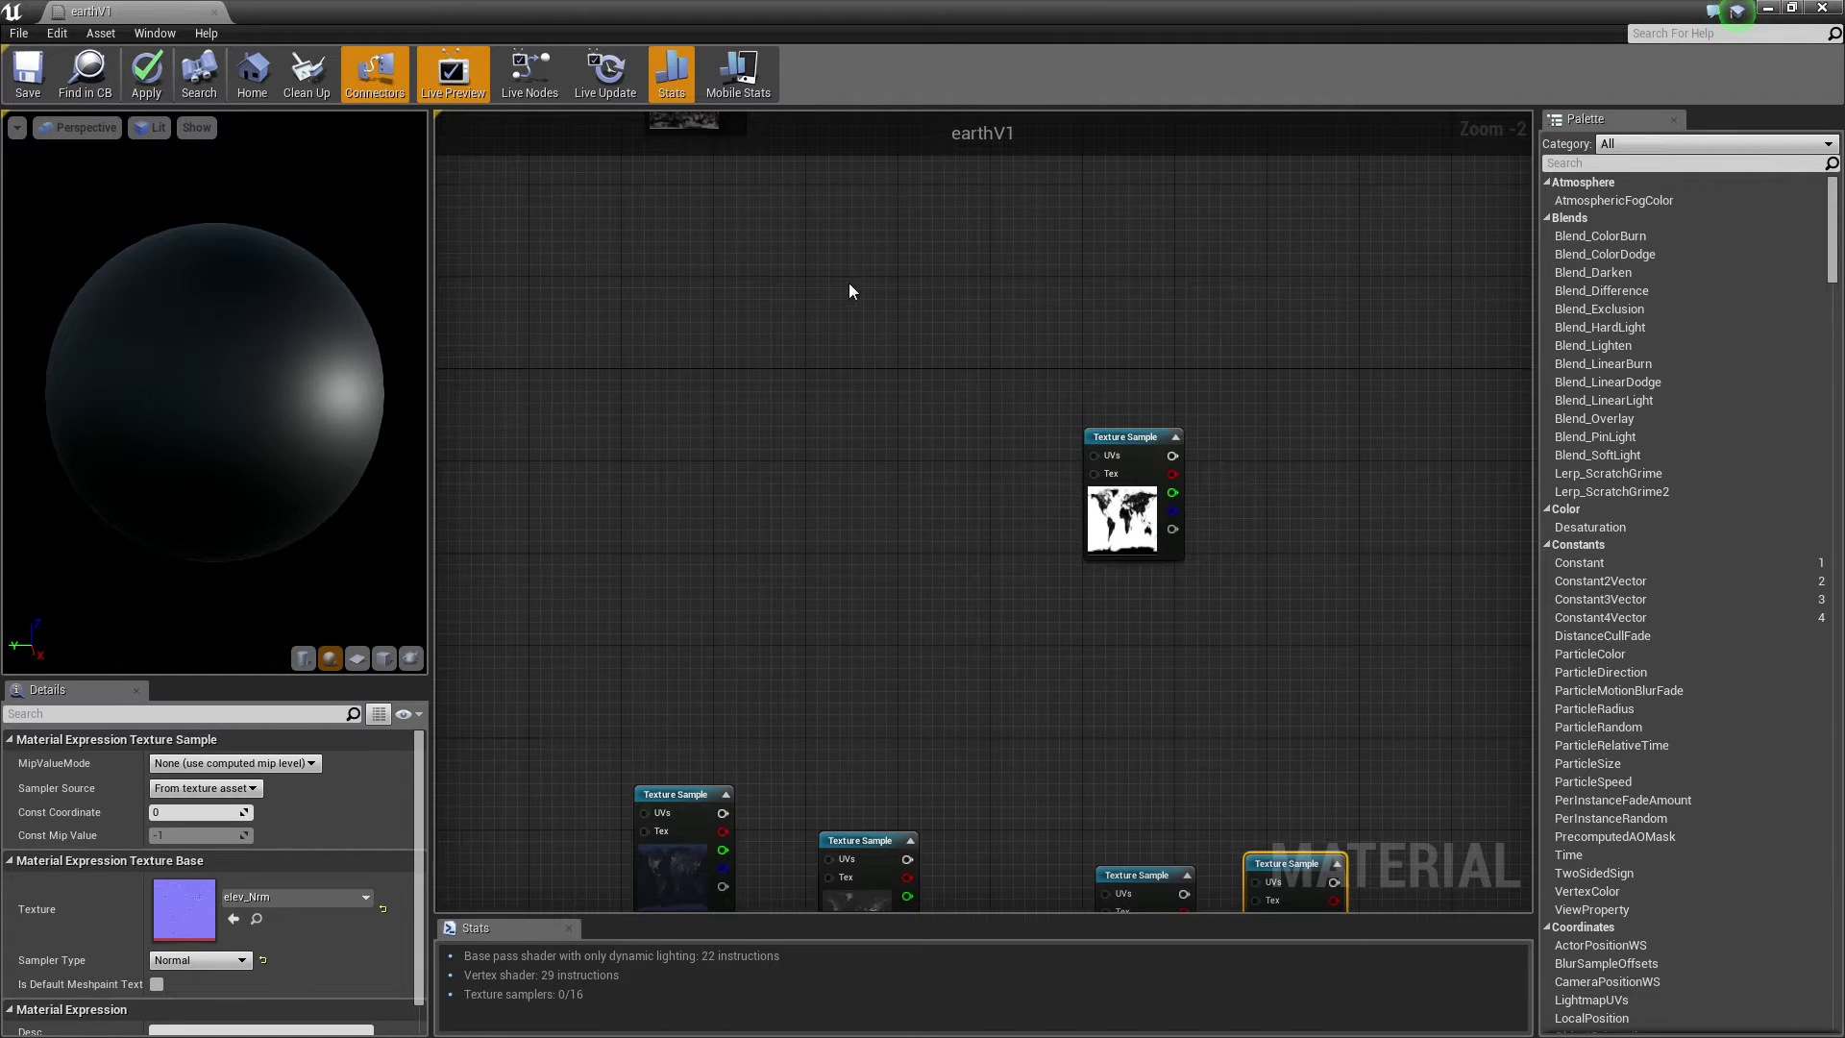
{"action": "left_click", "coordinate": [1768, 7]}
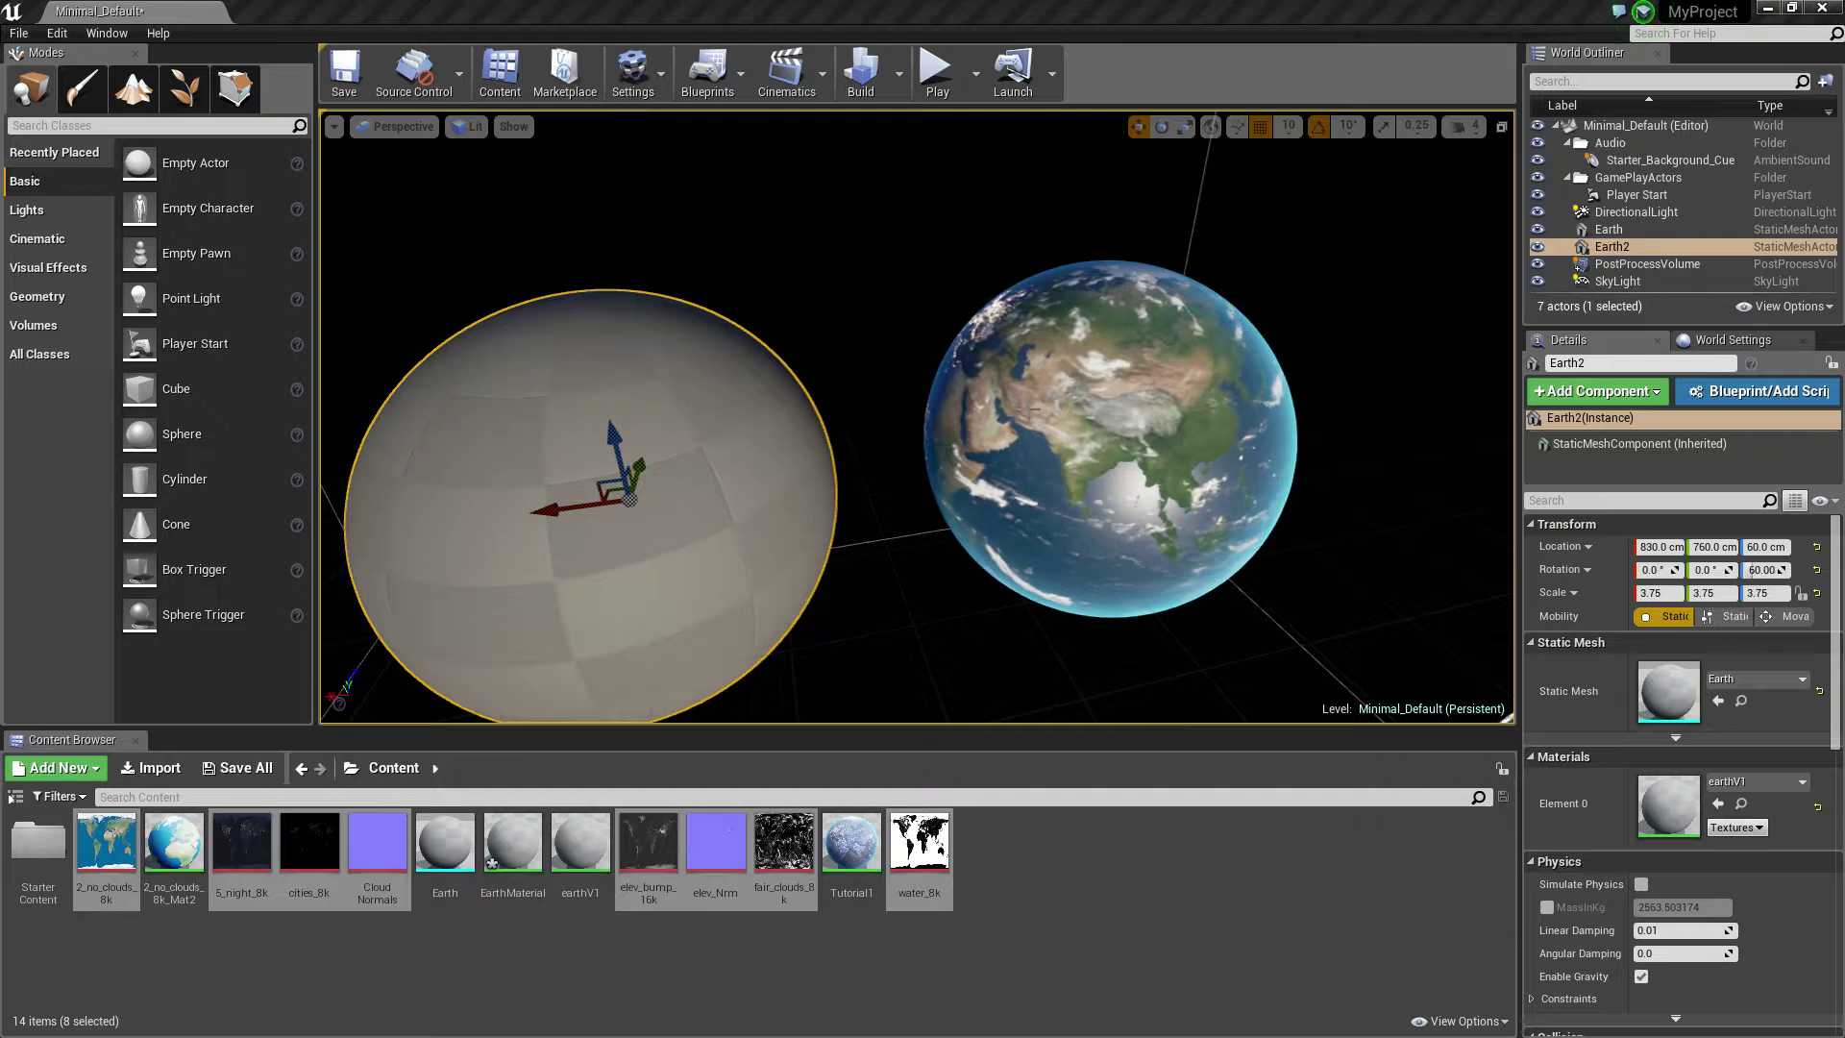
{"action": "right_click_drag", "start_coordinate": [871, 360], "coordinate": [1038, 596]}
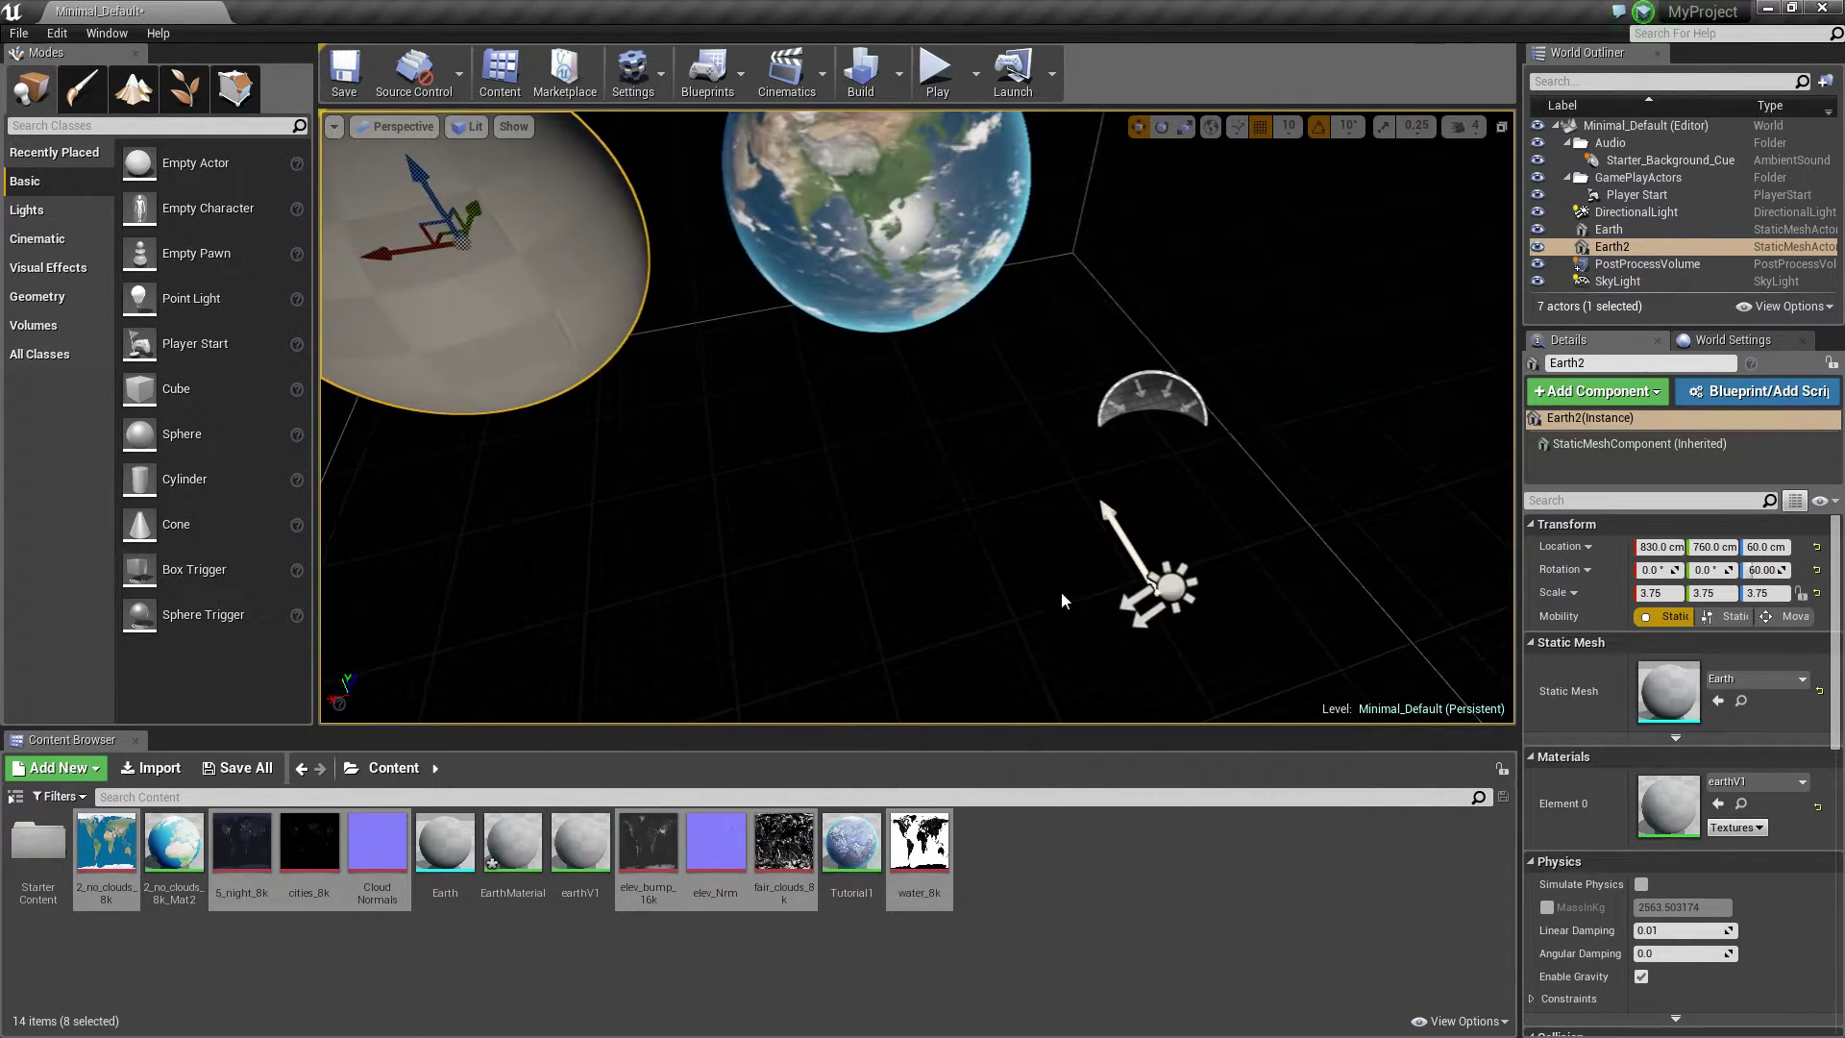
{"action": "left_click", "coordinate": [1165, 585]}
{"action": "right_click_drag", "start_coordinate": [1166, 585], "coordinate": [725, 394]}
{"action": "key", "text": "e"}
{"action": "left_click_drag", "start_coordinate": [726, 394], "coordinate": [1027, 522]}
{"action": "right_click_drag", "start_coordinate": [1027, 523], "coordinate": [836, 562]}
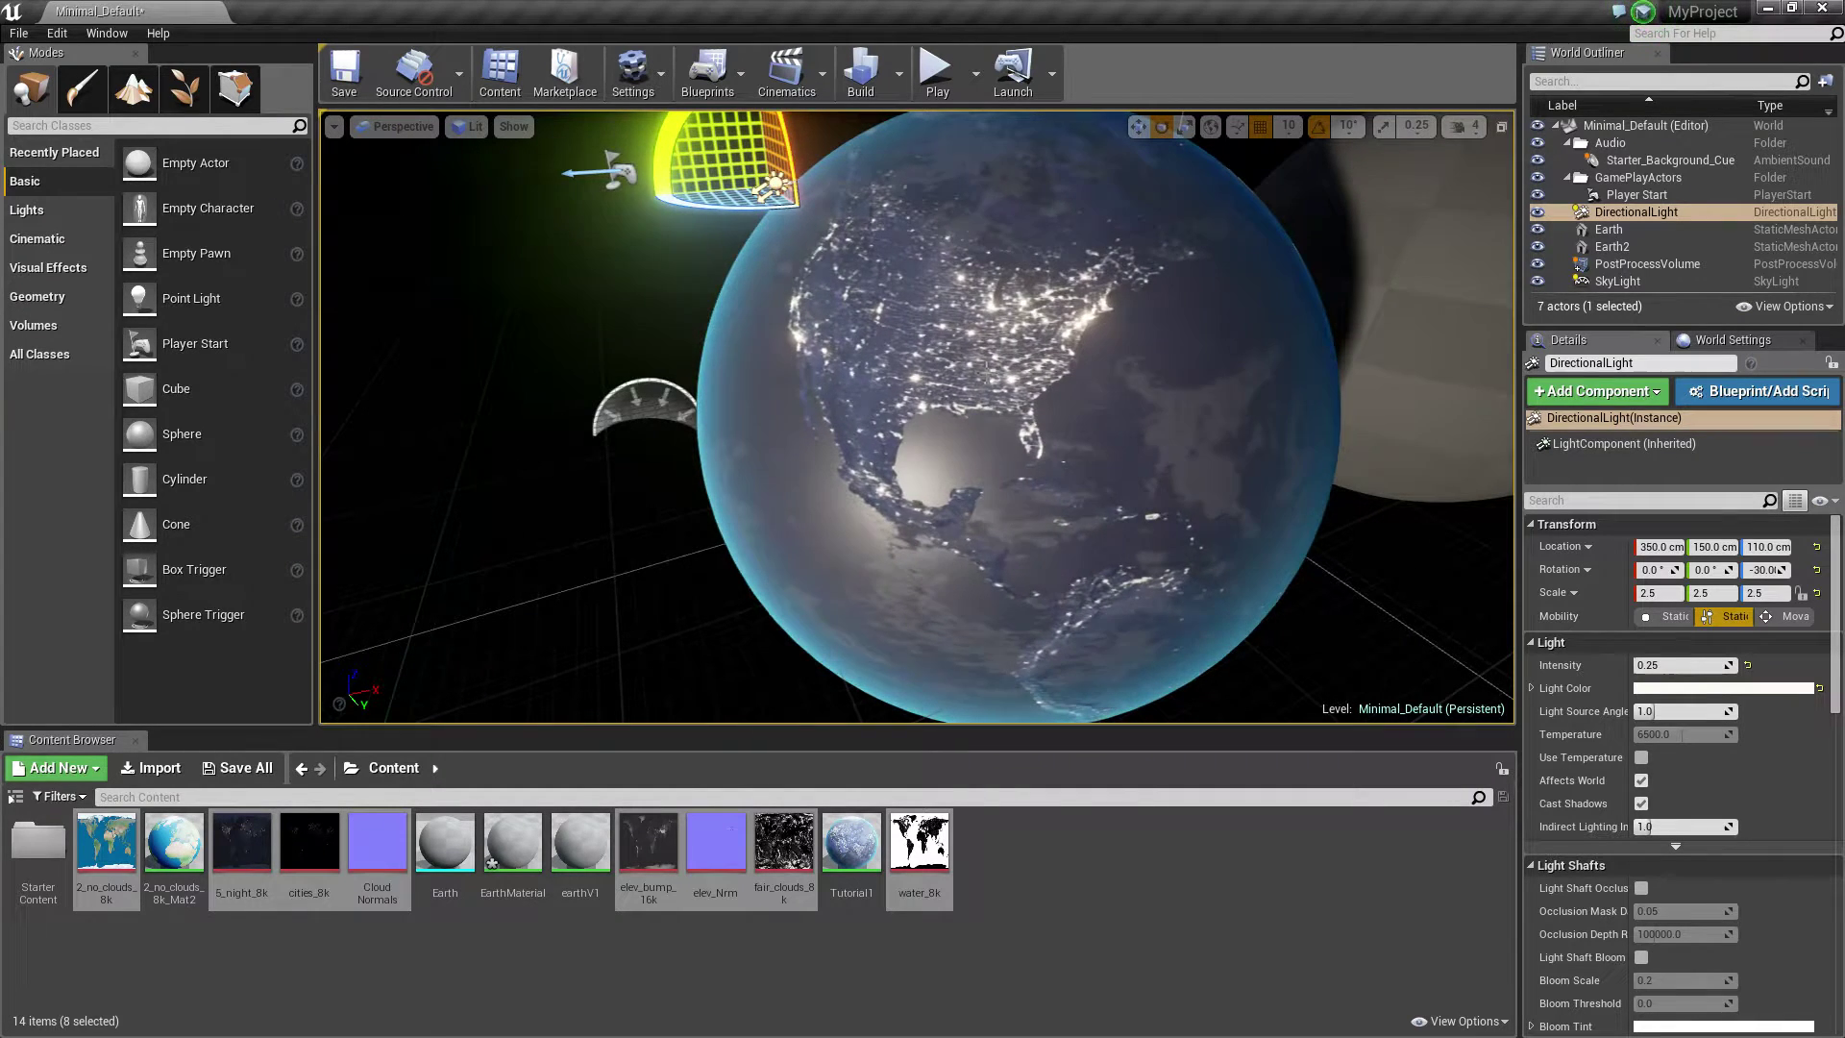
{"action": "key", "text": "ctrl+z"}
Examine the original Earth globe from its night side and its lit side to compare city lights, clouds and terrain.
{"action": "right_click_drag", "start_coordinate": [836, 562], "coordinate": [750, 519]}
{"action": "right_click_drag", "start_coordinate": [941, 480], "coordinate": [1095, 366]}
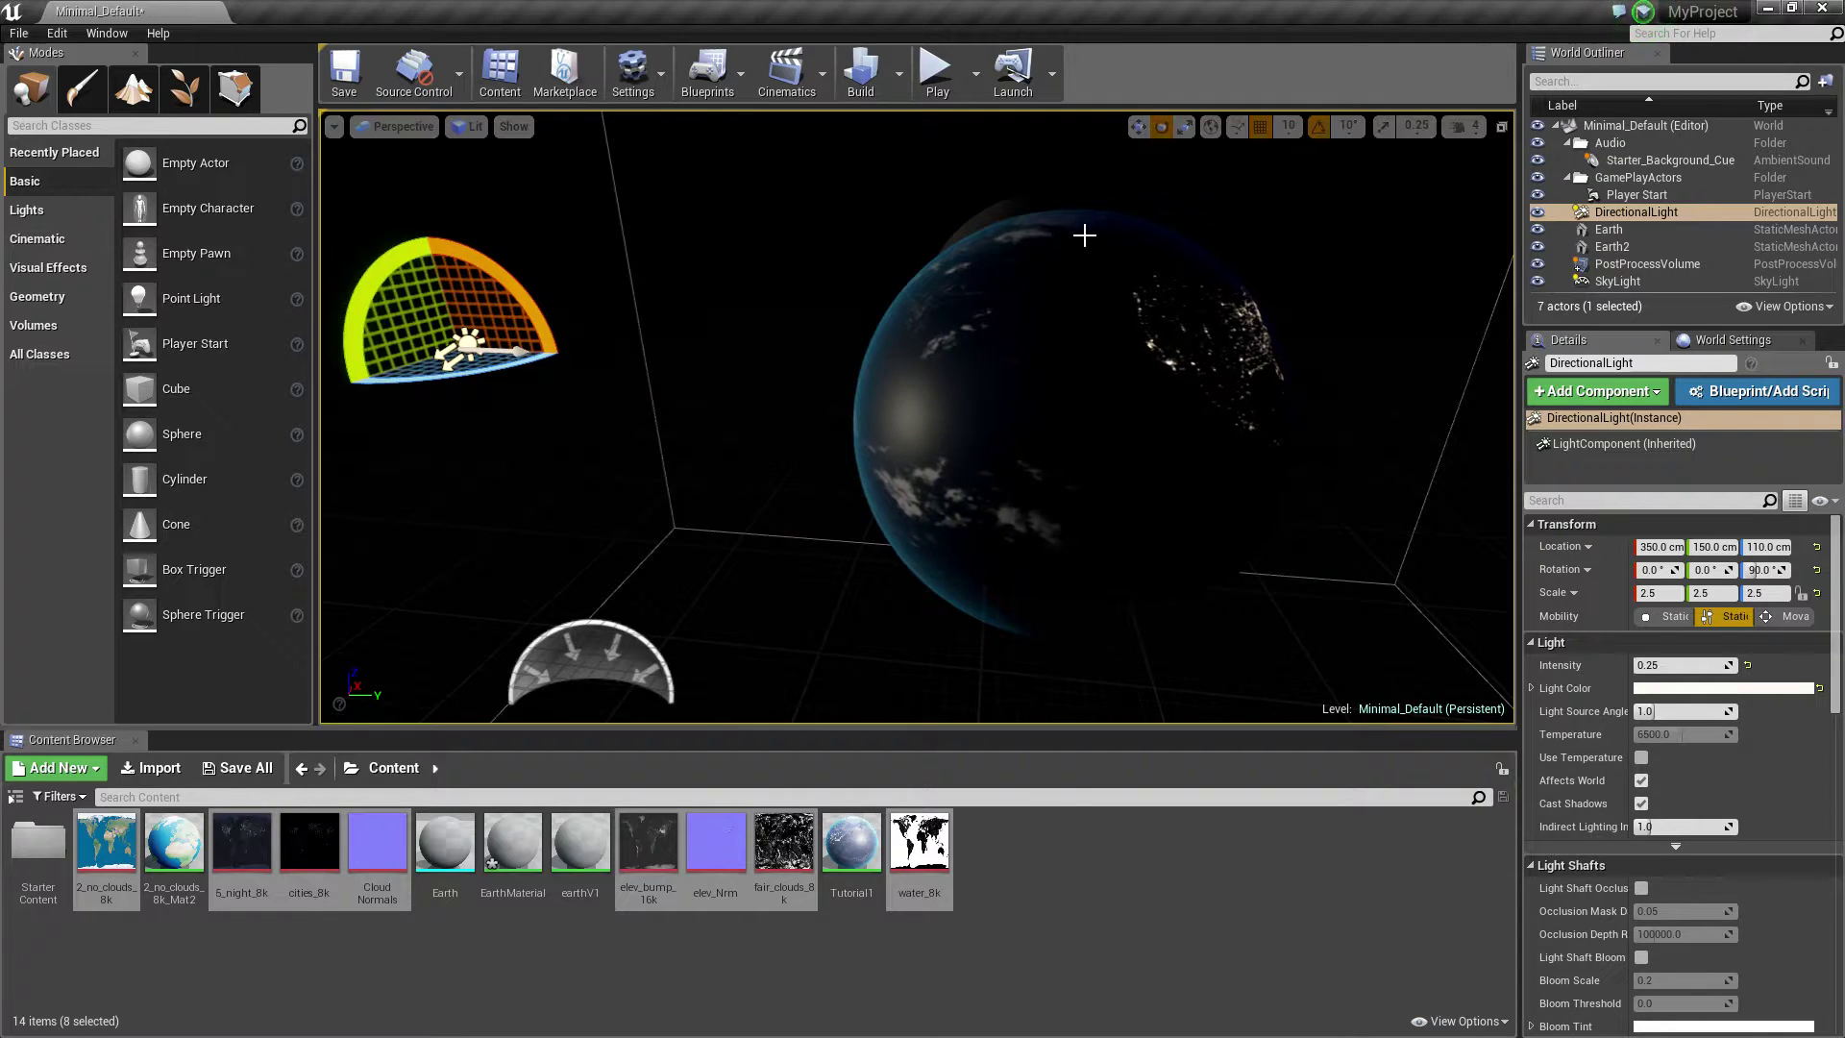
{"action": "right_click_drag", "start_coordinate": [1083, 230], "coordinate": [919, 424]}
{"action": "left_click", "coordinate": [918, 424]}
{"action": "mouse_move", "coordinate": [1259, 513]}
{"action": "right_mouse_down"}
{"action": "mouse_move", "coordinate": [1201, 513]}
{"action": "mouse_move", "coordinate": [1258, 513]}
{"action": "right_mouse_up"}
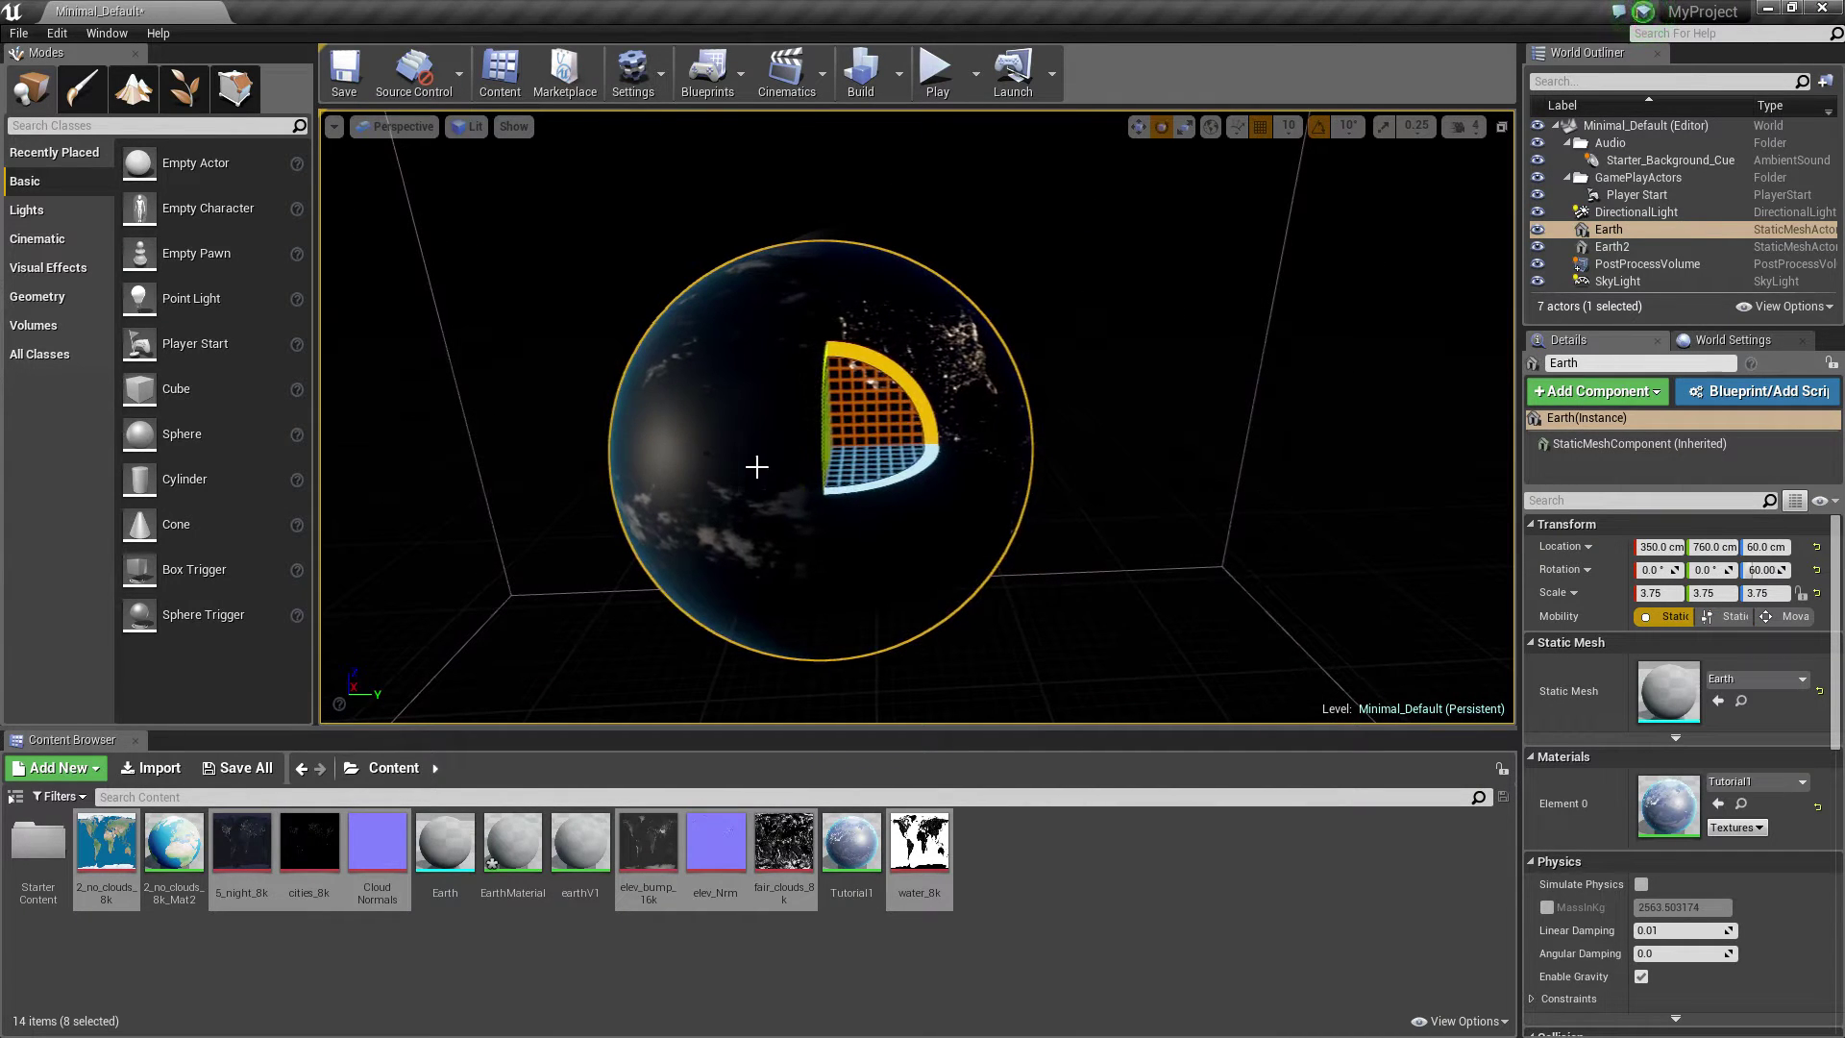
{"action": "right_click_drag", "start_coordinate": [926, 423], "coordinate": [798, 186]}
{"action": "right_click_drag", "start_coordinate": [865, 490], "coordinate": [865, 384]}
Clear the asset selection and return to the earthV1 material graph at an empty area near the fair_clouds_8k sample.
{"action": "left_click", "coordinate": [817, 951]}
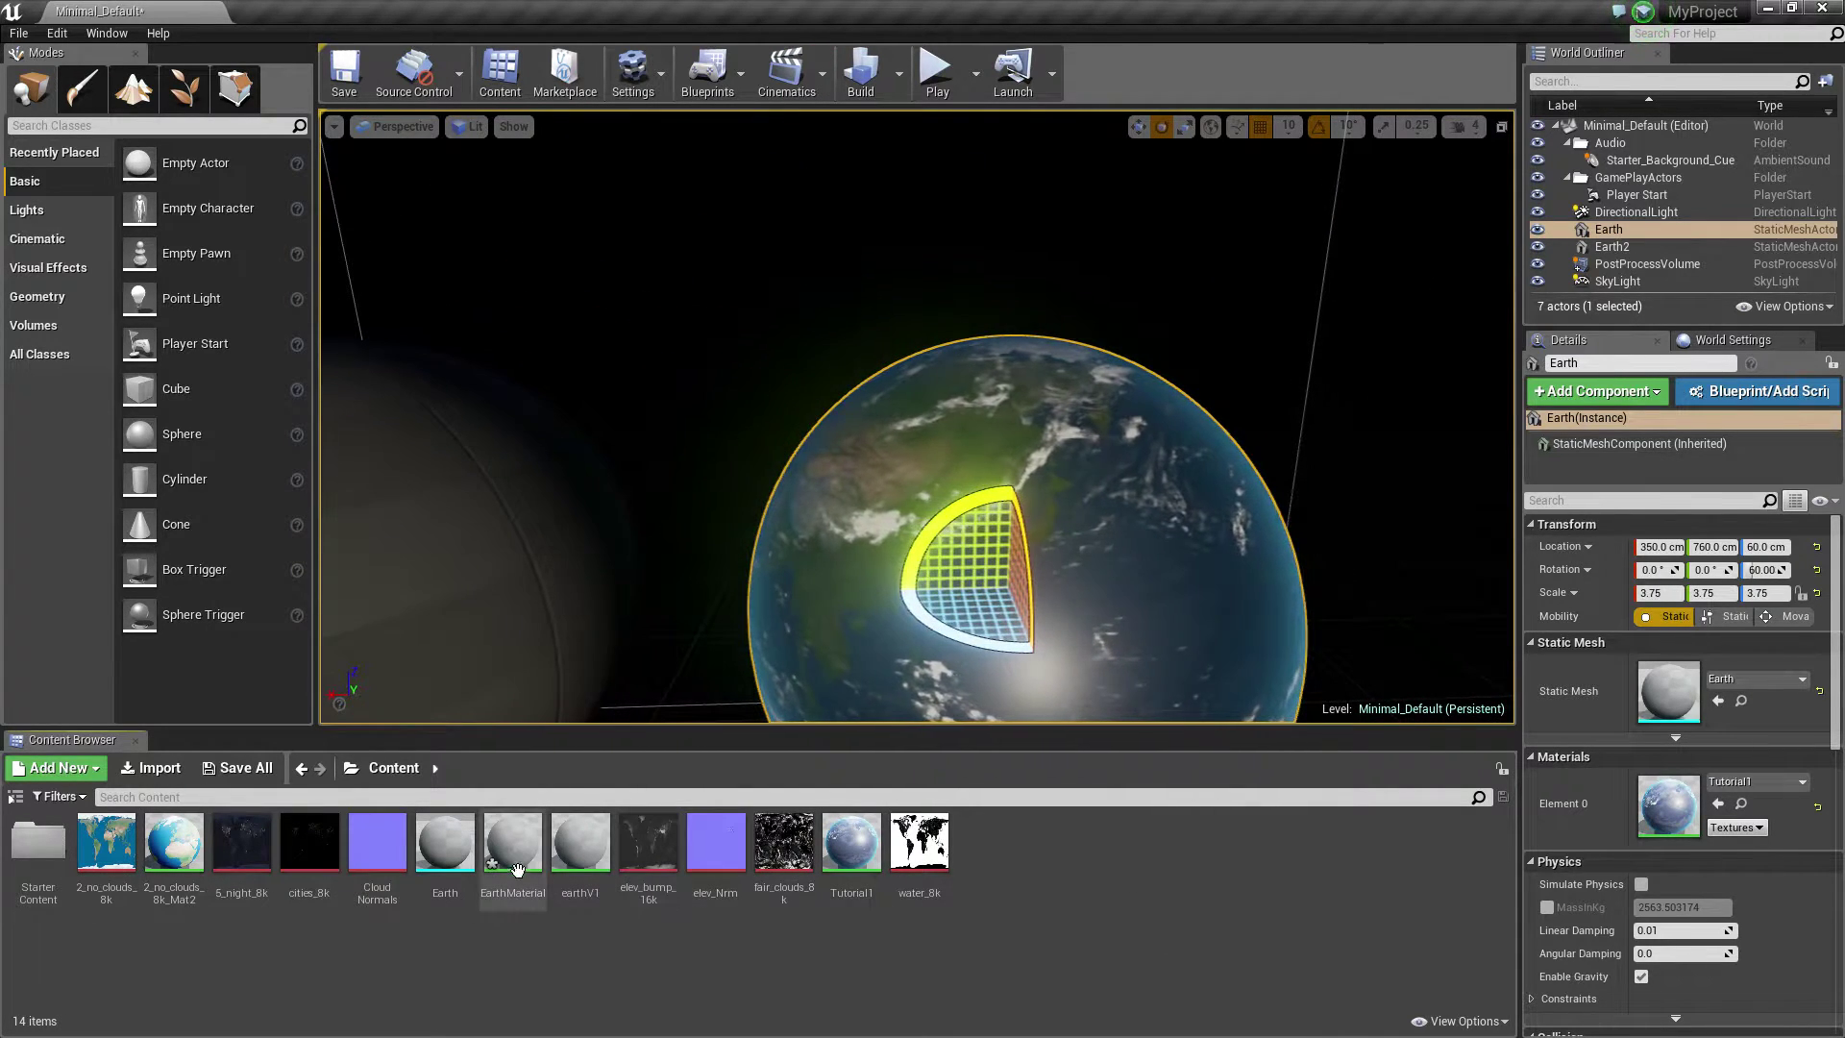
{"action": "double_click", "coordinate": [580, 844]}
{"action": "right_click_drag", "start_coordinate": [845, 361], "coordinate": [788, 711]}
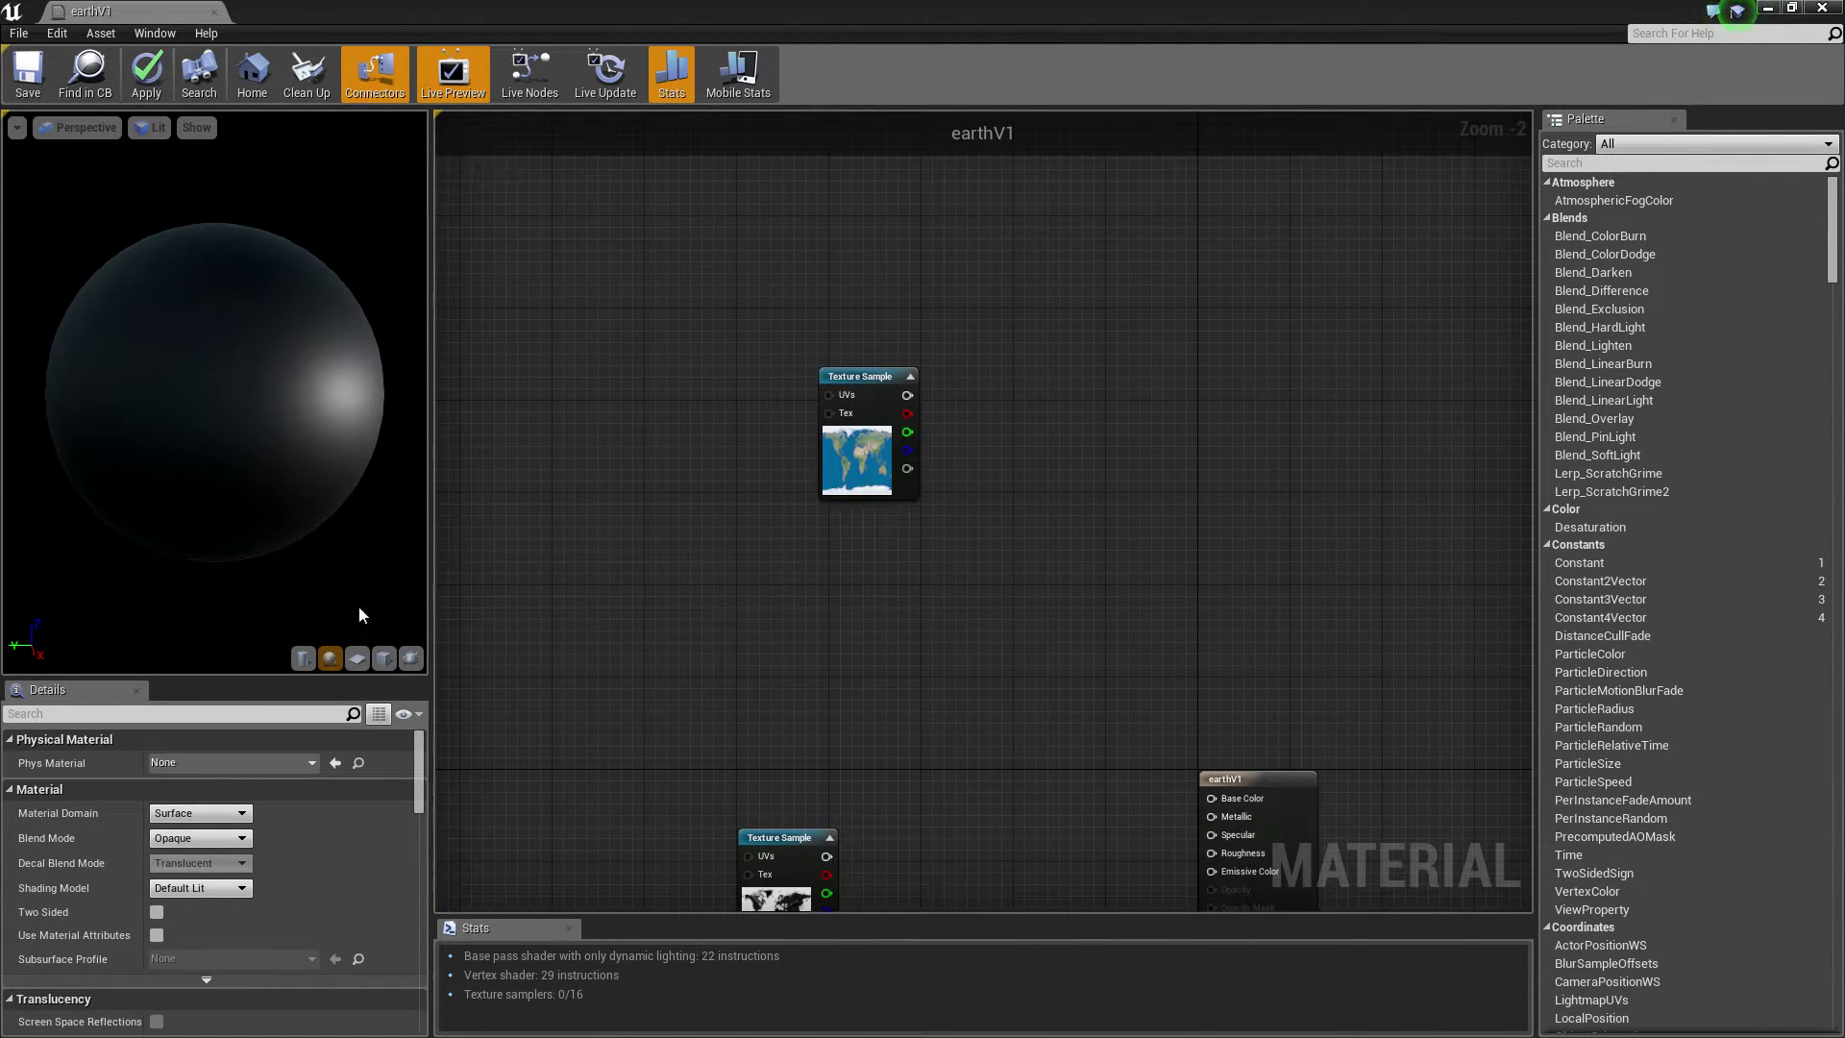
{"action": "right_click_drag", "start_coordinate": [662, 624], "coordinate": [27, 598]}
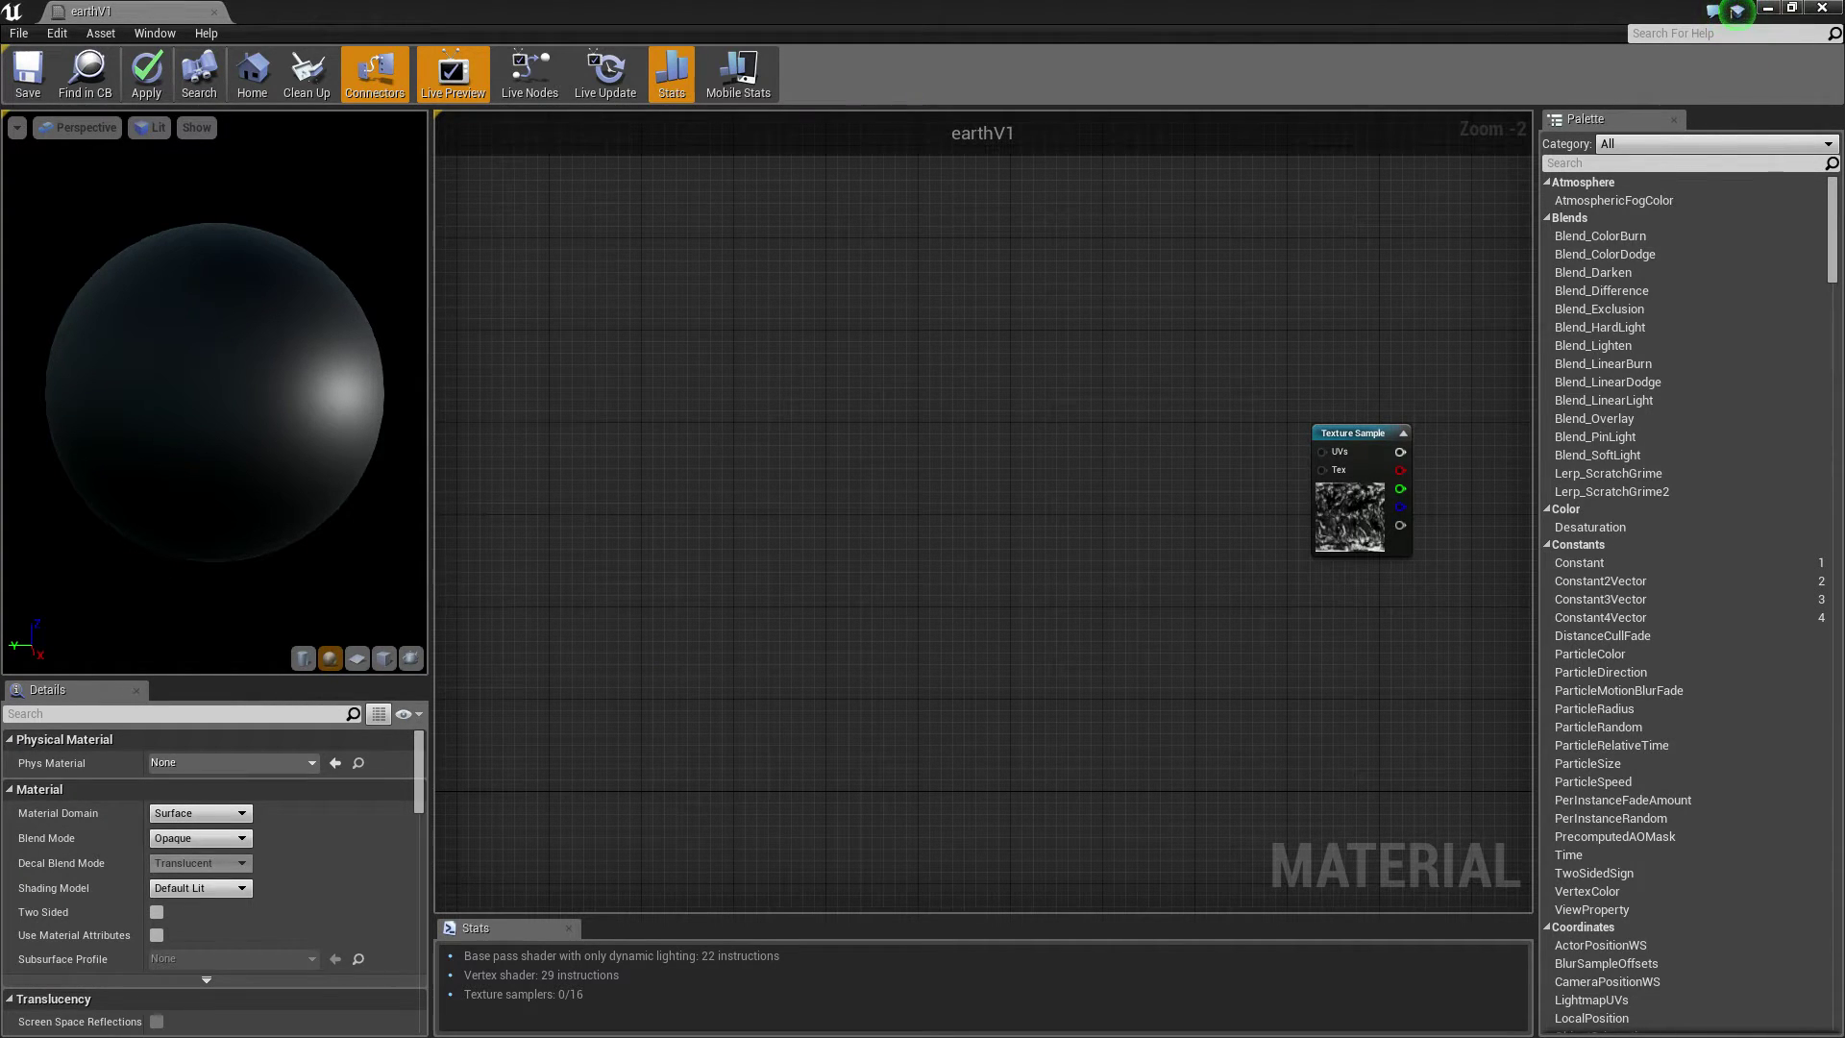
Add a VertexNormalWS node in the empty graph area well to the left of the fair_clouds_8k sample.
{"action": "left_click", "coordinate": [1585, 163]}
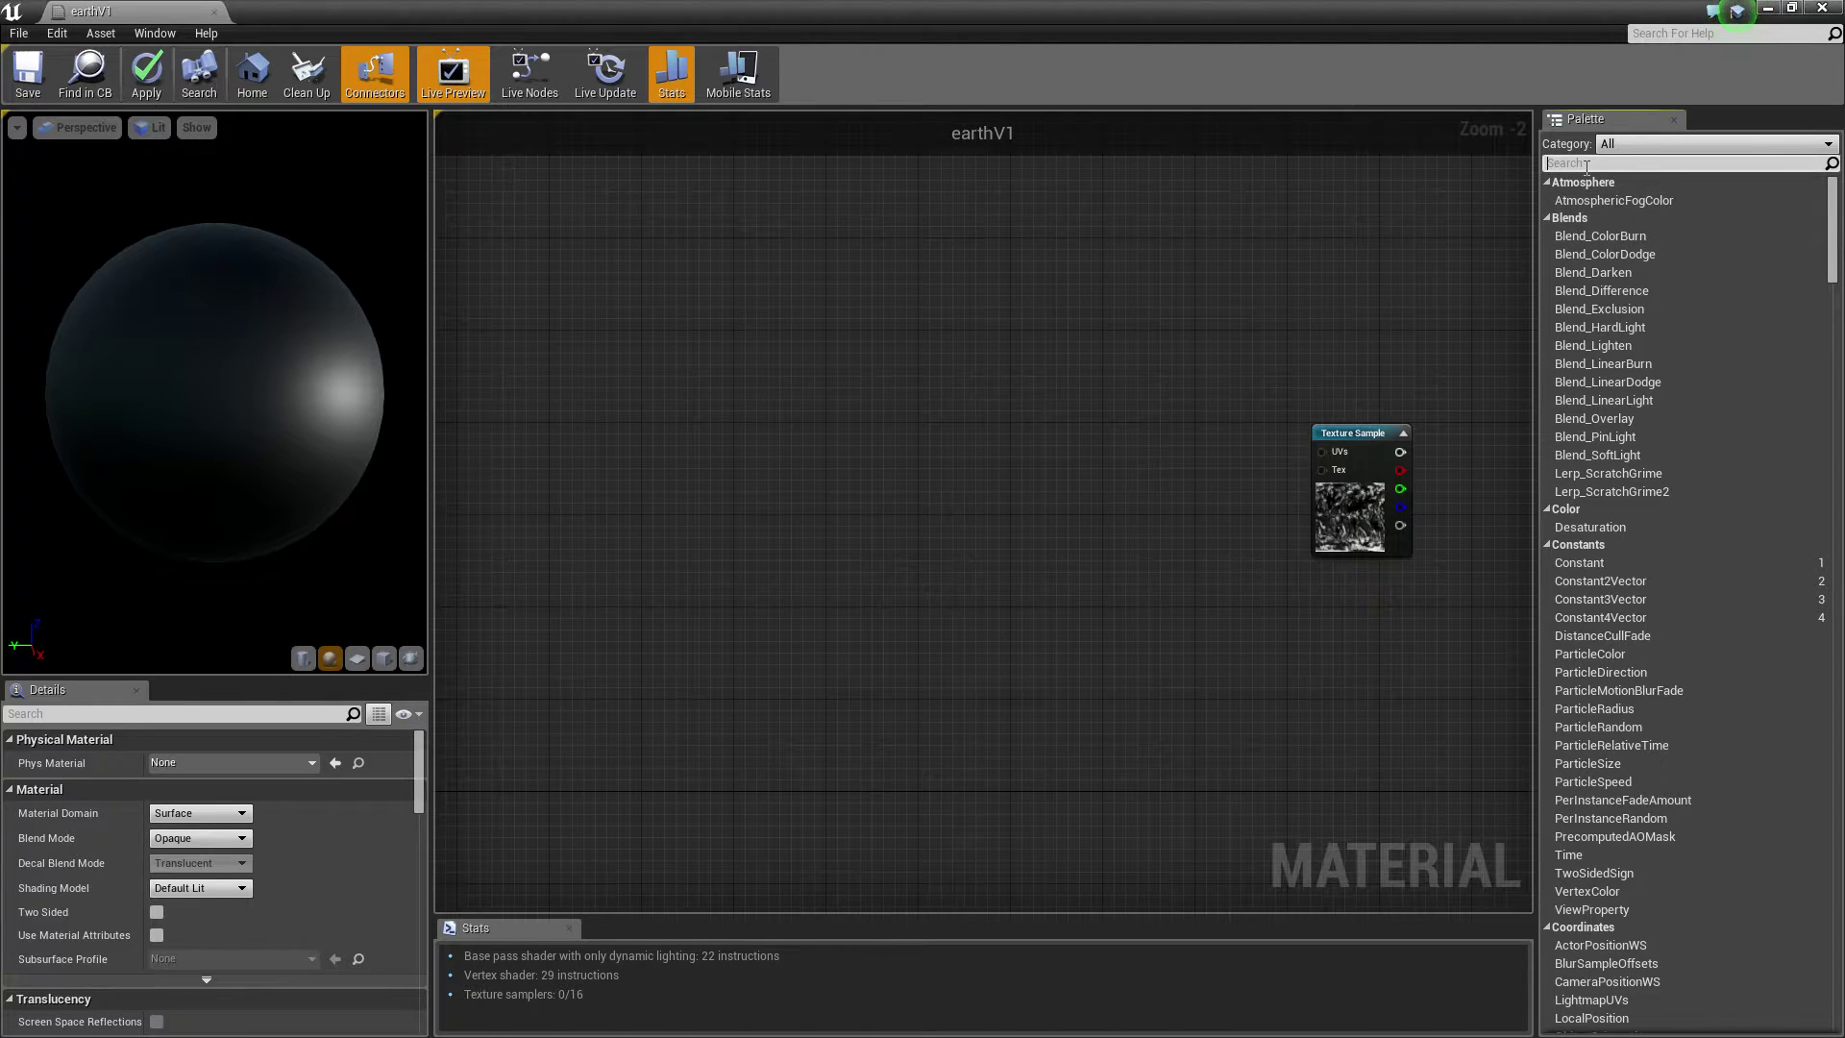
{"action": "type", "text": "vertex"}
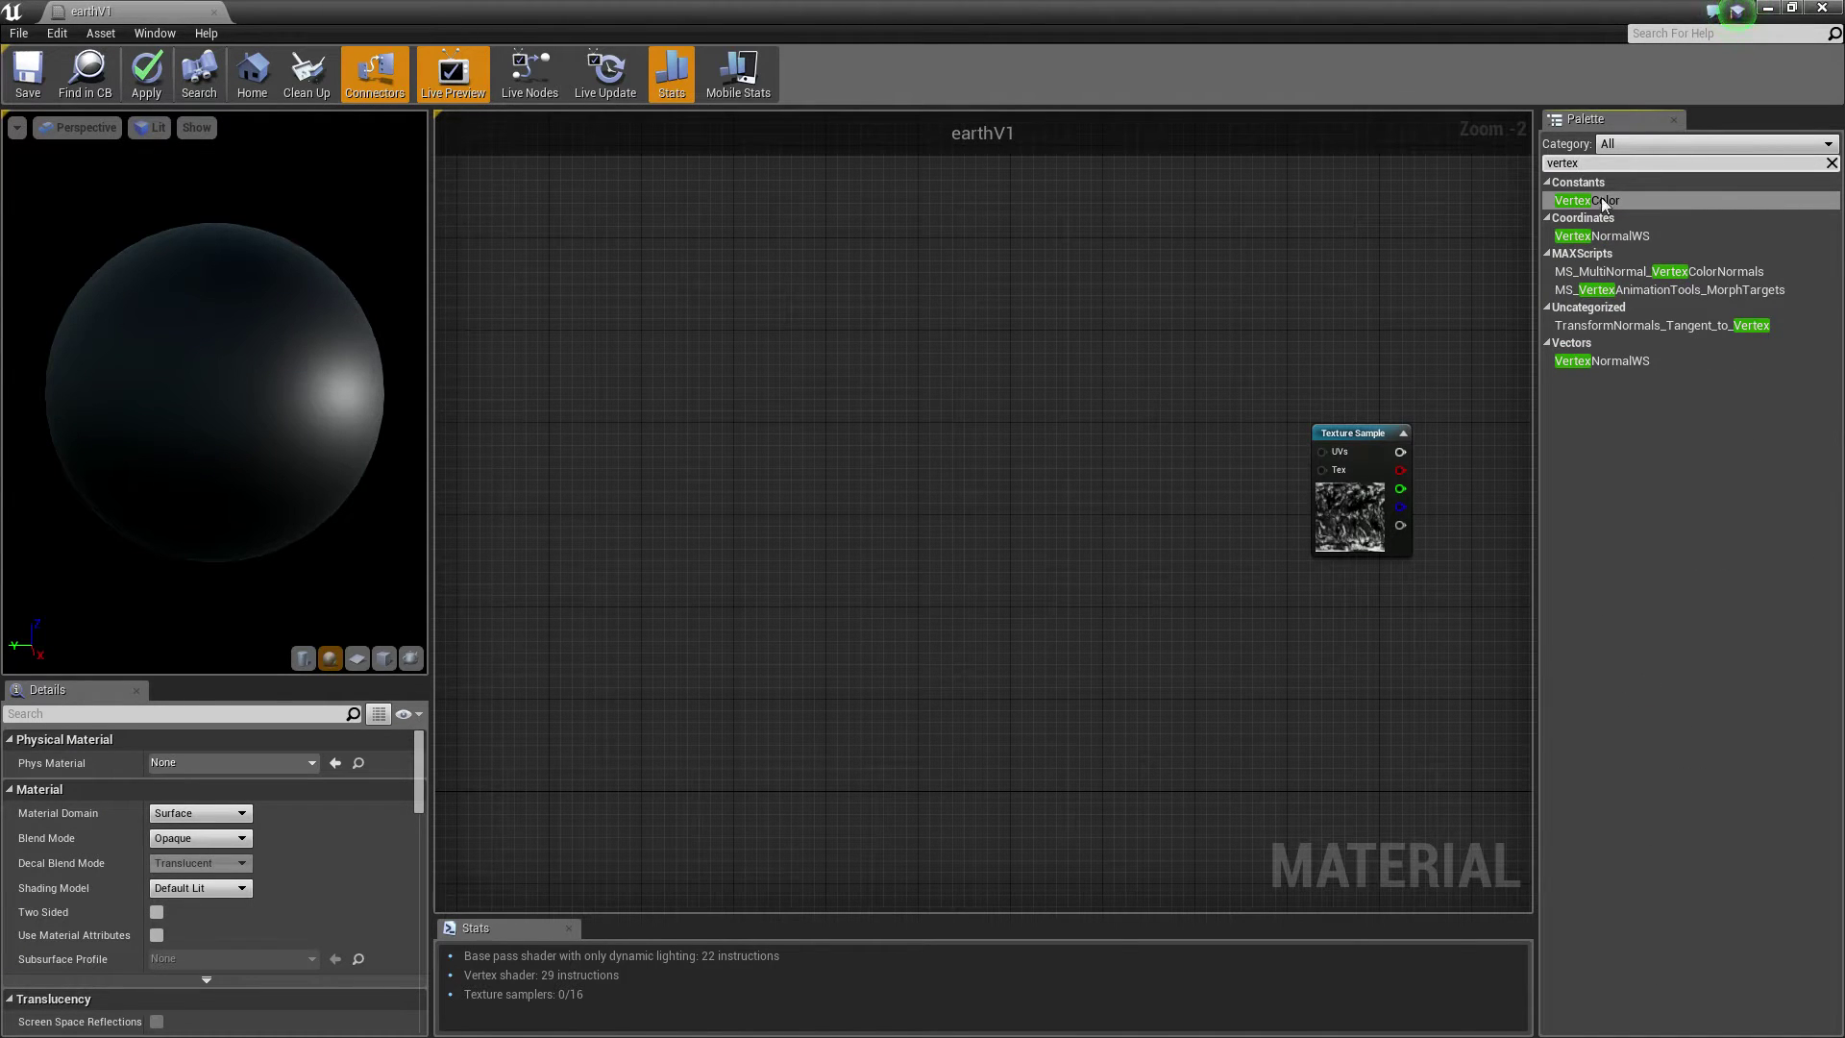
{"action": "left_click", "coordinate": [1593, 236]}
{"action": "left_click_drag", "start_coordinate": [640, 587], "coordinate": [623, 593]}
{"action": "right_click_drag", "start_coordinate": [842, 667], "coordinate": [820, 527]}
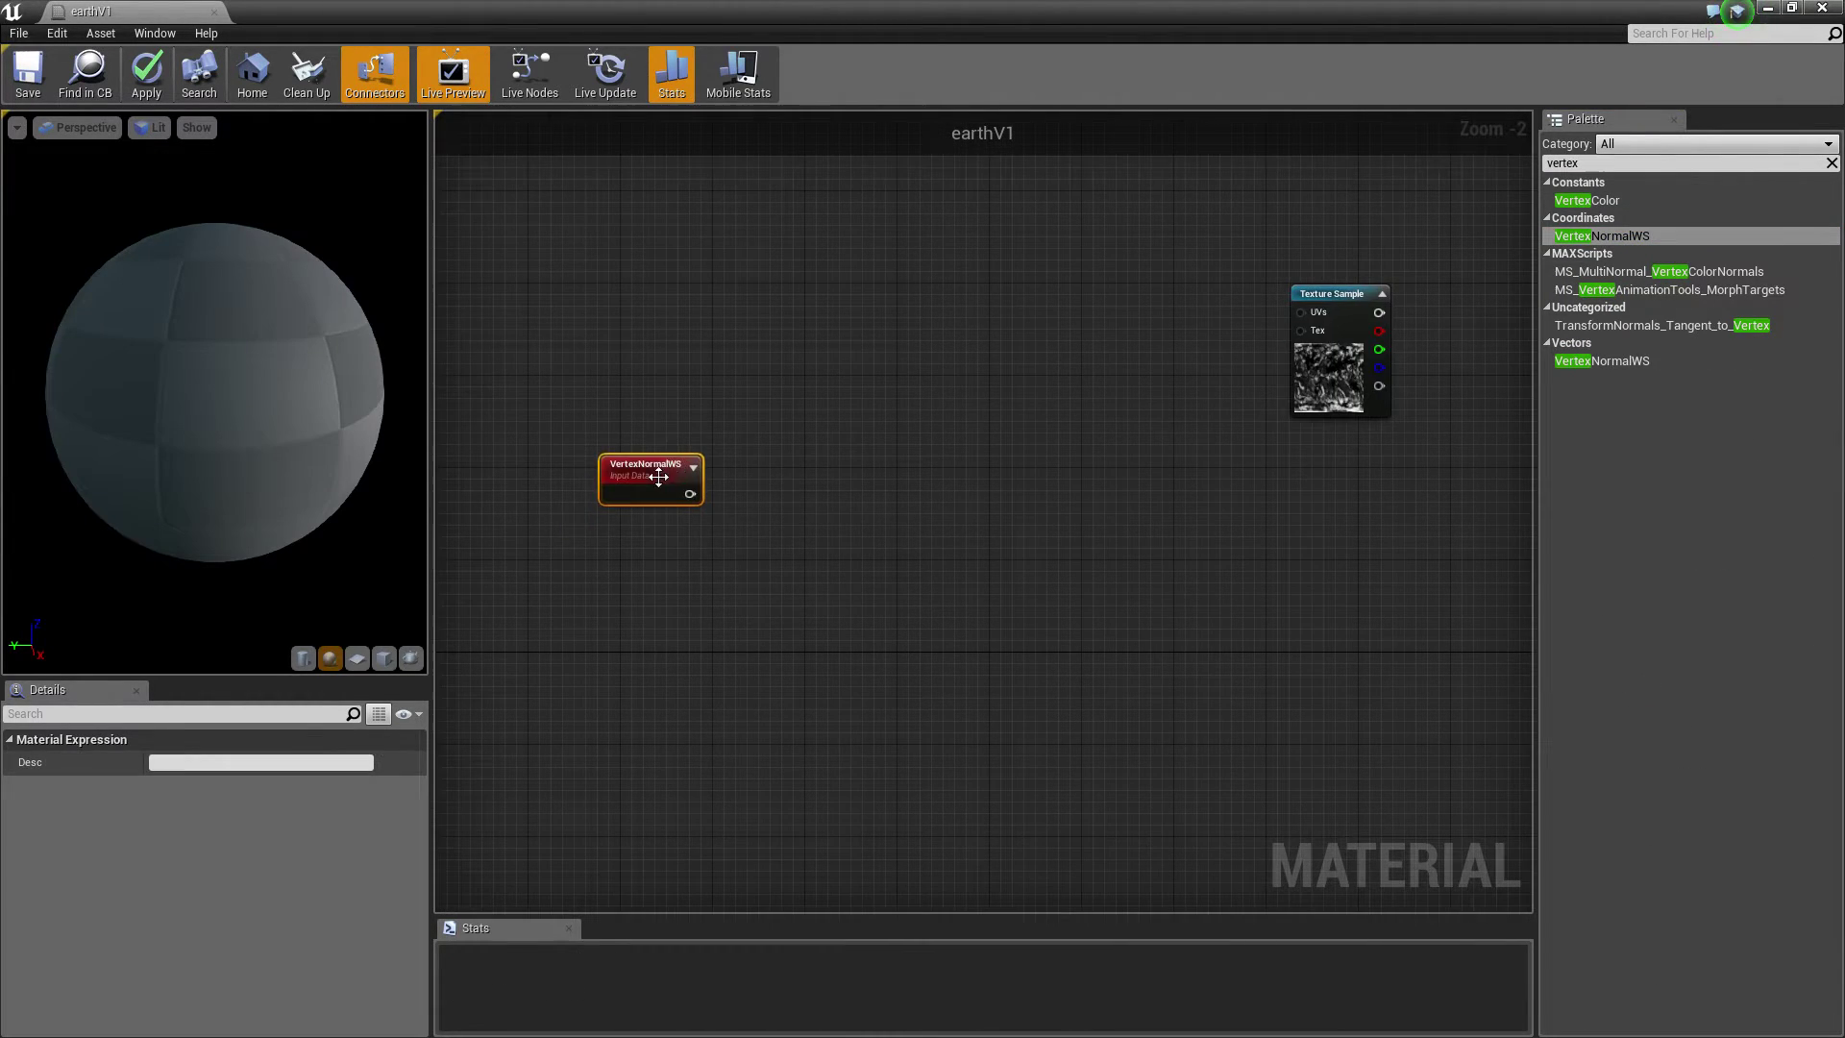
{"action": "left_click_drag", "start_coordinate": [659, 477], "coordinate": [581, 516]}
{"action": "left_click", "coordinate": [720, 471]}
Add a ComponentMask node fed by VertexNormalWS and limit it to the G channel.
{"action": "left_click", "coordinate": [1597, 168]}
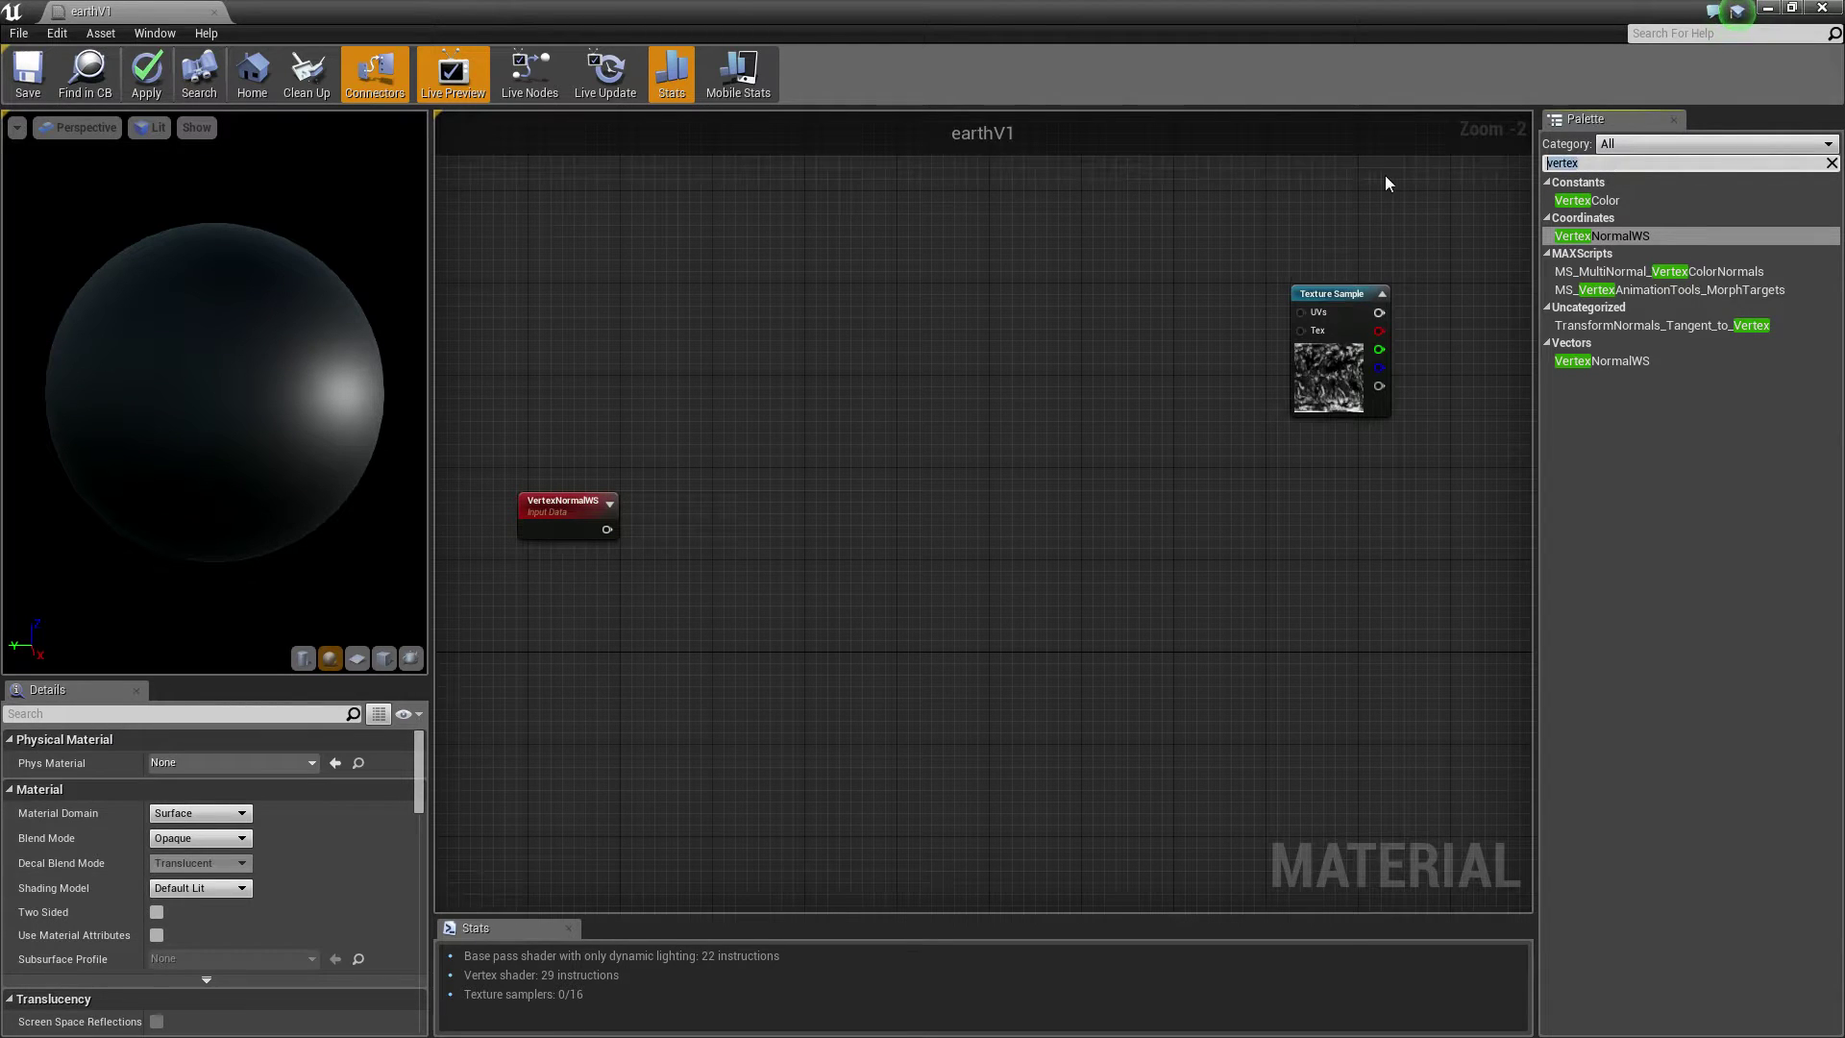
{"action": "type", "text": "mask"}
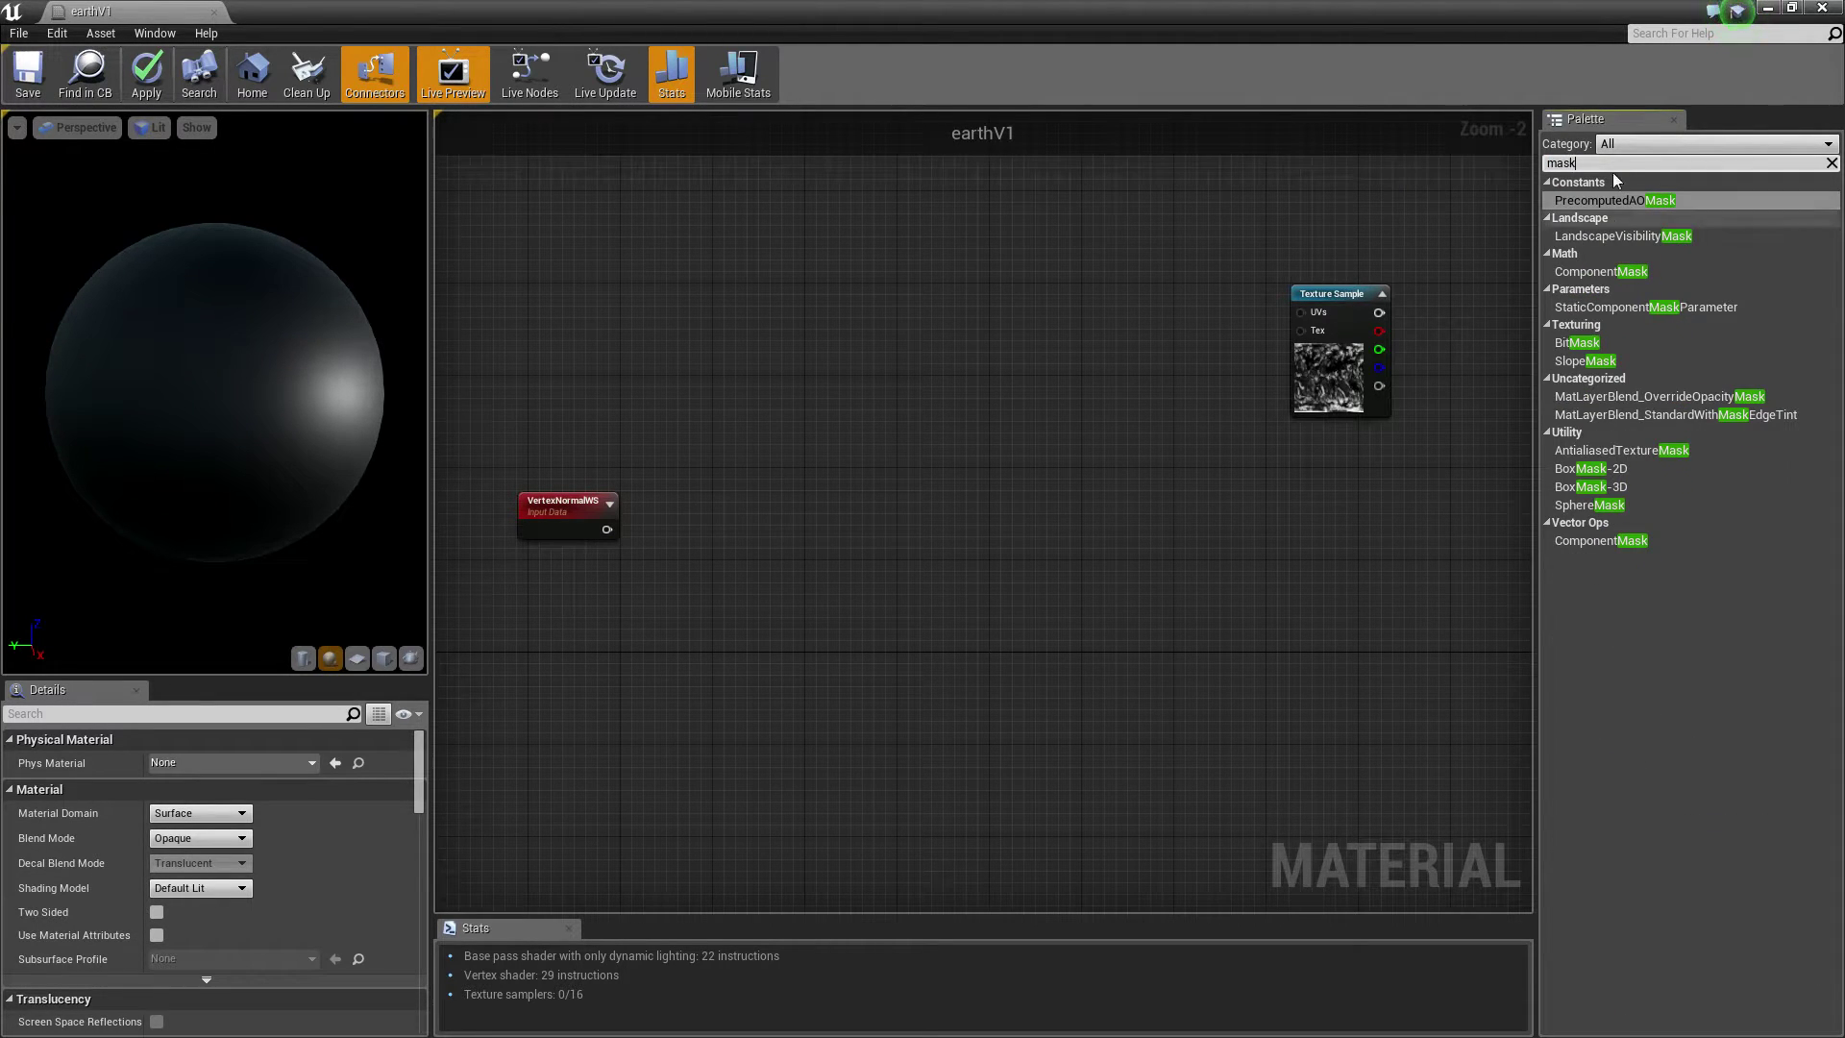
{"action": "left_click", "coordinate": [1650, 269]}
{"action": "left_click_drag", "start_coordinate": [931, 579], "coordinate": [720, 521]}
{"action": "left_click_drag", "start_coordinate": [607, 530], "coordinate": [715, 554]}
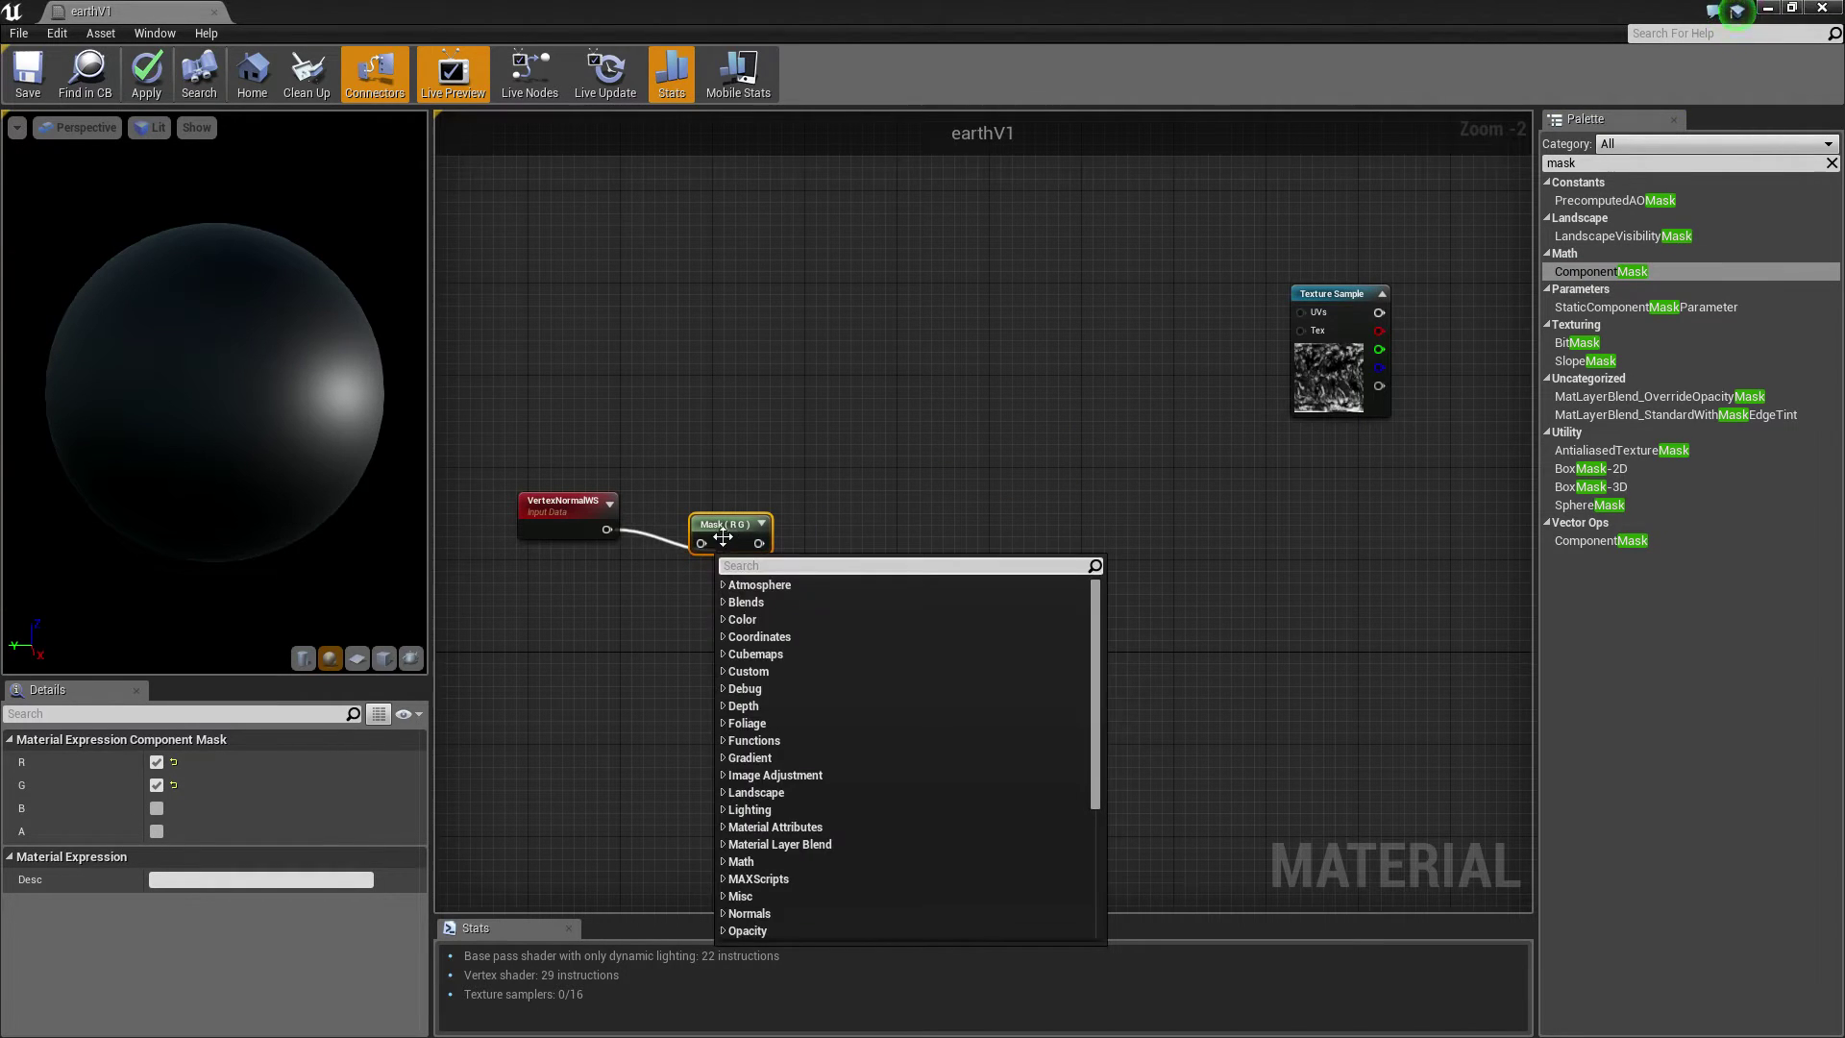
{"action": "left_click_drag", "start_coordinate": [606, 529], "coordinate": [699, 543]}
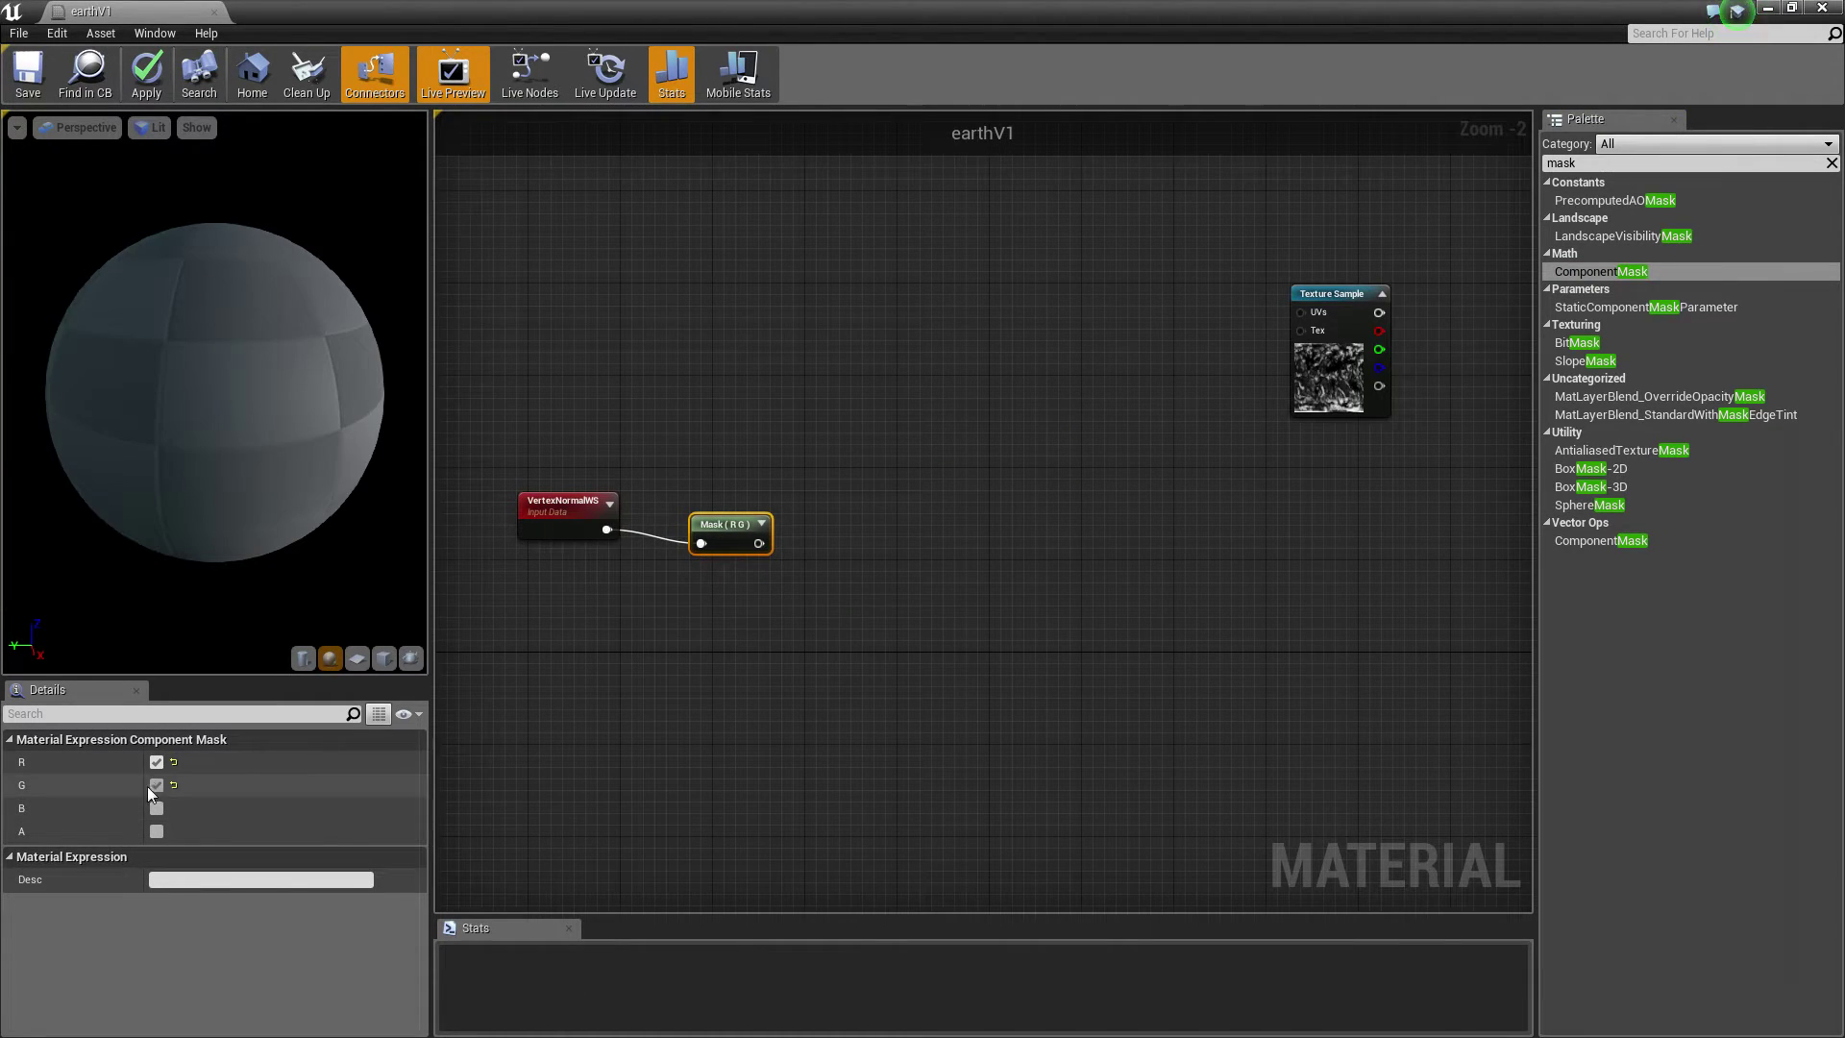
{"action": "left_click", "coordinate": [157, 762]}
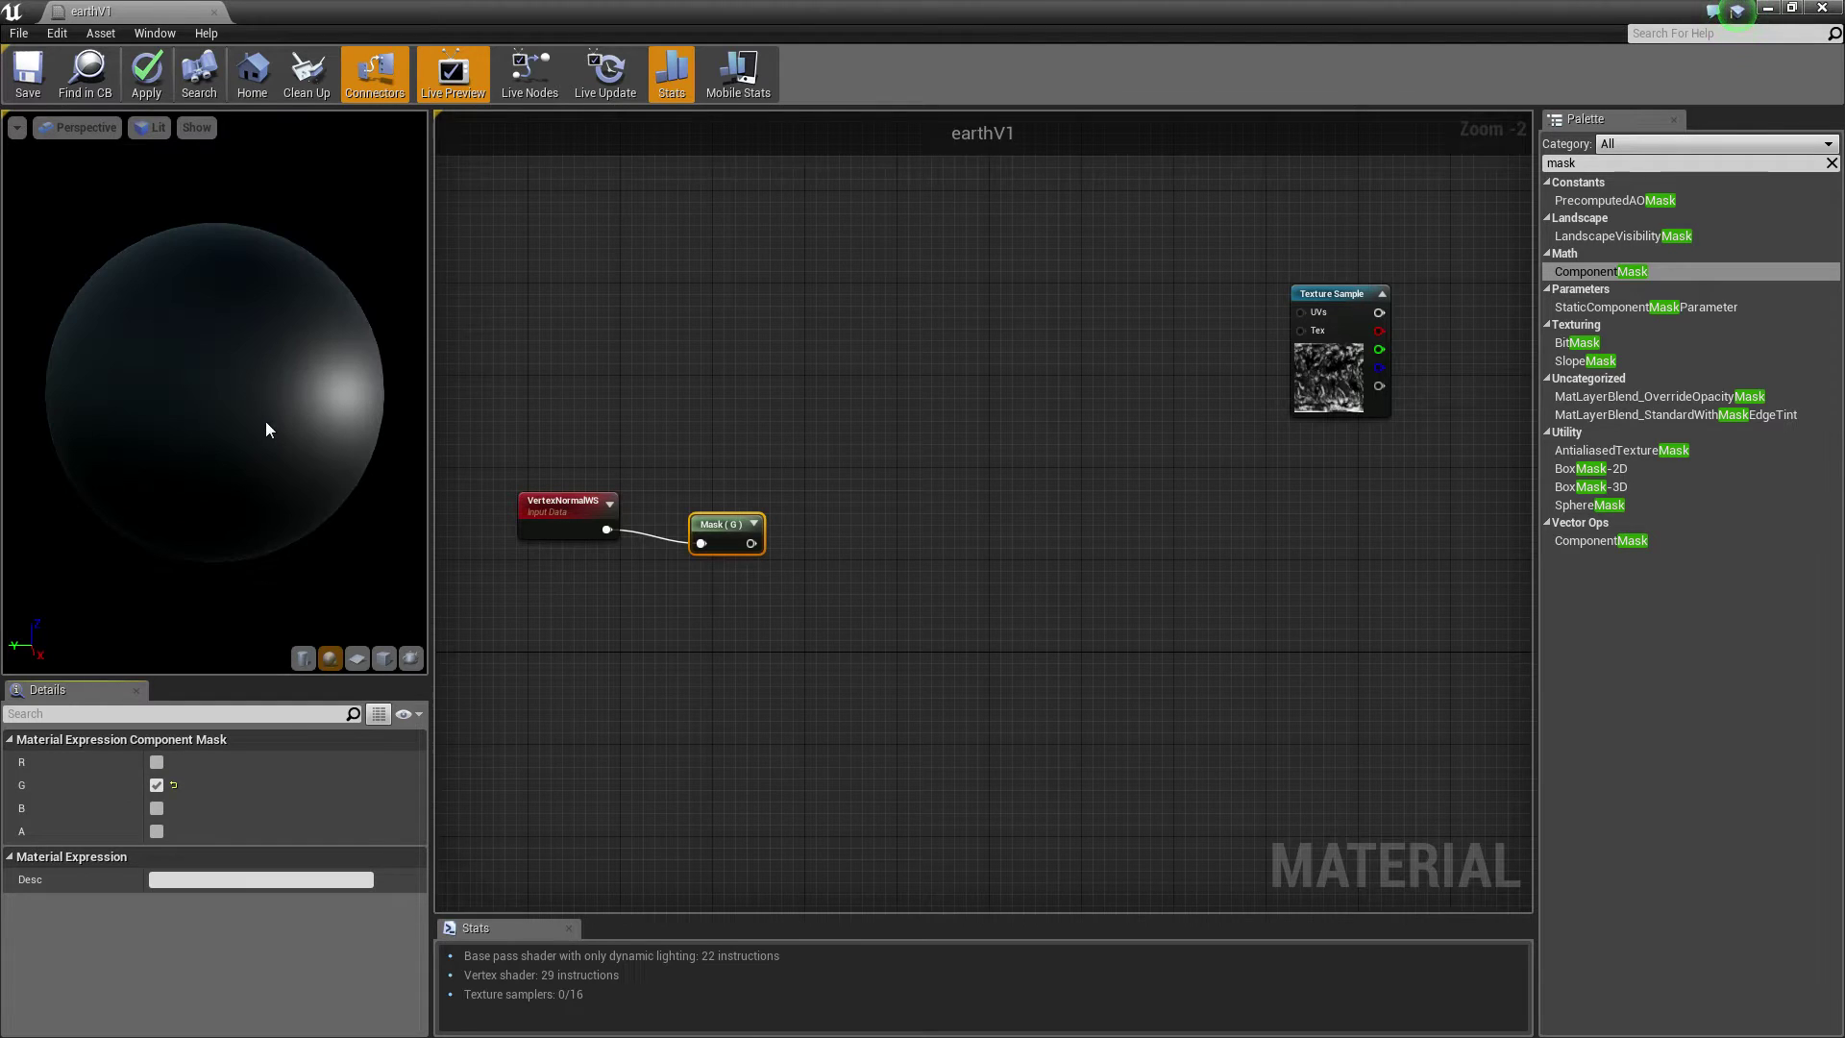
{"action": "right_click", "coordinate": [716, 520]}
{"action": "left_click", "coordinate": [742, 528]}
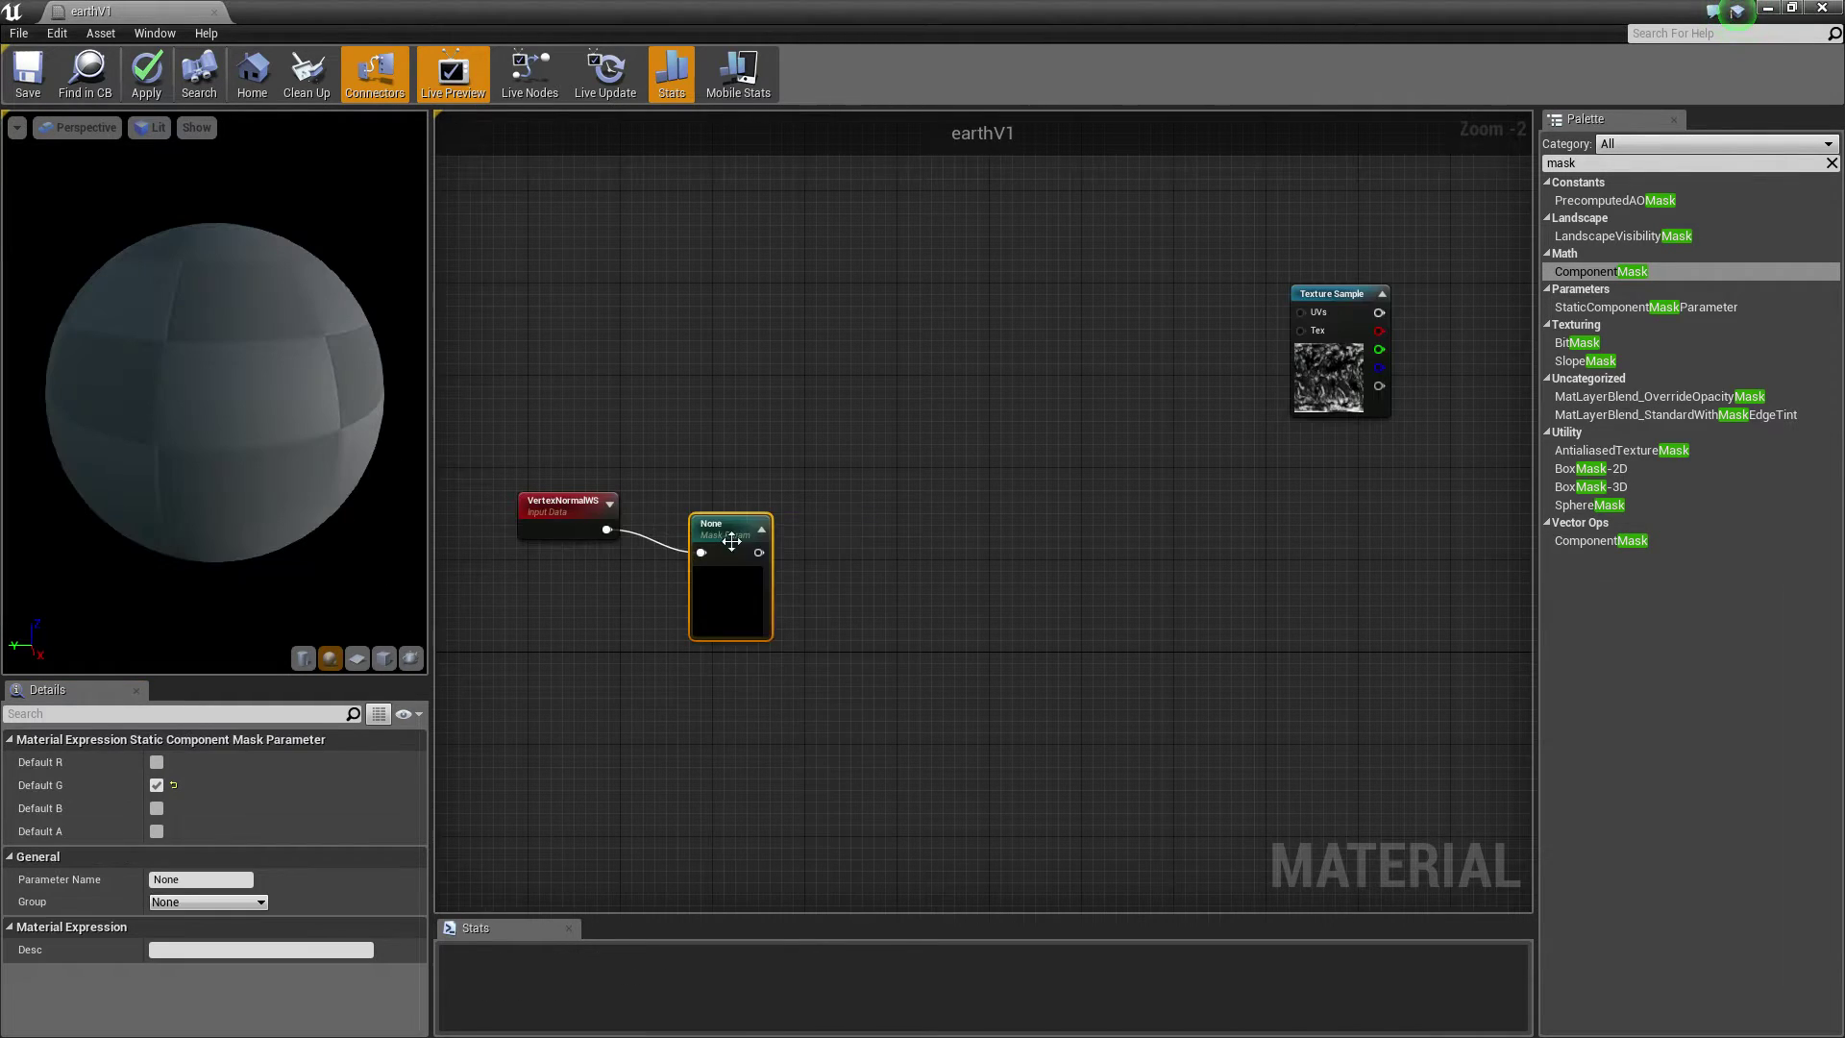
{"action": "key", "text": "ctrl+z"}
Enable realtime preview on the G mask, start previewing it, and inspect its gradient on the preview sphere.
{"action": "right_click", "coordinate": [723, 526]}
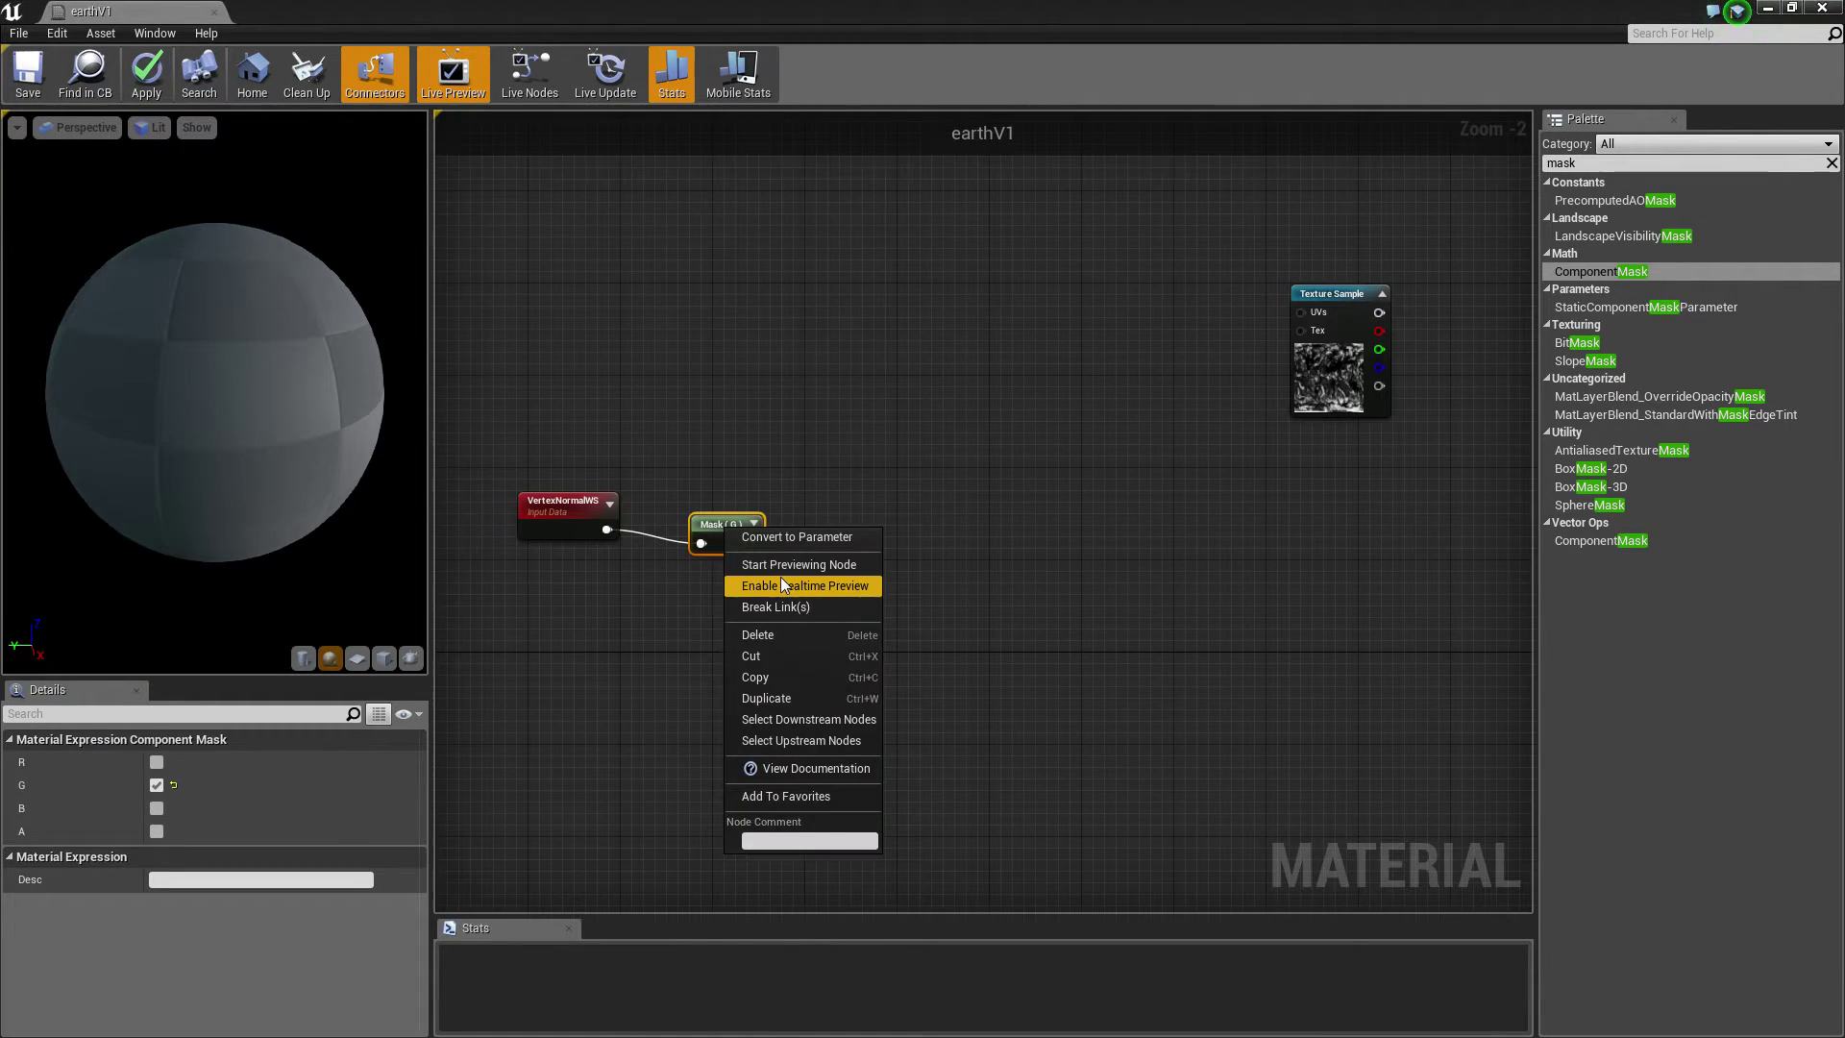
{"action": "left_click", "coordinate": [780, 575]}
{"action": "right_click", "coordinate": [732, 531]}
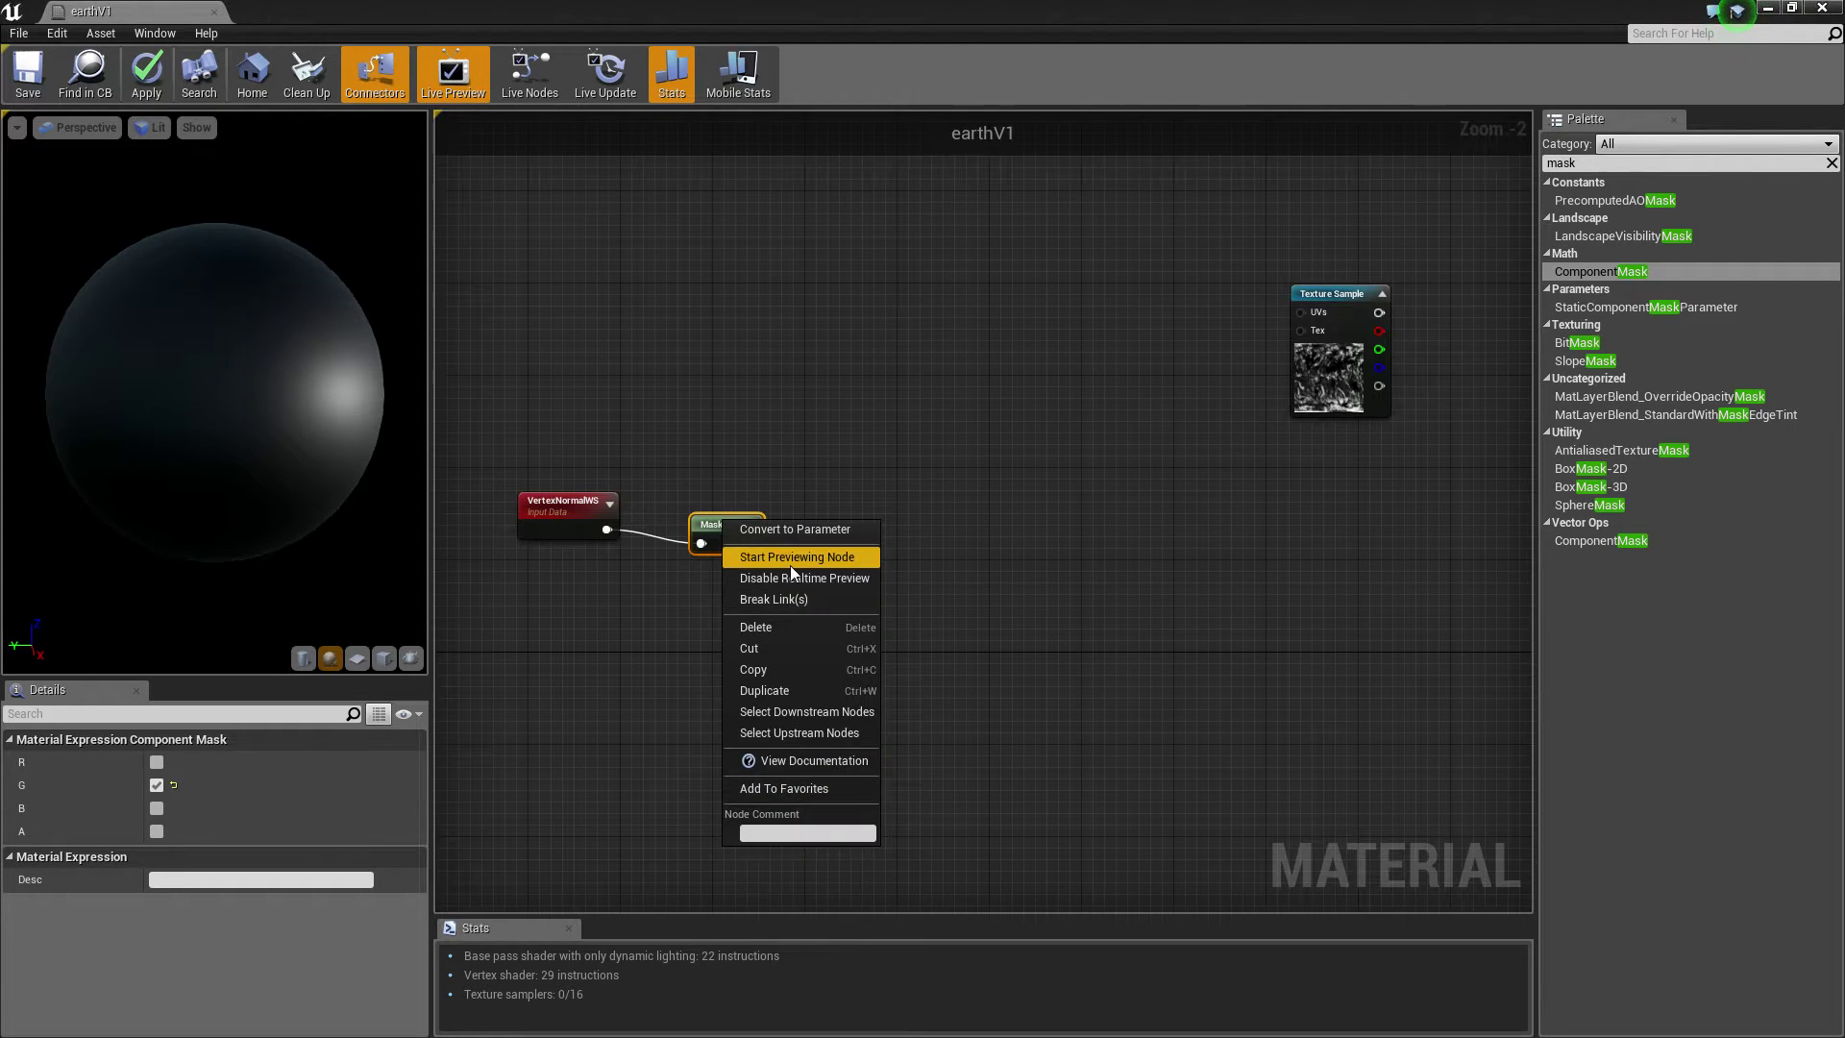
{"action": "left_click", "coordinate": [788, 553]}
{"action": "mouse_move", "coordinate": [284, 400]}
{"action": "left_mouse_down"}
{"action": "mouse_move", "coordinate": [380, 413]}
{"action": "mouse_move", "coordinate": [192, 408]}
{"action": "mouse_move", "coordinate": [283, 400]}
{"action": "left_mouse_up"}
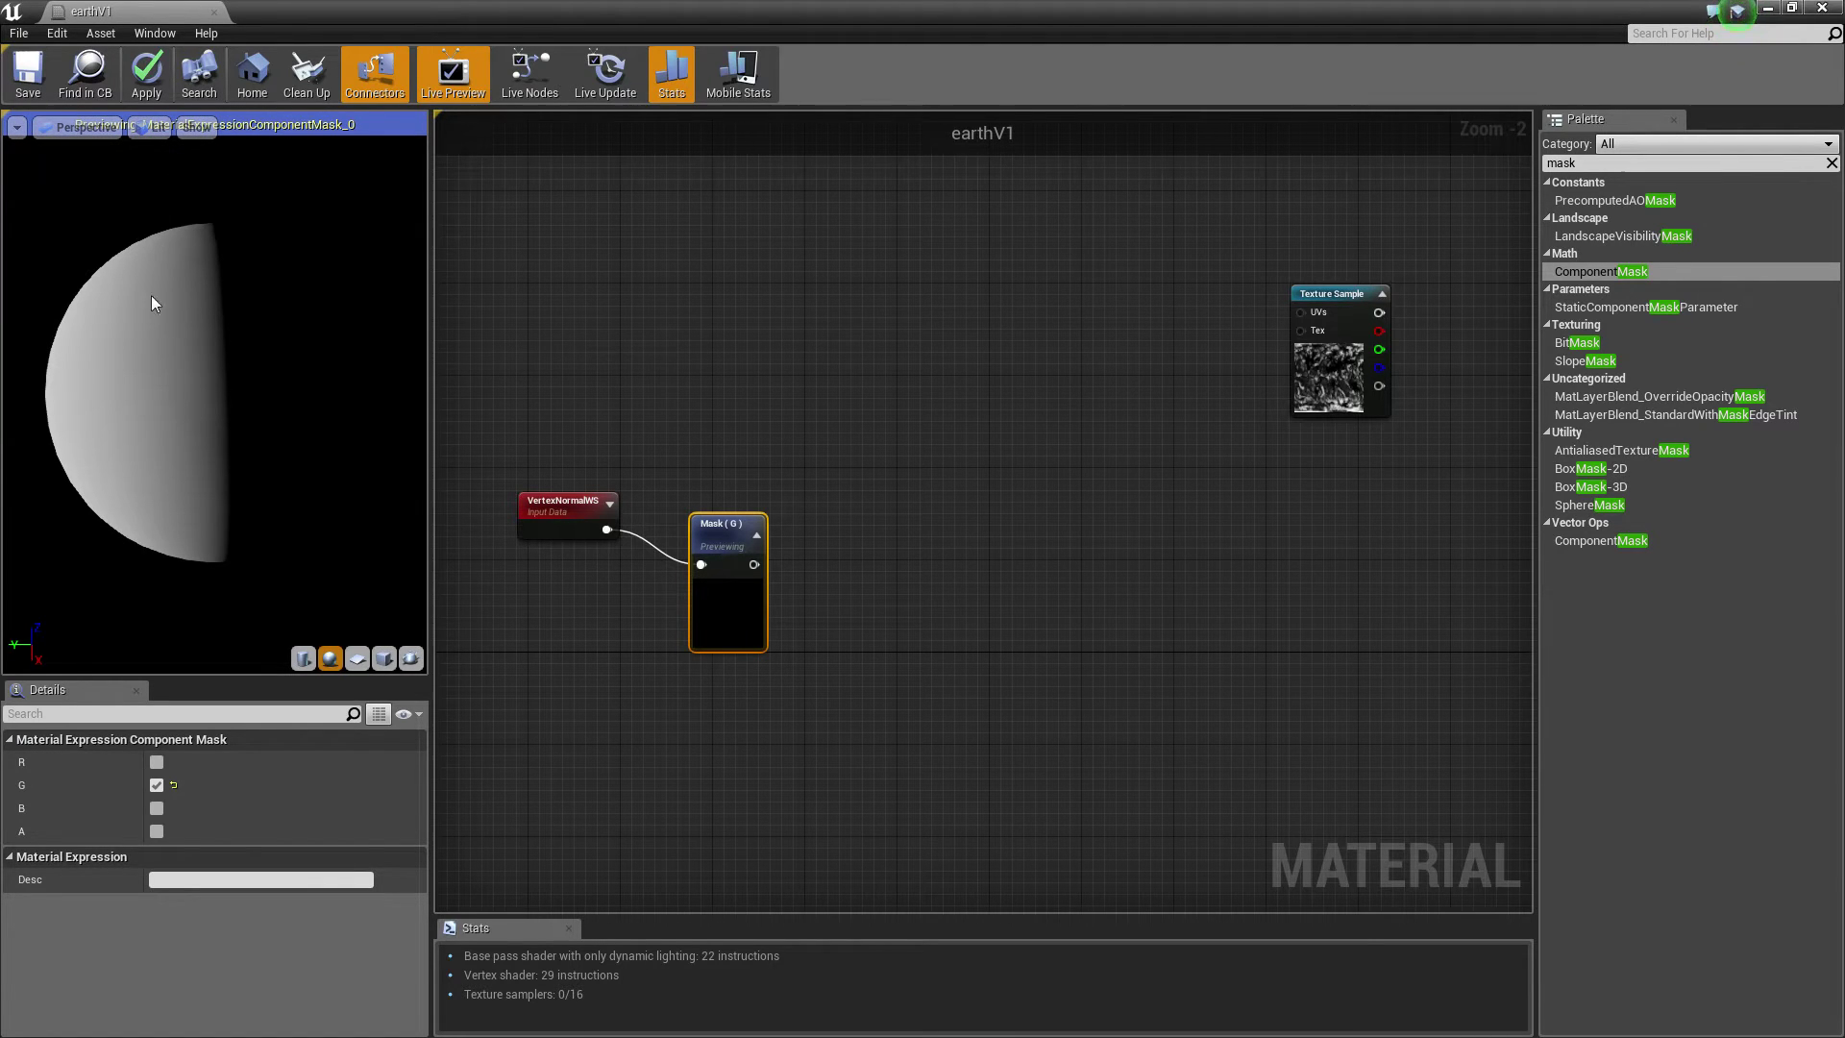
{"action": "left_click_drag", "start_coordinate": [192, 440], "coordinate": [238, 284]}
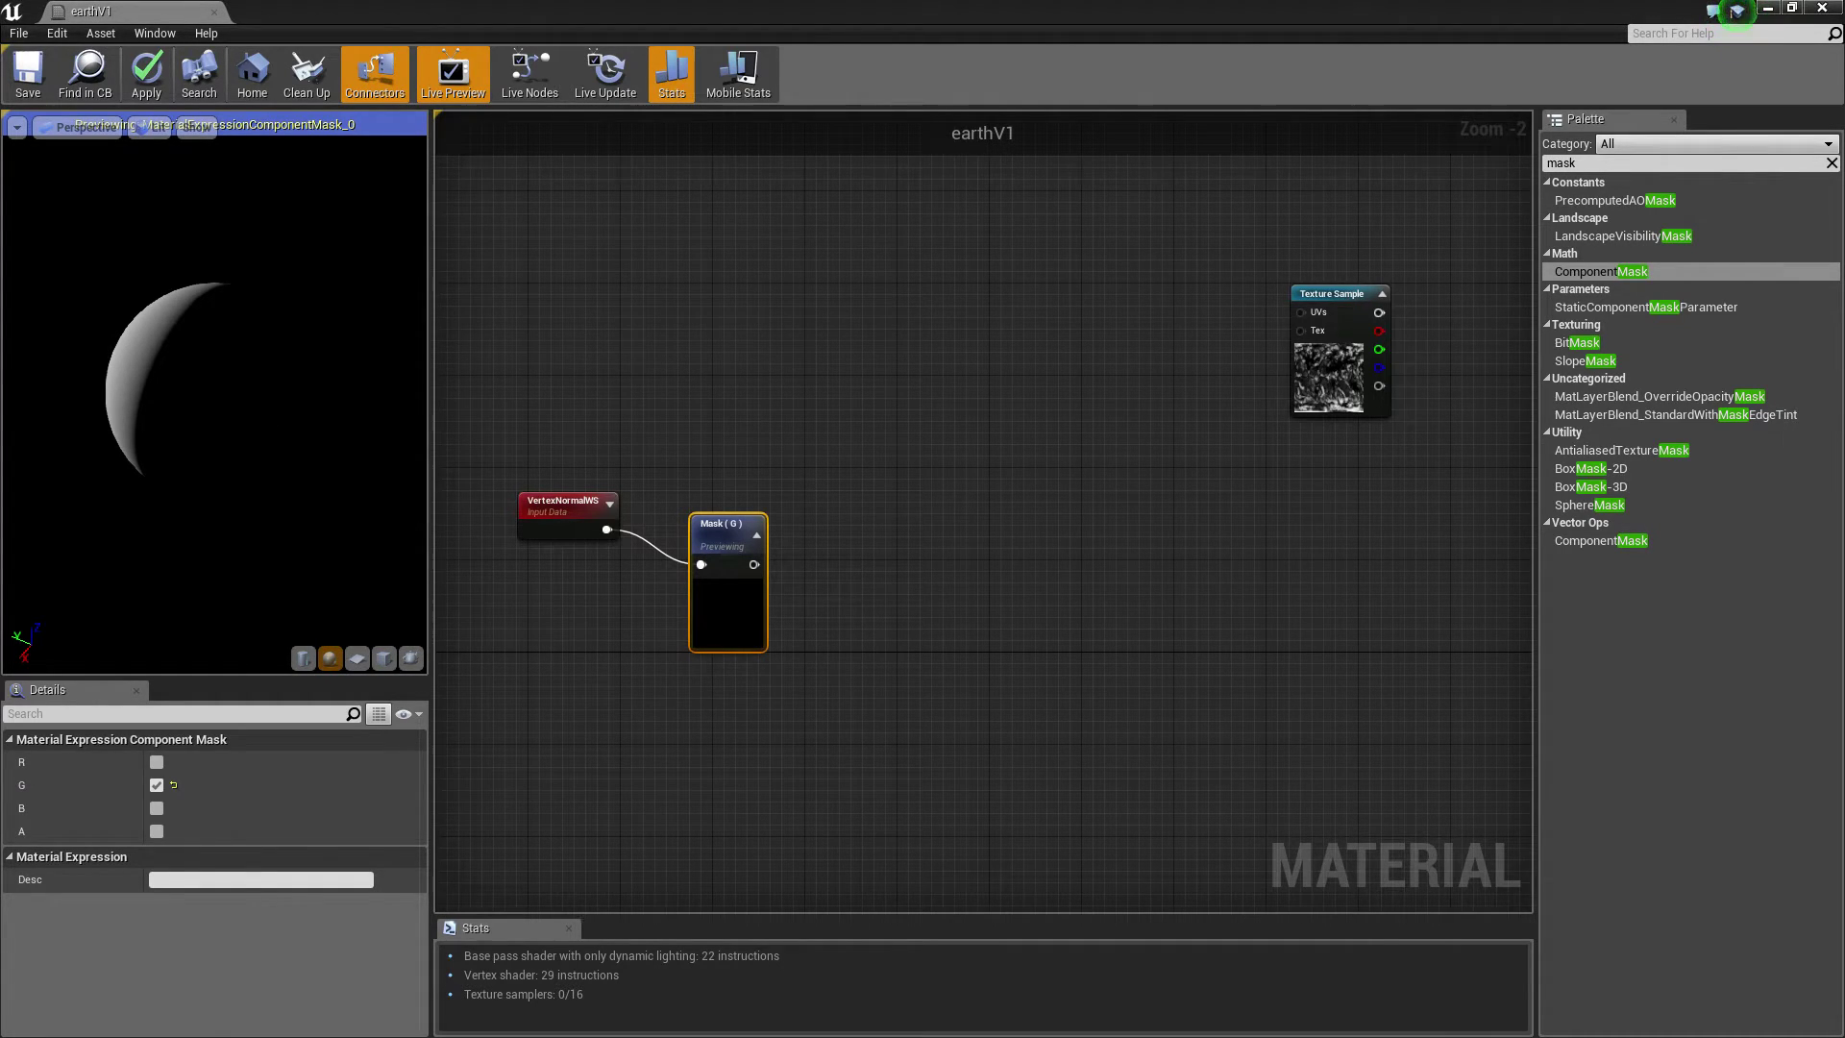
Place an Add node beside the mask, feed the mask into its A input, and set Const A to 0.5.
{"action": "left_click", "coordinate": [893, 546]}
{"action": "key", "text": "a"}
{"action": "left_click", "coordinate": [787, 580]}
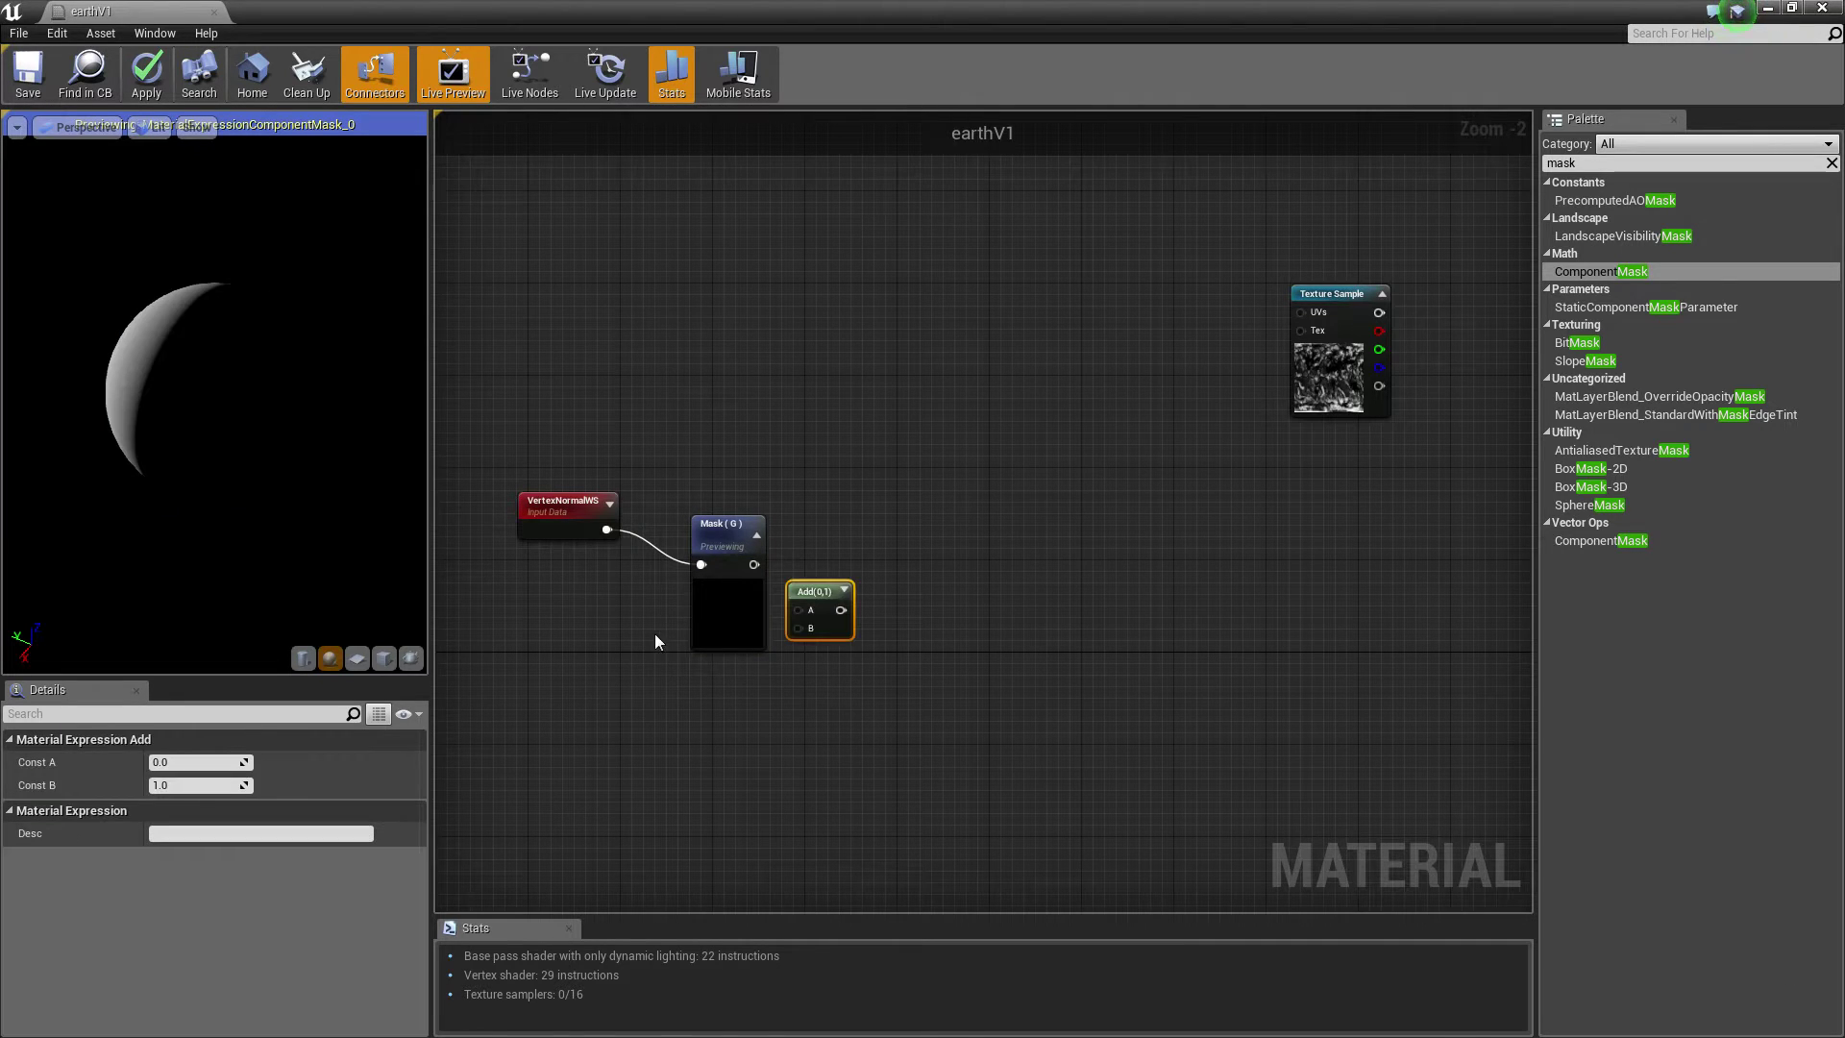
{"action": "left_click_drag", "start_coordinate": [806, 594], "coordinate": [828, 519]}
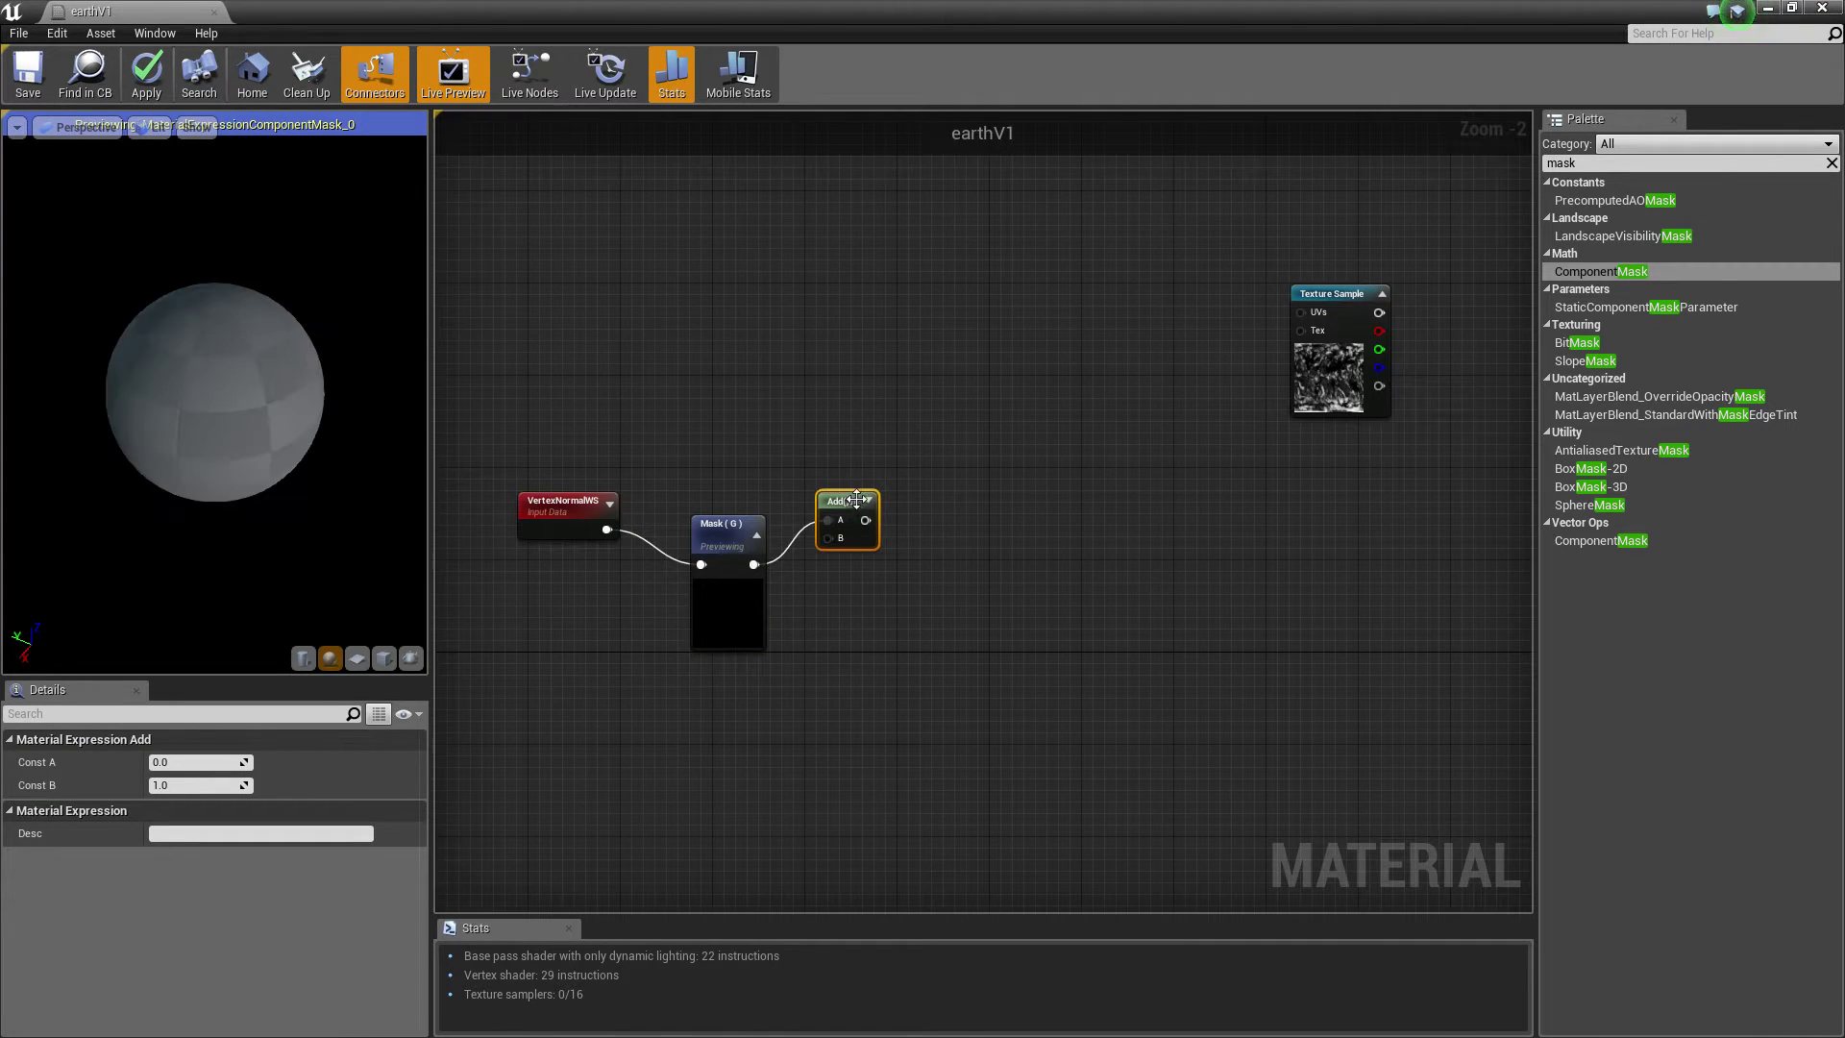
{"action": "scroll", "coordinate": [828, 577], "scroll_direction": "up", "scroll_amount": 1}
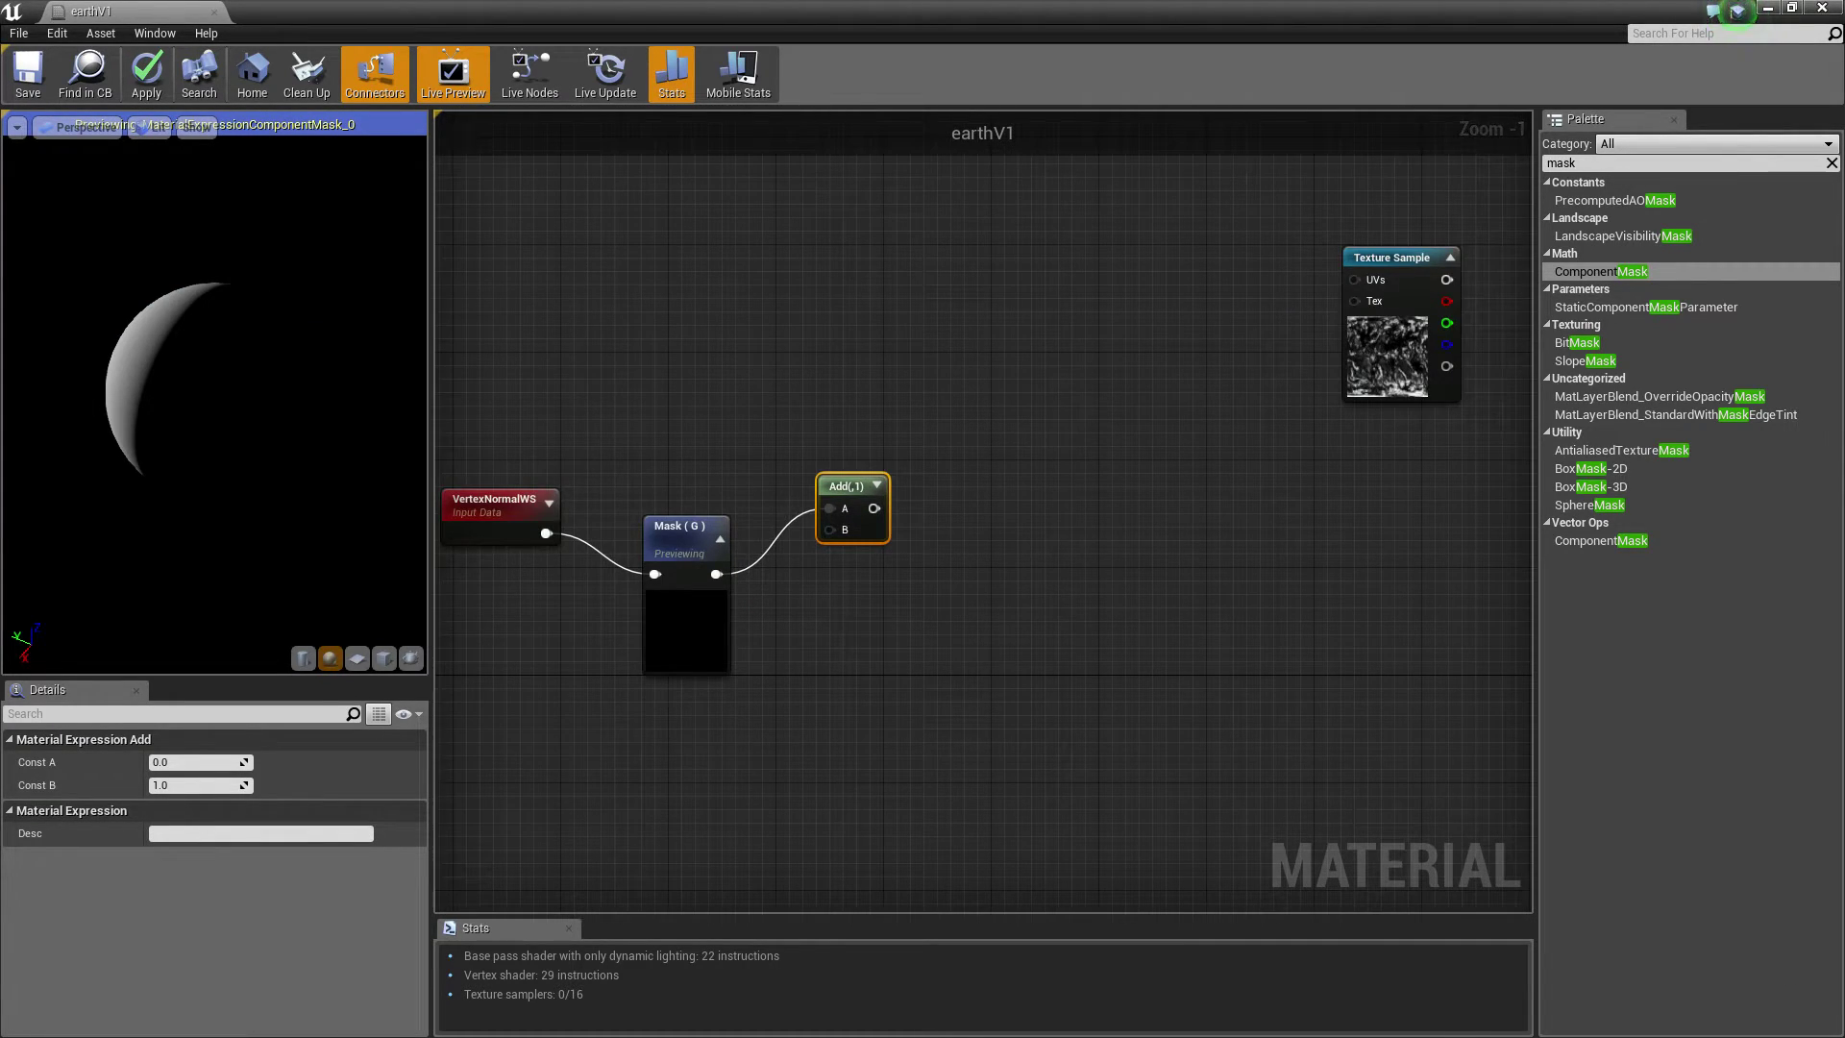
{"action": "left_click", "coordinate": [197, 764]}
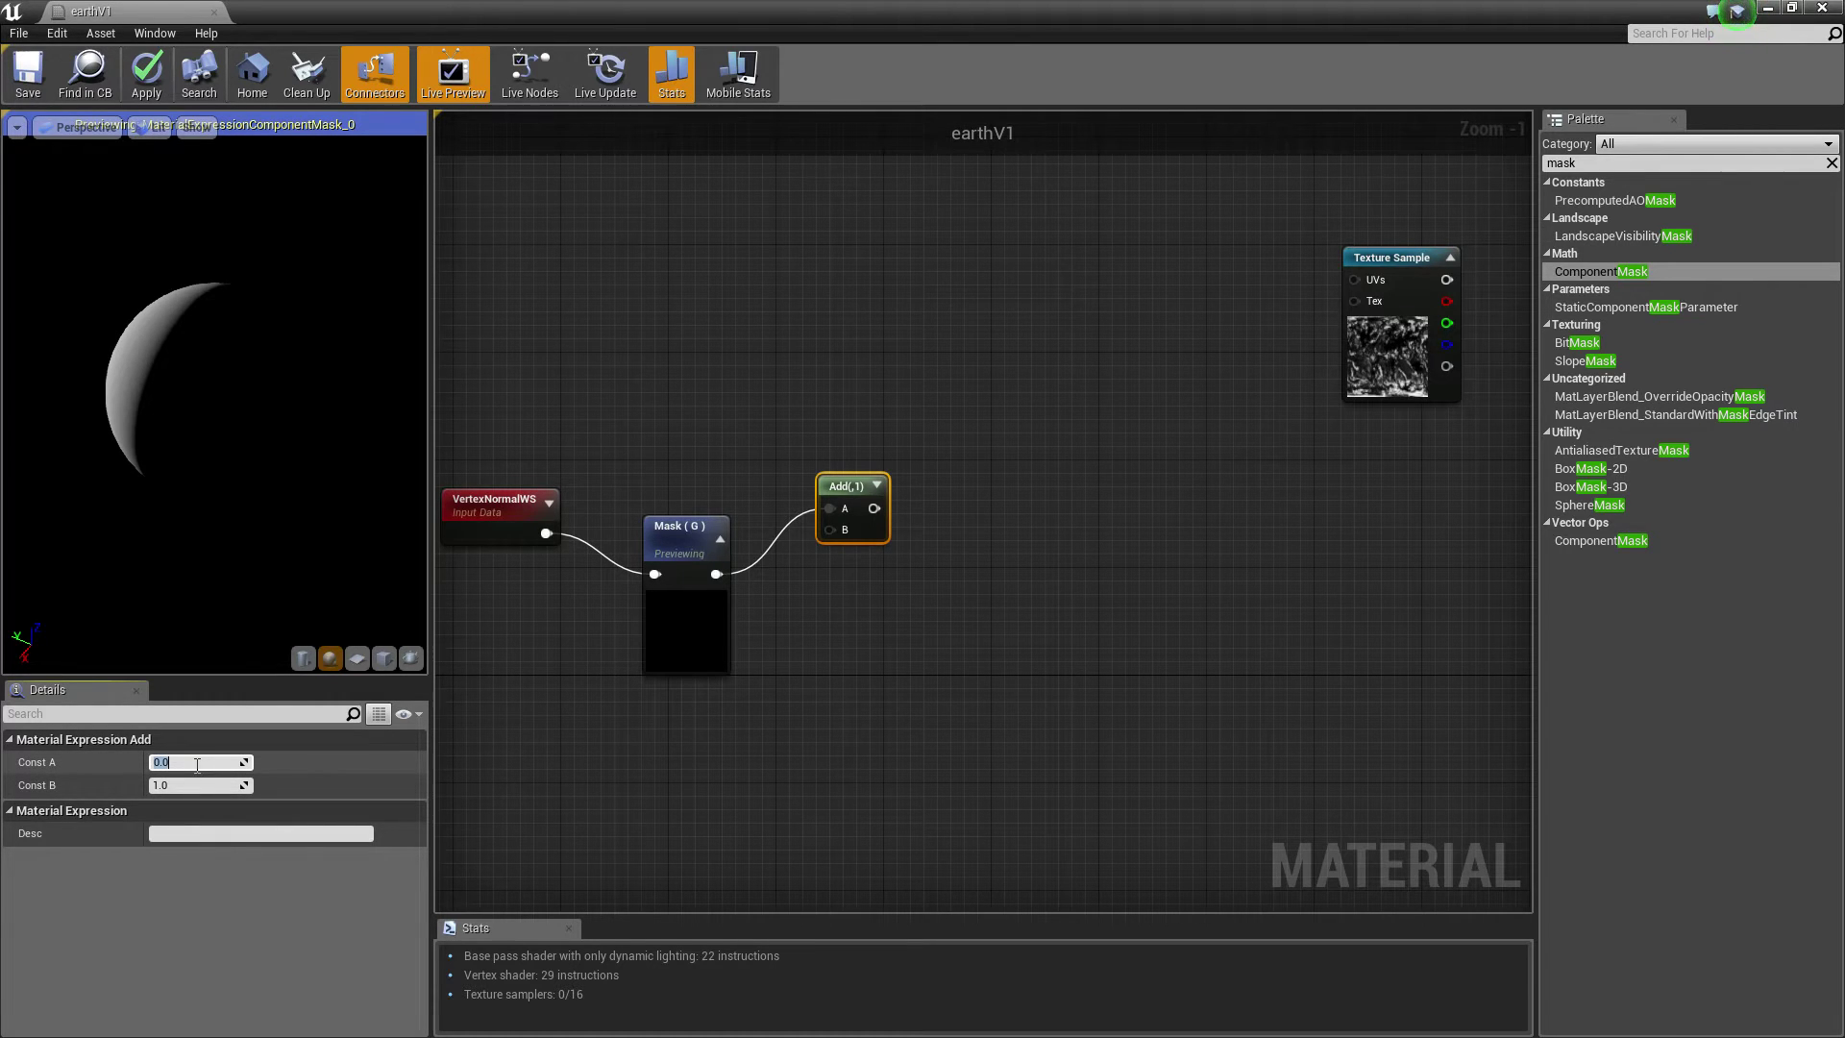
{"action": "type", "text": ".5"}
{"action": "key", "text": "Return"}
Preview the Add node on the sphere and shift the node slightly away from the mask.
{"action": "right_click", "coordinate": [841, 477]}
{"action": "left_click", "coordinate": [904, 491]}
{"action": "mouse_move", "coordinate": [171, 329]}
{"action": "left_mouse_down"}
{"action": "mouse_move", "coordinate": [250, 329]}
{"action": "mouse_move", "coordinate": [223, 435]}
{"action": "mouse_move", "coordinate": [203, 349]}
{"action": "left_mouse_up"}
{"action": "left_click_drag", "start_coordinate": [844, 500], "coordinate": [873, 500]}
{"action": "left_click", "coordinate": [1054, 515]}
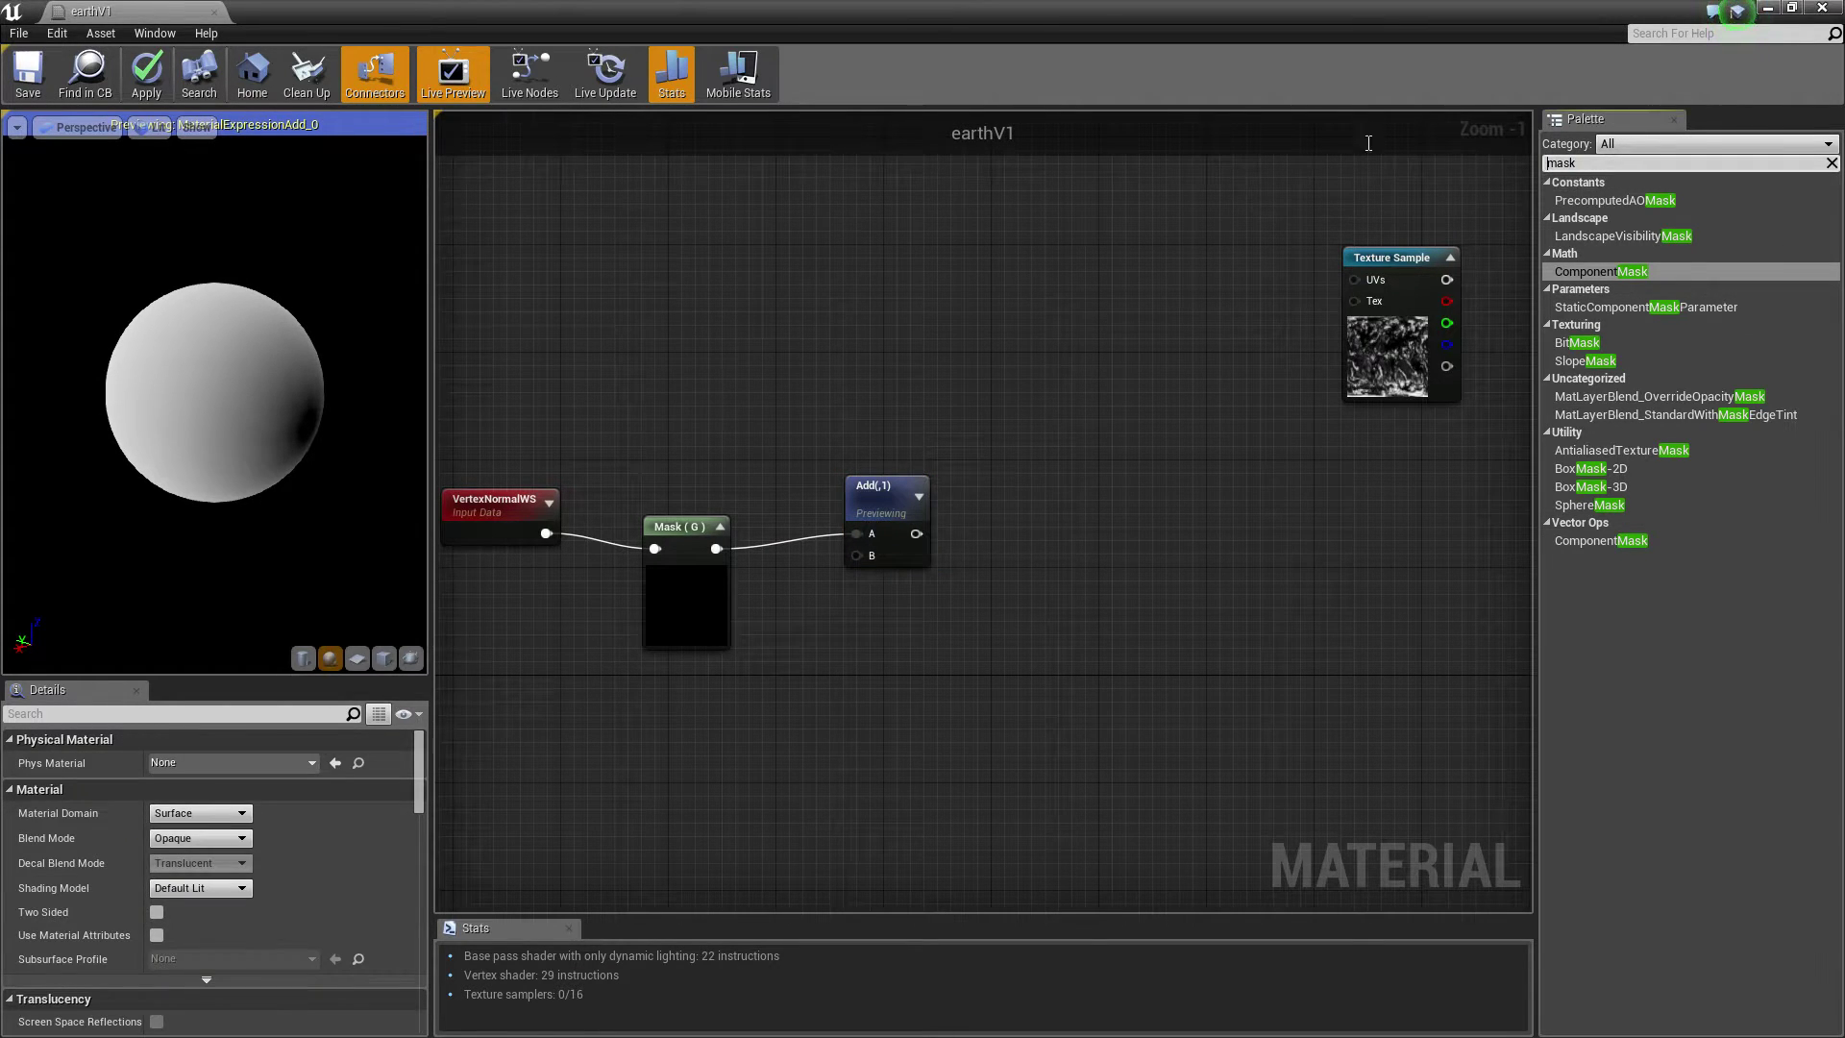
Add a CheapContrast node and connect the Add output to its In input.
{"action": "key", "text": "BackSpace"}
{"action": "key", "text": "BackSpace"}
{"action": "key", "text": "BackSpace"}
{"action": "key", "text": "BackSpace"}
{"action": "type", "text": "chea"}
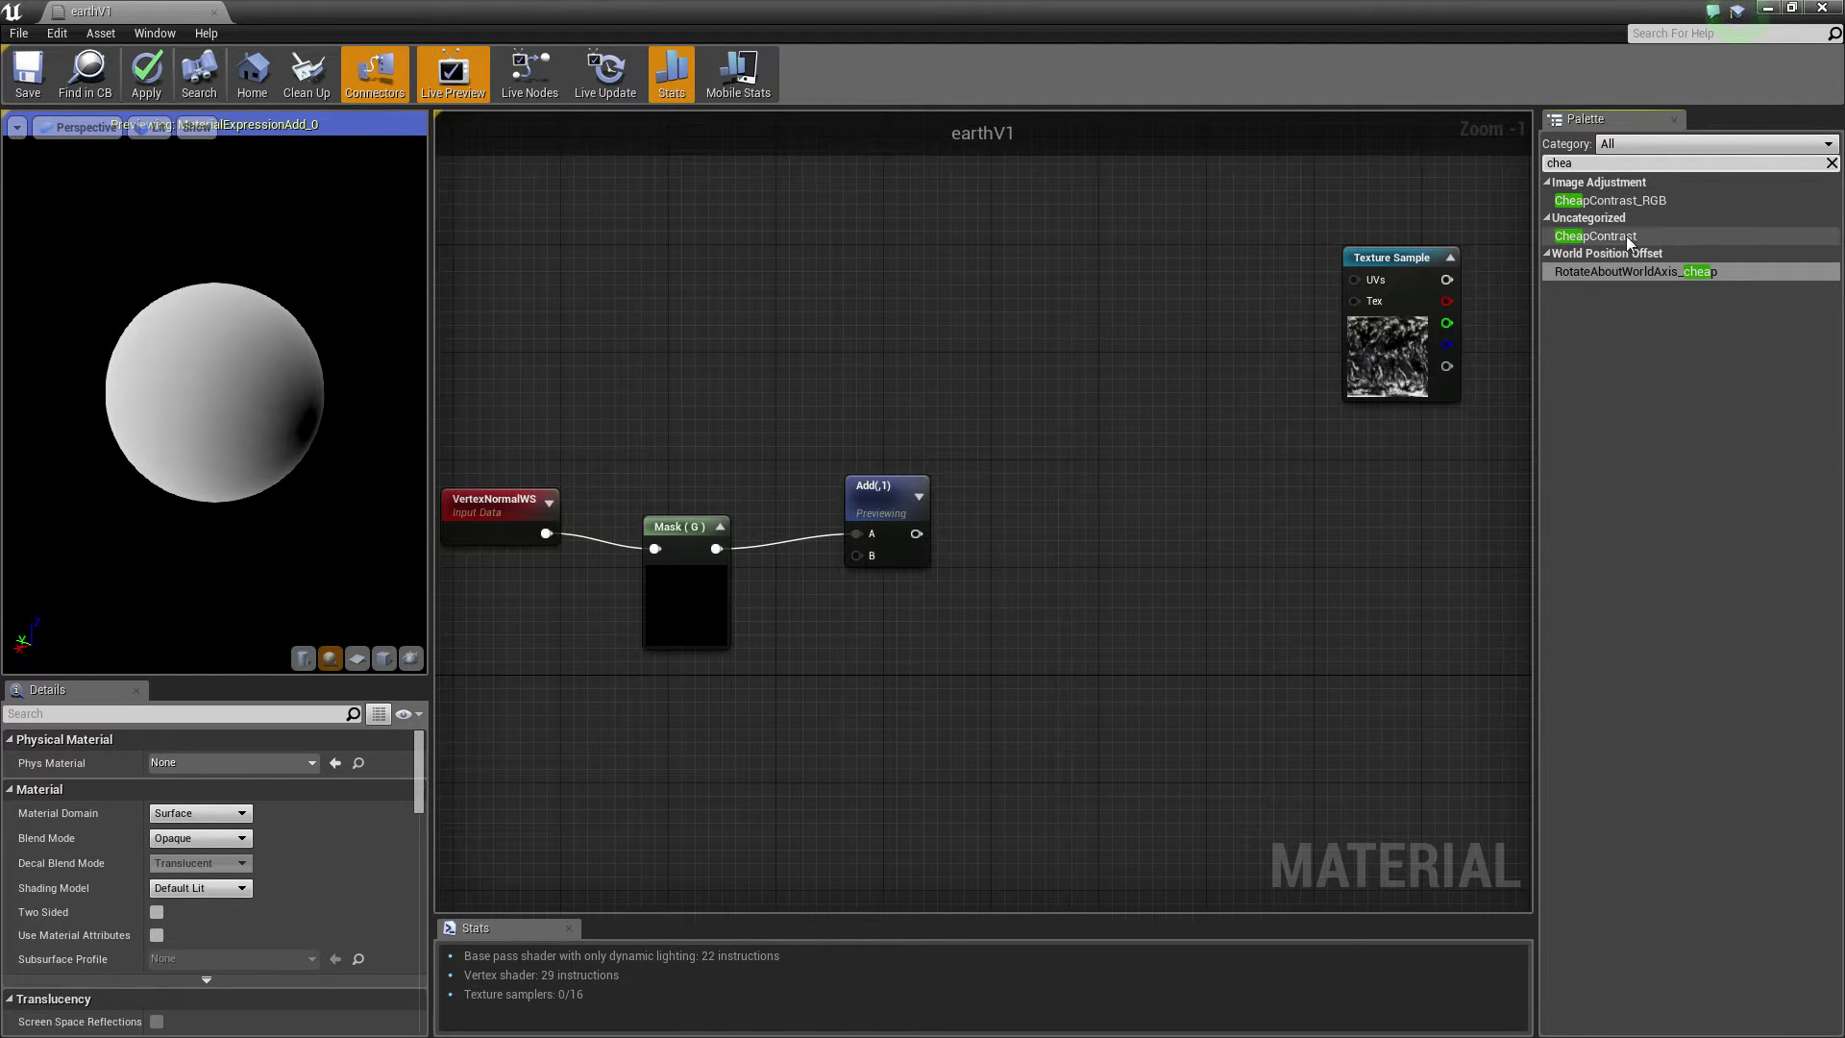
{"action": "left_click_drag", "start_coordinate": [1626, 236], "coordinate": [1057, 461]}
{"action": "left_click_drag", "start_coordinate": [916, 535], "coordinate": [1064, 486]}
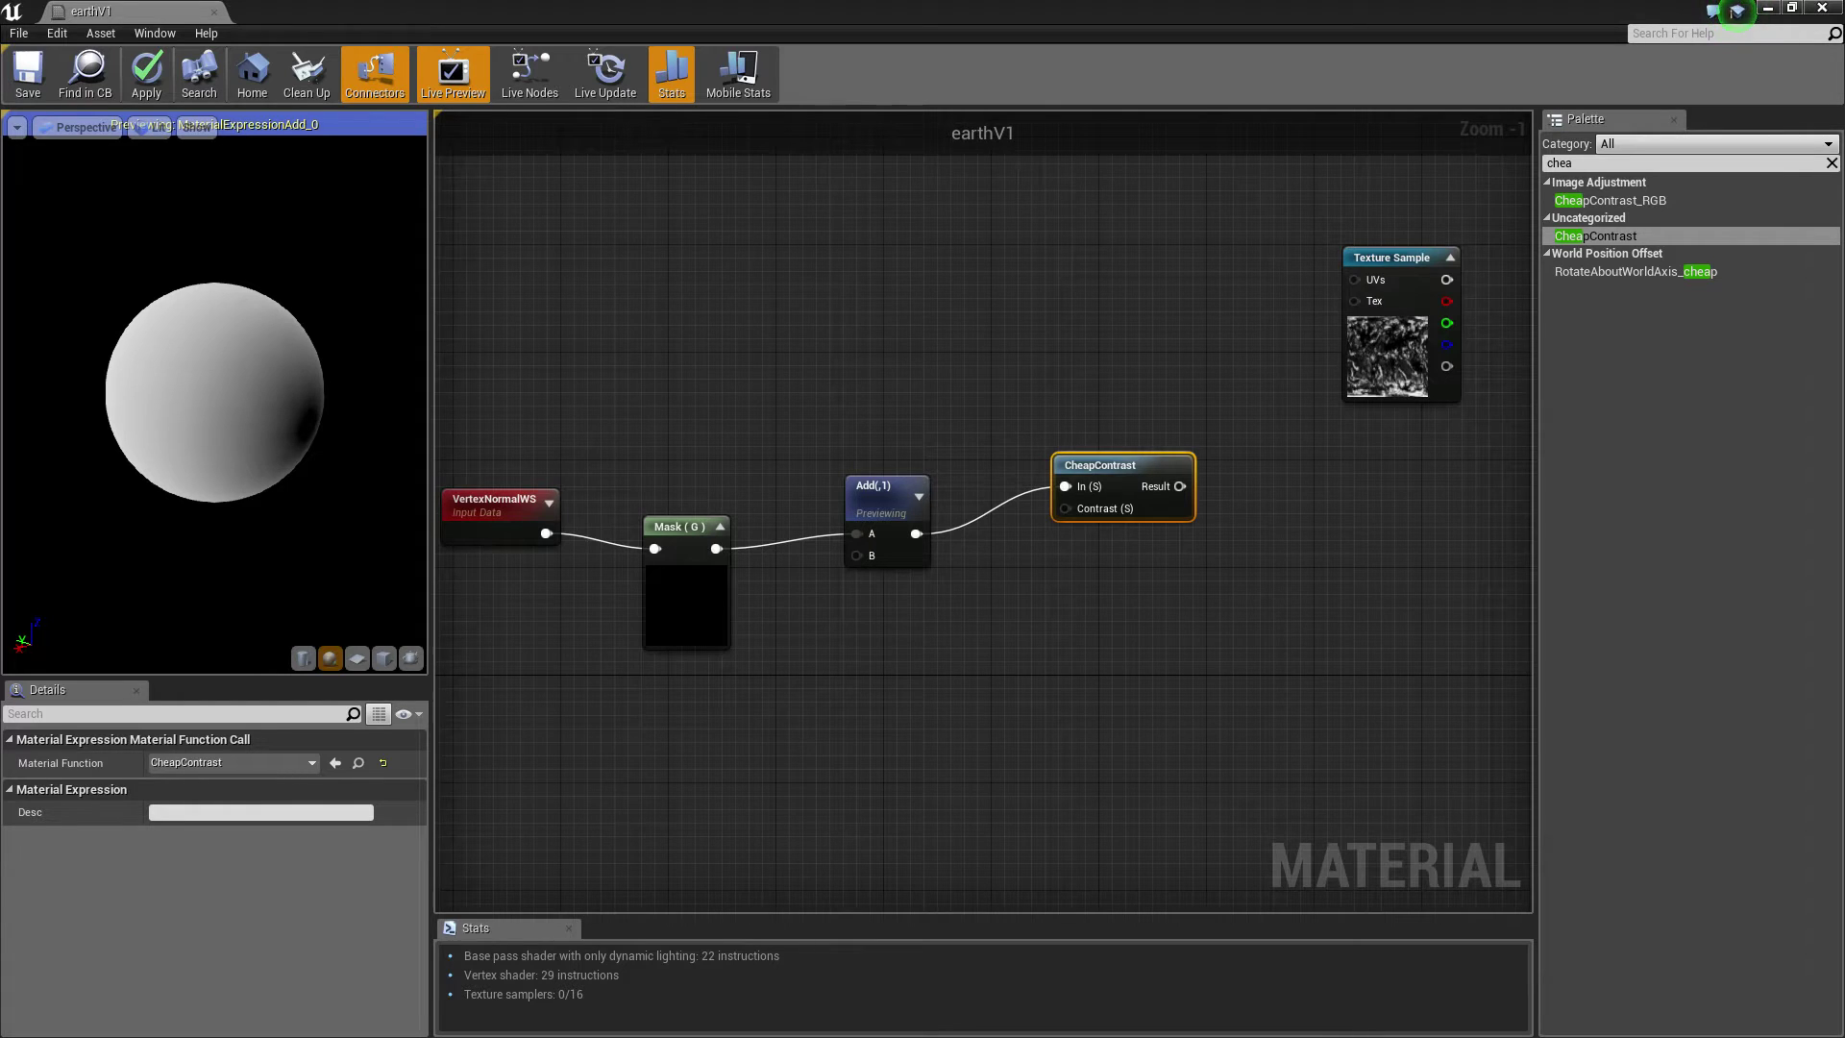
{"action": "left_click_drag", "start_coordinate": [1070, 468], "coordinate": [1037, 463]}
Feed a constant of 5 into CheapContrast's Contrast input and preview the CheapContrast node.
{"action": "left_click", "coordinate": [716, 726]}
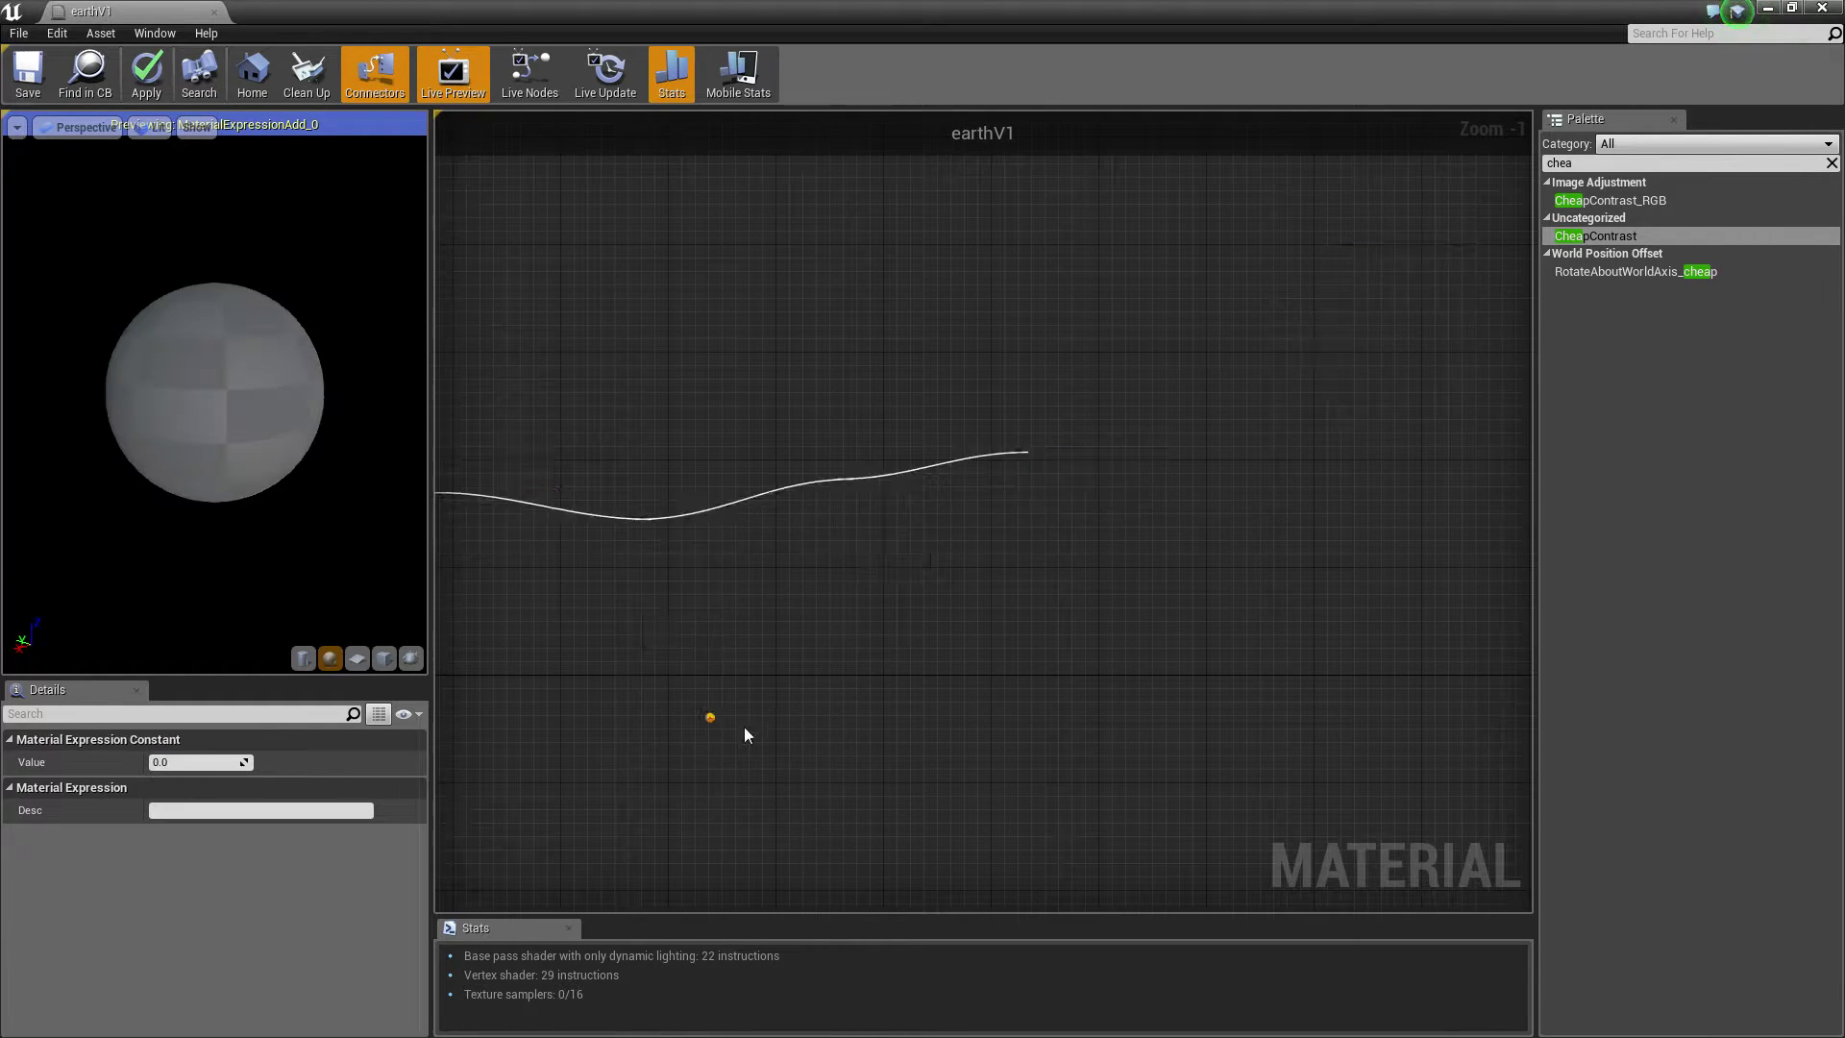
{"action": "left_click_drag", "start_coordinate": [738, 753], "coordinate": [1062, 508]}
{"action": "left_click", "coordinate": [191, 761]}
{"action": "type", "text": "5"}
{"action": "key", "text": "Return"}
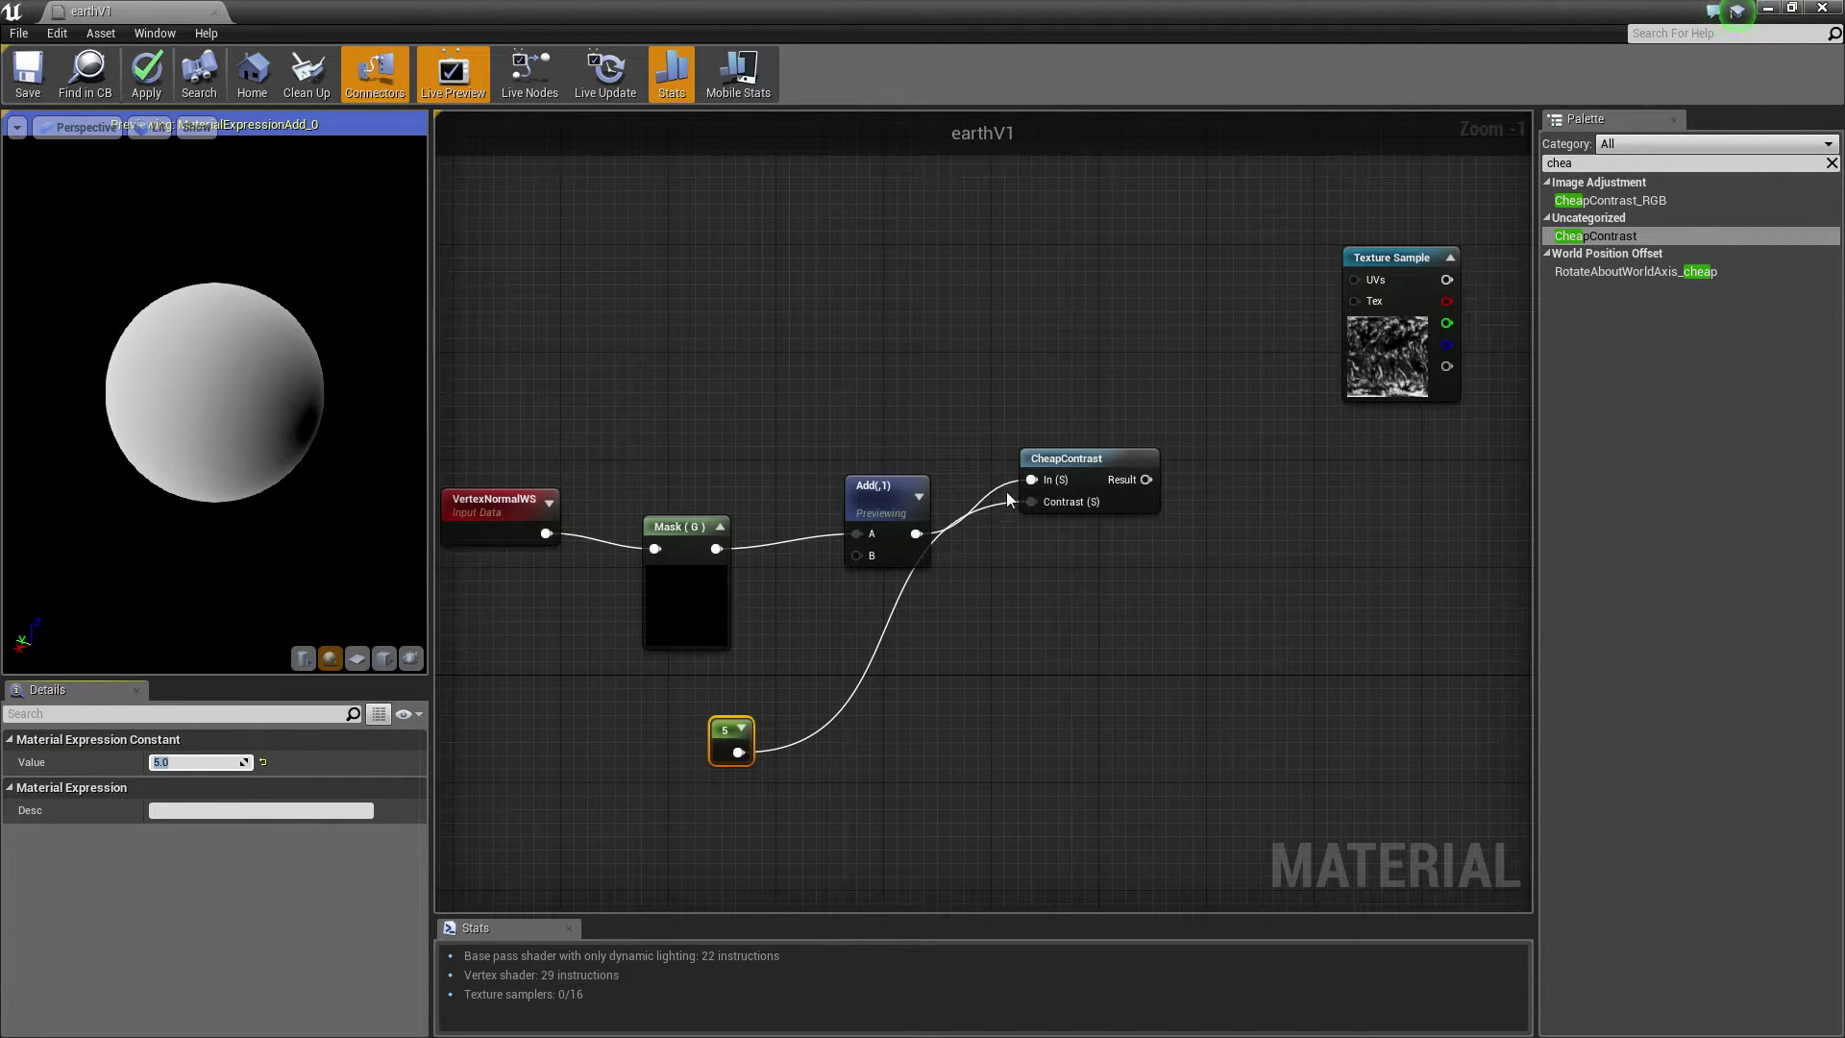
{"action": "right_click", "coordinate": [1077, 453]}
{"action": "left_click", "coordinate": [1096, 463]}
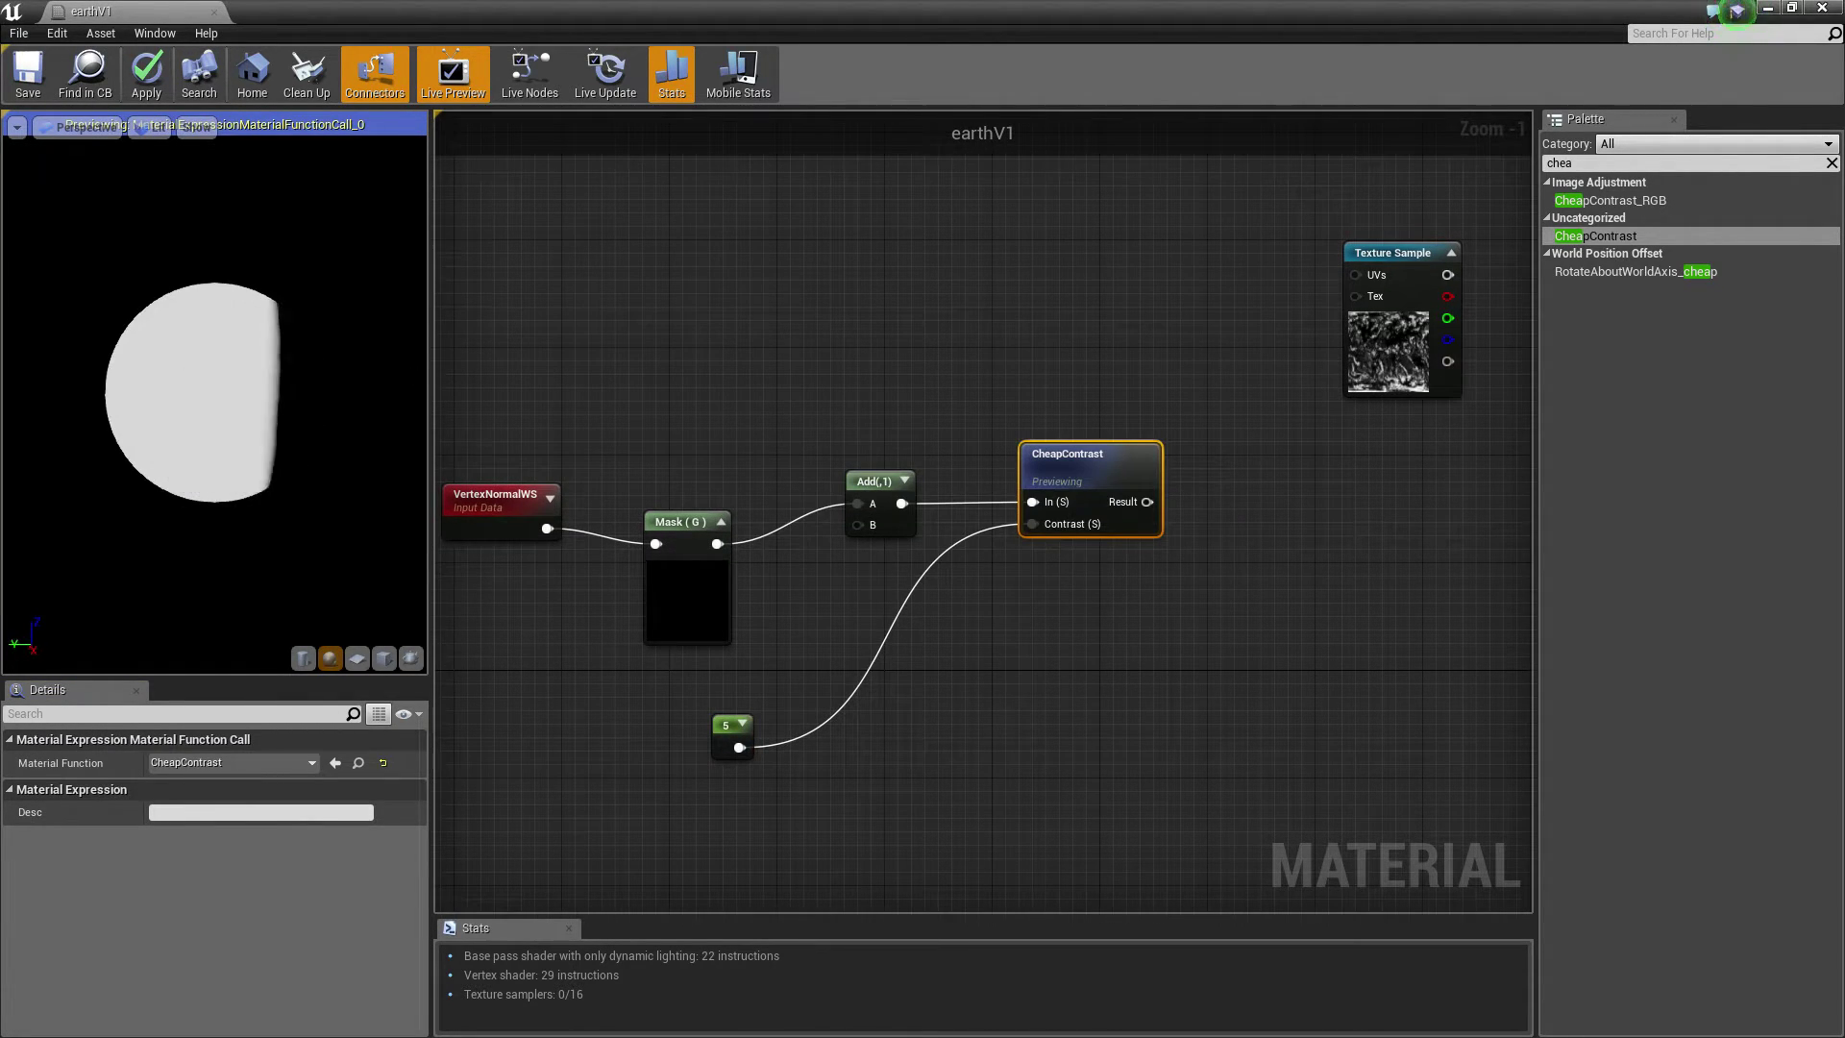
Shift the VertexNormalWS, Mask and Add nodes up and left to spread out the chain before CheapContrast.
{"action": "left_click_drag", "start_coordinate": [870, 478], "coordinate": [844, 439]}
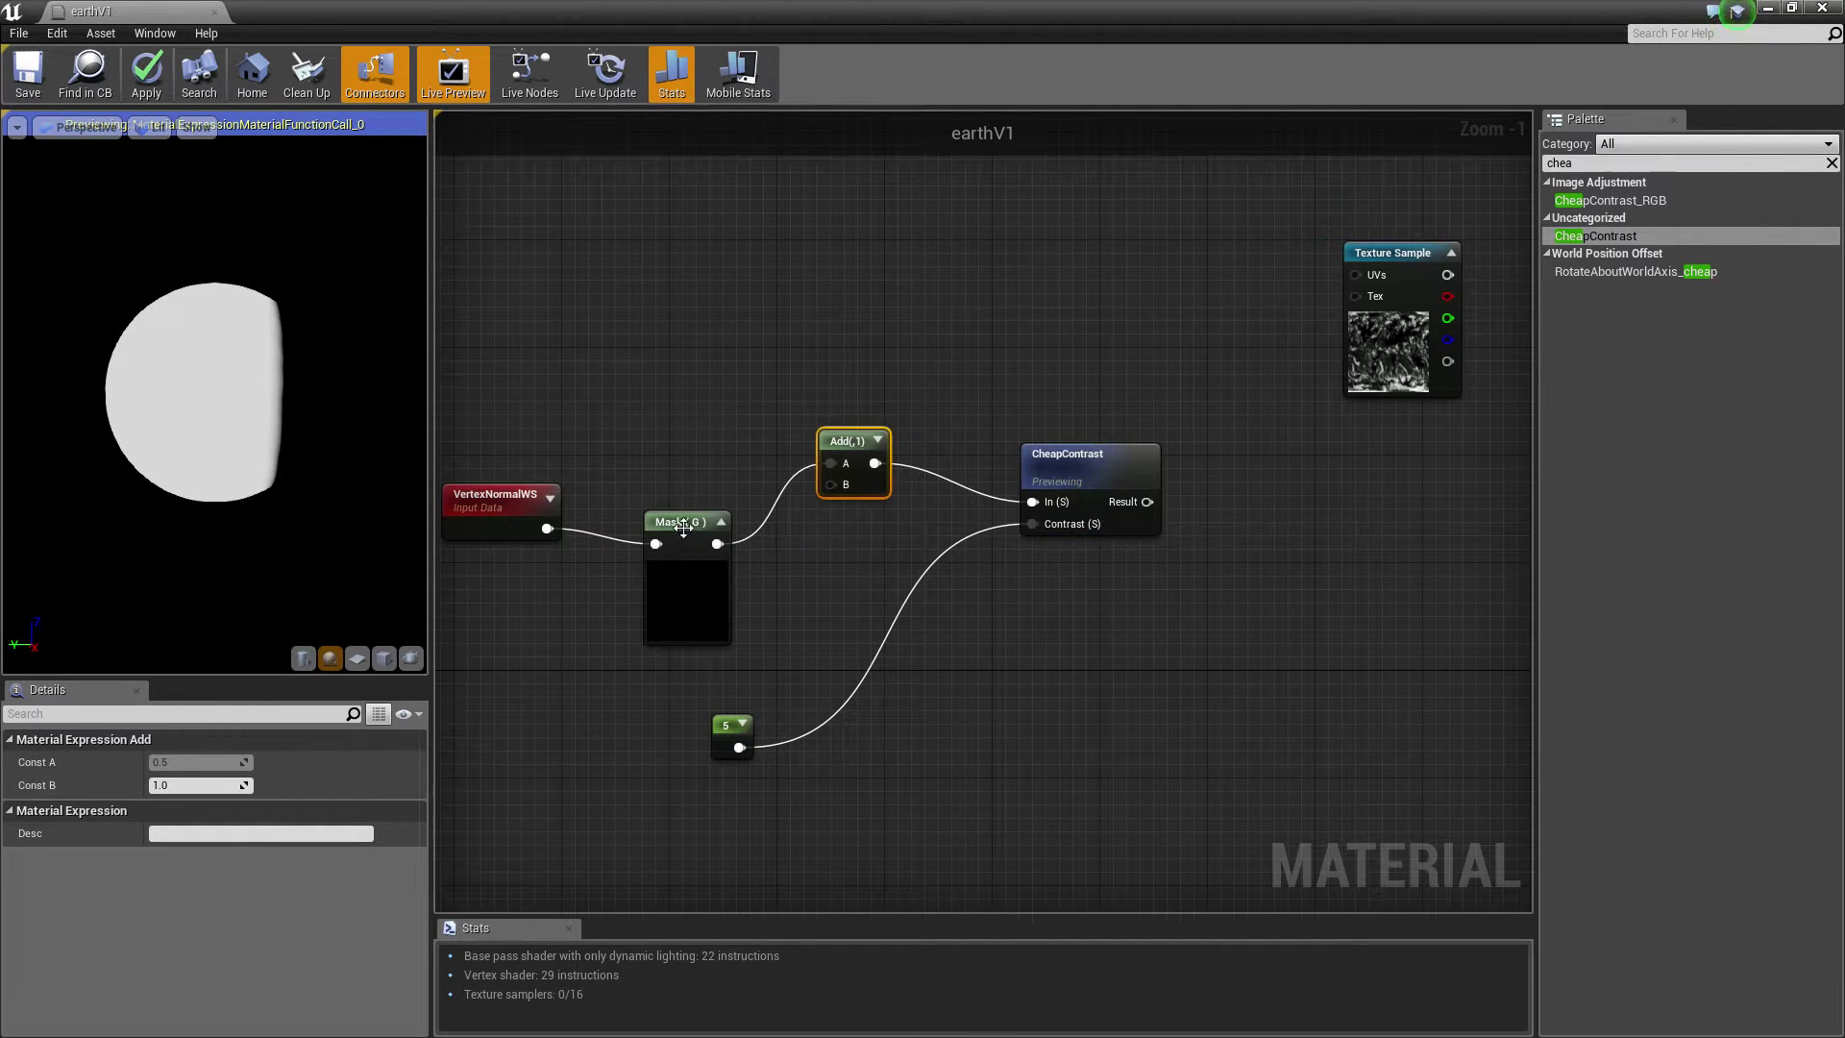
{"action": "left_click_drag", "start_coordinate": [683, 527], "coordinate": [629, 487]}
{"action": "left_click_drag", "start_coordinate": [486, 490], "coordinate": [416, 436]}
{"action": "left_click_drag", "start_coordinate": [676, 493], "coordinate": [622, 425]}
{"action": "left_click_drag", "start_coordinate": [884, 451], "coordinate": [817, 411]}
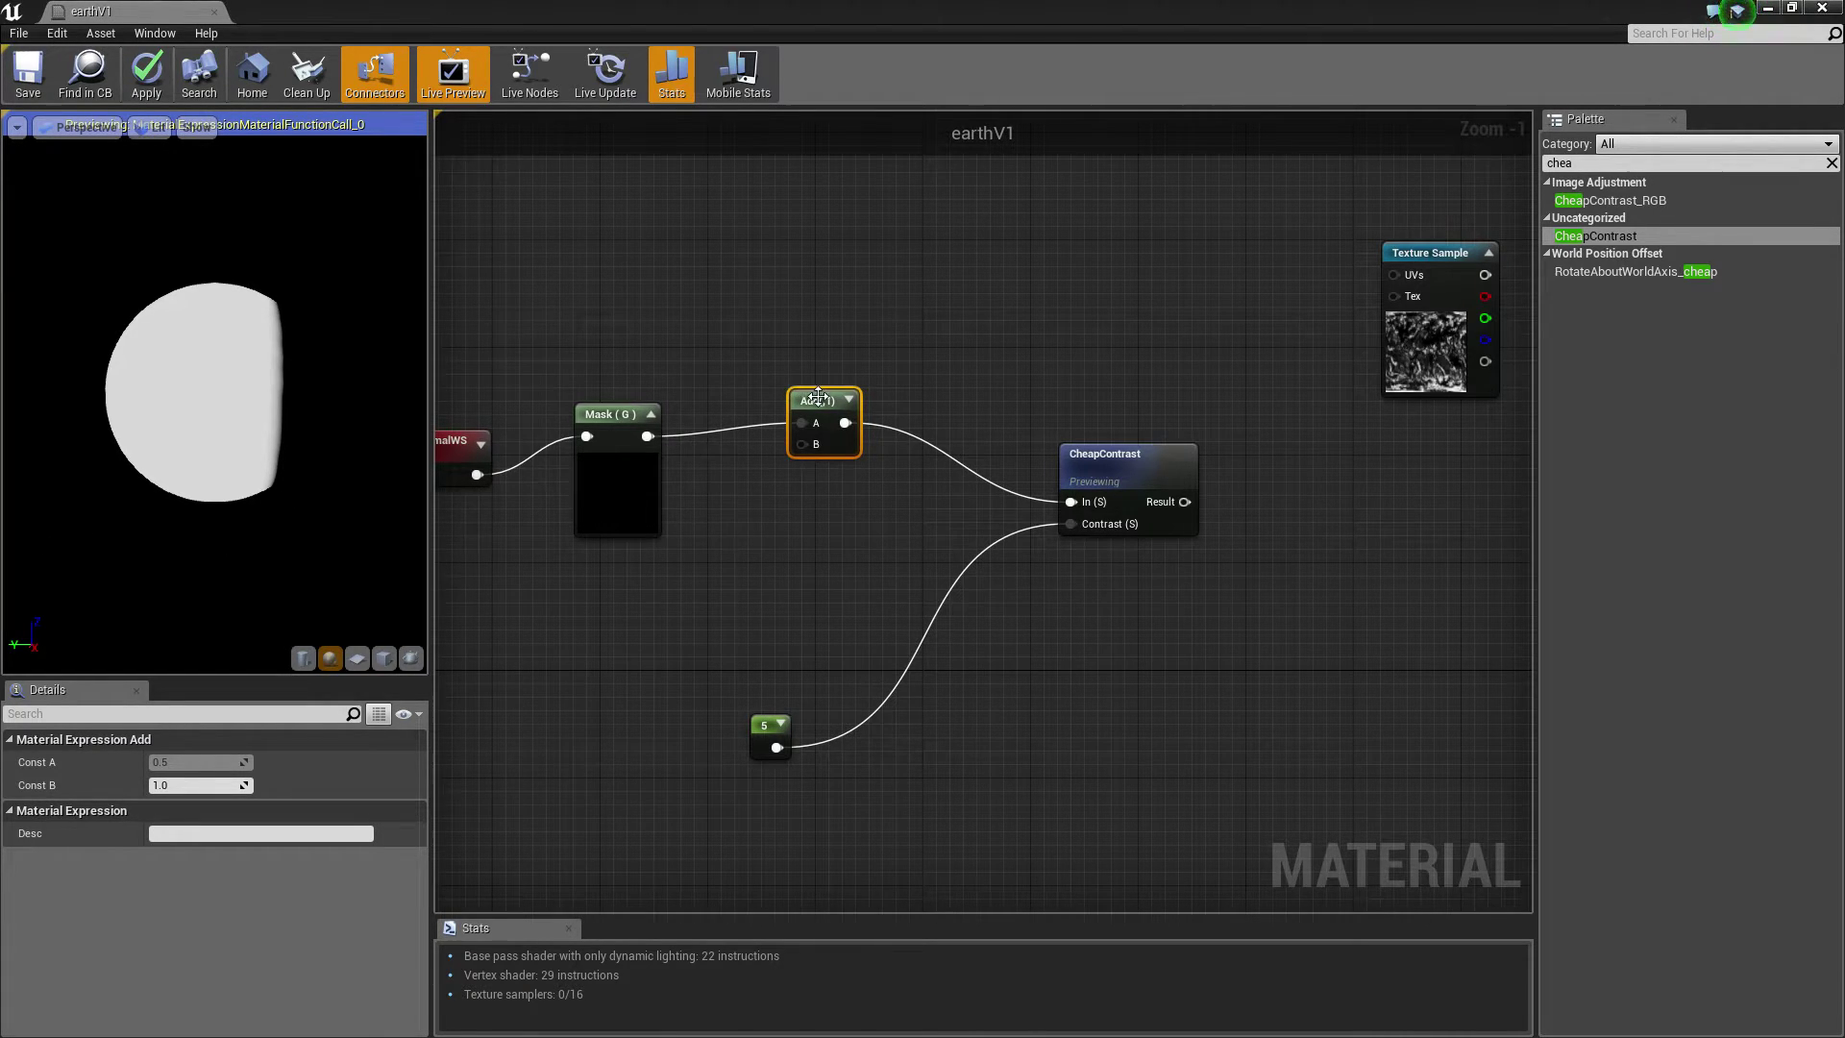
Set the Add node's Const B to 0.5.
{"action": "left_click", "coordinate": [778, 526]}
{"action": "left_click", "coordinate": [817, 401]}
{"action": "left_click", "coordinate": [197, 785]}
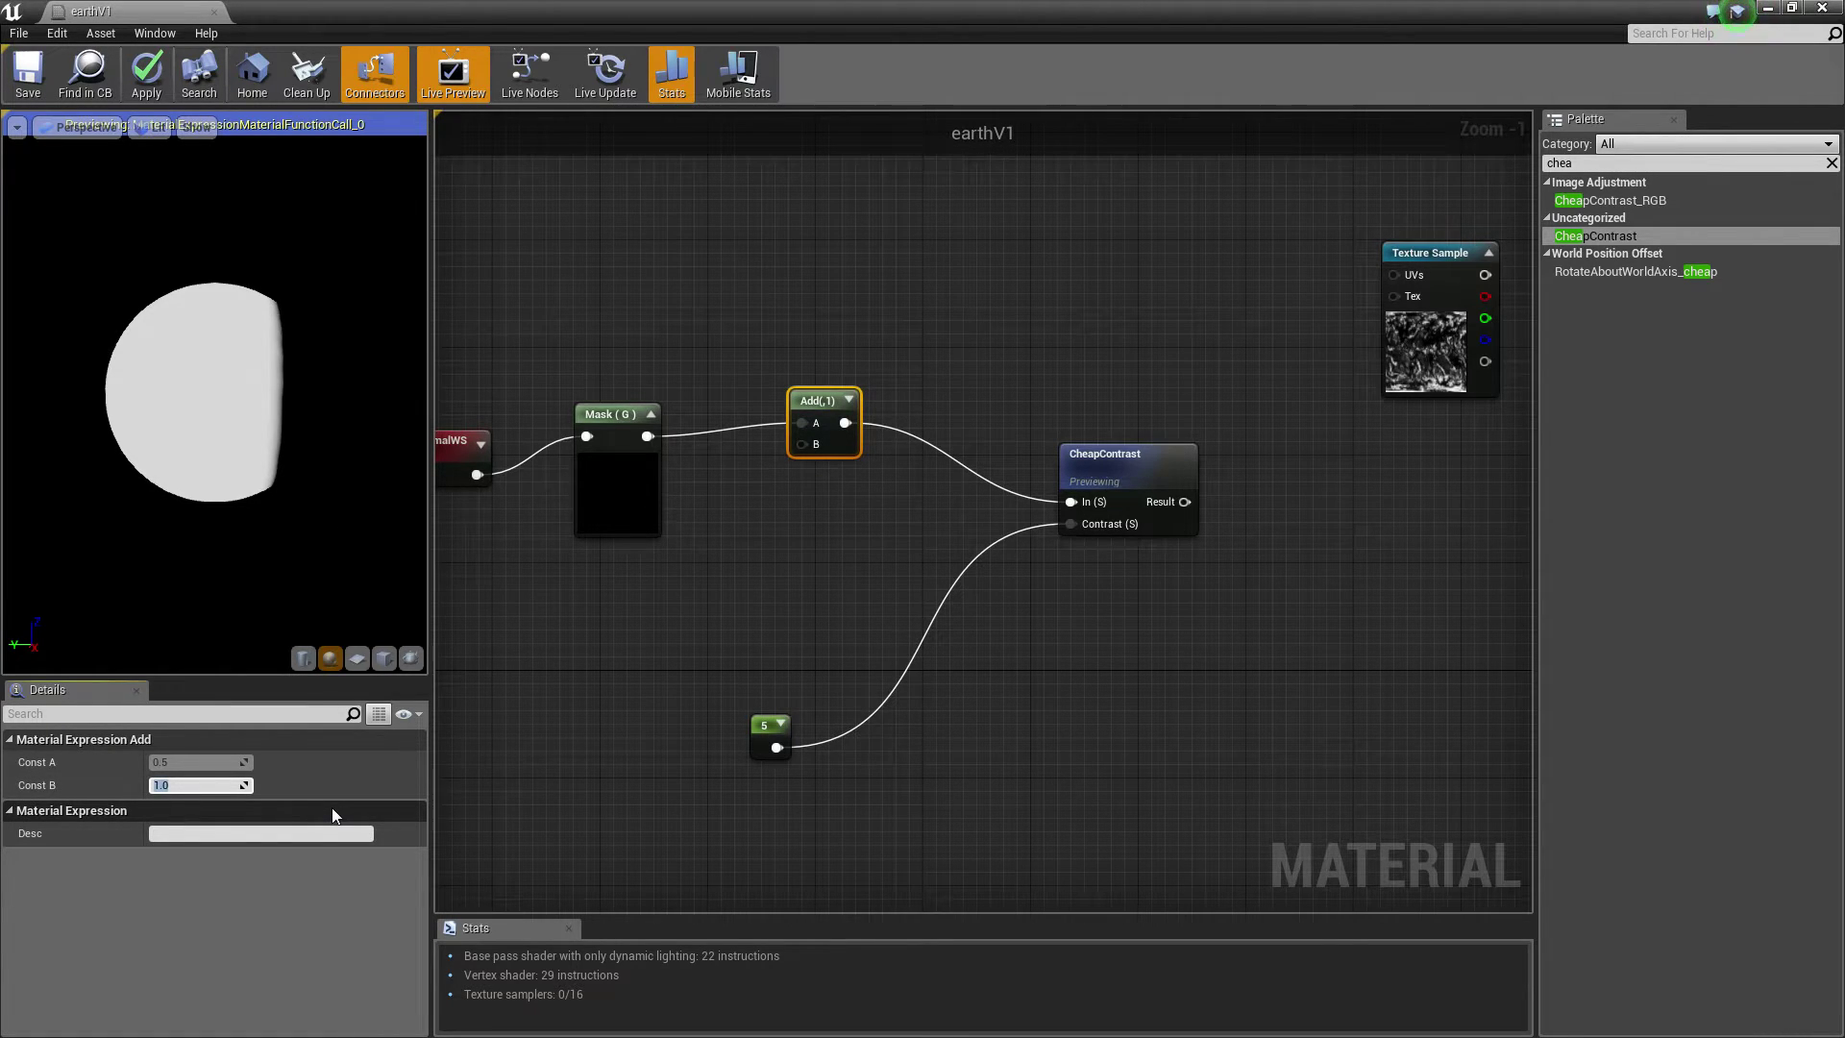
{"action": "type", "text": "0.5"}
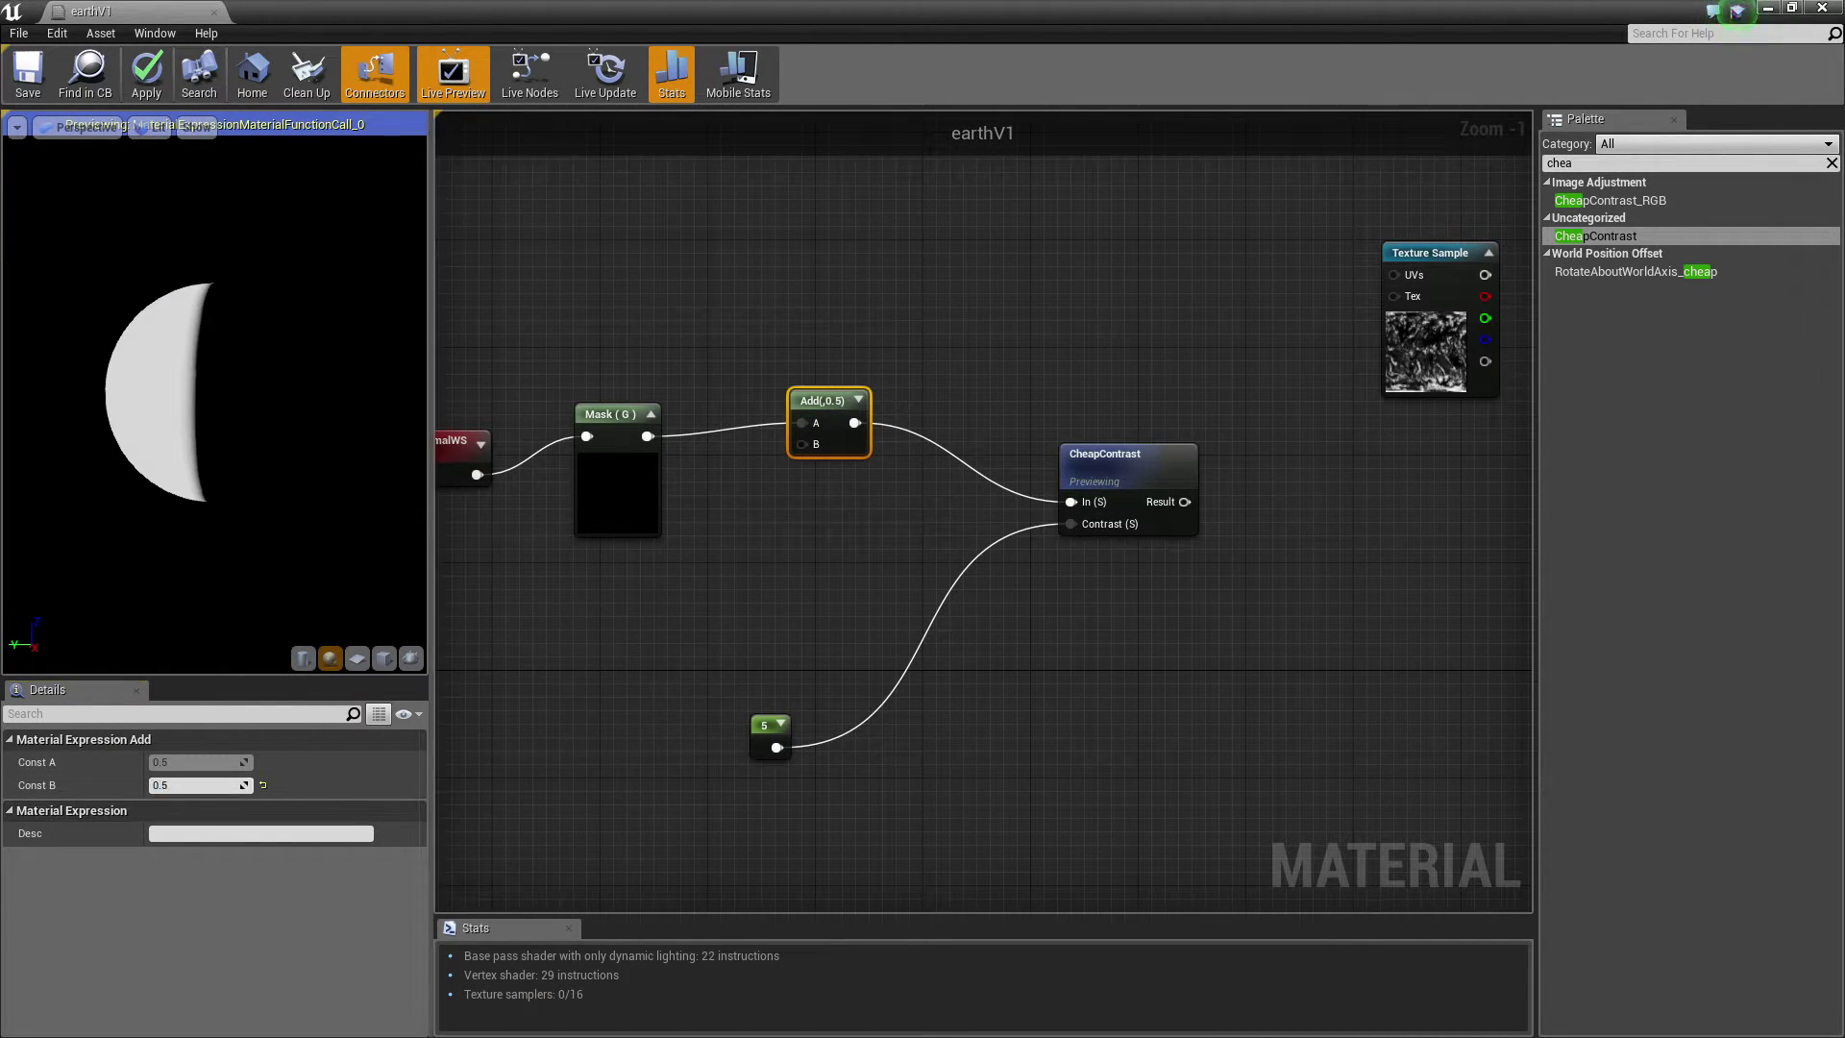
{"action": "left_click", "coordinate": [1280, 610]}
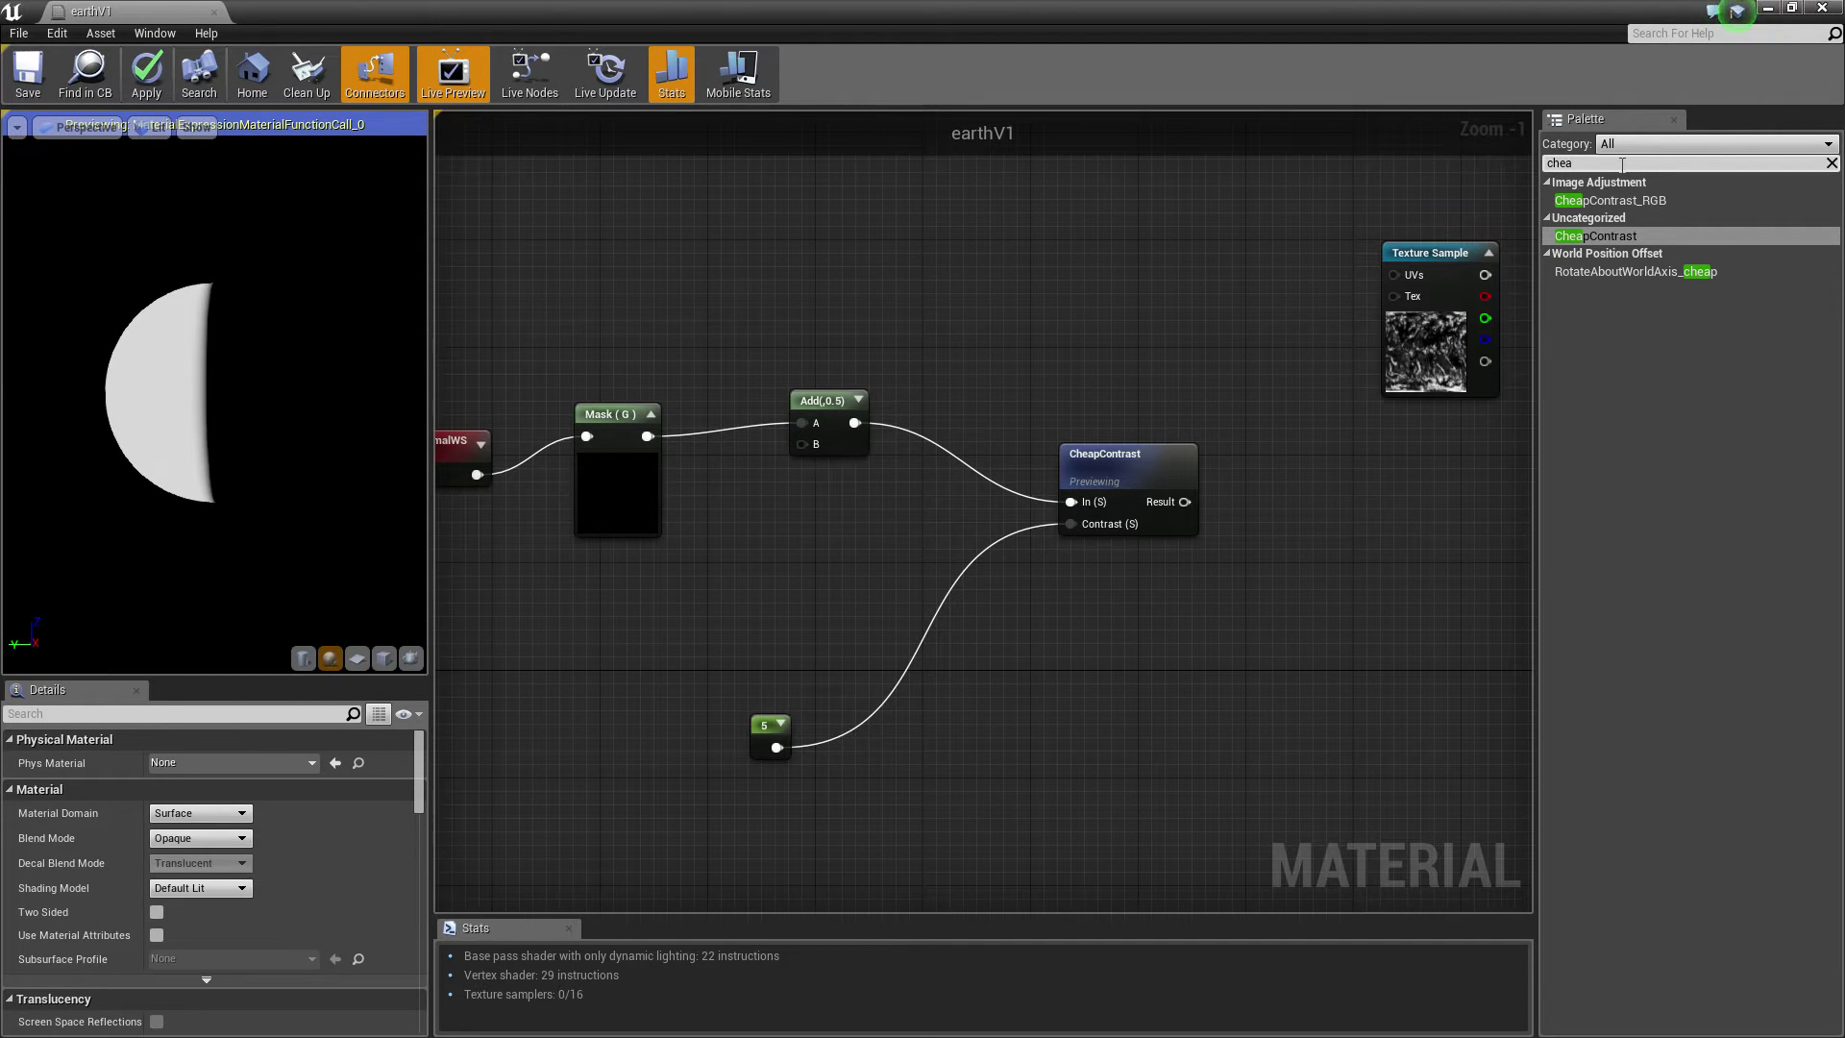
Add a Clamp node fed by CheapContrast's result and preview the Clamp node.
{"action": "key", "text": "BackSpace"}
{"action": "key", "text": "BackSpace"}
{"action": "key", "text": "BackSpace"}
{"action": "key", "text": "BackSpace"}
{"action": "type", "text": "clamp"}
{"action": "left_click_drag", "start_coordinate": [1580, 202], "coordinate": [1213, 547]}
{"action": "left_click_drag", "start_coordinate": [1156, 465], "coordinate": [1226, 581]}
{"action": "left_click_drag", "start_coordinate": [1055, 424], "coordinate": [1027, 477]}
{"action": "right_click_drag", "start_coordinate": [1078, 521], "coordinate": [1251, 487]}
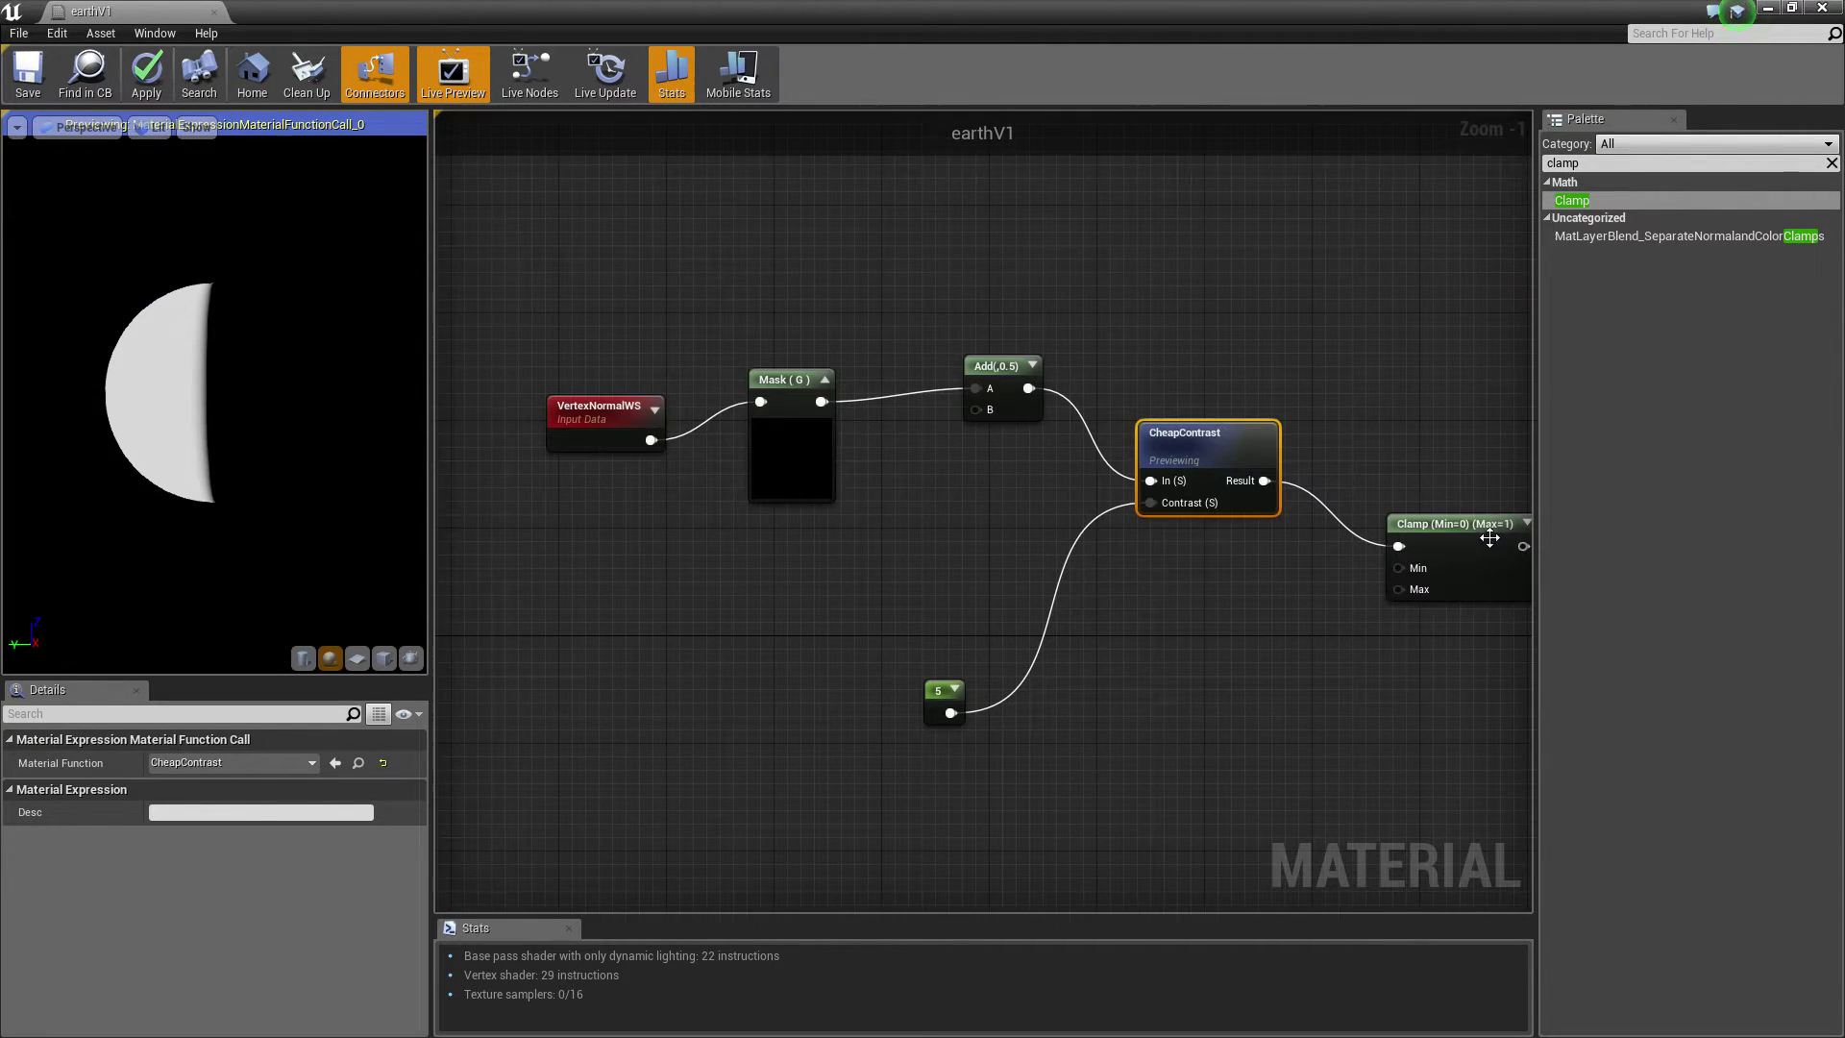
{"action": "right_click", "coordinate": [1450, 524]}
{"action": "left_click", "coordinate": [1480, 537]}
{"action": "right_click_drag", "start_coordinate": [1231, 407], "coordinate": [1043, 380]}
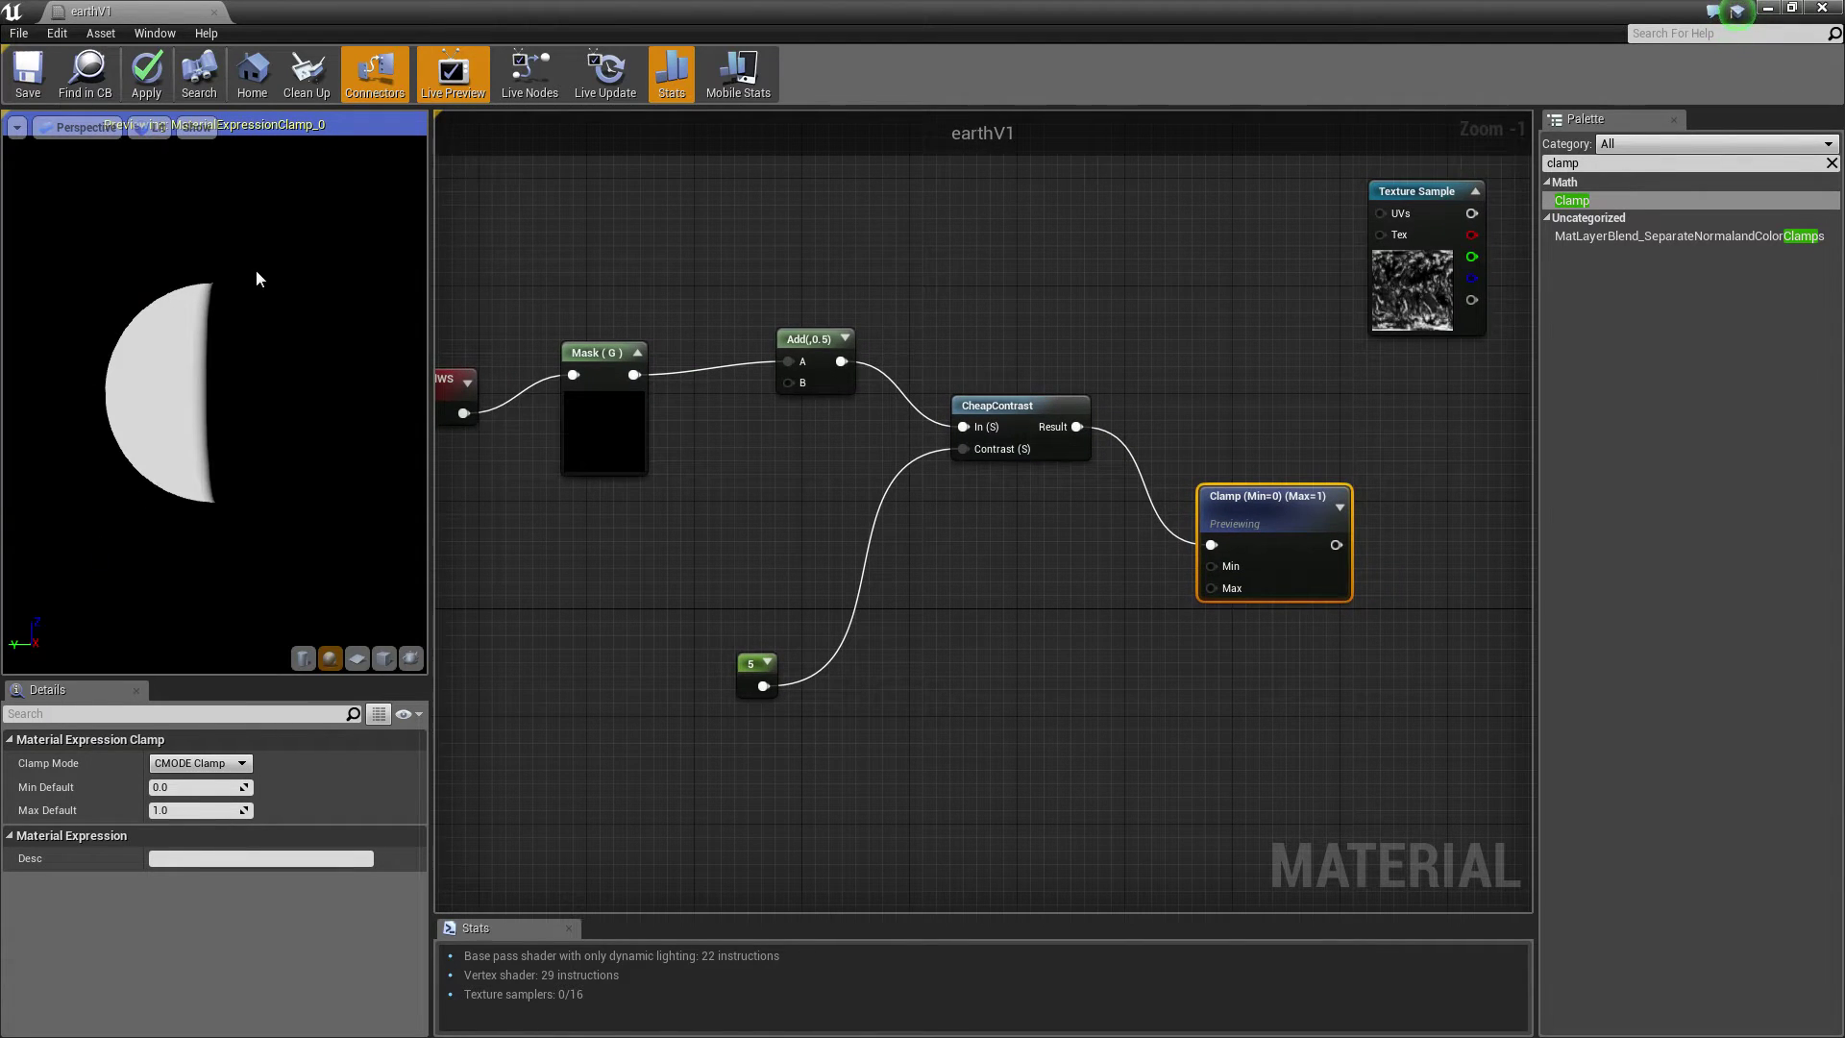
Move the whole node chain from VertexNormalWS to Clamp left, farther from the texture samples.
{"action": "scroll", "coordinate": [976, 288], "scroll_direction": "down", "scroll_amount": 4}
{"action": "left_click_drag", "start_coordinate": [638, 350], "coordinate": [1182, 576]}
{"action": "left_click_drag", "start_coordinate": [1180, 492], "coordinate": [961, 509]}
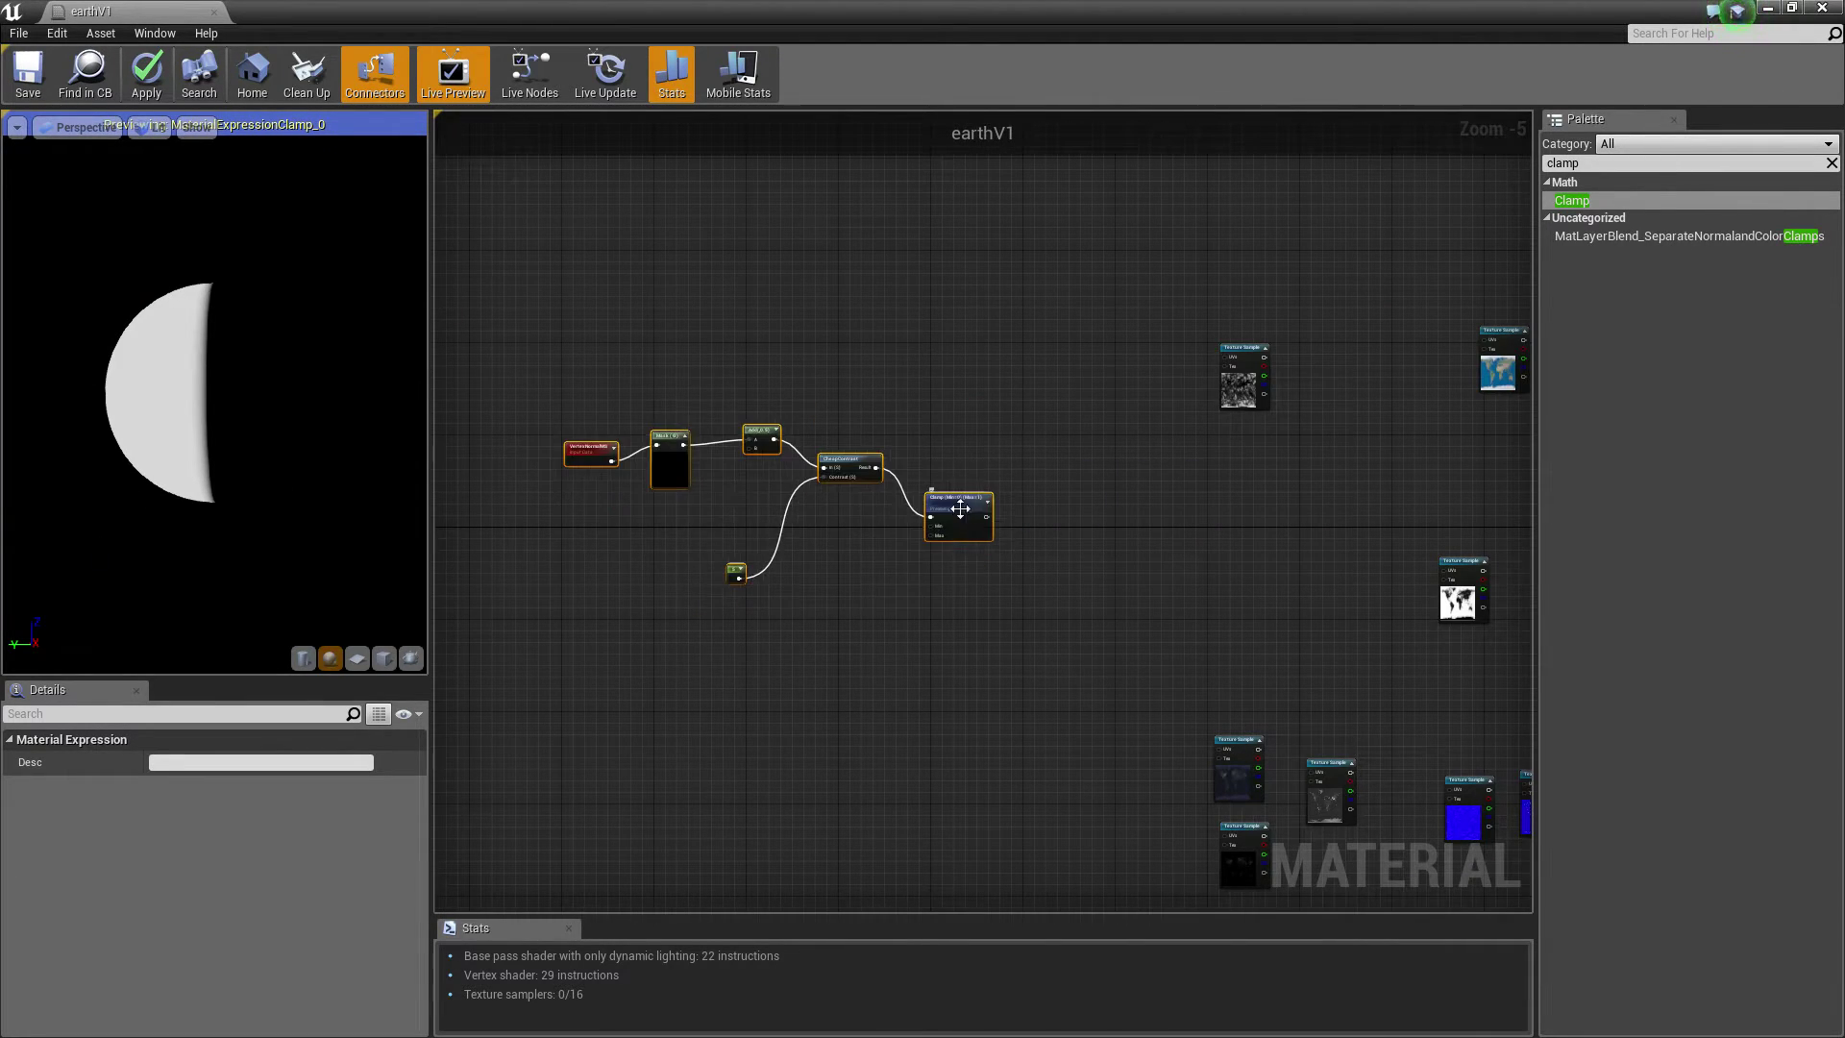
Wrap the selected node chain in a comment box titled DirectionalMask and nudge the box slightly downward.
{"action": "key", "text": "c"}
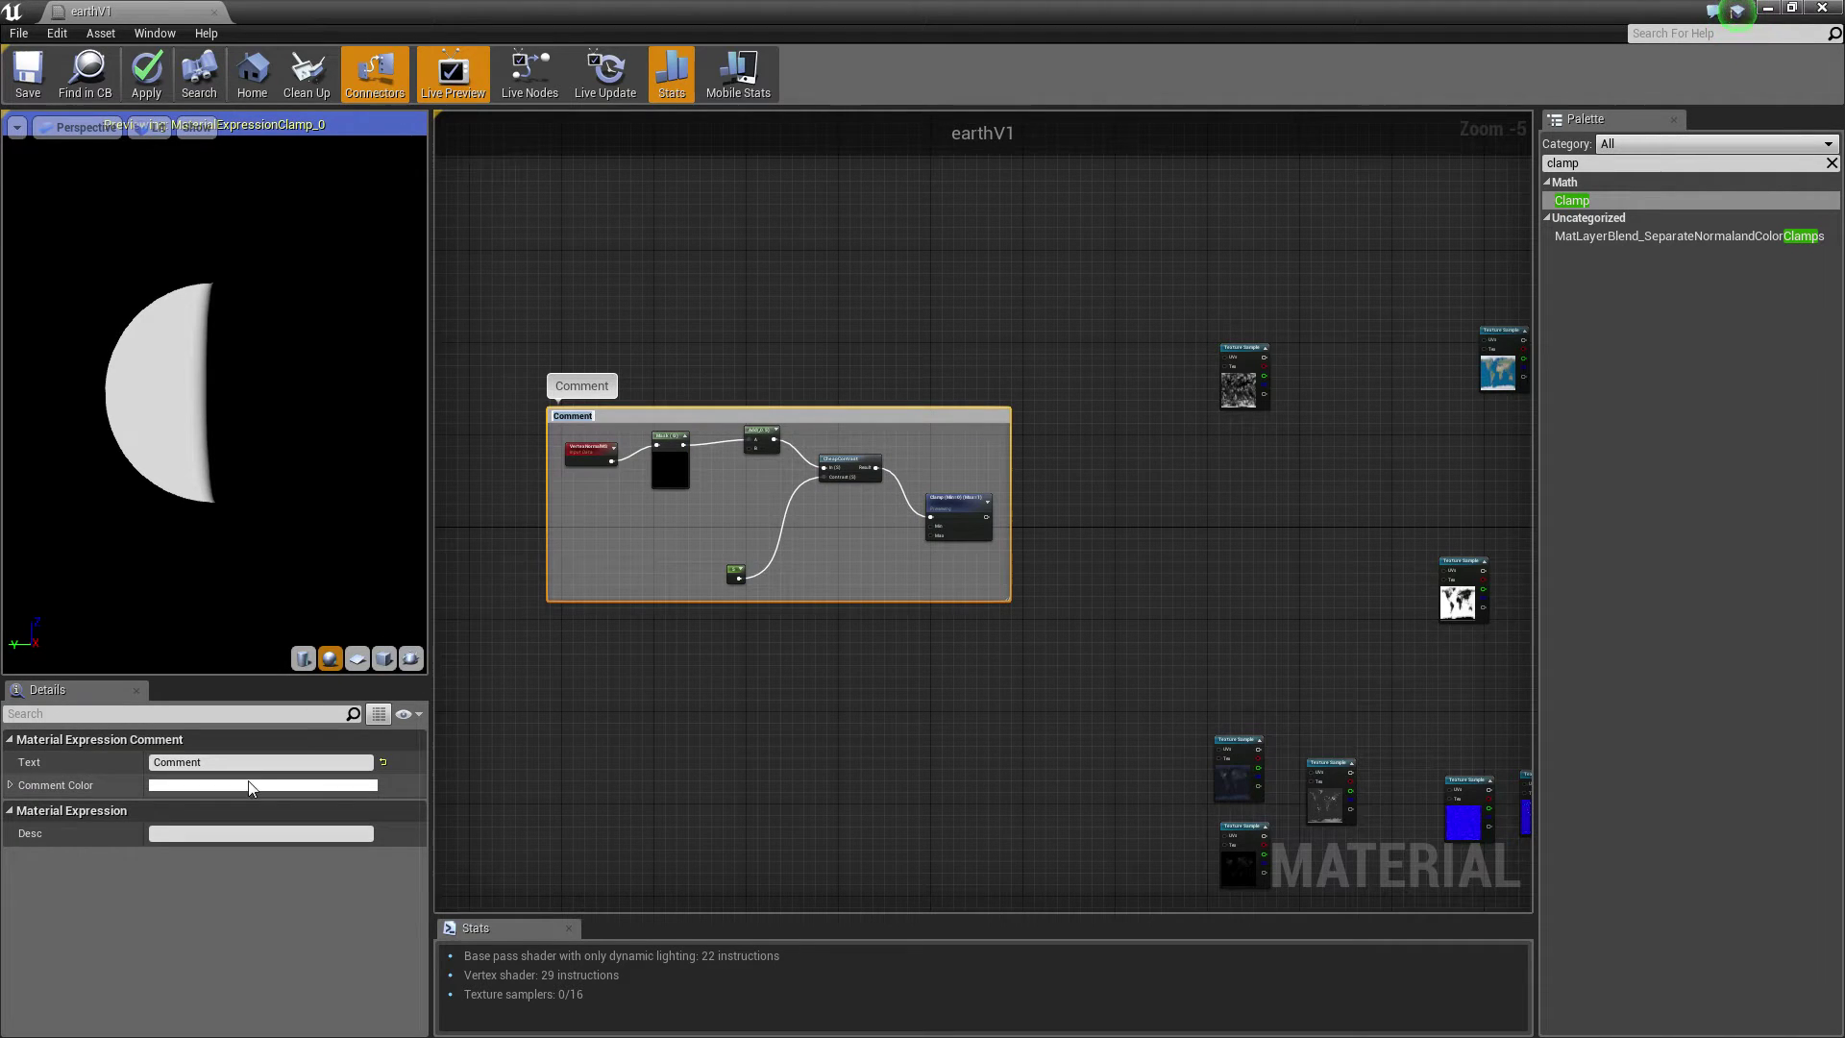
{"action": "left_click", "coordinate": [187, 761]}
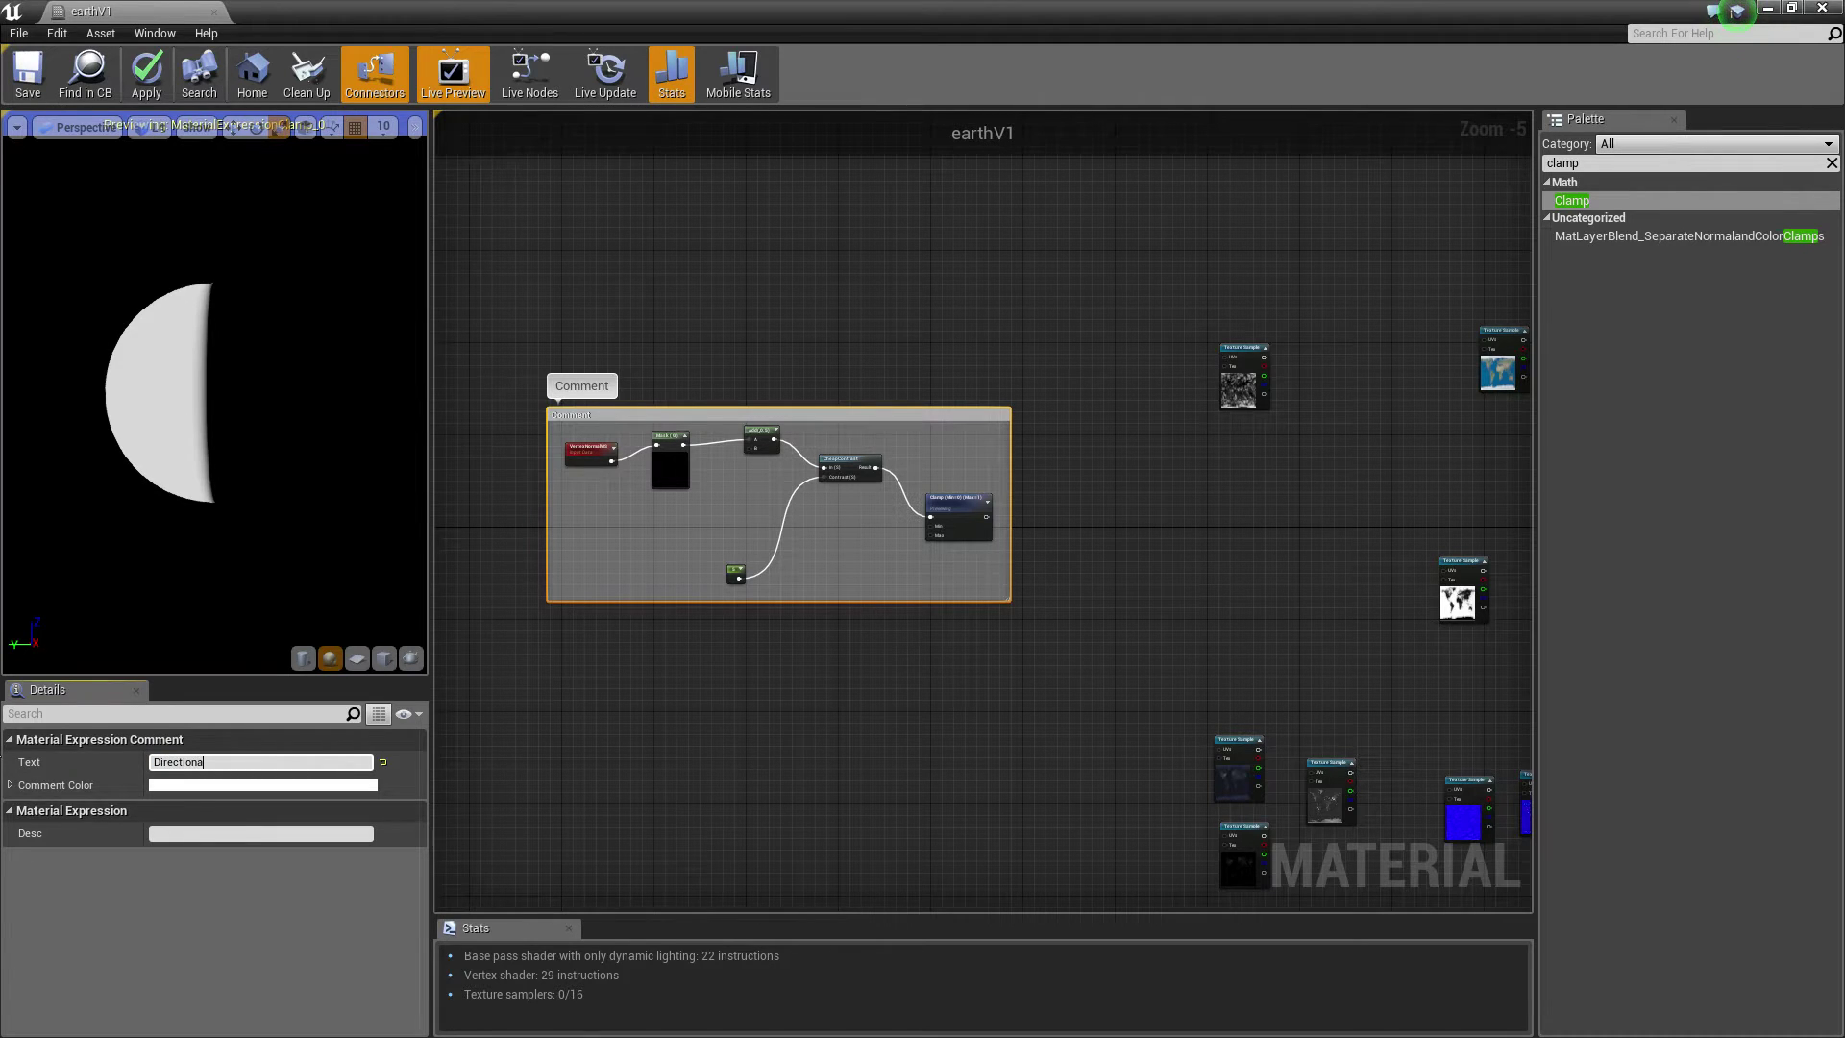
{"action": "type", "text": "ask"}
{"action": "key", "text": "Return"}
{"action": "mouse_move", "coordinate": [877, 427]}
{"action": "left_mouse_down"}
{"action": "mouse_move", "coordinate": [893, 433]}
{"action": "mouse_move", "coordinate": [875, 444]}
{"action": "left_mouse_up"}
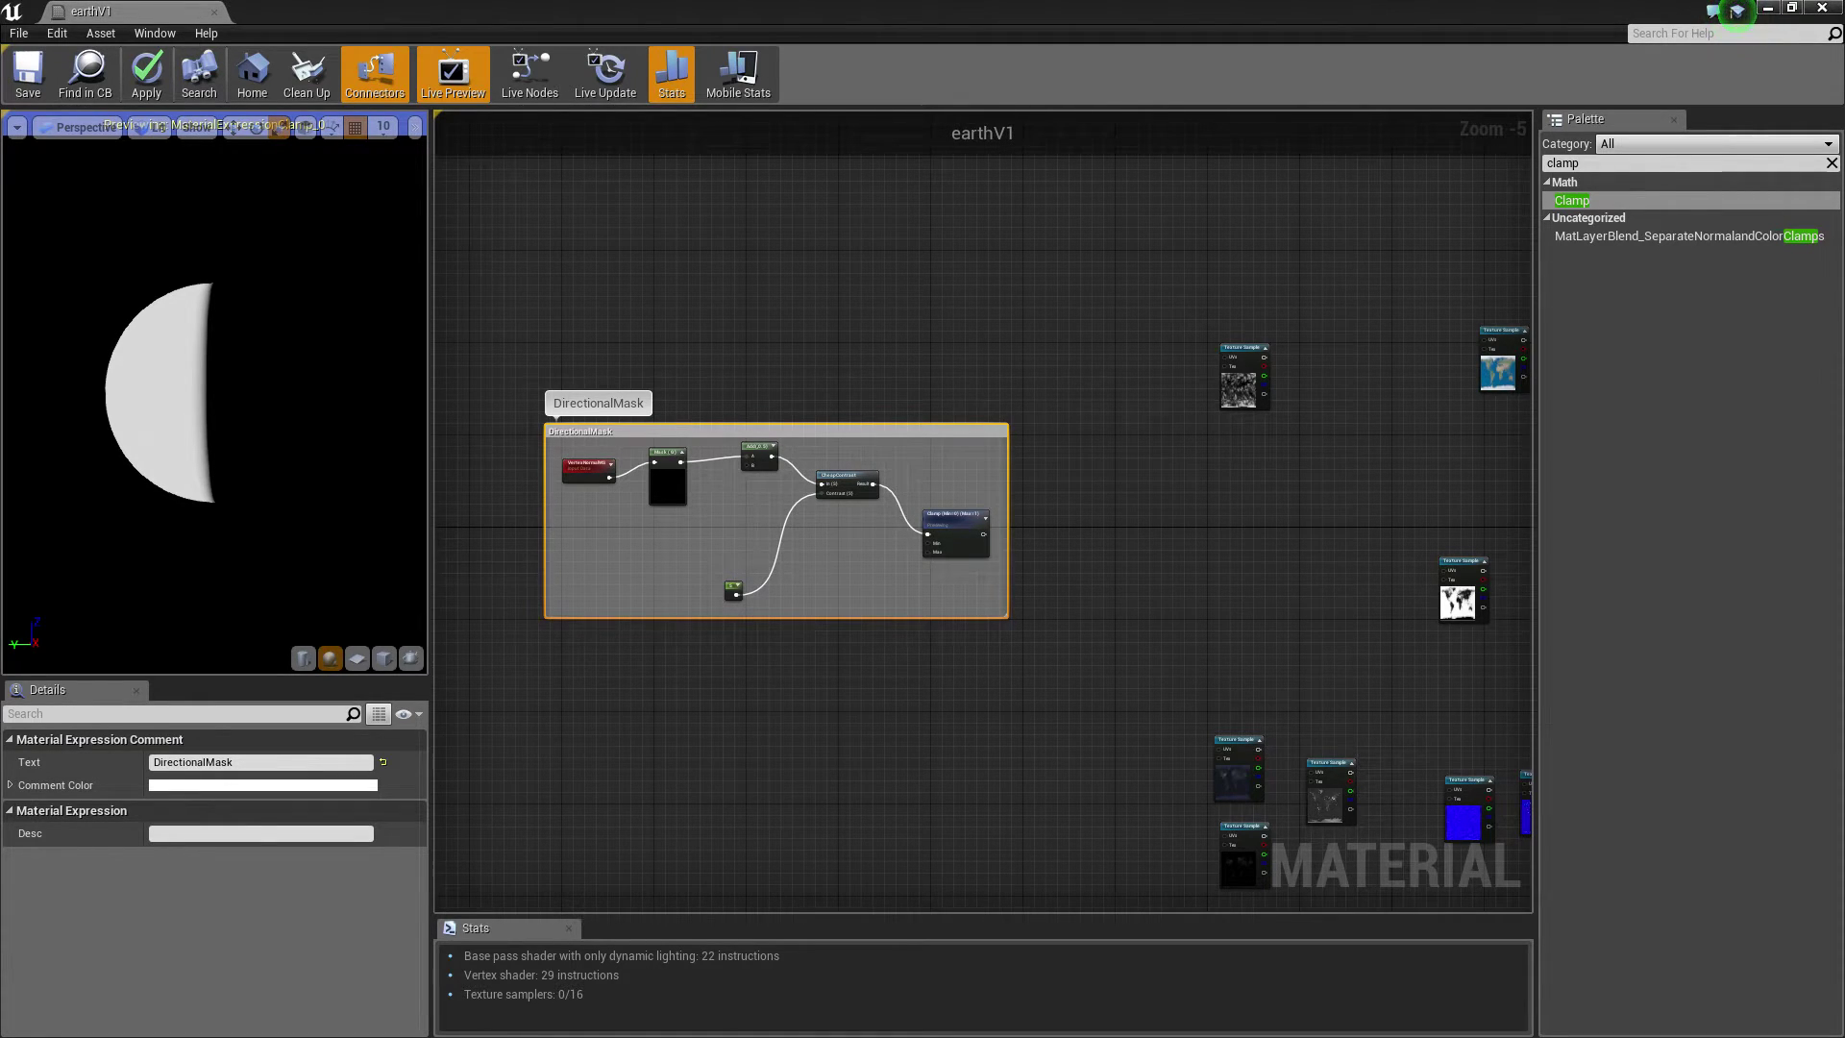
{"action": "right_click_drag", "start_coordinate": [1028, 270], "coordinate": [1022, 378]}
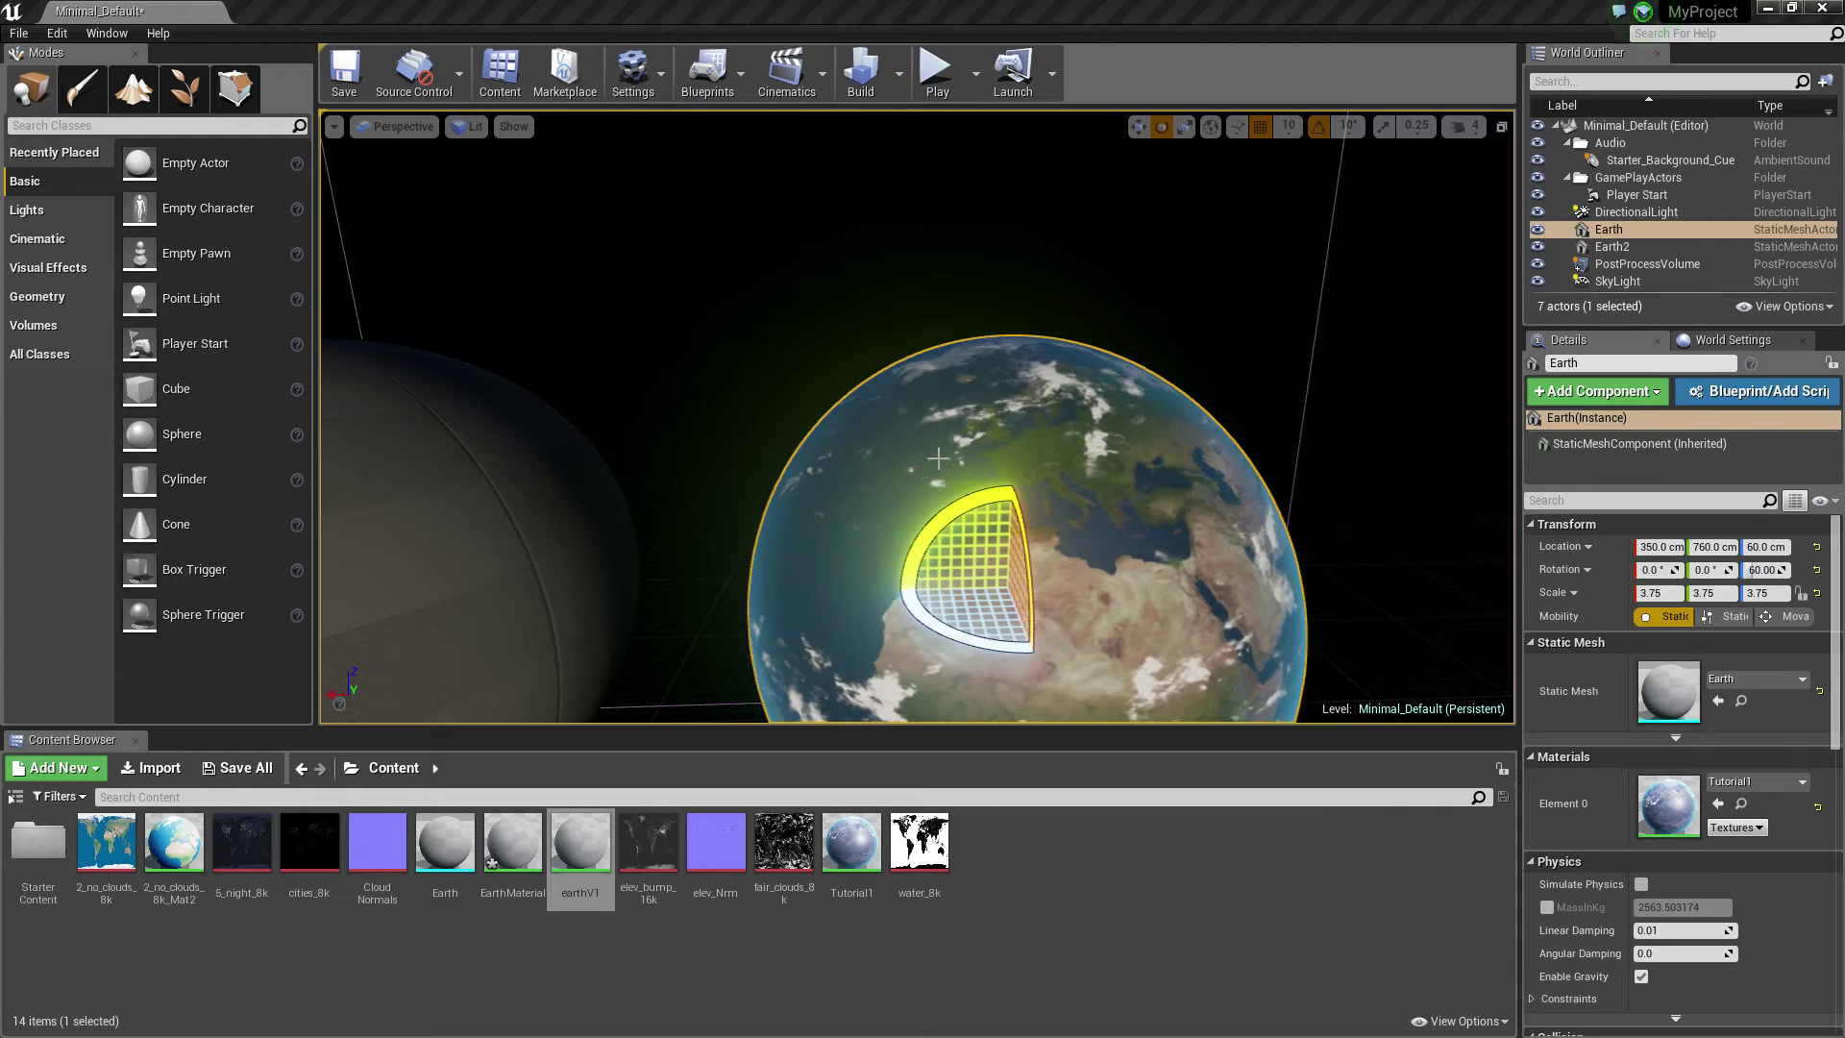
Examine the reference Earth globe from several angles and distances, including its clouds, terrain relief and atmosphere glow.
{"action": "right_click_drag", "start_coordinate": [939, 458], "coordinate": [1240, 449]}
{"action": "key", "text": "Escape"}
{"action": "right_click_drag", "start_coordinate": [1065, 558], "coordinate": [969, 559]}
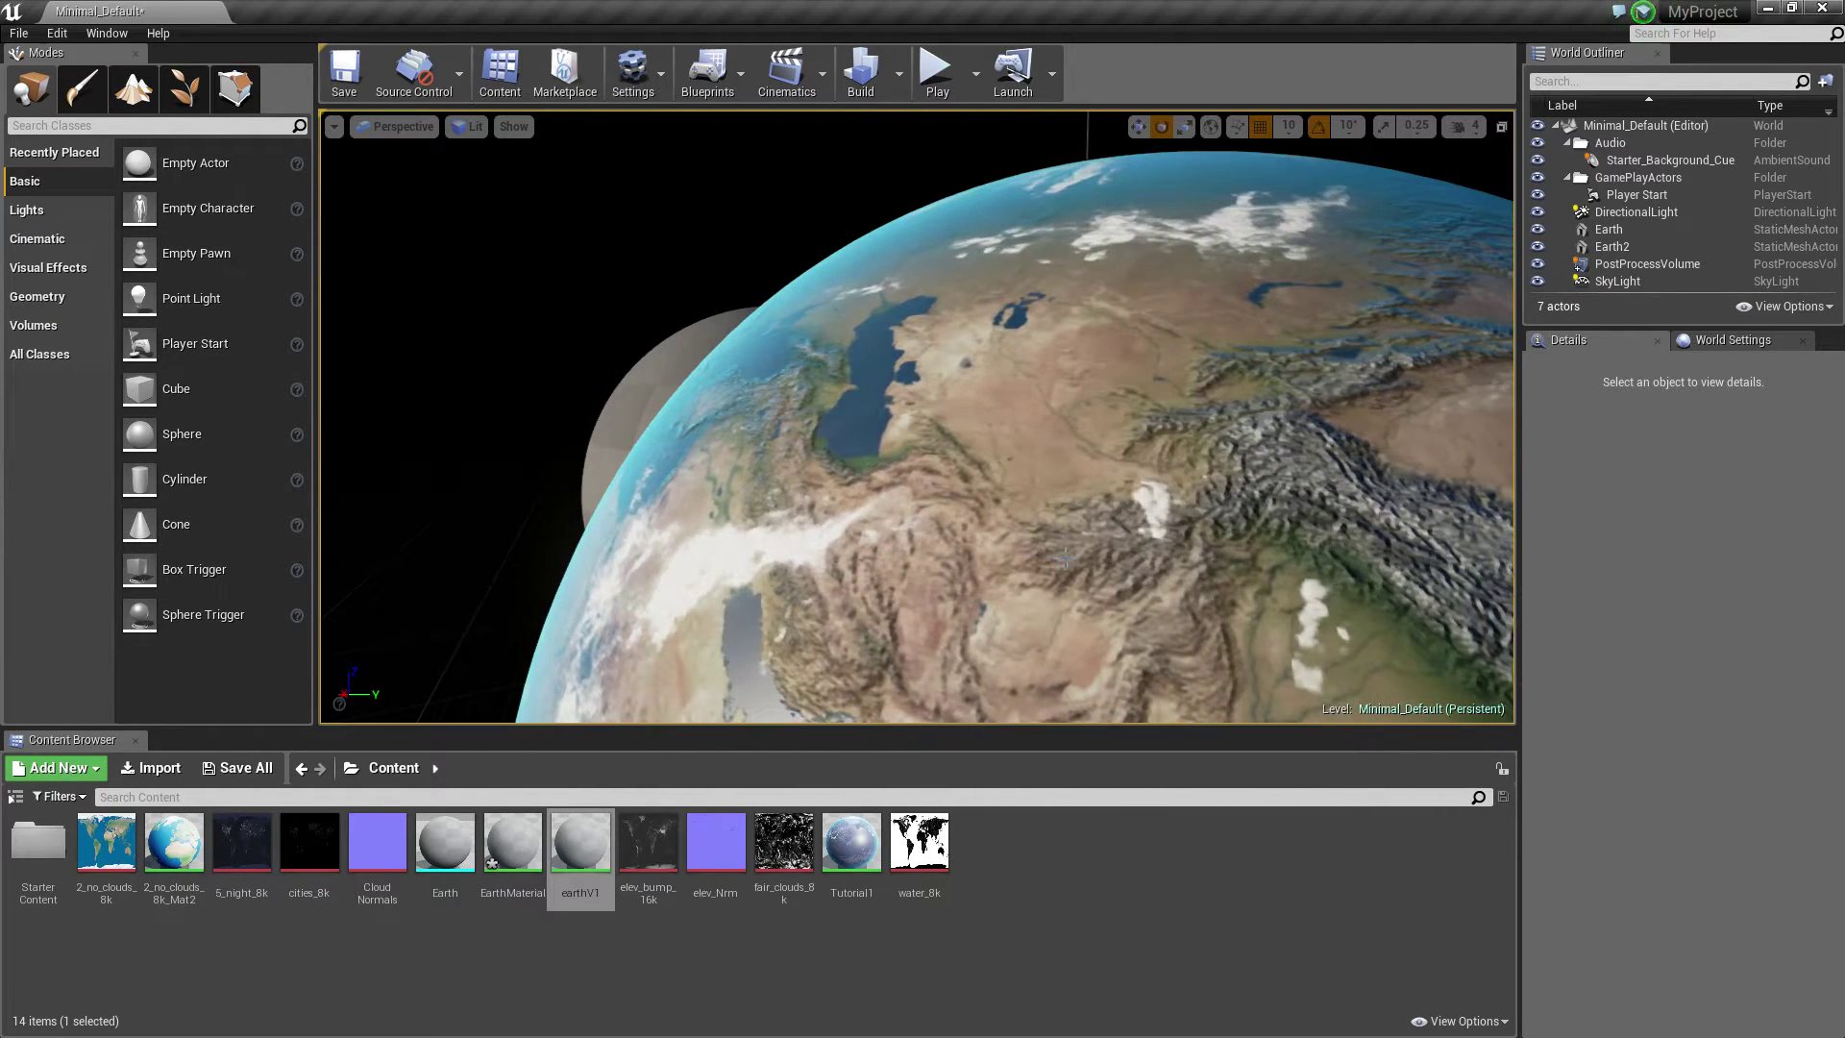
{"action": "right_click_drag", "start_coordinate": [1065, 559], "coordinate": [1257, 558]}
{"action": "right_click_drag", "start_coordinate": [1087, 461], "coordinate": [1115, 471]}
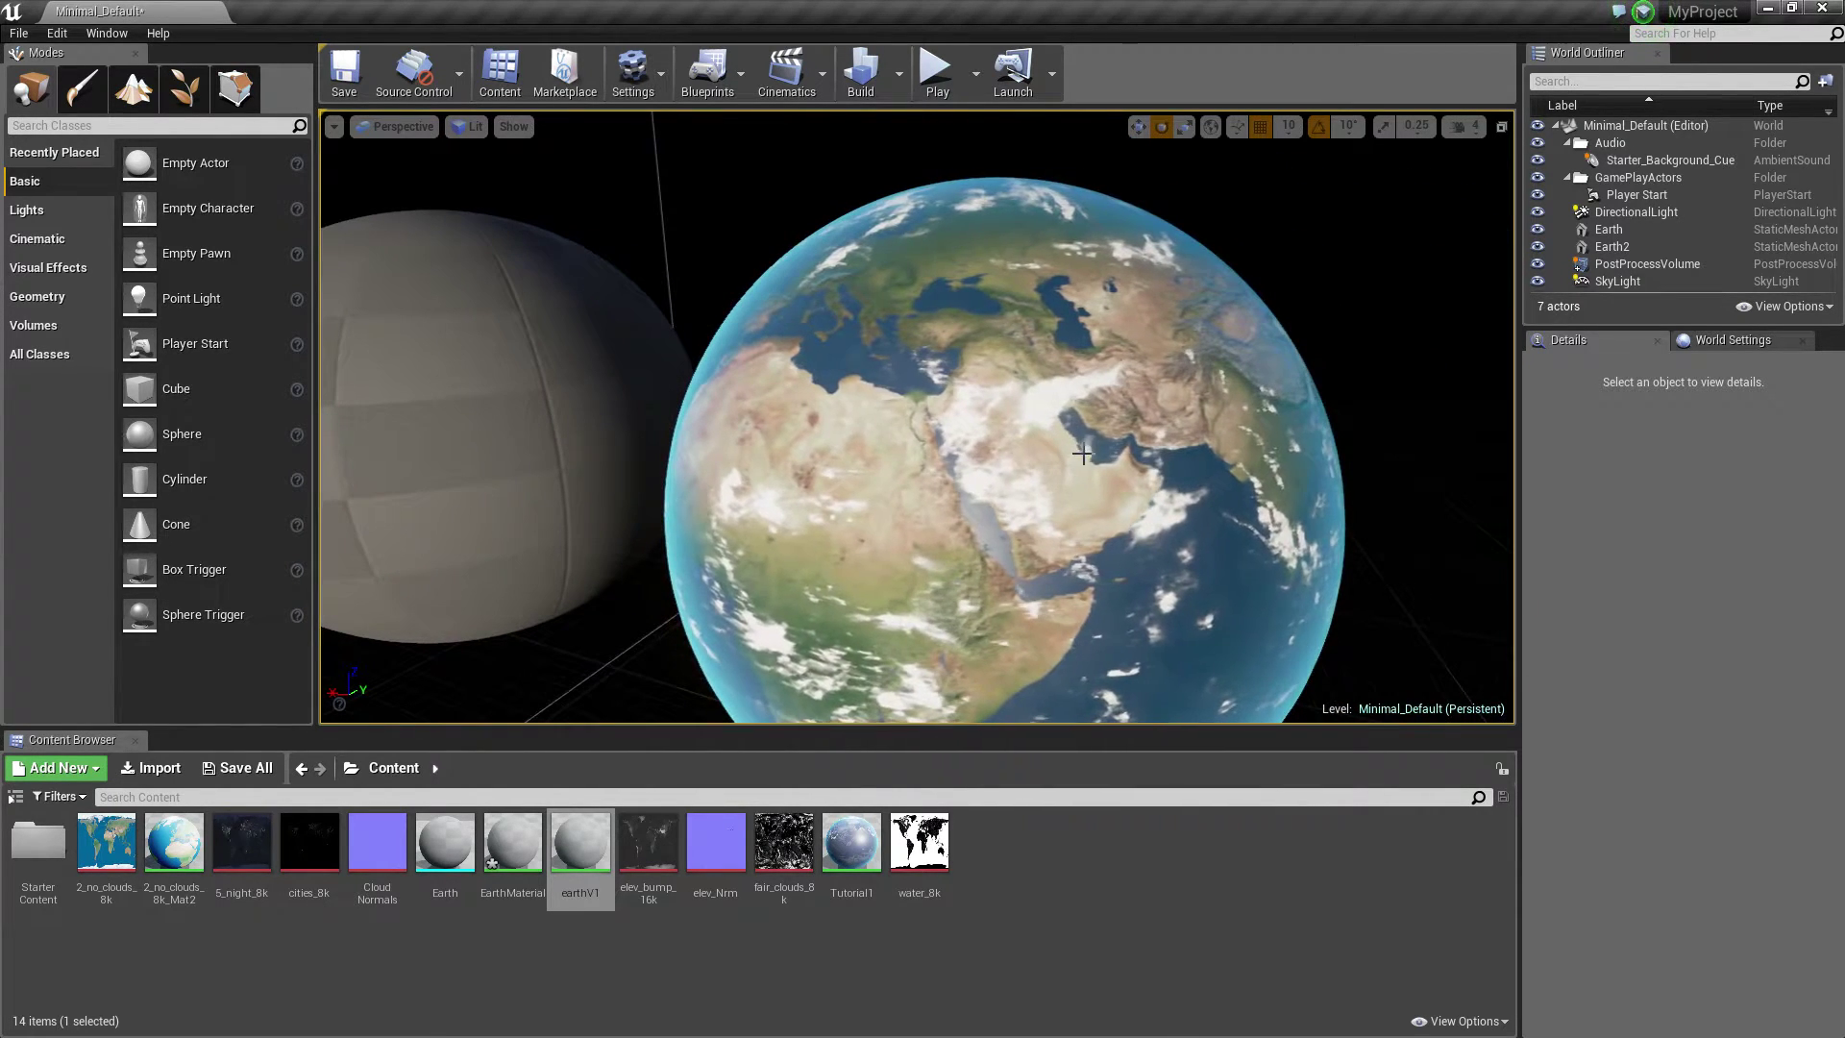
{"action": "right_click_drag", "start_coordinate": [982, 380], "coordinate": [1083, 429]}
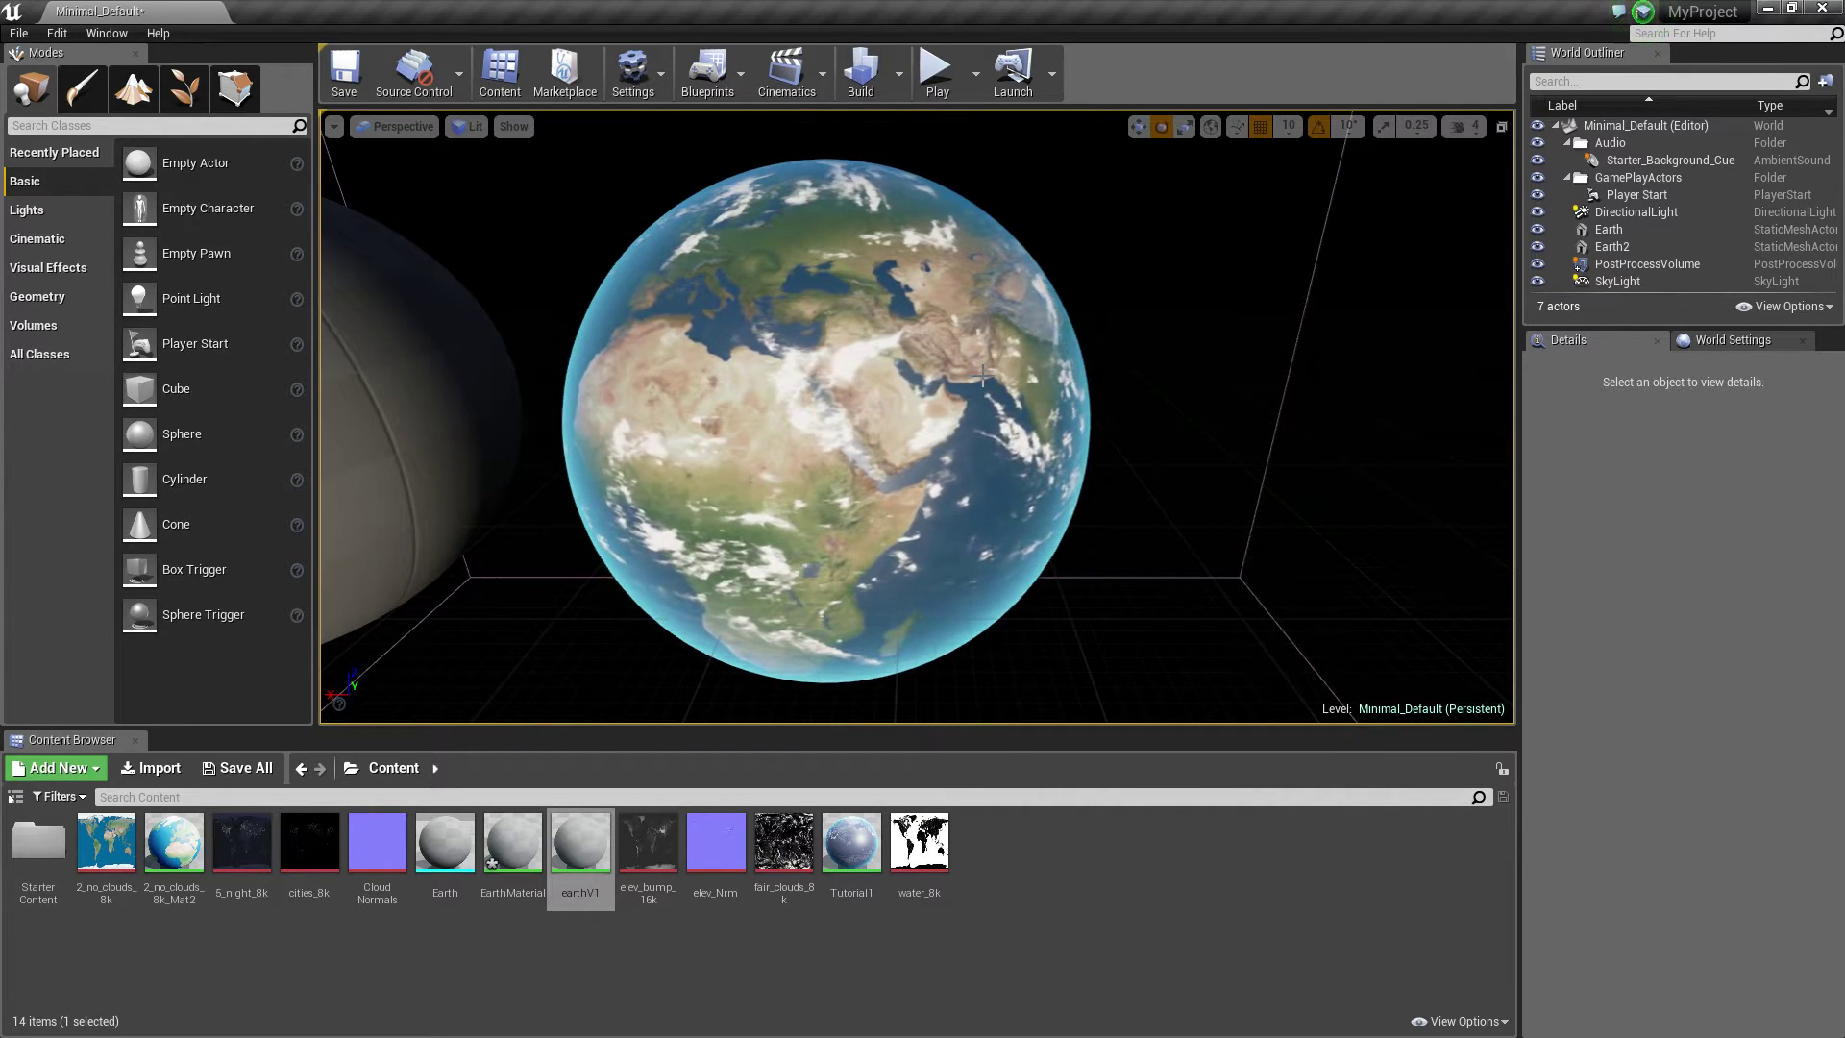
{"action": "right_click_drag", "start_coordinate": [983, 377], "coordinate": [959, 335]}
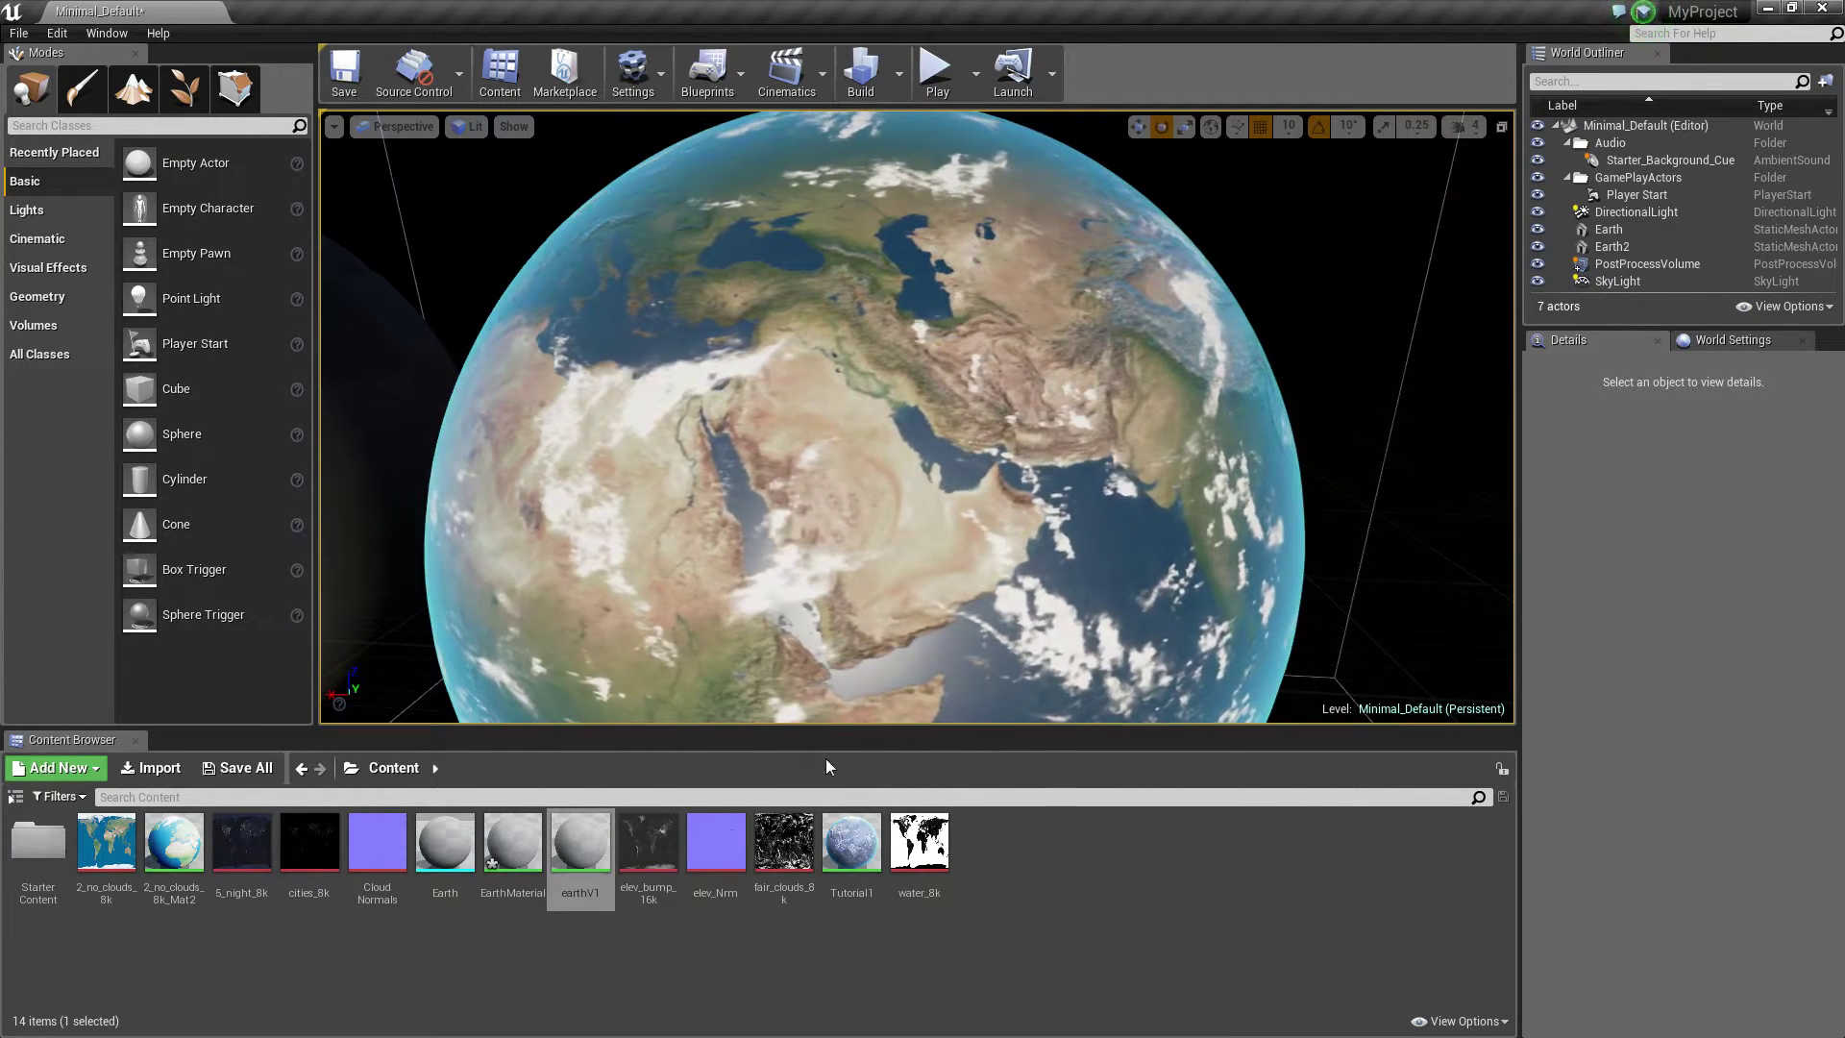
Reopen the earthV1 material and move the fair_clouds_8k texture sample to the empty area above the DirectionalMask comment.
{"action": "double_click", "coordinate": [580, 843]}
{"action": "right_click_drag", "start_coordinate": [838, 407], "coordinate": [875, 454]}
{"action": "left_click_drag", "start_coordinate": [1271, 551], "coordinate": [937, 352]}
{"action": "right_click_drag", "start_coordinate": [937, 353], "coordinate": [1046, 480]}
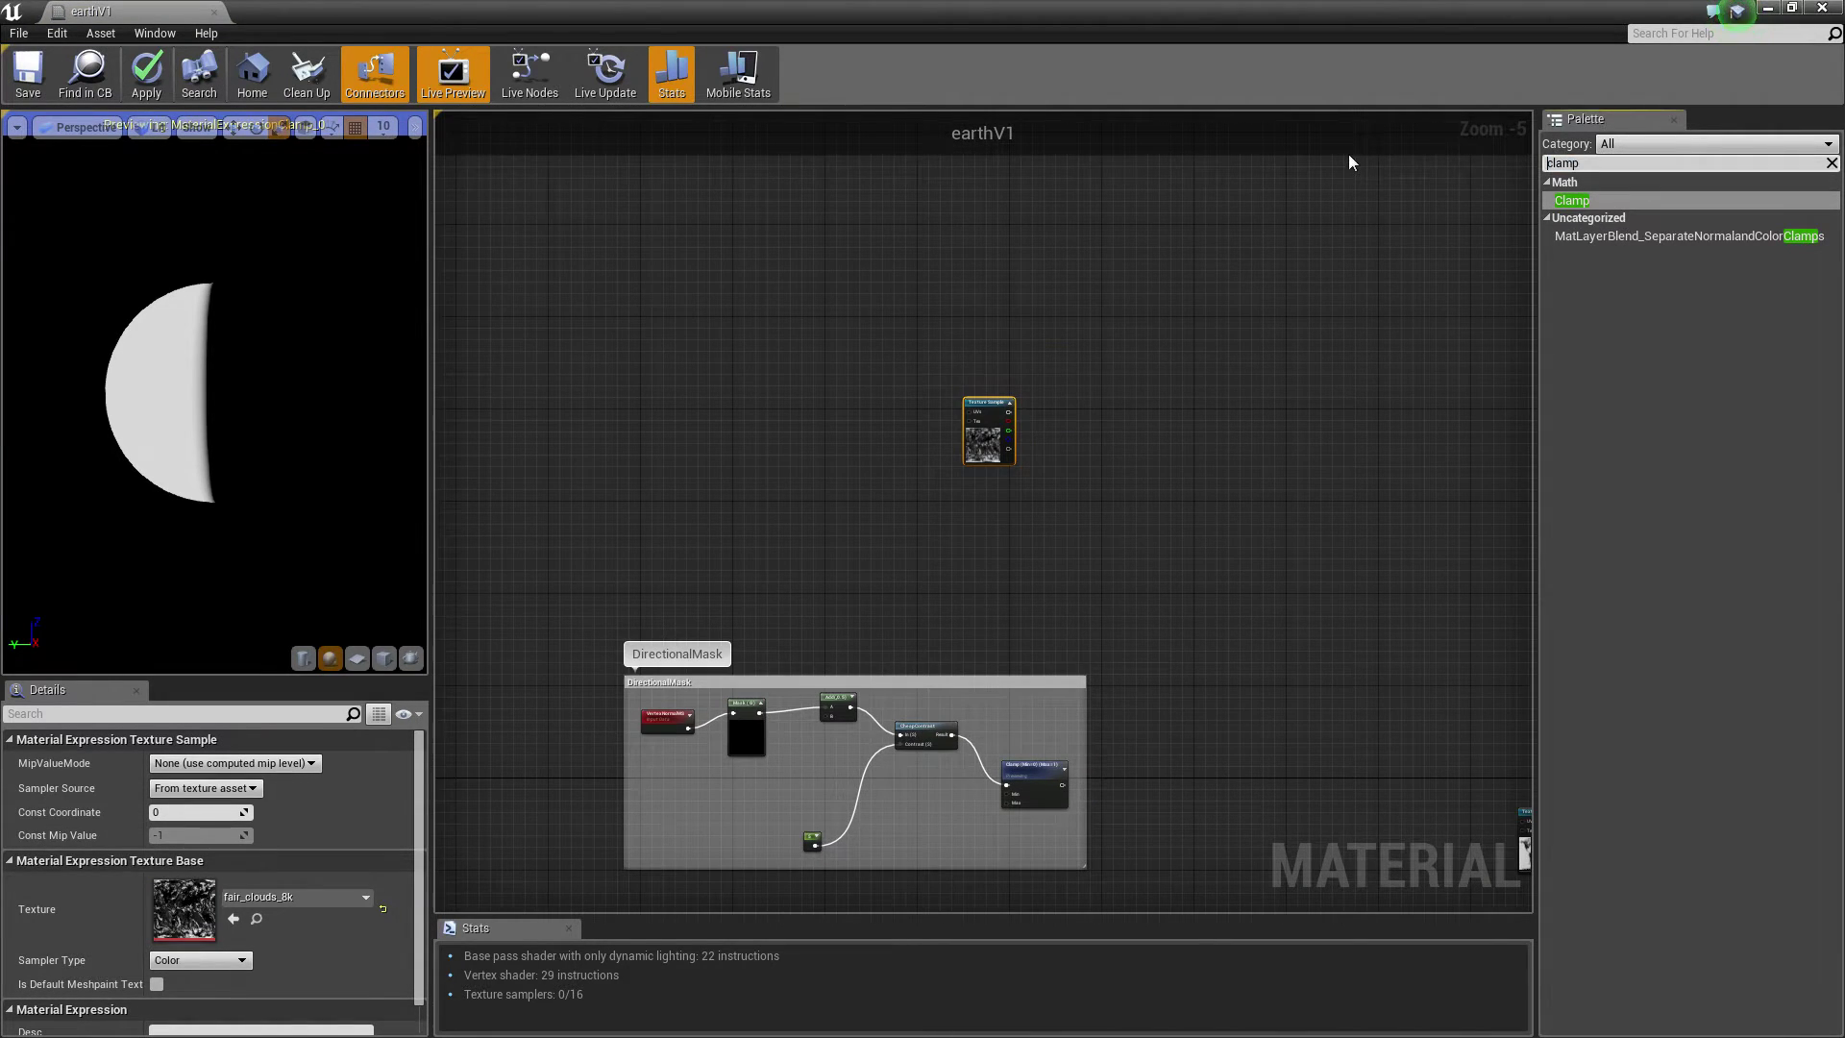
Add a Panner node to the left of the fair_clouds_8k texture sample.
{"action": "key", "text": "Delete"}
{"action": "key", "text": "Delete"}
{"action": "key", "text": "Delete"}
{"action": "key", "text": "Delete"}
{"action": "key", "text": "Delete"}
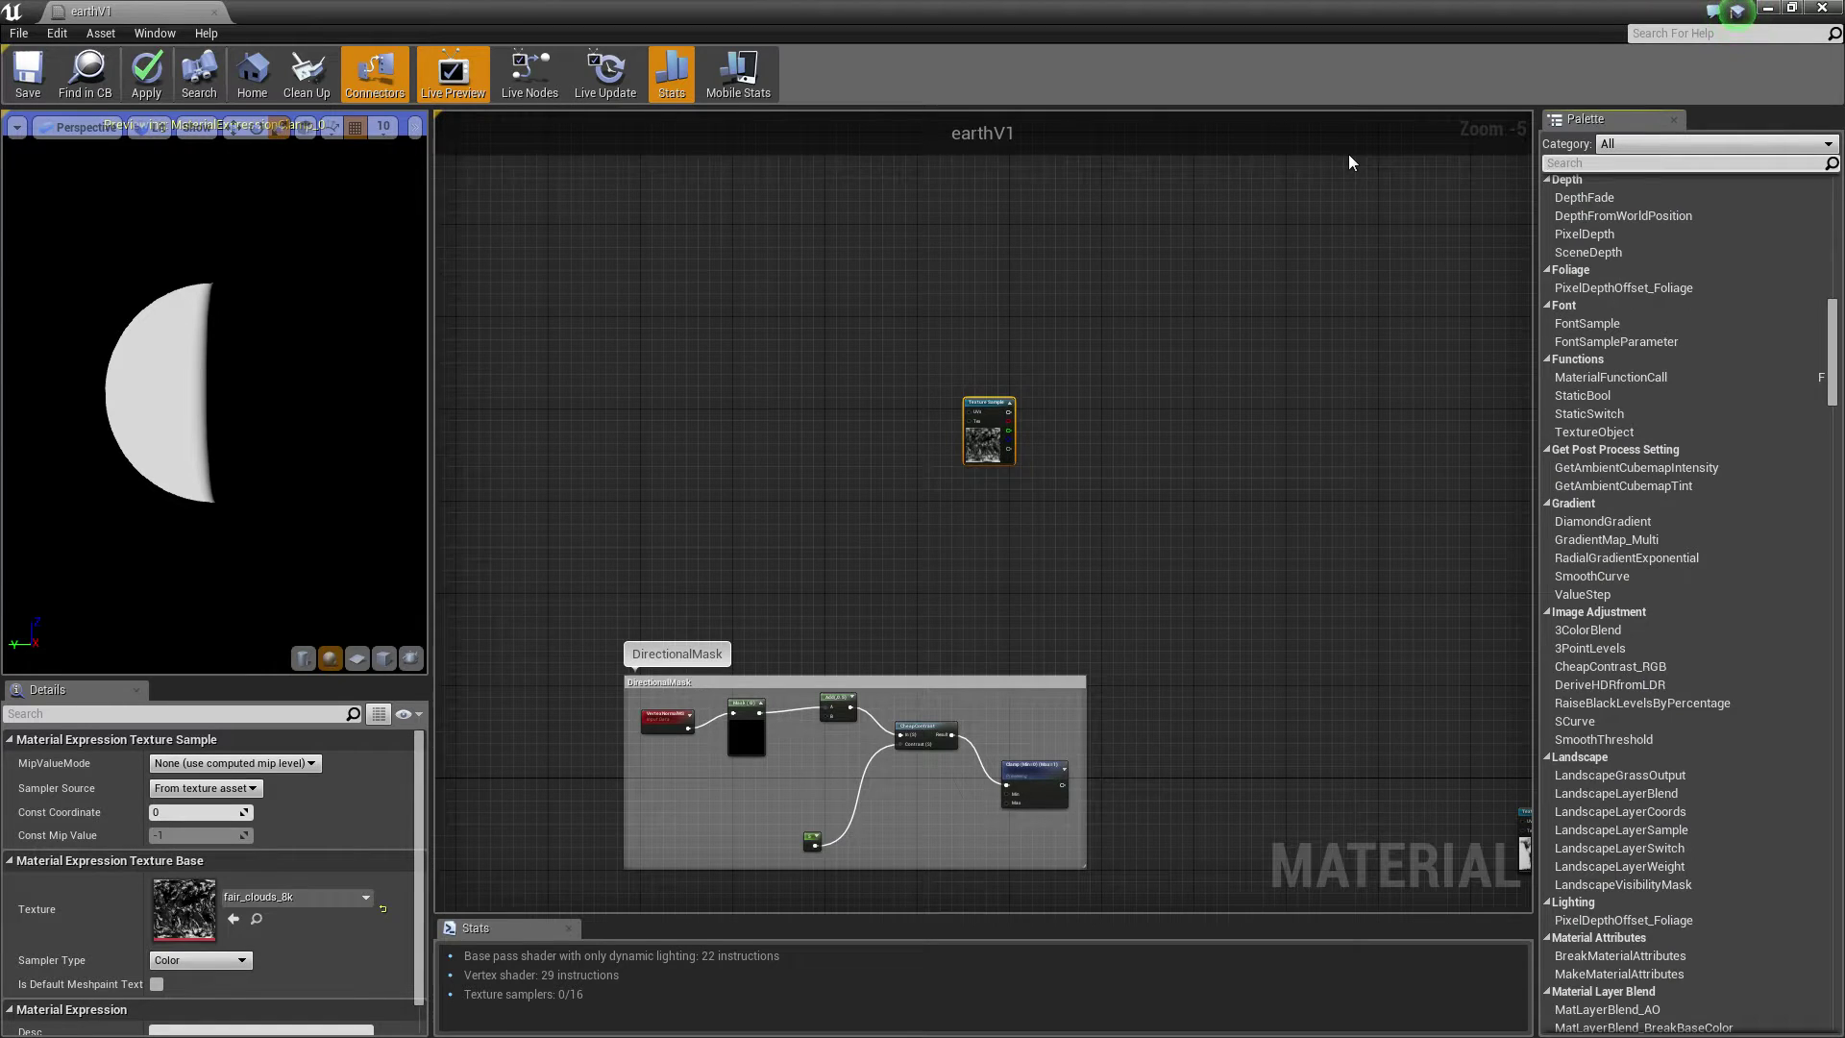
{"action": "type", "text": "panner"}
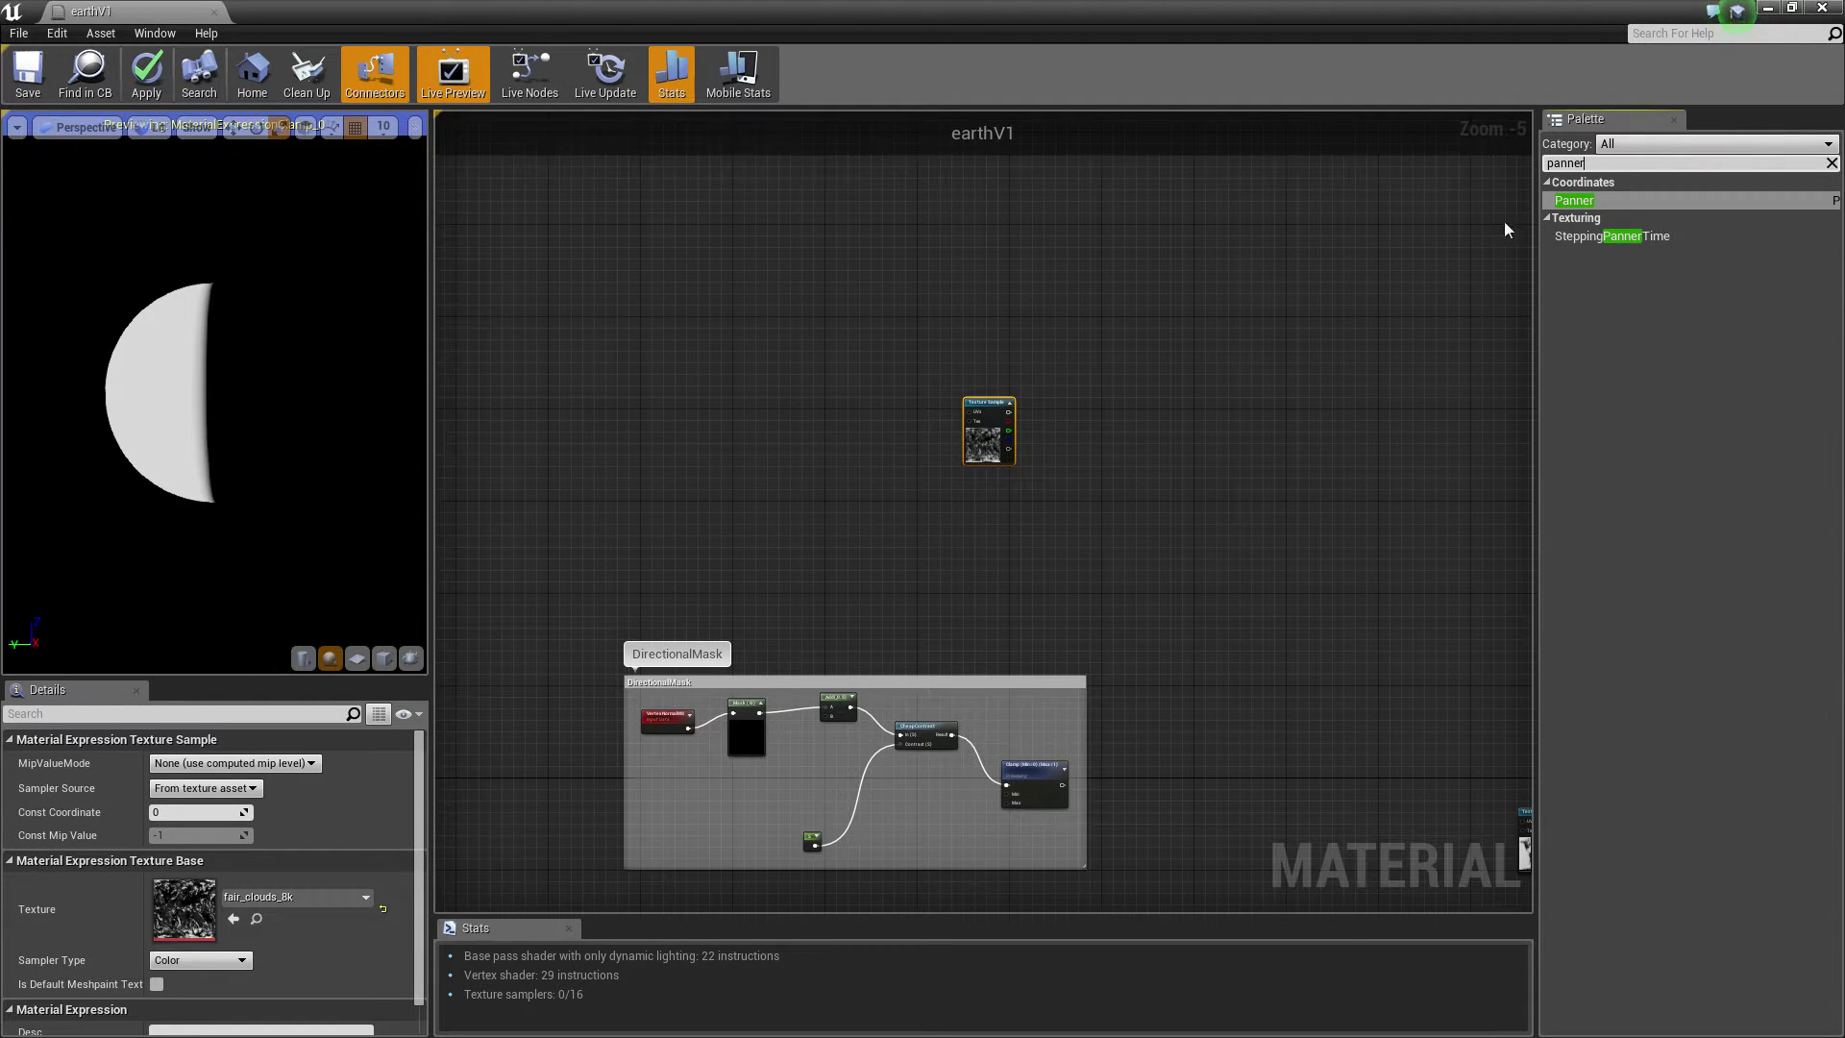
{"action": "left_click_drag", "start_coordinate": [1575, 200], "coordinate": [730, 370]}
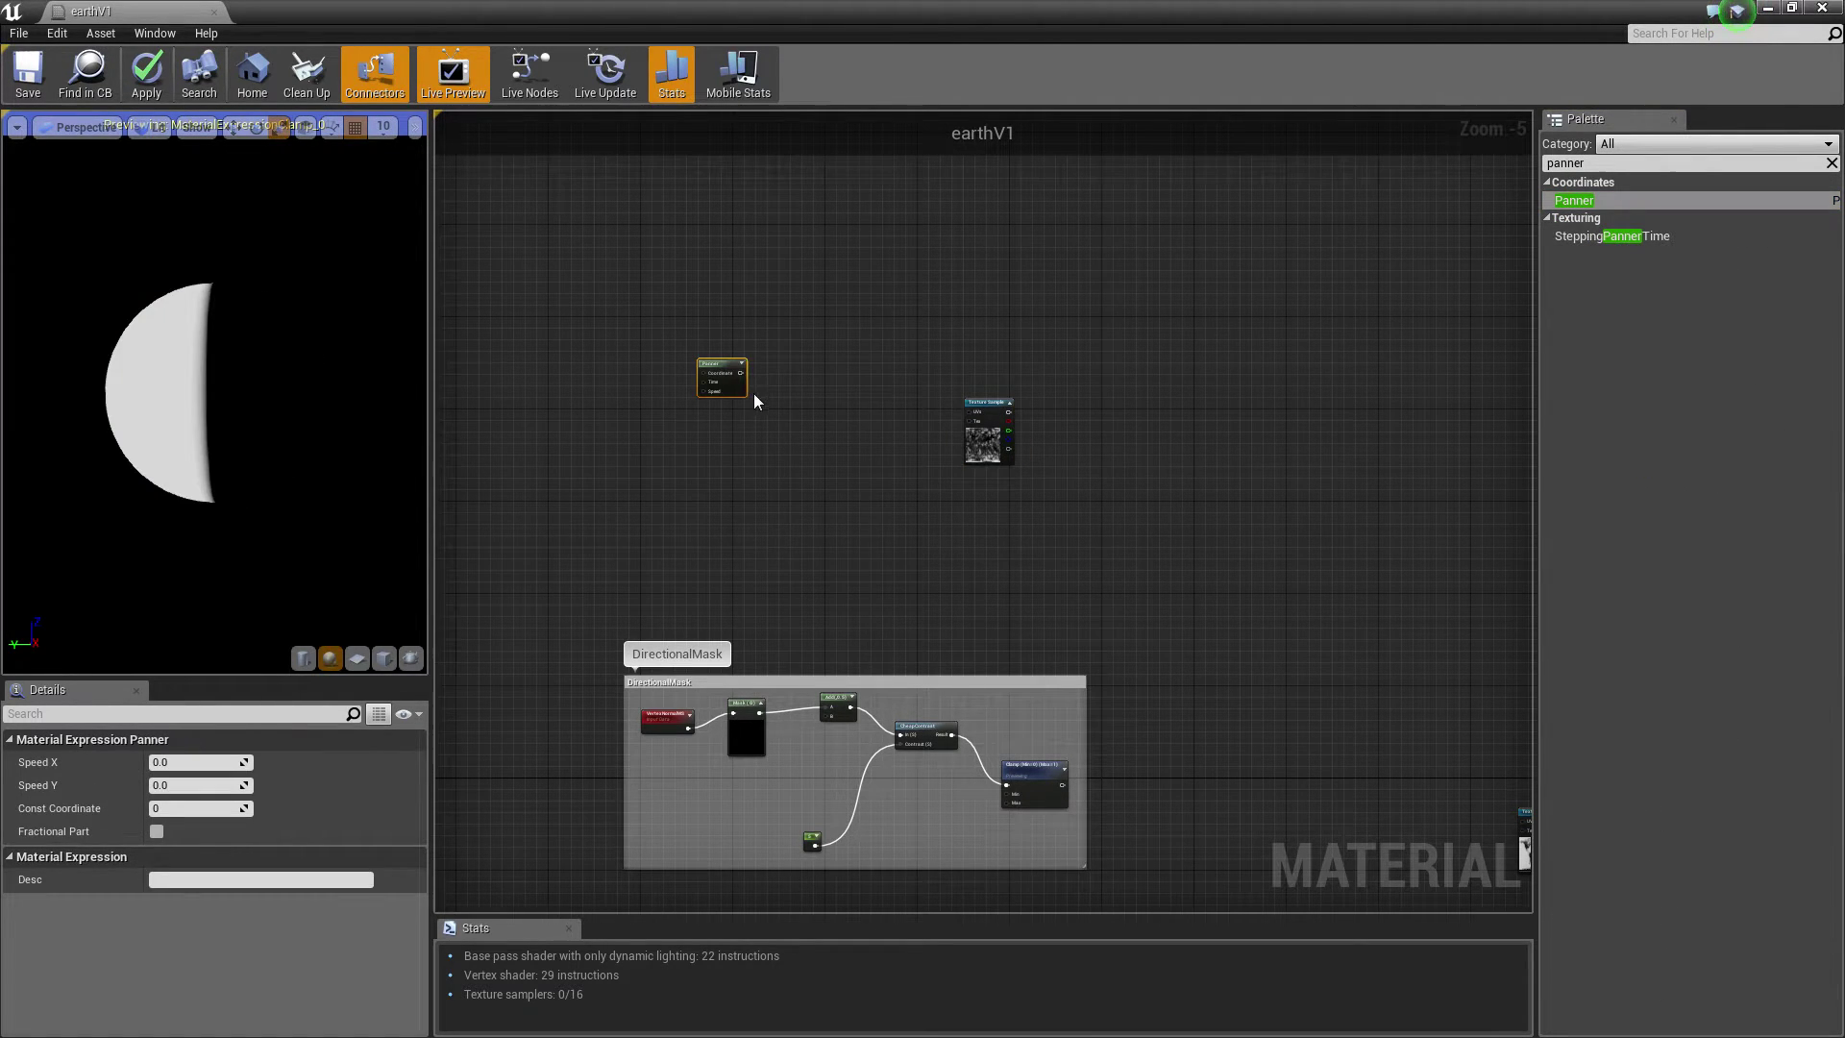
Add a BumpOffset node between the Panner and the cloud texture sample, and feed its Coordinate from the Panner.
{"action": "left_click", "coordinate": [670, 358]}
{"action": "key", "text": "Delete"}
{"action": "key", "text": "Delete"}
{"action": "key", "text": "Delete"}
{"action": "key", "text": "Delete"}
{"action": "key", "text": "Delete"}
{"action": "key", "text": "Delete"}
{"action": "type", "text": "bum"}
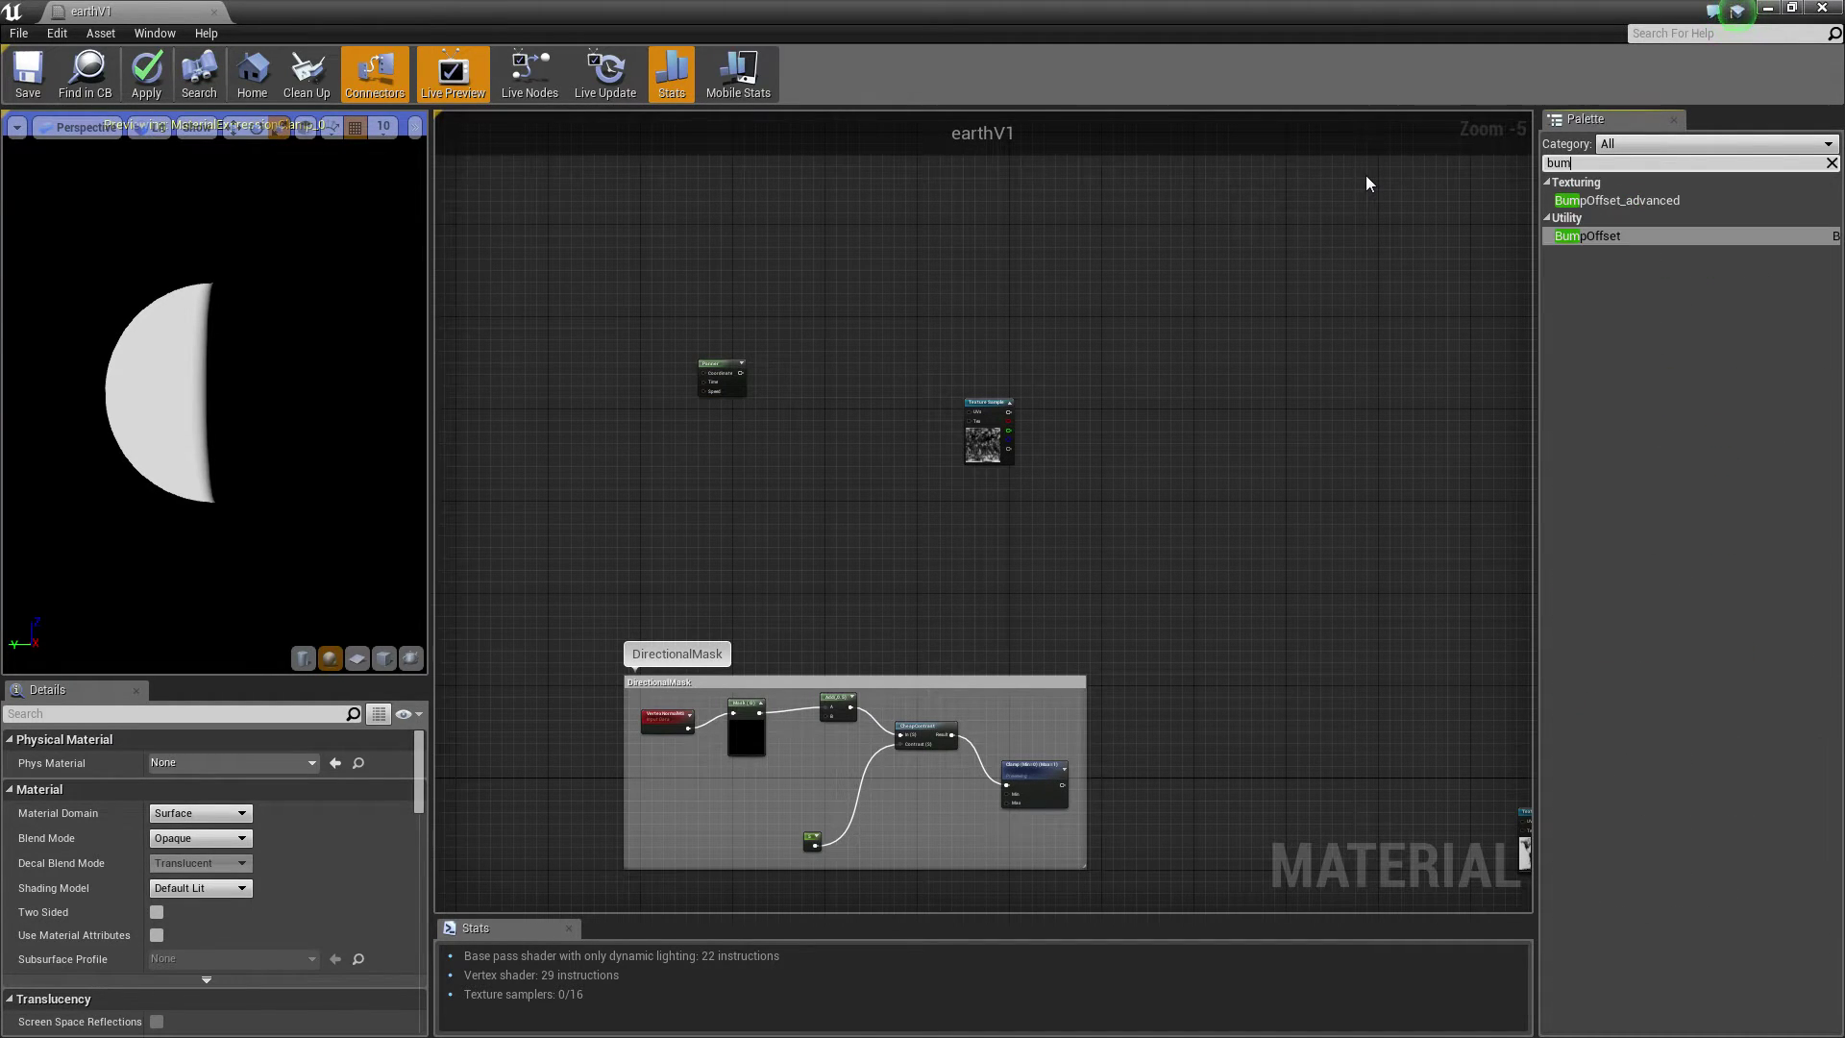
{"action": "left_click_drag", "start_coordinate": [1582, 237], "coordinate": [658, 412]}
{"action": "scroll", "coordinate": [721, 420], "scroll_direction": "up", "scroll_amount": 3}
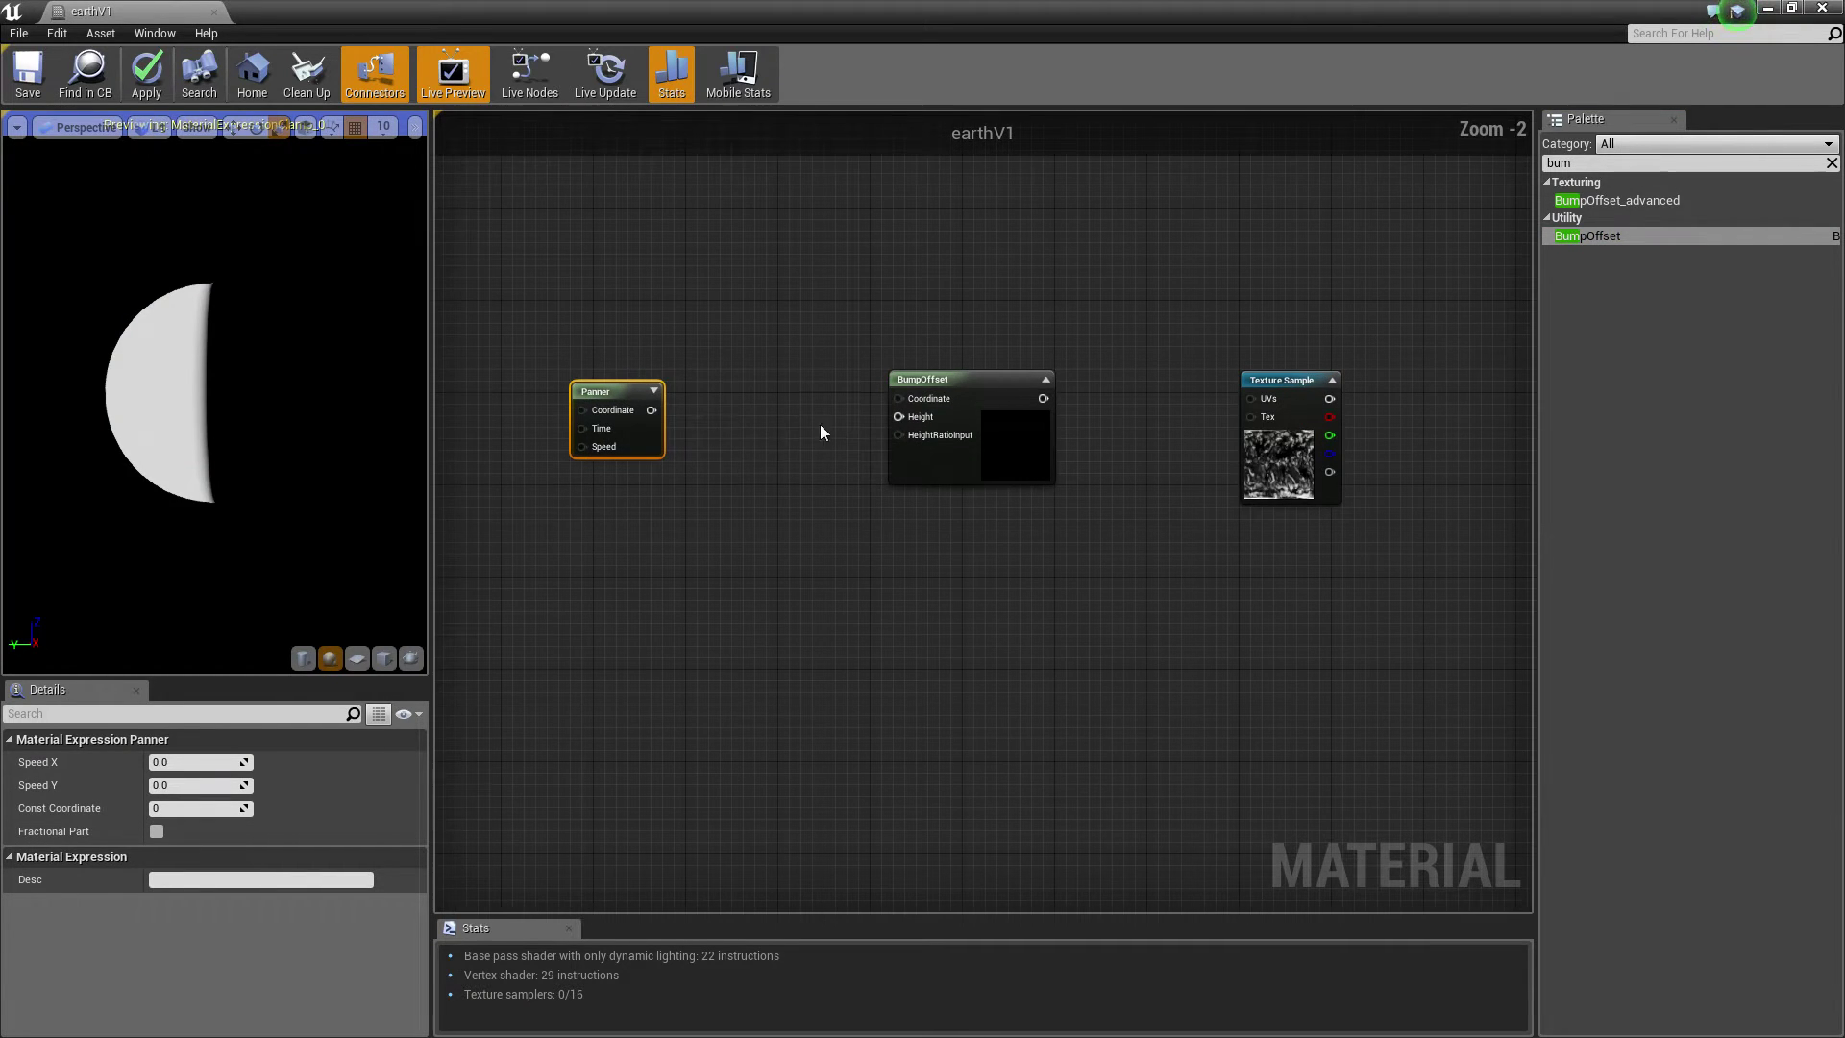
{"action": "left_click_drag", "start_coordinate": [722, 407], "coordinate": [934, 402]}
{"action": "left_click", "coordinate": [714, 578]}
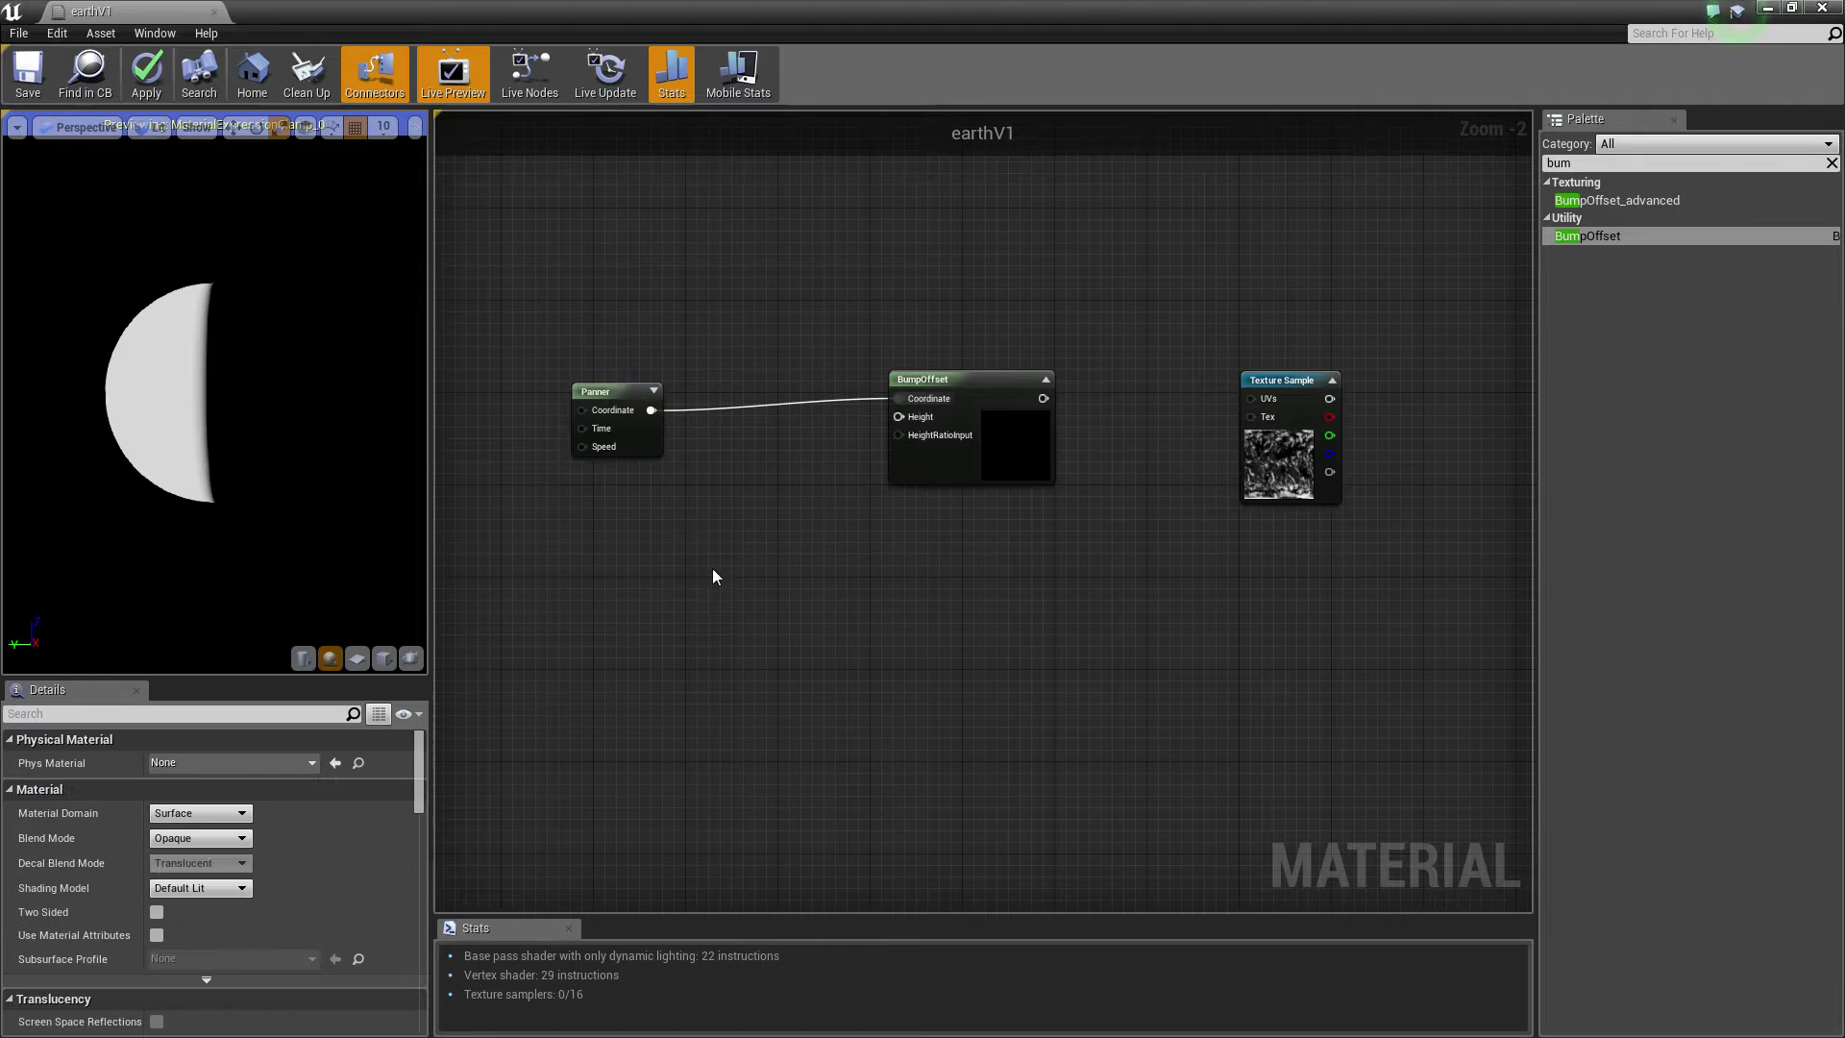
Add a Constant node with value 0.5 and connect it to the BumpOffset's Height.
{"action": "left_click", "coordinate": [693, 517]}
{"action": "left_click_drag", "start_coordinate": [714, 544], "coordinate": [898, 416]}
{"action": "left_click", "coordinate": [215, 761]}
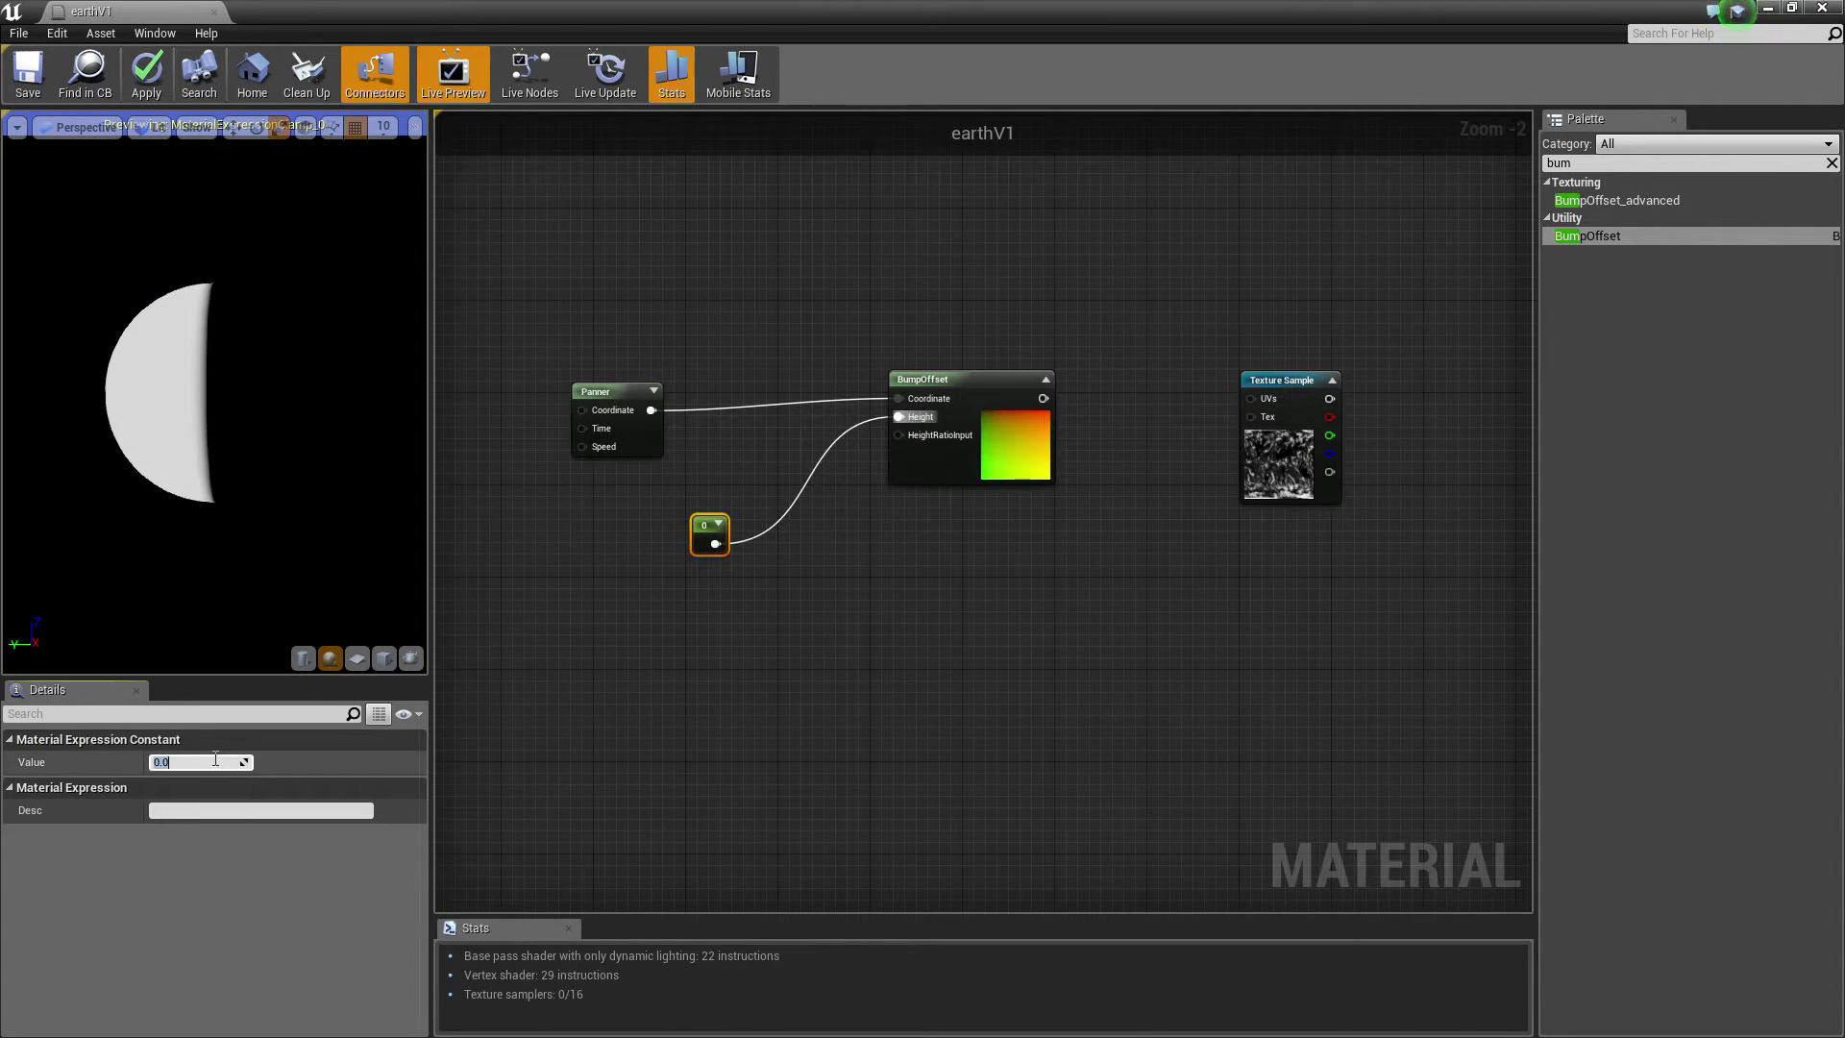
{"action": "type", "text": "0.5"}
{"action": "key", "text": "Return"}
{"action": "left_click", "coordinate": [1737, 12]}
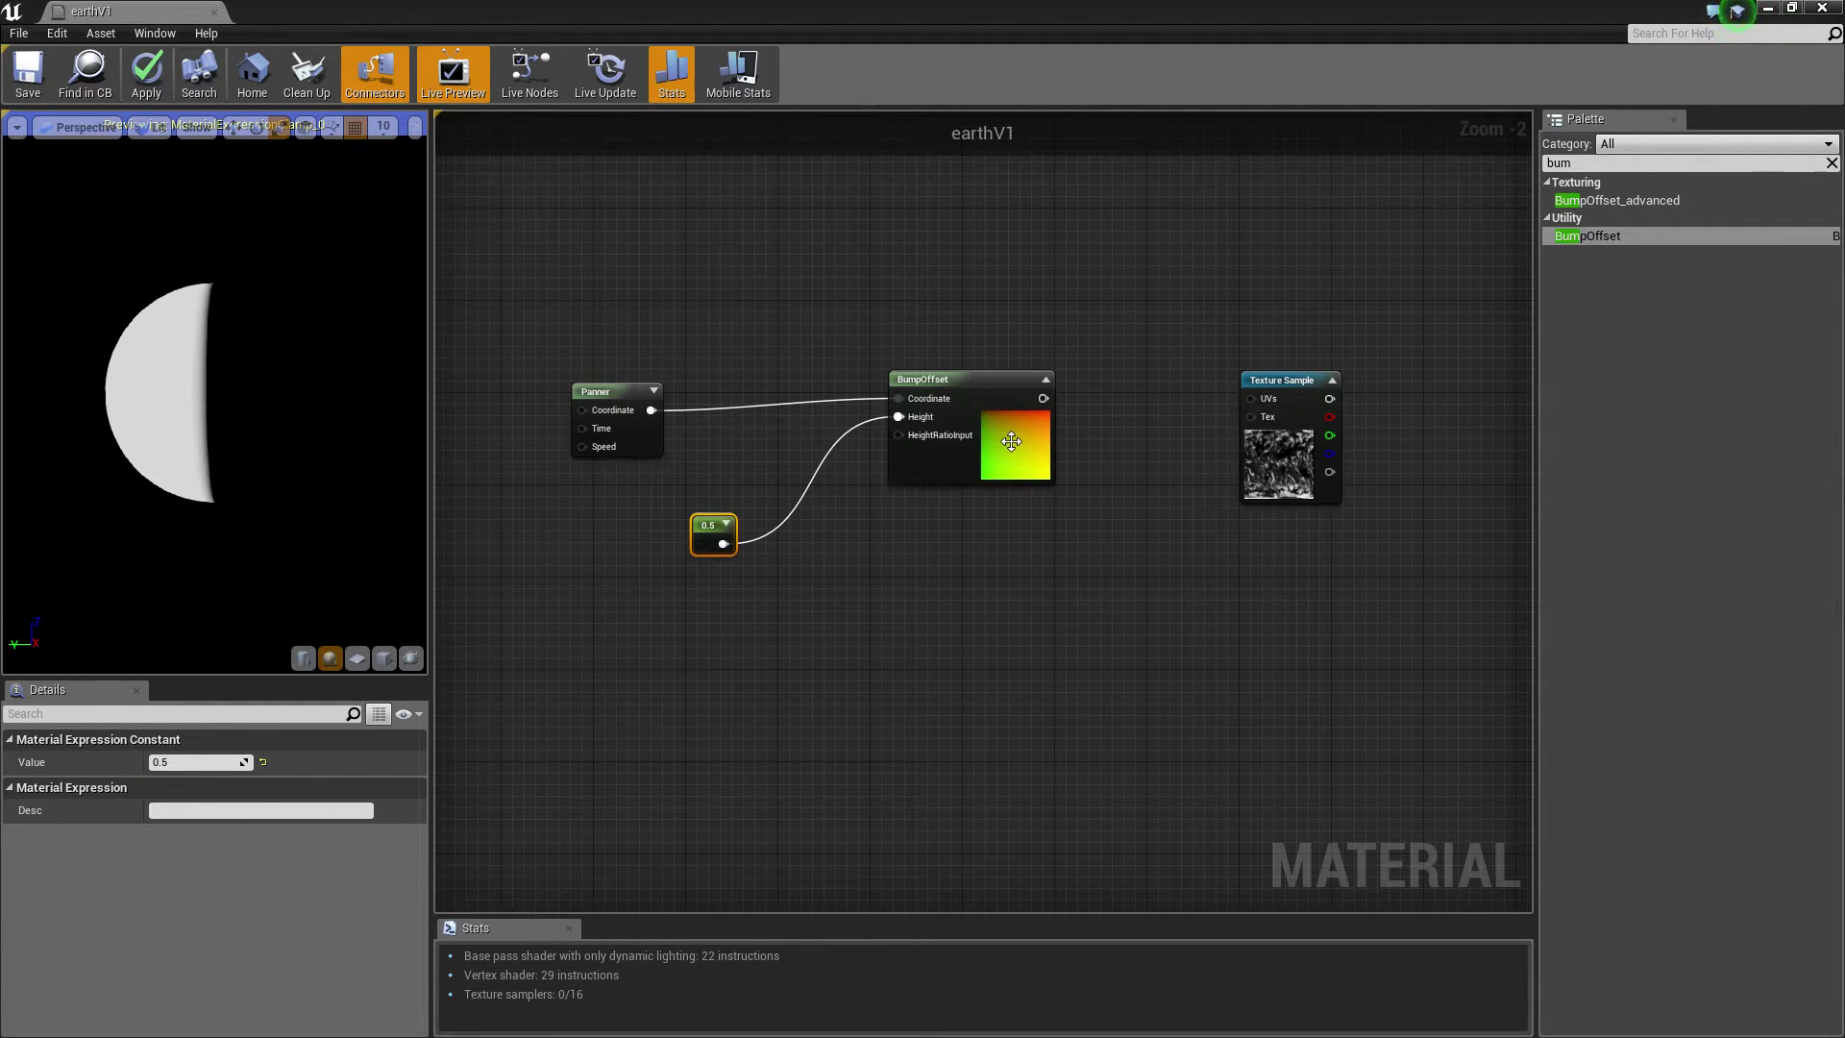
Set the BumpOffset node's Height Ratio to 0.3 and Reference Plane to 0.45.
{"action": "left_click", "coordinate": [1011, 441]}
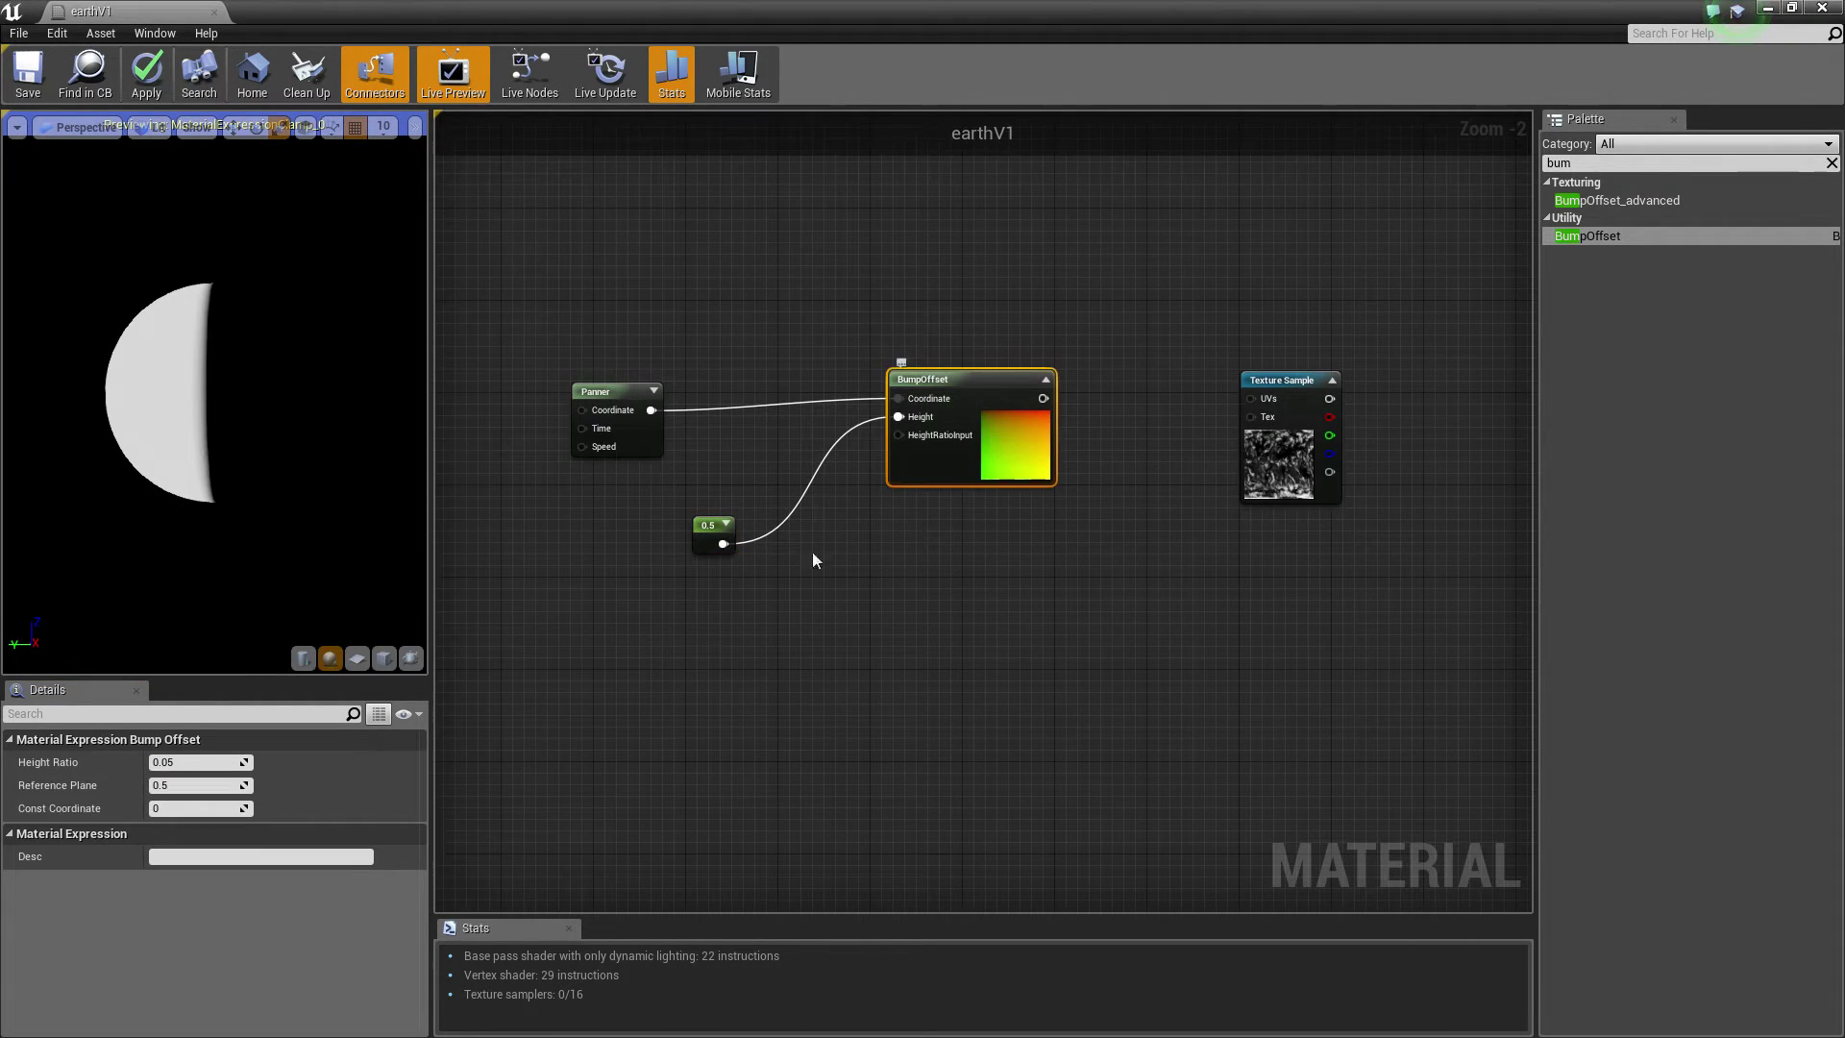
{"action": "left_click", "coordinate": [215, 759]}
{"action": "type", "text": "0.3"}
{"action": "key", "text": "Return"}
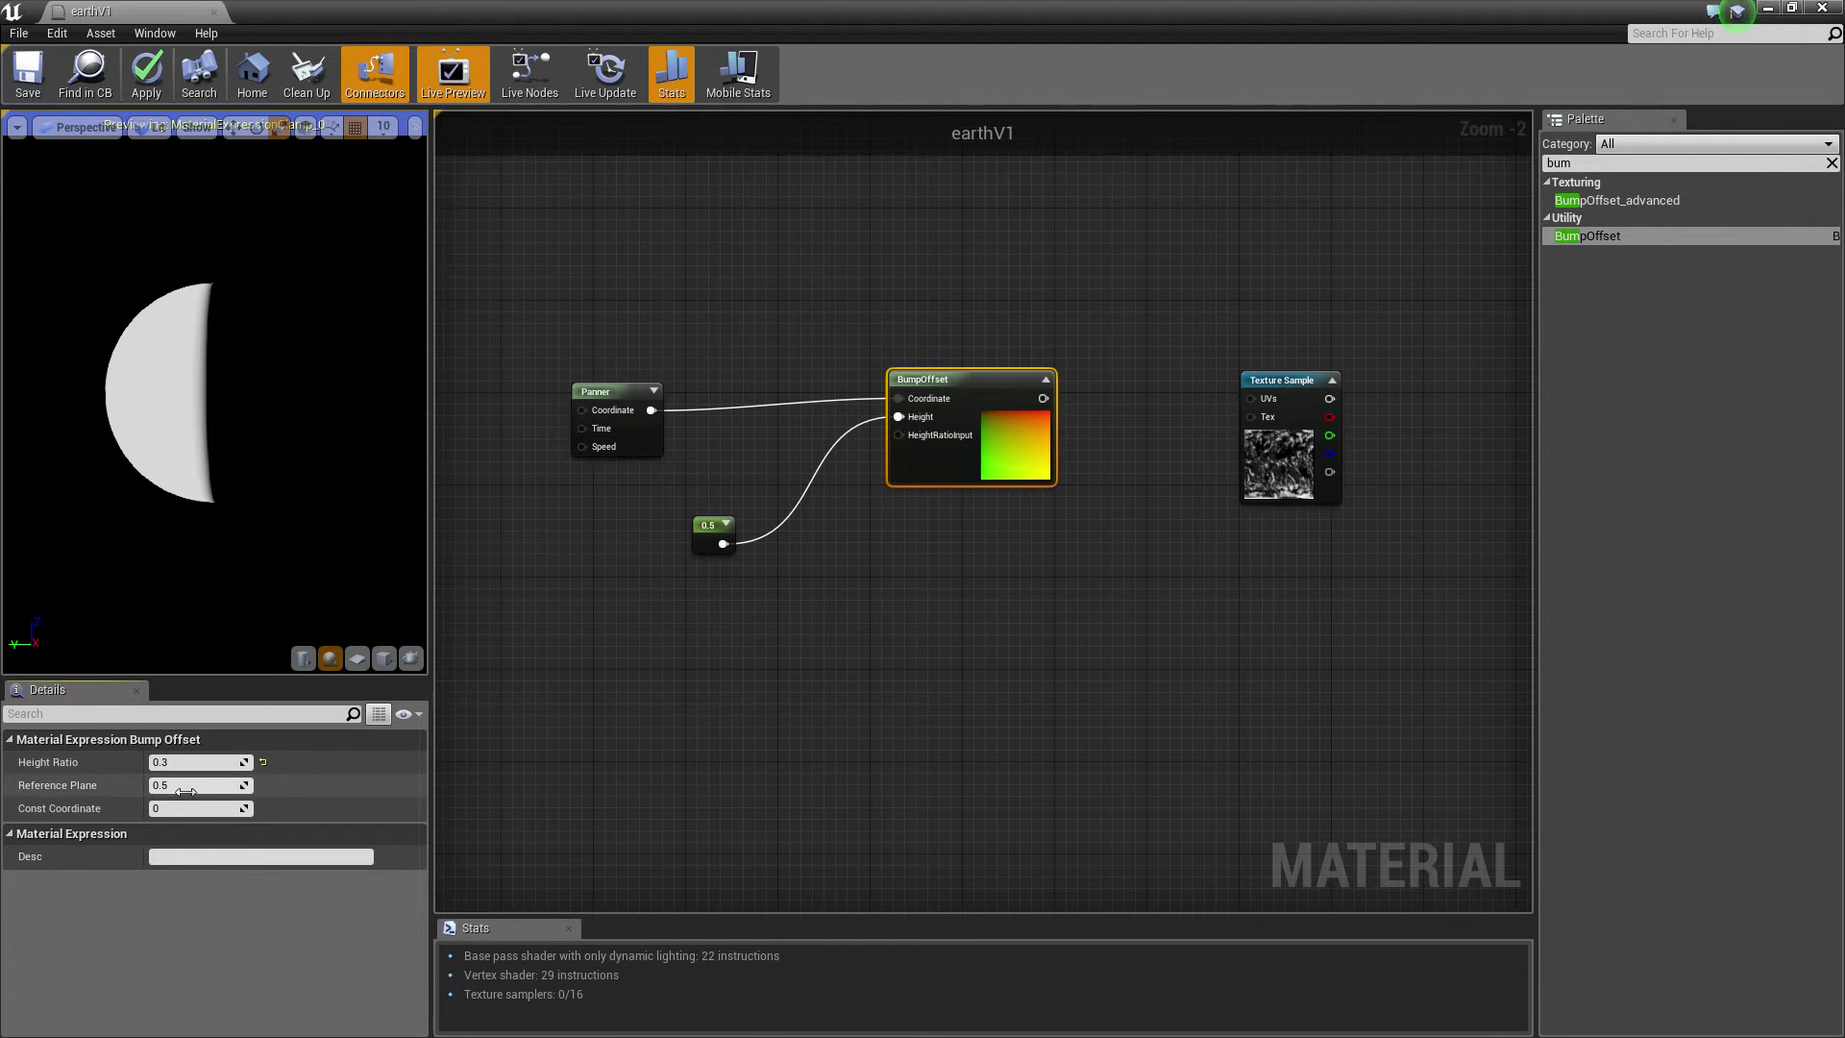
{"action": "key", "text": "Return"}
{"action": "type", "text": "45"}
{"action": "key", "text": "Return"}
Connect the BumpOffset output to the fair_clouds_8k texture sample's UVs and preview that texture sample.
{"action": "right_click_drag", "start_coordinate": [870, 380], "coordinate": [698, 470]}
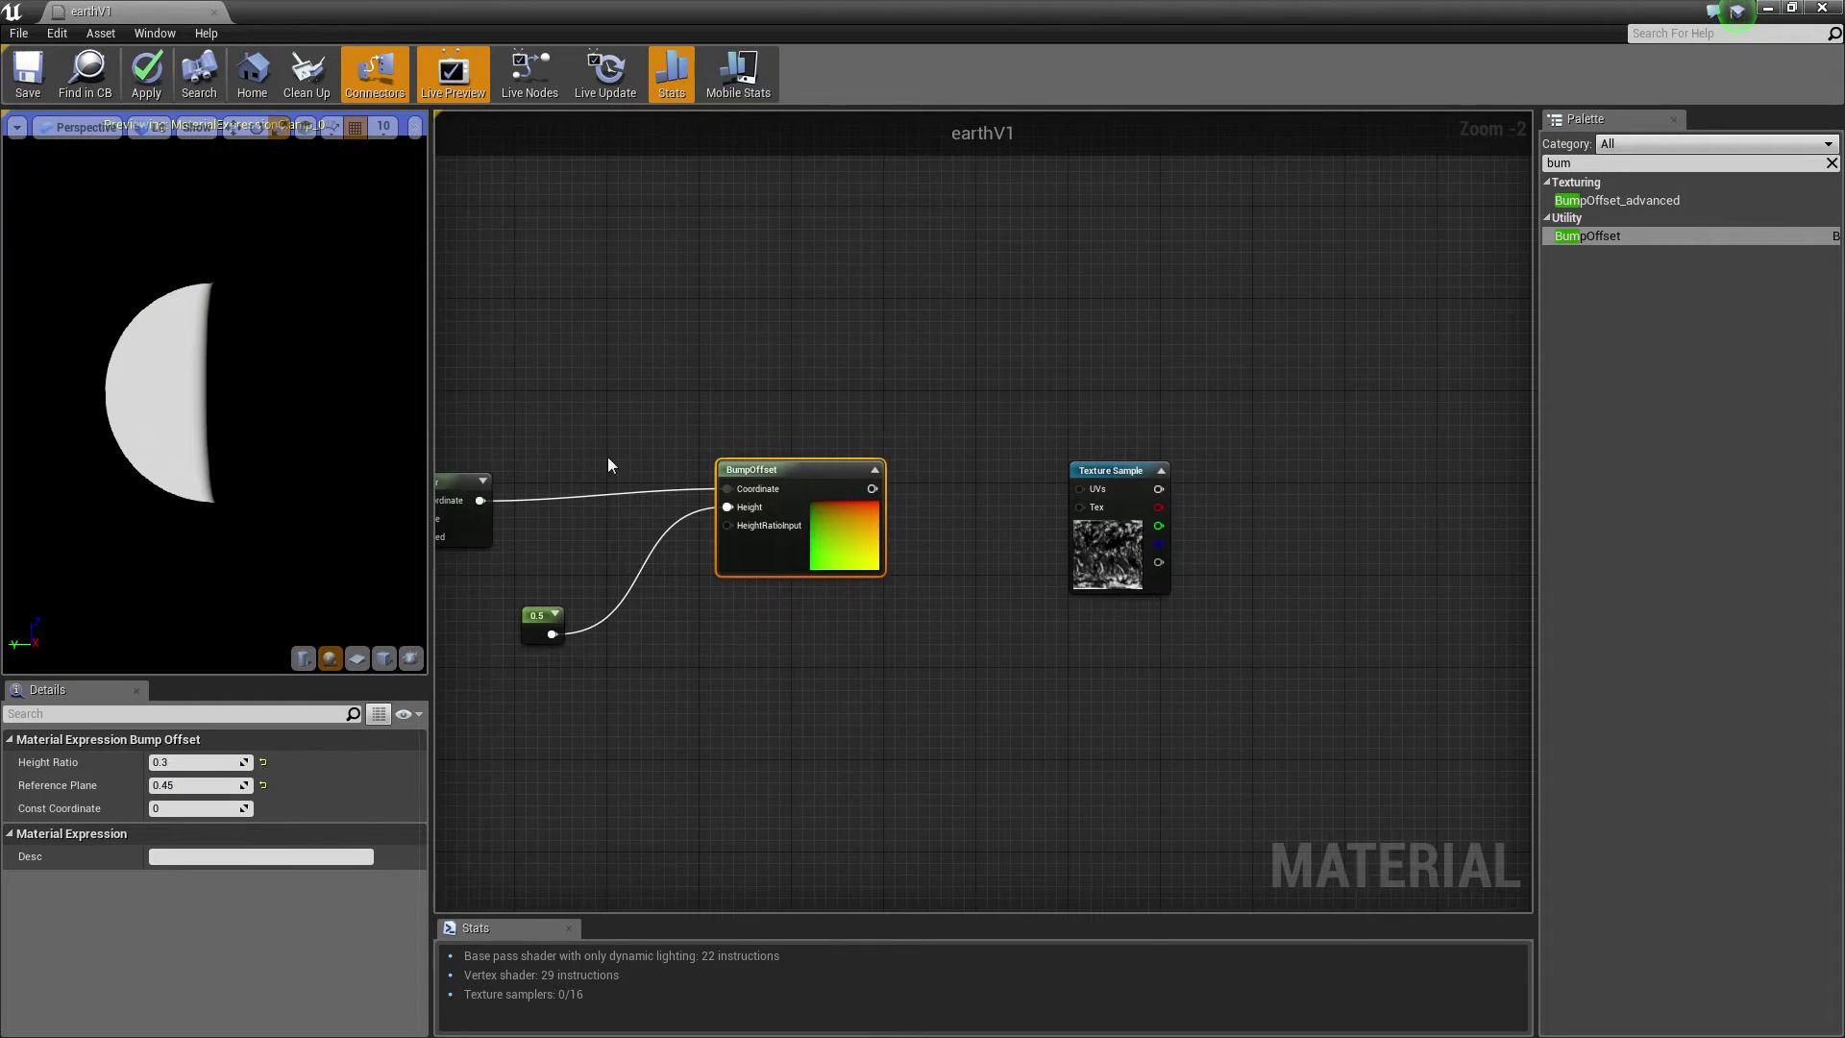
{"action": "left_click_drag", "start_coordinate": [1080, 486], "coordinate": [1047, 438]}
{"action": "right_click", "coordinate": [1046, 439]}
{"action": "left_click", "coordinate": [1081, 454]}
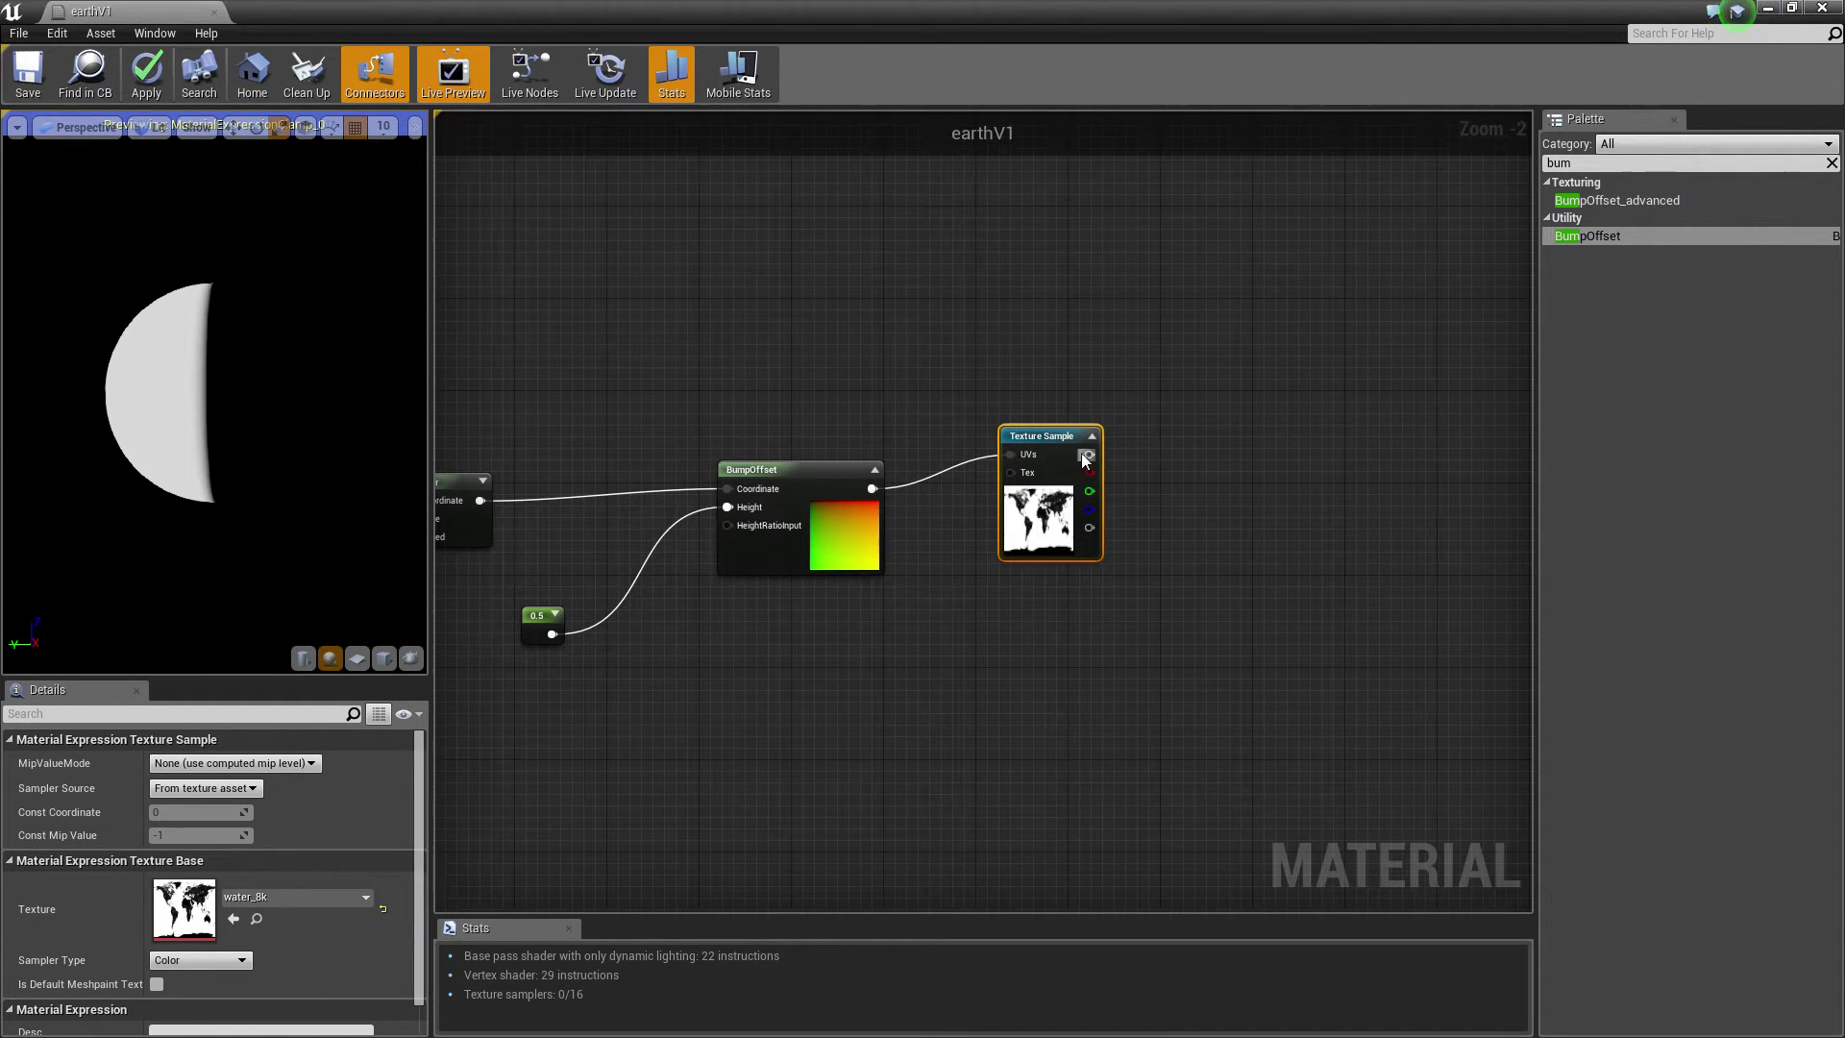
{"action": "right_click", "coordinate": [1069, 441]}
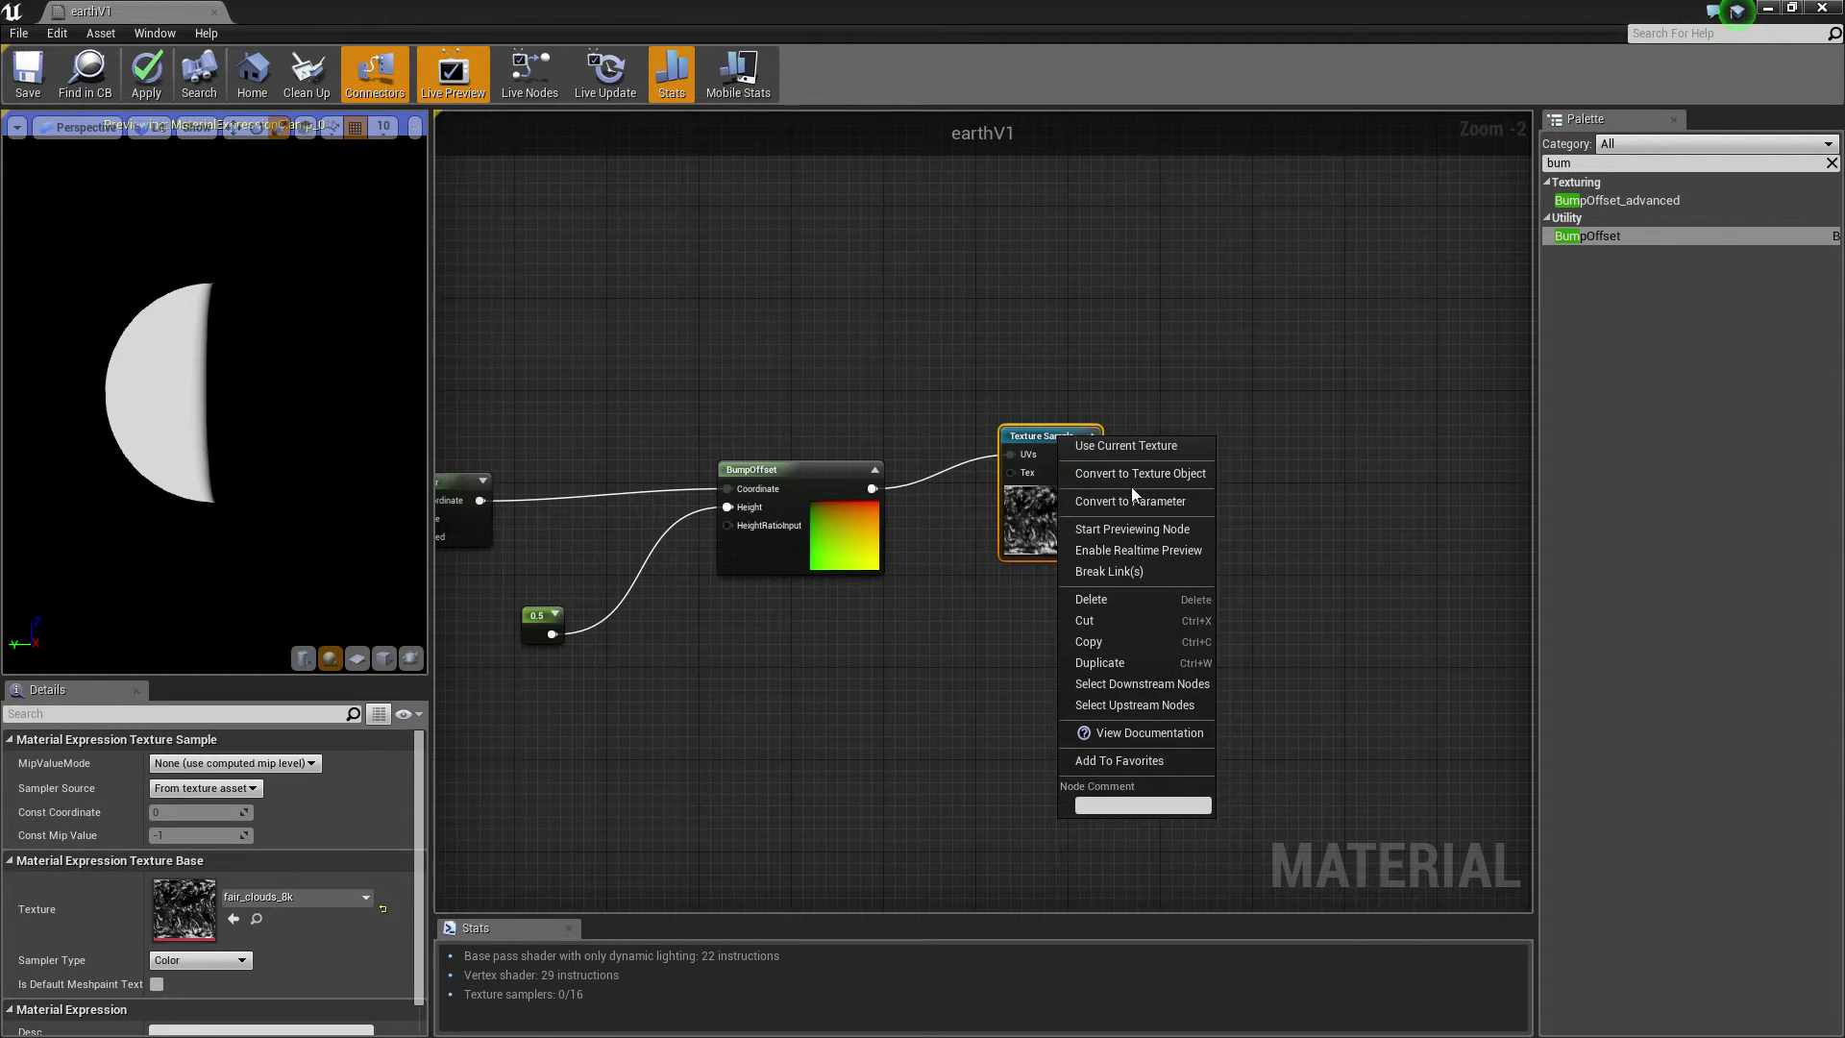
{"action": "left_click", "coordinate": [1132, 529]}
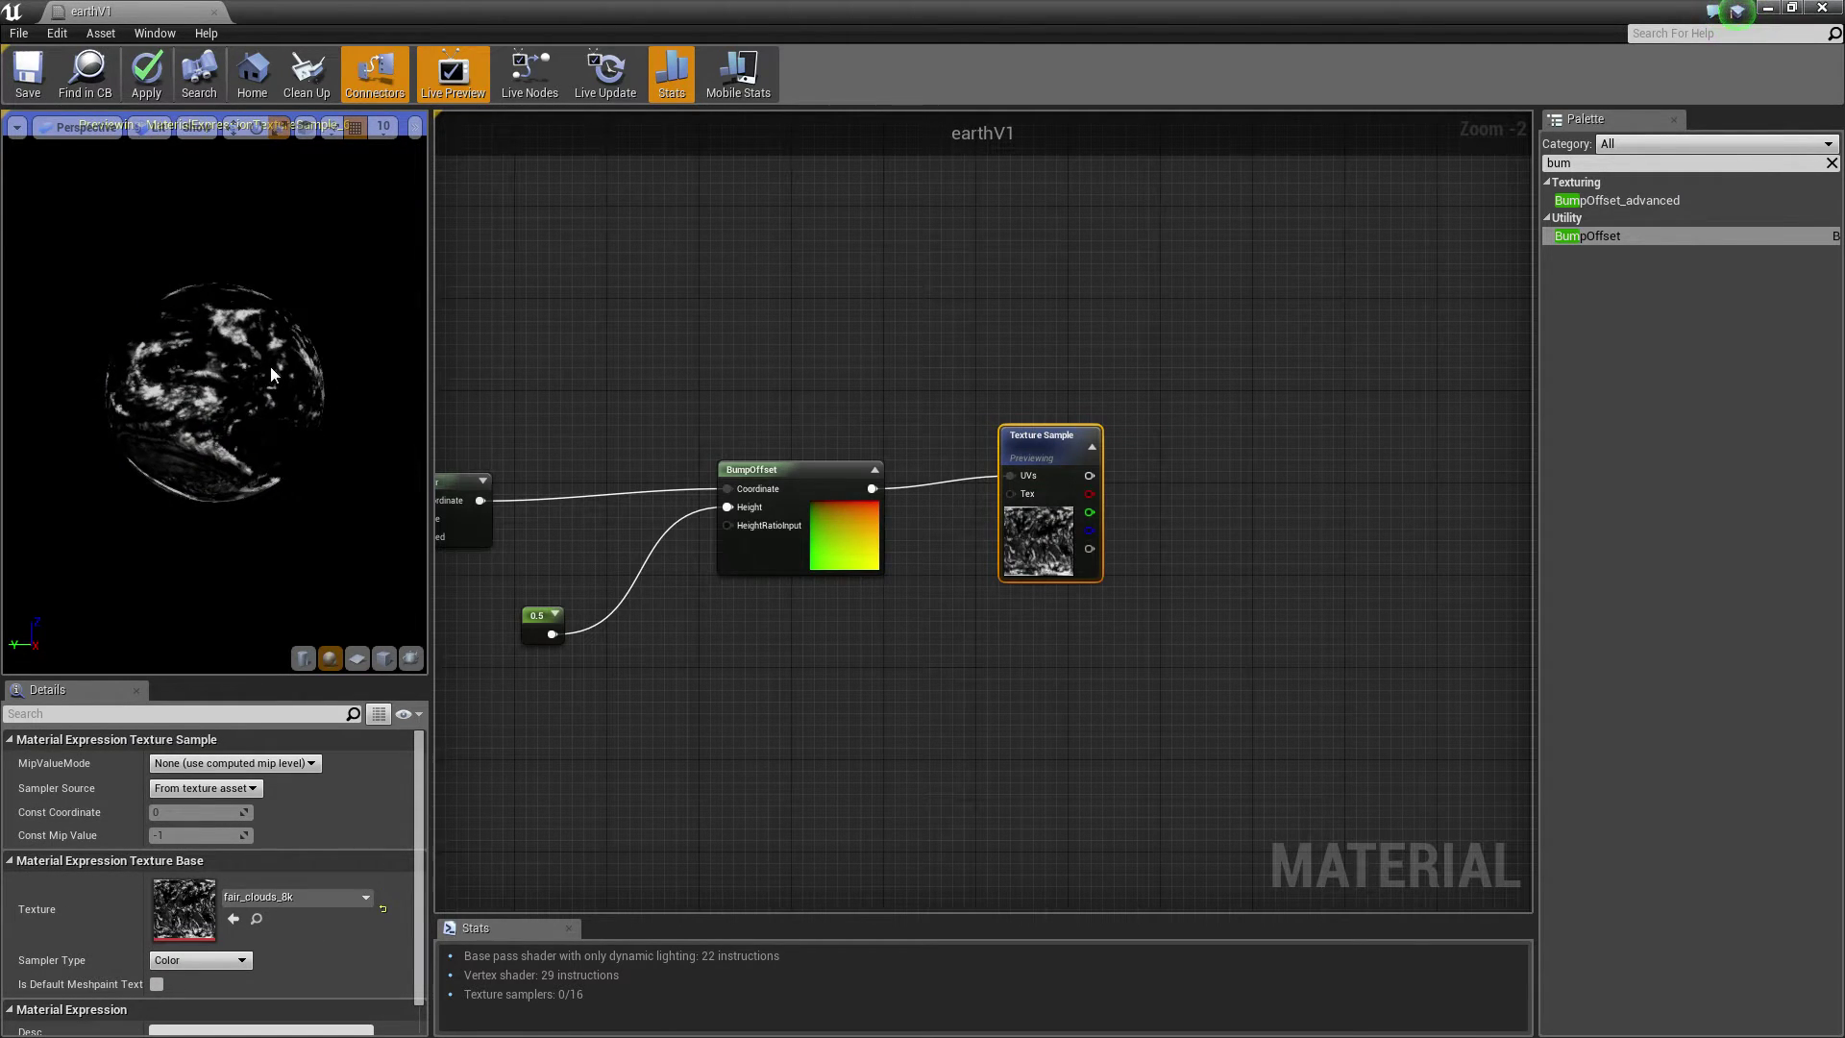
{"action": "scroll", "coordinate": [288, 374], "scroll_direction": "up", "scroll_amount": 2}
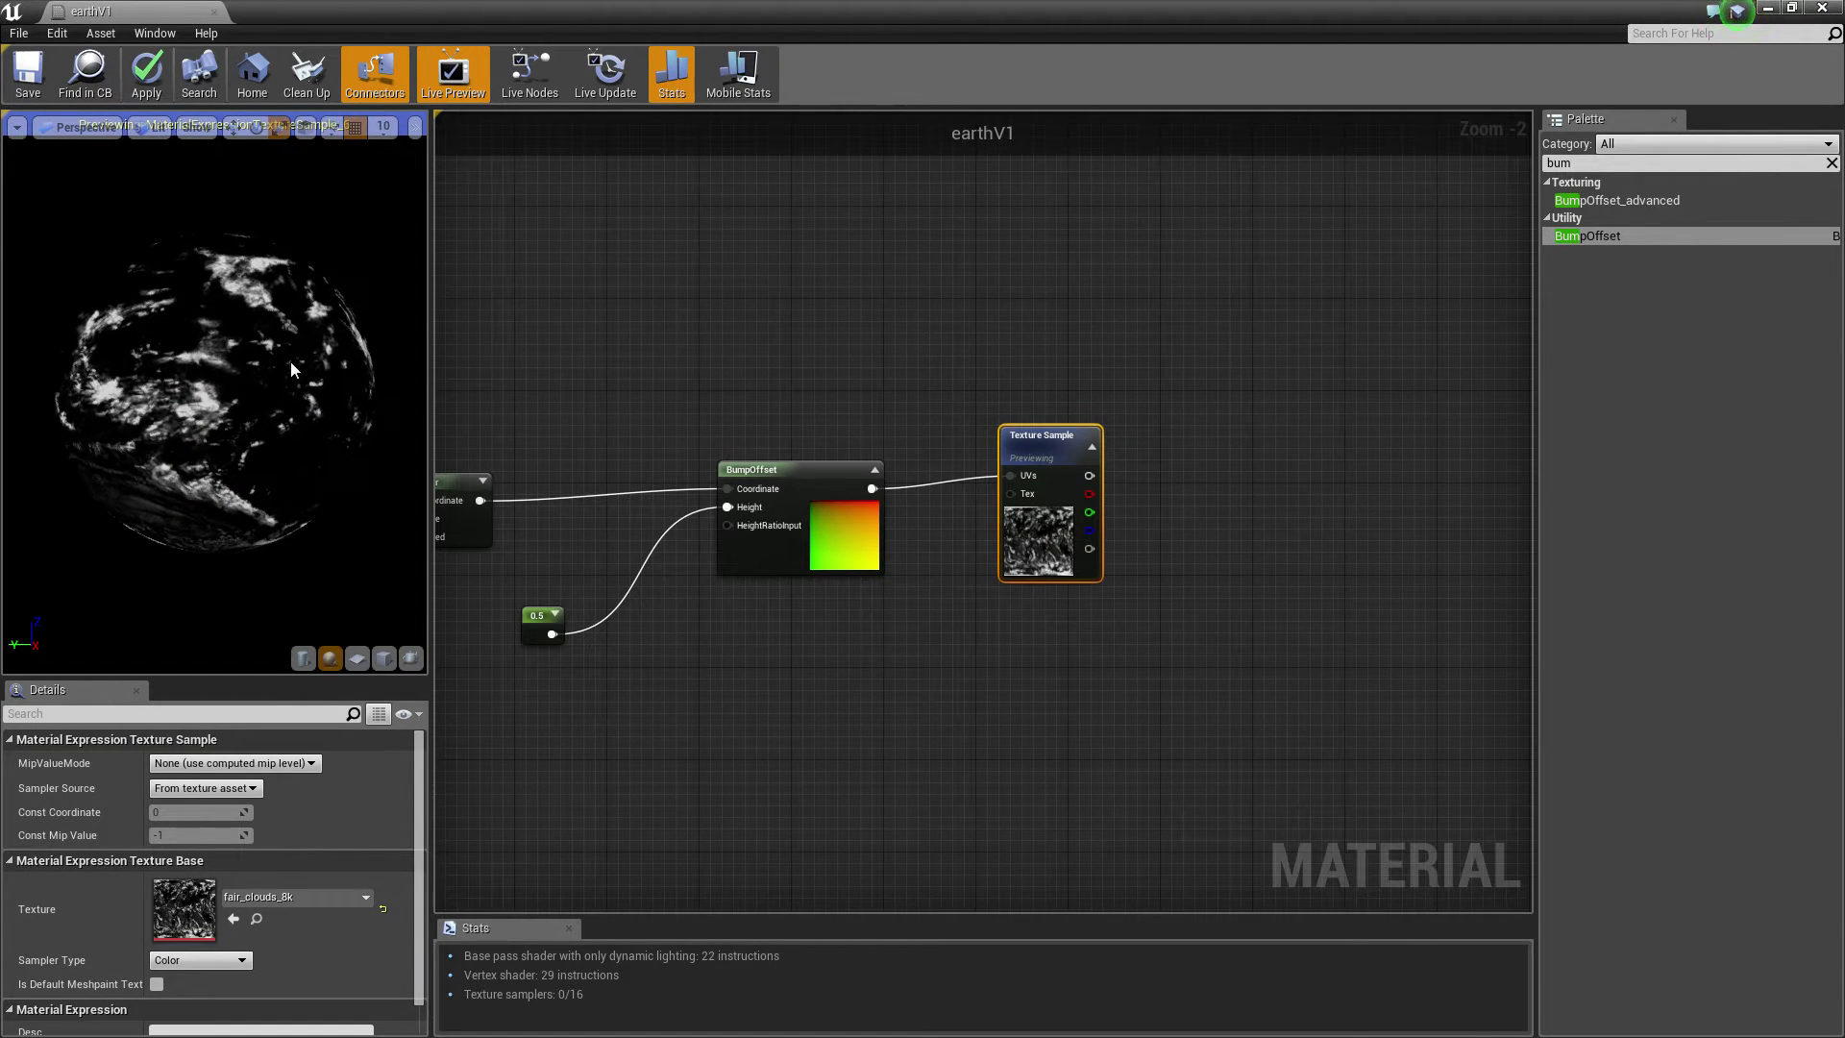
{"action": "left_click", "coordinate": [40, 131]}
Set the Panner's Speed X to 0.008 and check the moving clouds on the preview sphere.
{"action": "right_click_drag", "start_coordinate": [639, 338], "coordinate": [927, 315]}
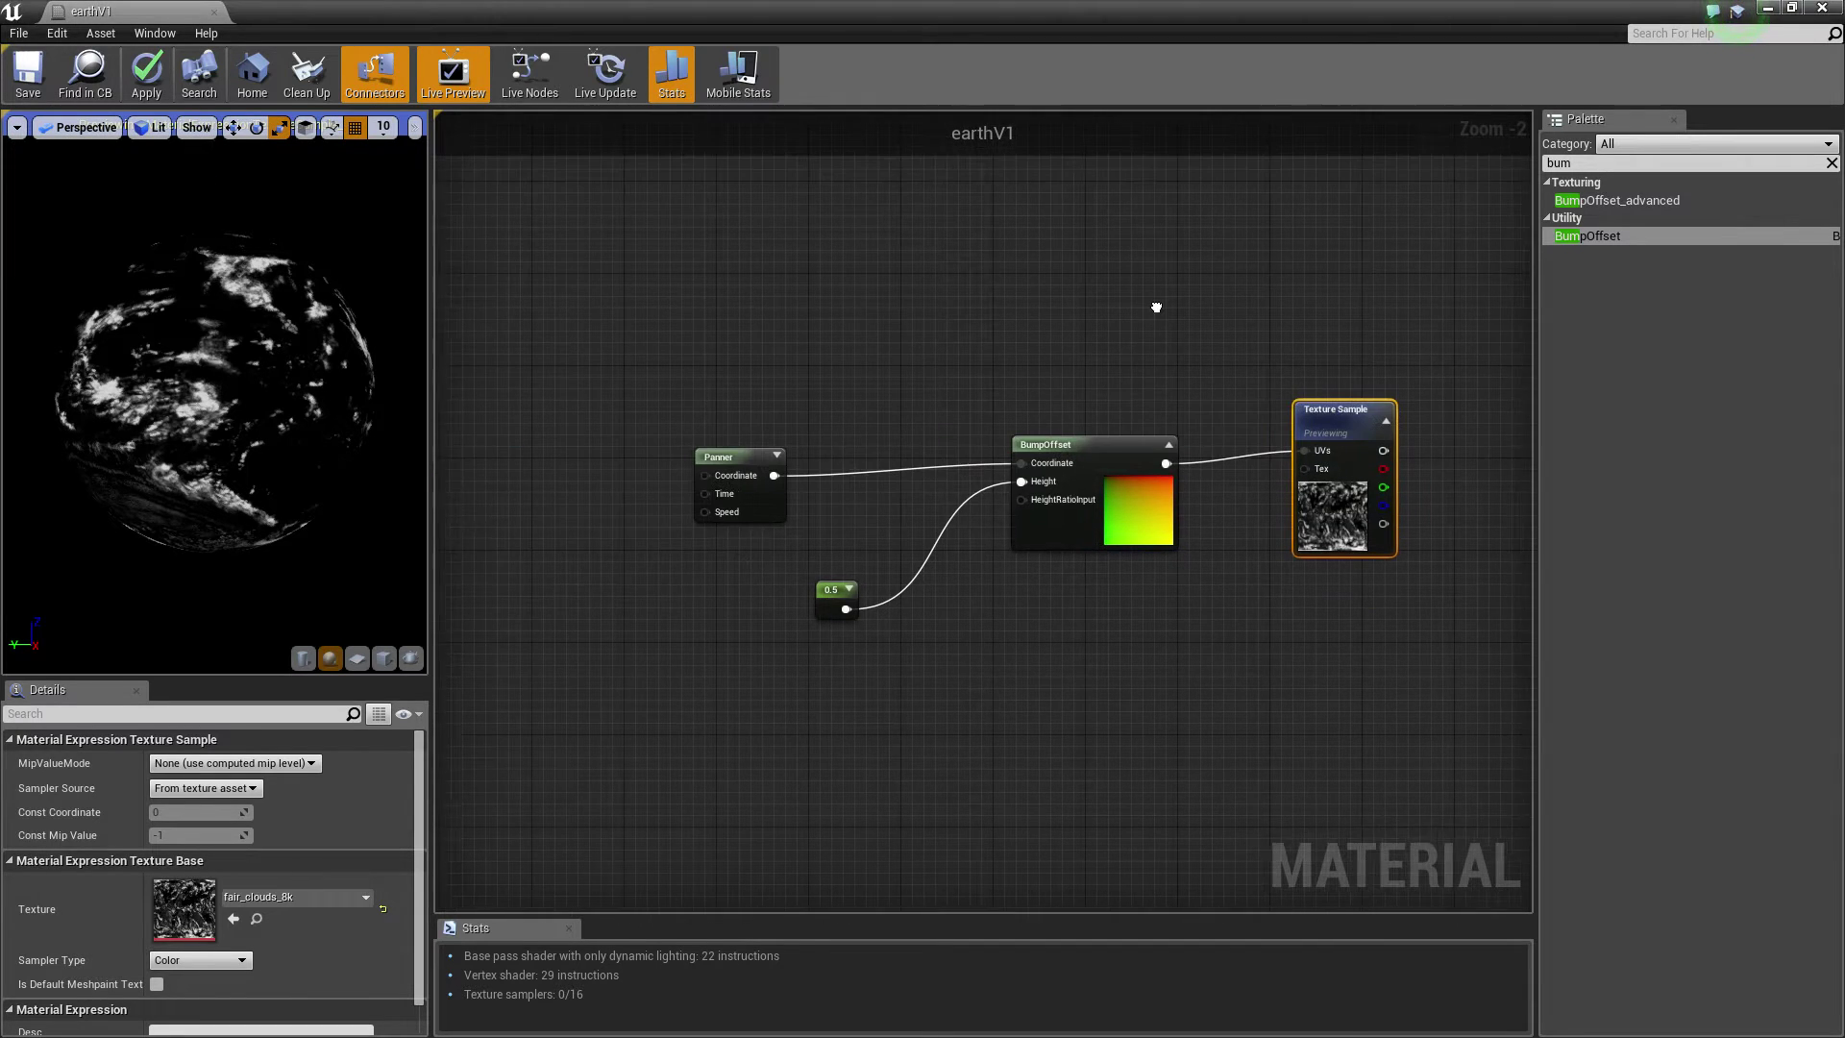
{"action": "left_click", "coordinate": [726, 462]}
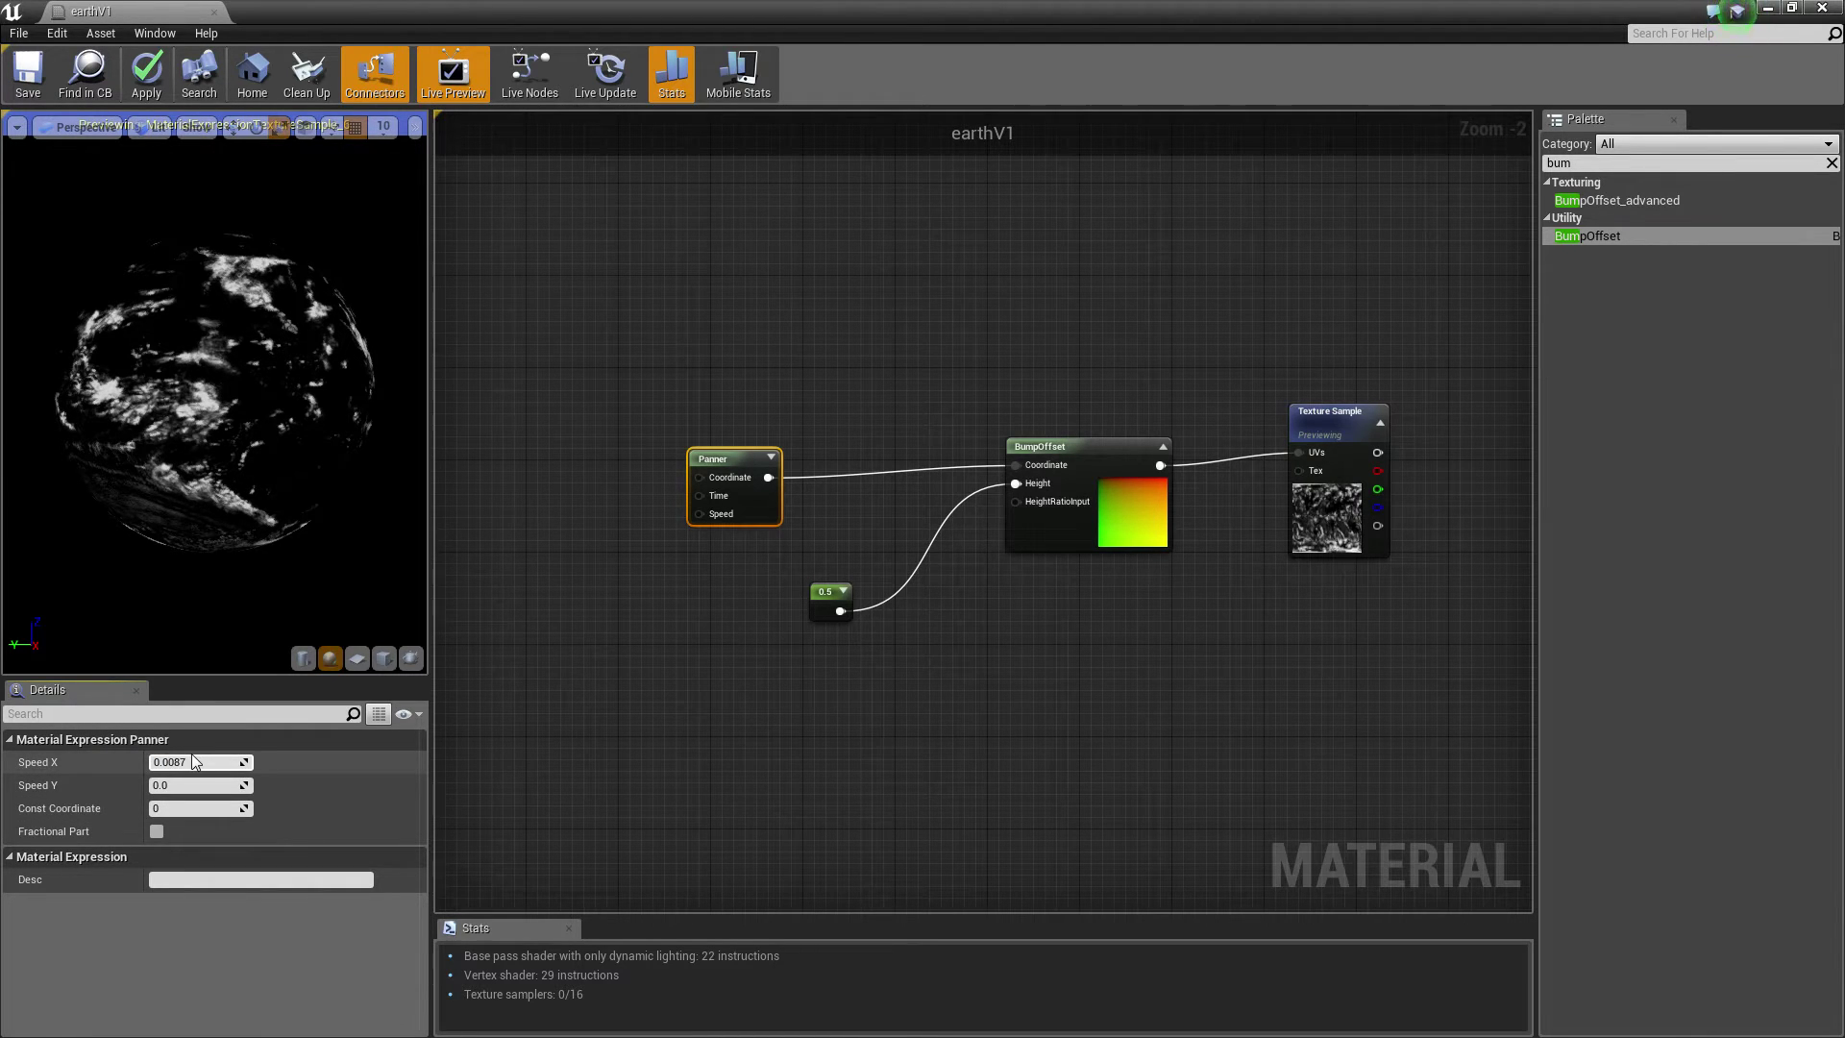
{"action": "key", "text": "Return"}
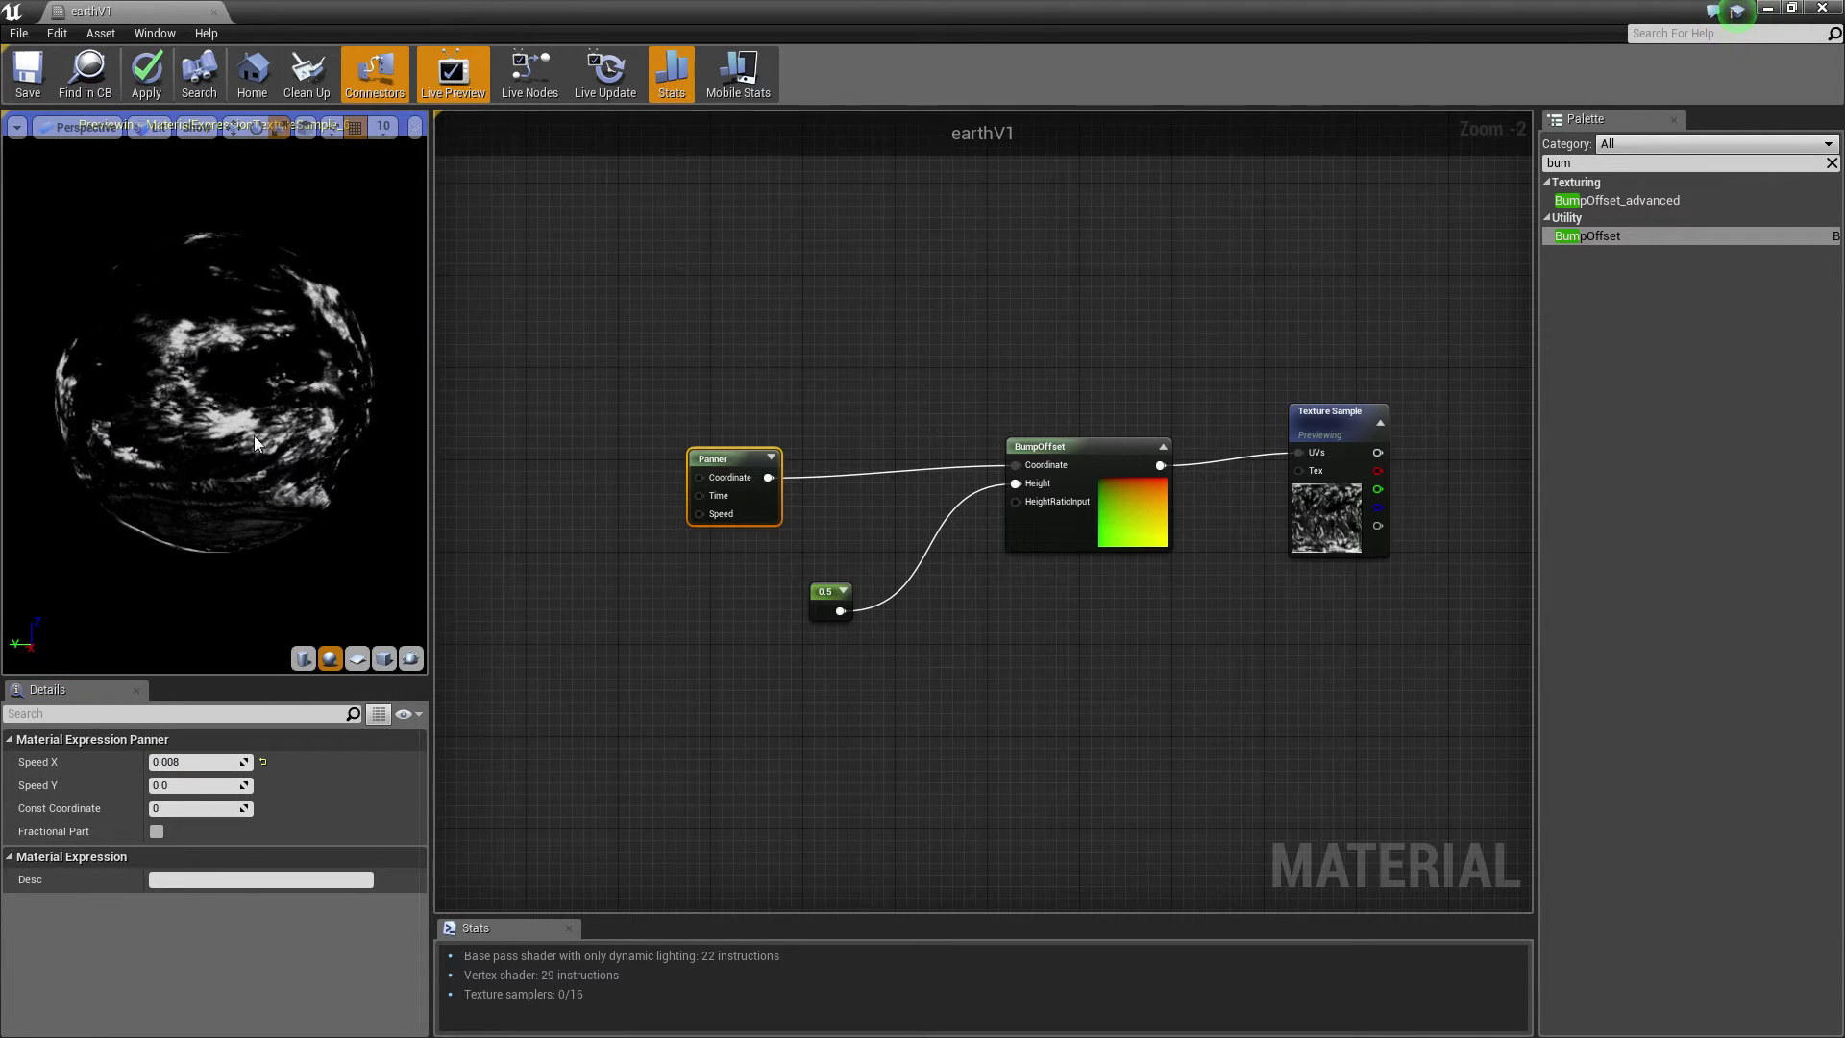
{"action": "left_click_drag", "start_coordinate": [254, 435], "coordinate": [333, 380]}
Add a Clamp node after the cloud texture sample and feed it from the sample's colour output.
{"action": "right_click_drag", "start_coordinate": [1122, 302], "coordinate": [805, 346]}
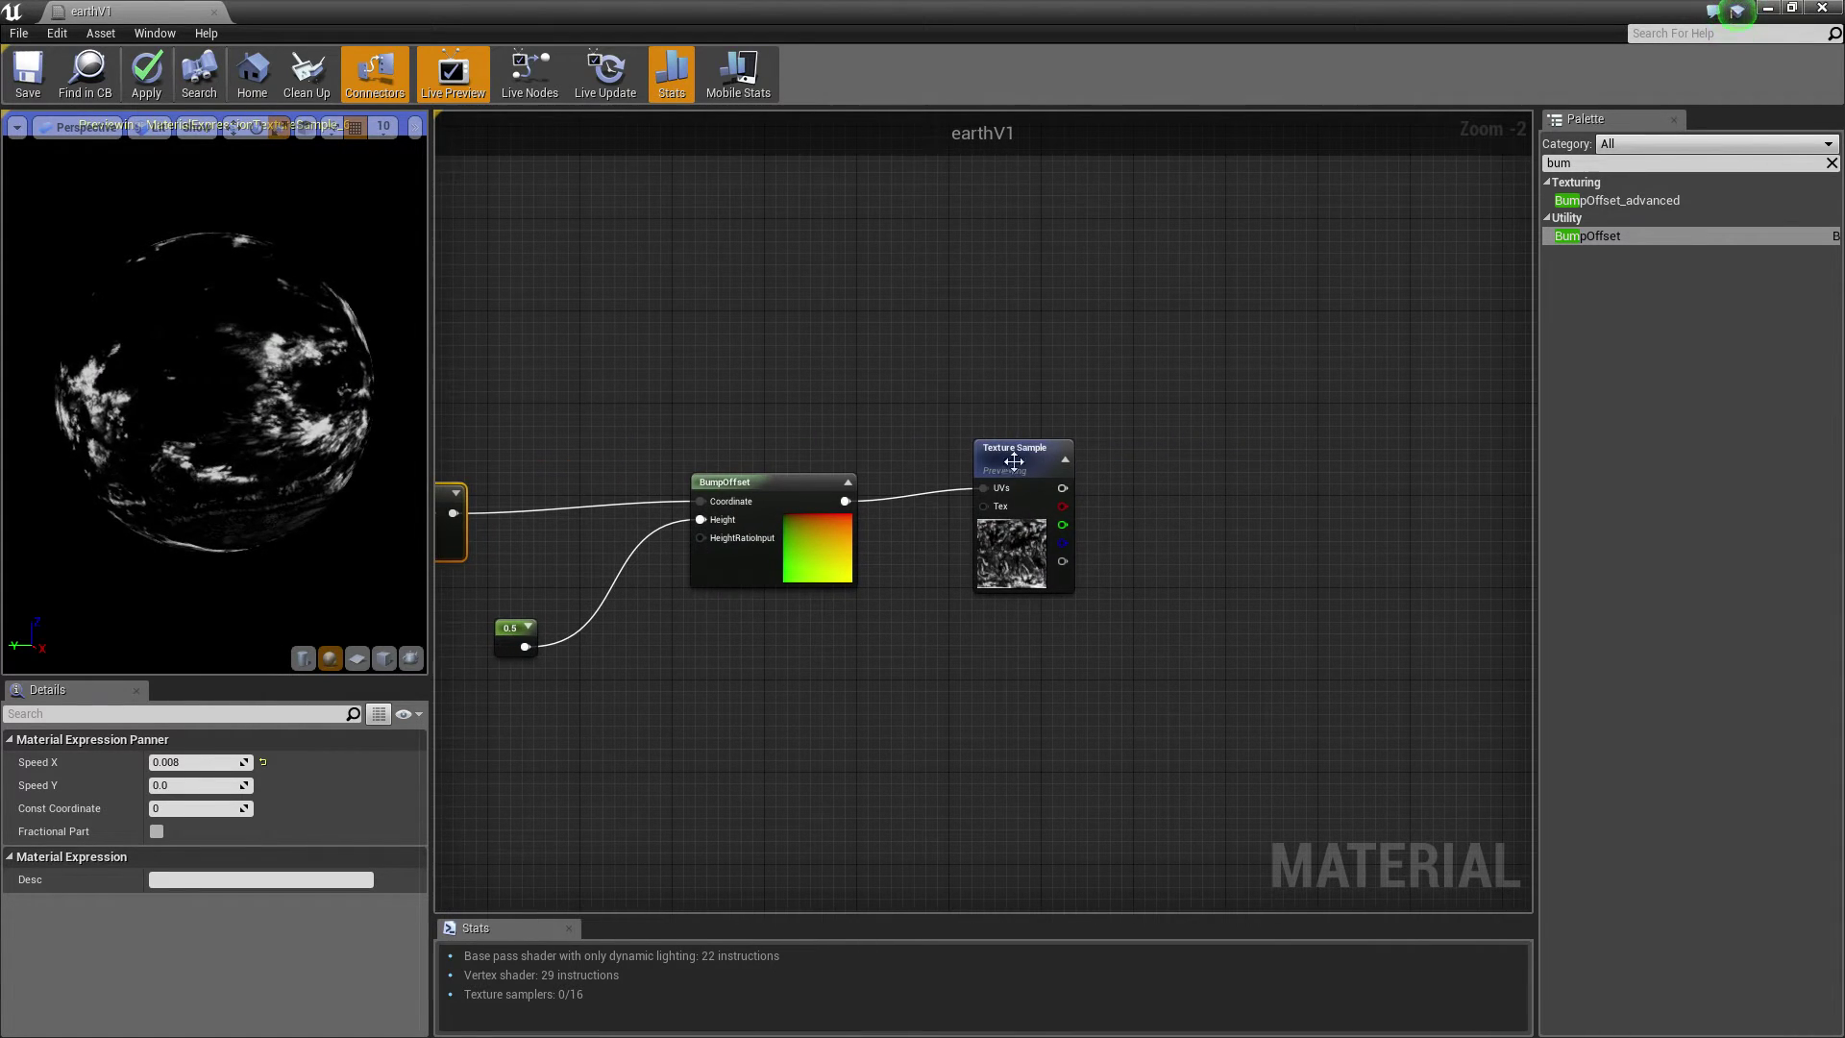
{"action": "left_click_drag", "start_coordinate": [1019, 449], "coordinate": [1018, 426]}
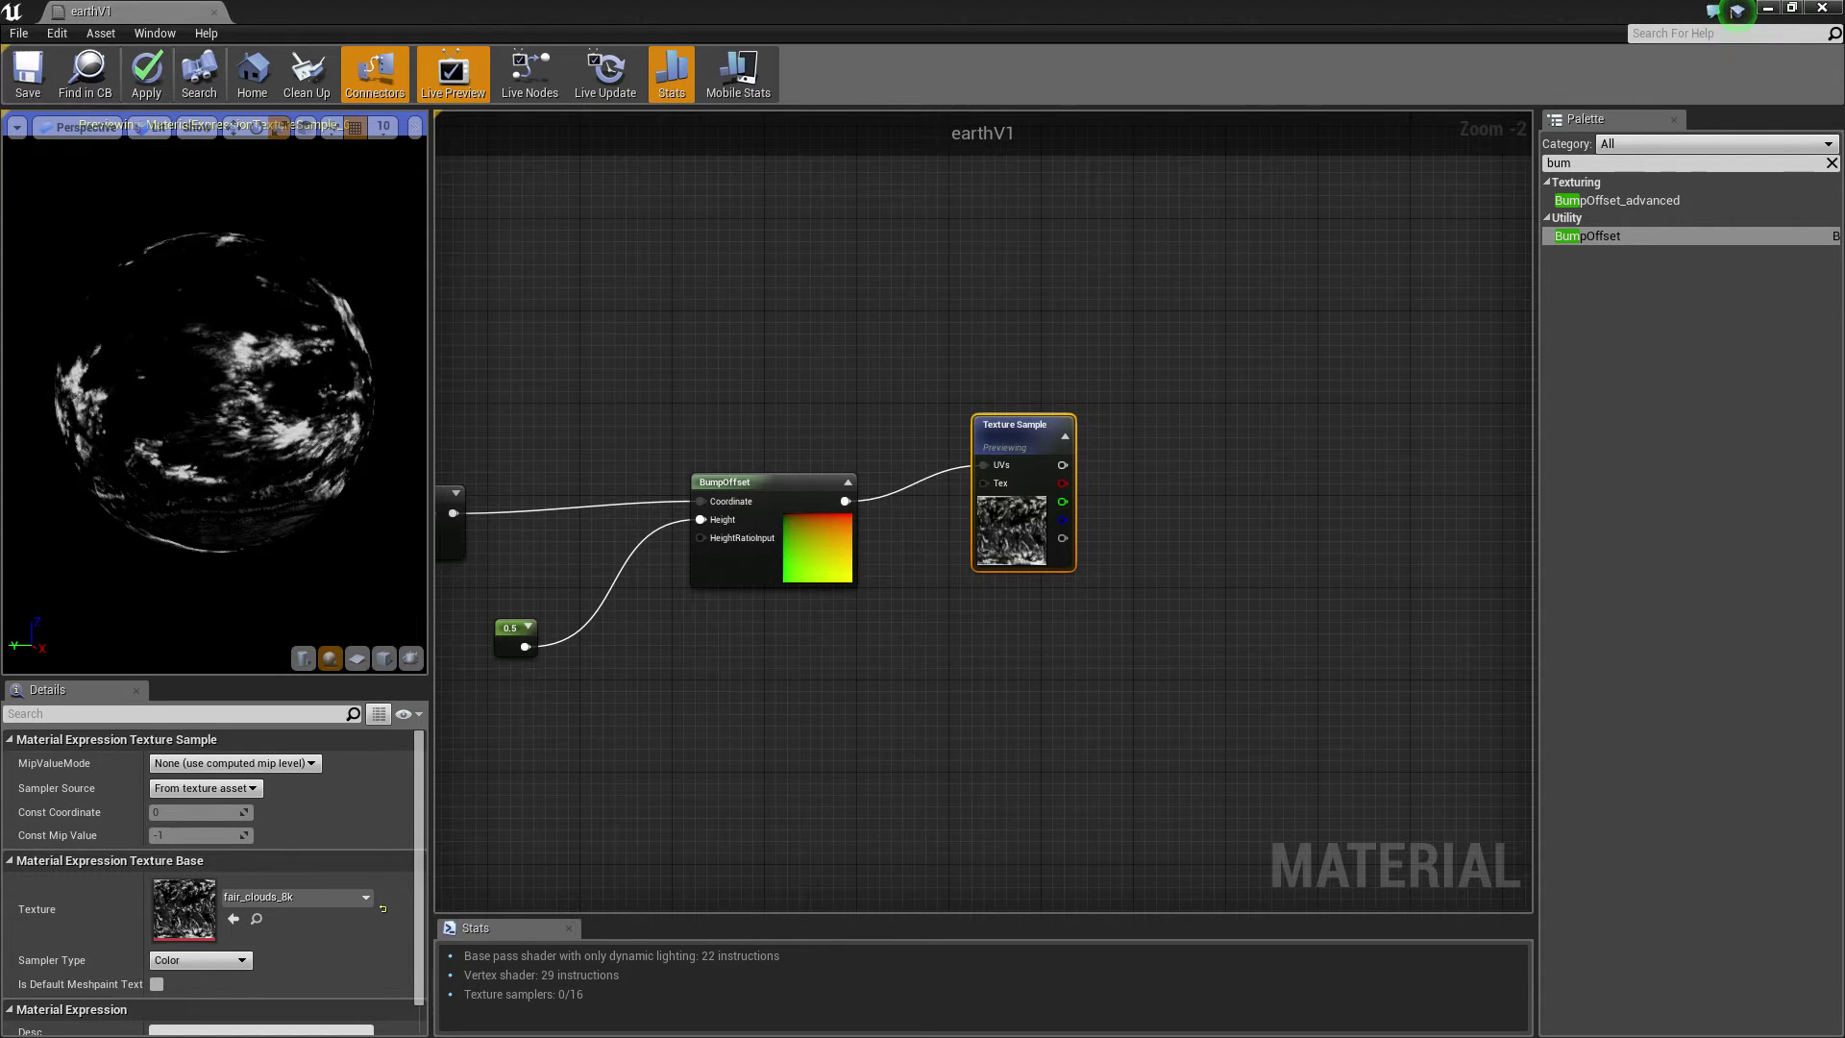
{"action": "left_click", "coordinate": [1133, 462]}
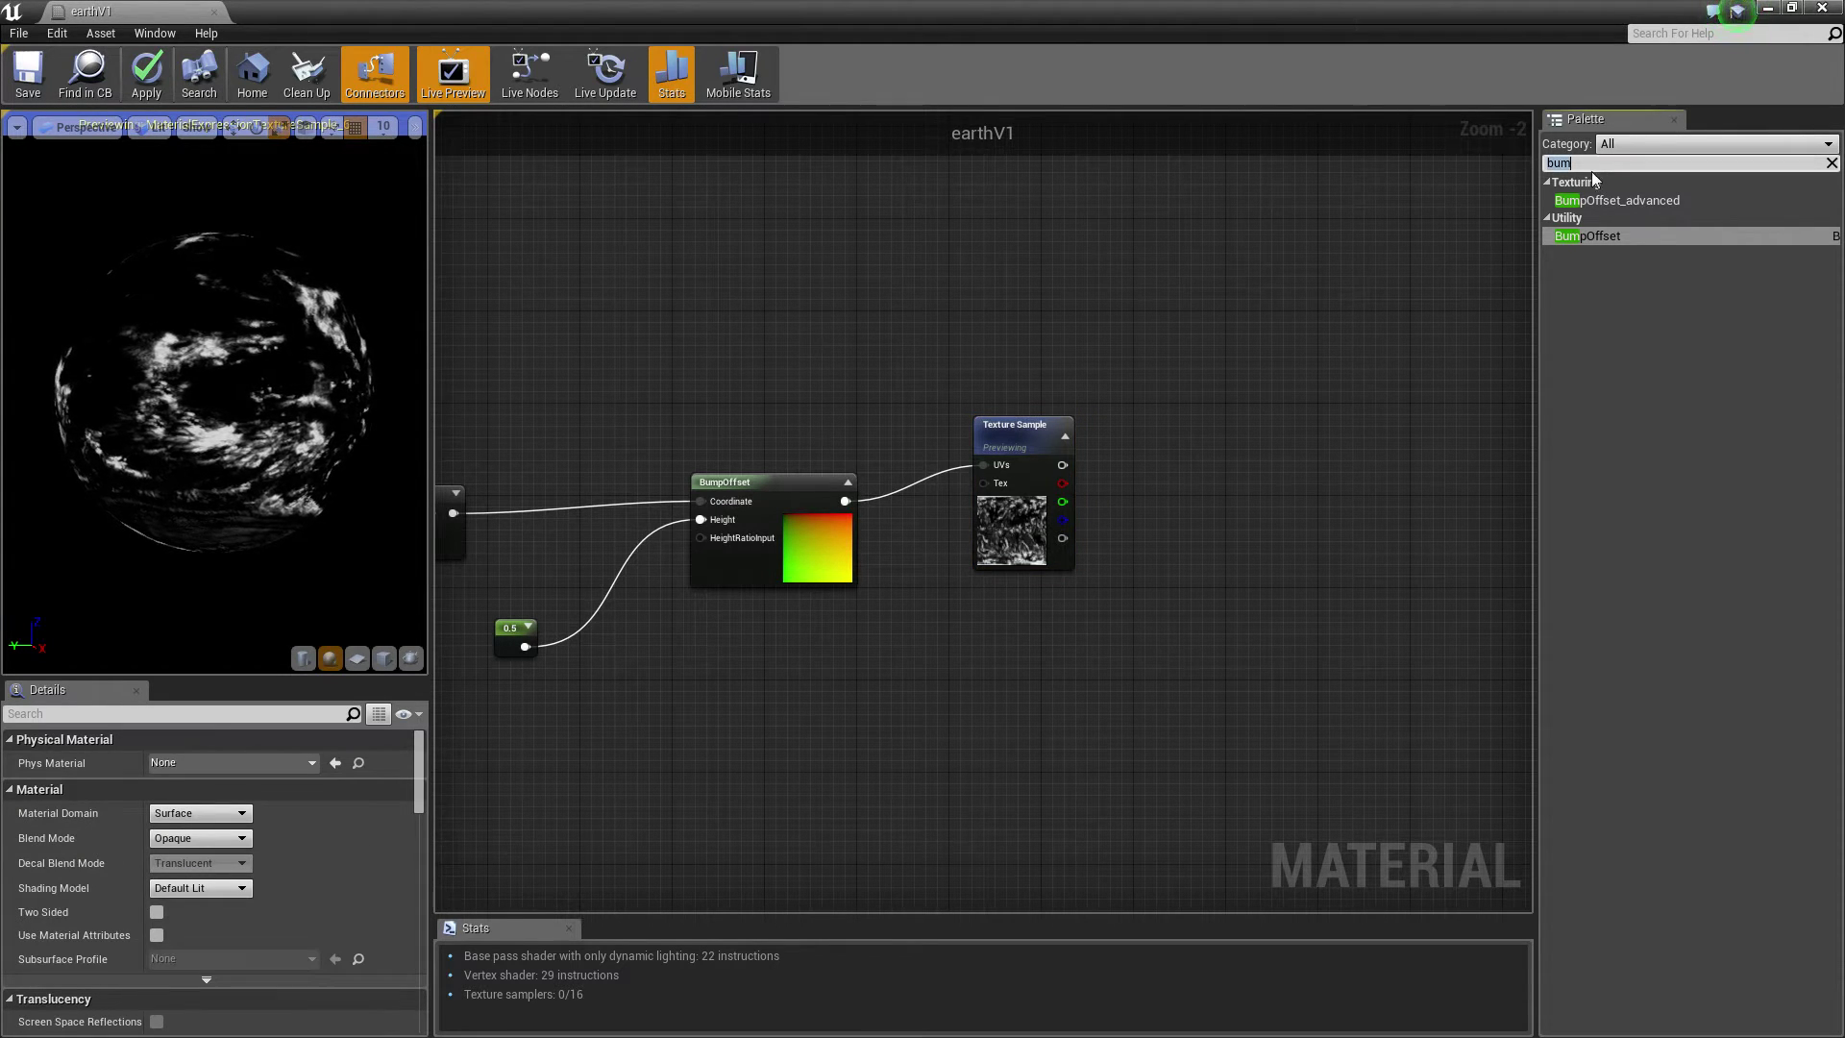
{"action": "key", "text": "BackSpace"}
{"action": "key", "text": "BackSpace"}
{"action": "key", "text": "BackSpace"}
{"action": "type", "text": "clamp"}
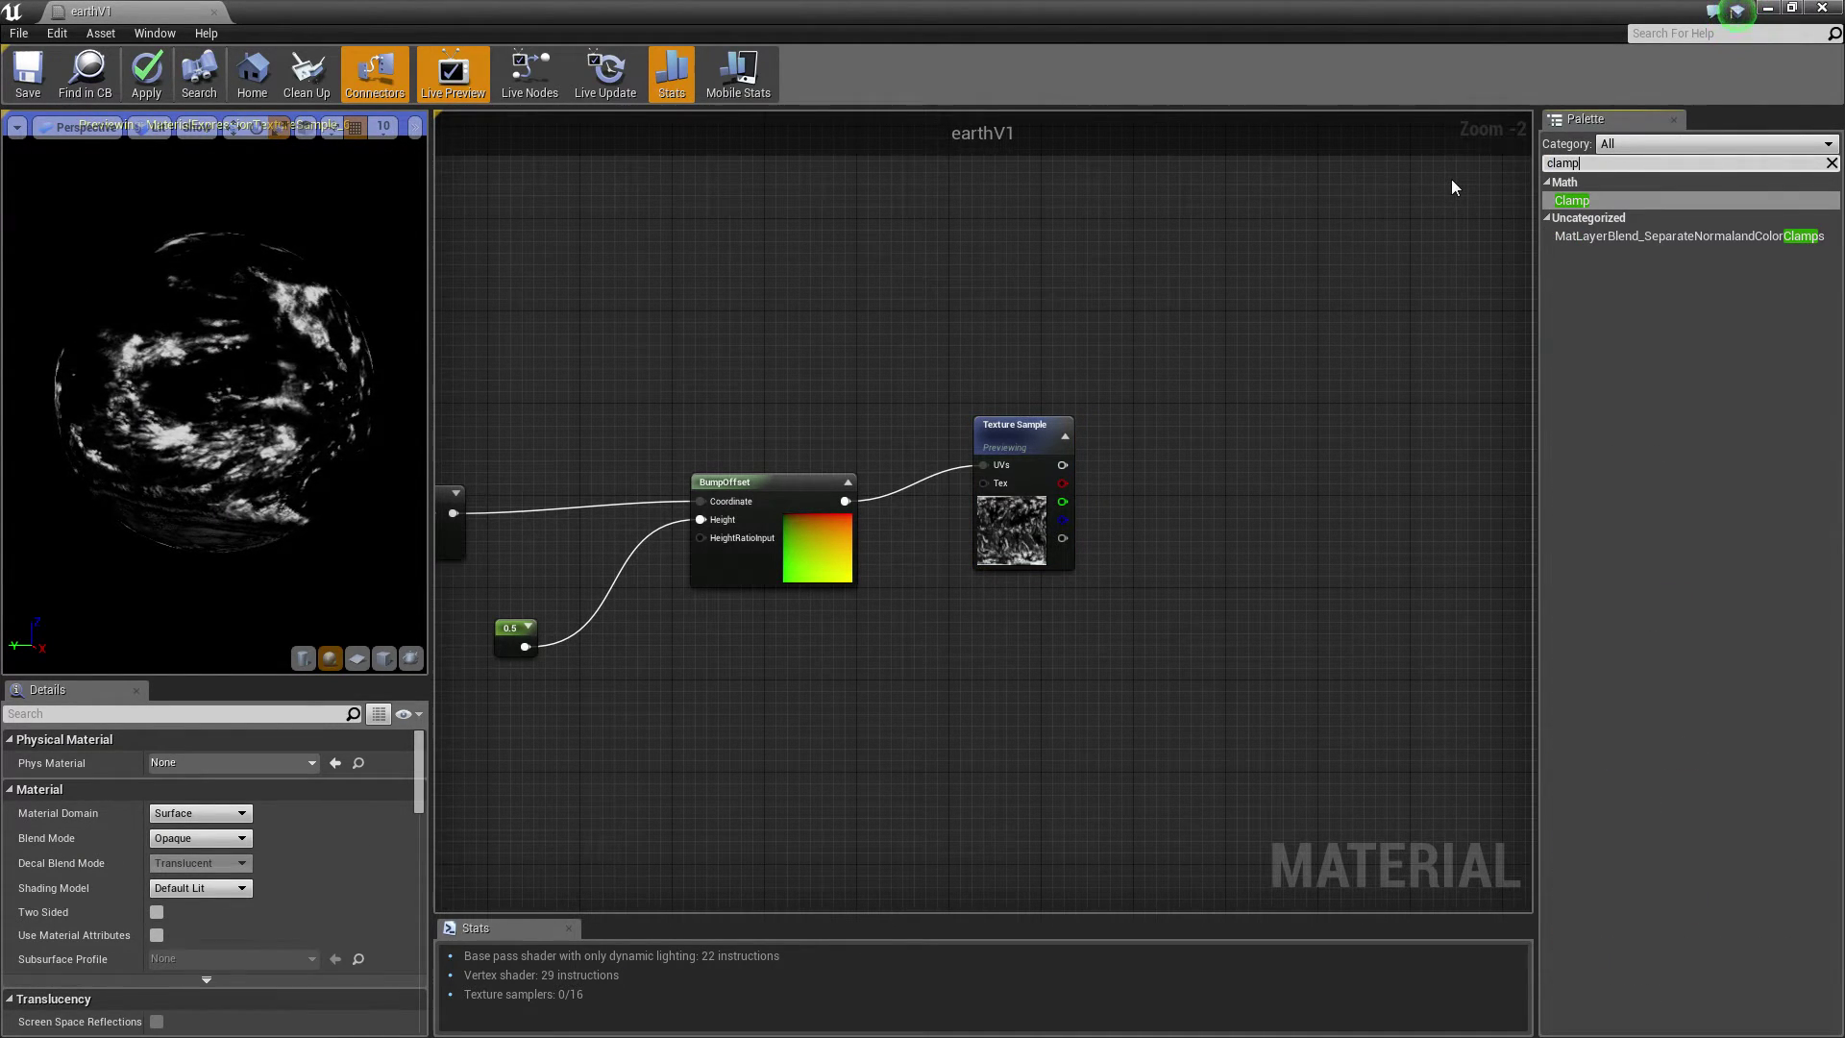
{"action": "left_click_drag", "start_coordinate": [1572, 200], "coordinate": [1100, 546]}
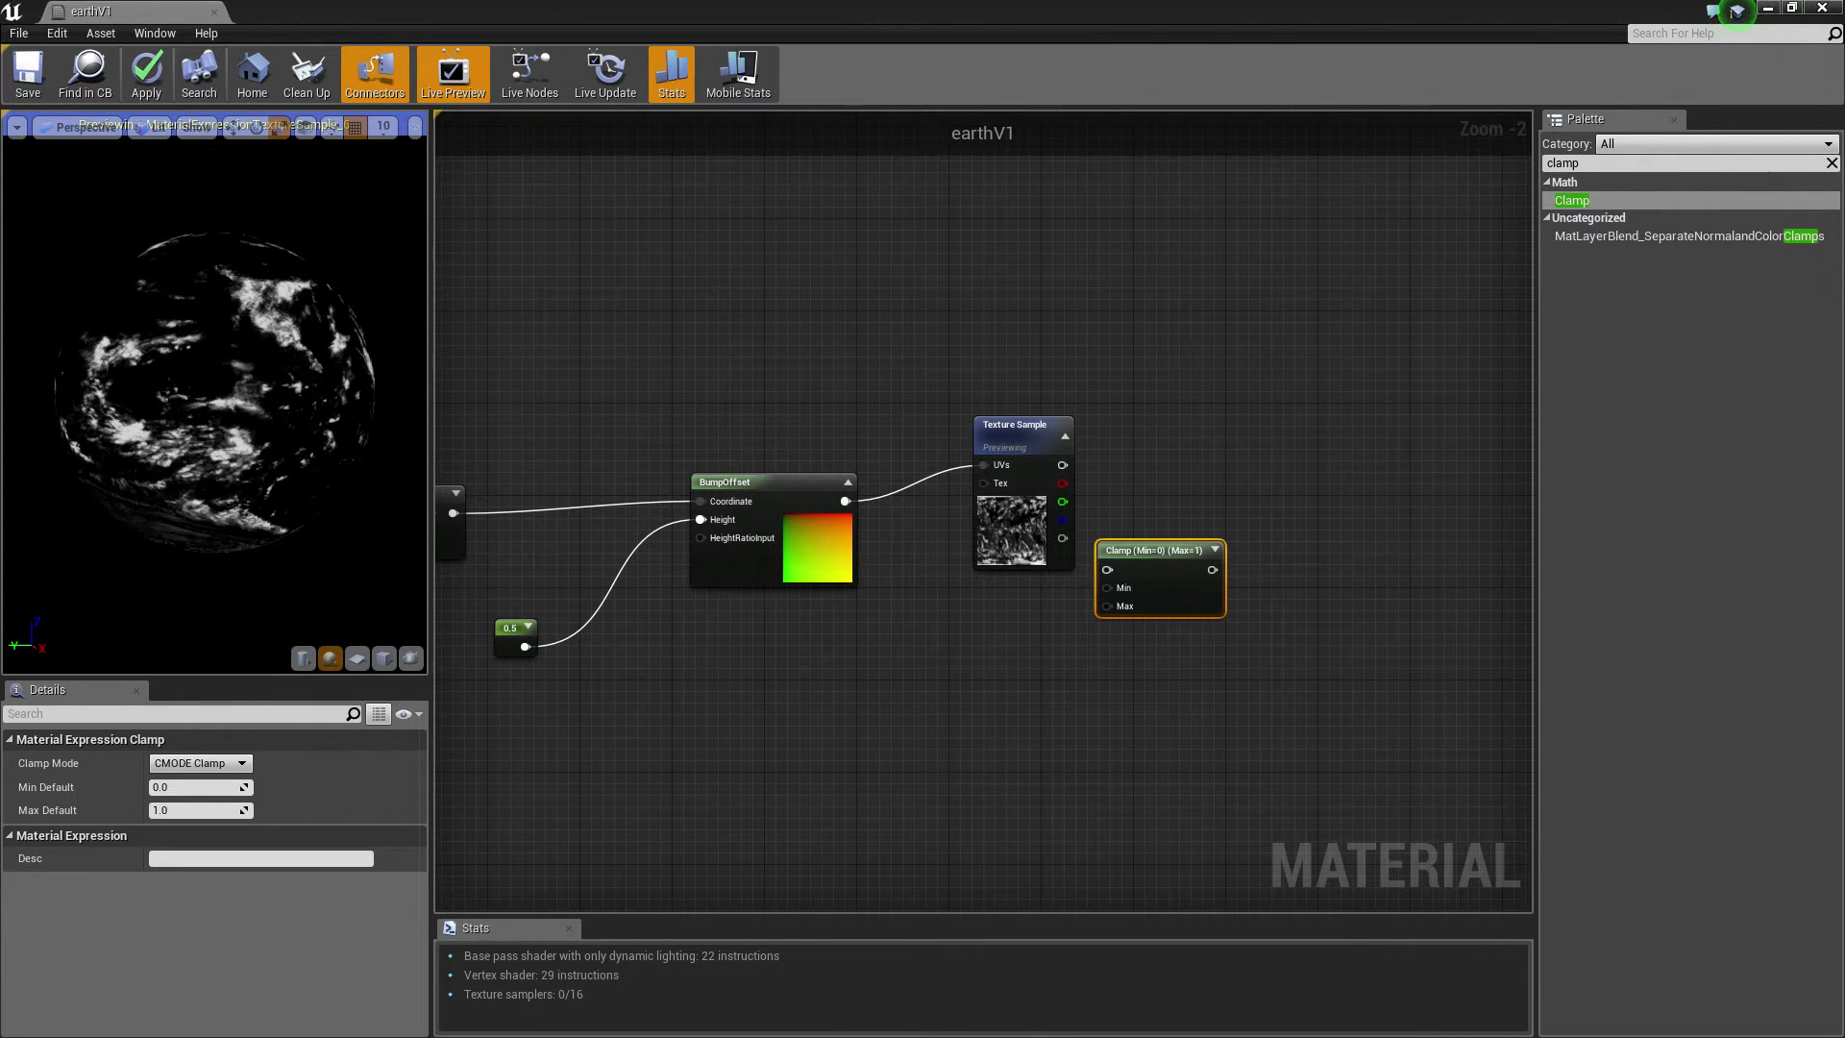
{"action": "left_click_drag", "start_coordinate": [1007, 434], "coordinate": [958, 446]}
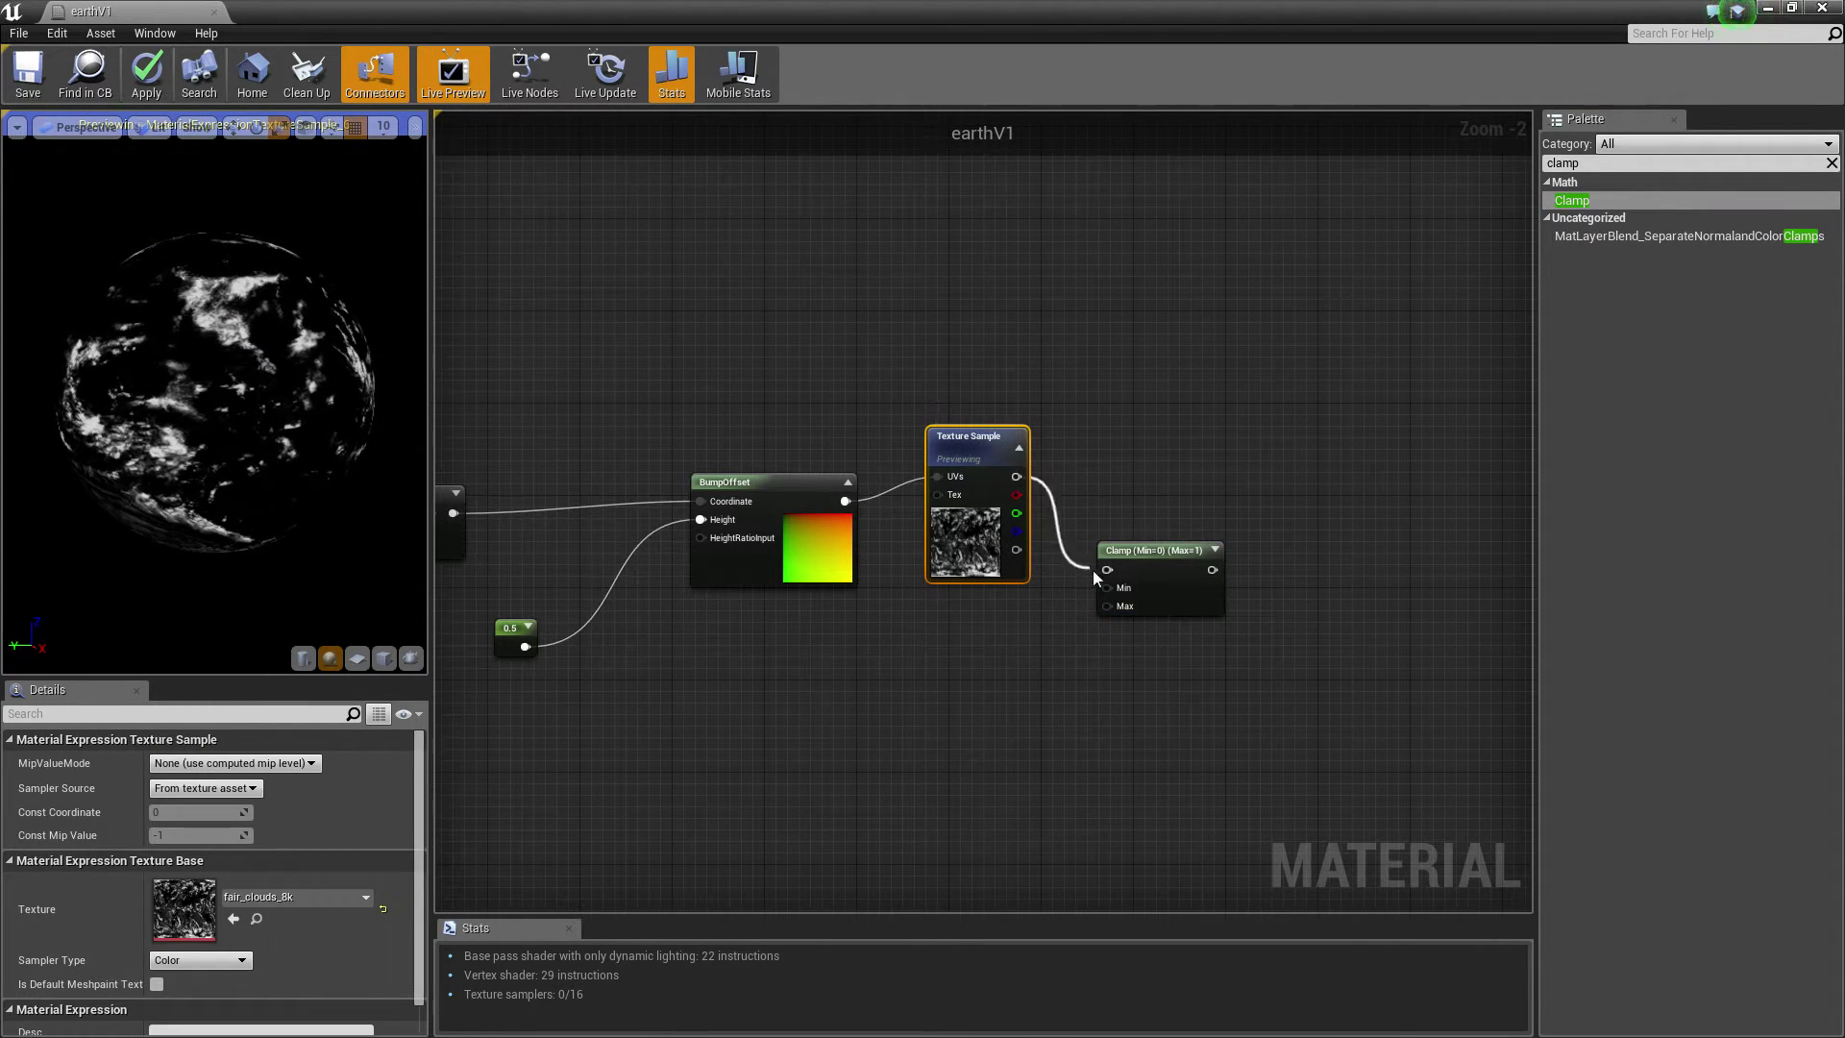
Add a LinearInterpolate node and place it to the right of the clouds' Clamp node.
{"action": "right_click_drag", "start_coordinate": [1113, 548], "coordinate": [950, 515]}
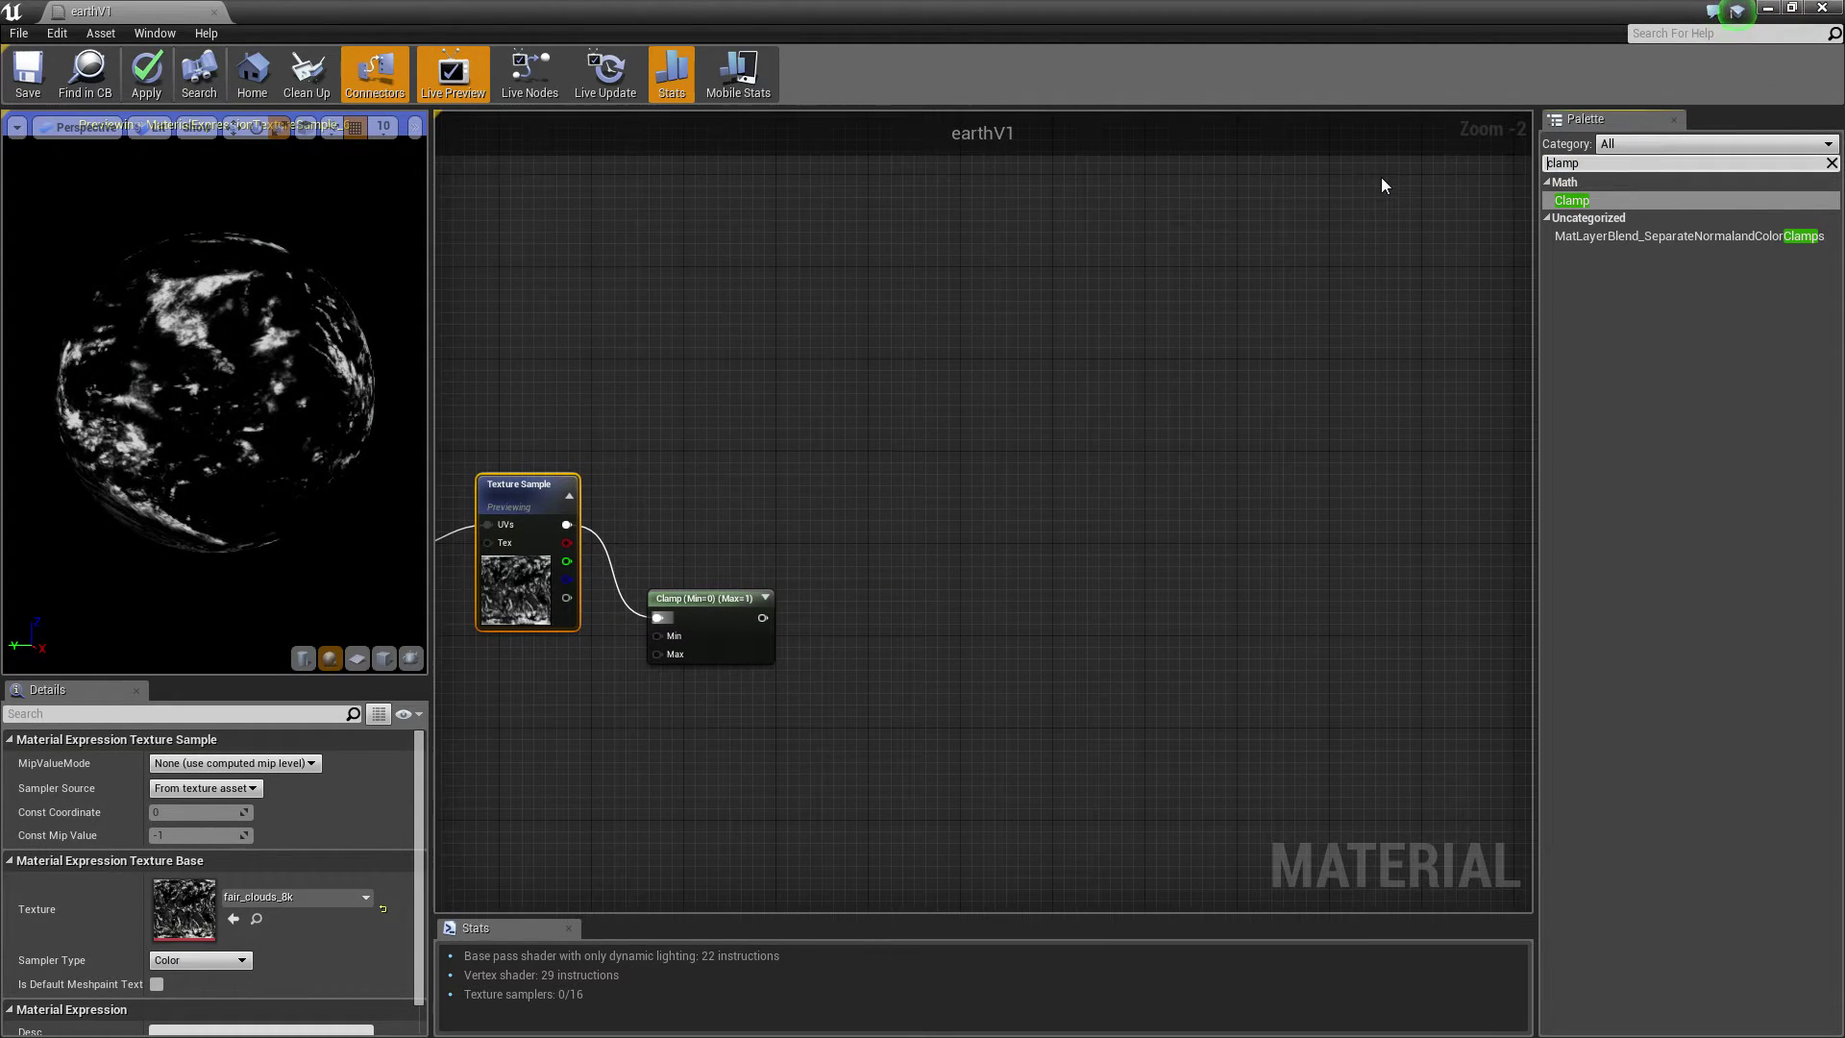
{"action": "key", "text": "BackSpace"}
{"action": "key", "text": "BackSpace"}
{"action": "key", "text": "BackSpace"}
{"action": "key", "text": "BackSpace"}
{"action": "key", "text": "BackSpace"}
{"action": "type", "text": "lerp"}
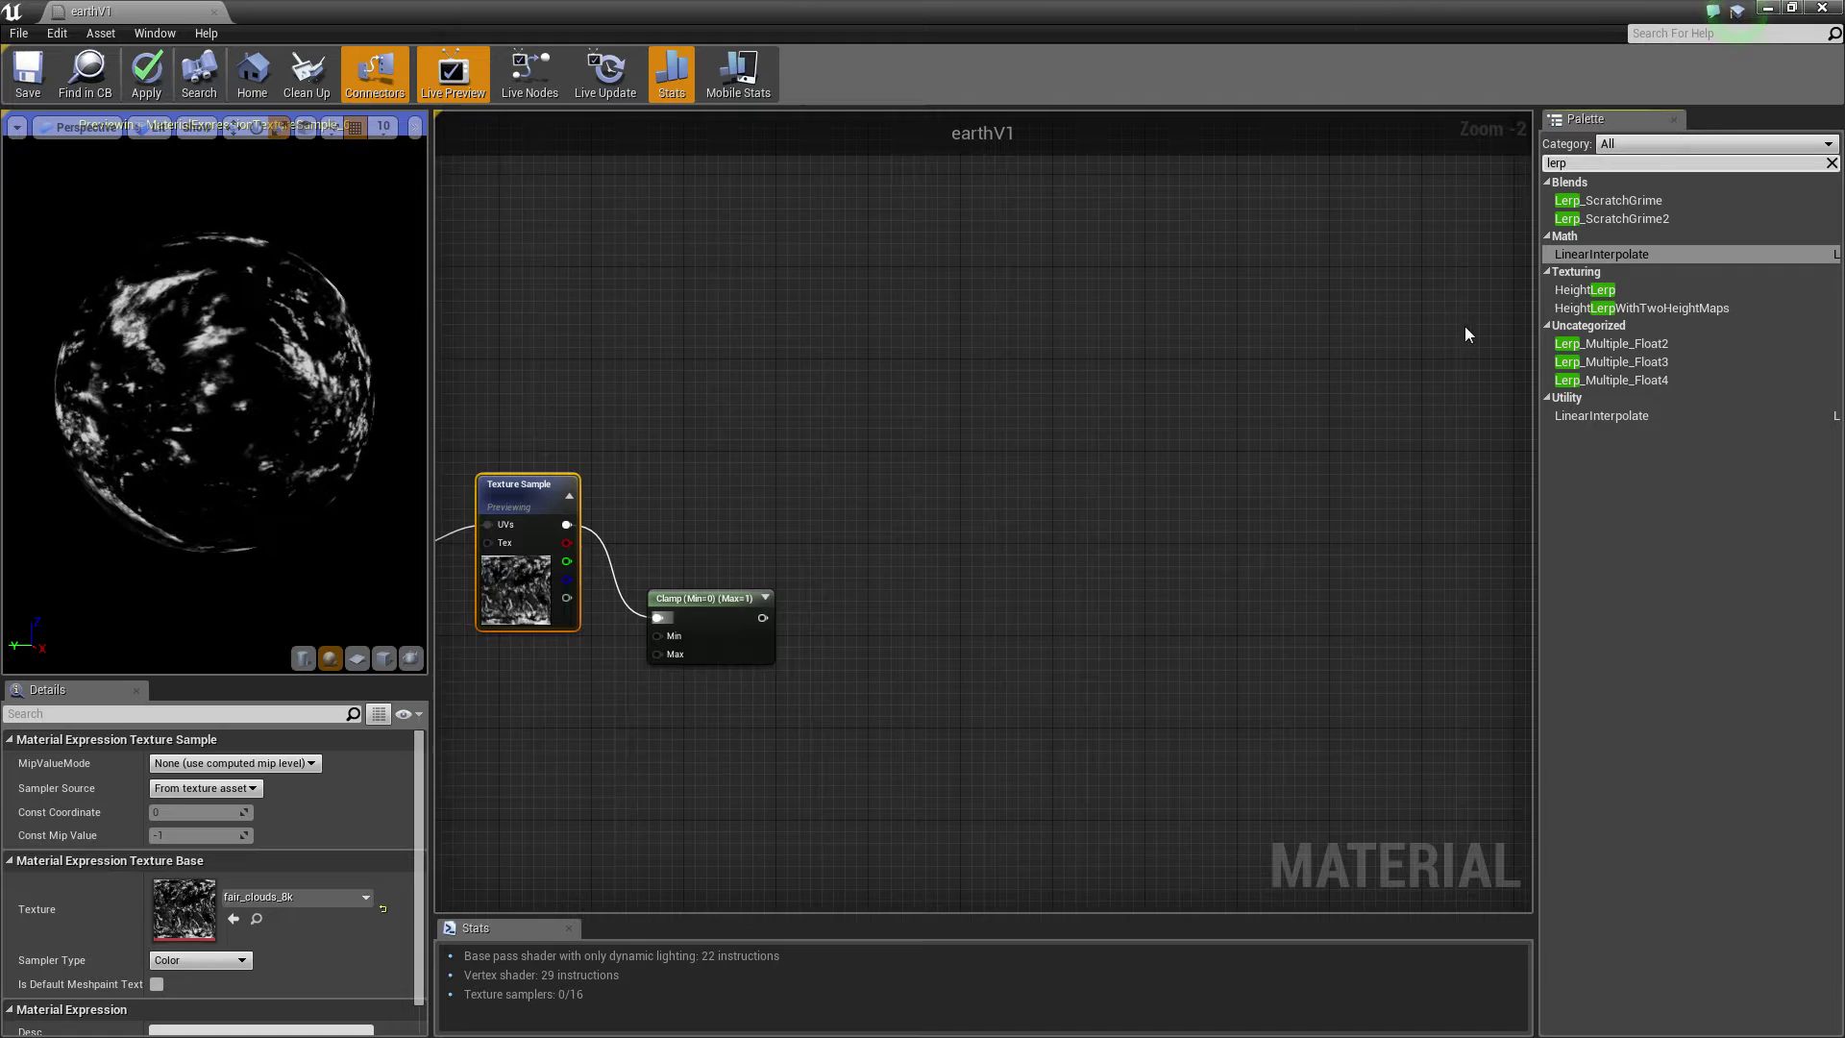
{"action": "left_click", "coordinate": [1051, 448]}
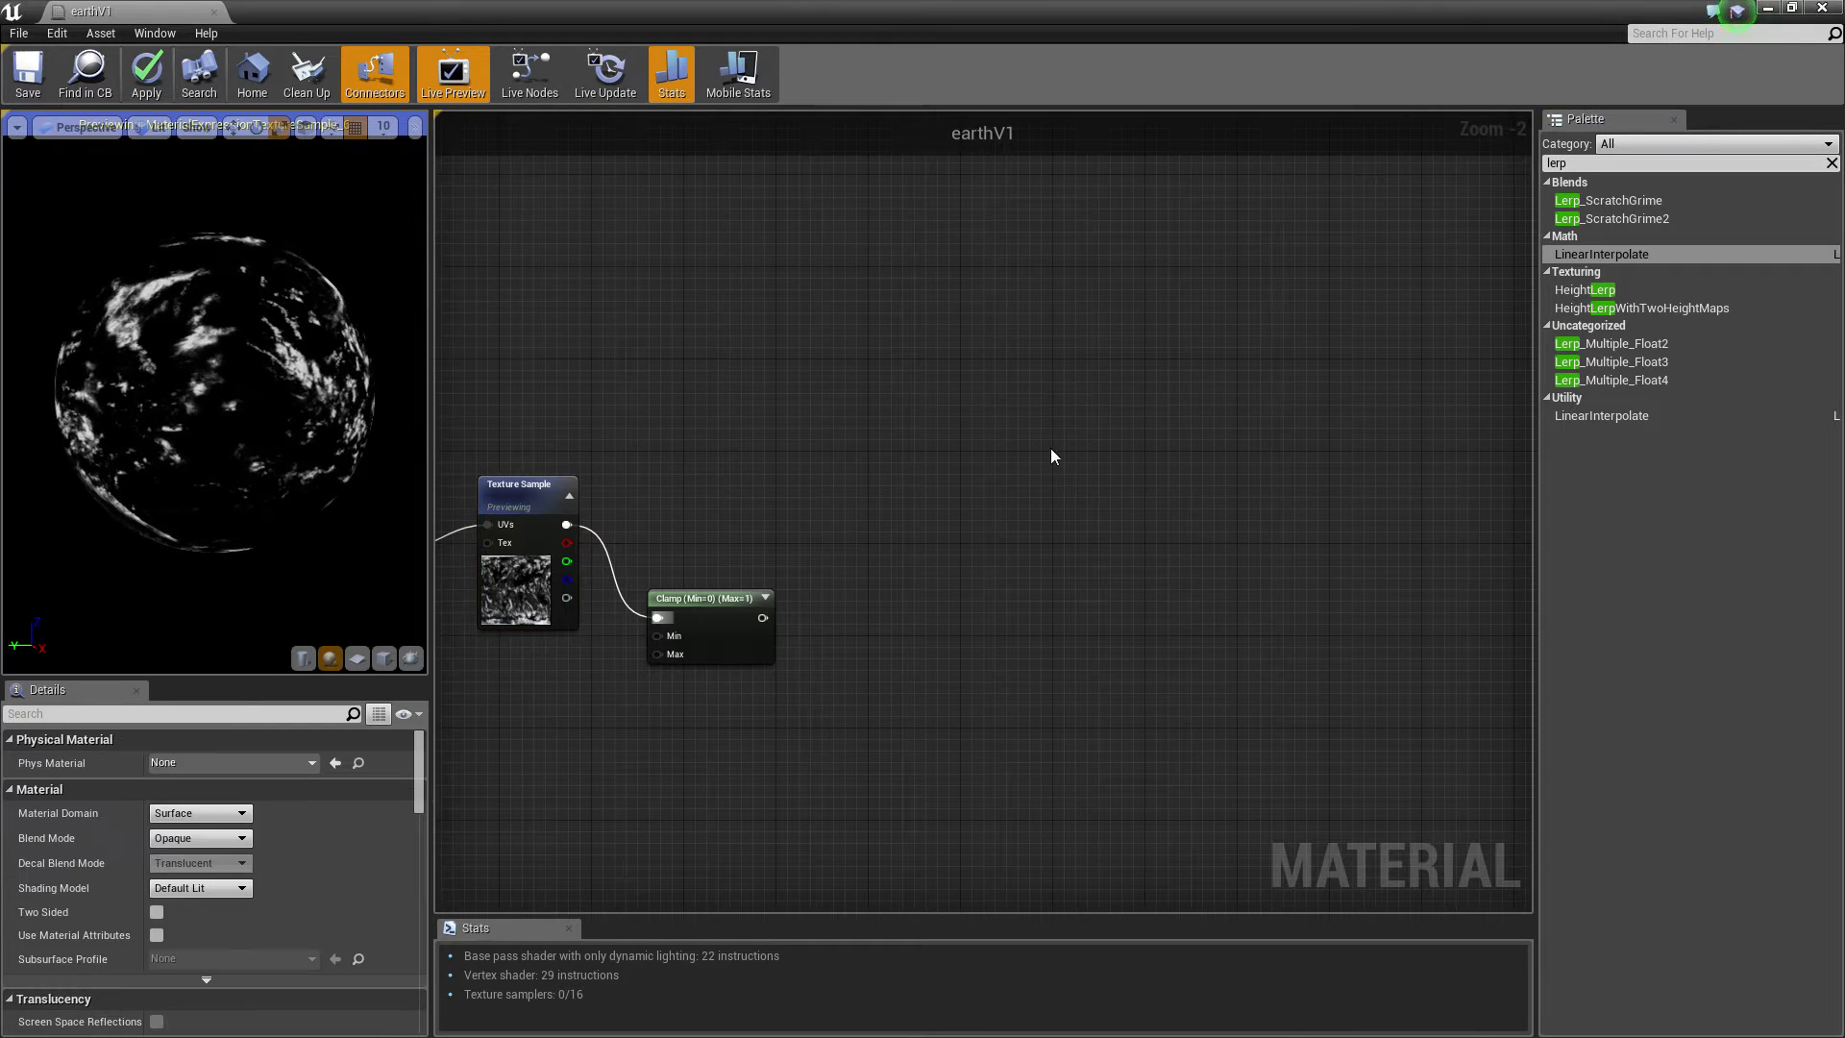
{"action": "key", "text": "l"}
{"action": "left_click", "coordinate": [950, 417]}
{"action": "left_click_drag", "start_coordinate": [995, 428], "coordinate": [924, 553]}
Connect the Clamp output to both the A and B inputs of the Lerp and preview the Lerp node.
{"action": "left_click_drag", "start_coordinate": [754, 626], "coordinate": [894, 591]}
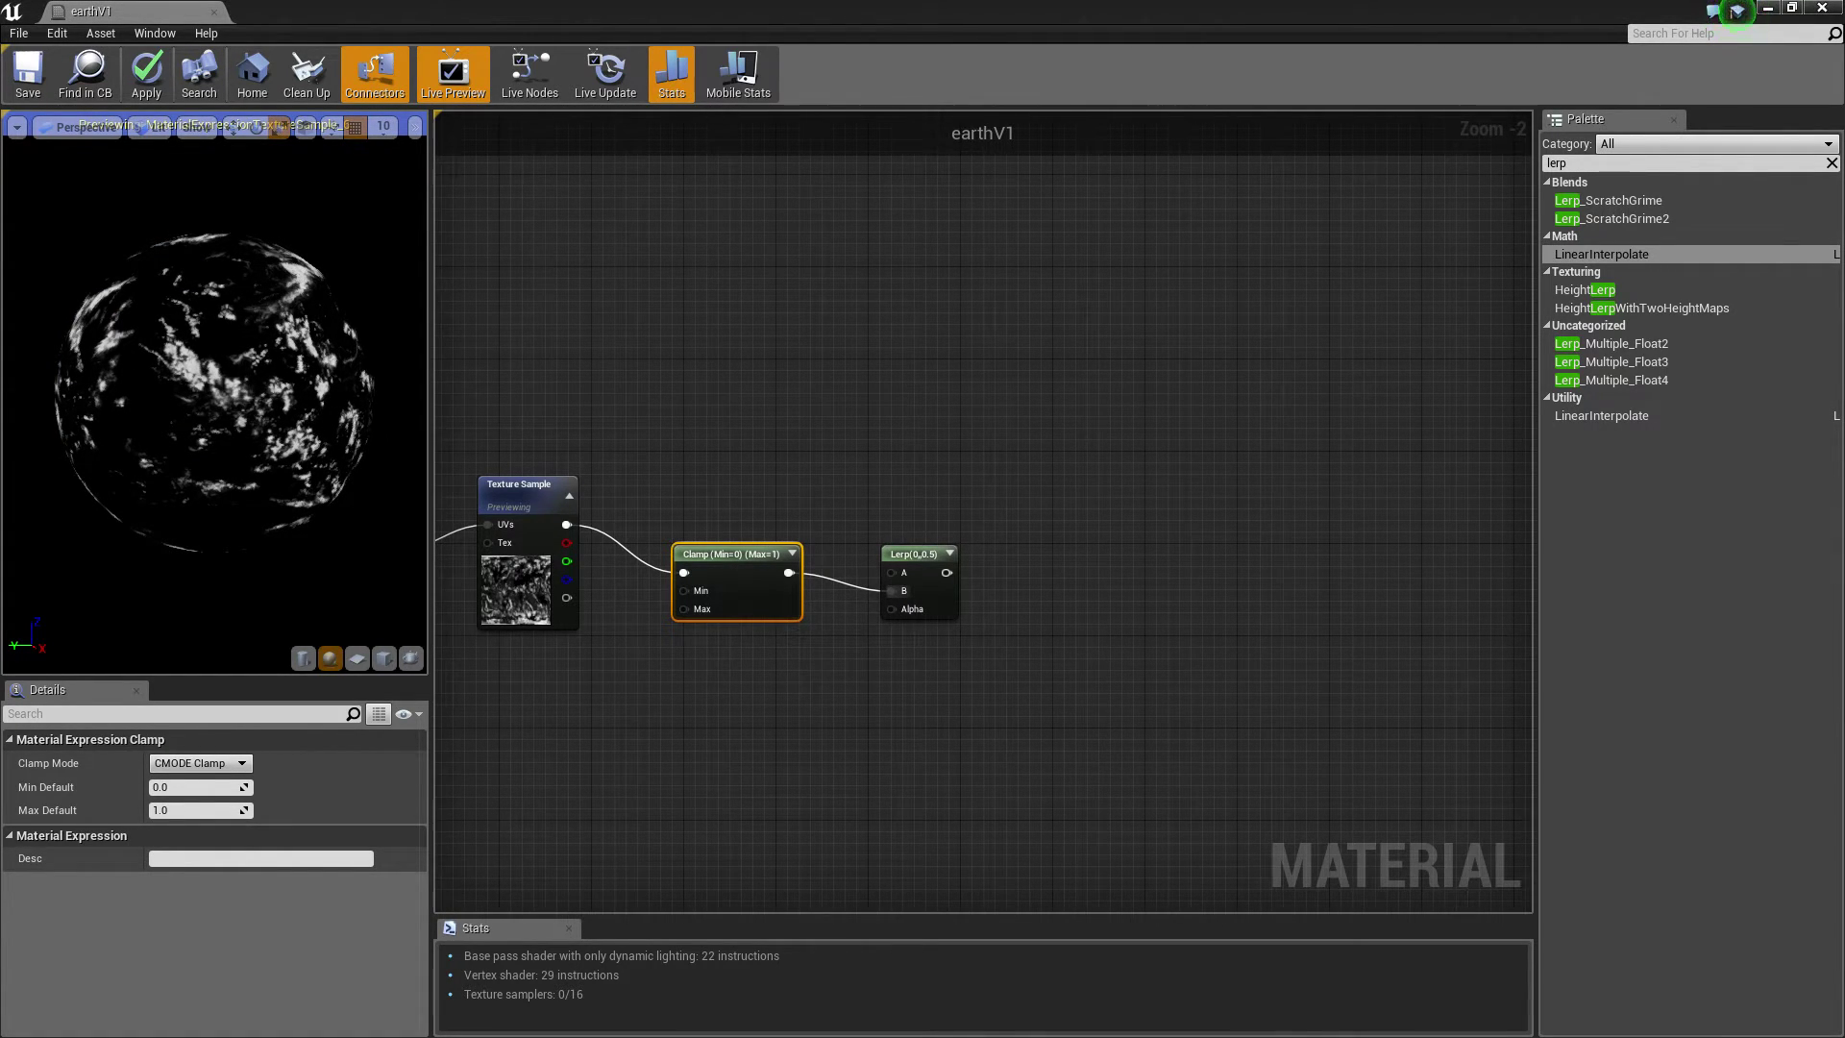
{"action": "left_click_drag", "start_coordinate": [786, 572], "coordinate": [893, 573]}
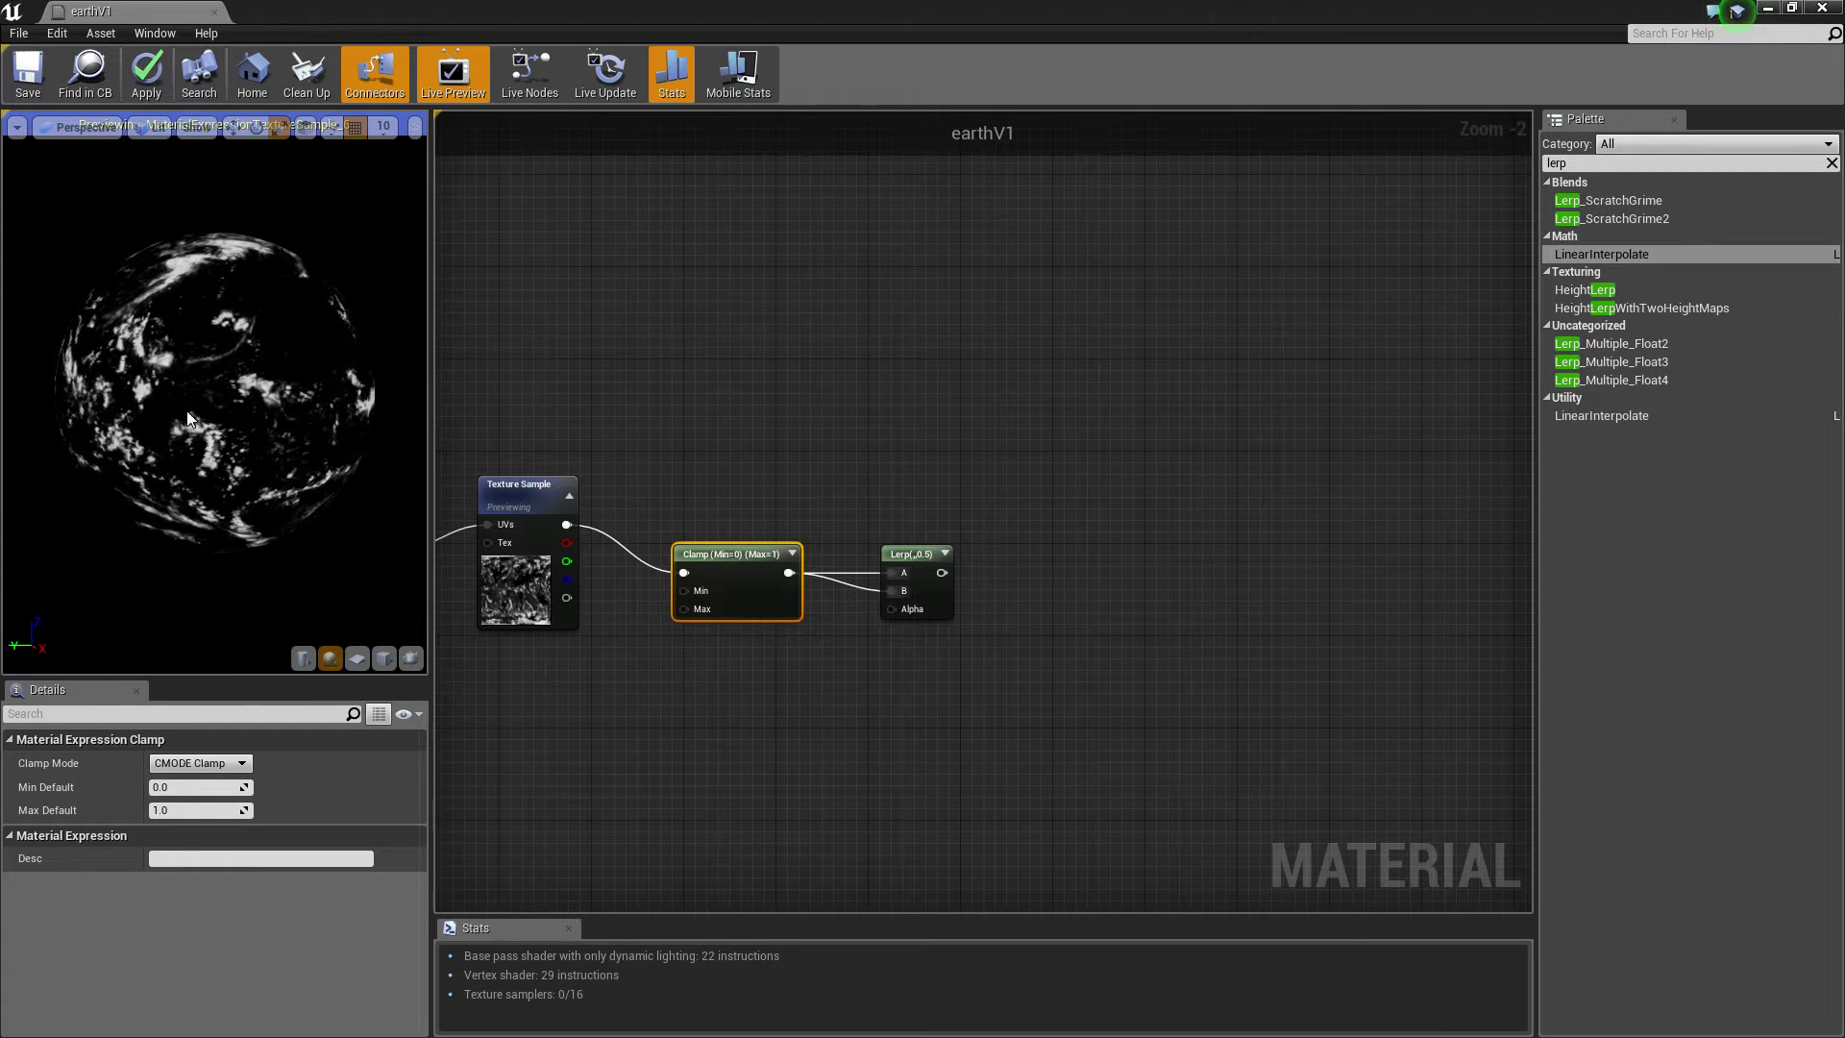
{"action": "right_click", "coordinate": [898, 555]}
{"action": "left_click", "coordinate": [946, 563]}
{"action": "left_click_drag", "start_coordinate": [192, 421], "coordinate": [77, 423]}
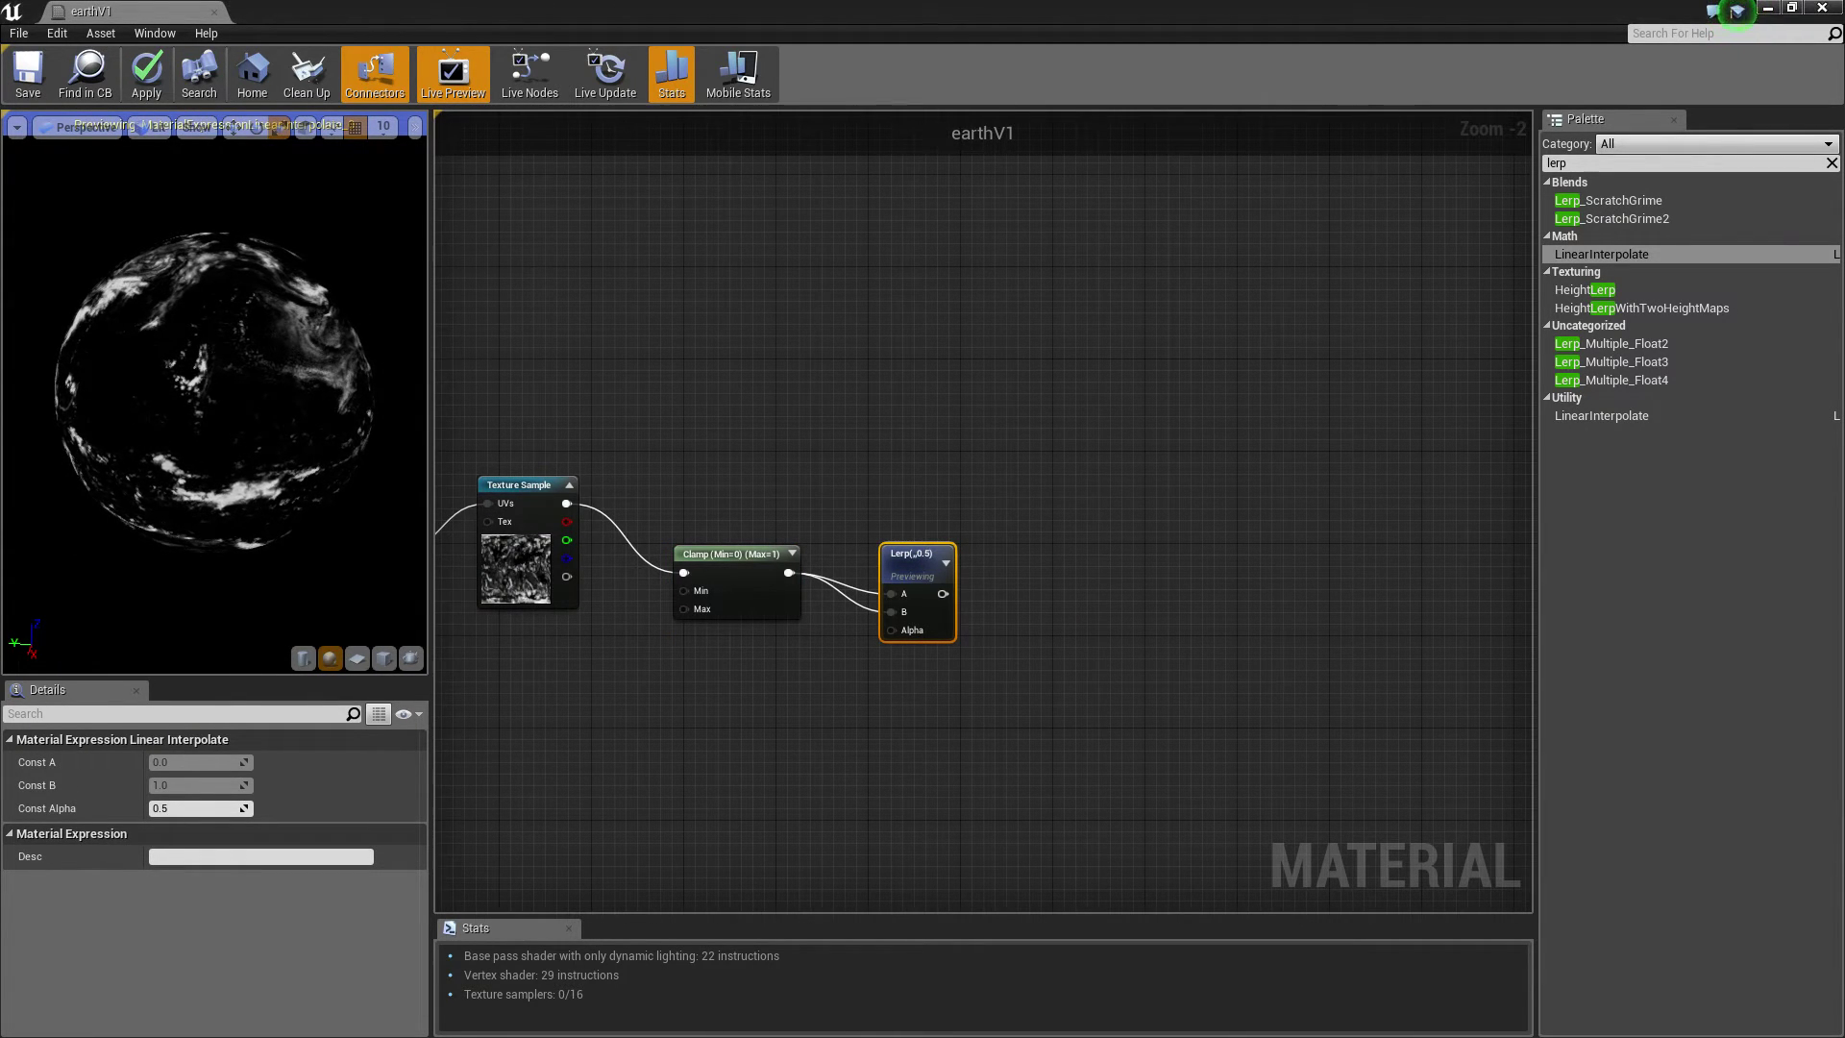
Connect the DirectionalMask group's final Clamp output to the Alpha input of the clouds' Lerp node.
{"action": "right_click_drag", "start_coordinate": [968, 587], "coordinate": [1101, 343]}
{"action": "right_click_drag", "start_coordinate": [771, 625], "coordinate": [820, 420]}
{"action": "scroll", "coordinate": [820, 420], "scroll_direction": "down", "scroll_amount": 2}
{"action": "right_click_drag", "start_coordinate": [936, 517], "coordinate": [987, 474]}
{"action": "left_click", "coordinate": [937, 562]}
{"action": "left_click_drag", "start_coordinate": [942, 597], "coordinate": [1048, 215]}
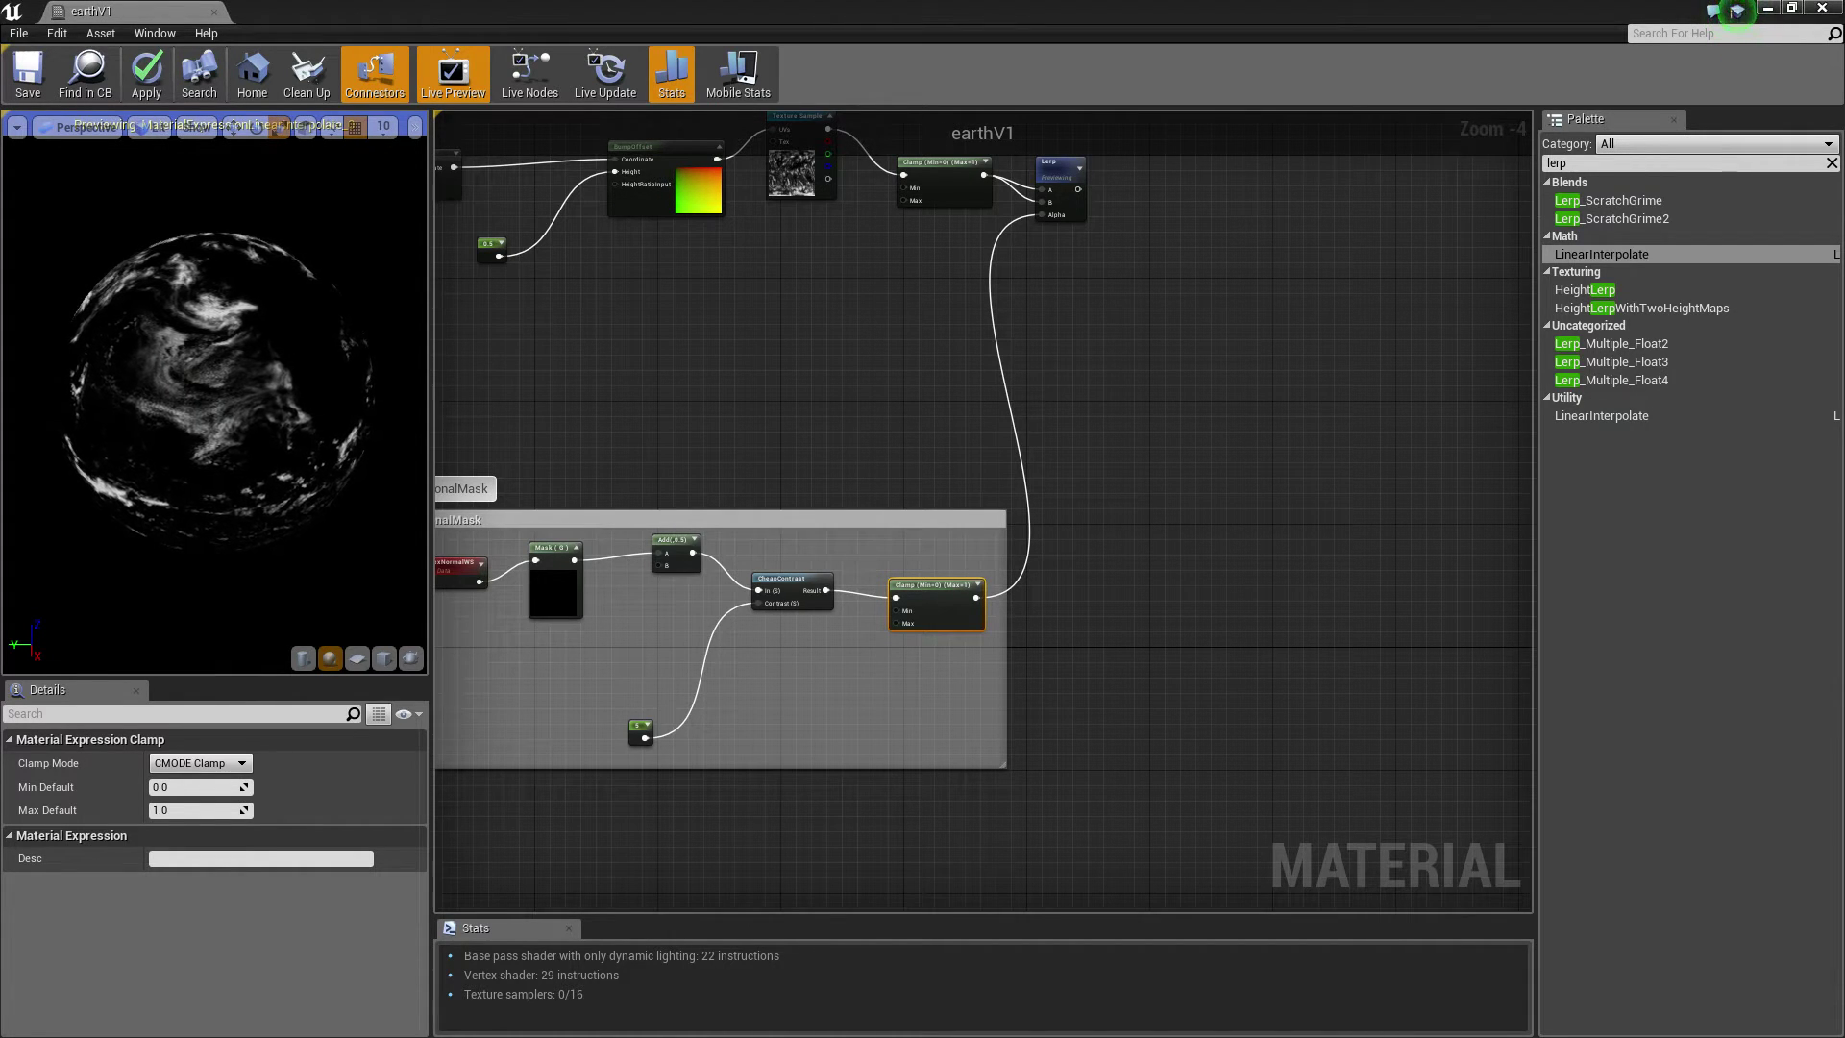
Set the clouds' Clamp node Max Default to 0.02 and check the preview sphere from another side.
{"action": "right_click_drag", "start_coordinate": [966, 179], "coordinate": [900, 379]}
{"action": "left_click", "coordinate": [901, 380]}
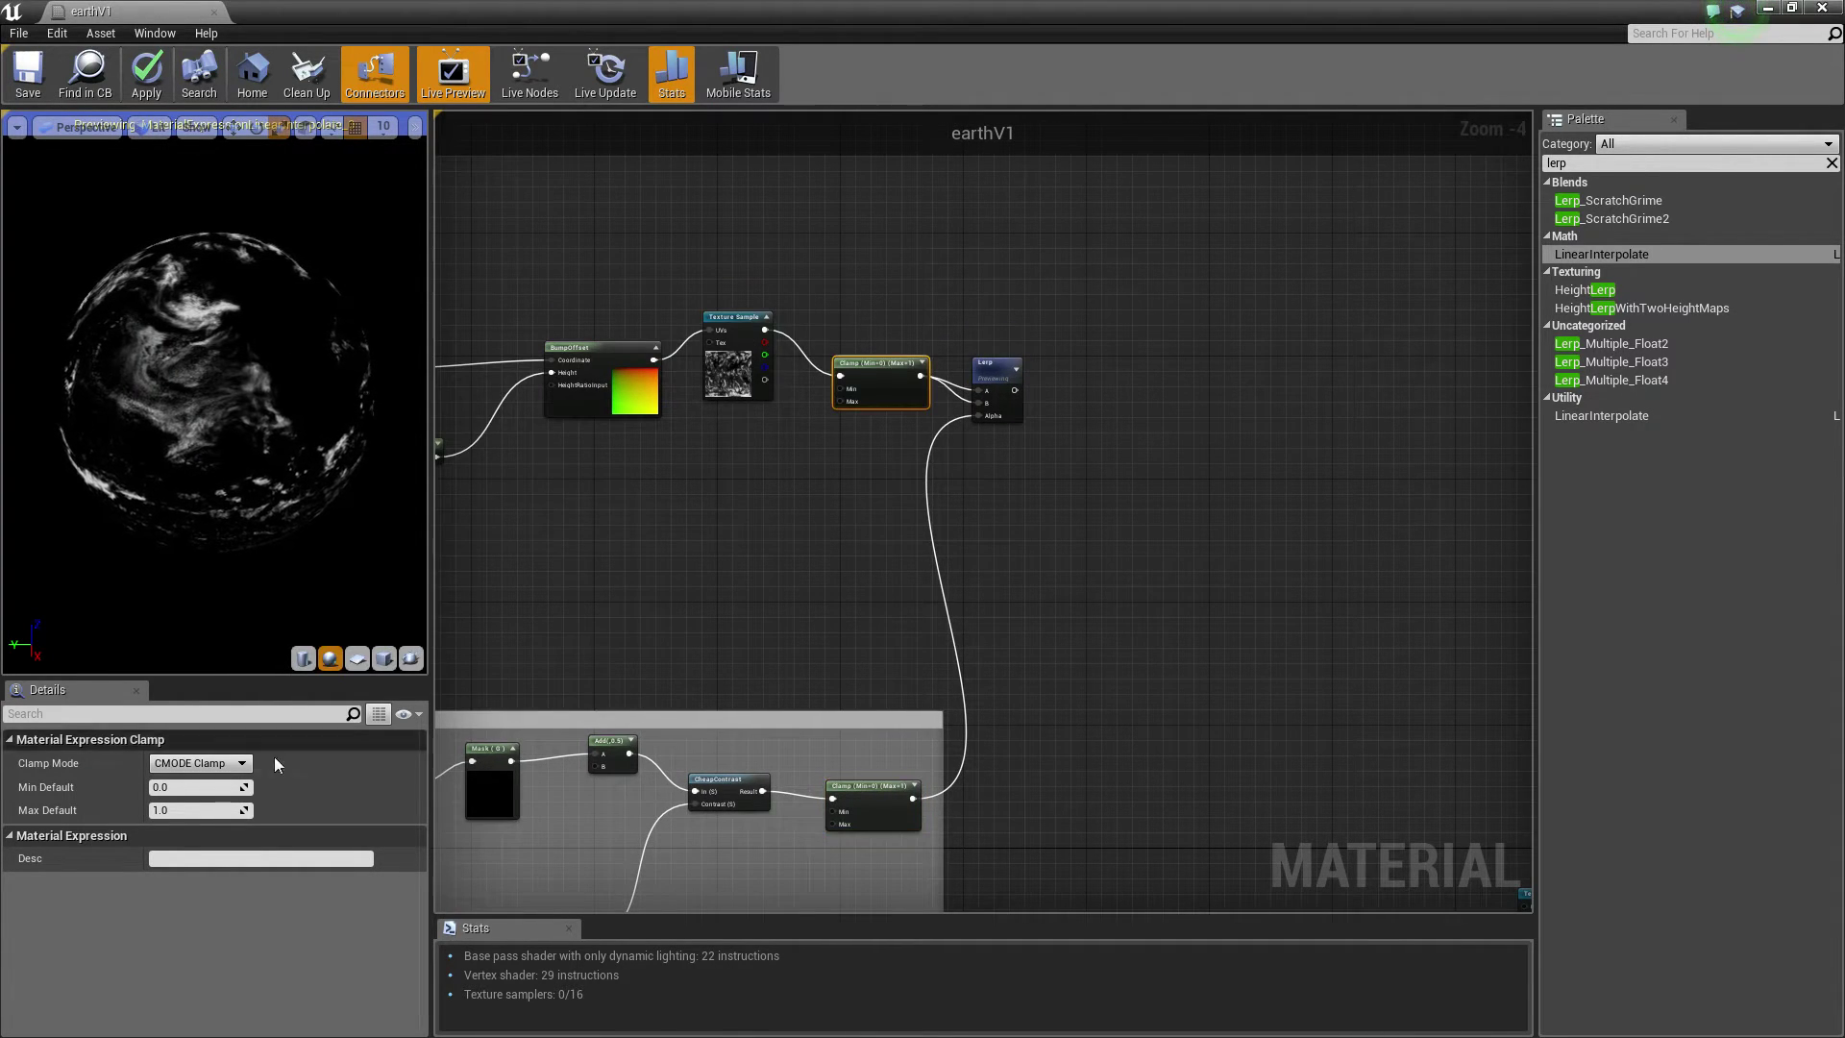
{"action": "left_click", "coordinate": [204, 807]}
{"action": "type", "text": "0.02"}
{"action": "key", "text": "Return"}
{"action": "left_click_drag", "start_coordinate": [309, 395], "coordinate": [515, 403]}
{"action": "mouse_move", "coordinate": [269, 398]}
{"action": "left_mouse_down"}
{"action": "mouse_move", "coordinate": [293, 392]}
{"action": "mouse_move", "coordinate": [173, 414]}
{"action": "mouse_move", "coordinate": [67, 403]}
{"action": "mouse_move", "coordinate": [240, 417]}
{"action": "left_mouse_up"}
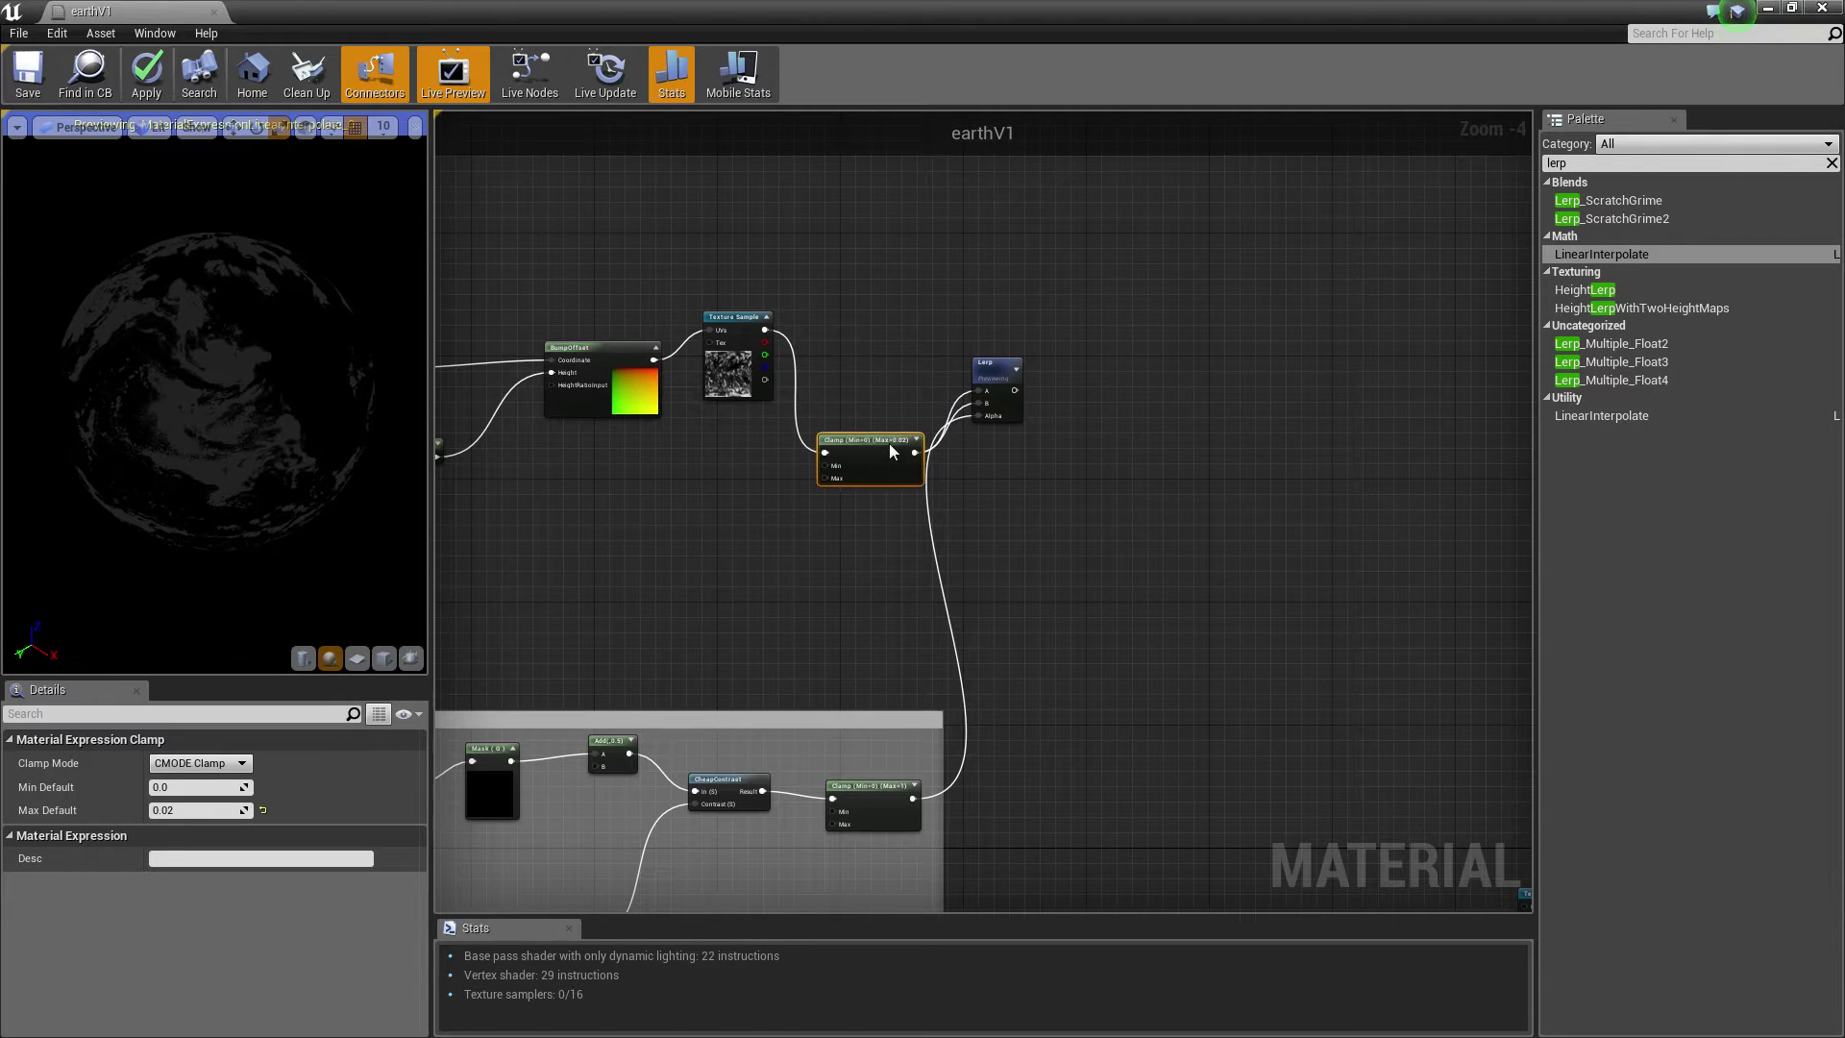
Feed the cloud texture's colour output directly into the Lerp's A input and tidy the Clamp and texture node positions.
{"action": "left_click_drag", "start_coordinate": [851, 392], "coordinate": [843, 461]}
{"action": "left_click_drag", "start_coordinate": [979, 391], "coordinate": [712, 317]}
{"action": "left_click_drag", "start_coordinate": [270, 194], "coordinate": [144, 194]}
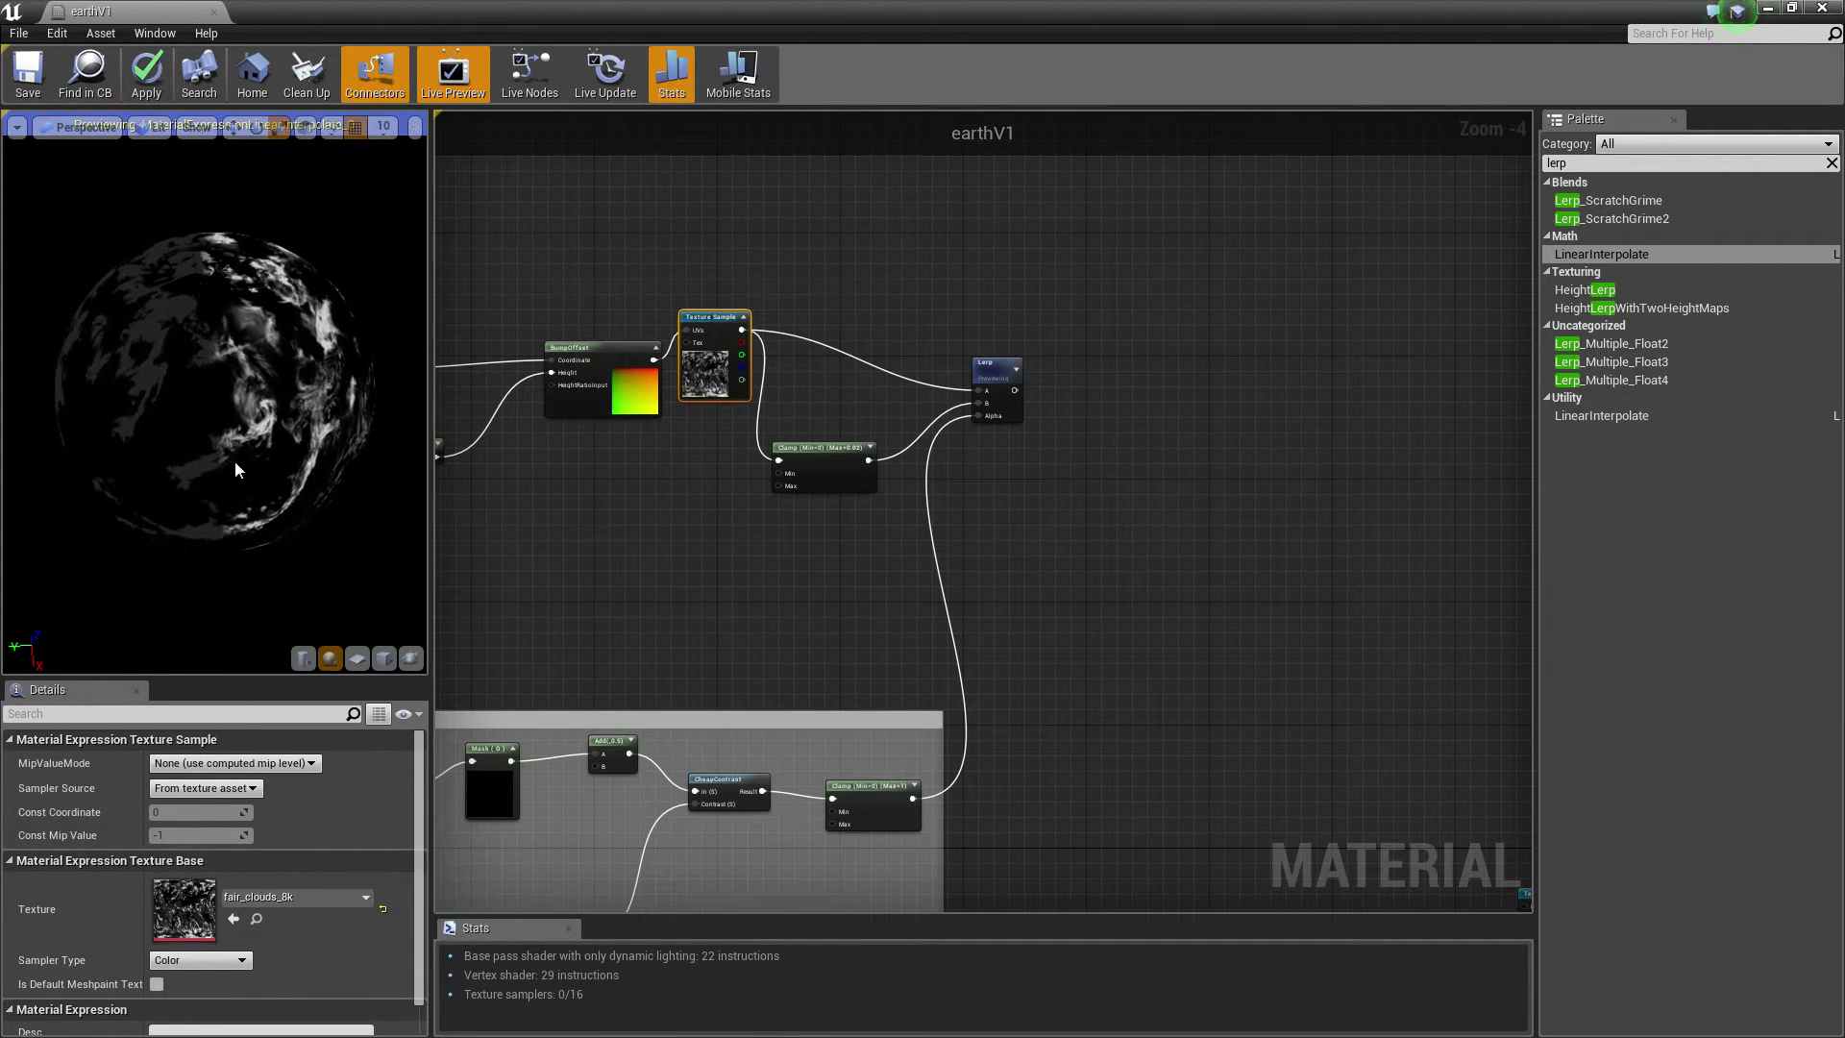
{"action": "left_click_drag", "start_coordinate": [844, 448], "coordinate": [860, 418]}
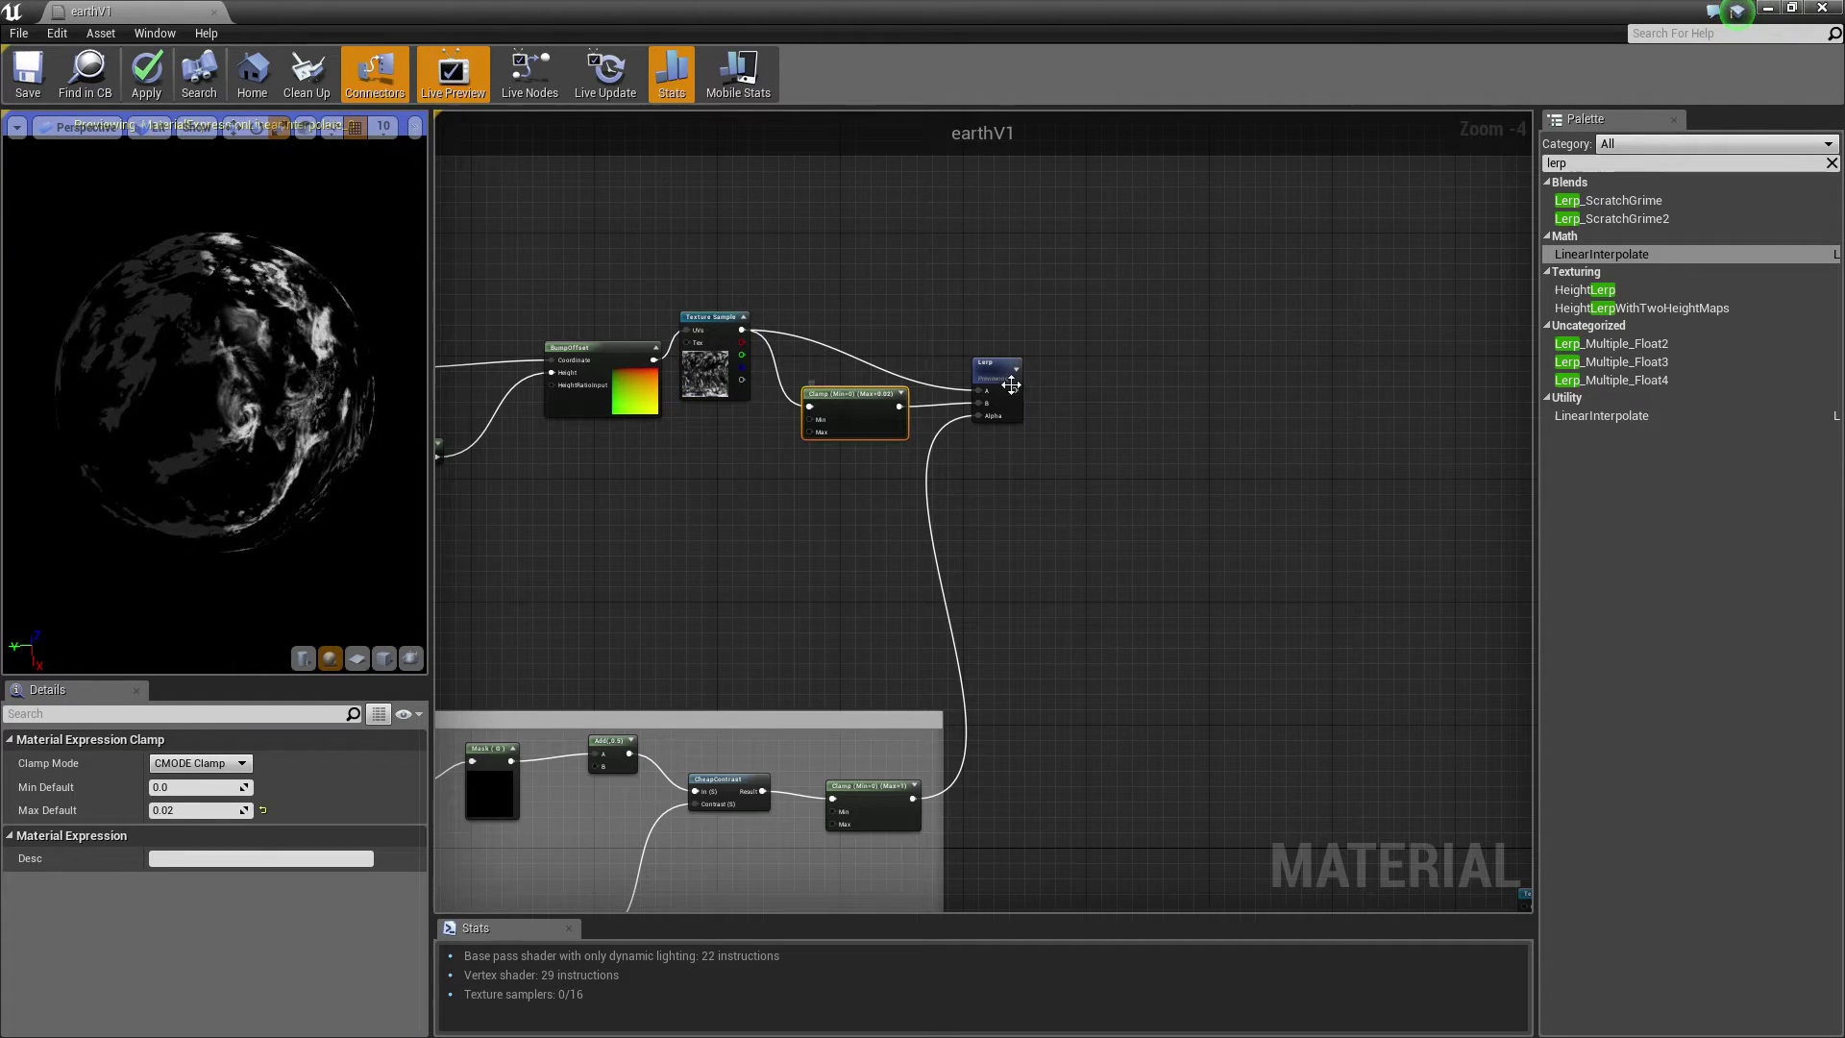
{"action": "right_click_drag", "start_coordinate": [860, 418], "coordinate": [808, 407]}
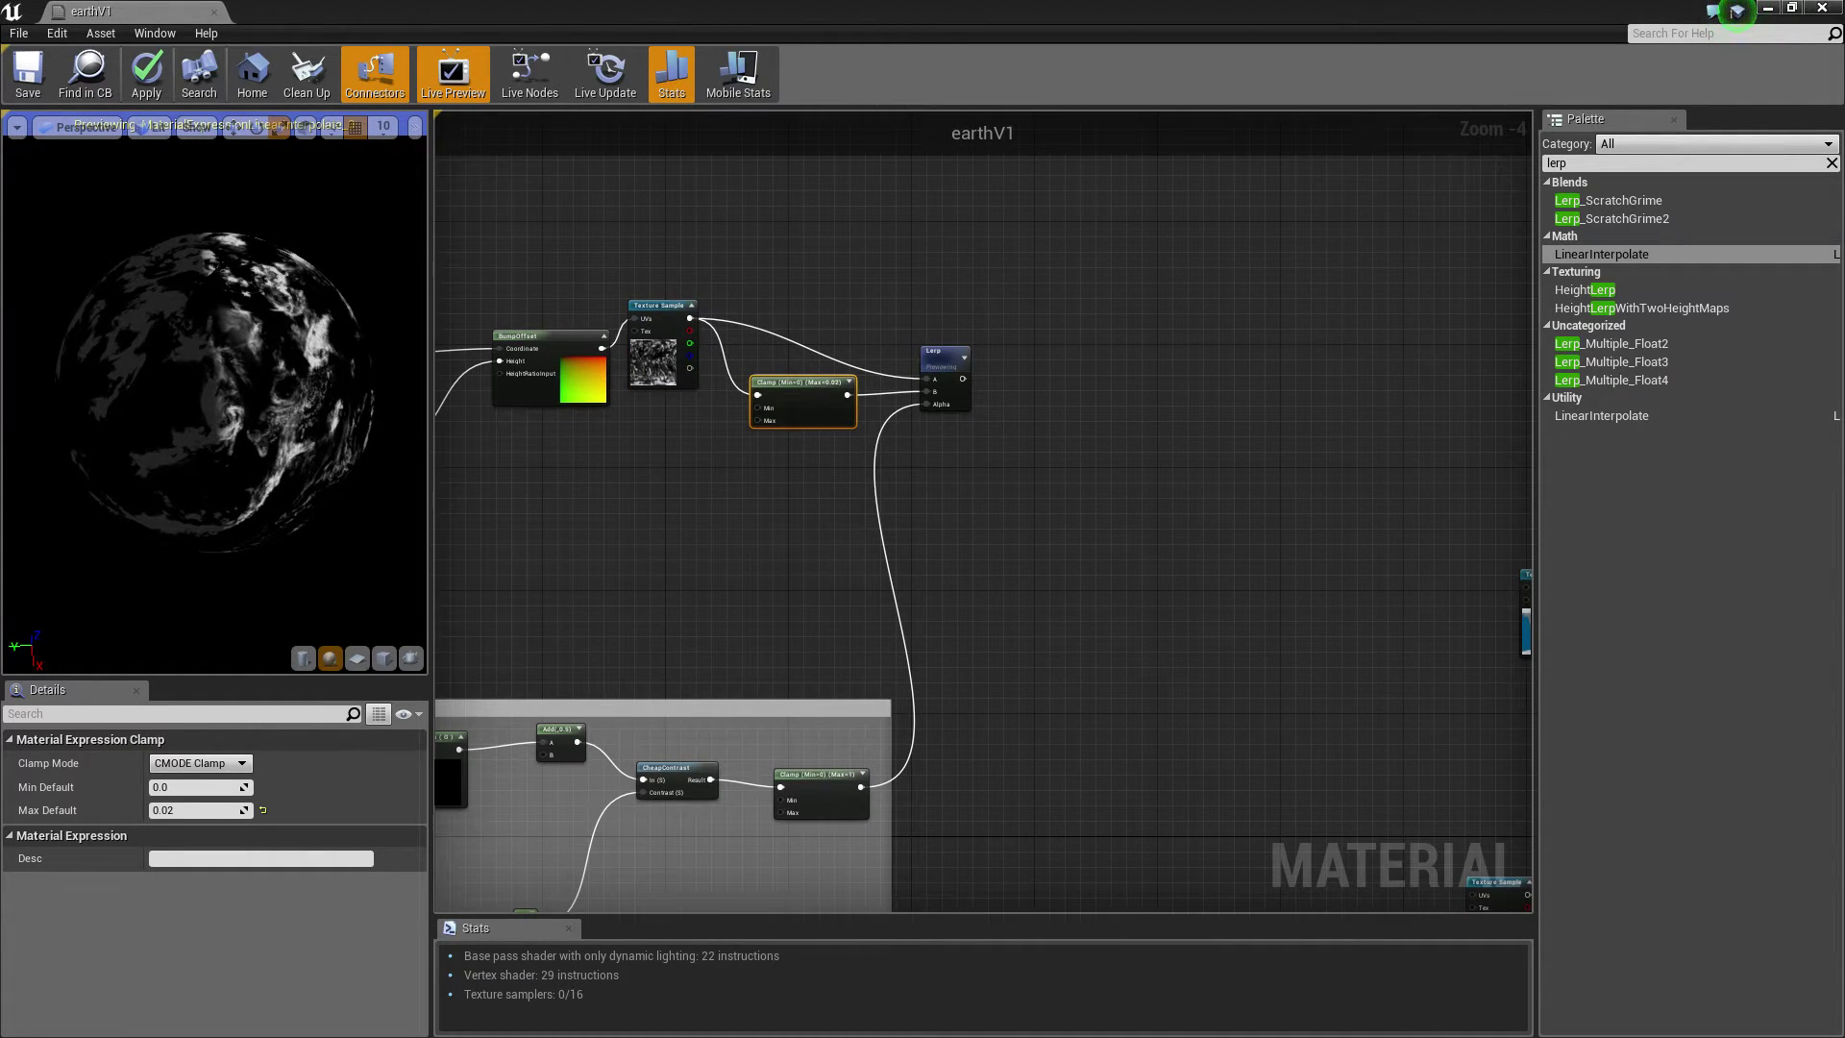
Move the 2_no_clouds_8k texture sample closer to the cloud nodes.
{"action": "scroll", "coordinate": [913, 602], "scroll_direction": "down", "scroll_amount": 1}
{"action": "right_click_drag", "start_coordinate": [1104, 568], "coordinate": [899, 342]}
{"action": "left_click_drag", "start_coordinate": [1176, 418], "coordinate": [1055, 273]}
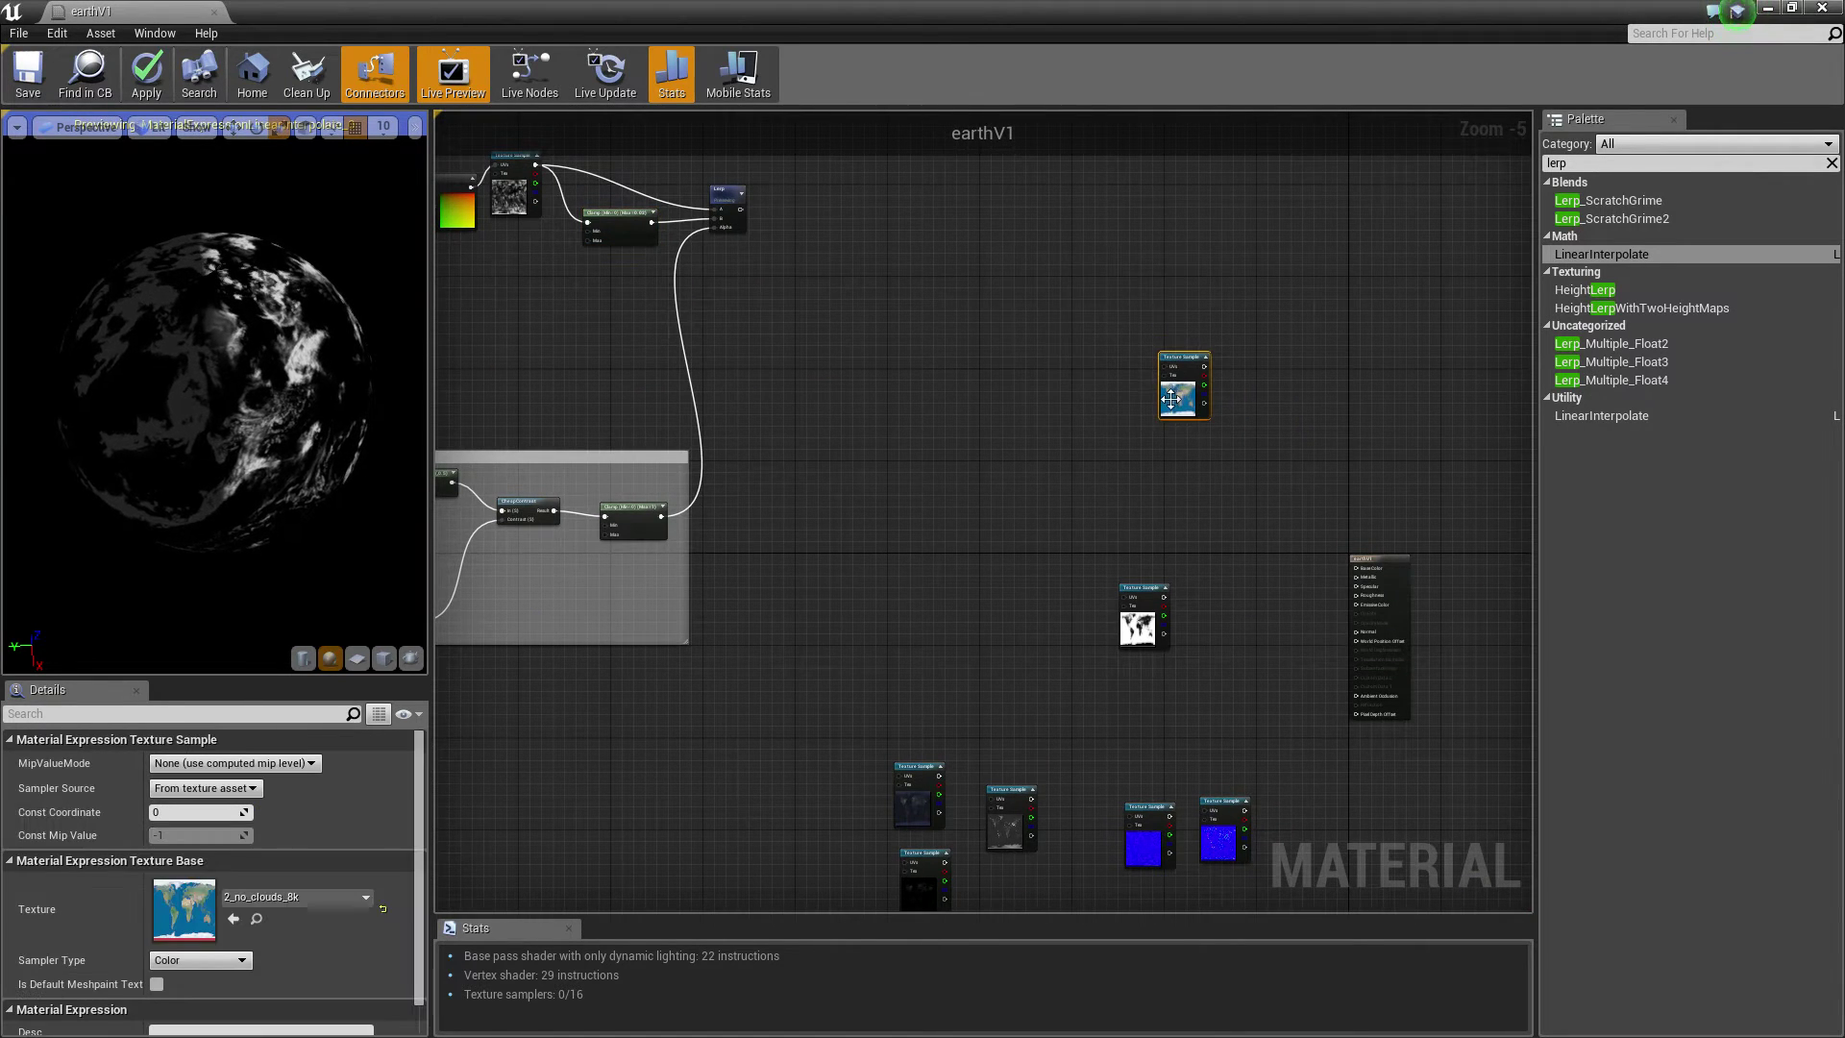
{"action": "left_click_drag", "start_coordinate": [1163, 360], "coordinate": [1028, 296]}
{"action": "right_click_drag", "start_coordinate": [855, 265], "coordinate": [1191, 383]}
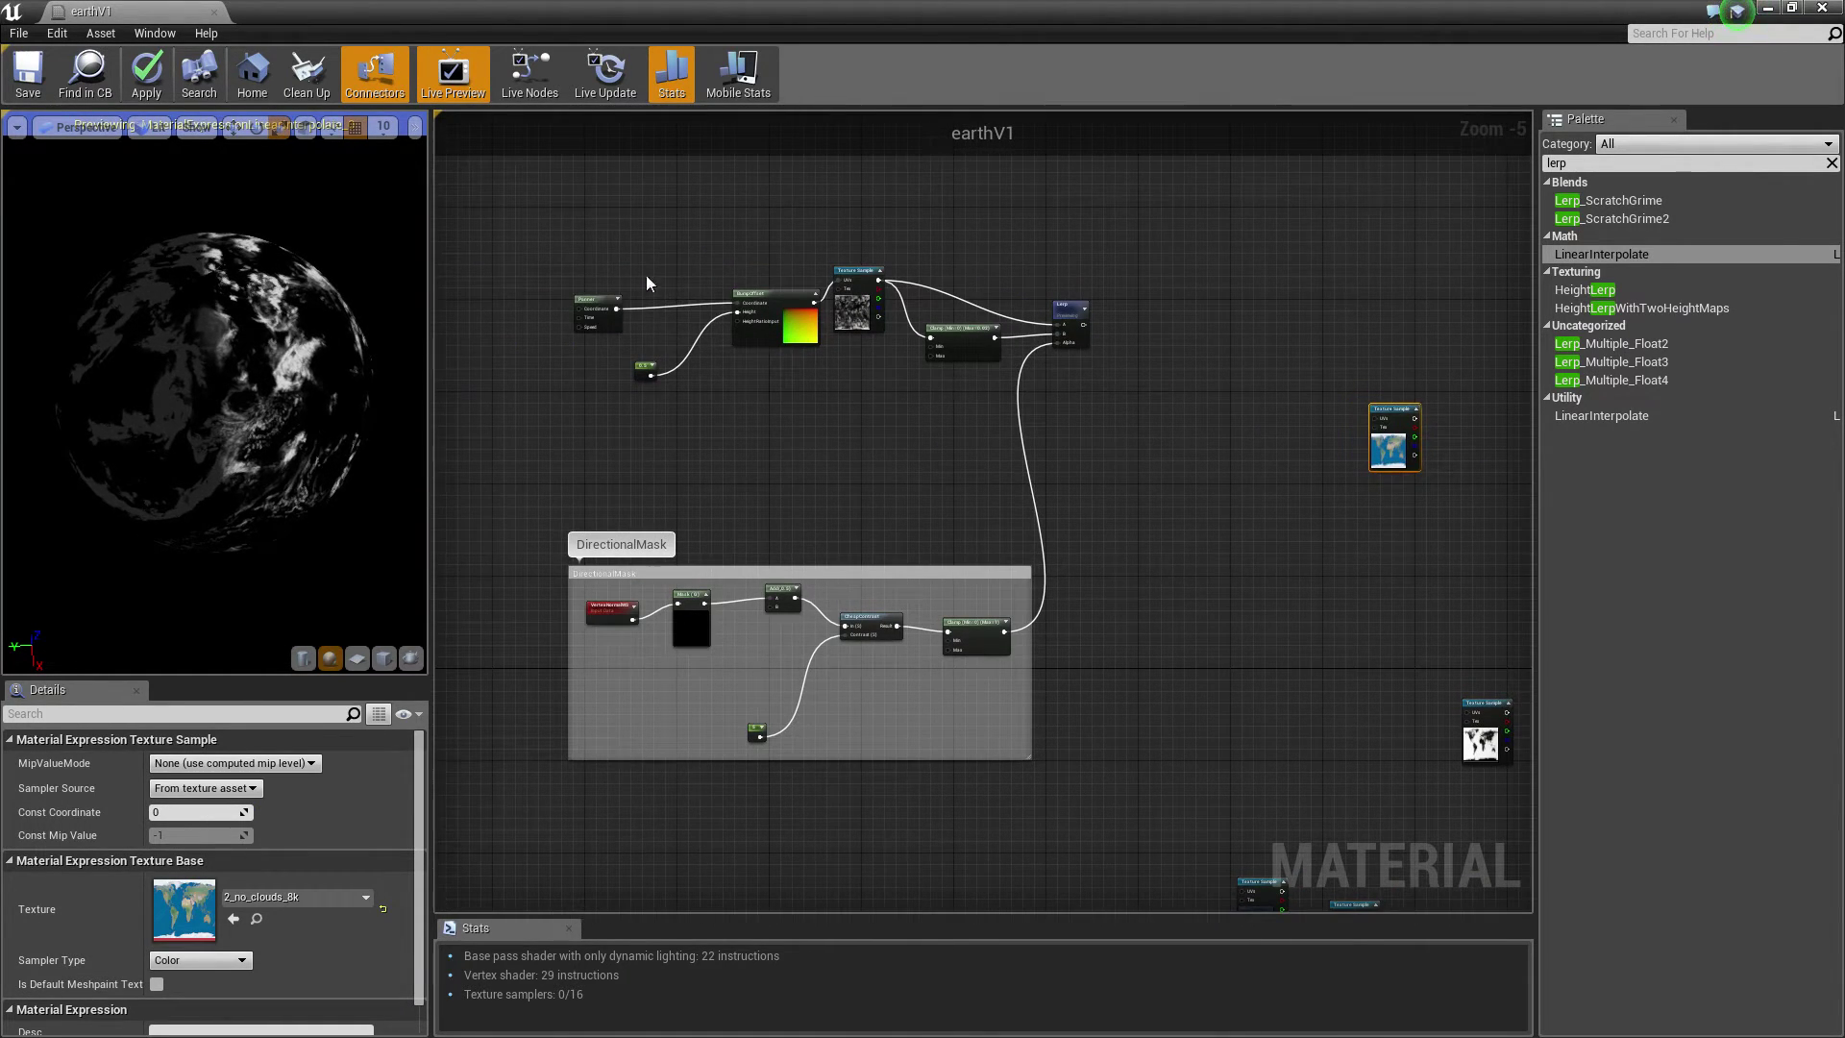
Tidy the cloud Panner and constant, then group all the cloud nodes in a comment titled CloudAlpha.
{"action": "left_click_drag", "start_coordinate": [672, 288], "coordinate": [617, 369]}
{"action": "left_click_drag", "start_coordinate": [603, 303], "coordinate": [667, 290]}
{"action": "left_click_drag", "start_coordinate": [538, 168], "coordinate": [1178, 413]}
{"action": "key", "text": "c"}
{"action": "left_click", "coordinate": [255, 761]}
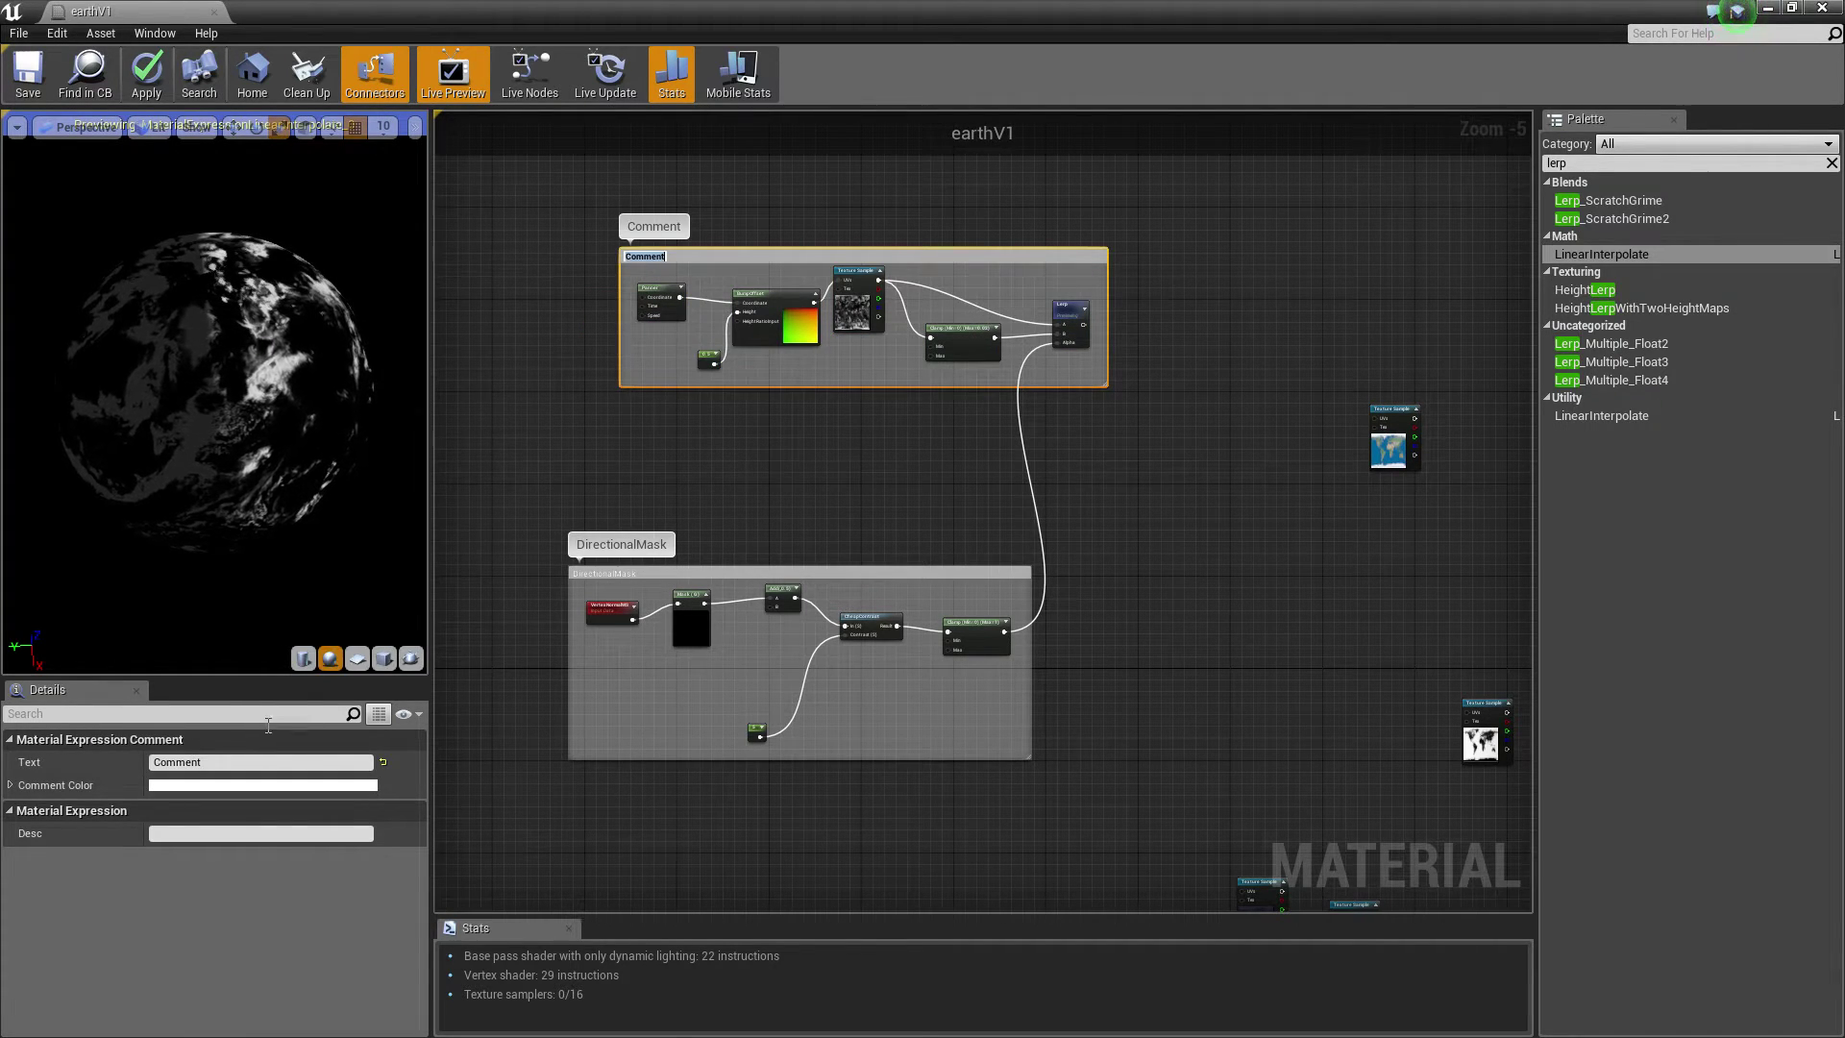
{"action": "left_click_drag", "start_coordinate": [254, 756], "coordinate": [5, 730]}
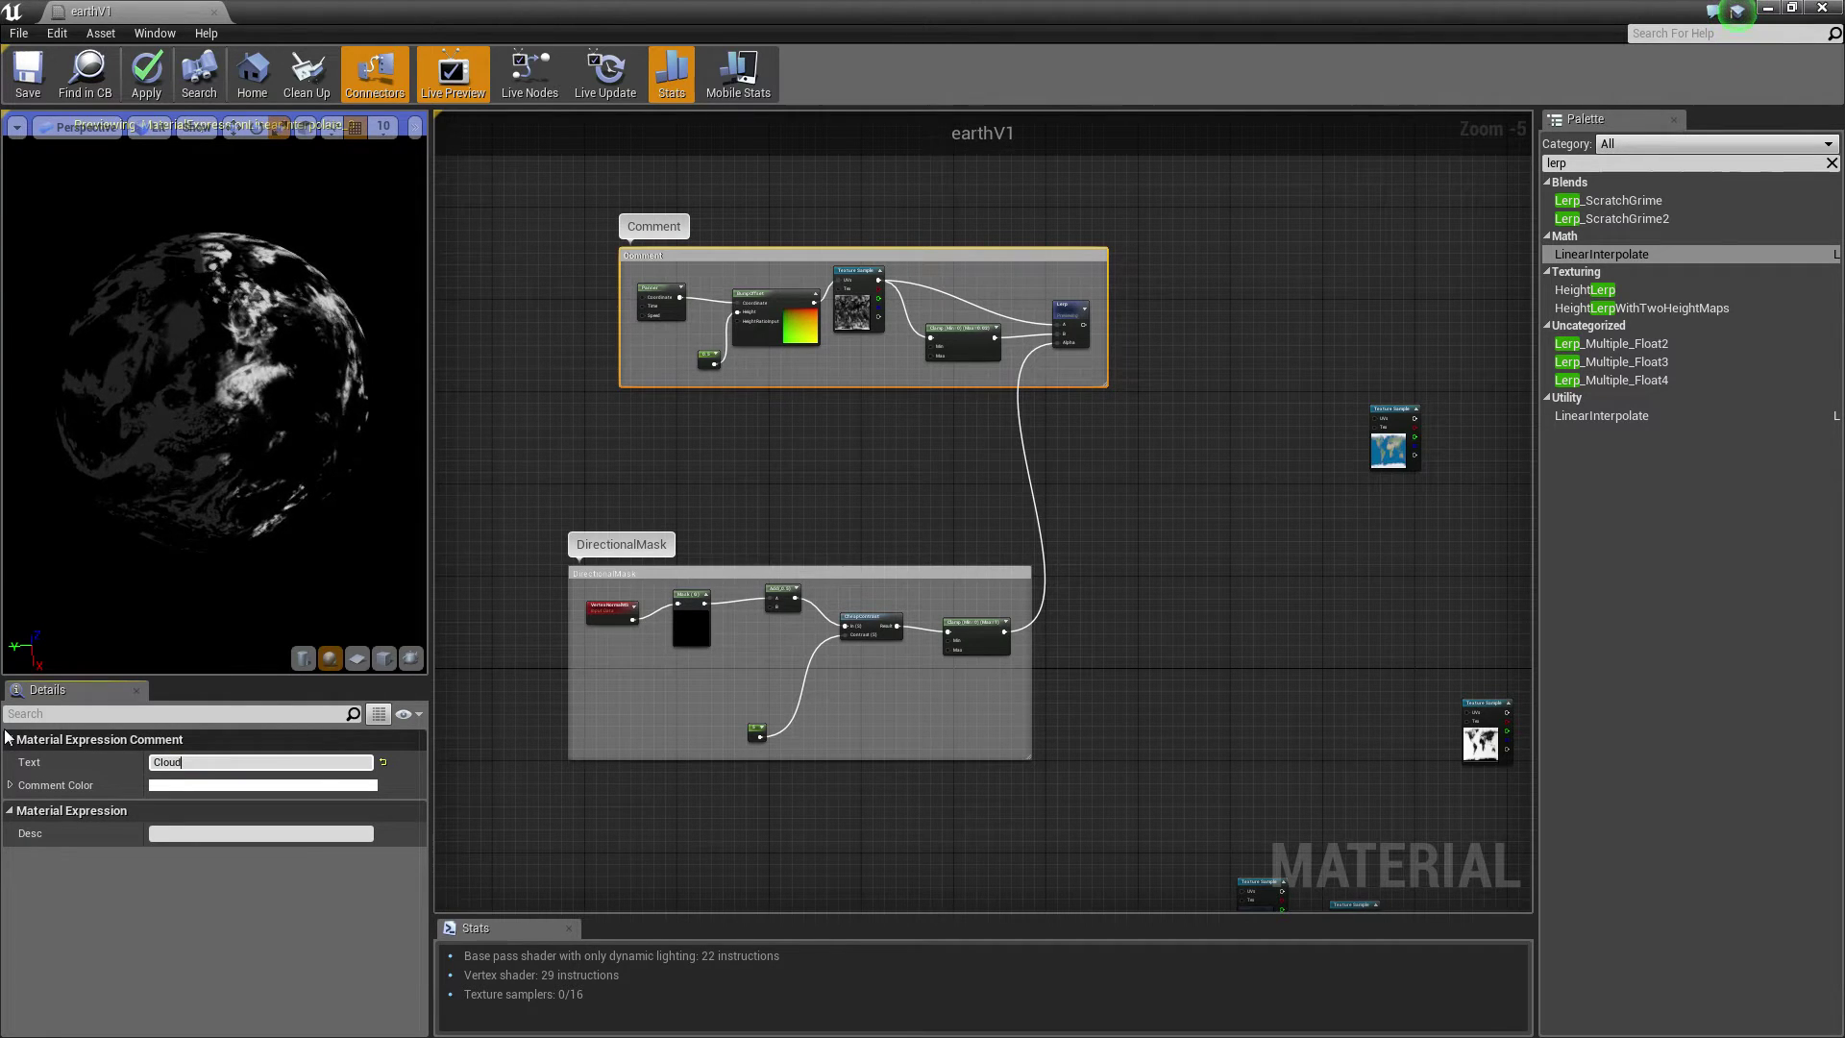
{"action": "type", "text": "CloudAlpha"}
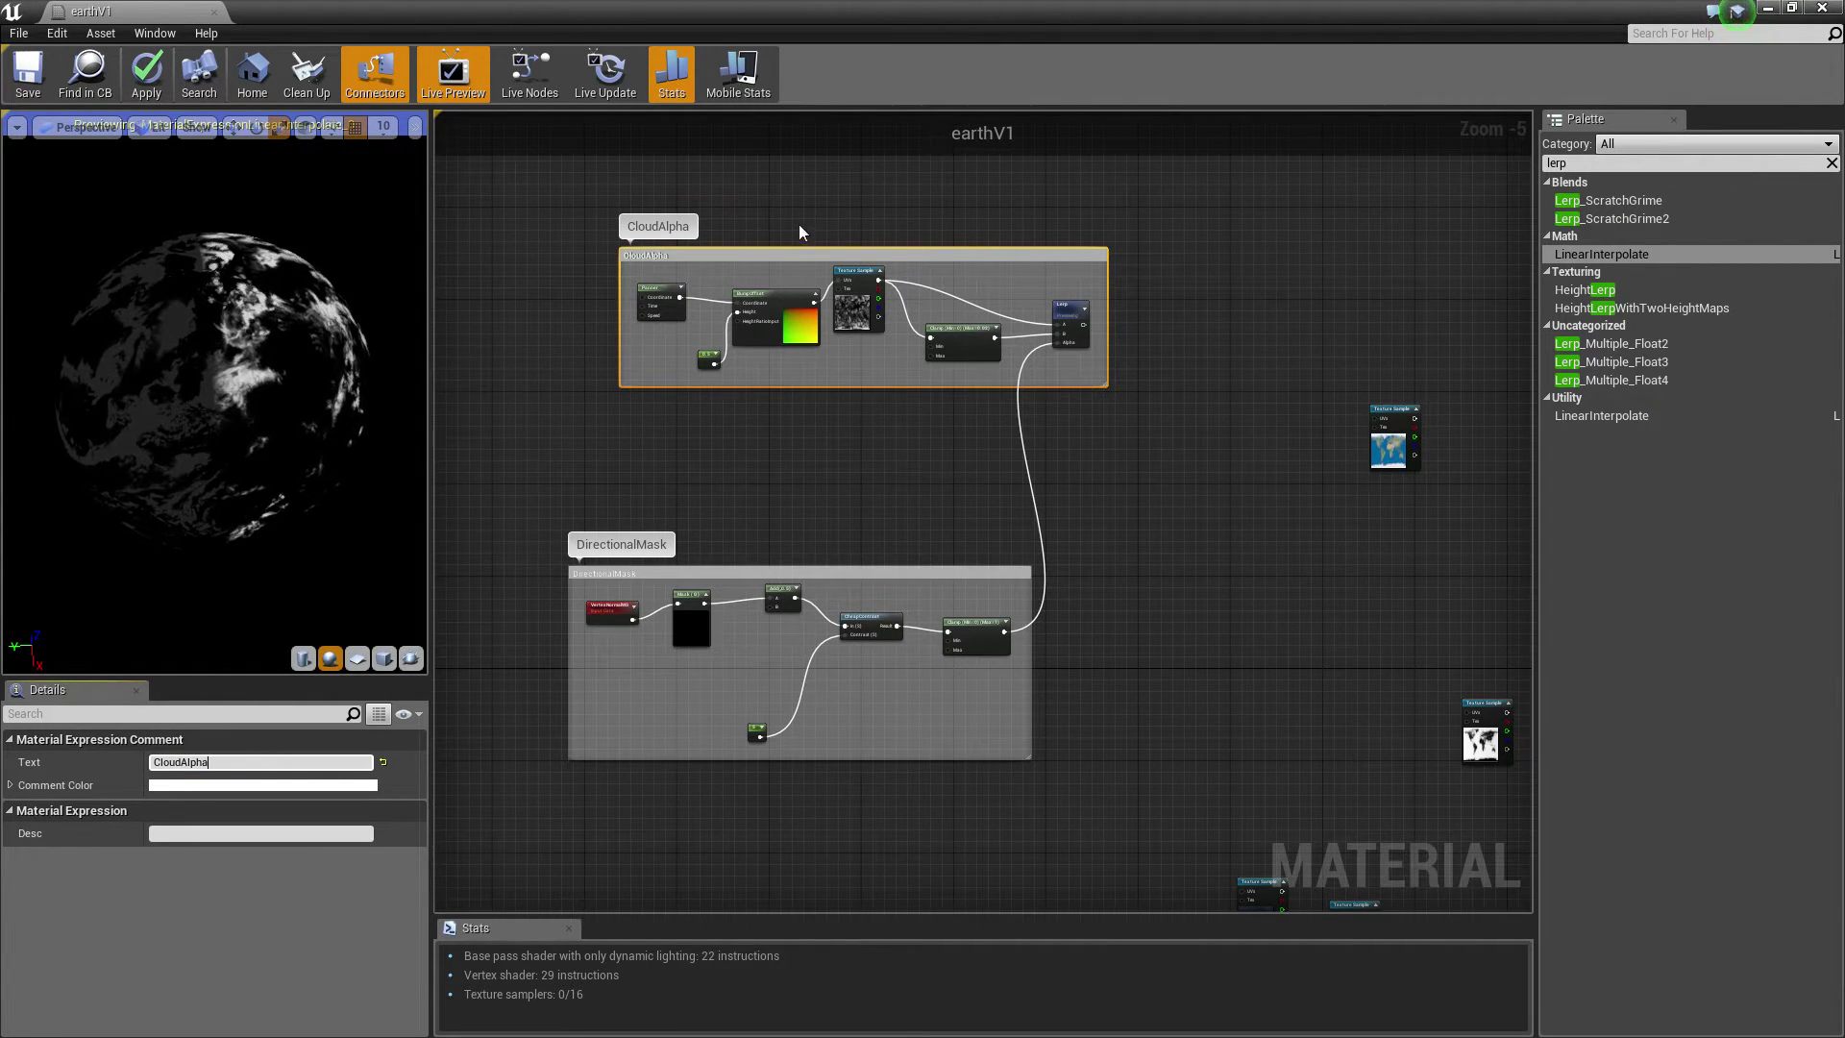
Reposition the CloudAlpha and DirectionalMask comment groups farther from the Earth texture samples.
{"action": "mouse_move", "coordinate": [803, 255]}
{"action": "left_mouse_down"}
{"action": "mouse_move", "coordinate": [711, 279]}
{"action": "mouse_move", "coordinate": [776, 279]}
{"action": "left_mouse_up"}
{"action": "left_click", "coordinate": [1095, 266]}
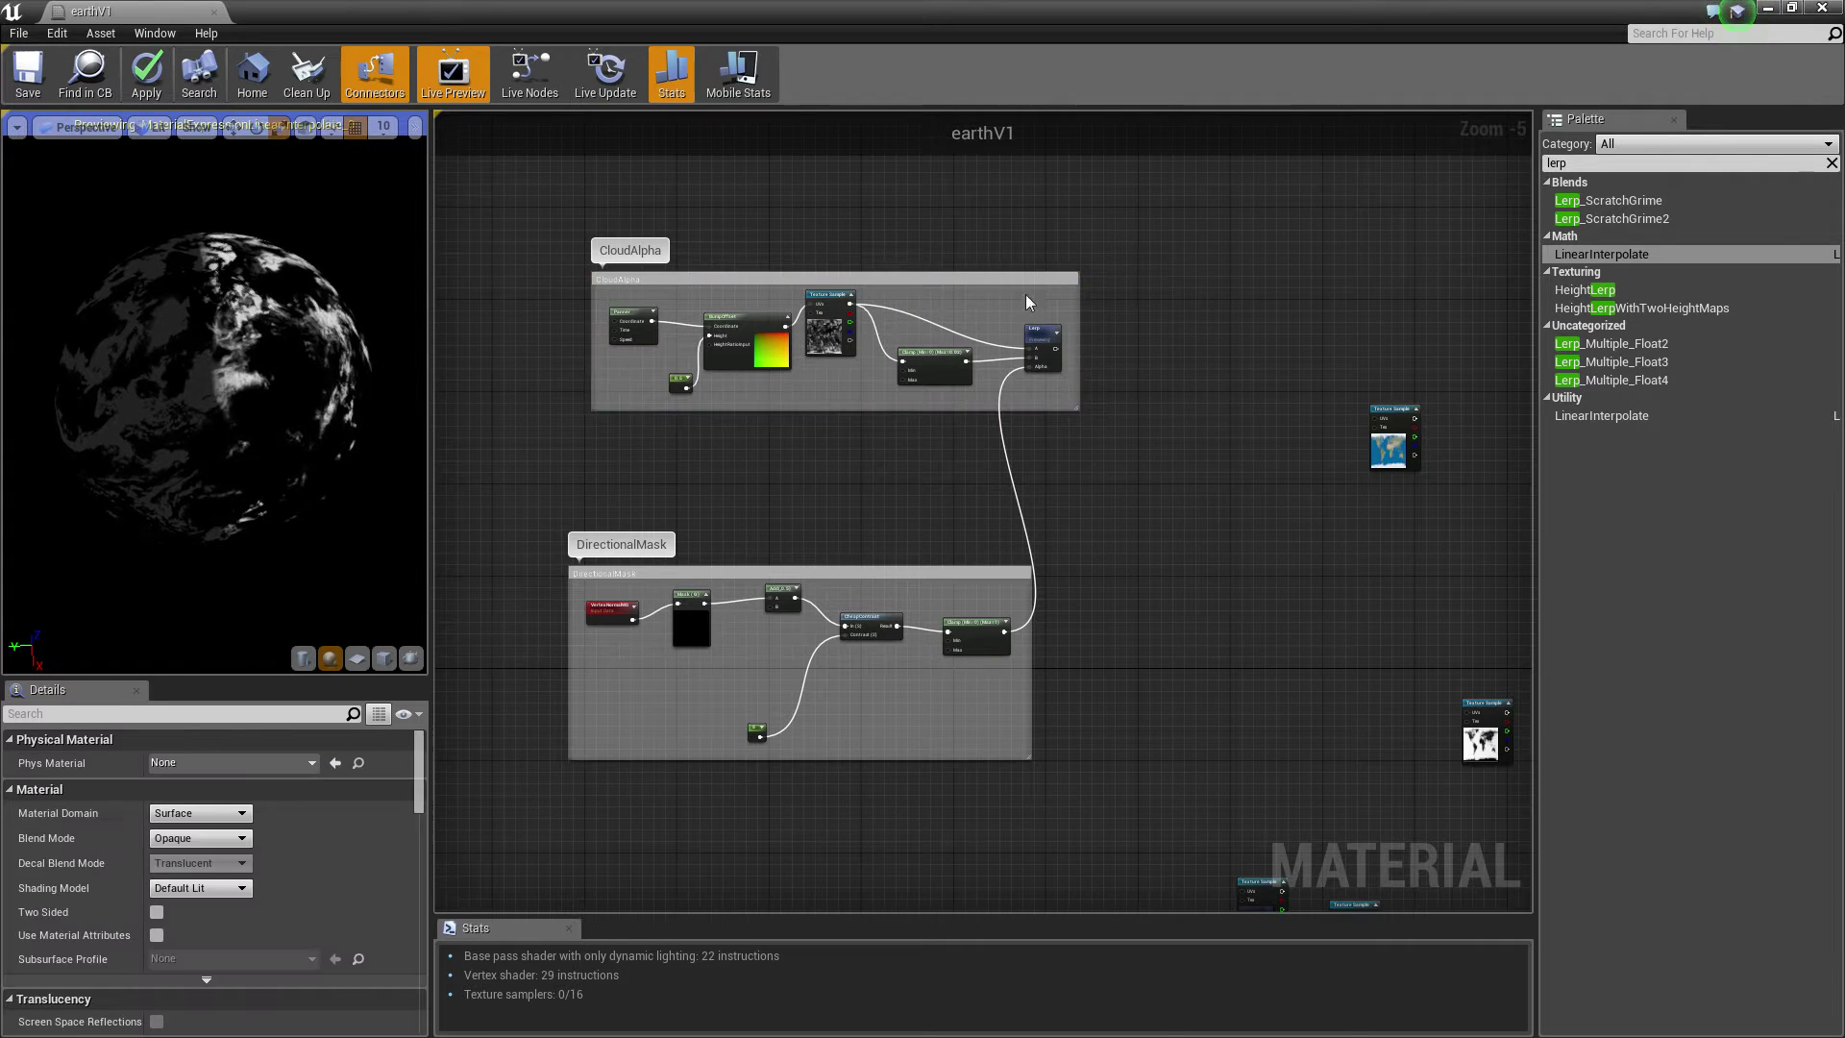
{"action": "left_click_drag", "start_coordinate": [828, 567], "coordinate": [620, 558]}
Add a CheapContrast node beside the 2_no_clouds_8k texture sample and feed its In input from the sample's colour output.
{"action": "right_click_drag", "start_coordinate": [1447, 503], "coordinate": [1014, 470]}
{"action": "left_click_drag", "start_coordinate": [950, 376], "coordinate": [889, 375]}
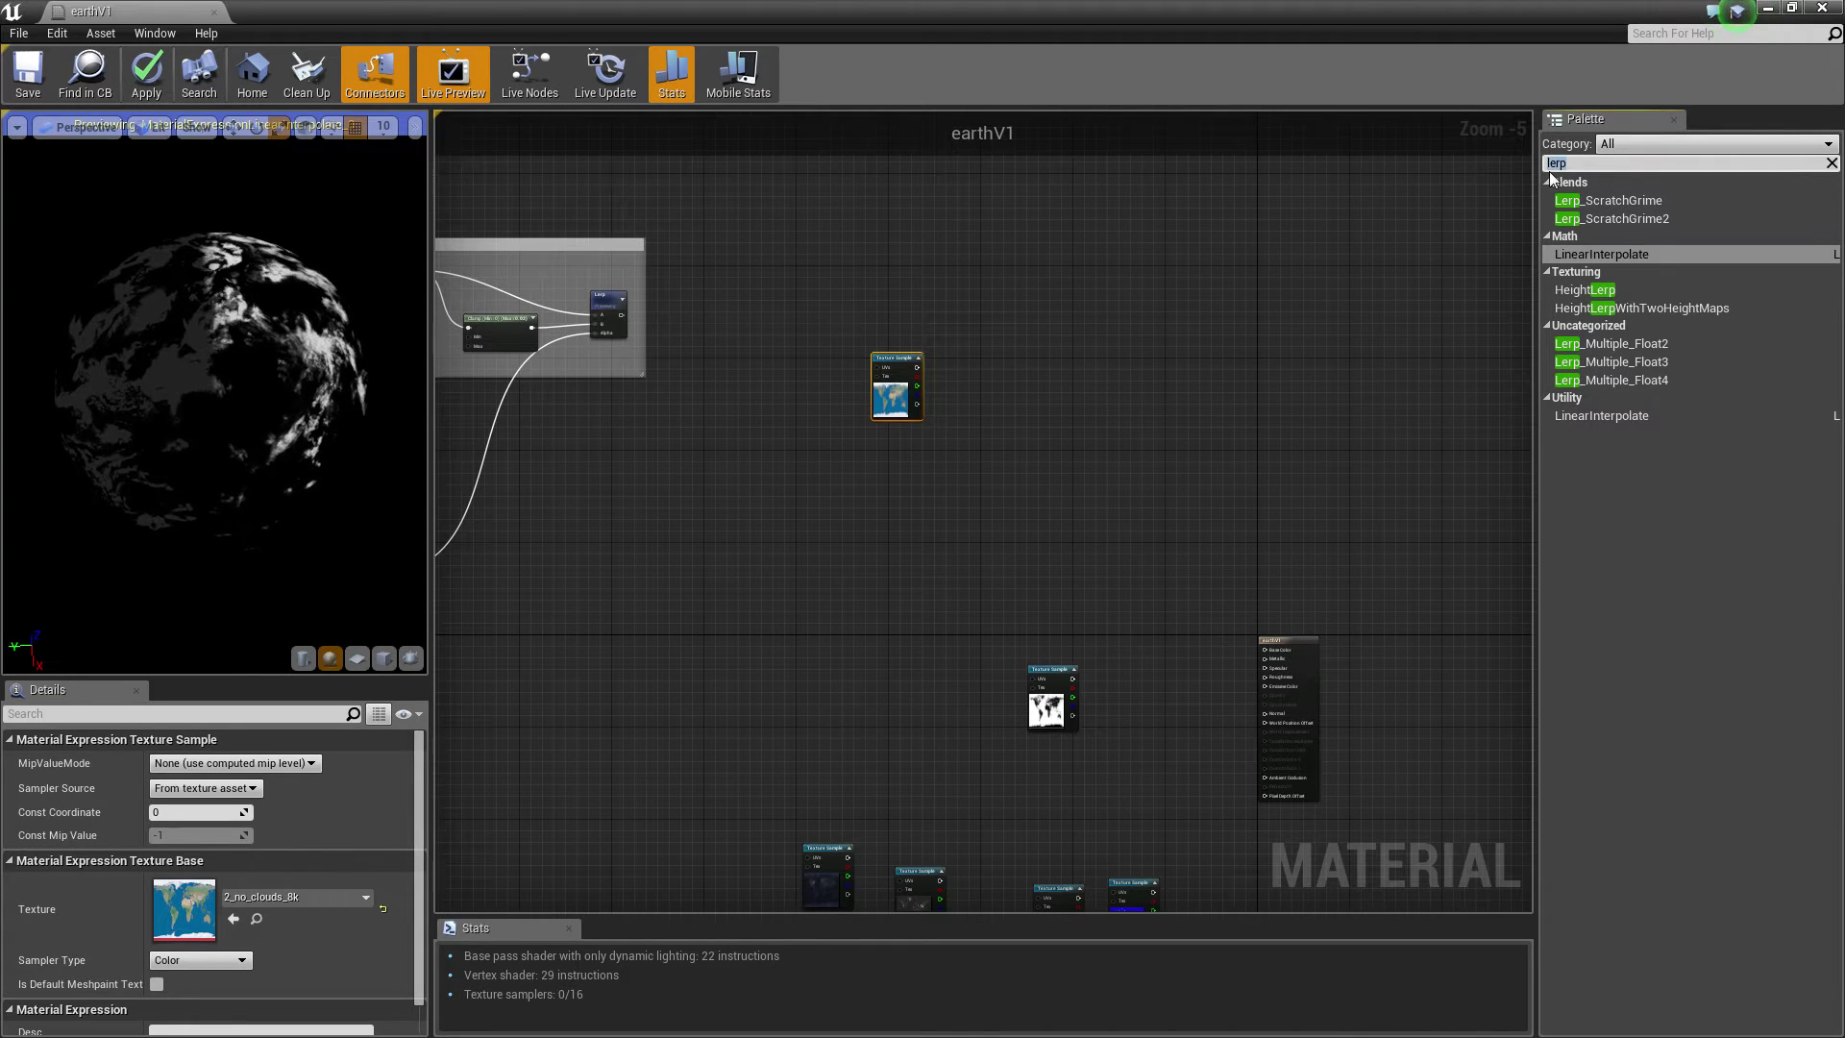
{"action": "key", "text": "BackSpace"}
{"action": "type", "text": "cheap"}
{"action": "left_click_drag", "start_coordinate": [1607, 239], "coordinate": [1011, 344]}
{"action": "scroll", "coordinate": [1030, 274], "scroll_direction": "up", "scroll_amount": 3}
{"action": "left_click", "coordinate": [638, 408]}
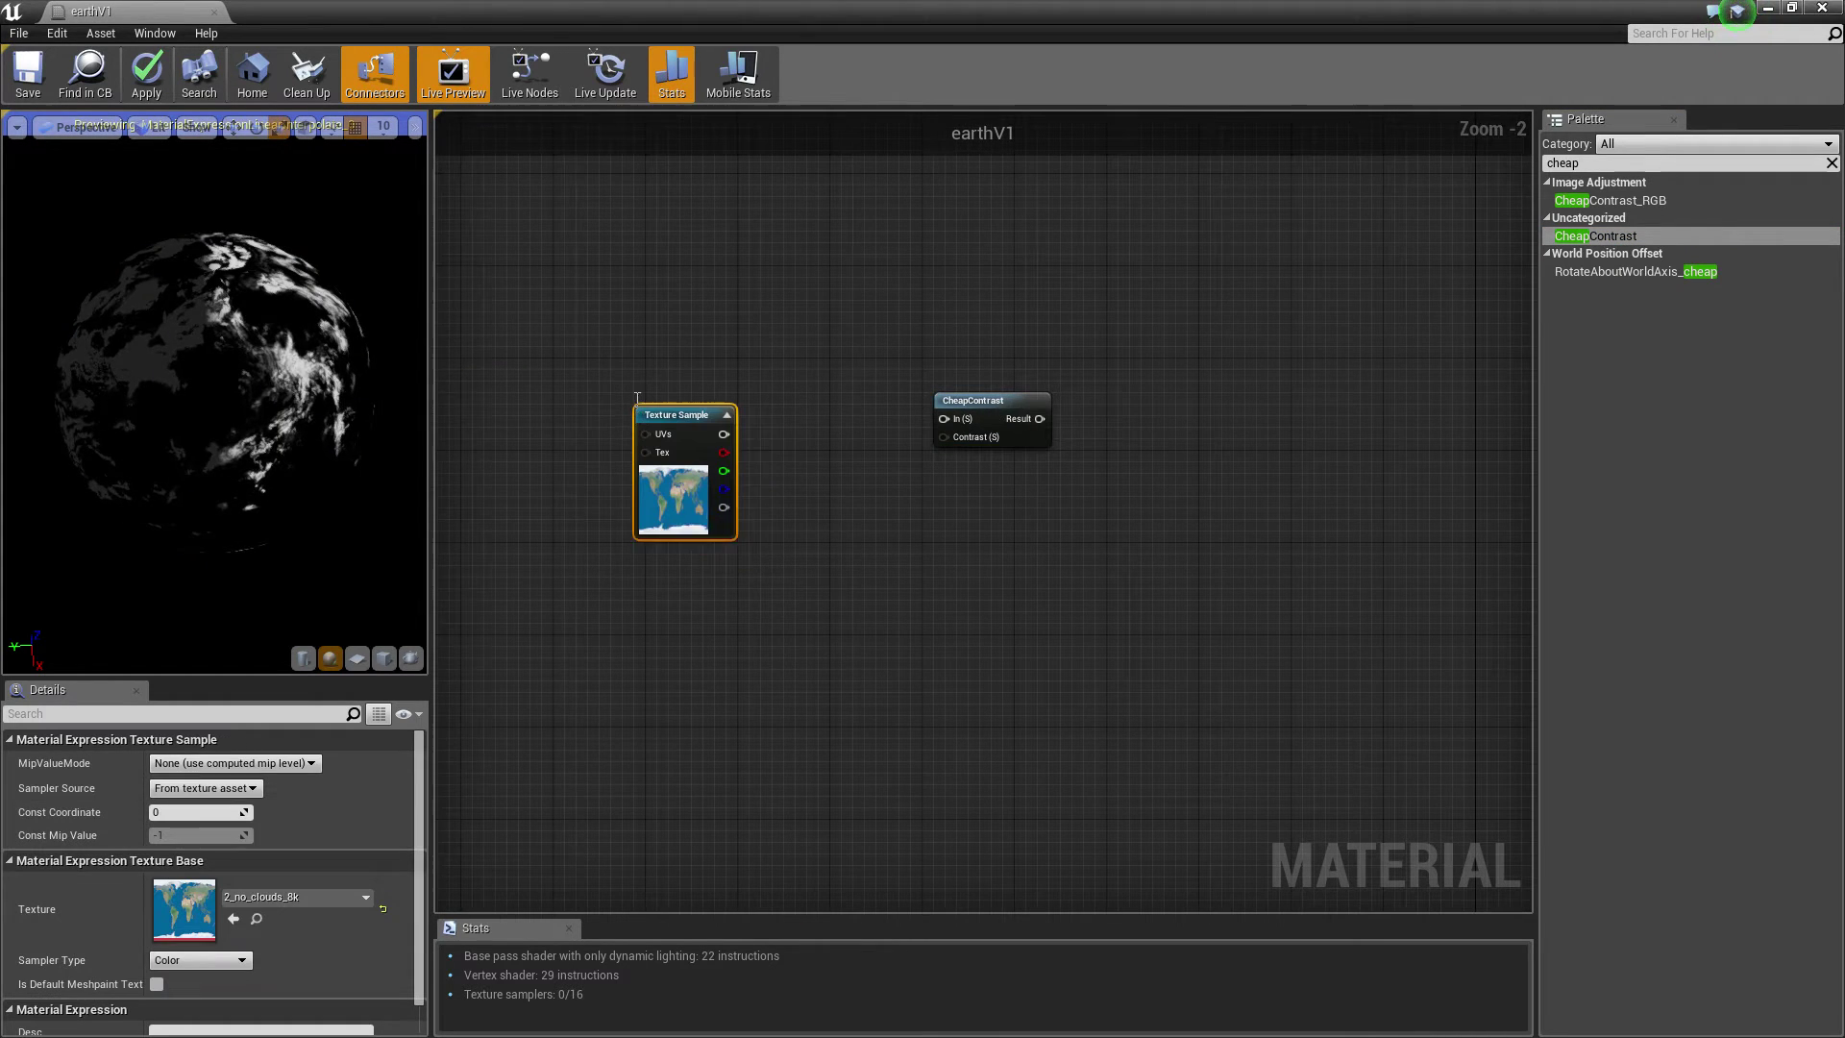
{"action": "left_click_drag", "start_coordinate": [638, 407], "coordinate": [604, 395]}
{"action": "left_click_drag", "start_coordinate": [922, 419], "coordinate": [946, 419]}
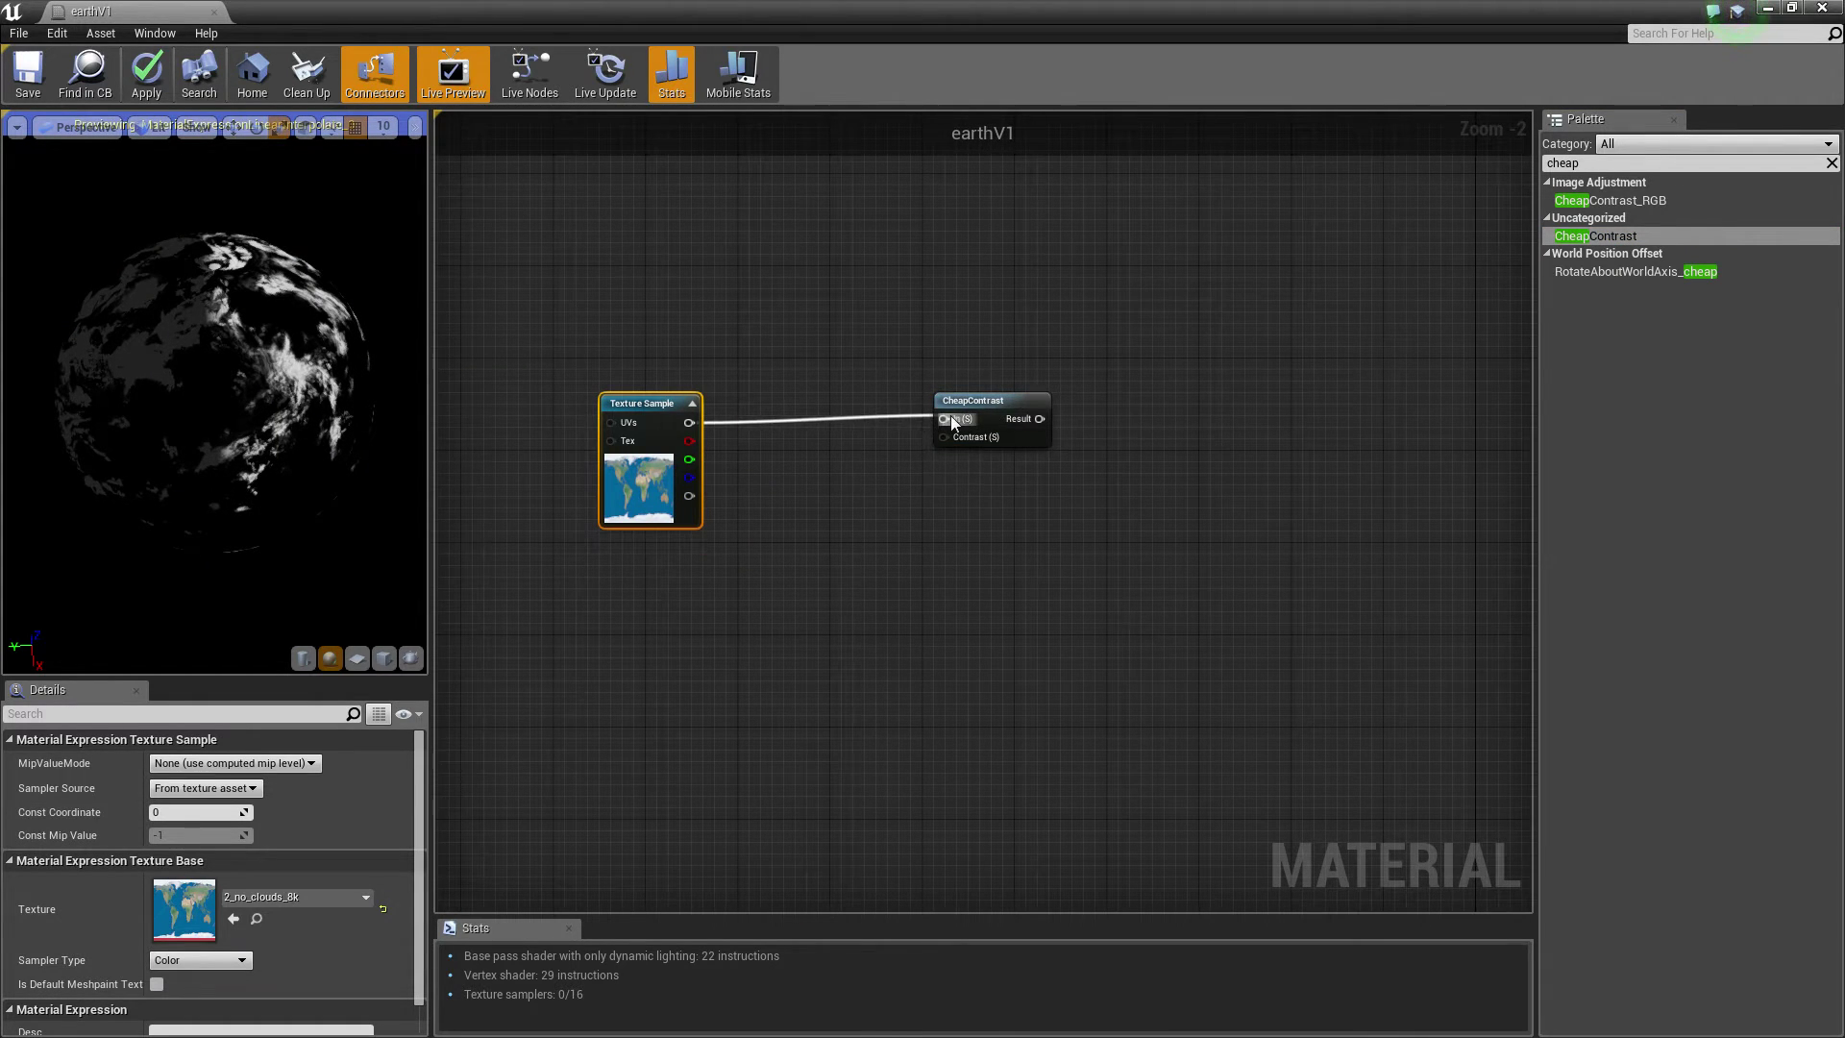
Add a Constant node with value -0.2 and connect it to the CheapContrast node's Contrast input.
{"action": "key", "text": "1"}
{"action": "left_click", "coordinate": [817, 539]}
{"action": "left_click_drag", "start_coordinate": [817, 539], "coordinate": [967, 448]}
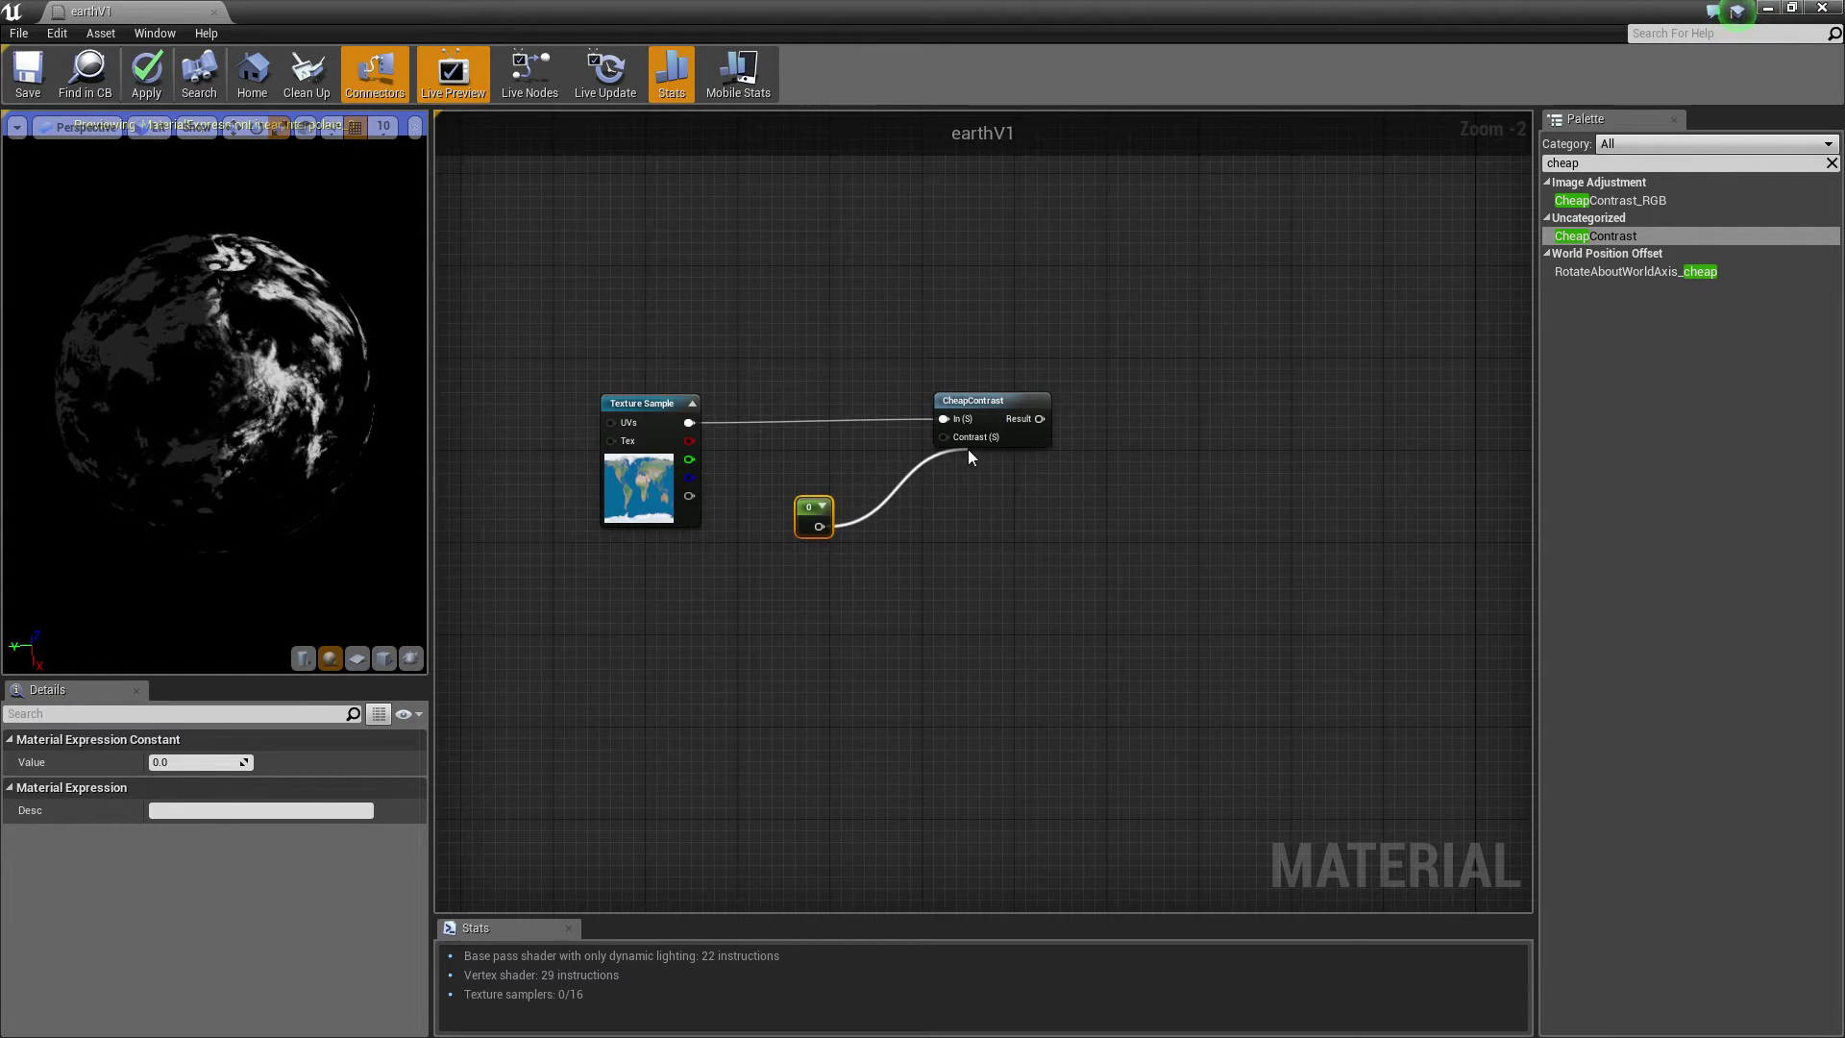
{"action": "left_click_drag", "start_coordinate": [820, 526], "coordinate": [944, 438]}
{"action": "left_click", "coordinate": [246, 748]}
{"action": "type", "text": "-0.2"}
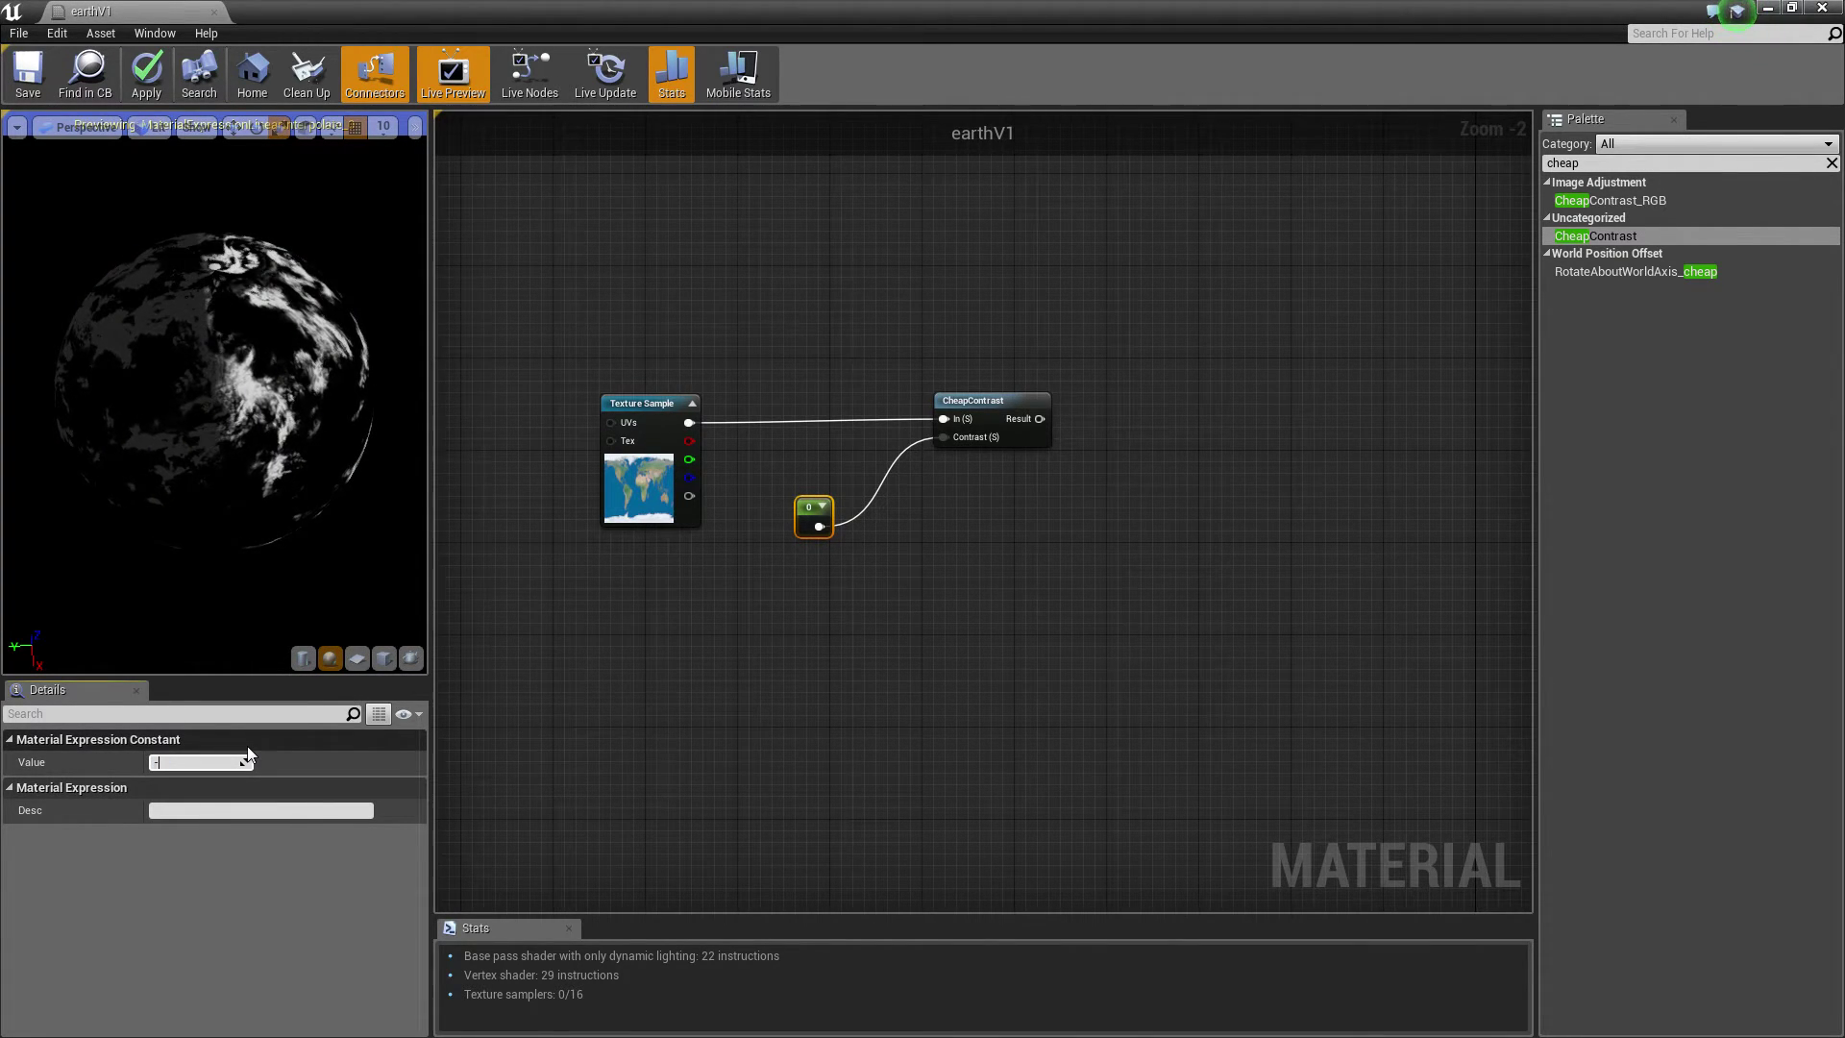
{"action": "key", "text": "Return"}
Preview the 2_no_clouds_8k texture sample and the CheapContrast result on the sphere to compare them.
{"action": "right_click", "coordinate": [666, 410]}
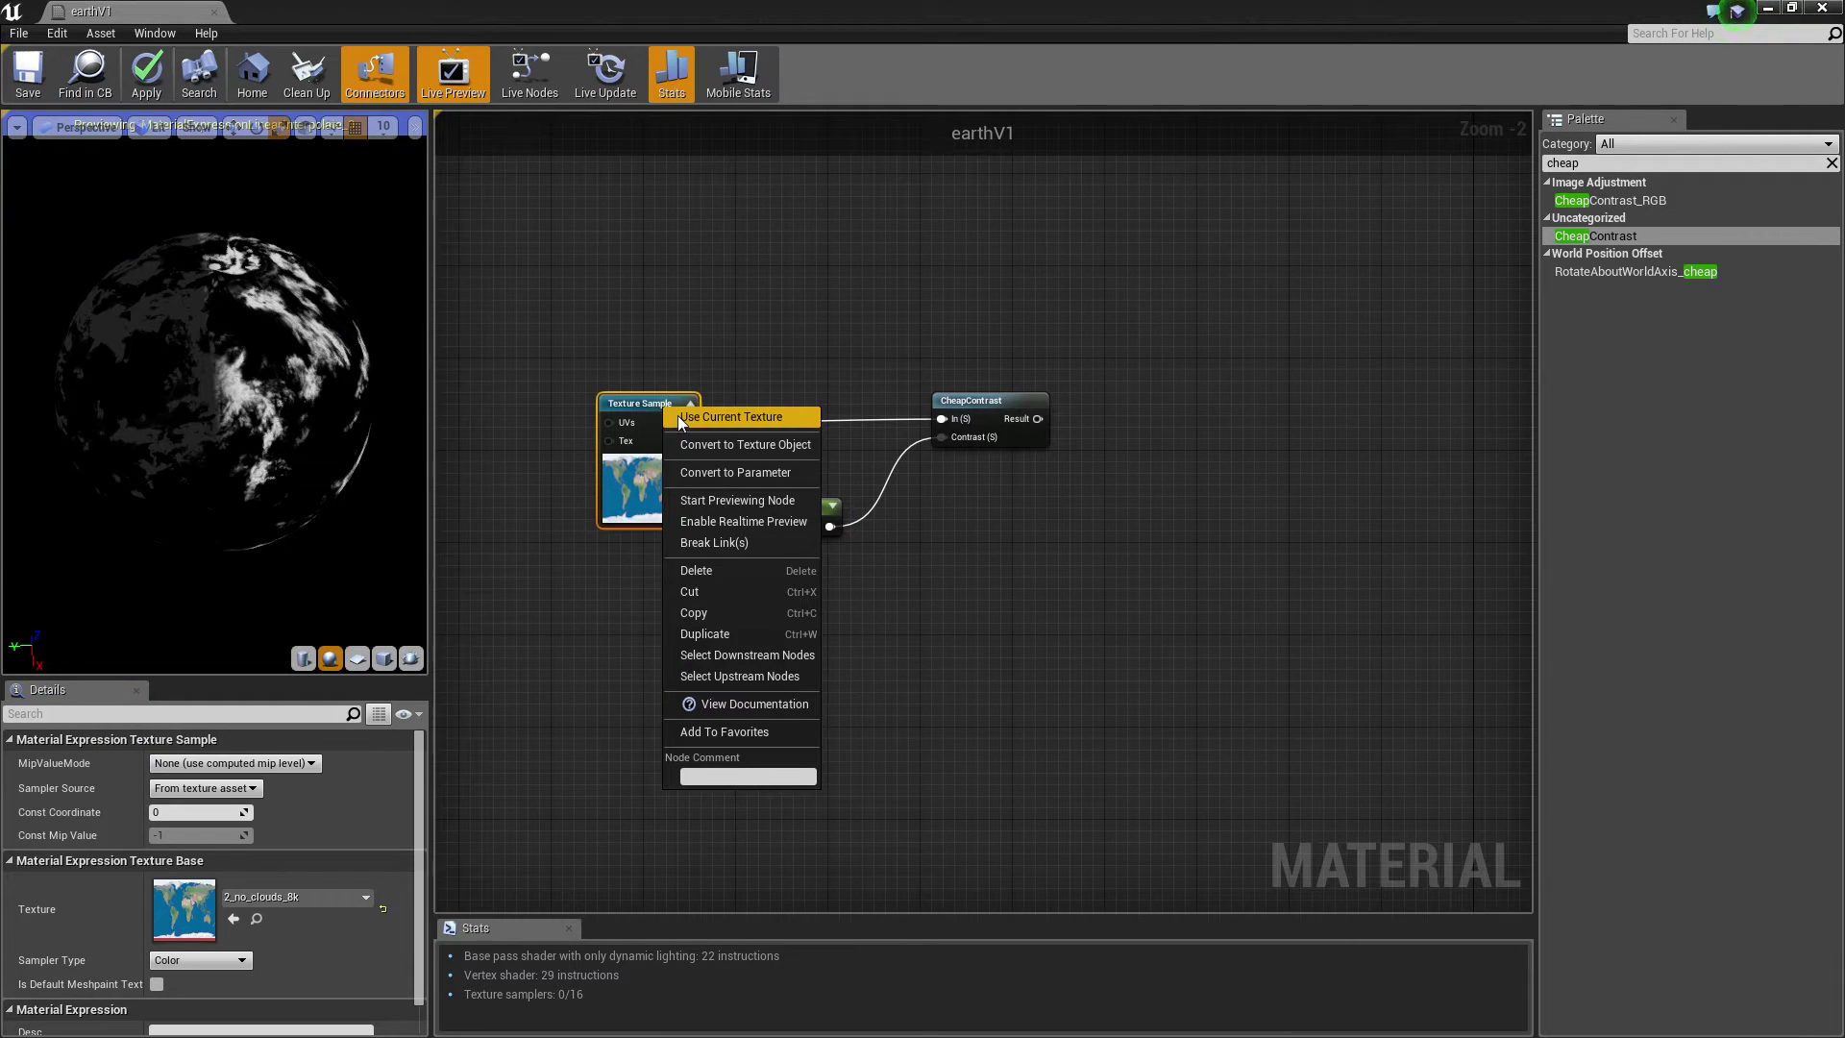
{"action": "left_click", "coordinate": [730, 500]}
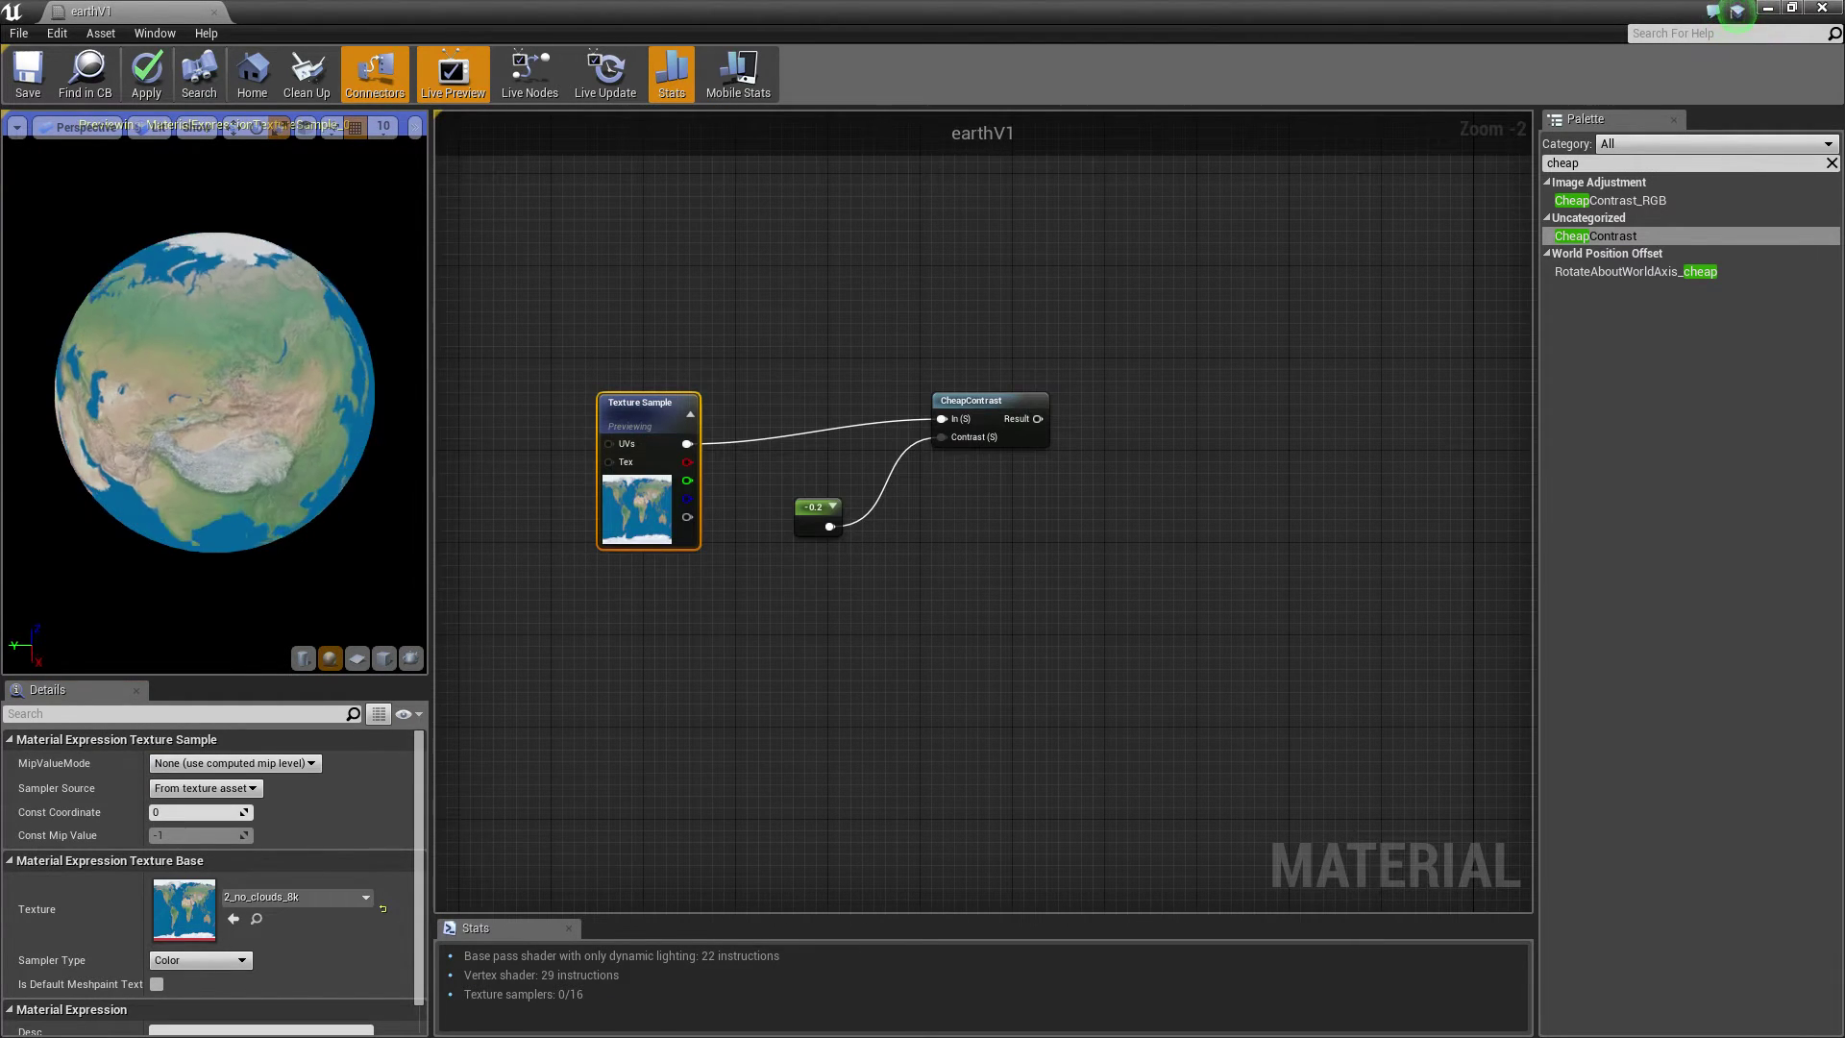
{"action": "right_click", "coordinate": [982, 404]}
{"action": "left_click", "coordinate": [1011, 419]}
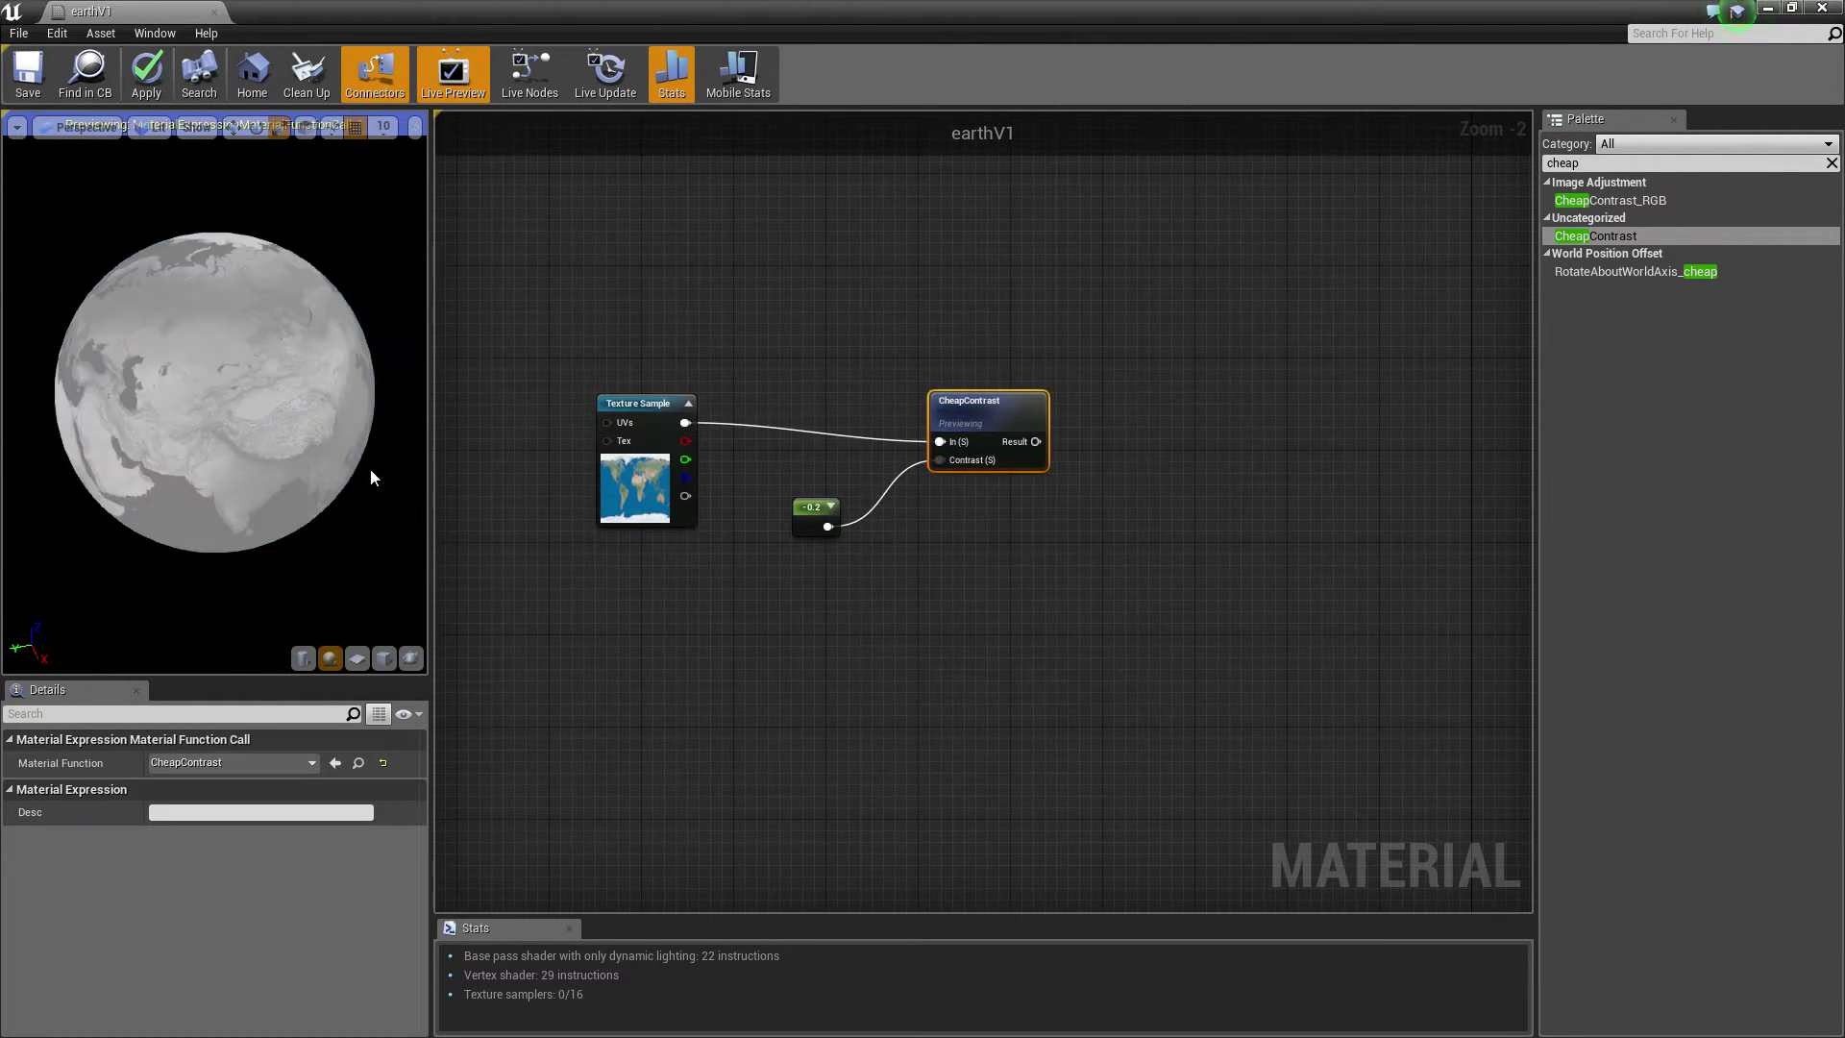
{"action": "left_click_drag", "start_coordinate": [213, 392], "coordinate": [202, 447]}
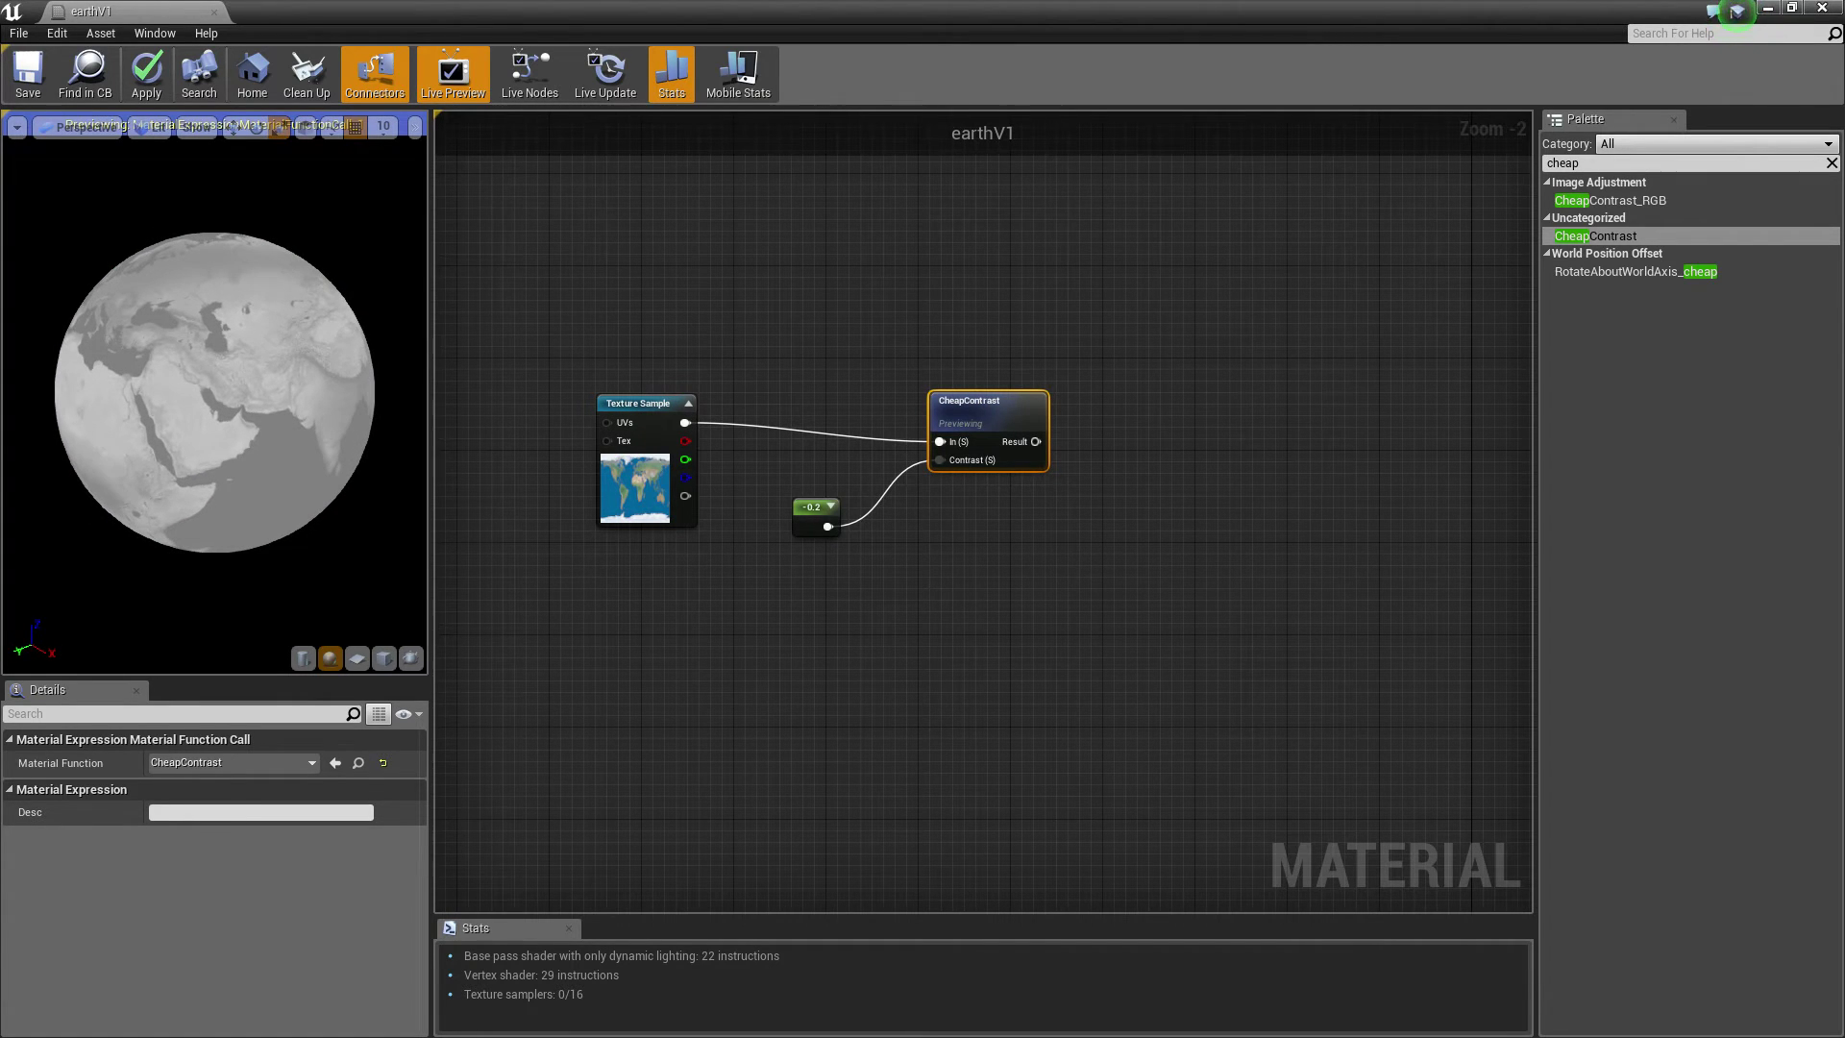
Add a Multiply node with CheapContrast in A and the day texture's colour in B, and preview it.
{"action": "right_click_drag", "start_coordinate": [1124, 457], "coordinate": [855, 441]}
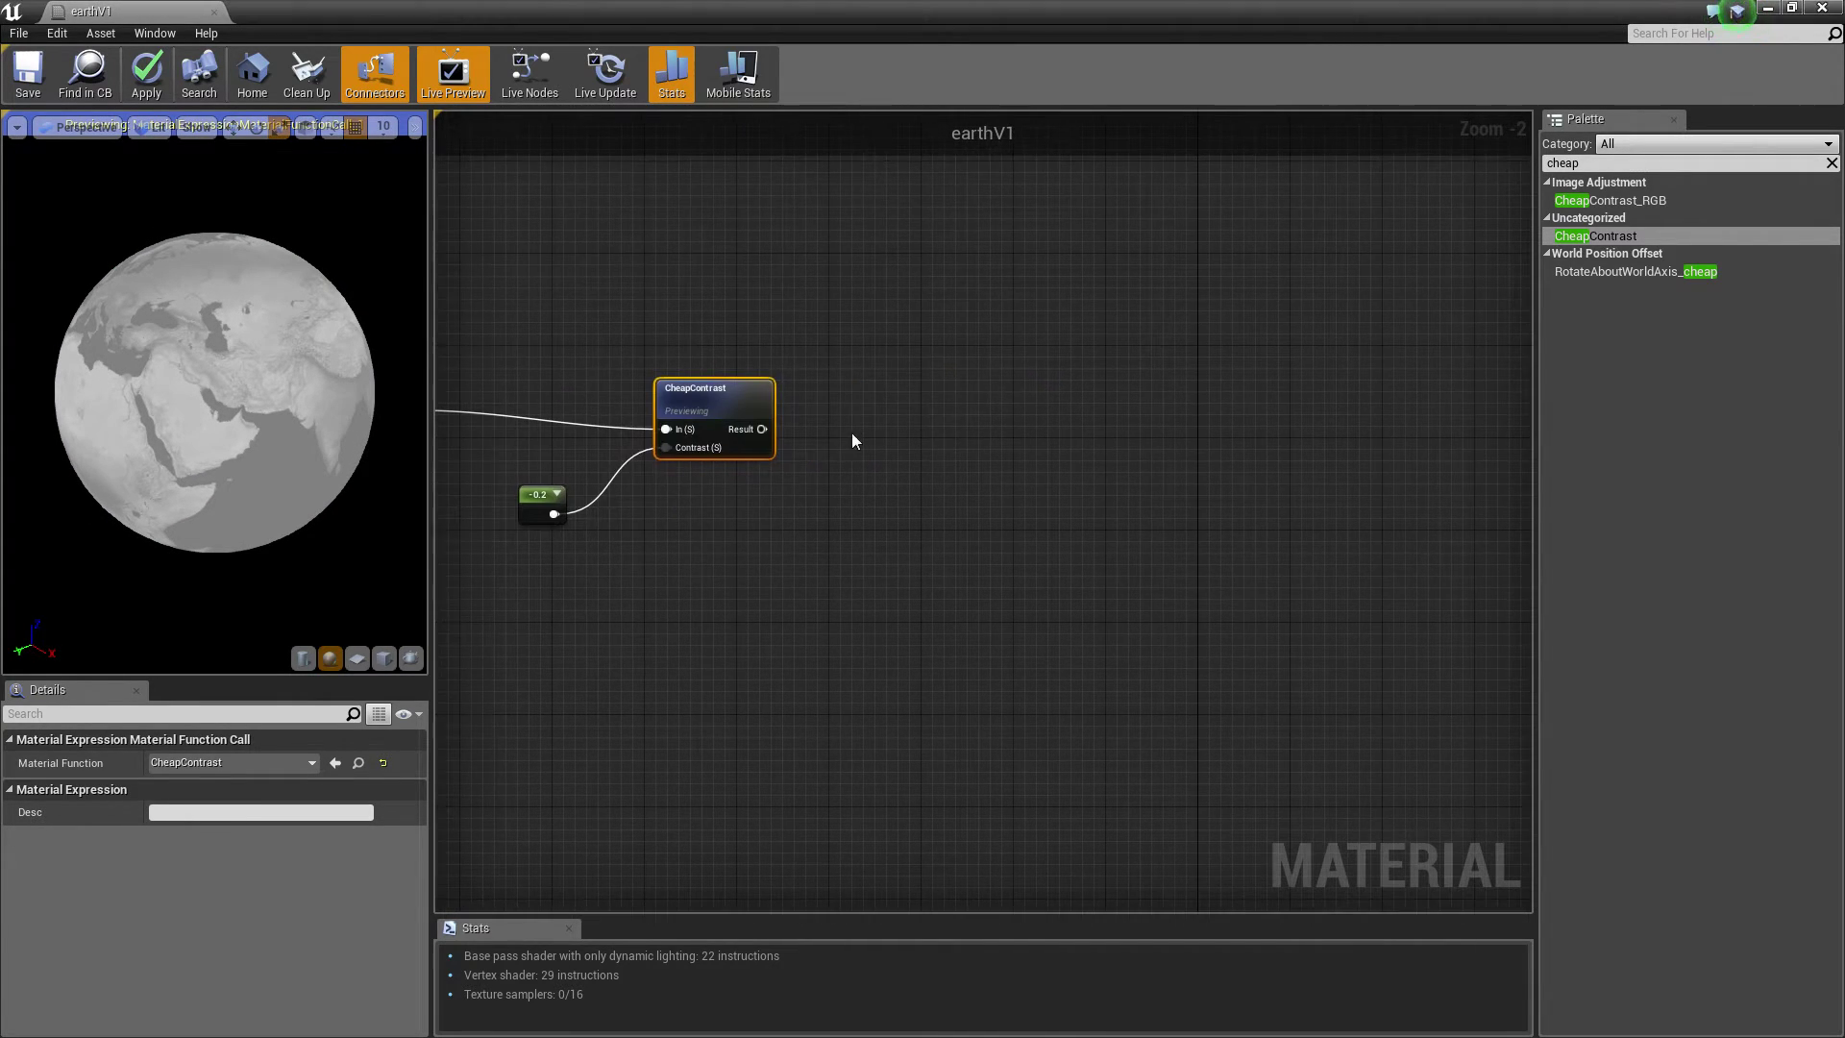
{"action": "left_click", "coordinate": [786, 446]}
{"action": "key", "text": "m"}
{"action": "left_click", "coordinate": [865, 426]}
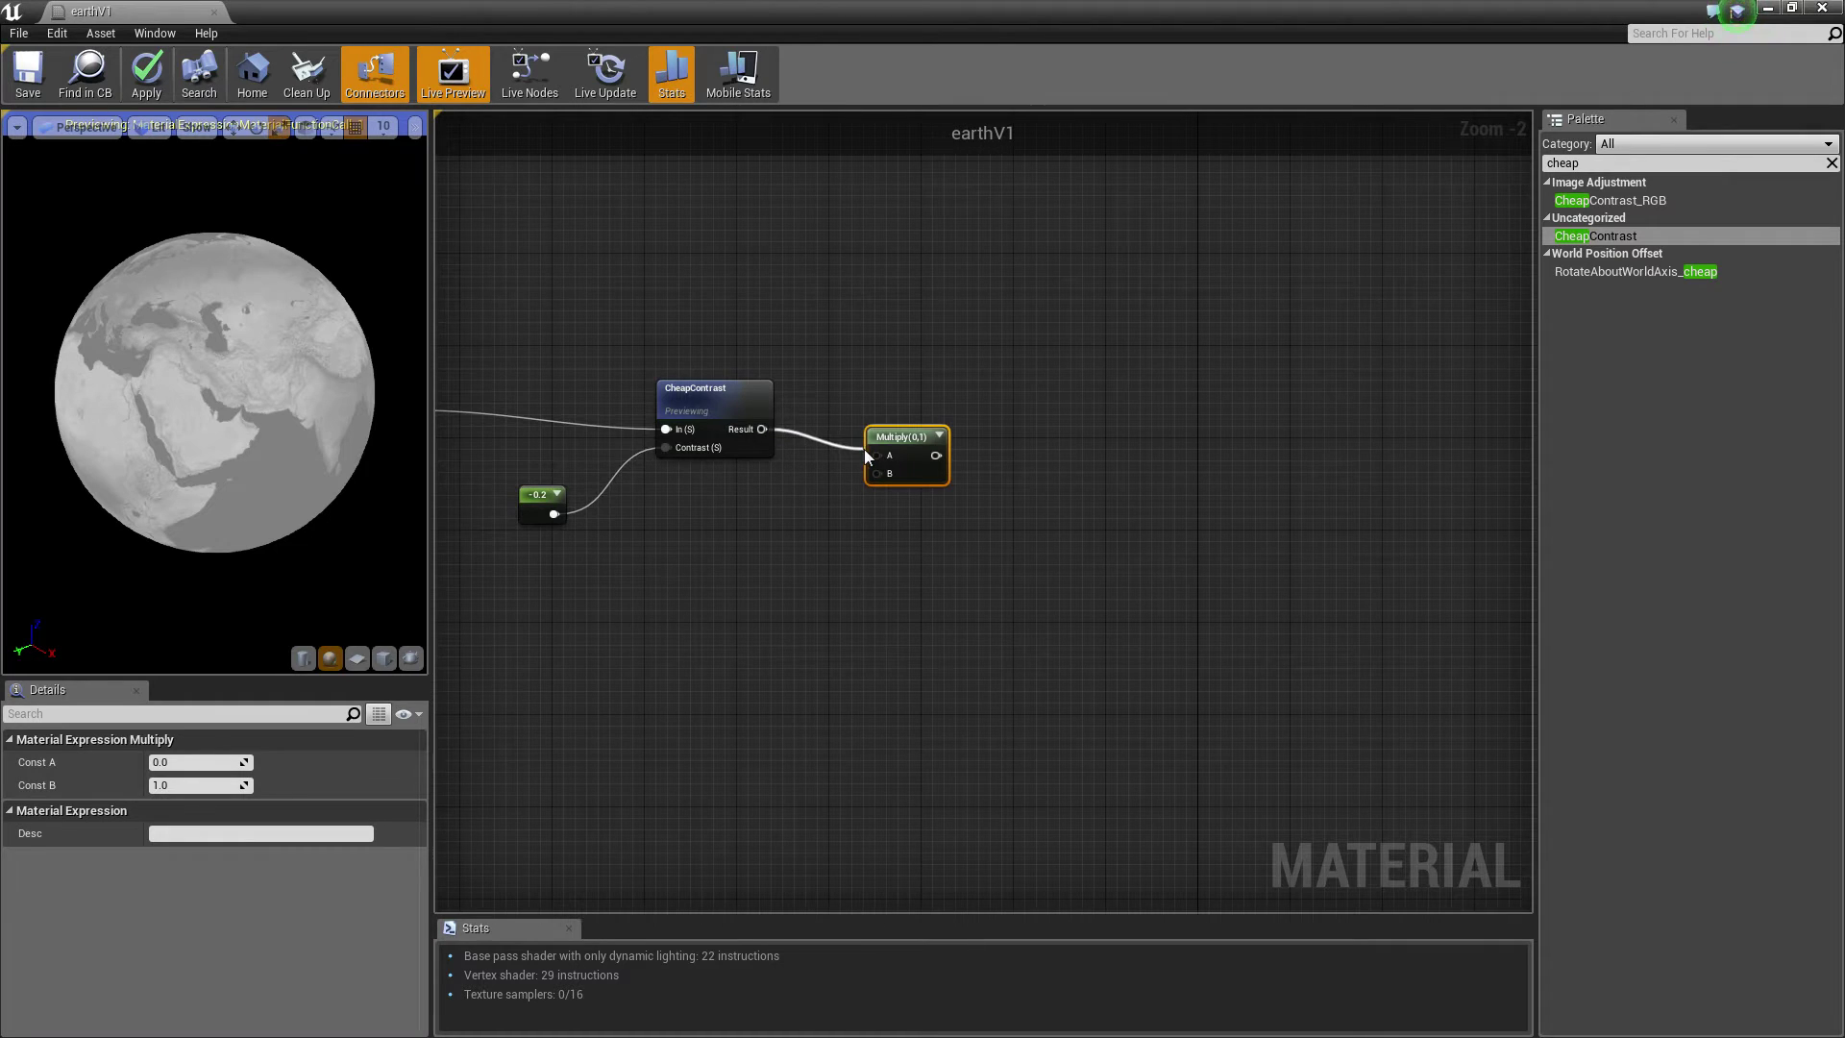
{"action": "right_click_drag", "start_coordinate": [788, 419], "coordinate": [914, 412]}
{"action": "left_click_drag", "start_coordinate": [1259, 467], "coordinate": [1260, 464]}
{"action": "right_click_drag", "start_coordinate": [1224, 379], "coordinate": [1056, 418]}
{"action": "right_click", "coordinate": [1122, 471]}
{"action": "left_click", "coordinate": [1129, 470]}
Compare the original day texture with the Multiply result on the preview sphere, rotating the globe.
{"action": "left_click_drag", "start_coordinate": [276, 411], "coordinate": [384, 389]}
{"action": "right_click", "coordinate": [605, 425]}
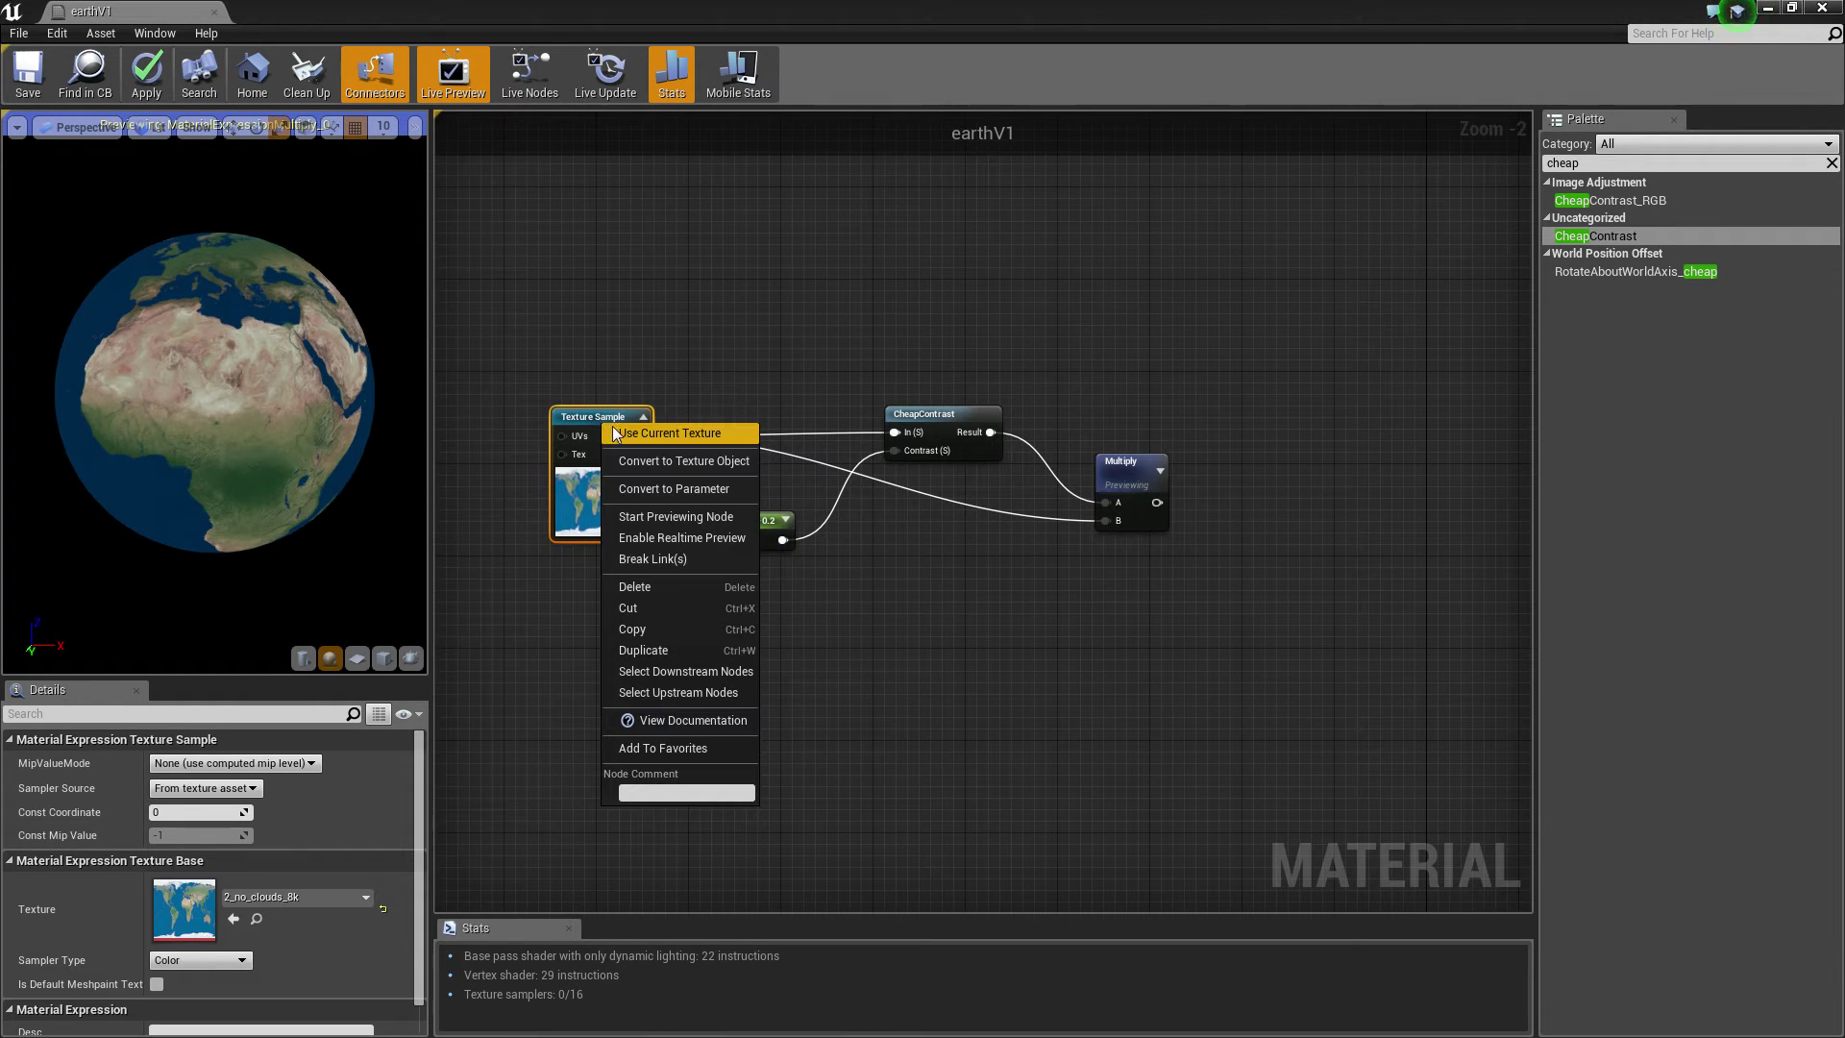
{"action": "left_click", "coordinate": [642, 516]}
{"action": "left_click_drag", "start_coordinate": [209, 452], "coordinate": [125, 467]}
{"action": "right_click", "coordinate": [1109, 464]}
{"action": "left_click", "coordinate": [1124, 473]}
{"action": "left_click_drag", "start_coordinate": [245, 451], "coordinate": [279, 462]}
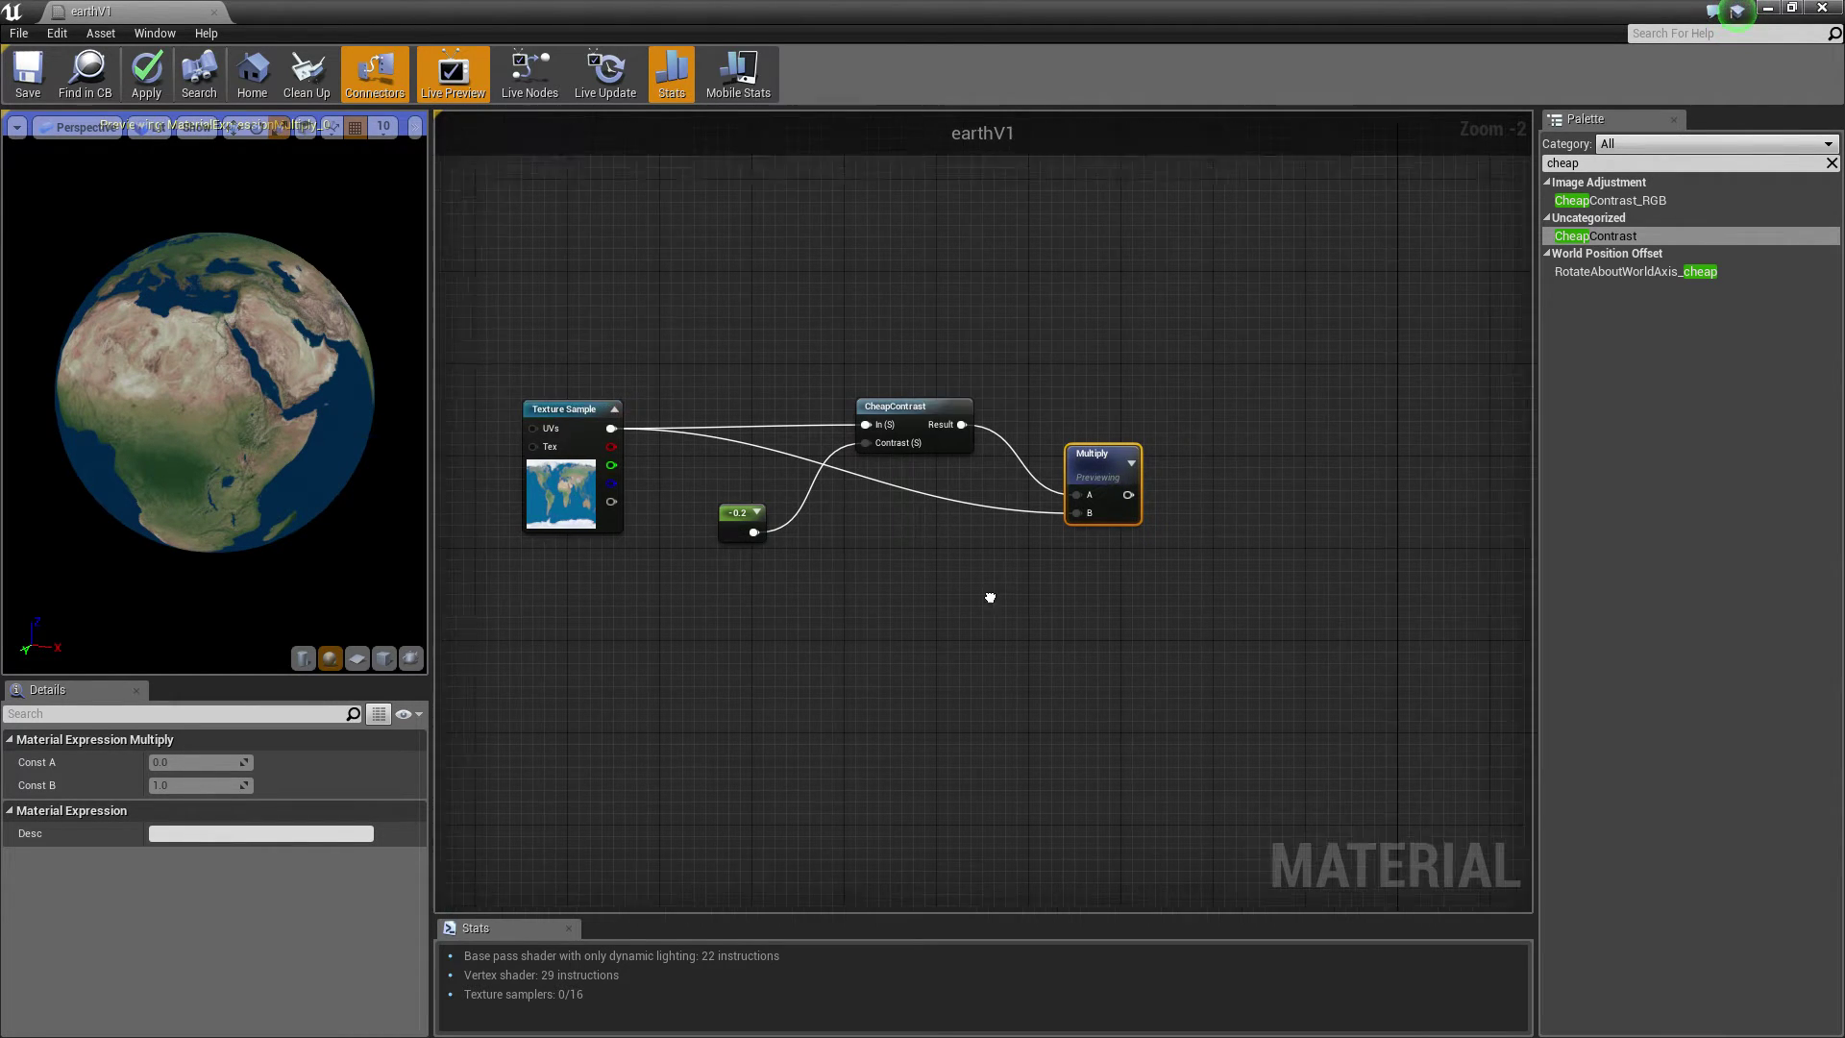
Add a Lerp node after the Multiply node and connect the Multiply output to its A input.
{"action": "right_click_drag", "start_coordinate": [1148, 605], "coordinate": [921, 569]}
{"action": "left_click", "coordinate": [920, 569]}
{"action": "left_click", "coordinate": [1035, 475]}
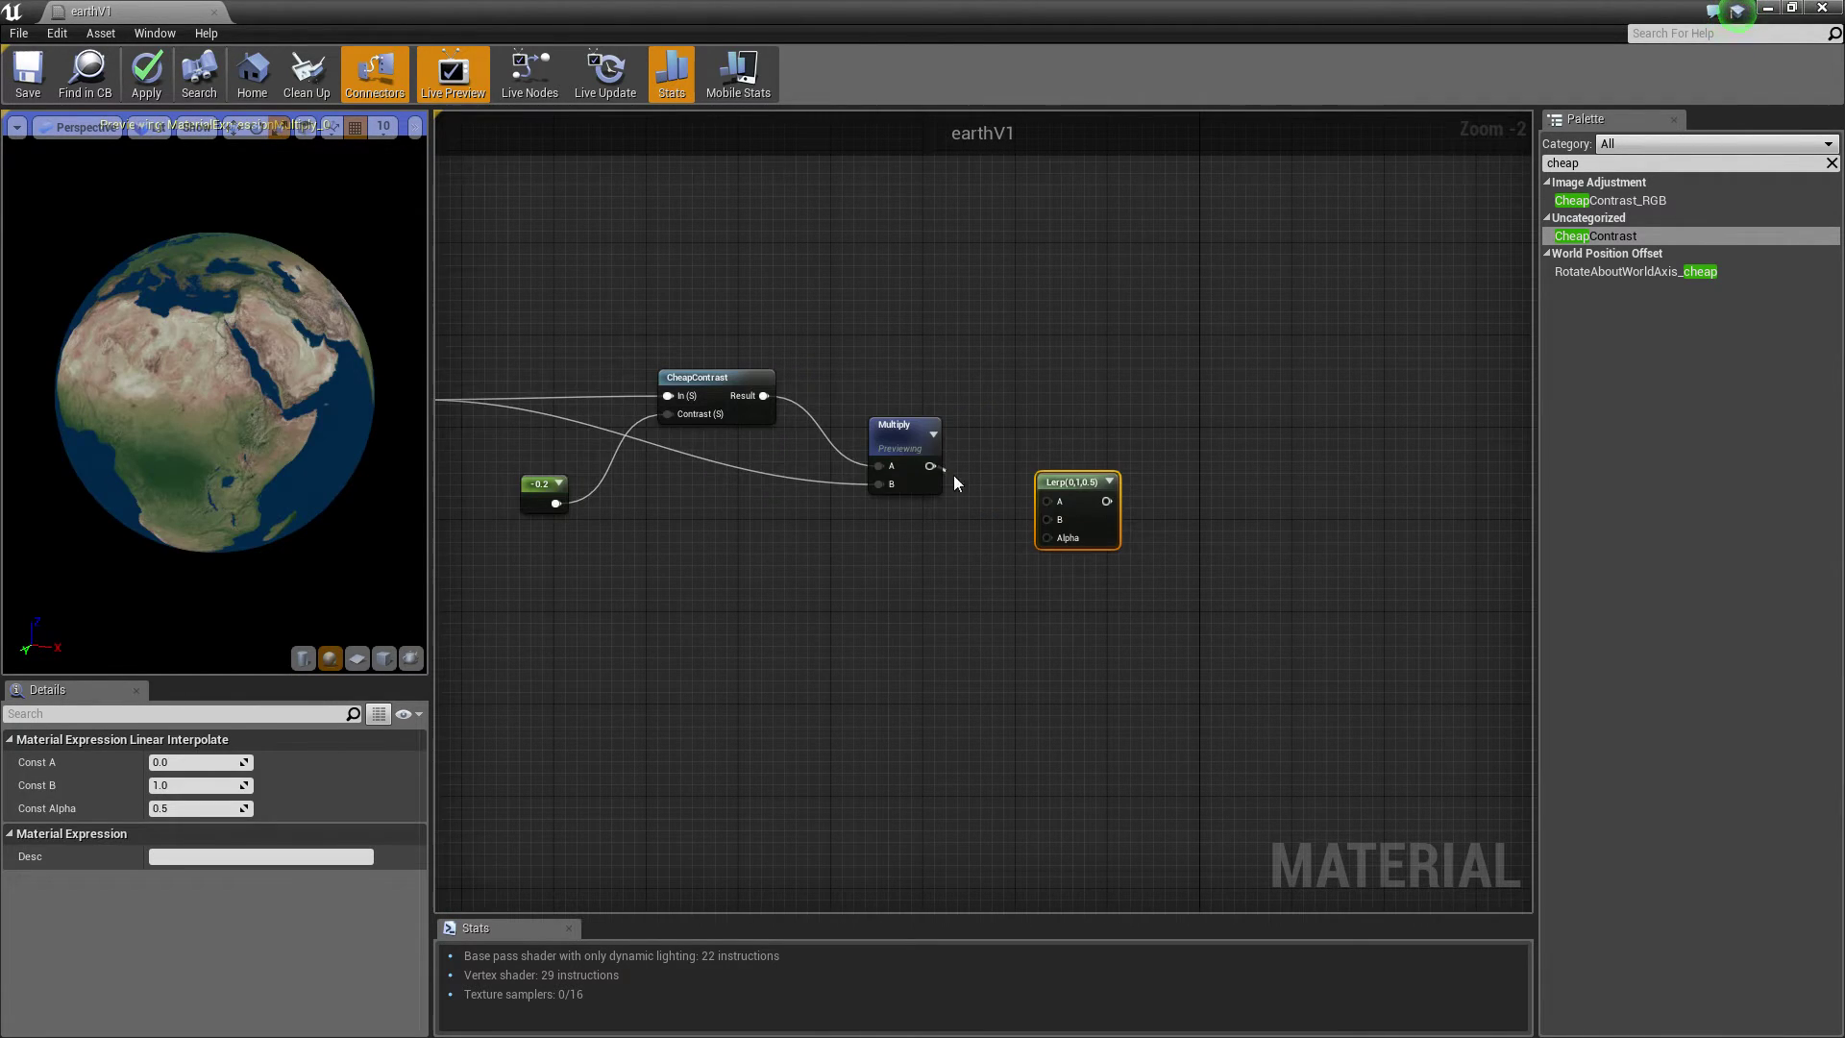
{"action": "left_click_drag", "start_coordinate": [1073, 522], "coordinate": [1049, 499]}
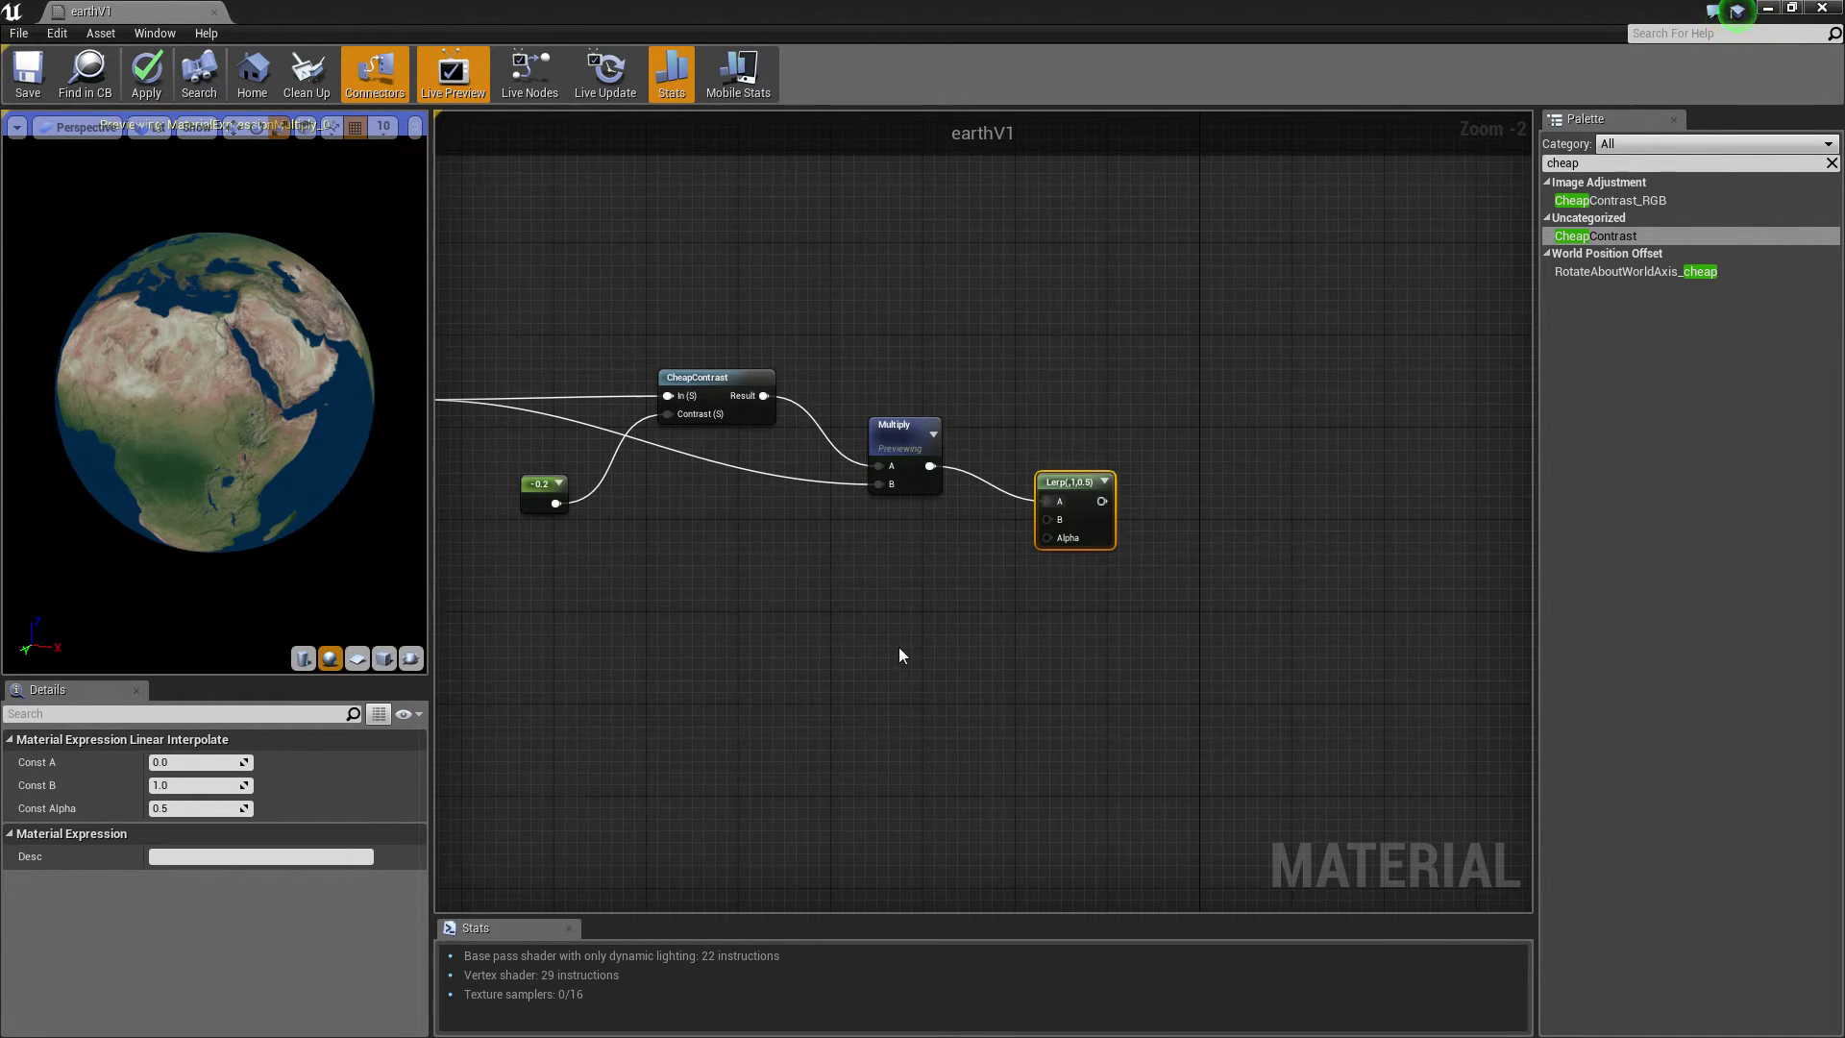
Move the 5_night_8k texture sample up beneath the CheapContrast and constant nodes.
{"action": "scroll", "coordinate": [900, 648], "scroll_direction": "down", "scroll_amount": 6}
{"action": "right_click_drag", "start_coordinate": [899, 647], "coordinate": [1103, 390]}
{"action": "right_click_drag", "start_coordinate": [990, 601], "coordinate": [1028, 569]}
{"action": "scroll", "coordinate": [1028, 569], "scroll_direction": "up", "scroll_amount": 6}
{"action": "left_click_drag", "start_coordinate": [782, 762], "coordinate": [953, 382]}
{"action": "right_click_drag", "start_coordinate": [997, 410], "coordinate": [820, 915]}
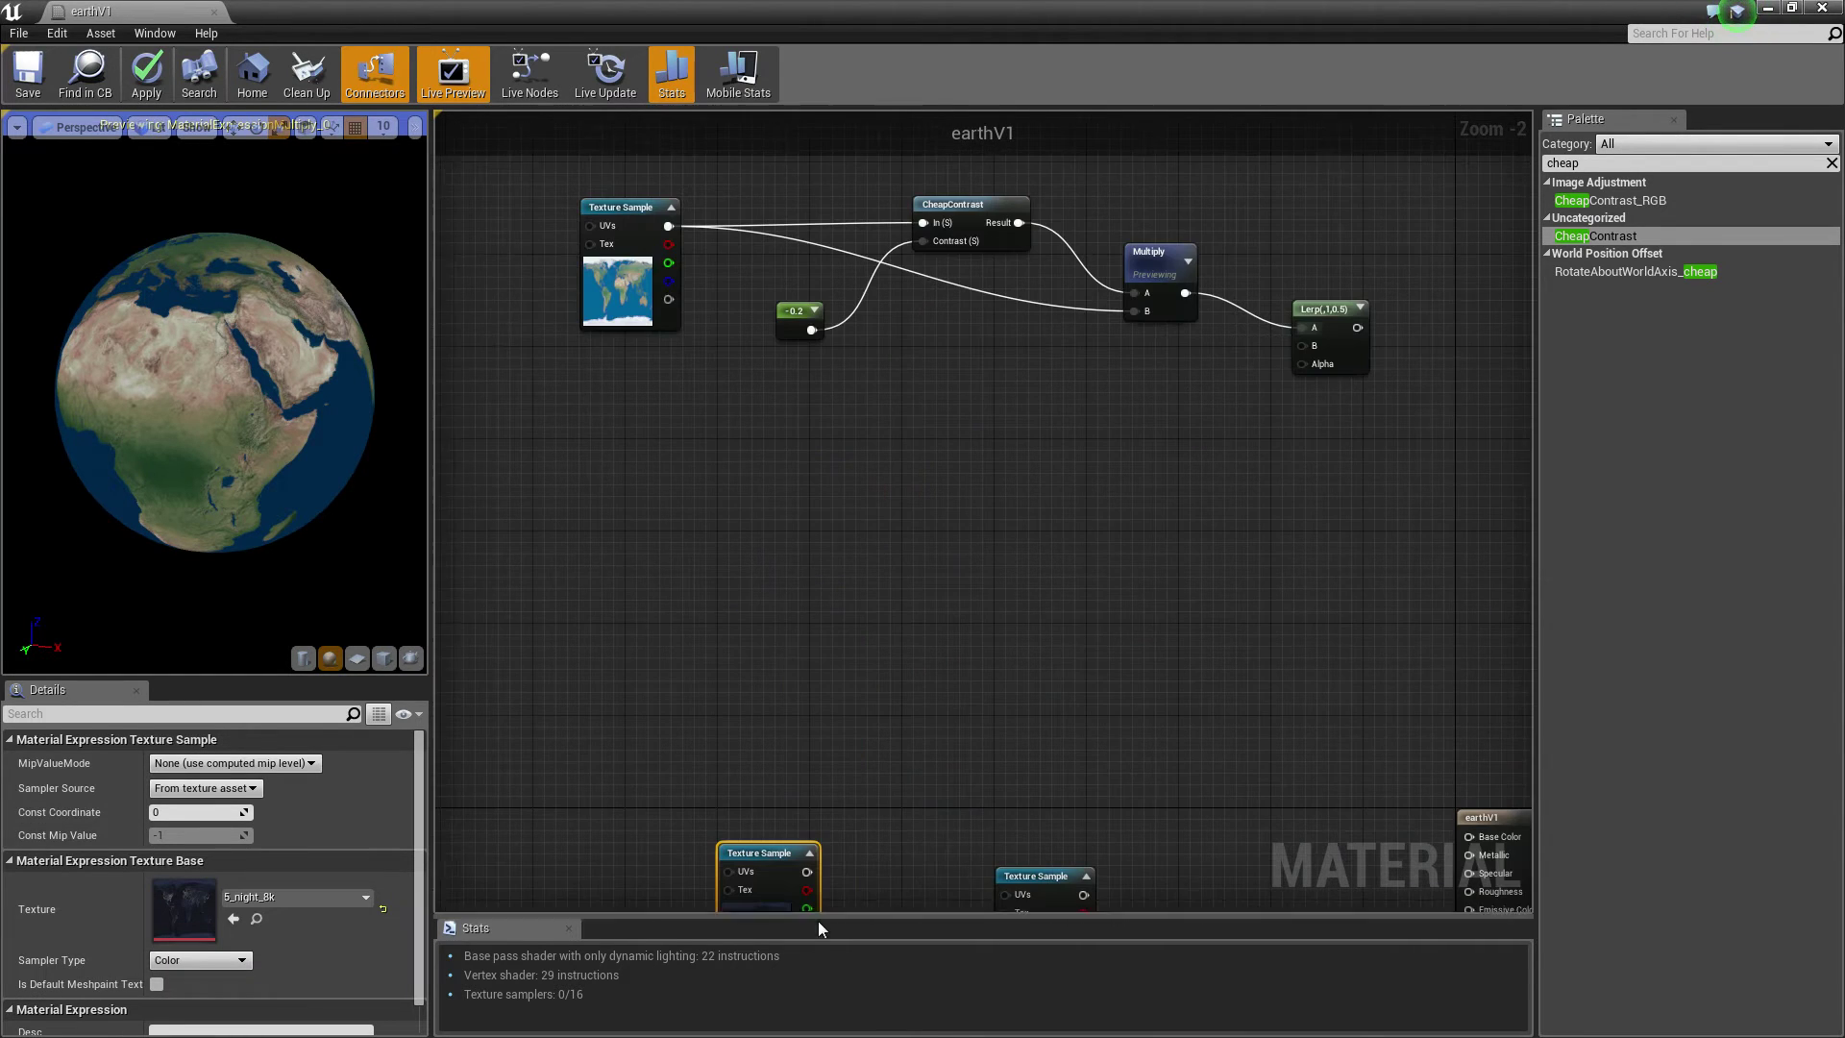
{"action": "left_click_drag", "start_coordinate": [773, 892], "coordinate": [983, 488]}
{"action": "left_click_drag", "start_coordinate": [936, 409], "coordinate": [890, 421]}
{"action": "right_click_drag", "start_coordinate": [1044, 497], "coordinate": [917, 560]}
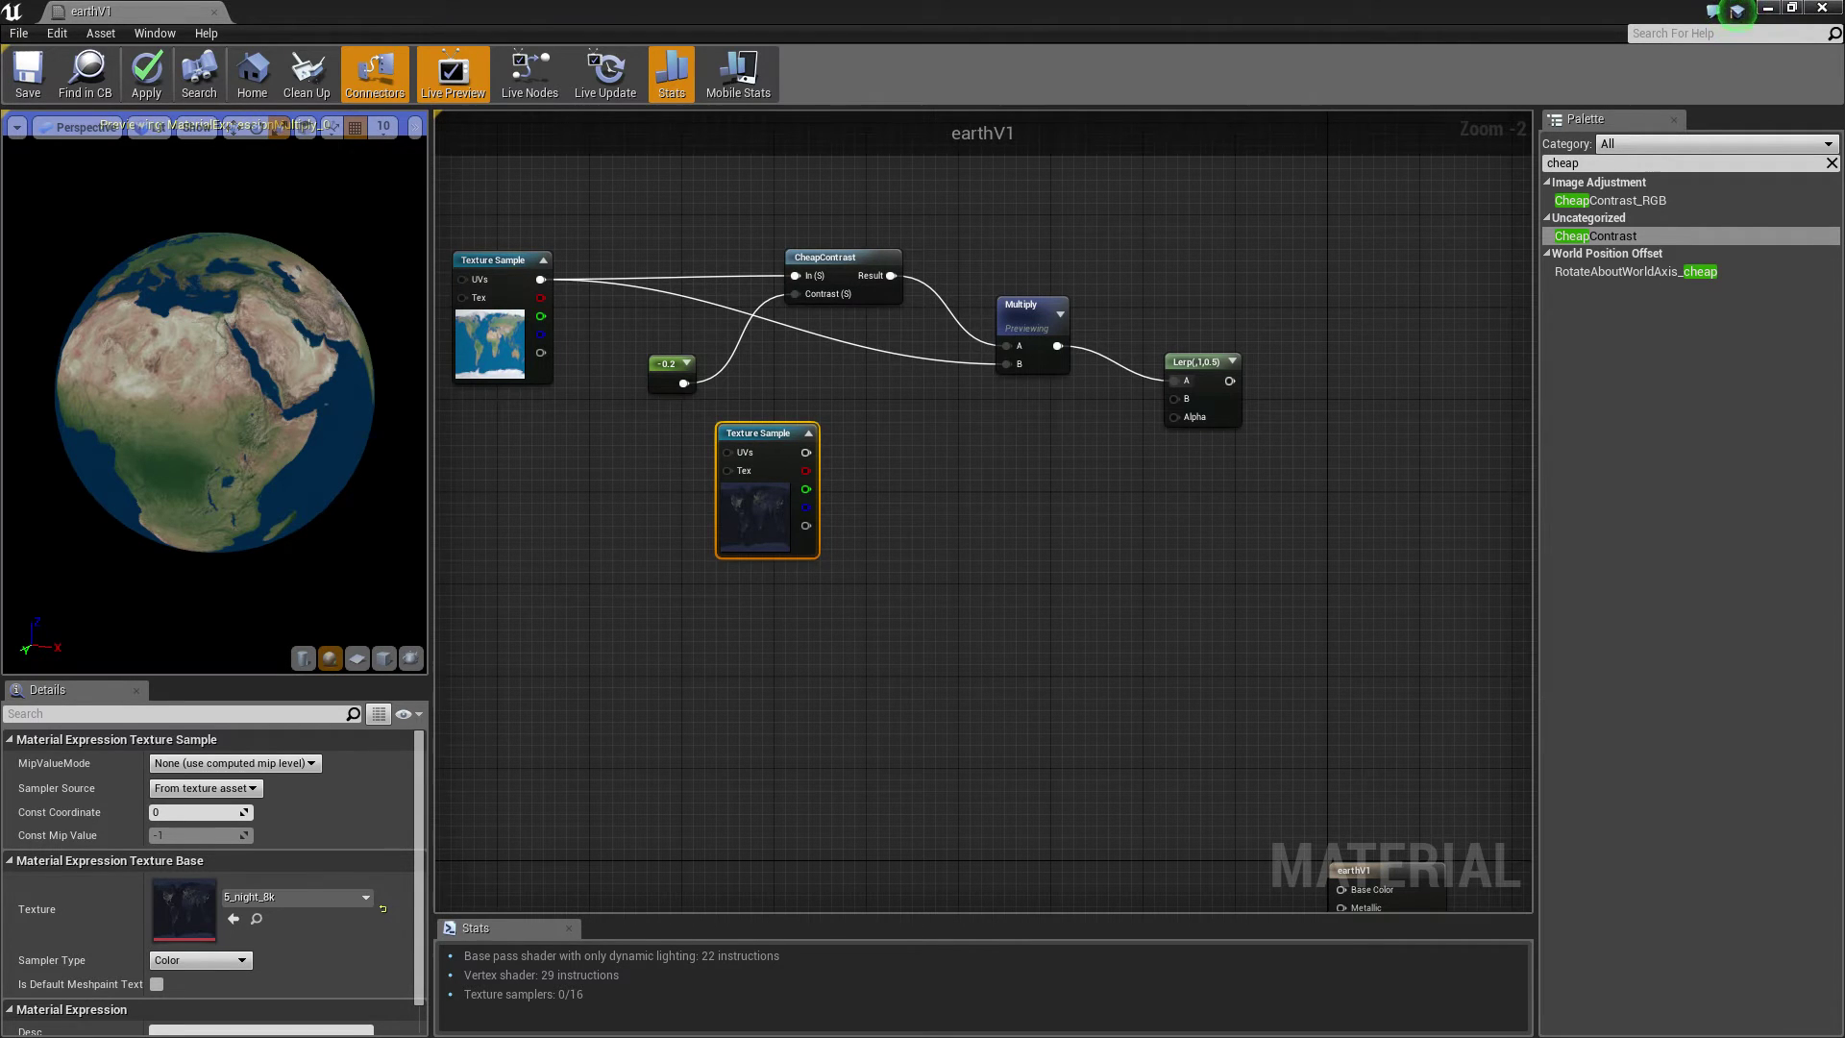
Add a Panner node and connect its output to the UVs of both the day and night texture samples.
{"action": "scroll", "coordinate": [993, 569], "scroll_direction": "down", "scroll_amount": 2}
{"action": "right_click_drag", "start_coordinate": [452, 585], "coordinate": [994, 569]}
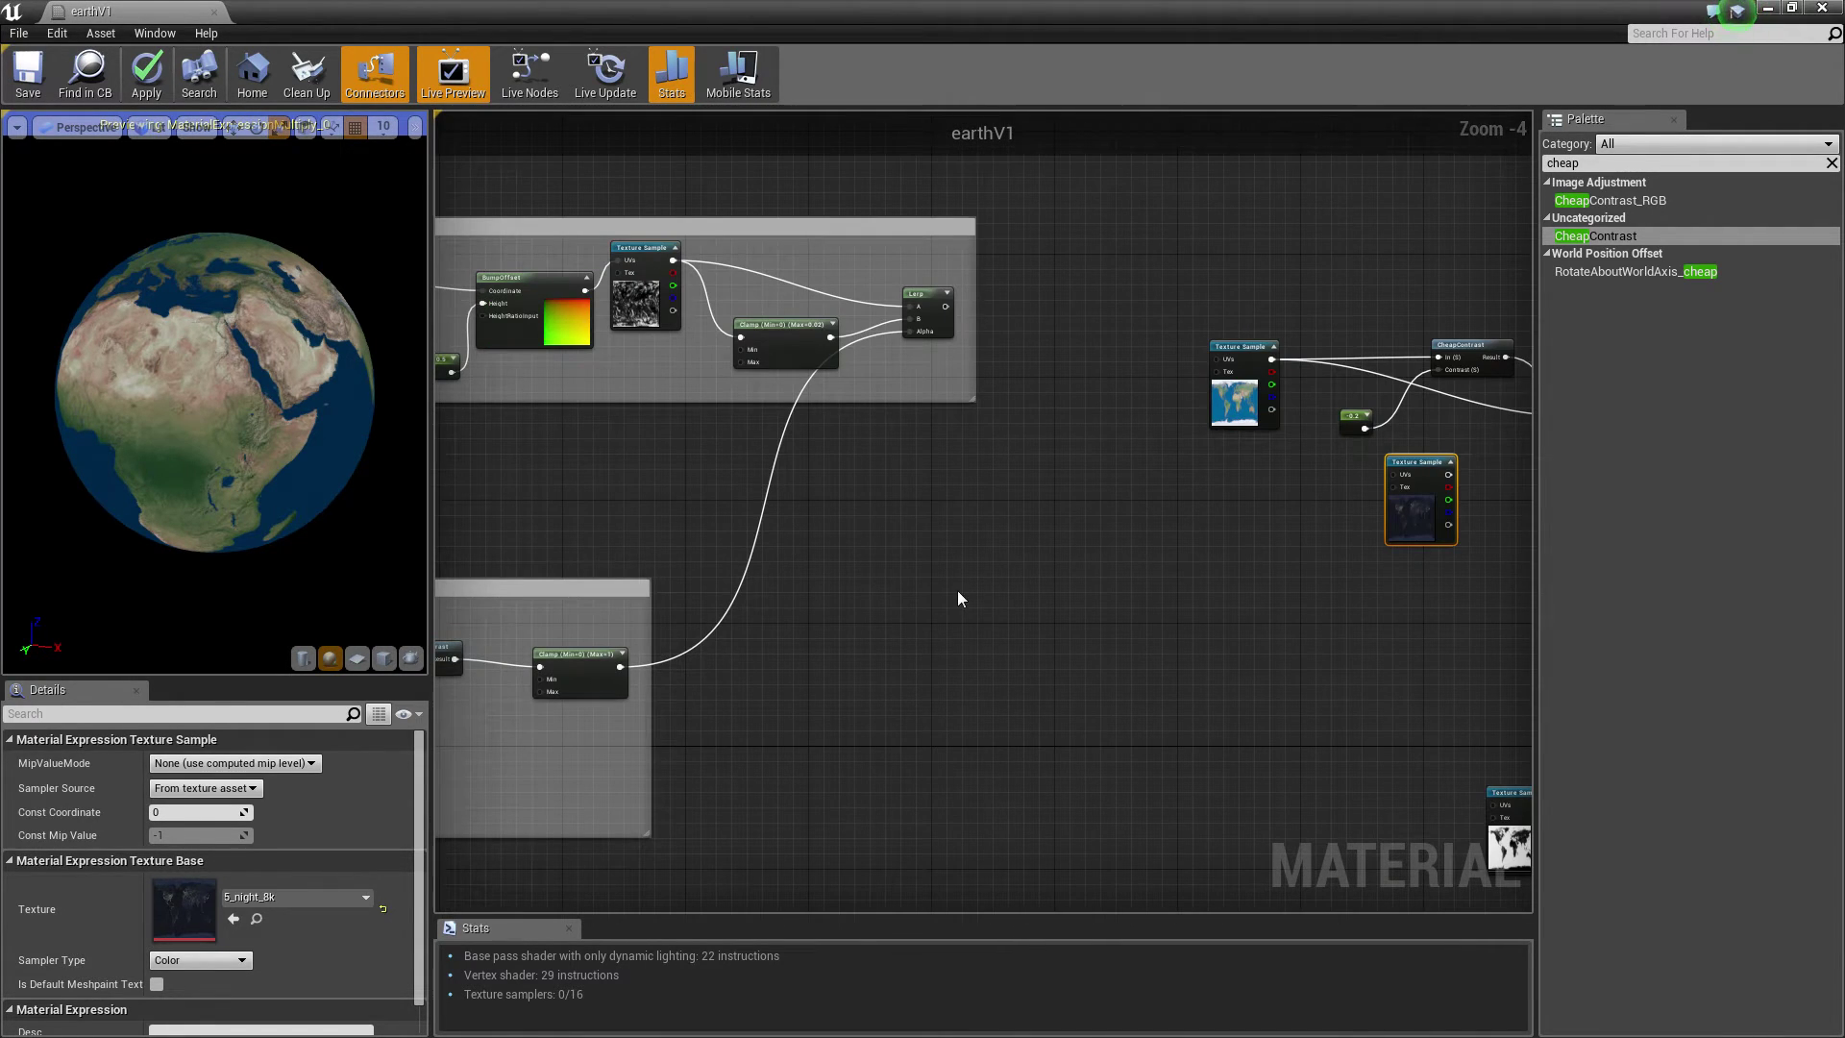
{"action": "left_click", "coordinate": [958, 592]}
{"action": "key", "text": "p"}
{"action": "left_click", "coordinate": [884, 621]}
{"action": "left_click_drag", "start_coordinate": [913, 627], "coordinate": [876, 578]}
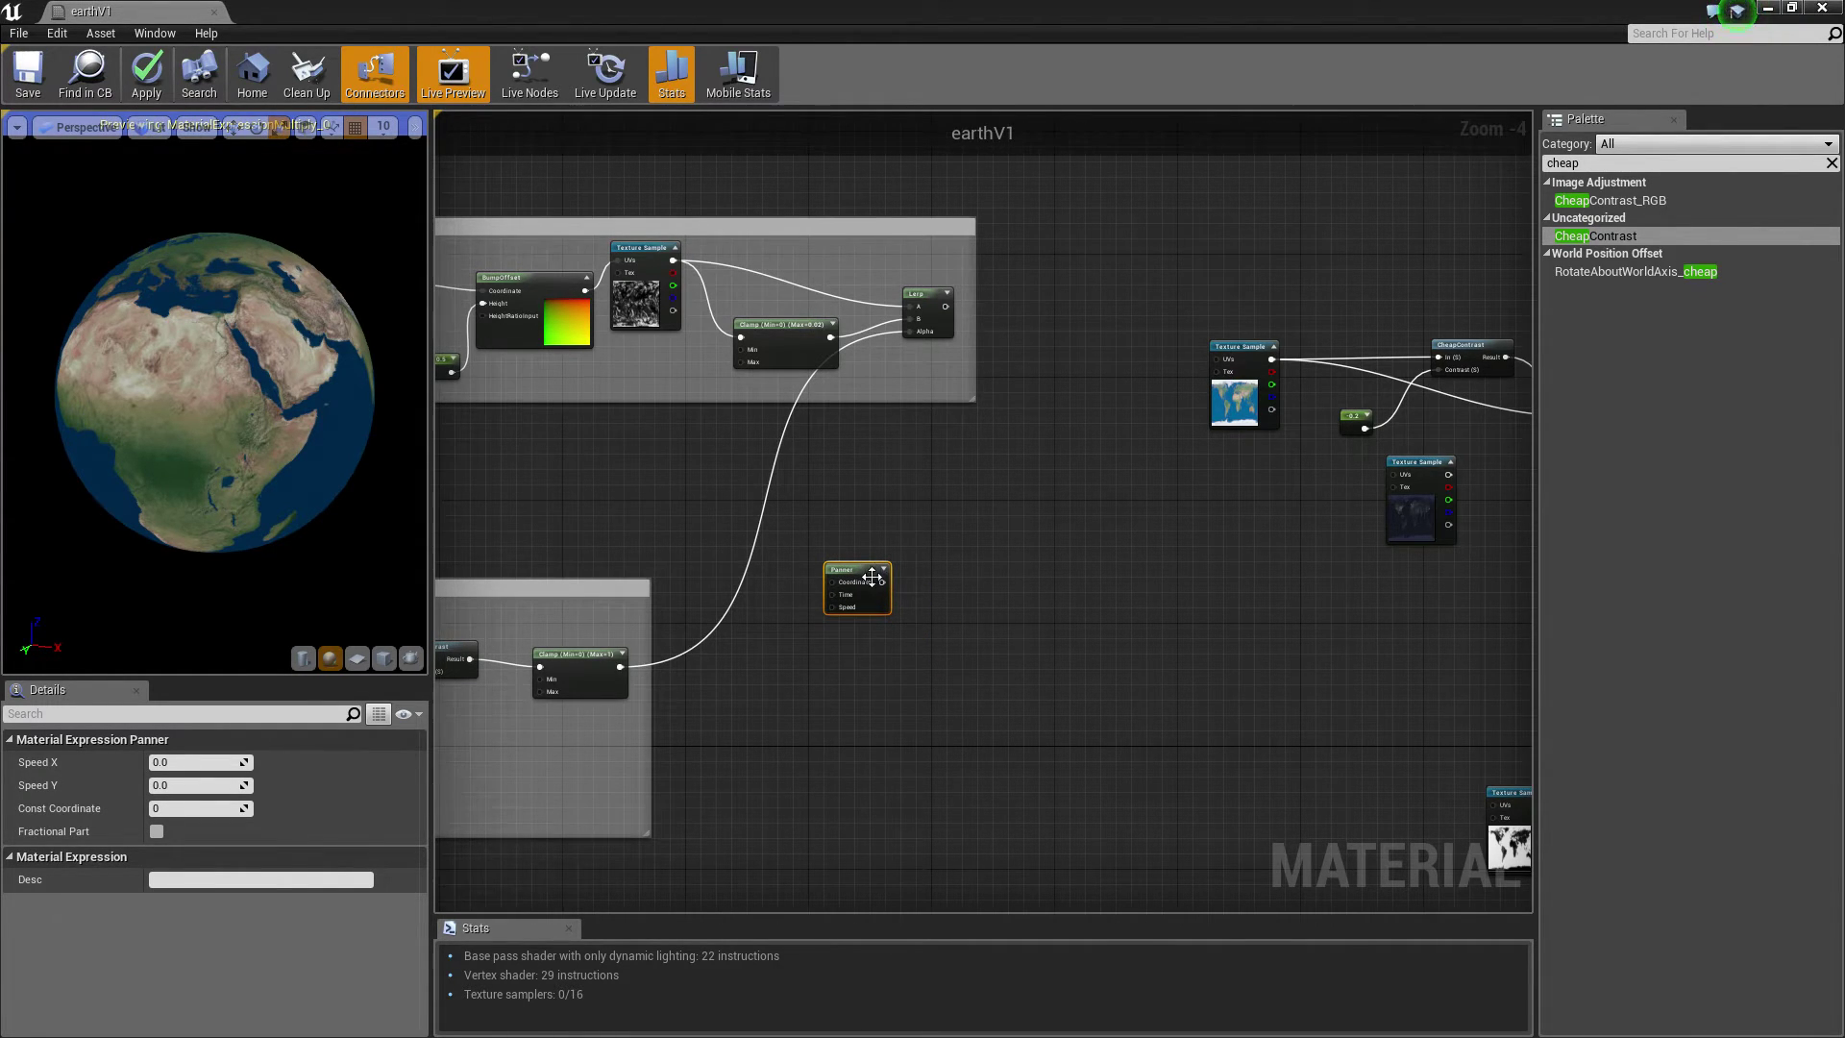
{"action": "left_click_drag", "start_coordinate": [1227, 368], "coordinate": [1224, 364]}
{"action": "left_click_drag", "start_coordinate": [883, 582], "coordinate": [1395, 474]}
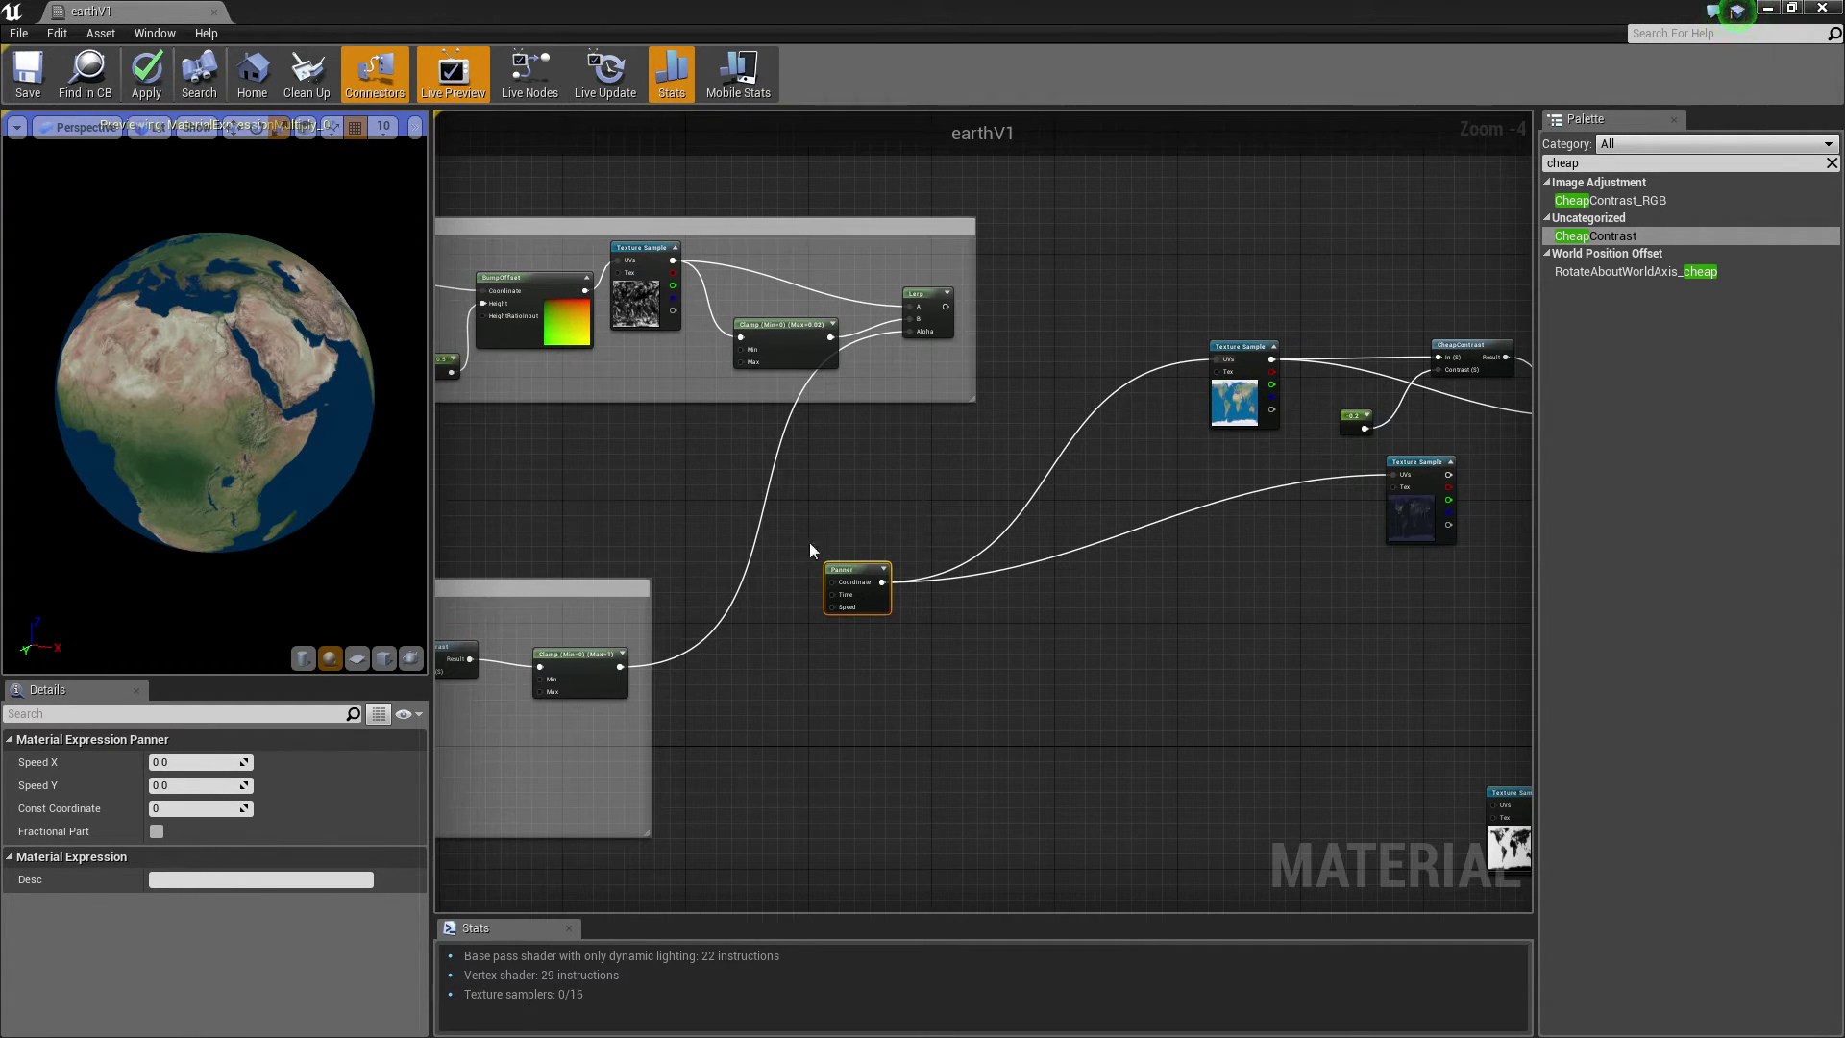
Set the new Panner's Speed X to 0.004 and check the rotating Earth on the preview sphere.
{"action": "key", "text": "Return"}
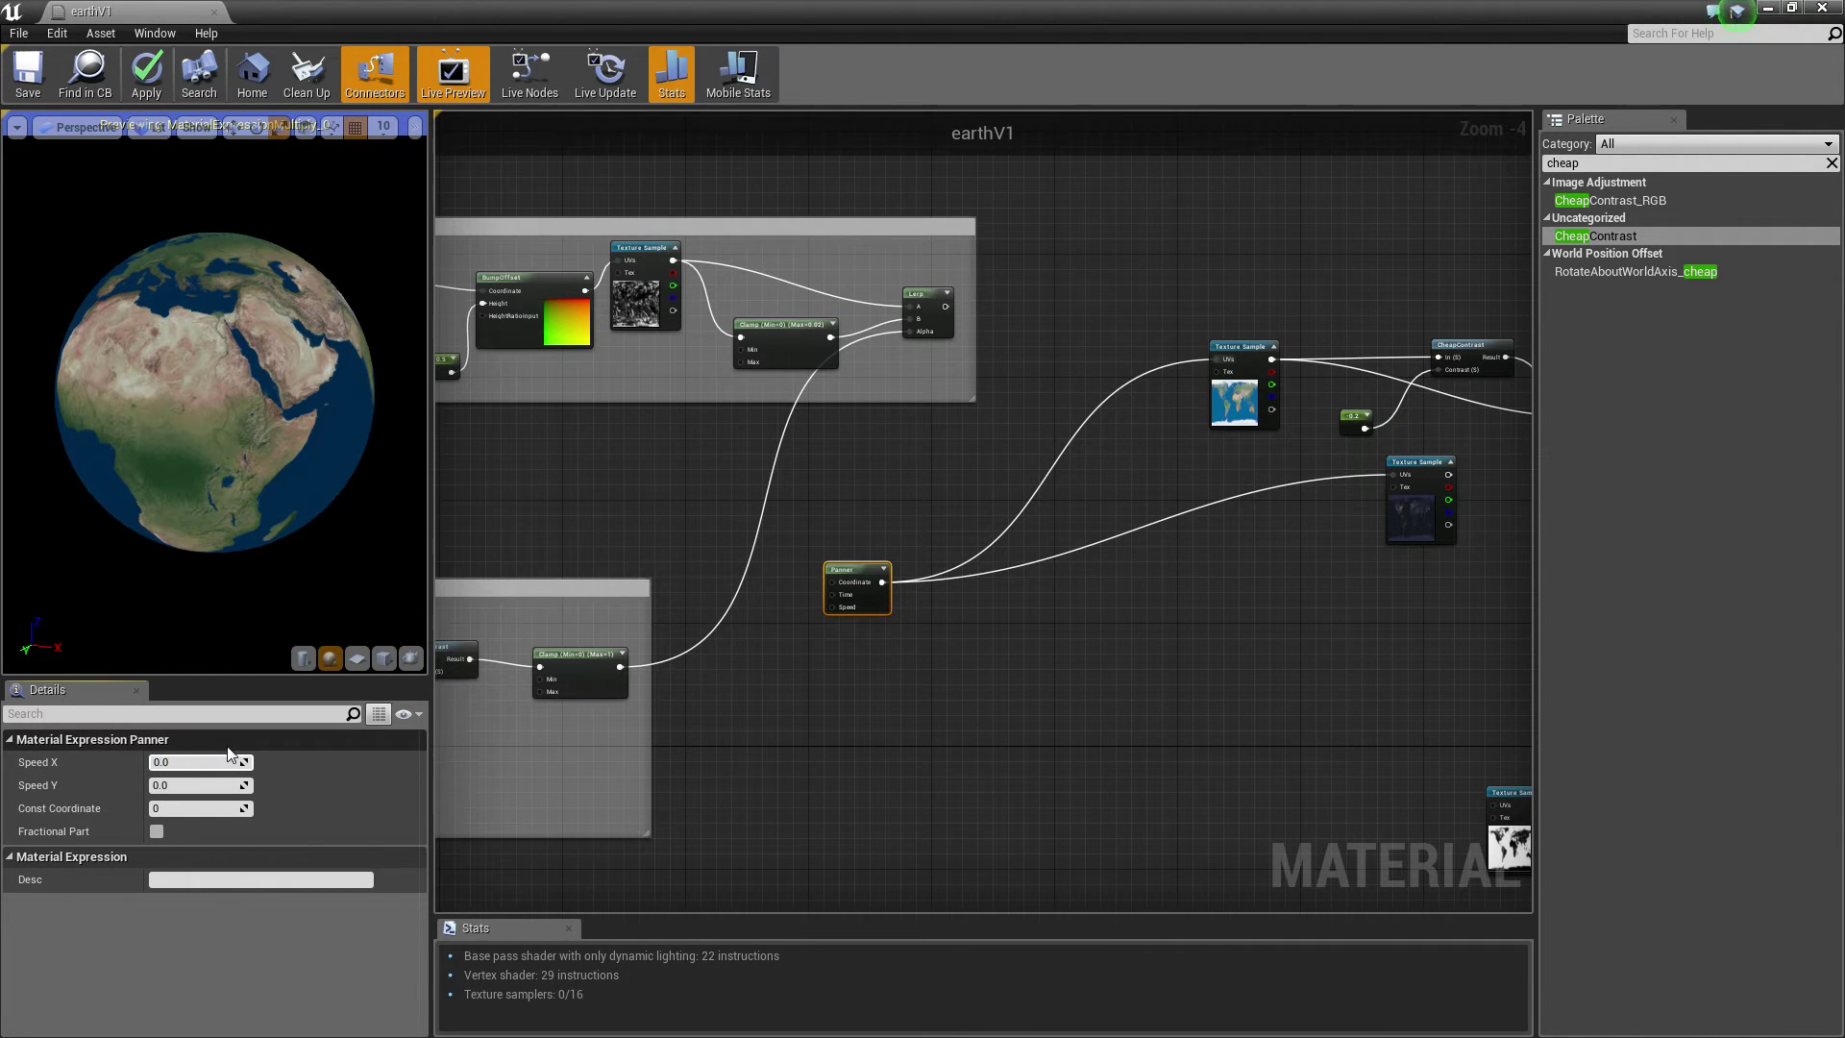
{"action": "type", "text": "4"}
{"action": "key", "text": "Return"}
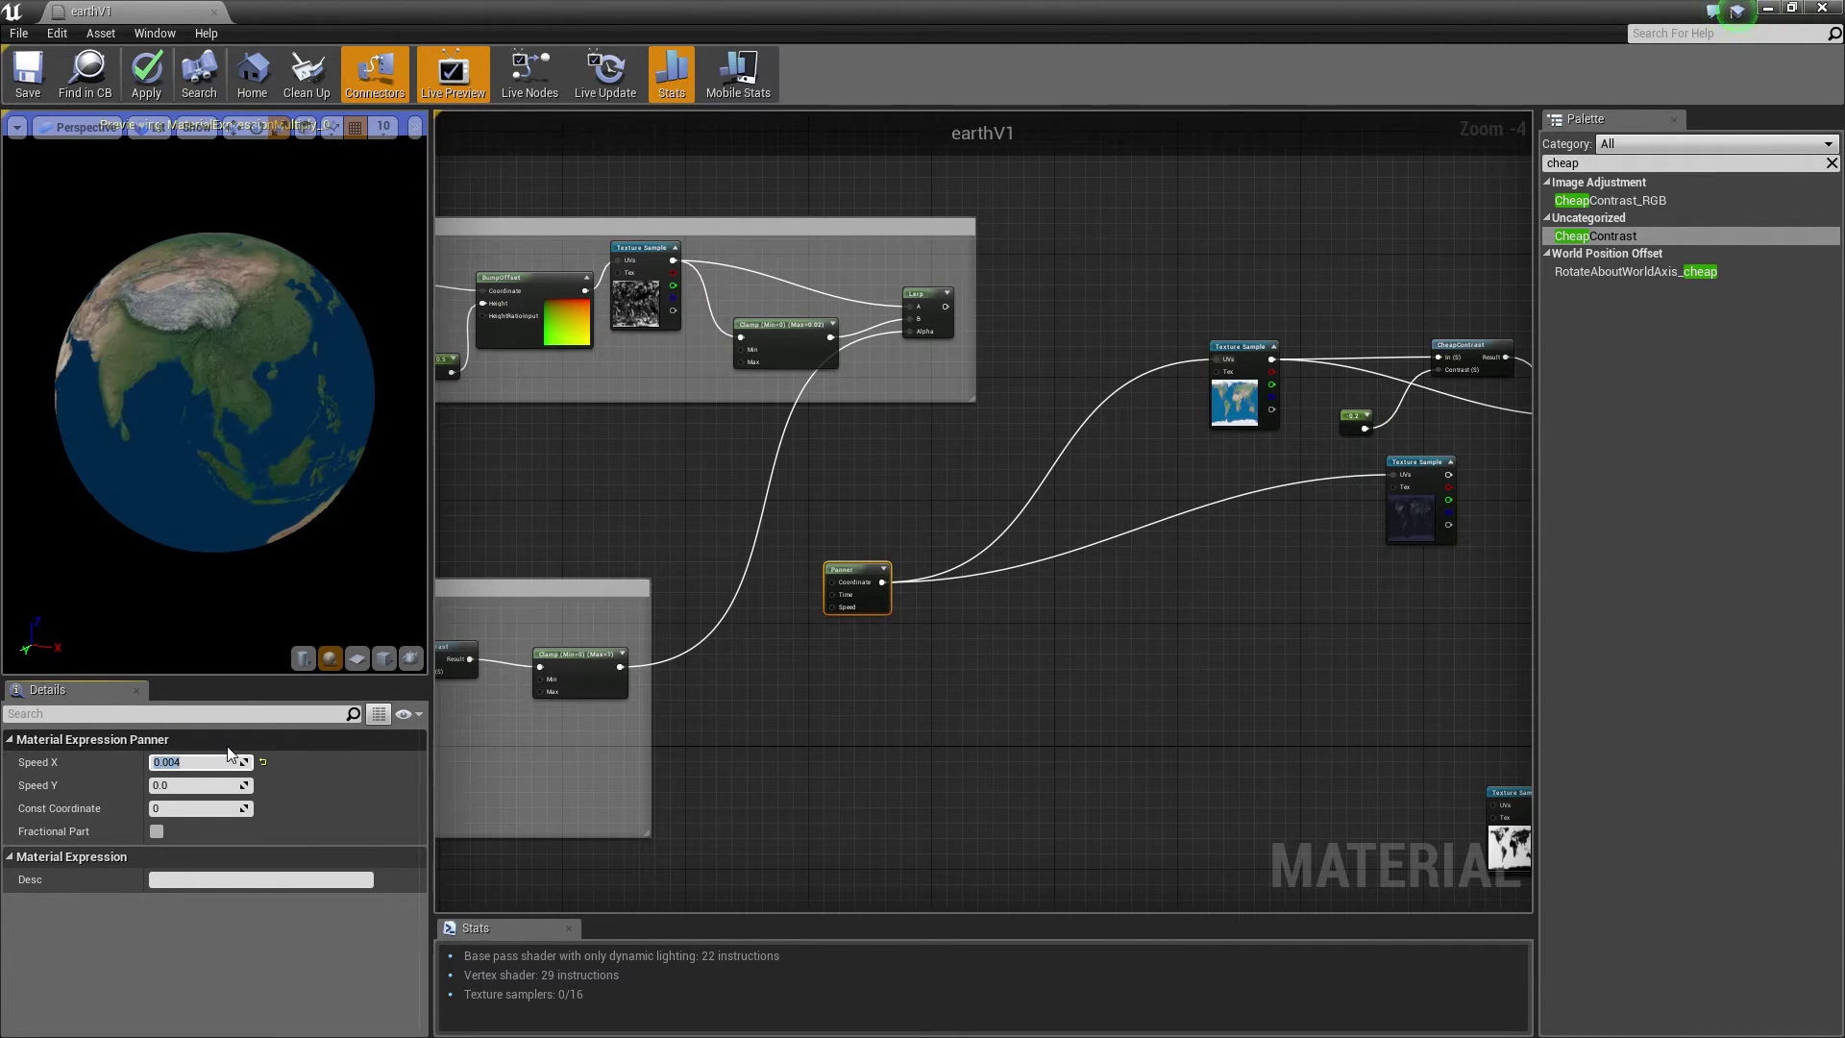
{"action": "left_click_drag", "start_coordinate": [330, 447], "coordinate": [371, 471]}
{"action": "mouse_move", "coordinate": [273, 391]}
{"action": "right_mouse_down"}
{"action": "mouse_move", "coordinate": [272, 275]}
{"action": "mouse_move", "coordinate": [273, 390]}
{"action": "right_mouse_up"}
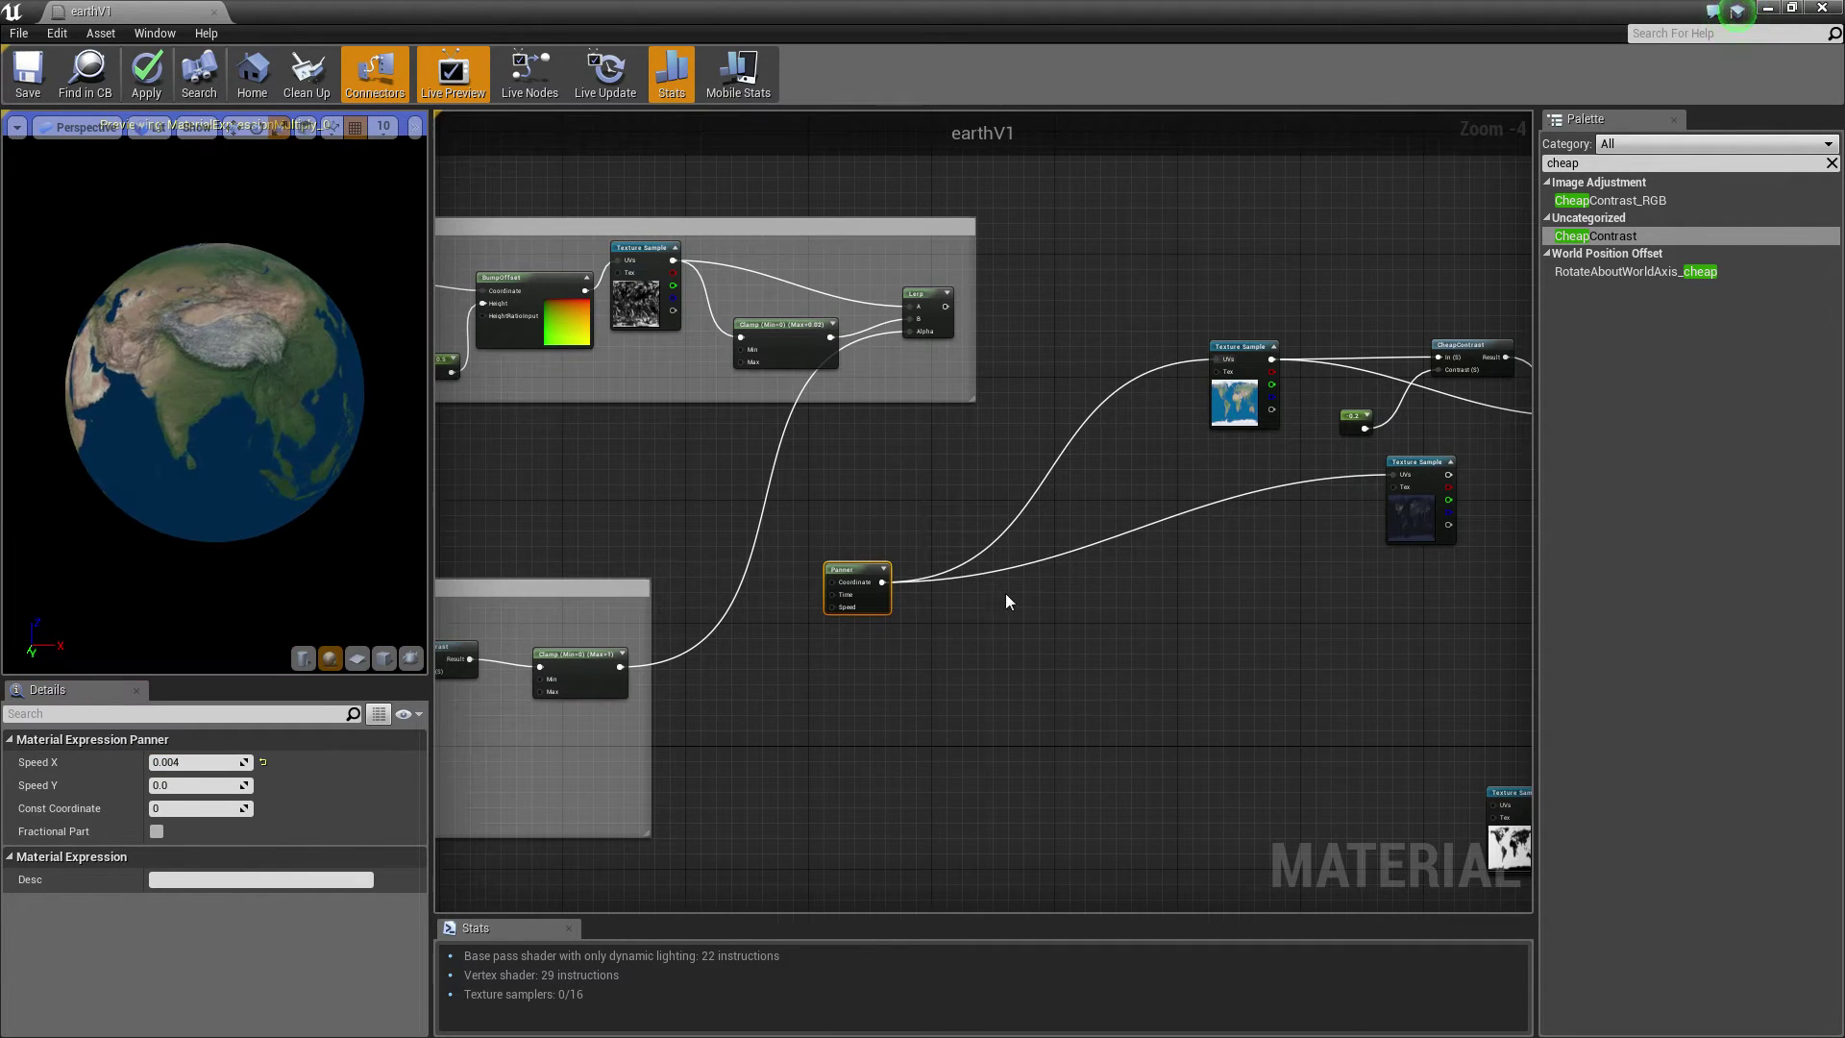
Move the day/night Panner slightly up and stop previewing the Multiply node.
{"action": "left_click_drag", "start_coordinate": [843, 573], "coordinate": [831, 512]}
{"action": "right_click_drag", "start_coordinate": [1183, 566], "coordinate": [797, 530]}
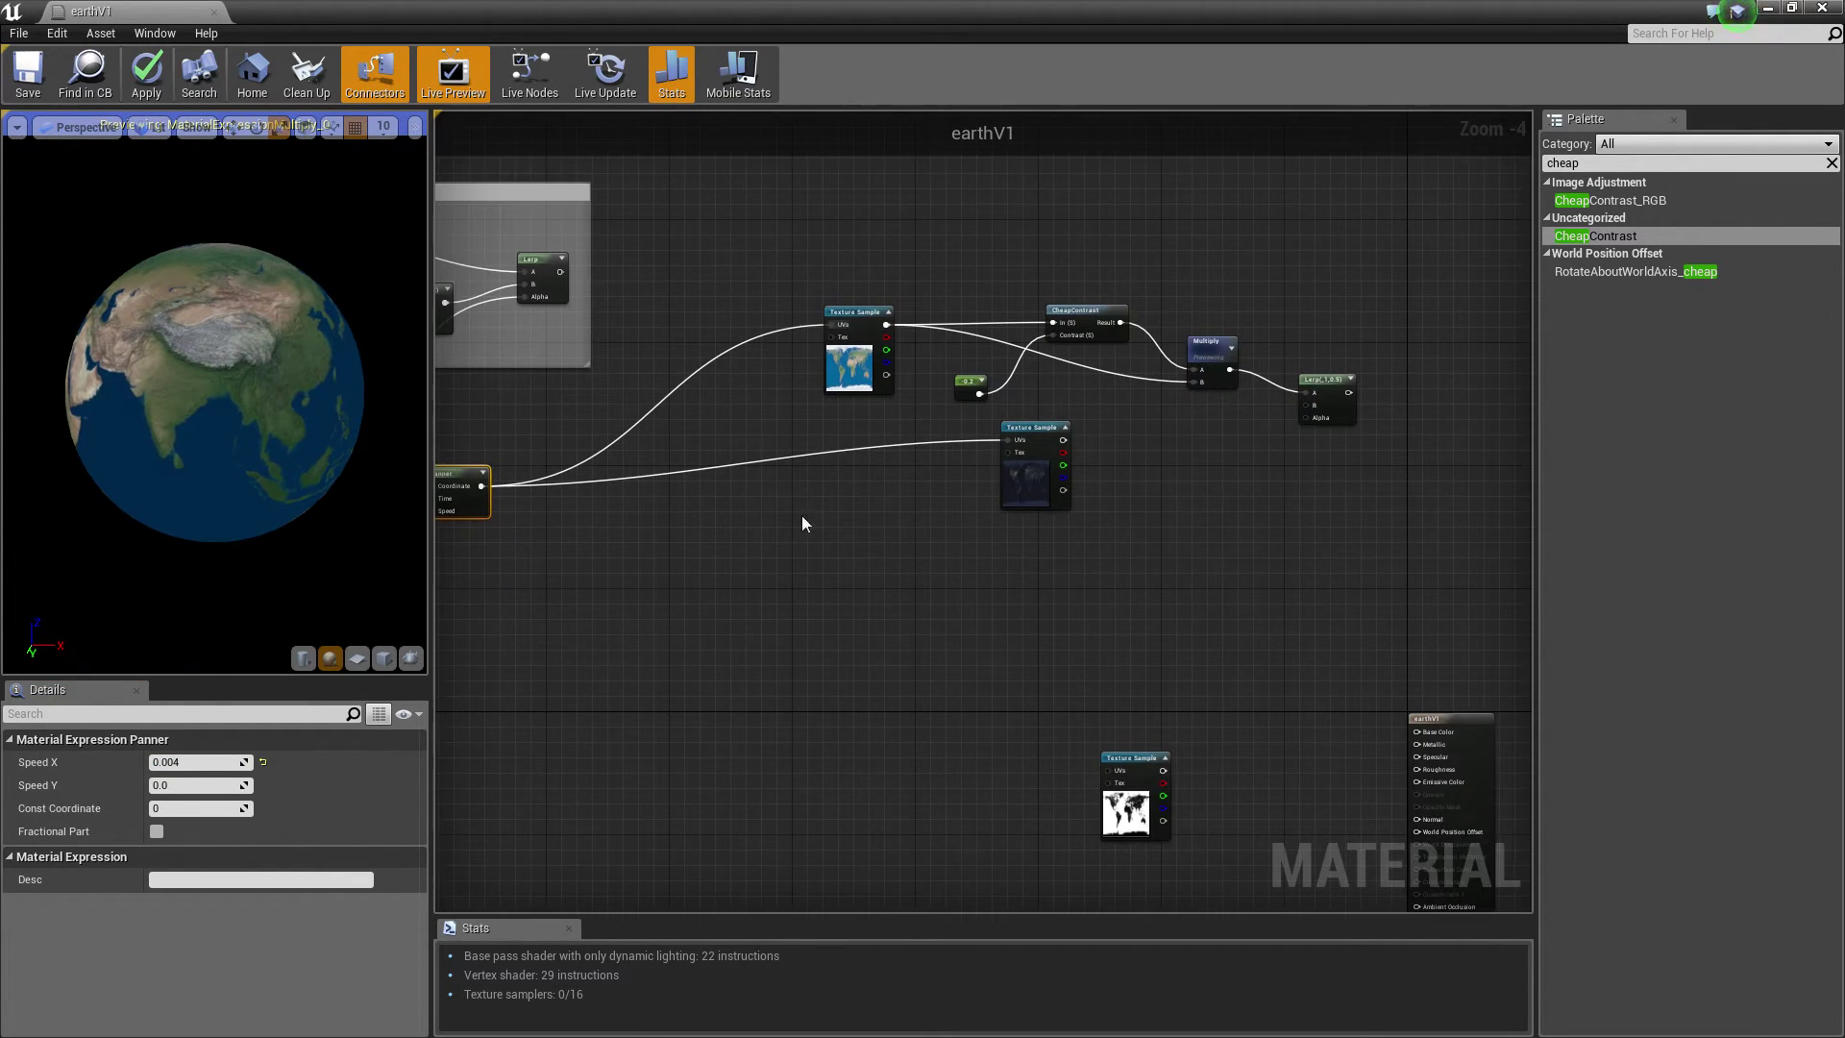
{"action": "right_click_drag", "start_coordinate": [890, 456], "coordinate": [832, 498]}
{"action": "right_click_drag", "start_coordinate": [1016, 444], "coordinate": [981, 486]}
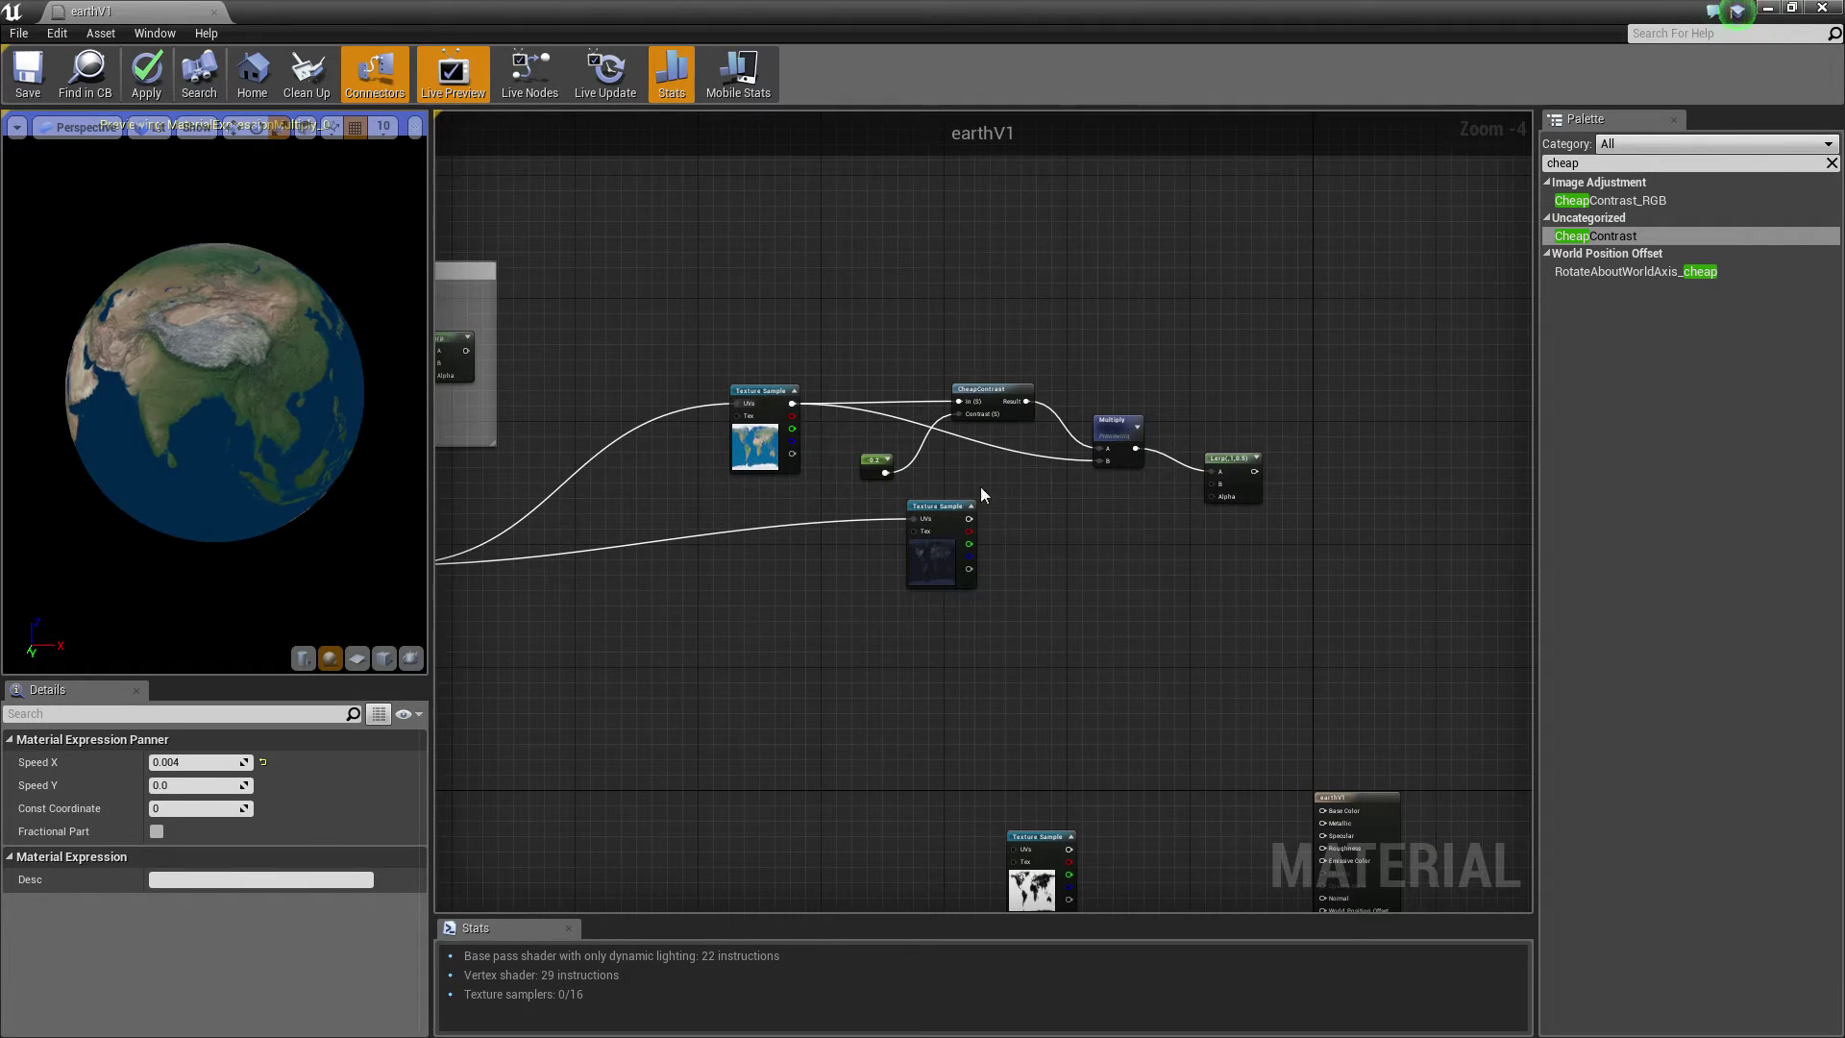
{"action": "right_click", "coordinate": [1115, 434]}
{"action": "left_click", "coordinate": [1186, 437]}
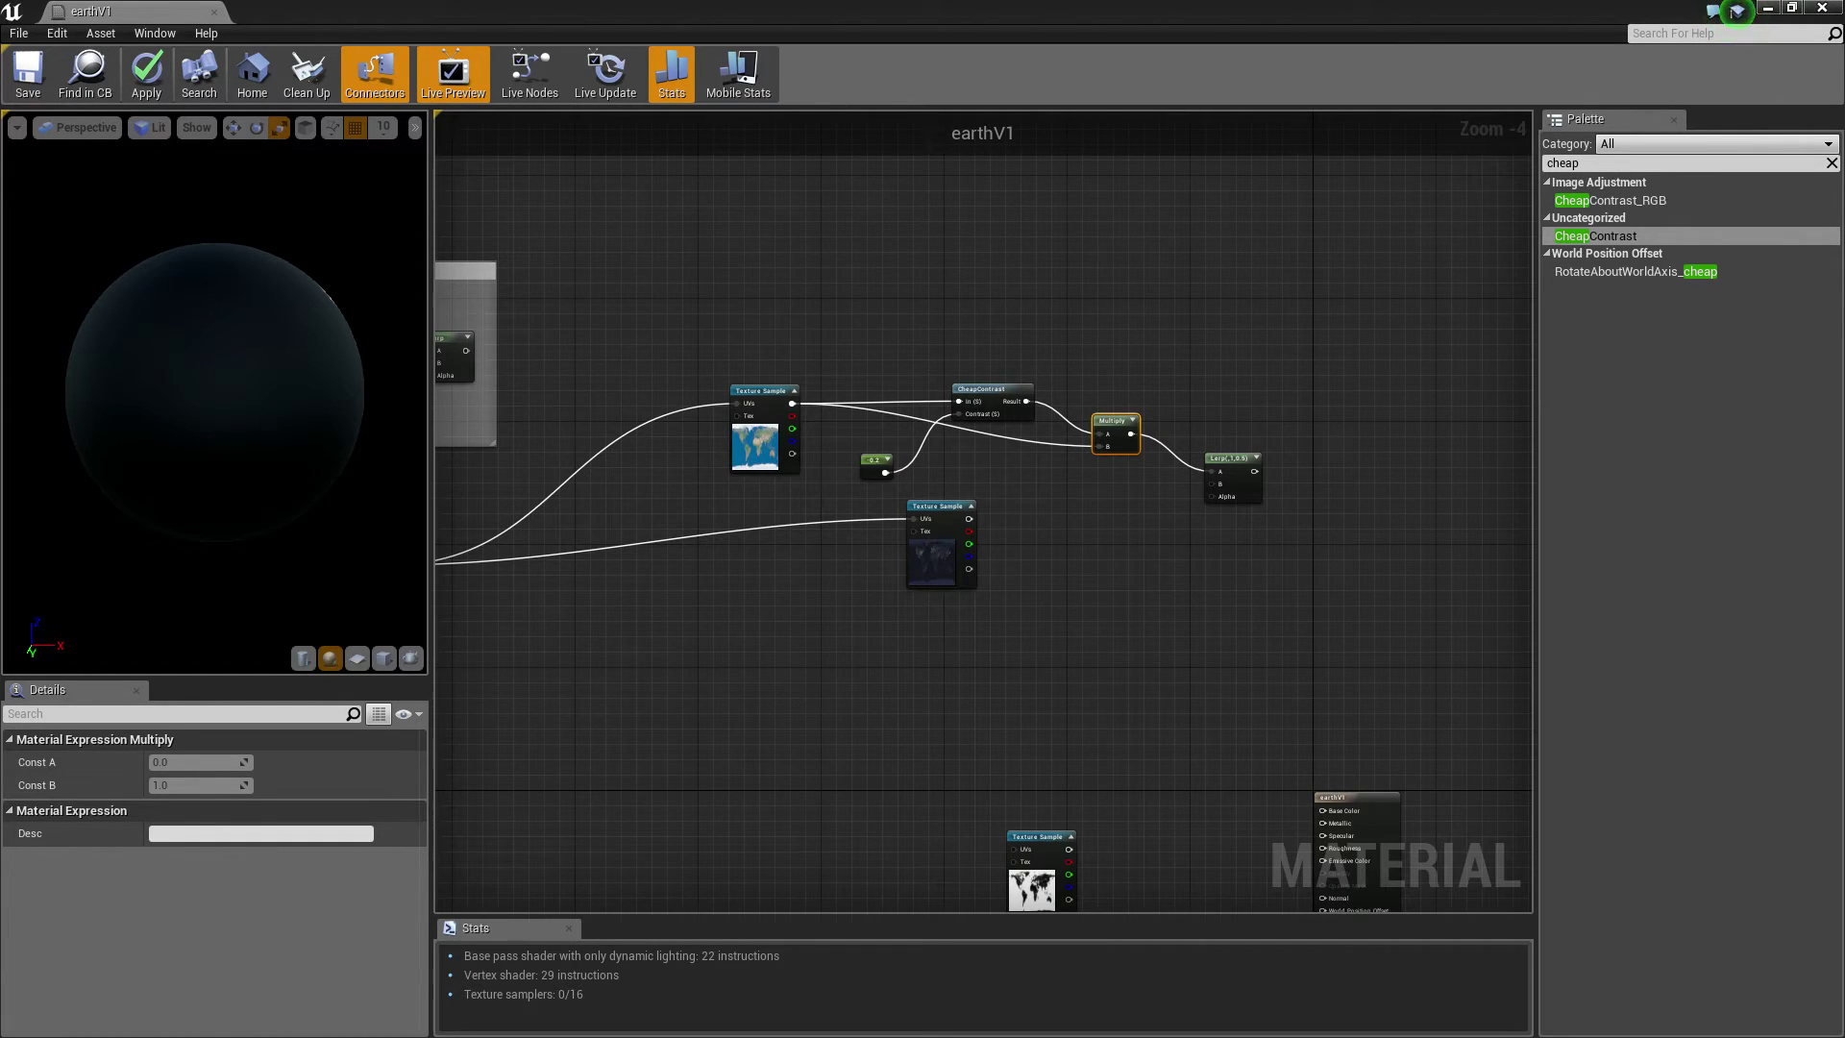
Shift the night texture sample left, add a Multiply node beside it and connect the texture's output to its A input.
{"action": "left_click_drag", "start_coordinate": [931, 522], "coordinate": [868, 529]}
{"action": "left_click", "coordinate": [975, 519]}
{"action": "left_click", "coordinate": [972, 513]}
{"action": "scroll", "coordinate": [932, 536], "scroll_direction": "up", "scroll_amount": 2}
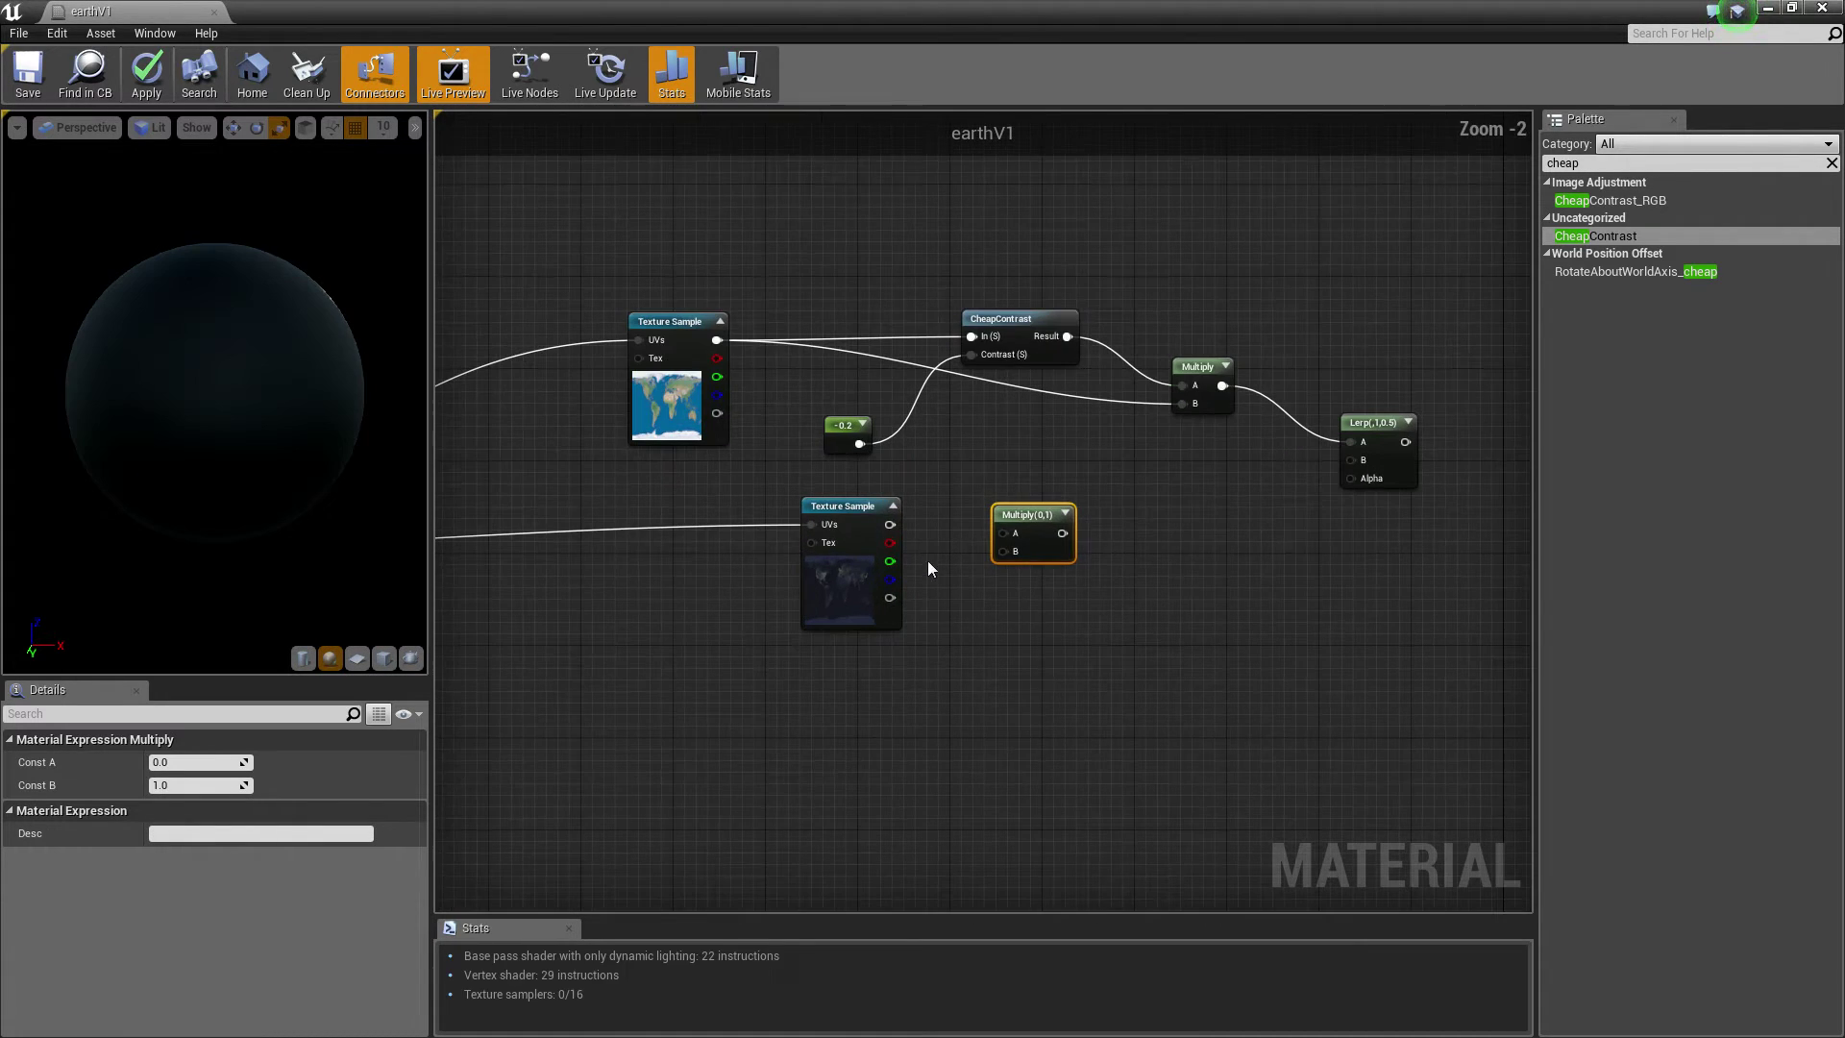
{"action": "left_click_drag", "start_coordinate": [890, 525], "coordinate": [1005, 533]}
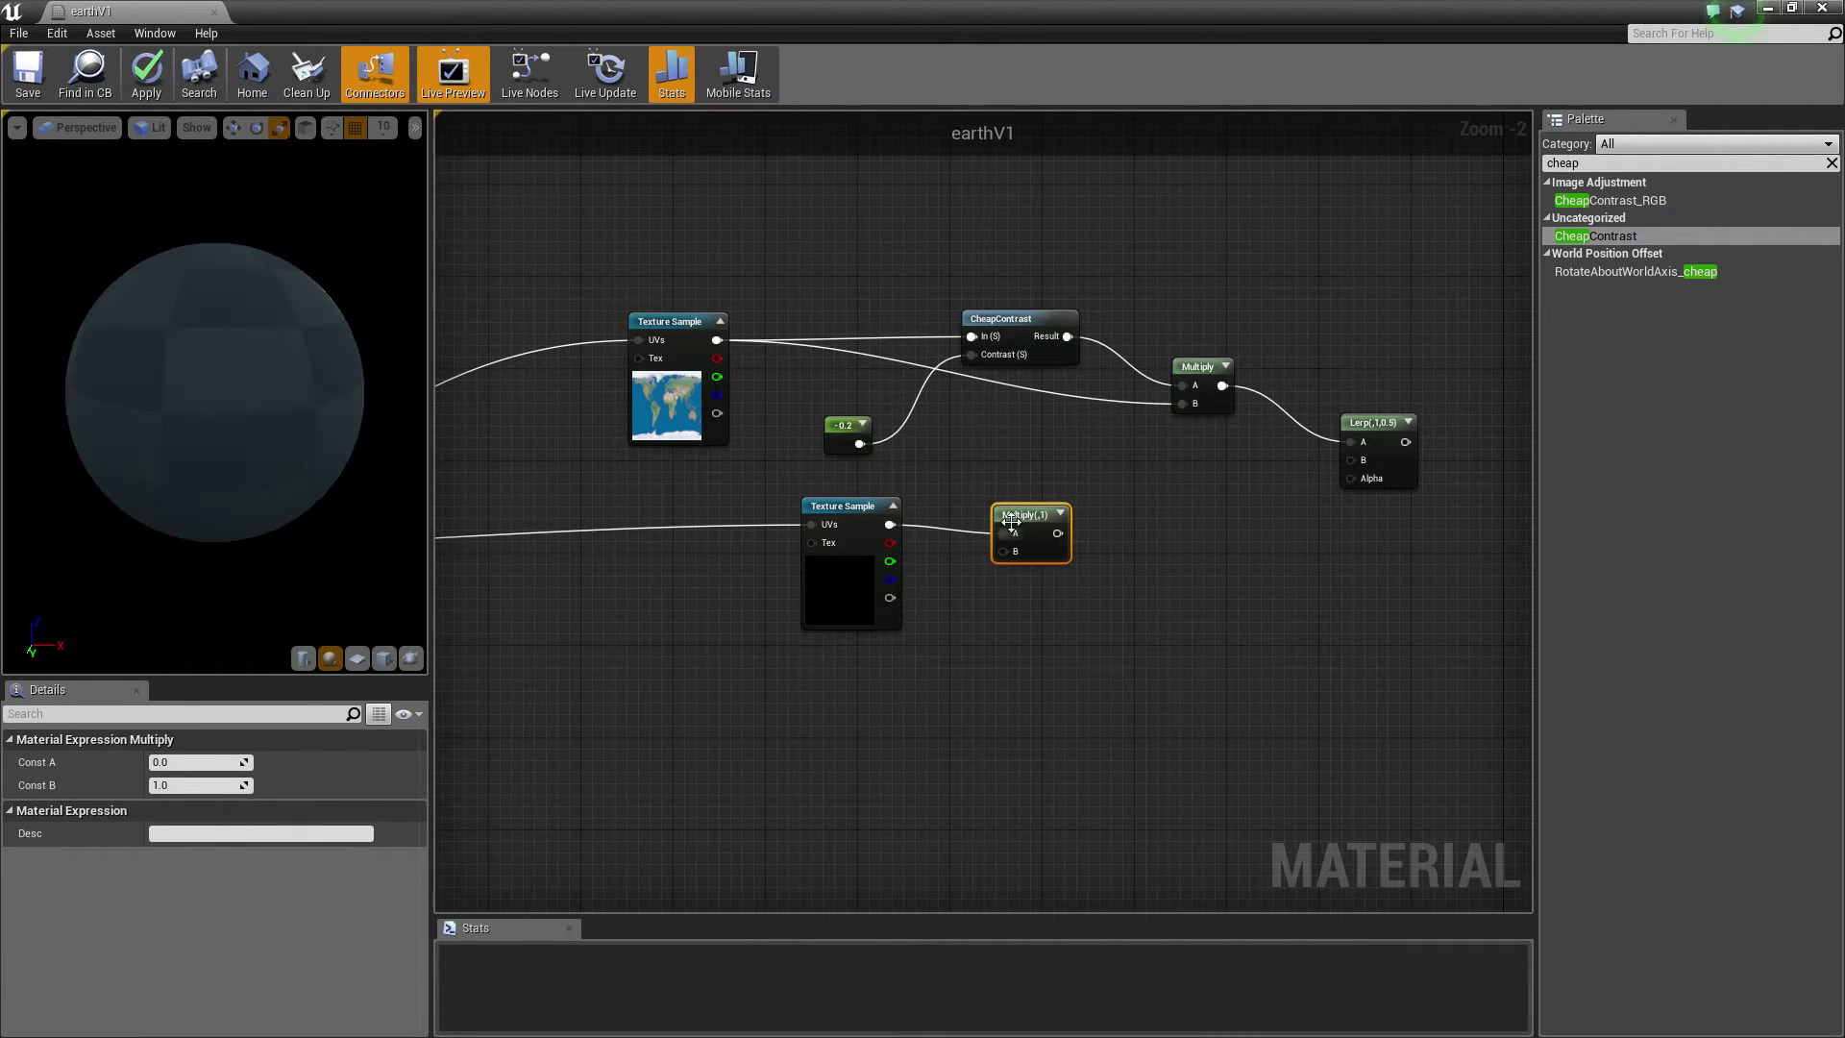
Set the night Multiply's Const B to 10 and connect its output to the B input of the Lerp.
{"action": "left_click", "coordinate": [211, 785]}
{"action": "type", "text": "10"}
{"action": "key", "text": "Return"}
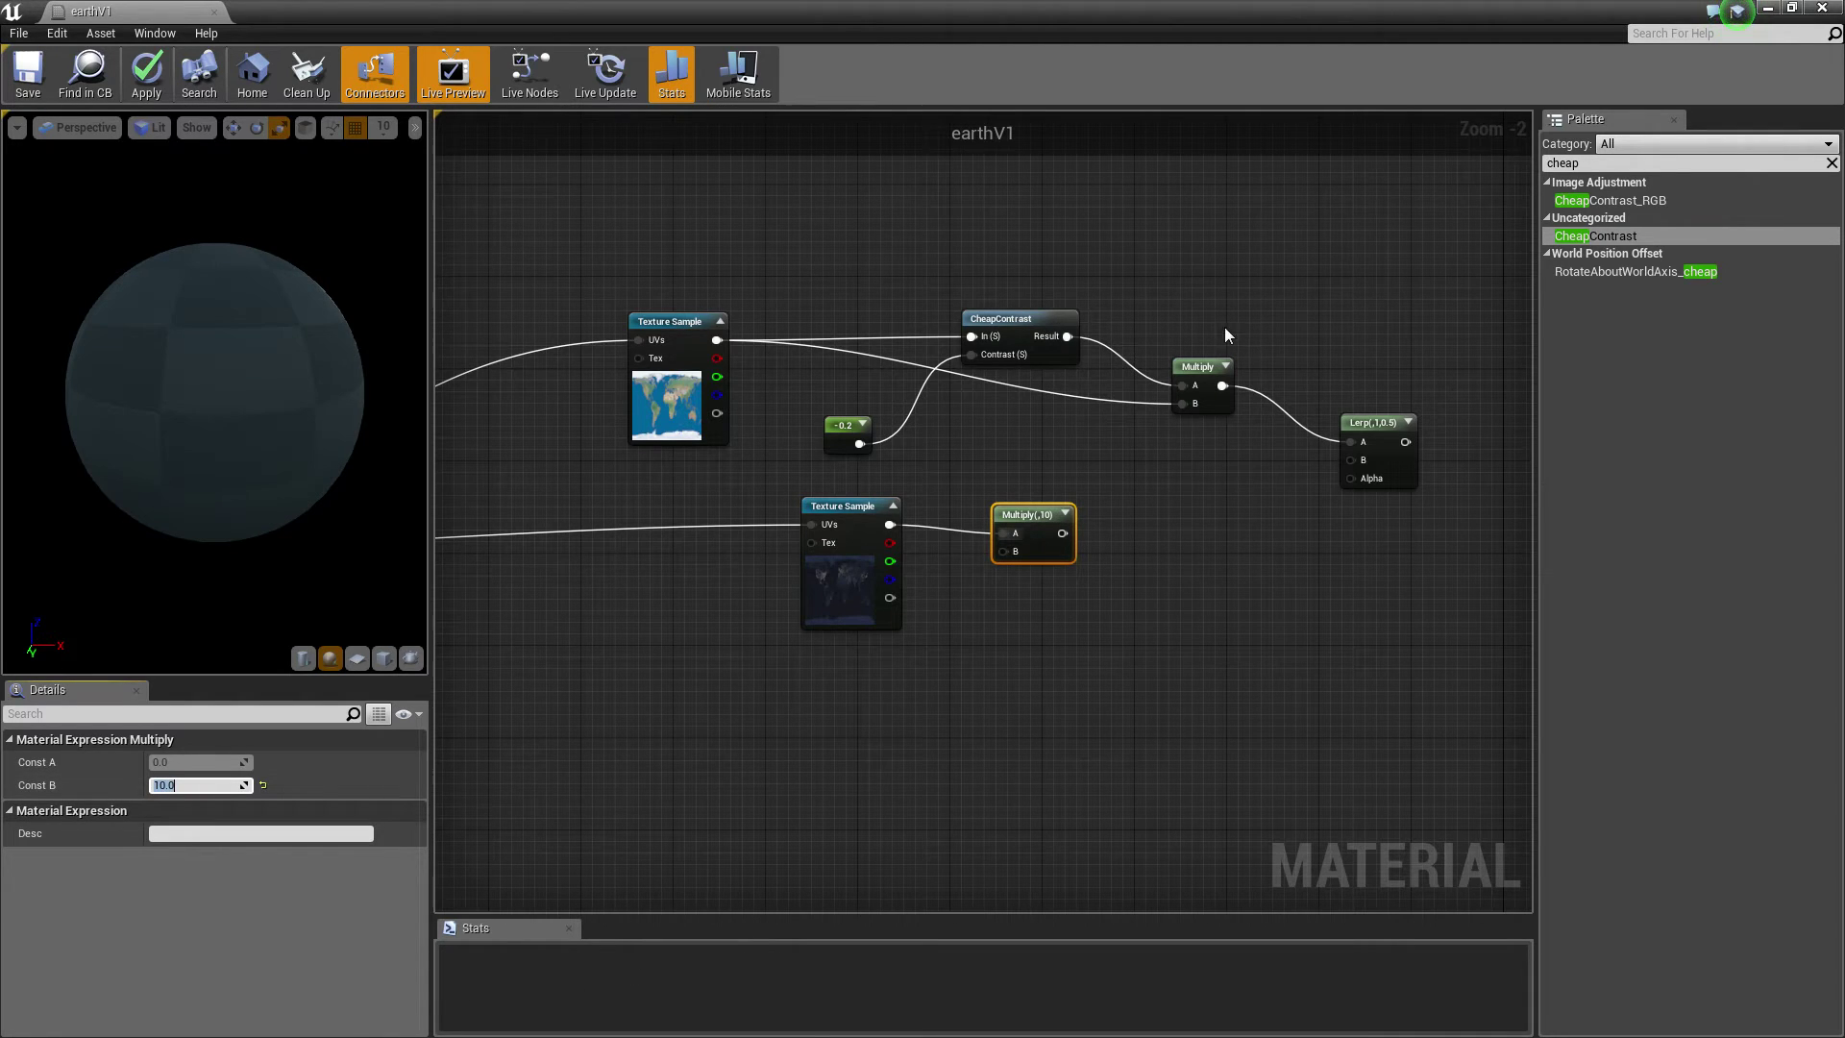
{"action": "left_click_drag", "start_coordinate": [1063, 532], "coordinate": [1351, 460]}
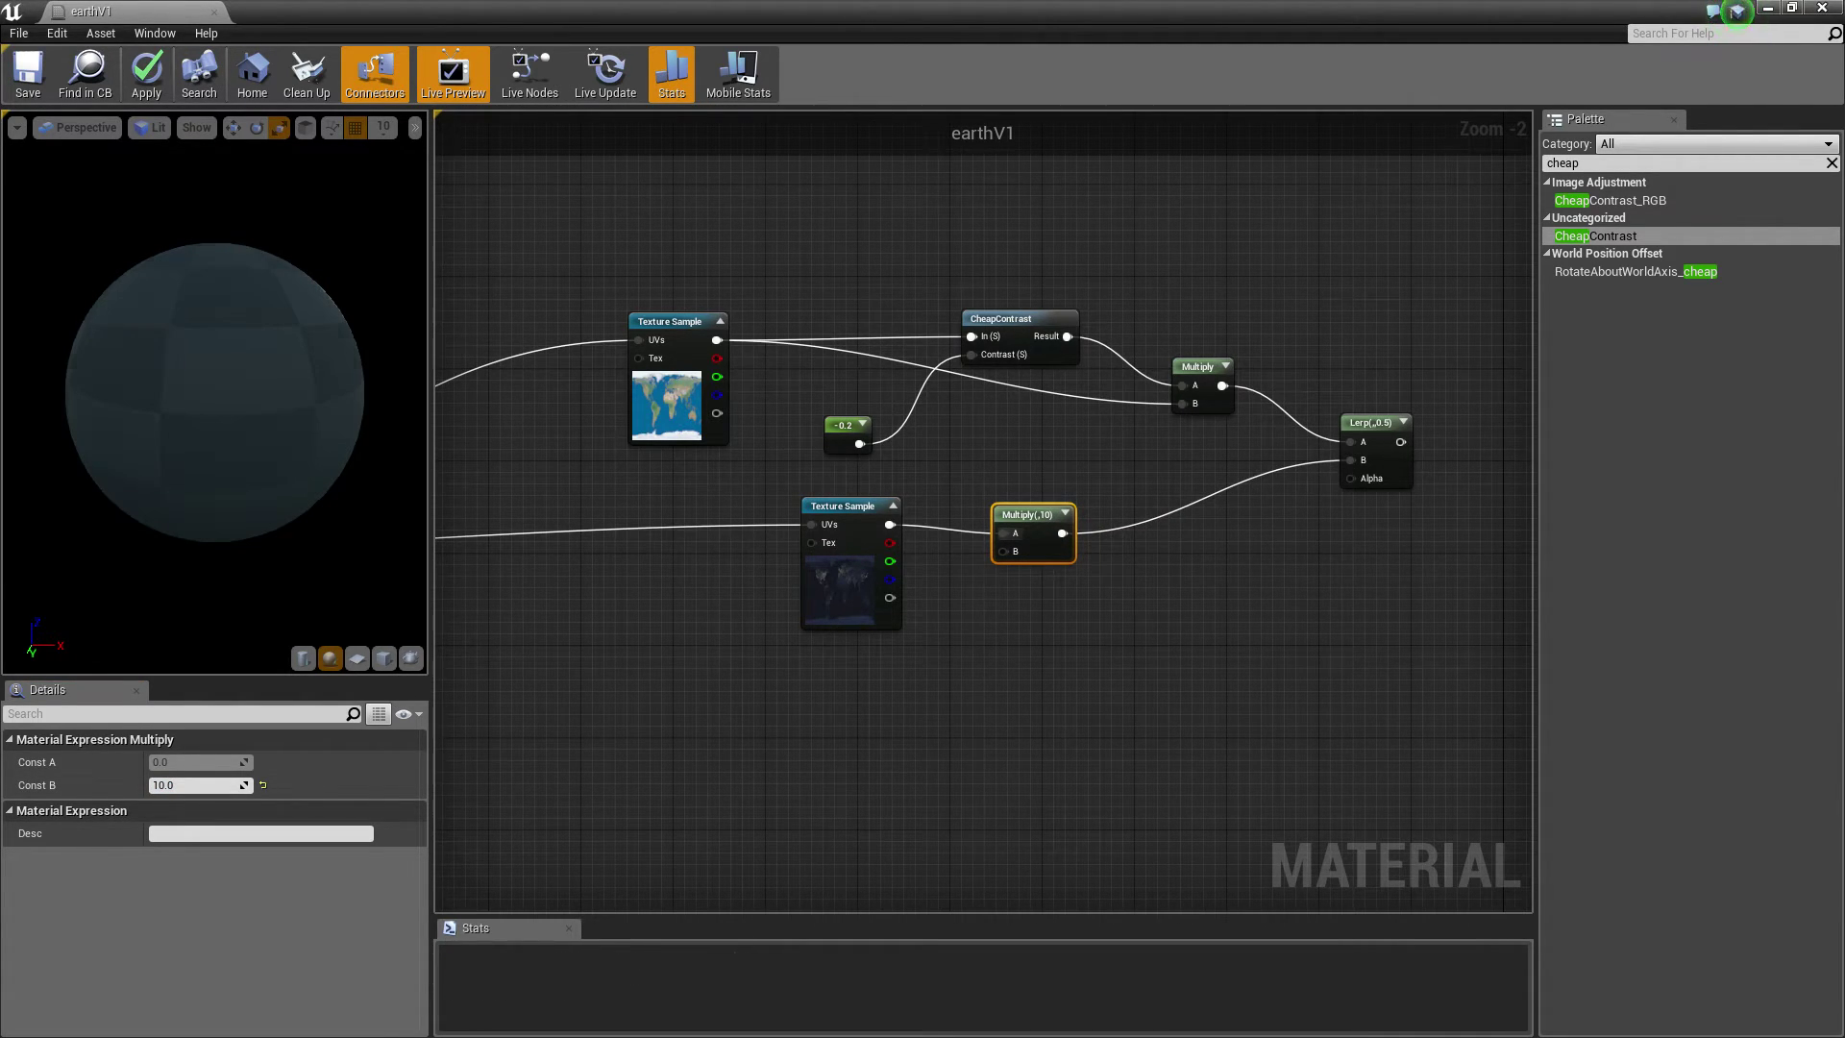
Try the CloudAlpha Lerp output as the Alpha of the day/night Lerp and preview that Lerp.
{"action": "right_click_drag", "start_coordinate": [563, 364], "coordinate": [1005, 462]}
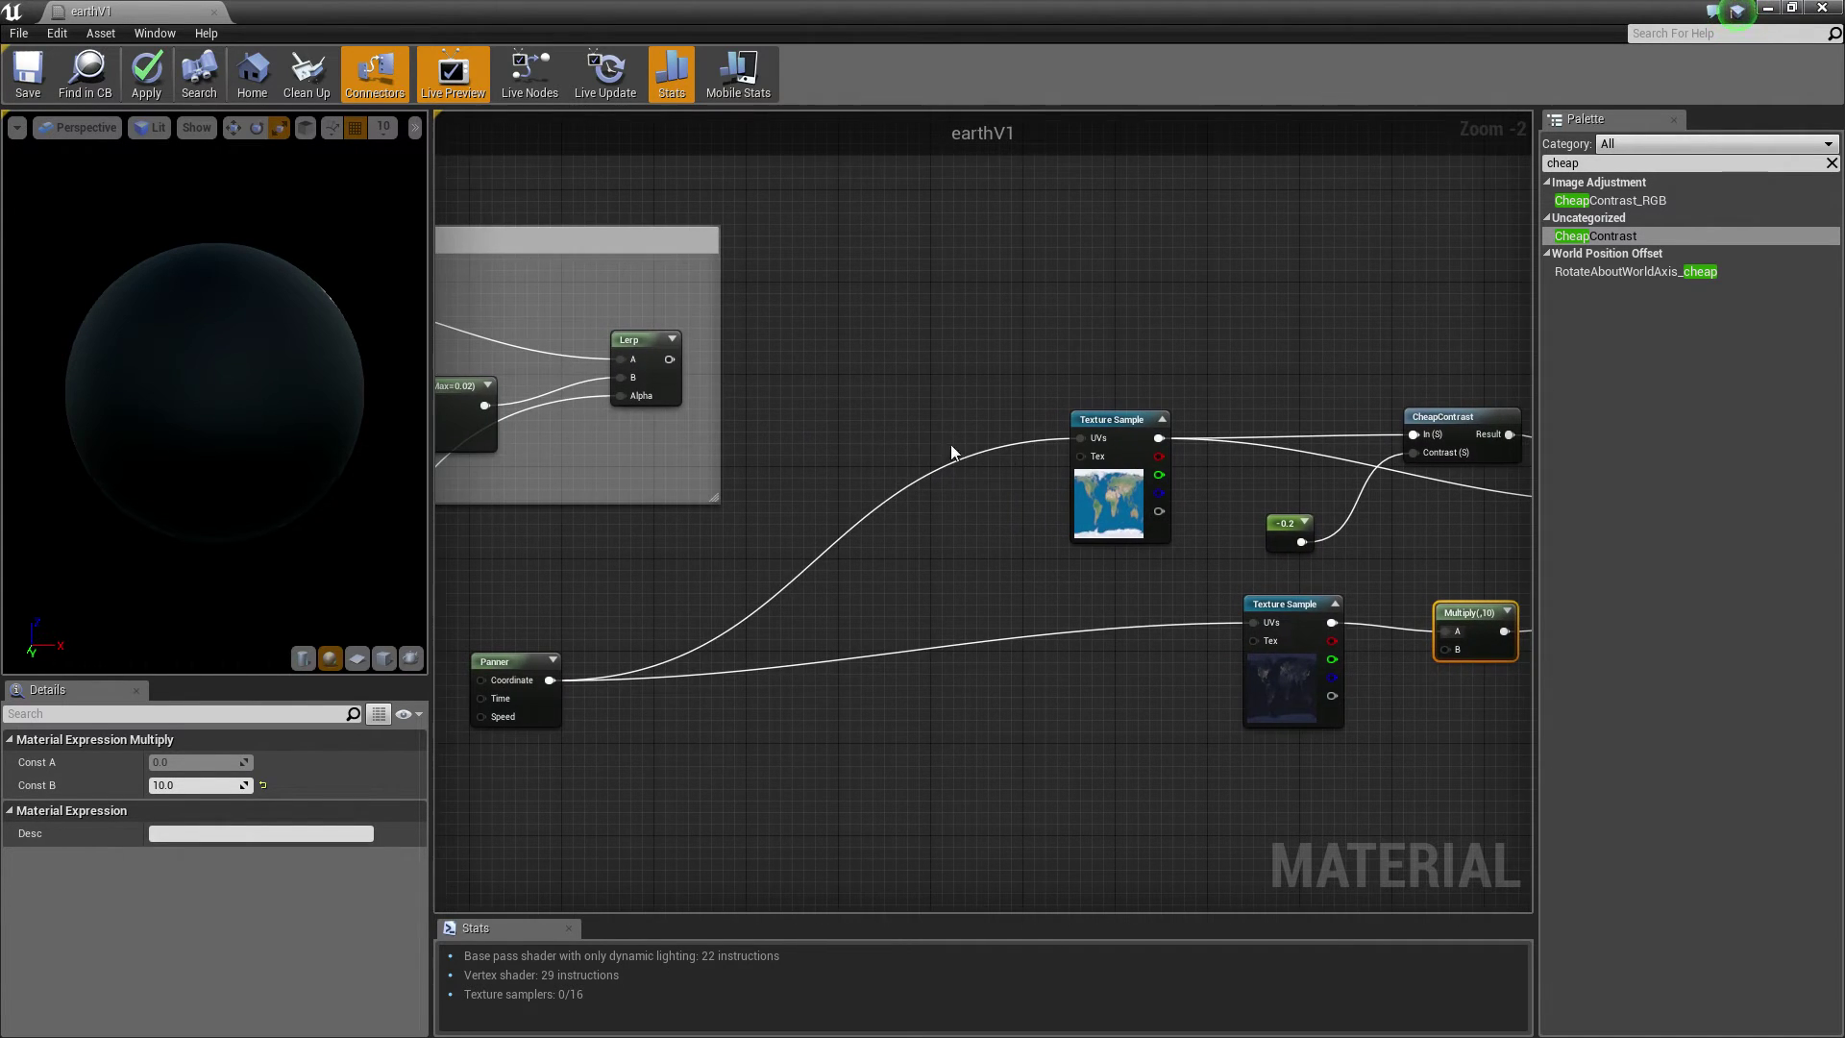
{"action": "left_click_drag", "start_coordinate": [669, 359], "coordinate": [1384, 575]}
{"action": "right_click", "coordinate": [1389, 524]}
{"action": "left_click", "coordinate": [1442, 528]}
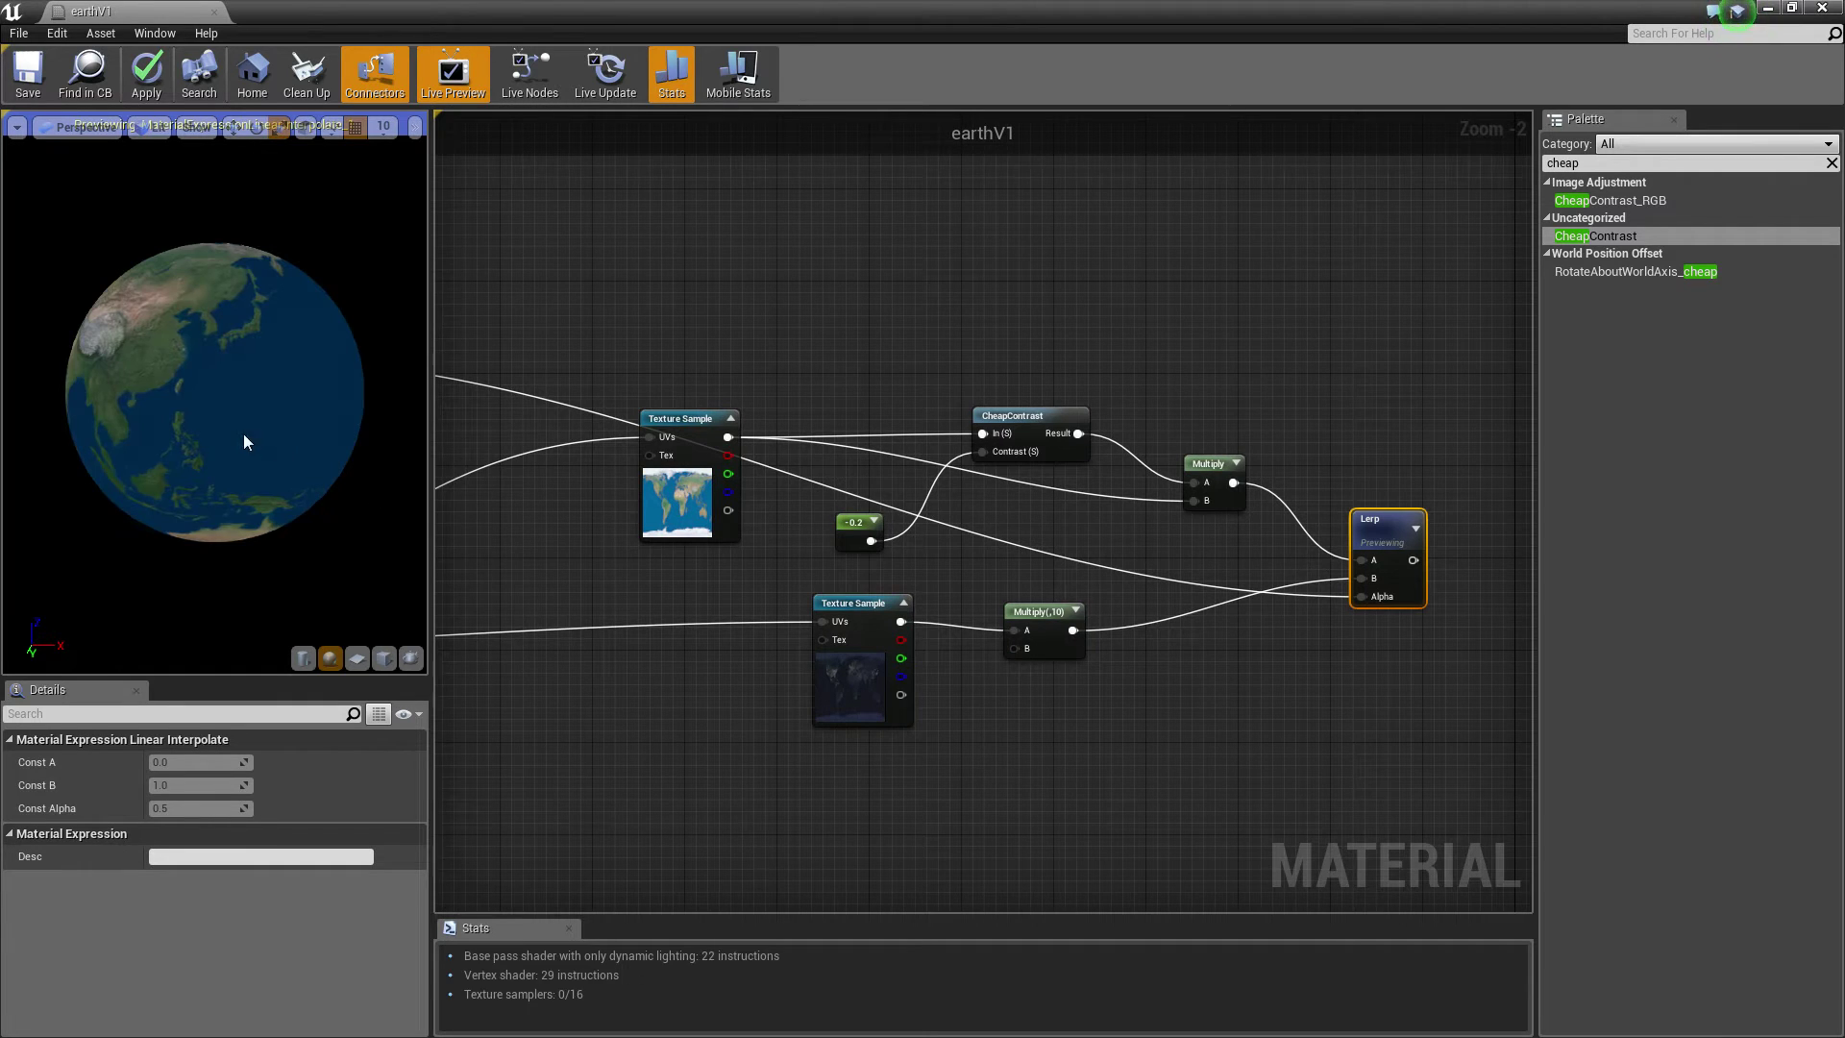
Preview the CloudAlpha Lerp on the sphere and examine the clouds and its link to the day/night Lerp.
{"action": "right_click_drag", "start_coordinate": [584, 354], "coordinate": [1103, 470]}
{"action": "scroll", "coordinate": [1288, 439], "scroll_direction": "down", "scroll_amount": 2}
{"action": "right_click_drag", "start_coordinate": [919, 450], "coordinate": [960, 442]}
{"action": "right_click", "coordinate": [959, 442]}
{"action": "left_click", "coordinate": [1034, 452]}
{"action": "left_click_drag", "start_coordinate": [227, 409], "coordinate": [227, 410]}
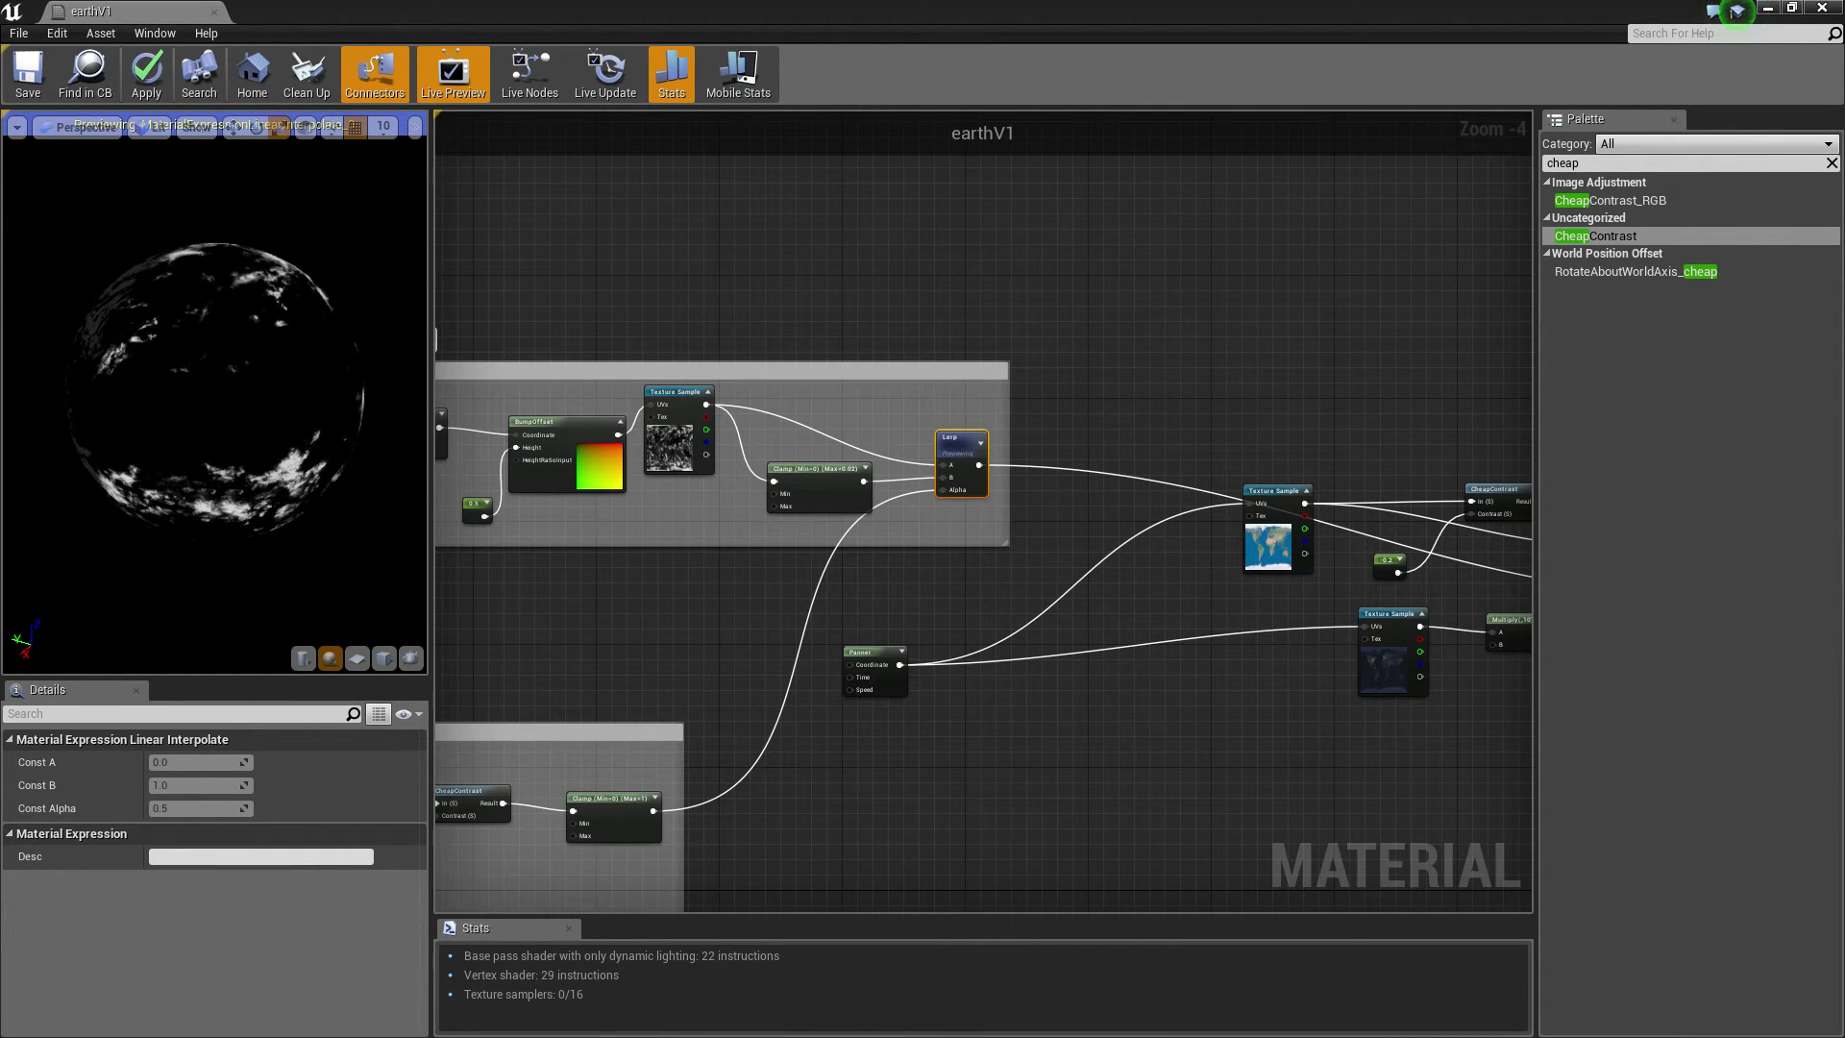
{"action": "right_click_drag", "start_coordinate": [960, 525], "coordinate": [36, 449]}
{"action": "right_click_drag", "start_coordinate": [884, 490], "coordinate": [994, 513]}
{"action": "left_click", "coordinate": [969, 504]}
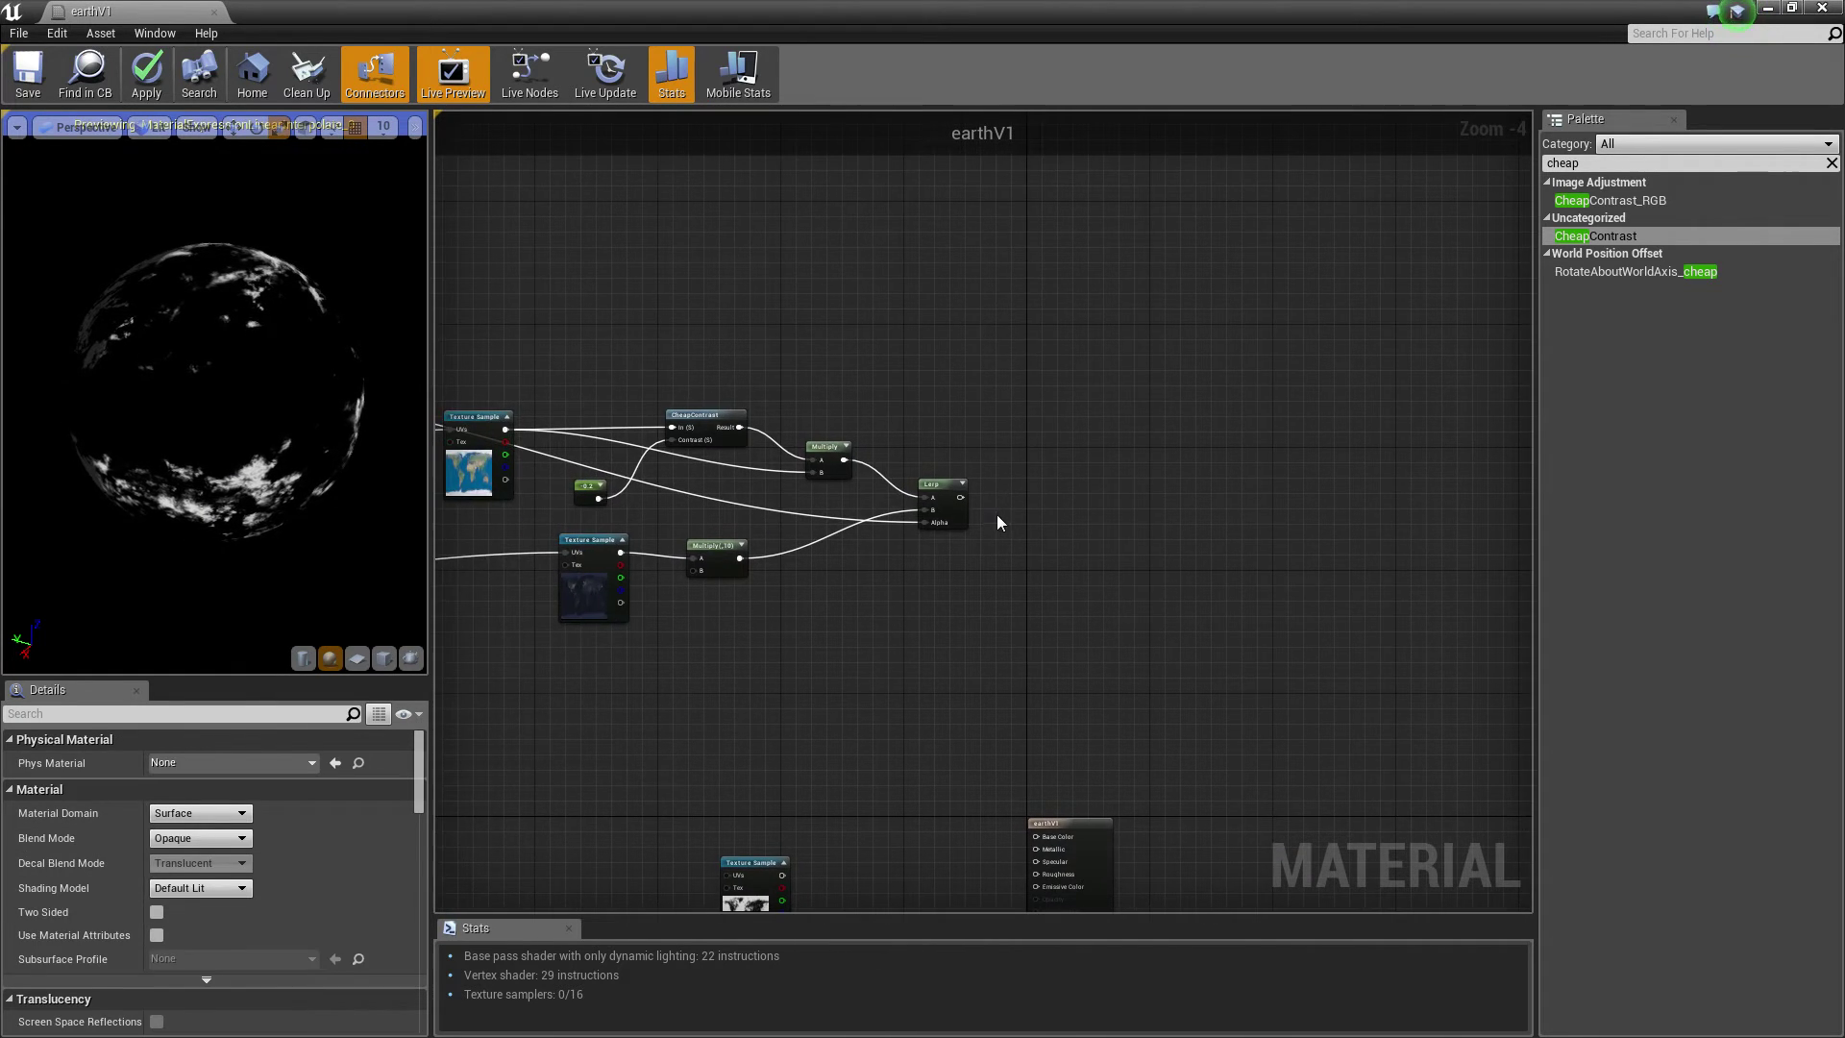
{"action": "scroll", "coordinate": [994, 523], "scroll_direction": "up", "scroll_amount": 2}
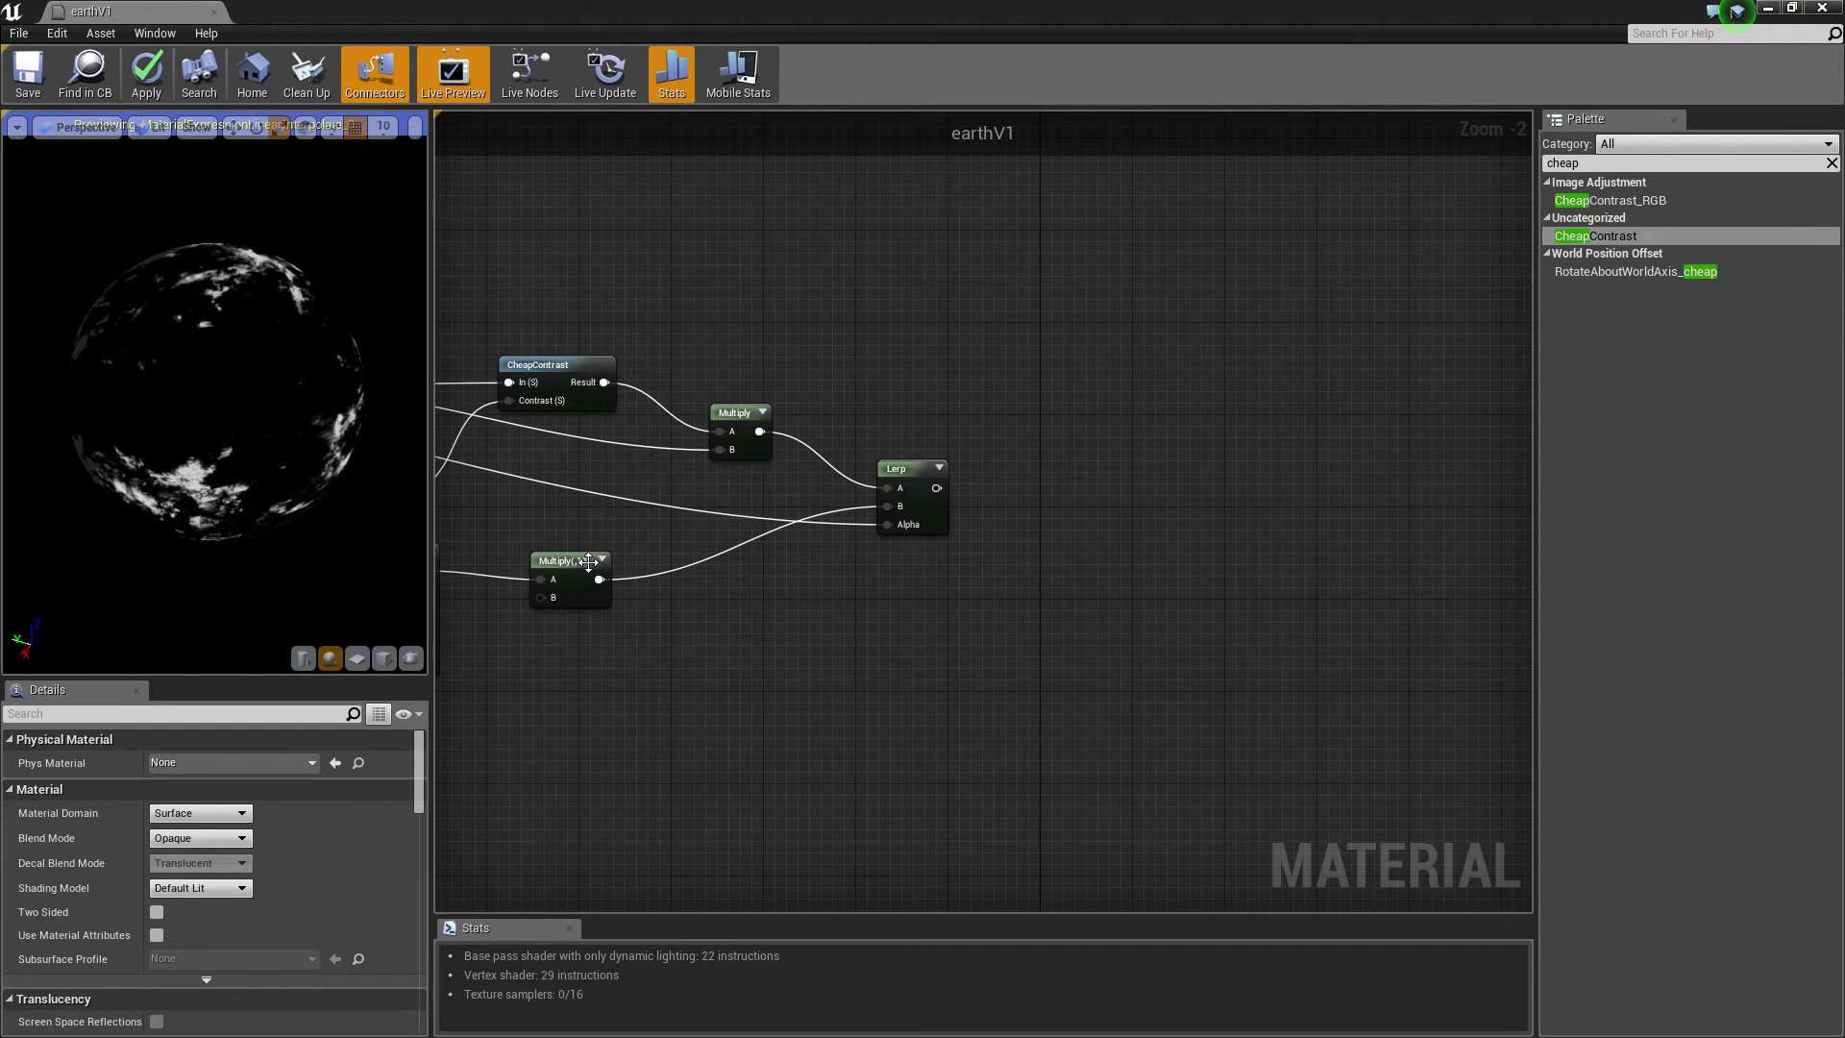
Move both Multiply nodes, the CheapContrast and its -0.2 constant closer to the day and night texture samples.
{"action": "left_click_drag", "start_coordinate": [565, 567], "coordinate": [581, 547]}
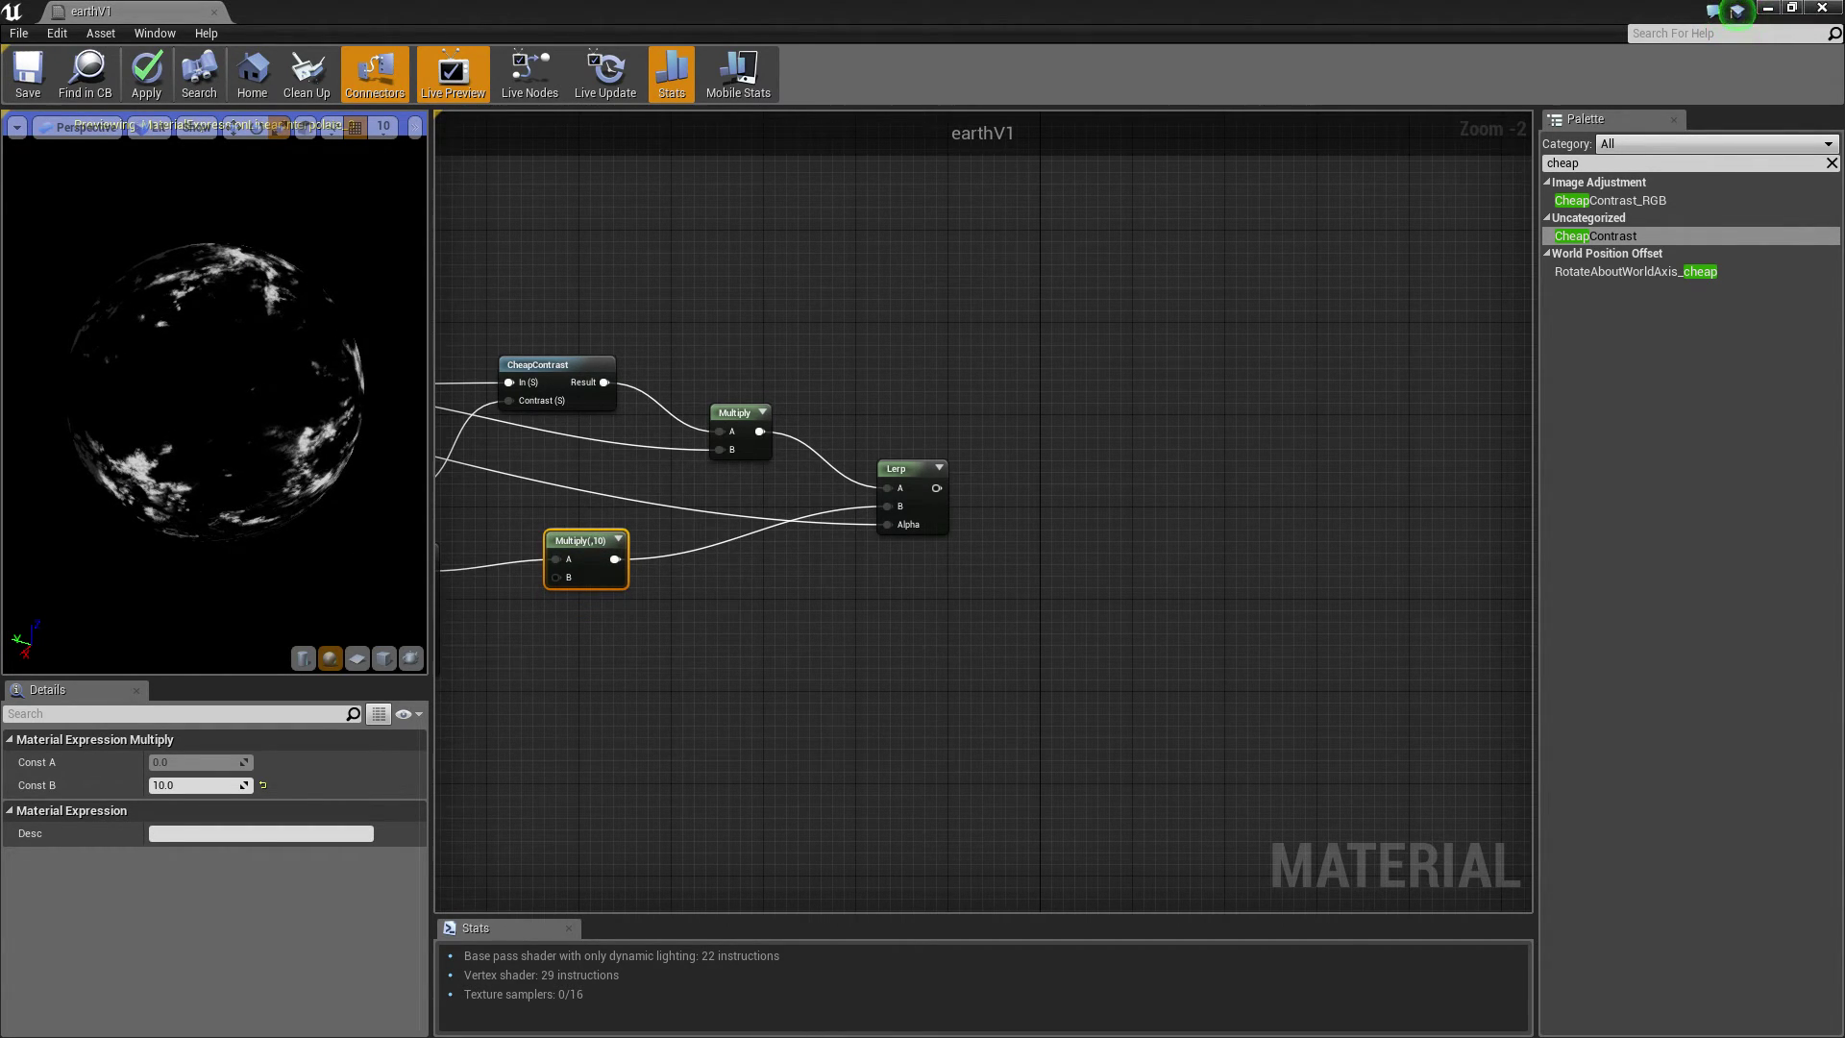
{"action": "right_click_drag", "start_coordinate": [901, 526], "coordinate": [1289, 516]}
{"action": "left_click_drag", "start_coordinate": [836, 279], "coordinate": [1126, 544]}
{"action": "left_click_drag", "start_coordinate": [1129, 404], "coordinate": [1071, 393]}
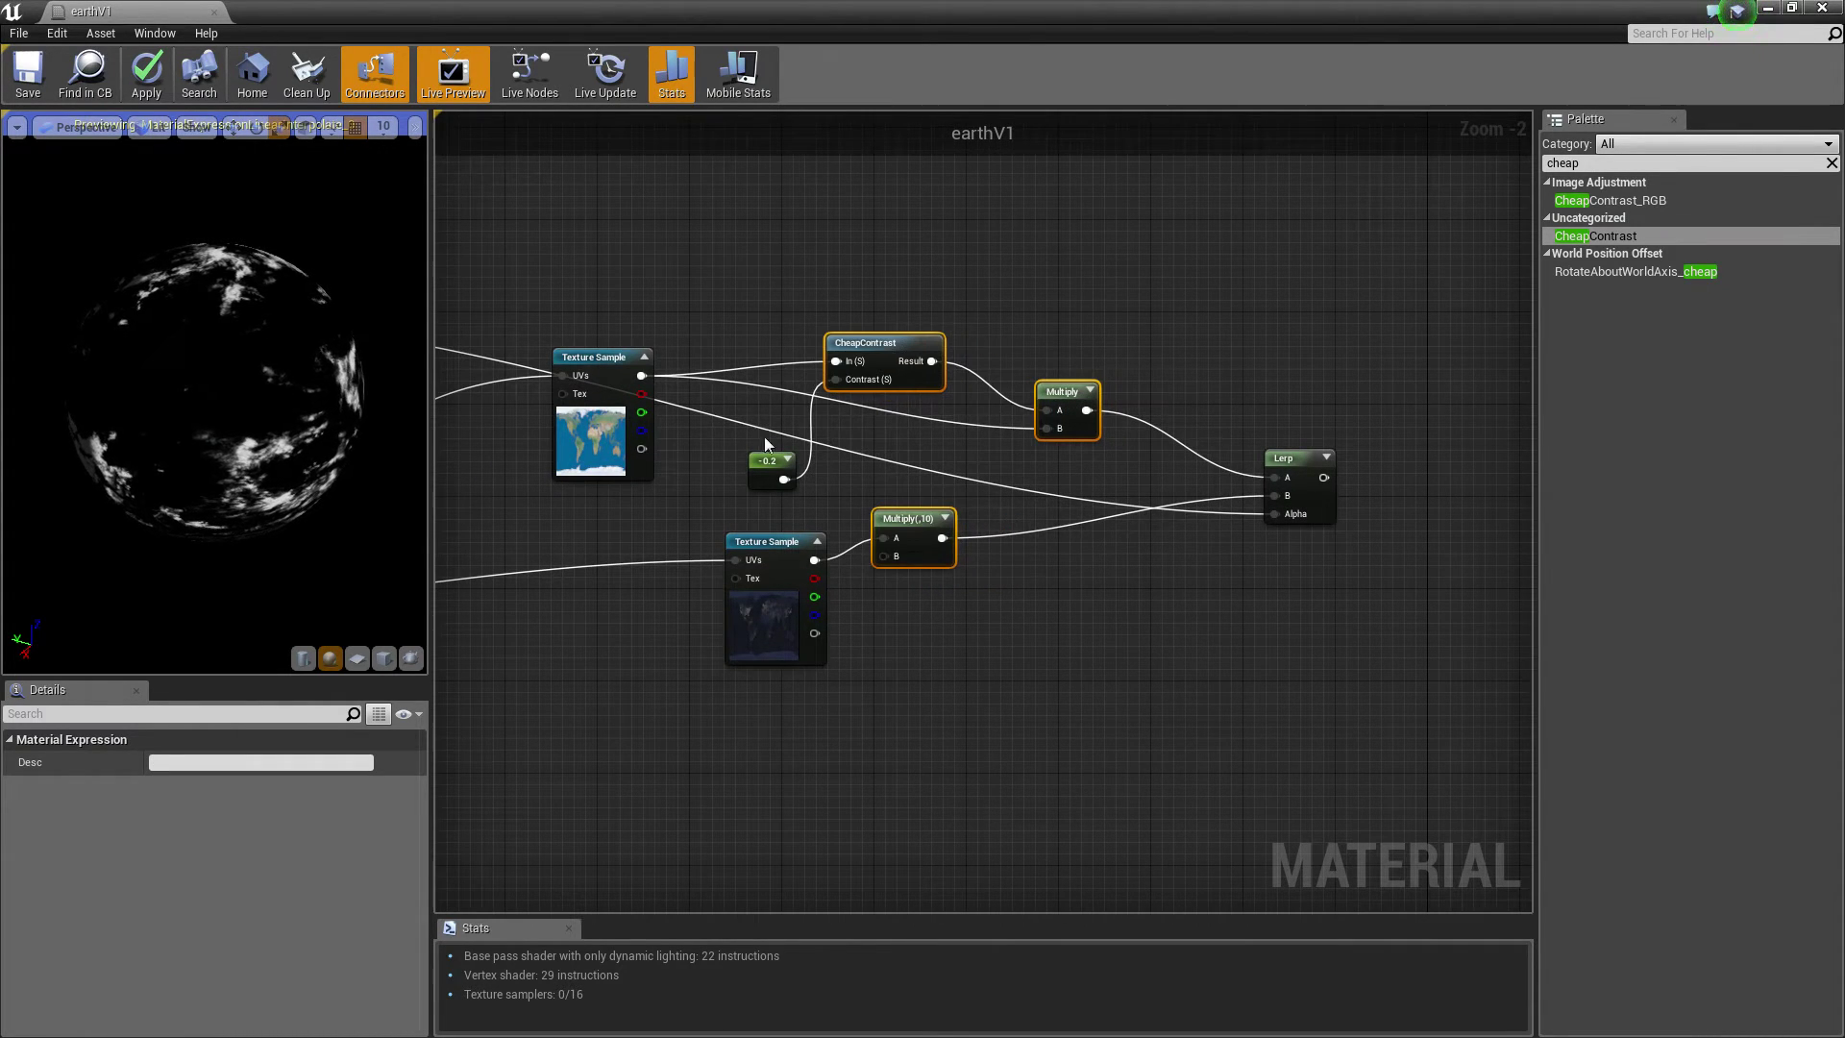
{"action": "left_click_drag", "start_coordinate": [765, 460], "coordinate": [706, 424]}
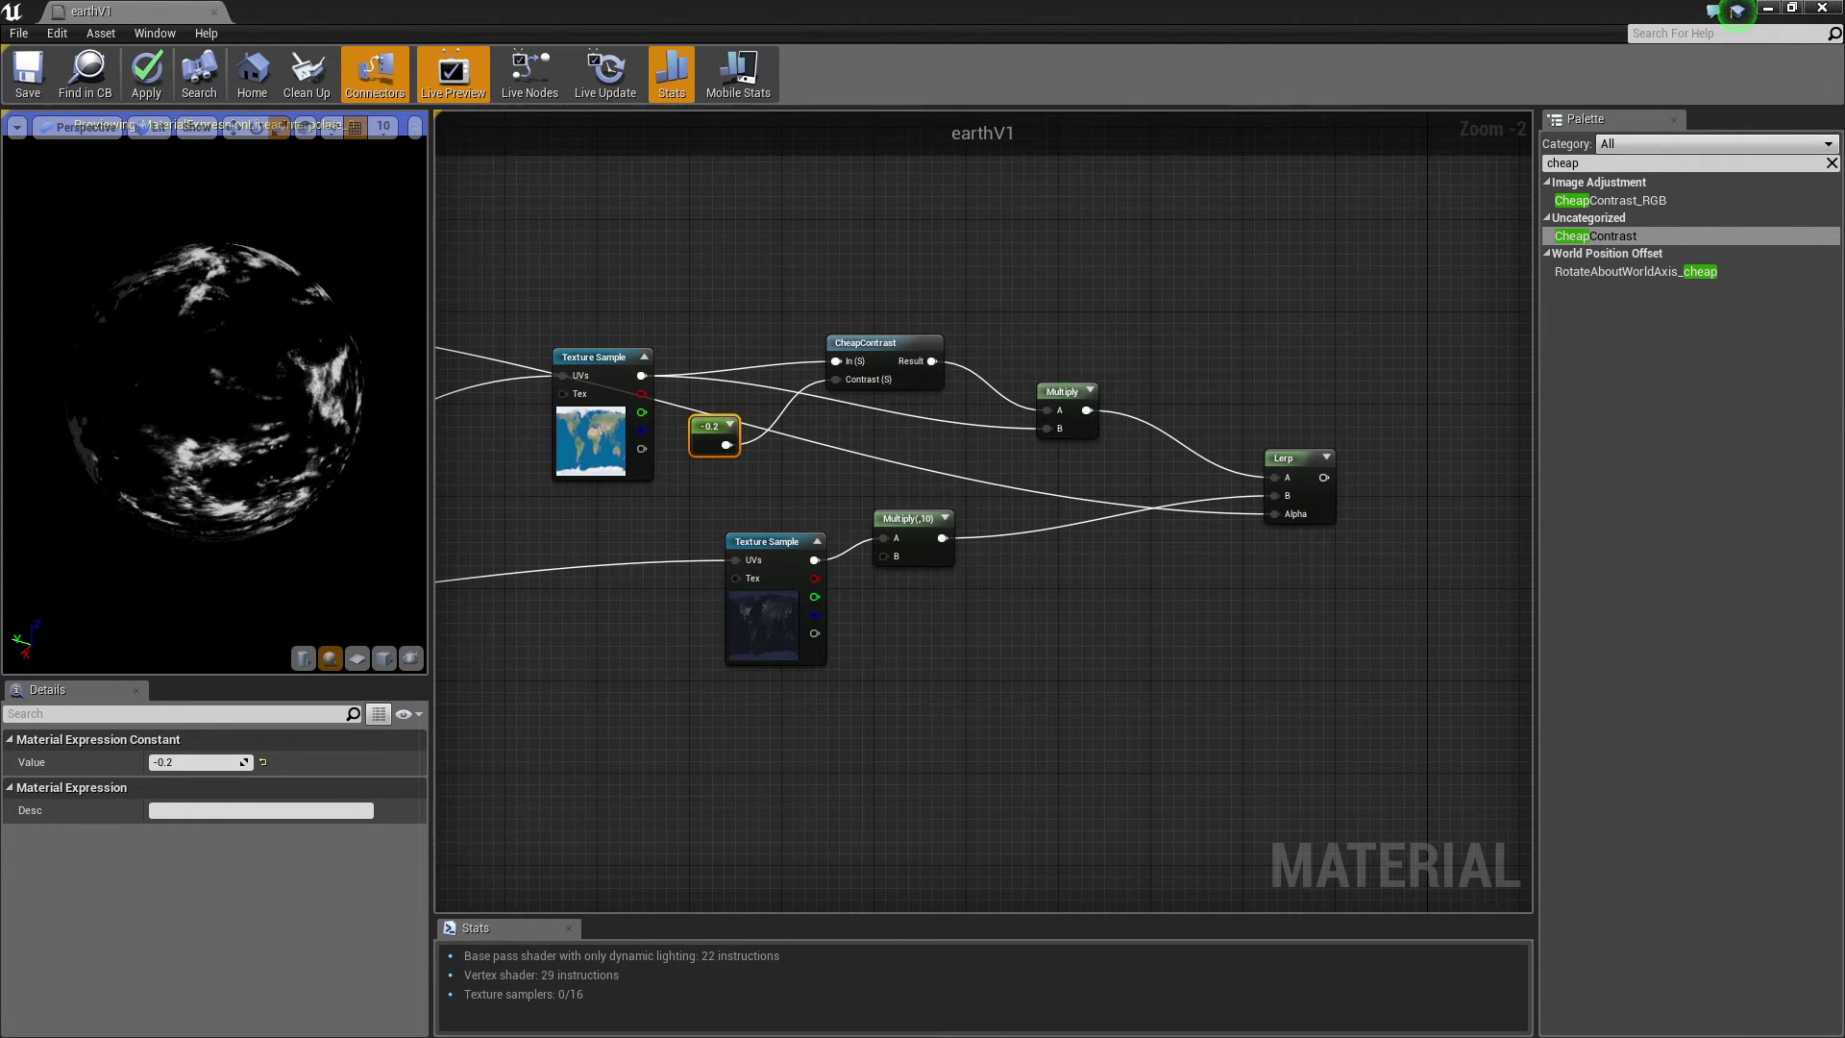
Connect the DirectionalMask Clamp output to the day/night Lerp's Alpha, preview the Lerp and rotate the sphere to inspect the day/night blend.
{"action": "scroll", "coordinate": [564, 567], "scroll_direction": "down", "scroll_amount": 2}
{"action": "right_click_drag", "start_coordinate": [567, 576], "coordinate": [1113, 510]}
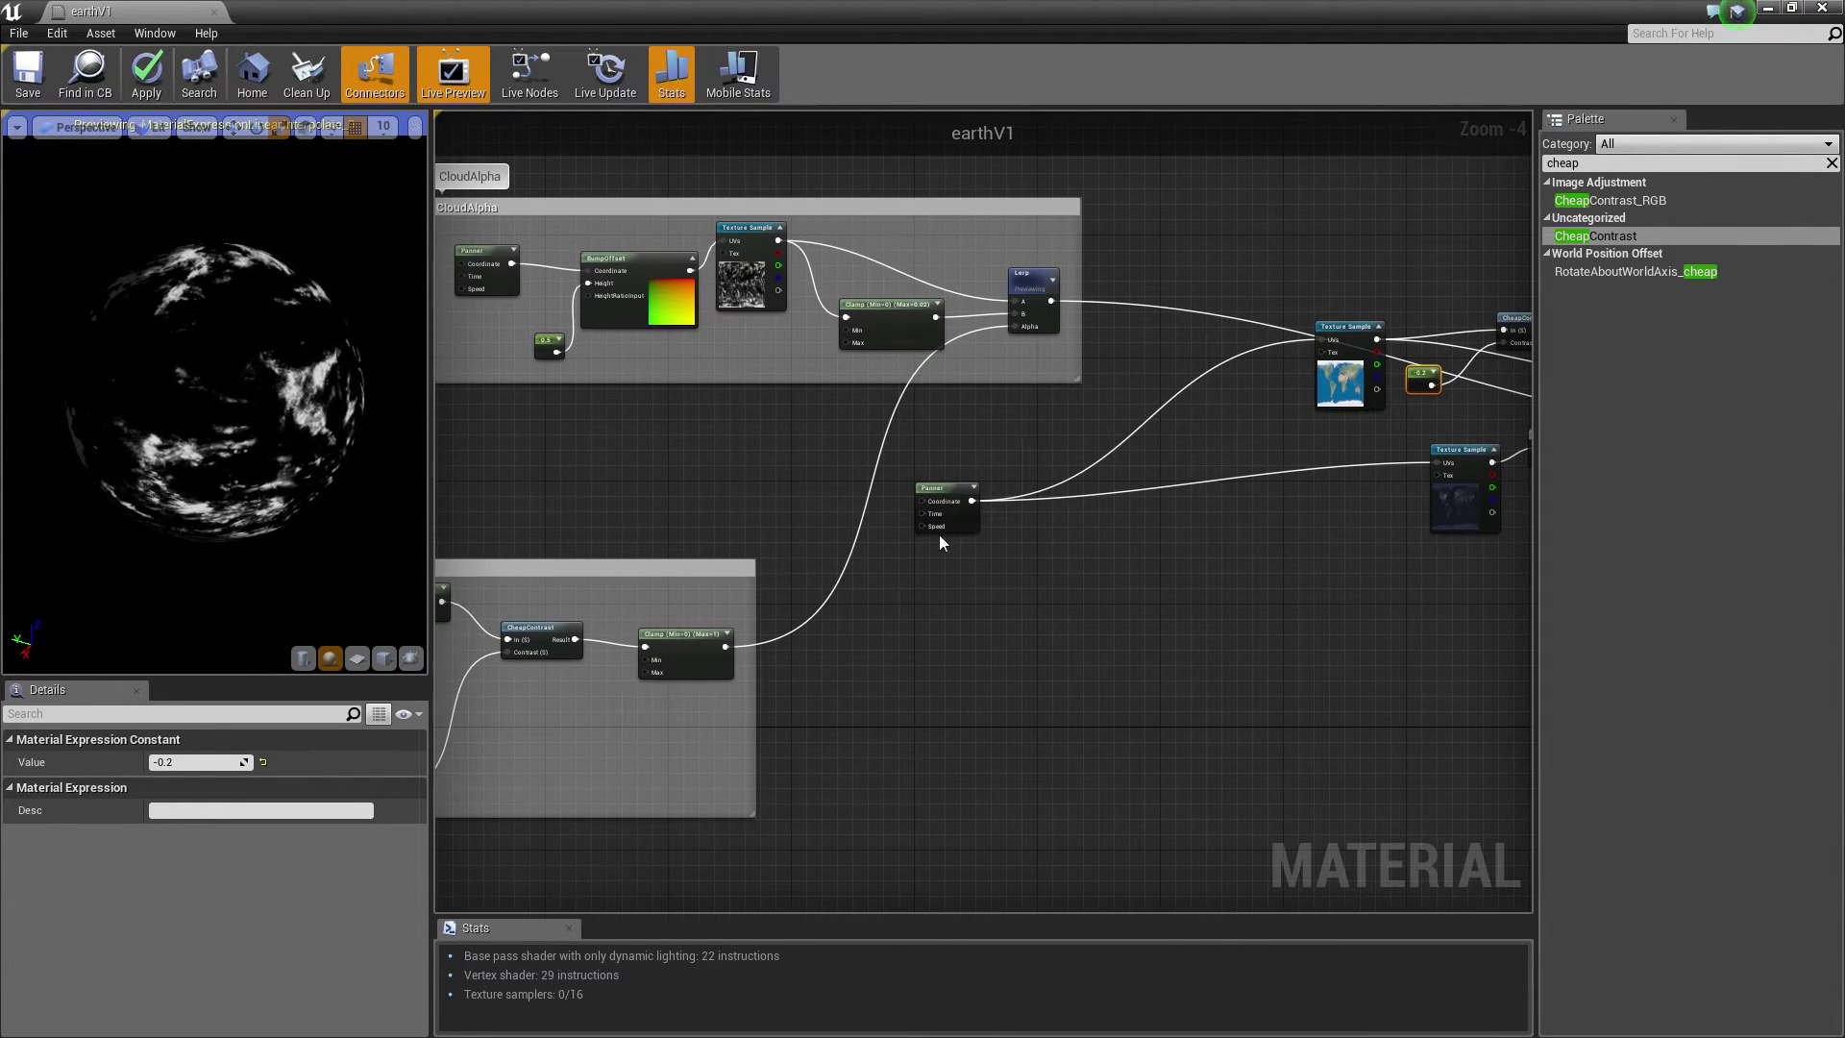
{"action": "left_click_drag", "start_coordinate": [726, 646], "coordinate": [1201, 431]}
{"action": "right_click", "coordinate": [1229, 400]}
{"action": "left_click", "coordinate": [1233, 406]}
{"action": "left_click_drag", "start_coordinate": [71, 405], "coordinate": [198, 327]}
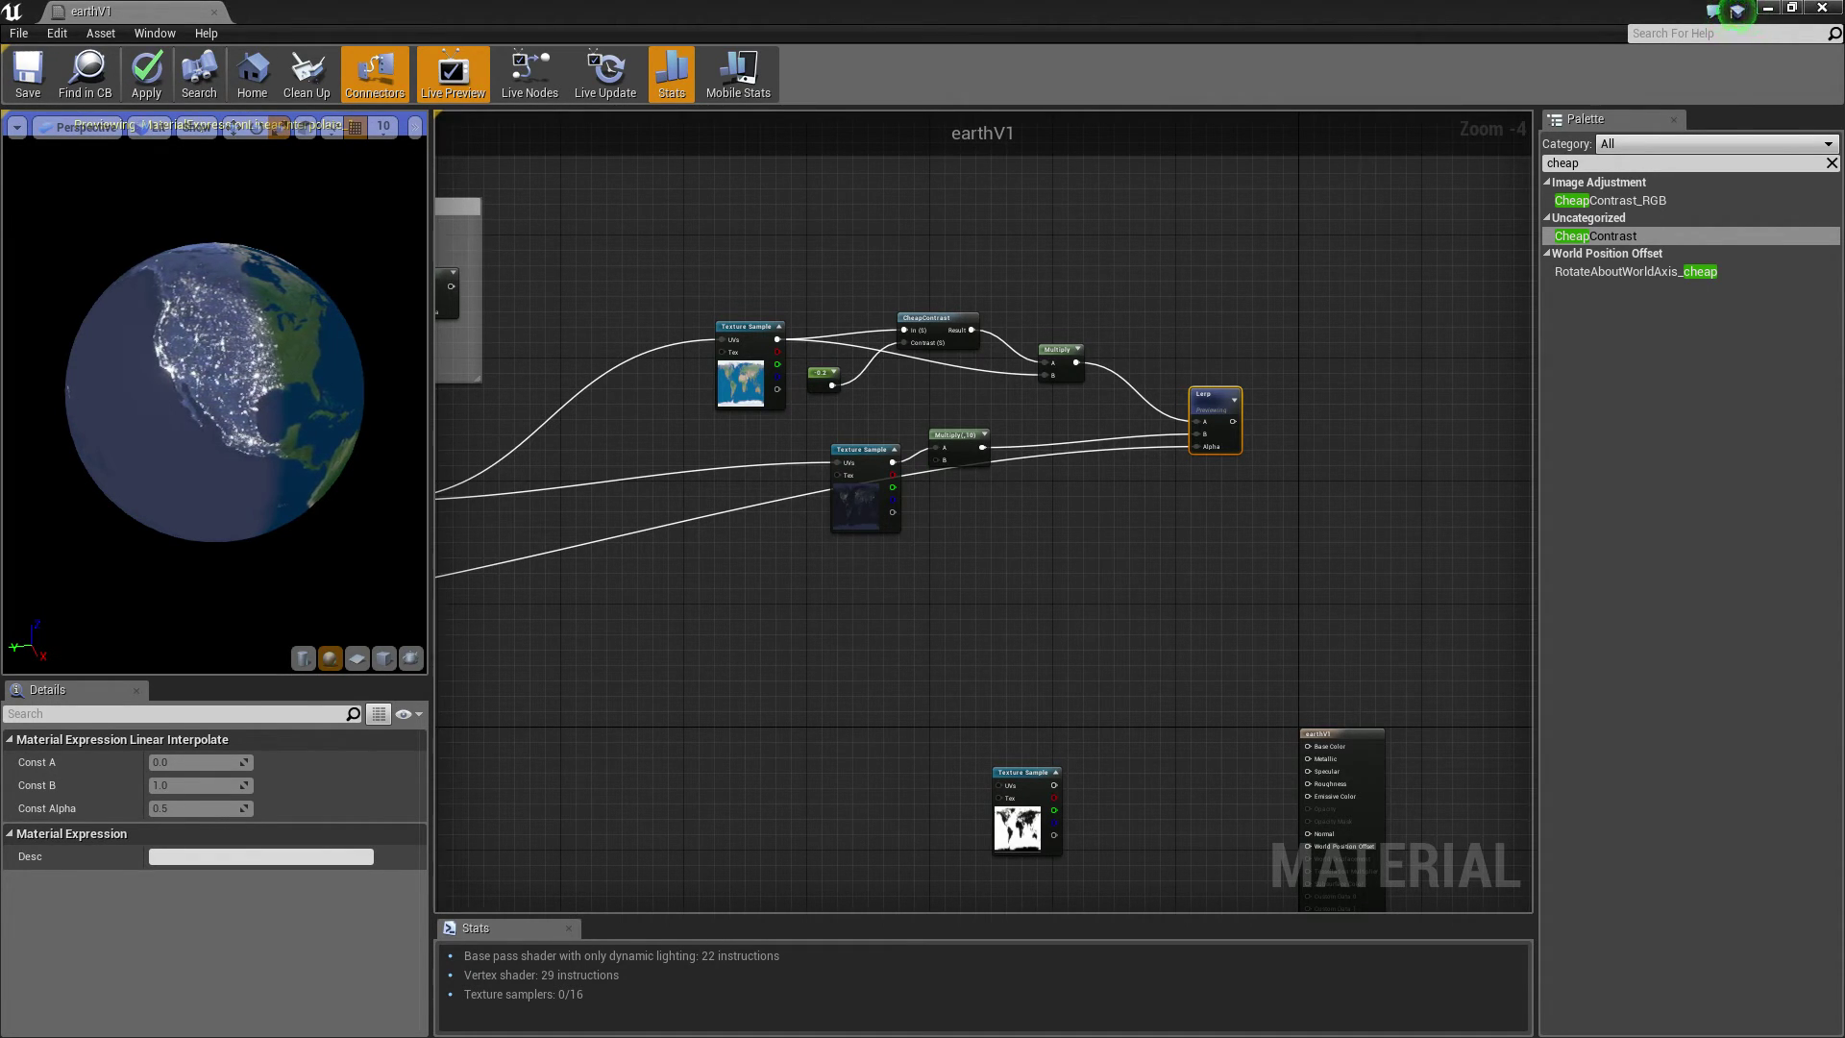
Add a second Lerp after the day/night Lerp and connect the first Lerp's output to its A input.
{"action": "right_click_drag", "start_coordinate": [1086, 440], "coordinate": [961, 437]}
{"action": "mouse_move", "coordinate": [1083, 400]}
{"action": "left_mouse_down"}
{"action": "mouse_move", "coordinate": [1030, 376]}
{"action": "mouse_move", "coordinate": [1109, 417]}
{"action": "left_mouse_up"}
{"action": "left_click", "coordinate": [1146, 419]}
{"action": "left_click", "coordinate": [1121, 404]}
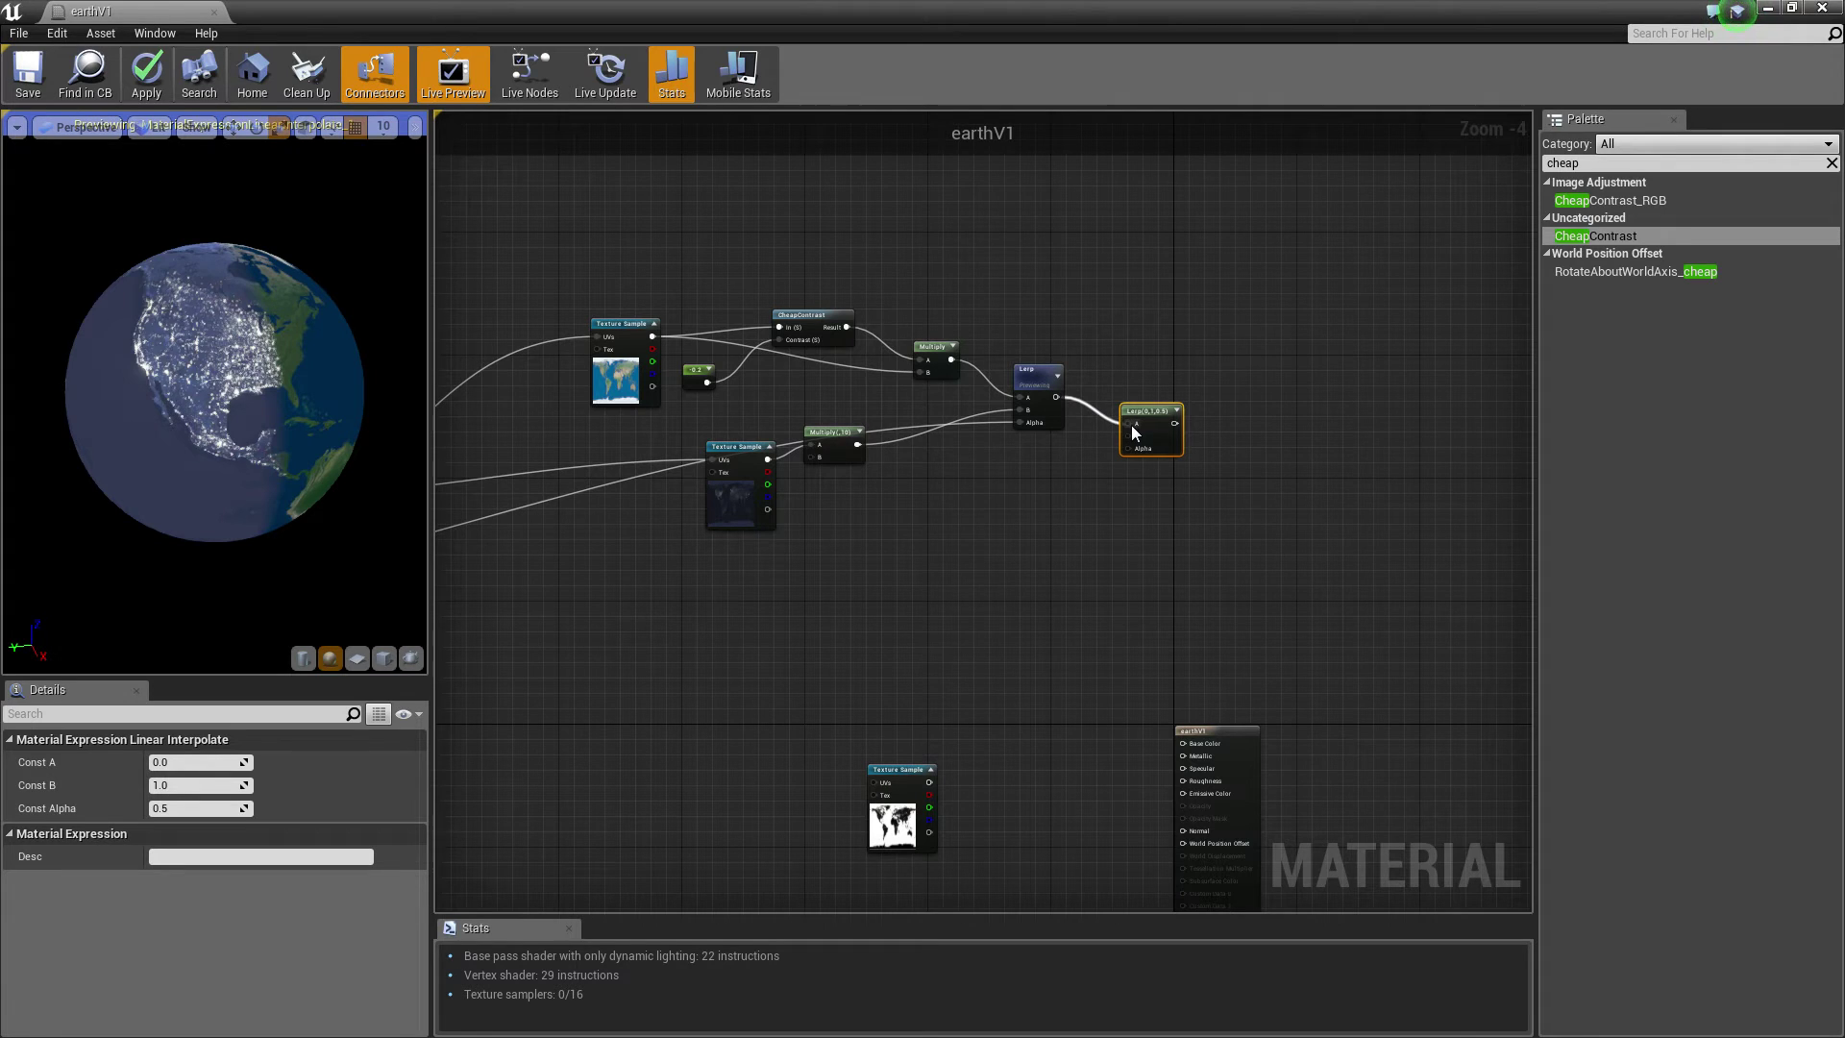
Add a Constant with value 2 and connect it to the second Lerp's B input.
{"action": "left_click", "coordinate": [971, 471]}
{"action": "left_click", "coordinate": [980, 483]}
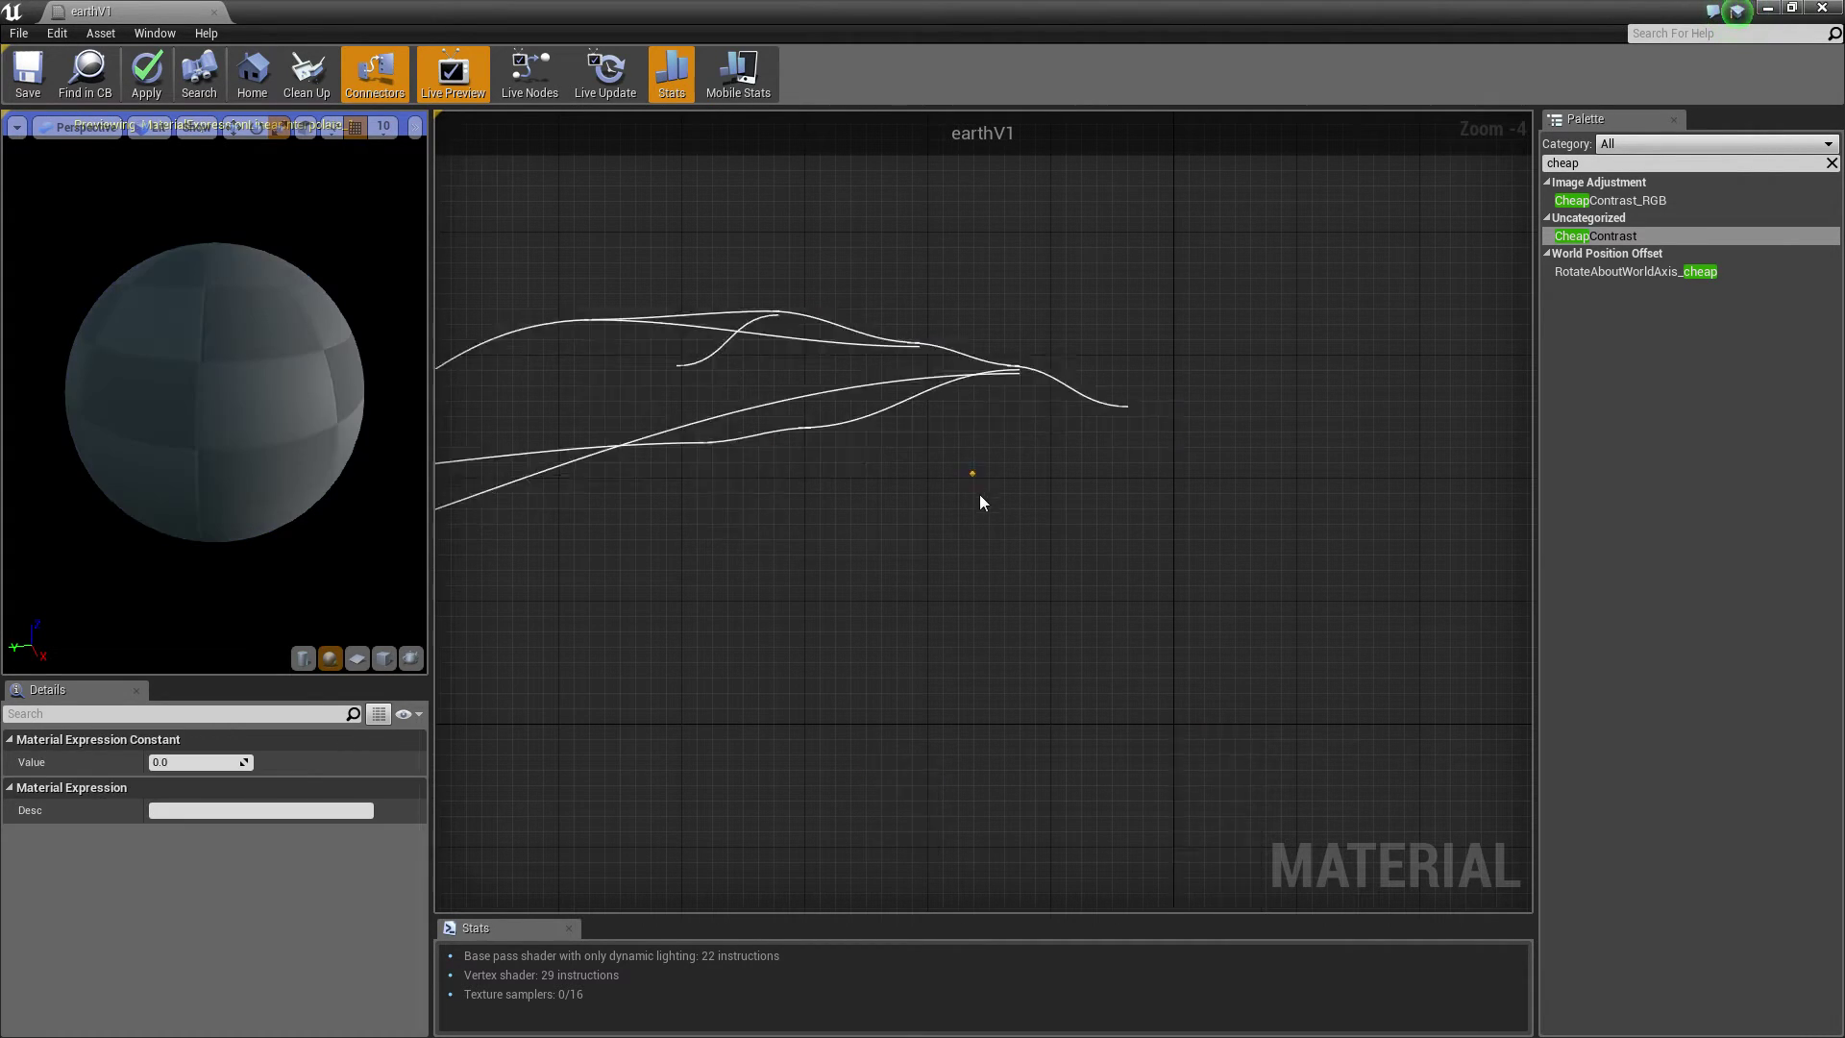
{"action": "left_click", "coordinate": [192, 762]}
{"action": "type", "text": "2"}
{"action": "key", "text": "Return"}
{"action": "left_click_drag", "start_coordinate": [989, 492], "coordinate": [1130, 439]}
Move the day and night colour nodes together slightly up and left, then clear the selection.
{"action": "scroll", "coordinate": [1128, 435], "scroll_direction": "down", "scroll_amount": 1}
{"action": "left_click_drag", "start_coordinate": [603, 268], "coordinate": [984, 438]}
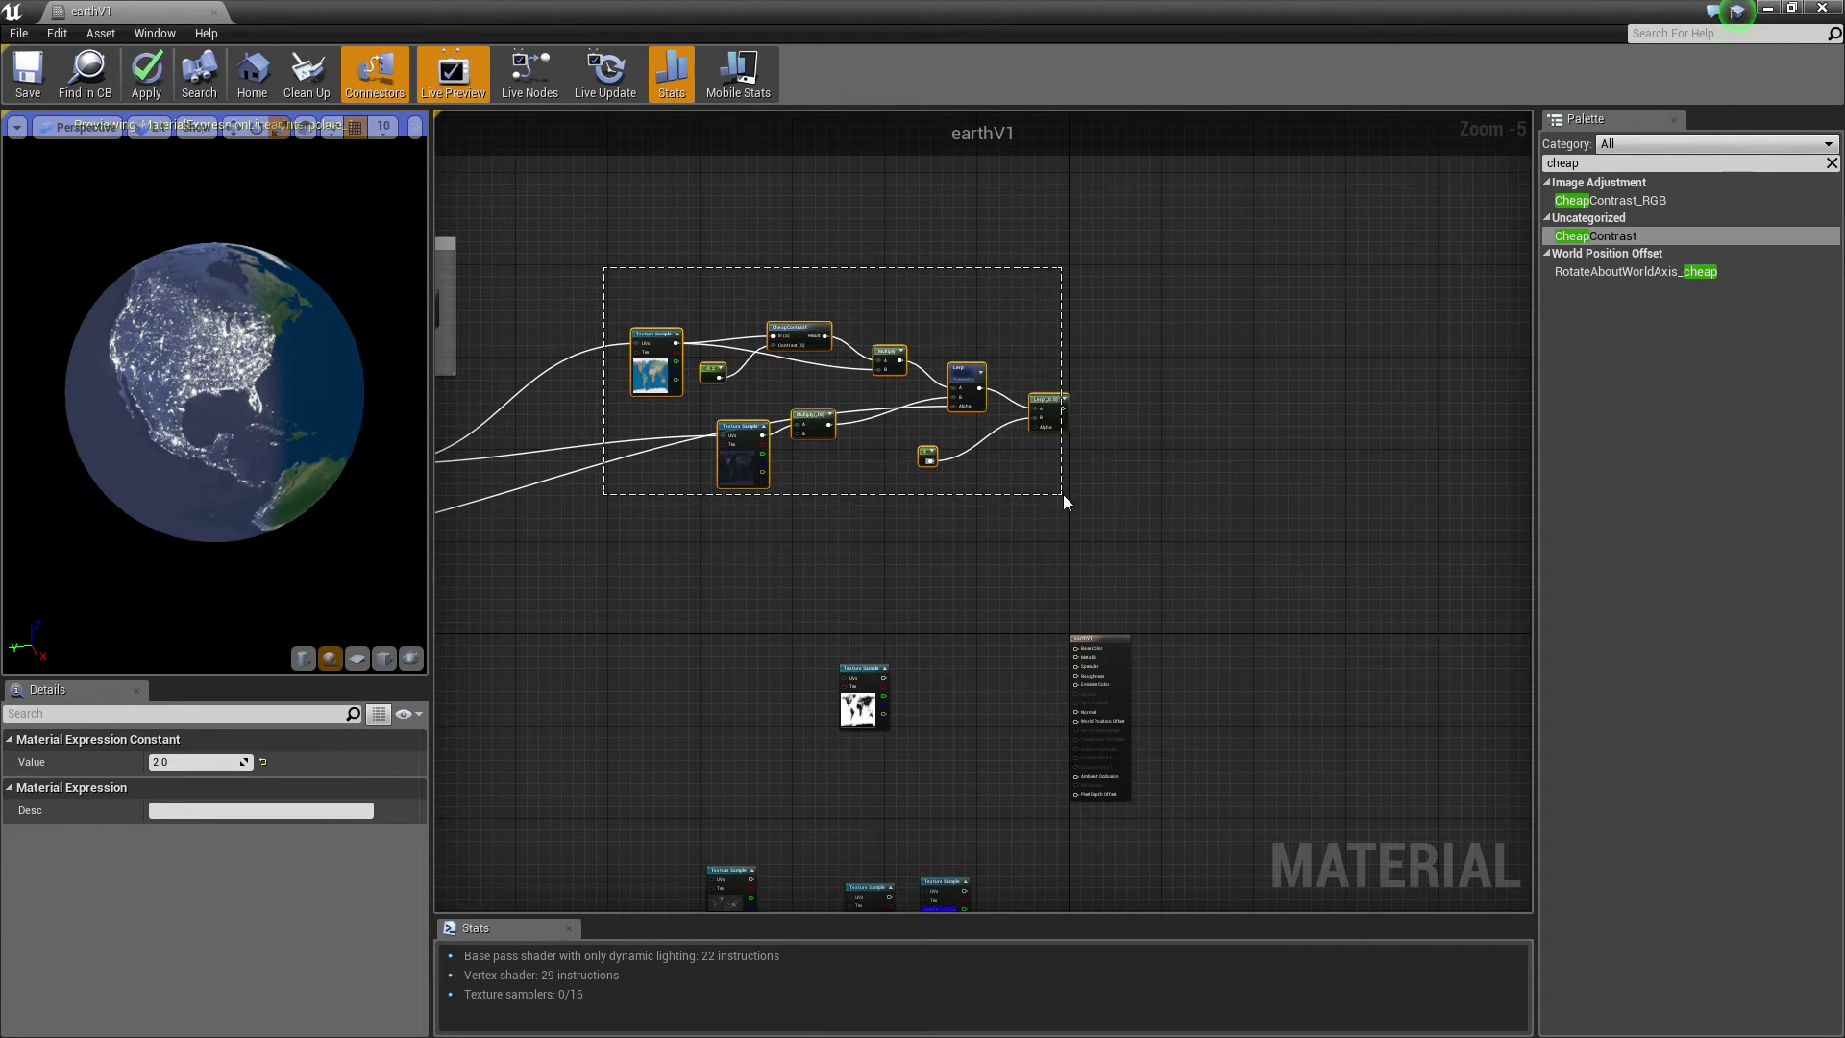
{"action": "left_click_drag", "start_coordinate": [1063, 496], "coordinate": [1069, 499]}
{"action": "left_click_drag", "start_coordinate": [1039, 398], "coordinate": [960, 379]}
{"action": "left_click", "coordinate": [937, 331]}
Connect the CloudAlpha Lerp output to the second Lerp's Alpha and preview that Lerp on the sphere.
{"action": "right_click_drag", "start_coordinate": [778, 337], "coordinate": [1141, 400]}
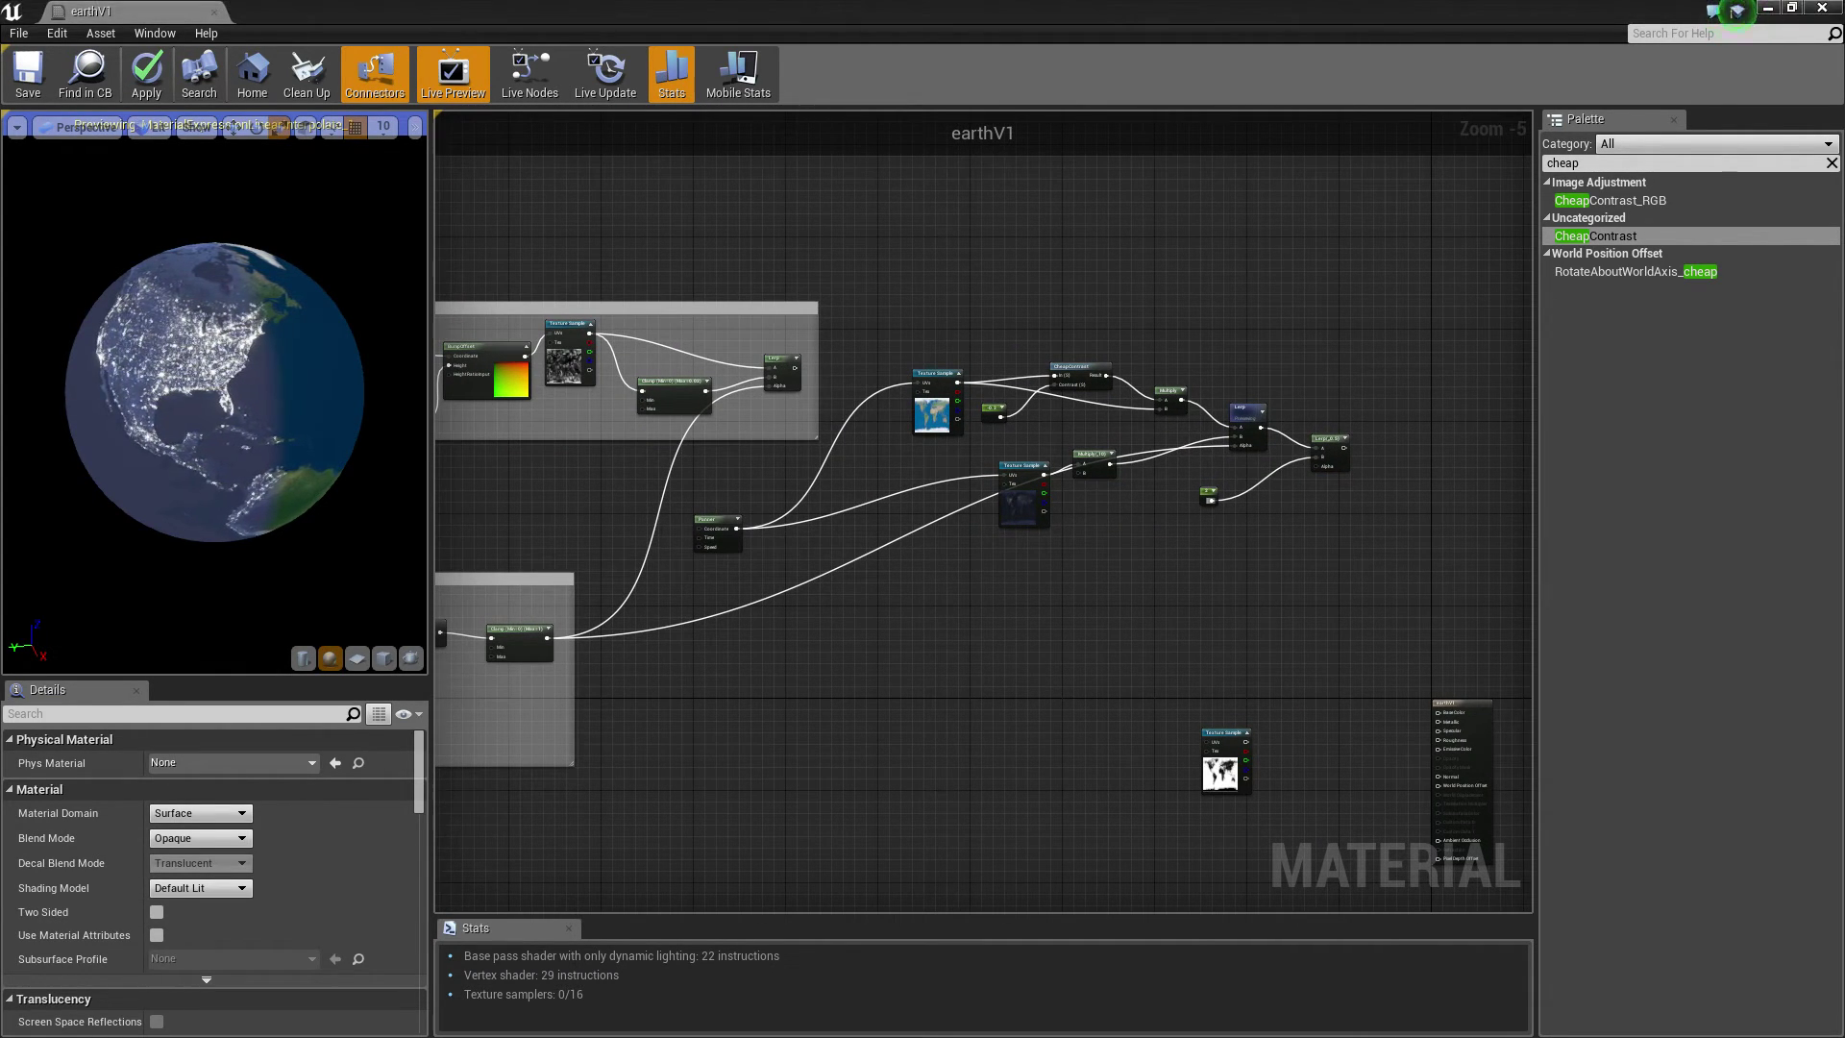
{"action": "left_click_drag", "start_coordinate": [795, 368], "coordinate": [1326, 471]}
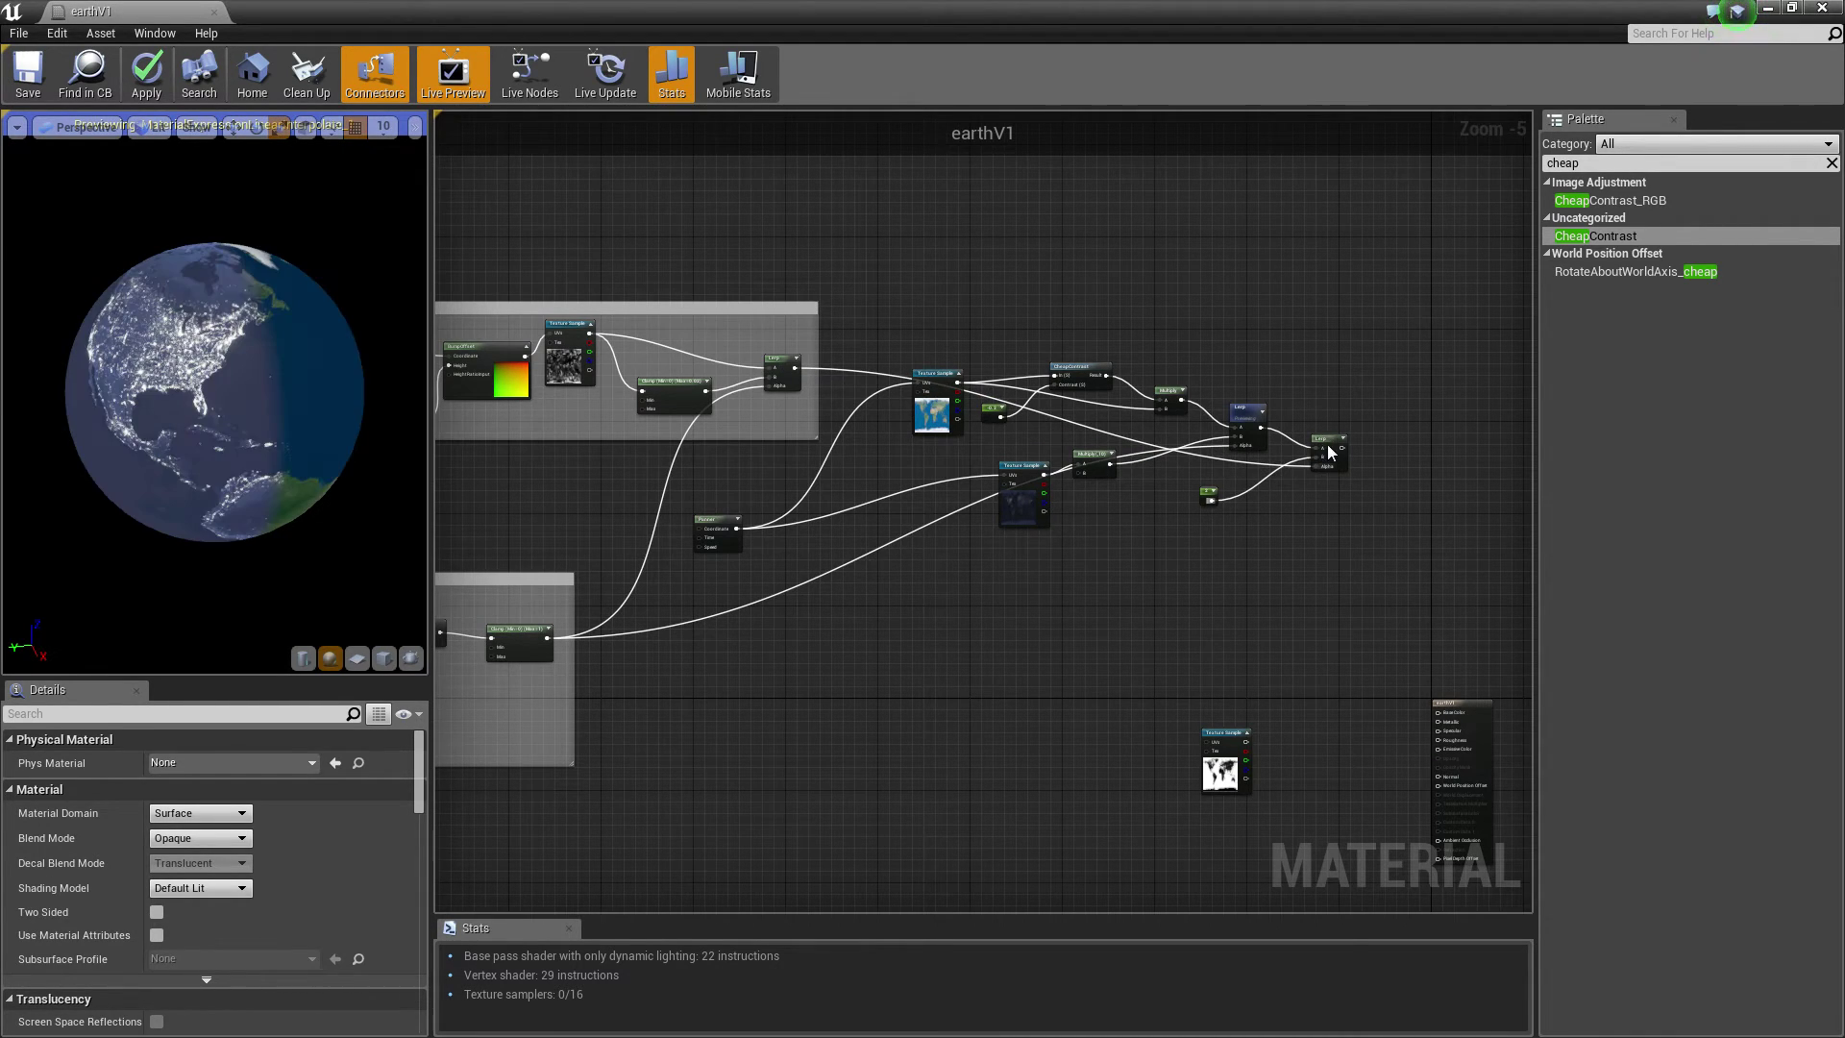
{"action": "right_click", "coordinate": [1324, 449]}
{"action": "left_click", "coordinate": [244, 413]}
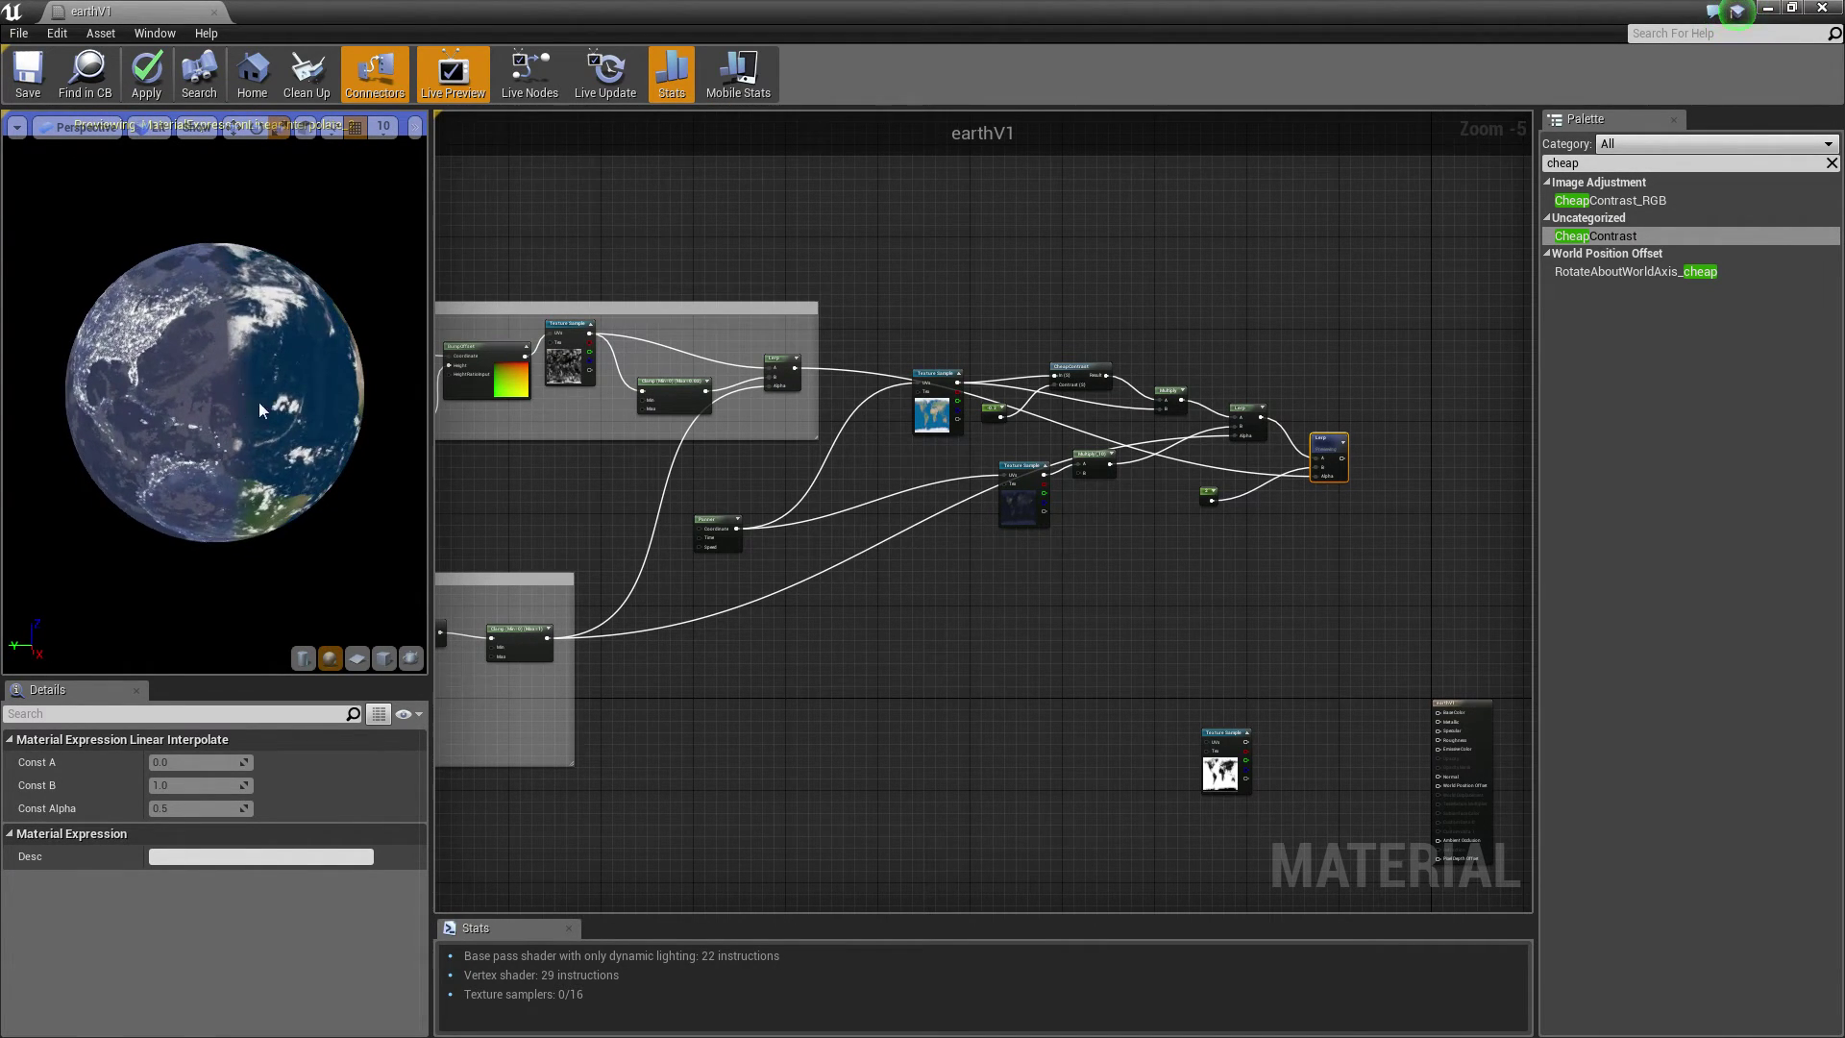
Add another Lerp node beside the previewed Lerp and move the connected colour nodes up, clear of it.
{"action": "scroll", "coordinate": [1162, 332], "scroll_direction": "up", "scroll_amount": 2}
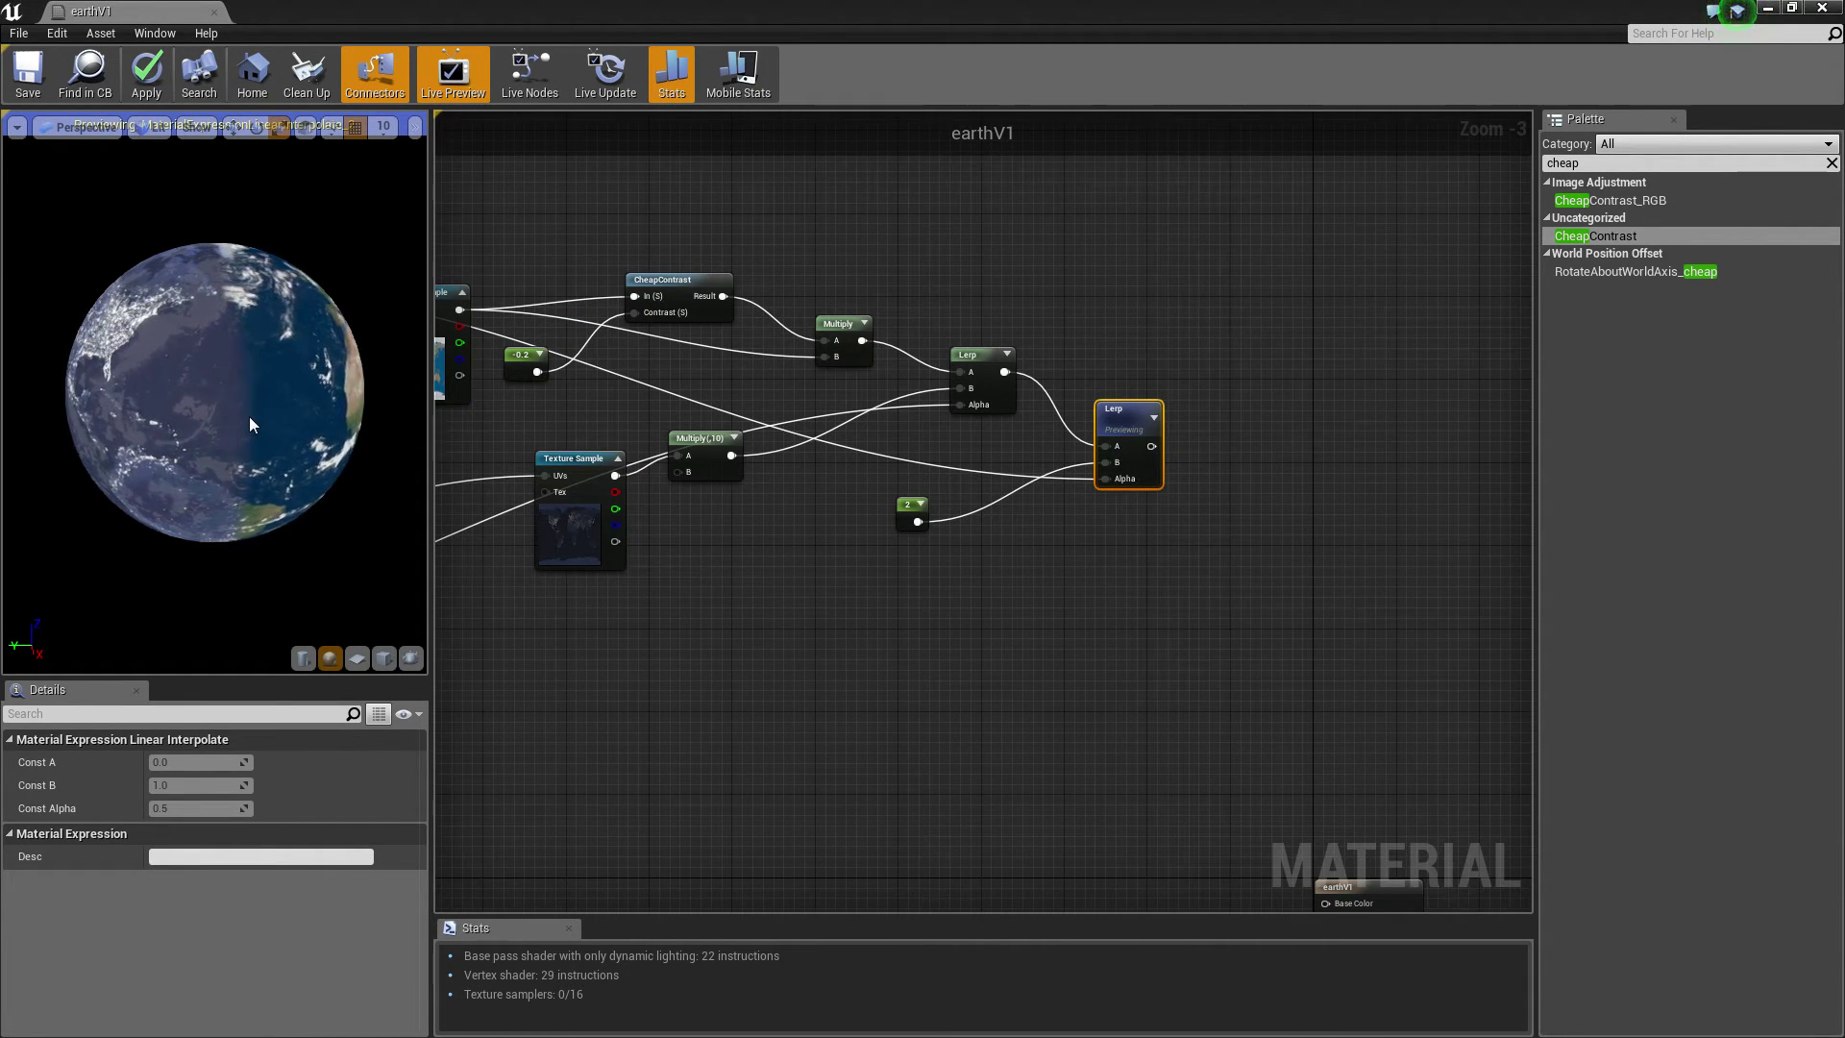
{"action": "right_click_drag", "start_coordinate": [1059, 514], "coordinate": [909, 481]}
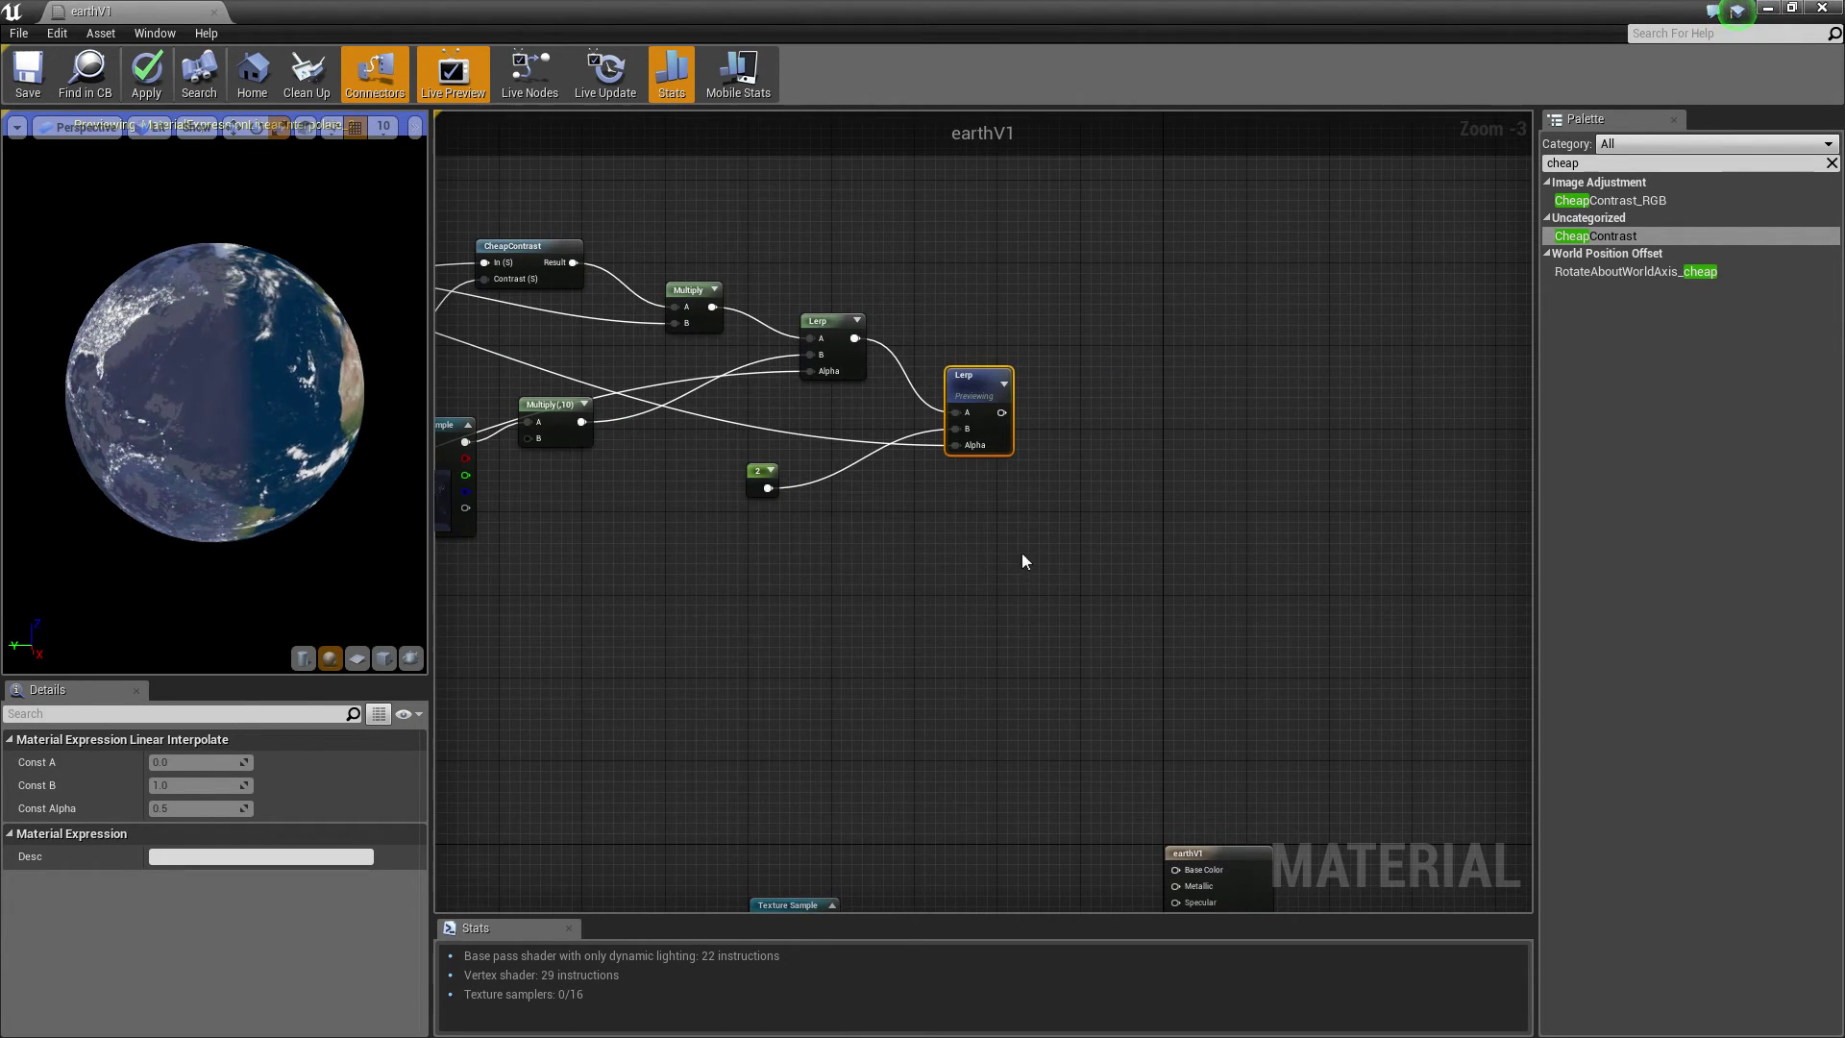
{"action": "left_click", "coordinate": [1050, 454]}
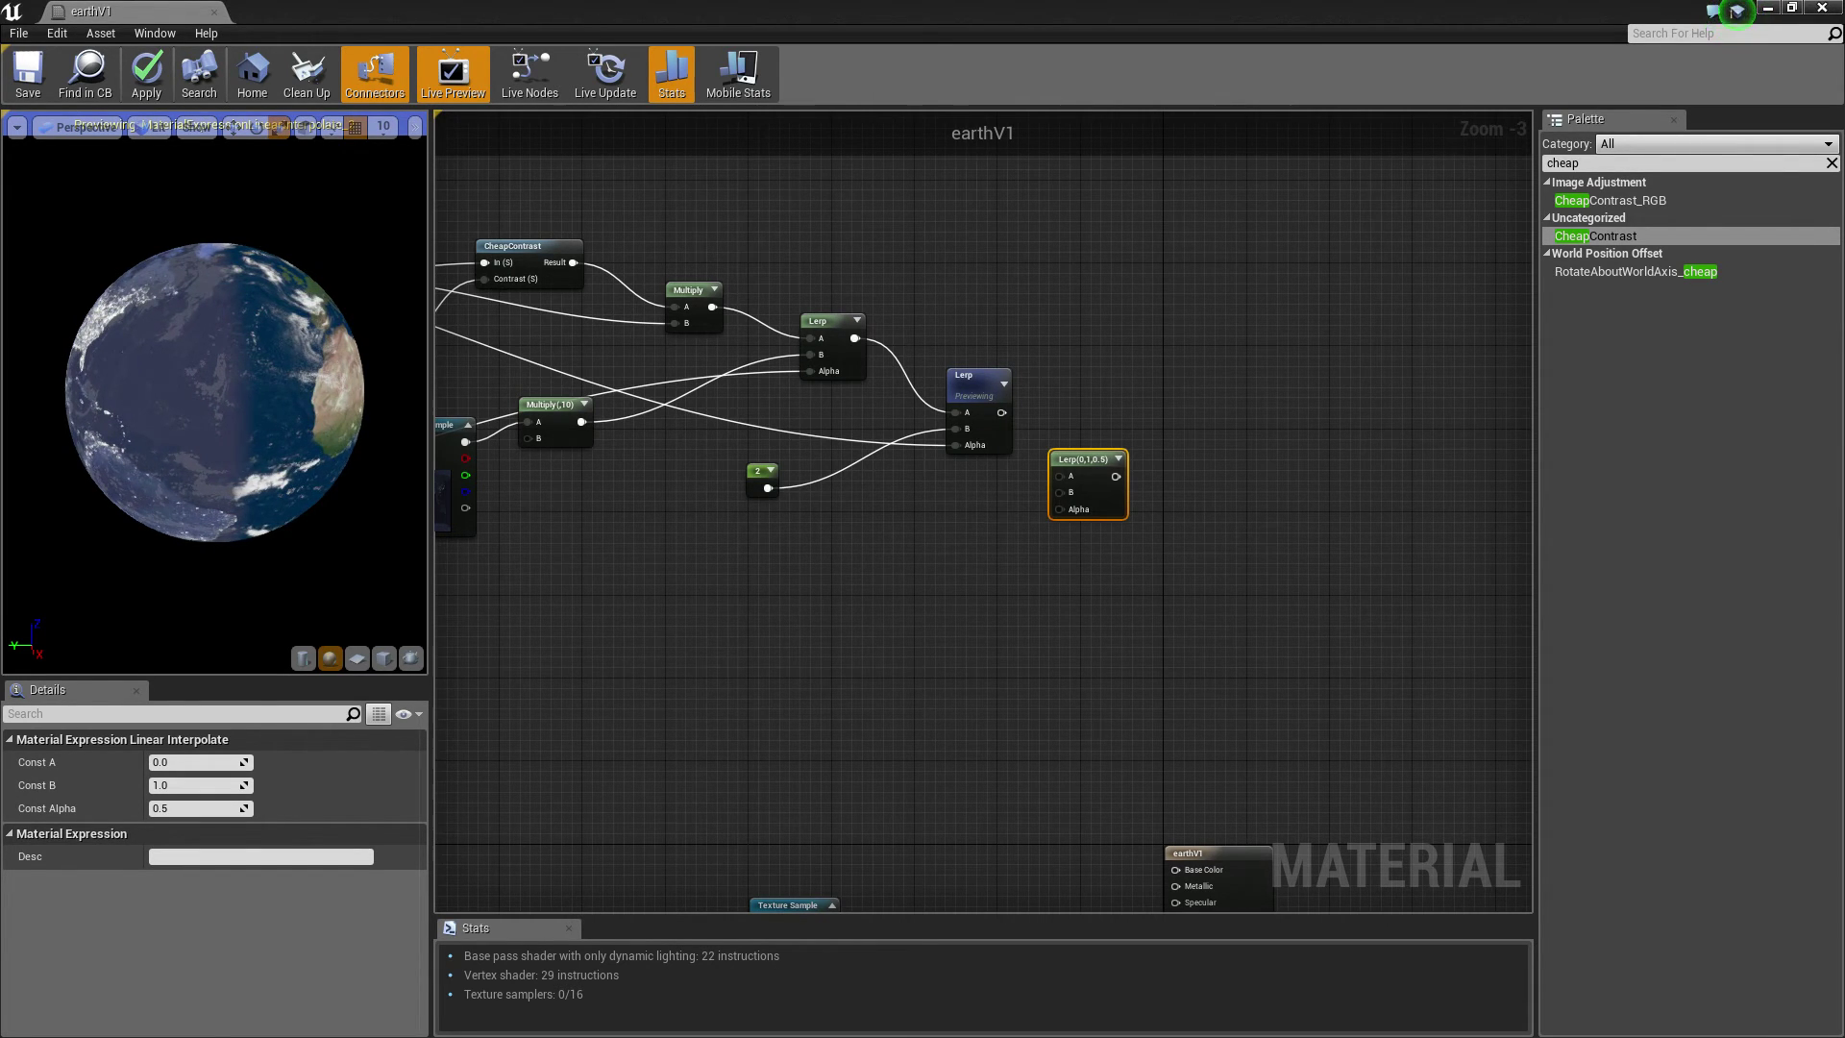
{"action": "scroll", "coordinate": [1163, 437], "scroll_direction": "down", "scroll_amount": 2}
{"action": "left_click_drag", "start_coordinate": [639, 281], "coordinate": [1063, 515]}
{"action": "left_click_drag", "start_coordinate": [1064, 394], "coordinate": [1105, 314]}
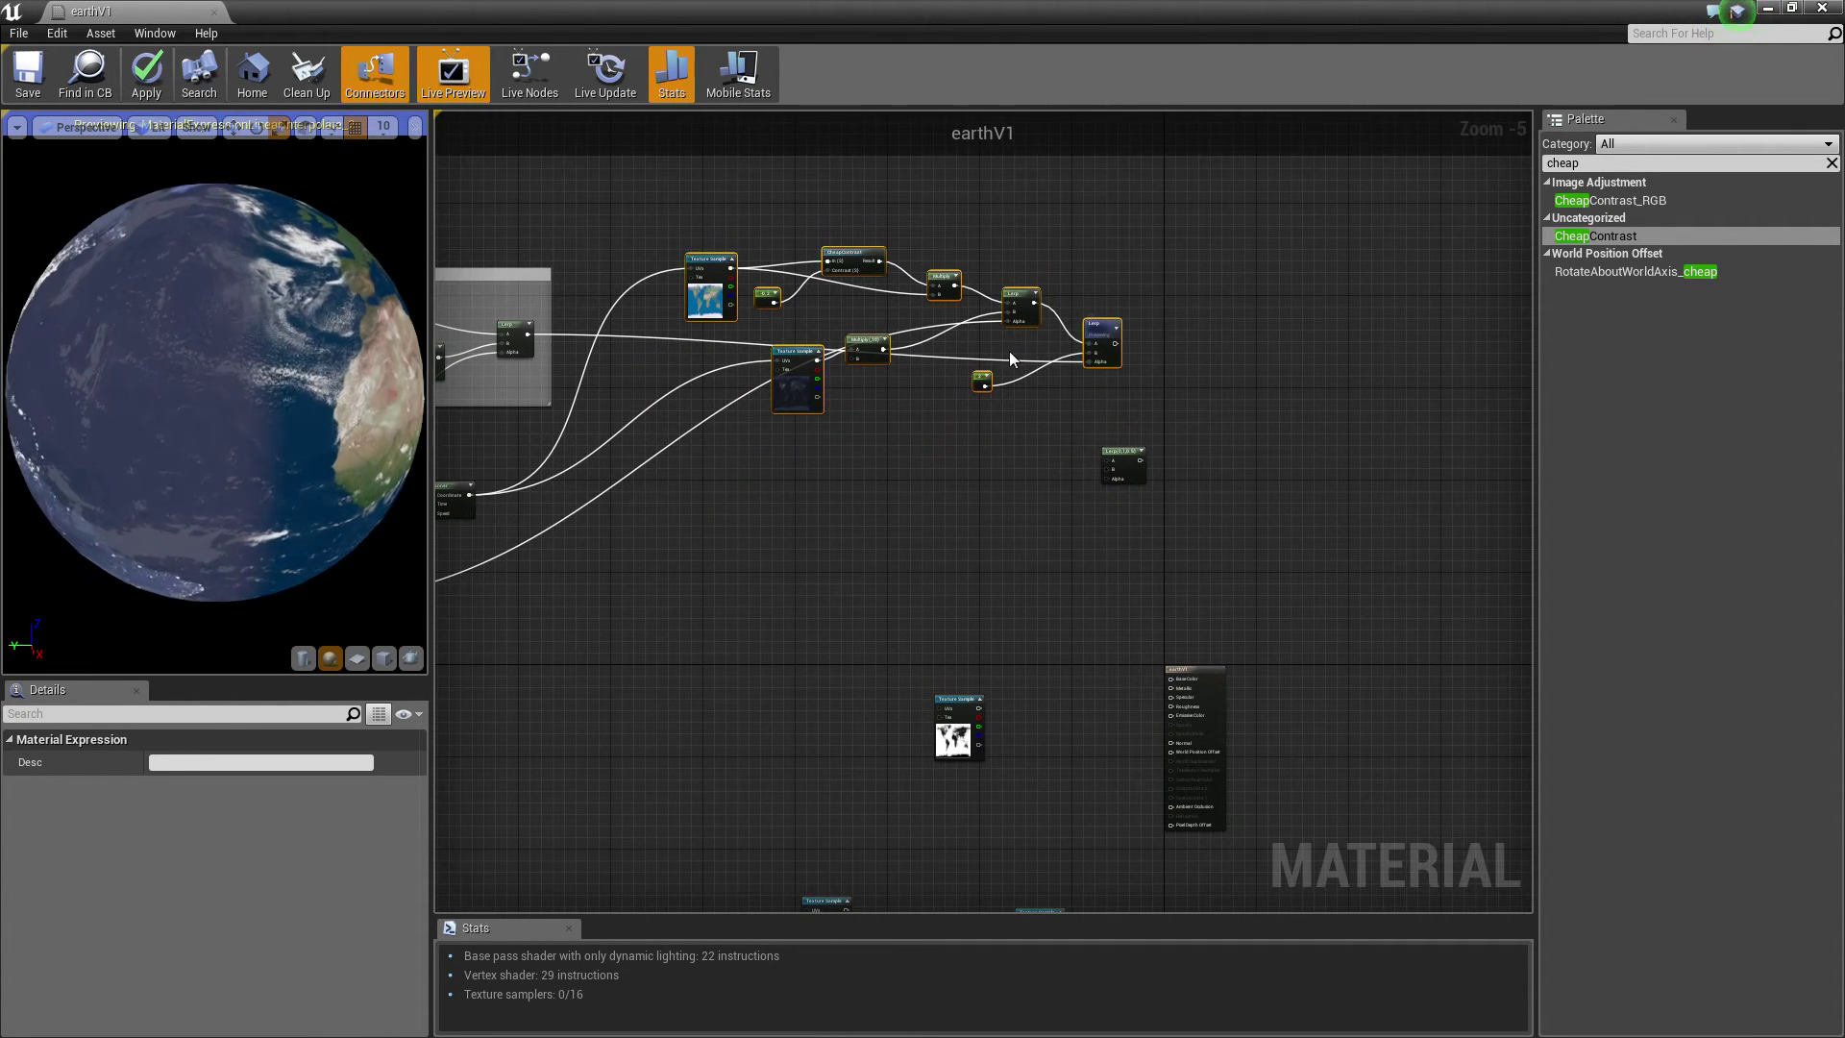
Move the CloudAlpha comment group and the day/night Panner left, away from the colour nodes.
{"action": "scroll", "coordinate": [705, 327], "scroll_direction": "down", "scroll_amount": 1}
{"action": "right_click_drag", "start_coordinate": [704, 326], "coordinate": [1119, 355]}
{"action": "left_click_drag", "start_coordinate": [939, 333], "coordinate": [797, 303]}
{"action": "left_click", "coordinate": [948, 469]}
{"action": "left_click_drag", "start_coordinate": [949, 469], "coordinate": [768, 436]}
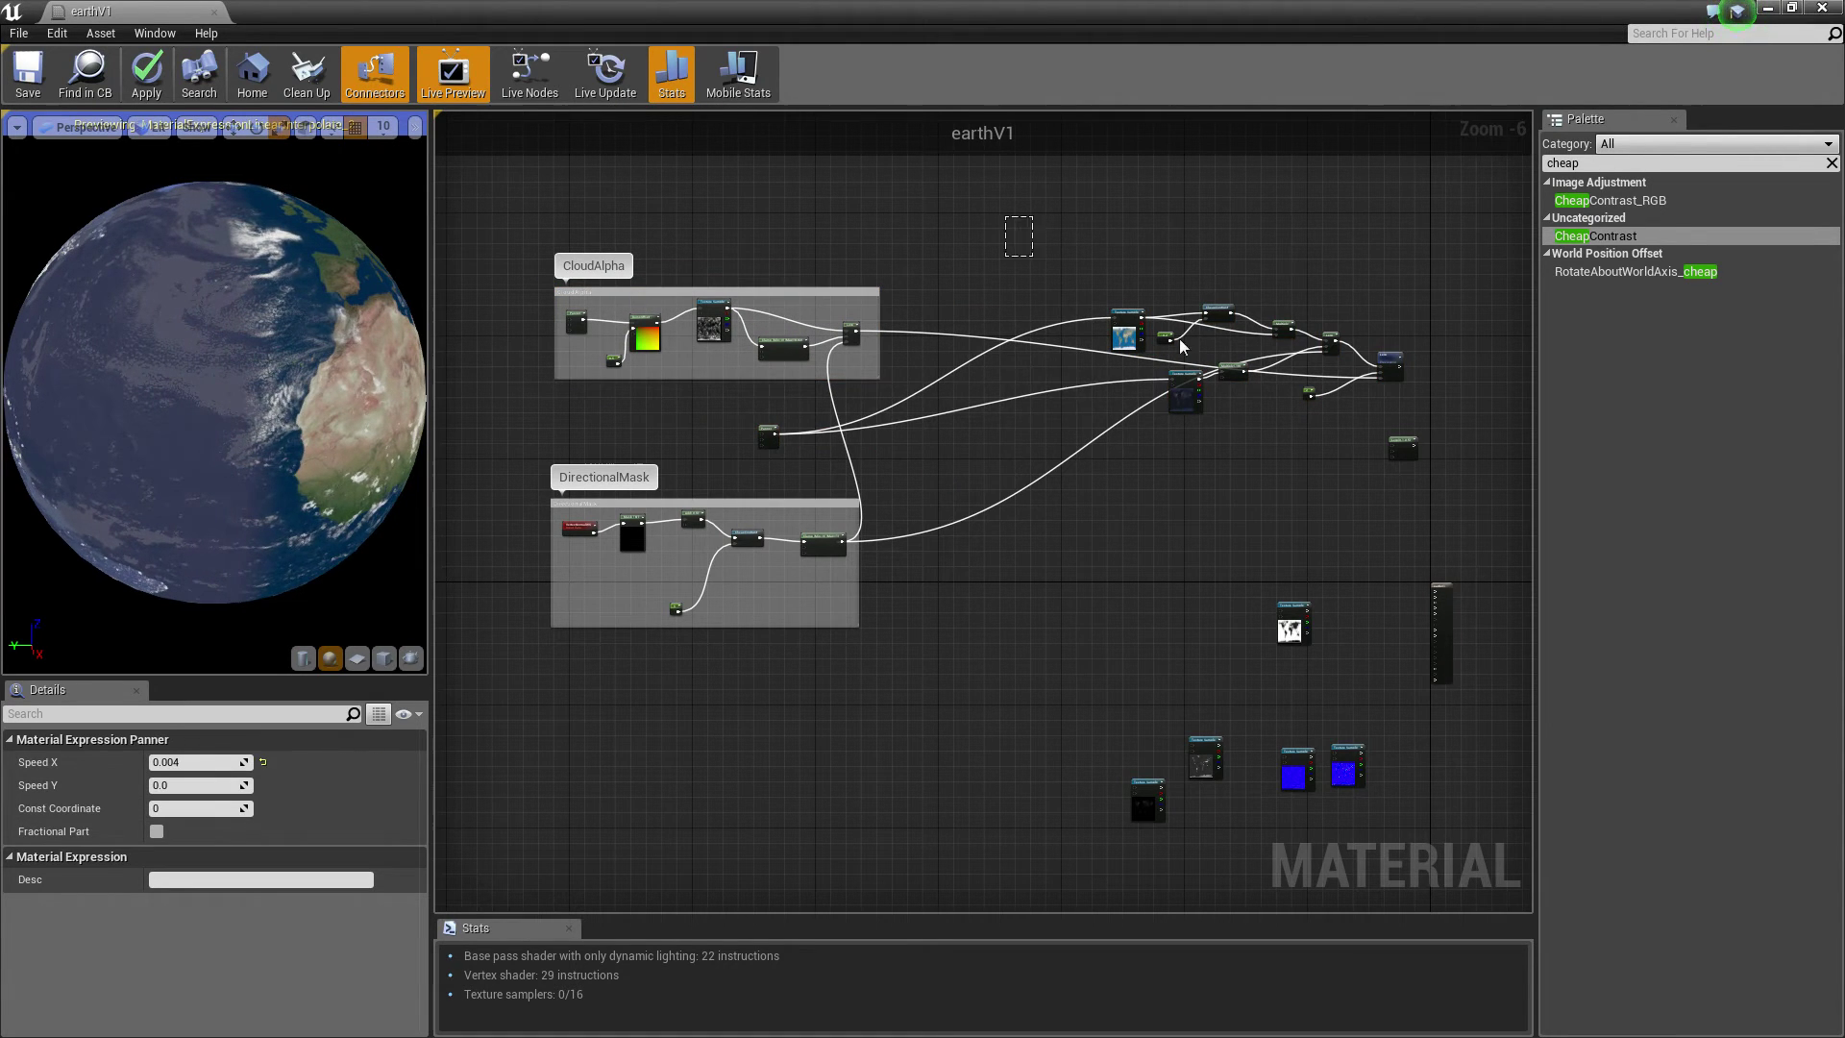
Group the day and night colour nodes in a comment box named "Colour".
{"action": "left_click_drag", "start_coordinate": [1099, 307], "coordinate": [1400, 412]}
{"action": "left_click_drag", "start_coordinate": [1234, 417], "coordinate": [1115, 435]}
{"action": "key", "text": "c"}
{"action": "left_click_drag", "start_coordinate": [260, 762], "coordinate": [38, 767]}
{"action": "type", "text": "Color"}
{"action": "key", "text": "Return"}
{"action": "key", "text": "BackSpace"}
{"action": "type", "text": "ur"}
{"action": "key", "text": "Return"}
Move the unconnected Lerp node up and left, into the colour comment box beside the previewed Lerp.
{"action": "right_click_drag", "start_coordinate": [1333, 300], "coordinate": [1161, 276]}
{"action": "scroll", "coordinate": [1220, 441], "scroll_direction": "up", "scroll_amount": 2}
{"action": "left_click", "coordinate": [1112, 380]}
{"action": "left_click_drag", "start_coordinate": [1146, 372], "coordinate": [1105, 319]}
{"action": "left_click", "coordinate": [728, 402]}
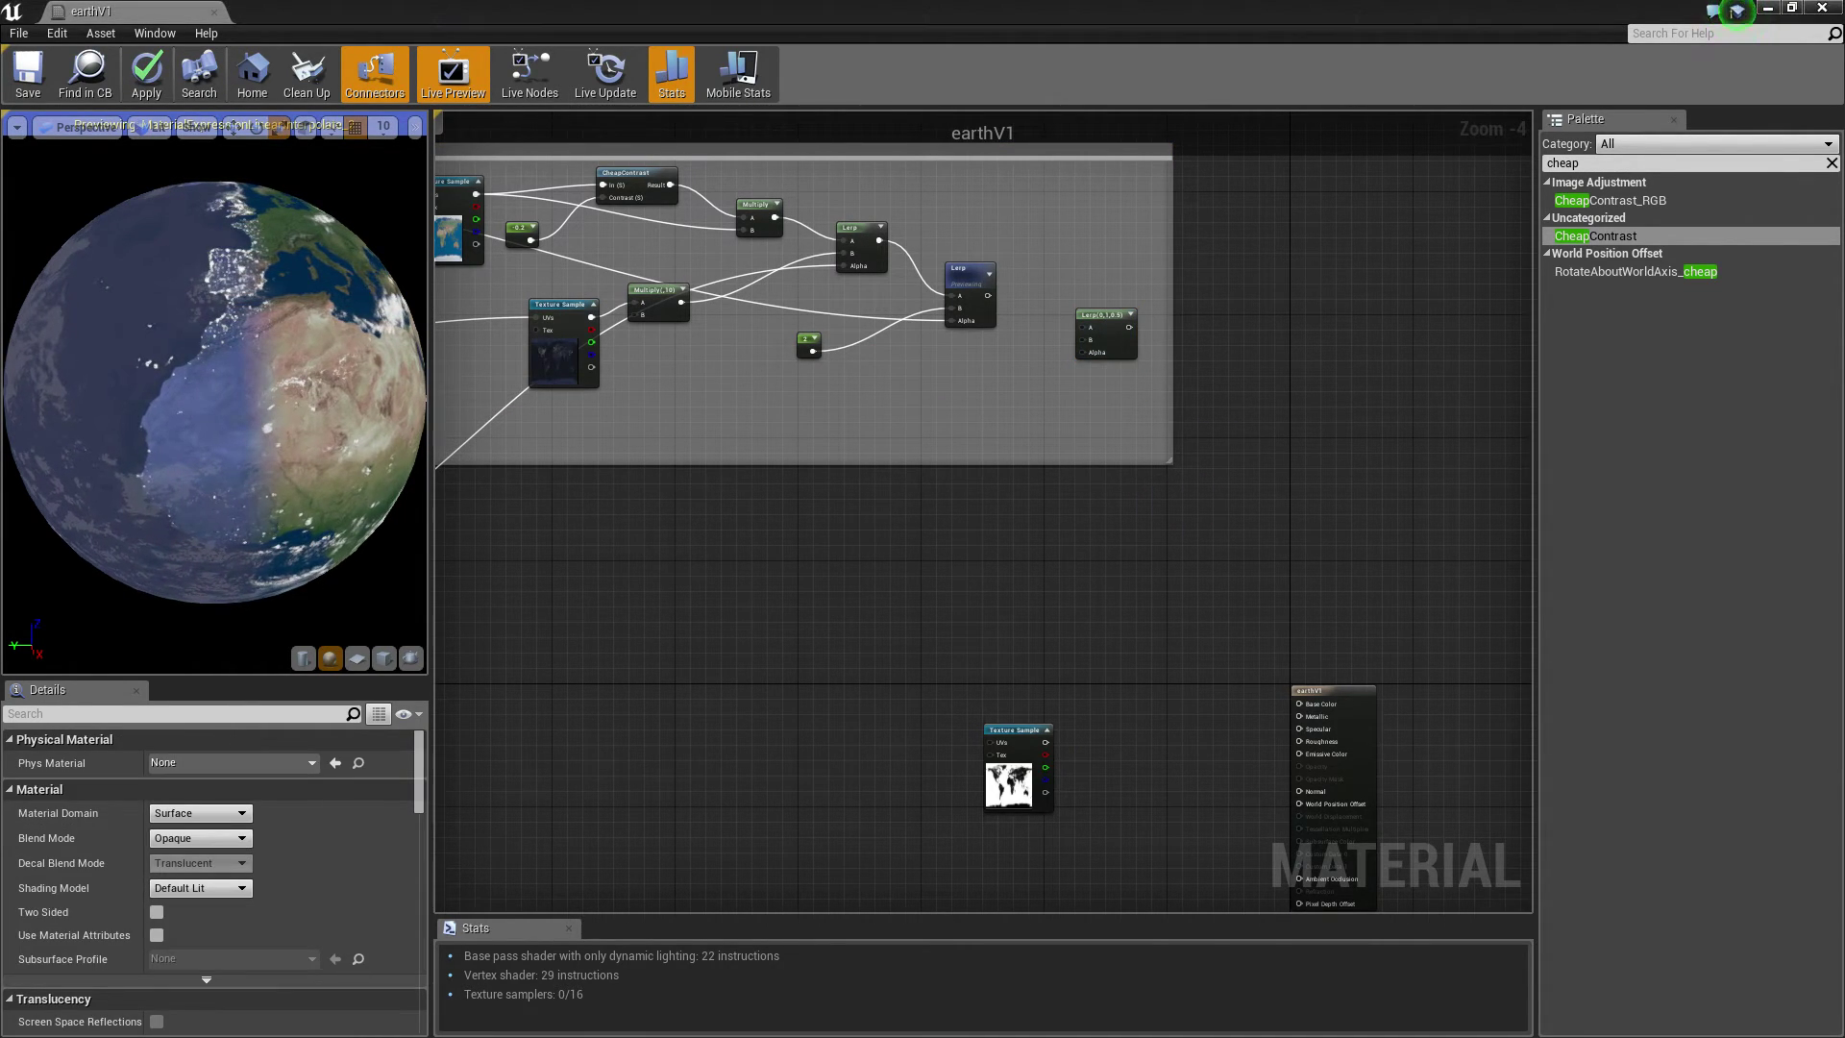
Find the Fresnel node with the search "fres" and place it in the graph below the DirectionalMask group.
{"action": "right_click_drag", "start_coordinate": [550, 540], "coordinate": [957, 430]}
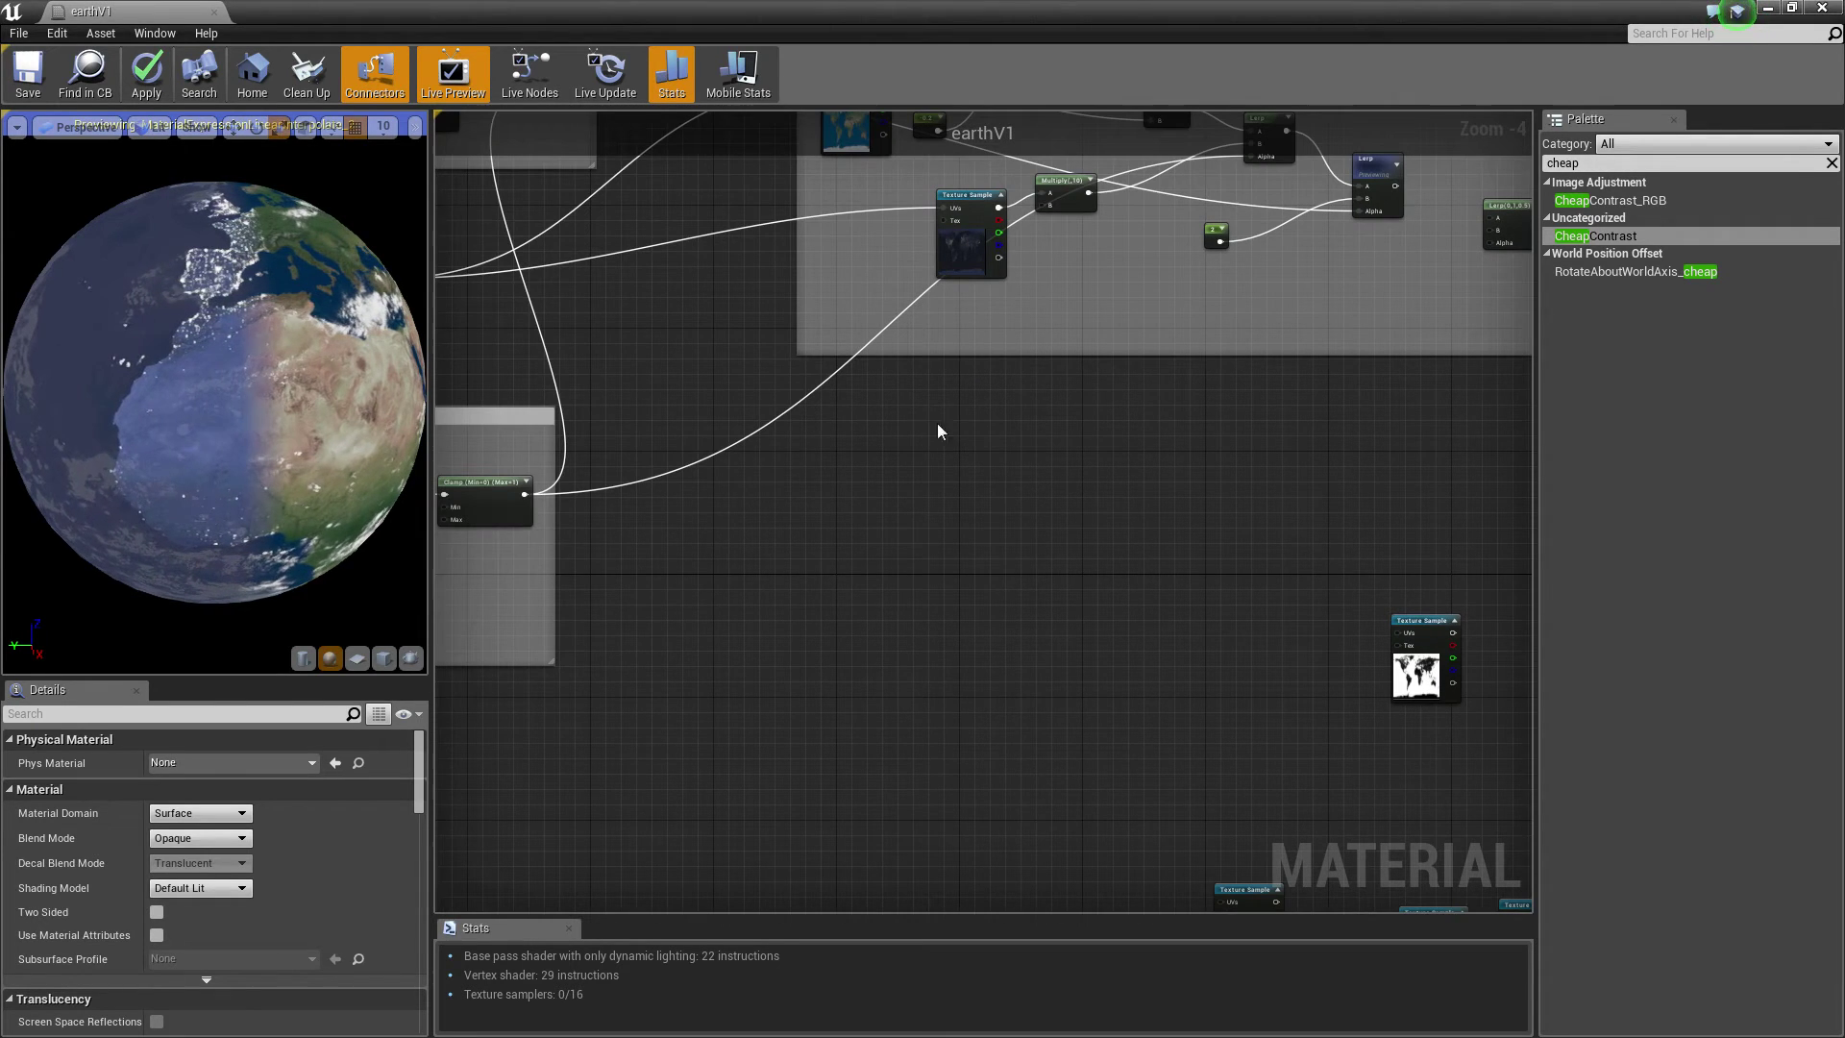
{"action": "right_click_drag", "start_coordinate": [699, 496], "coordinate": [911, 414]}
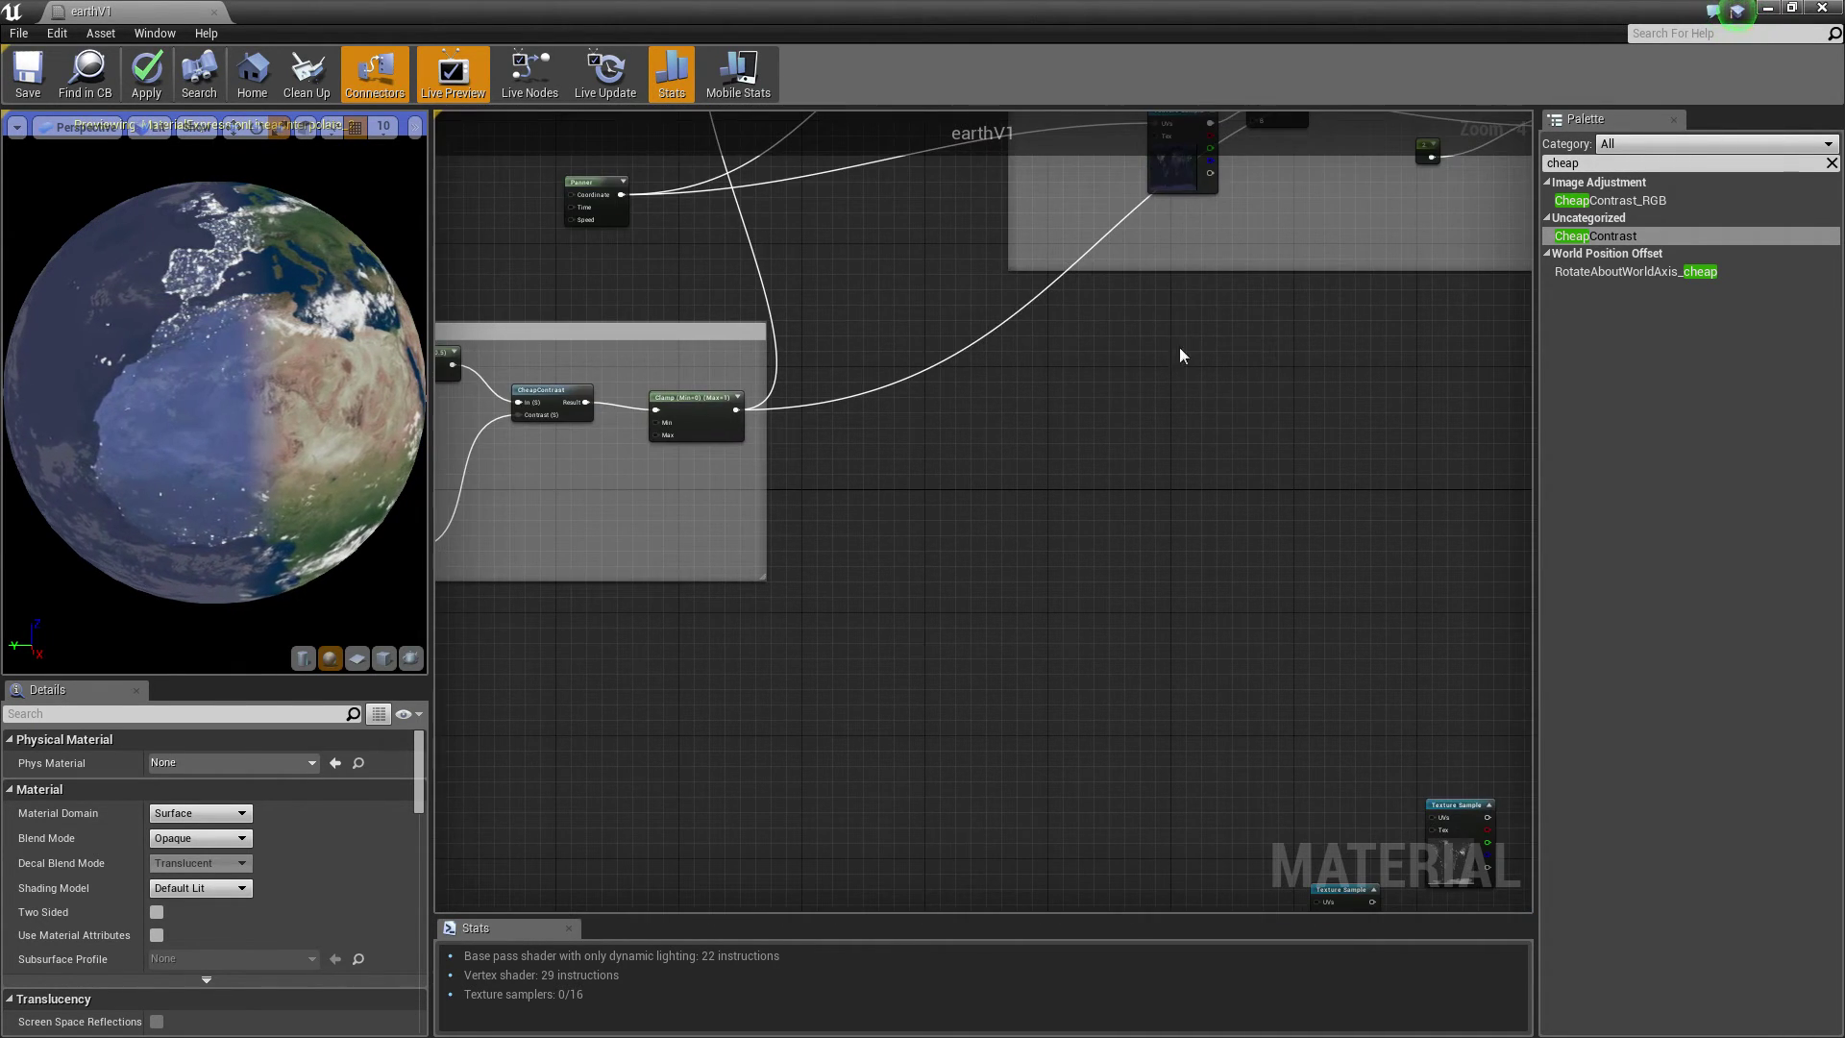
{"action": "right_click_drag", "start_coordinate": [1277, 342], "coordinate": [1527, 252]}
{"action": "left_click", "coordinate": [1548, 162]}
{"action": "type", "text": "f"}
{"action": "key", "text": "BackSpace"}
{"action": "key", "text": "BackSpace"}
{"action": "key", "text": "BackSpace"}
{"action": "key", "text": "BackSpace"}
{"action": "key", "text": "BackSpace"}
{"action": "type", "text": "res"}
{"action": "left_click_drag", "start_coordinate": [1576, 236], "coordinate": [1134, 588]}
Preview the Fresnel node and examine its effect on the cylinder and sphere preview shapes.
{"action": "right_click", "coordinate": [1133, 588]}
{"action": "left_click", "coordinate": [1167, 586]}
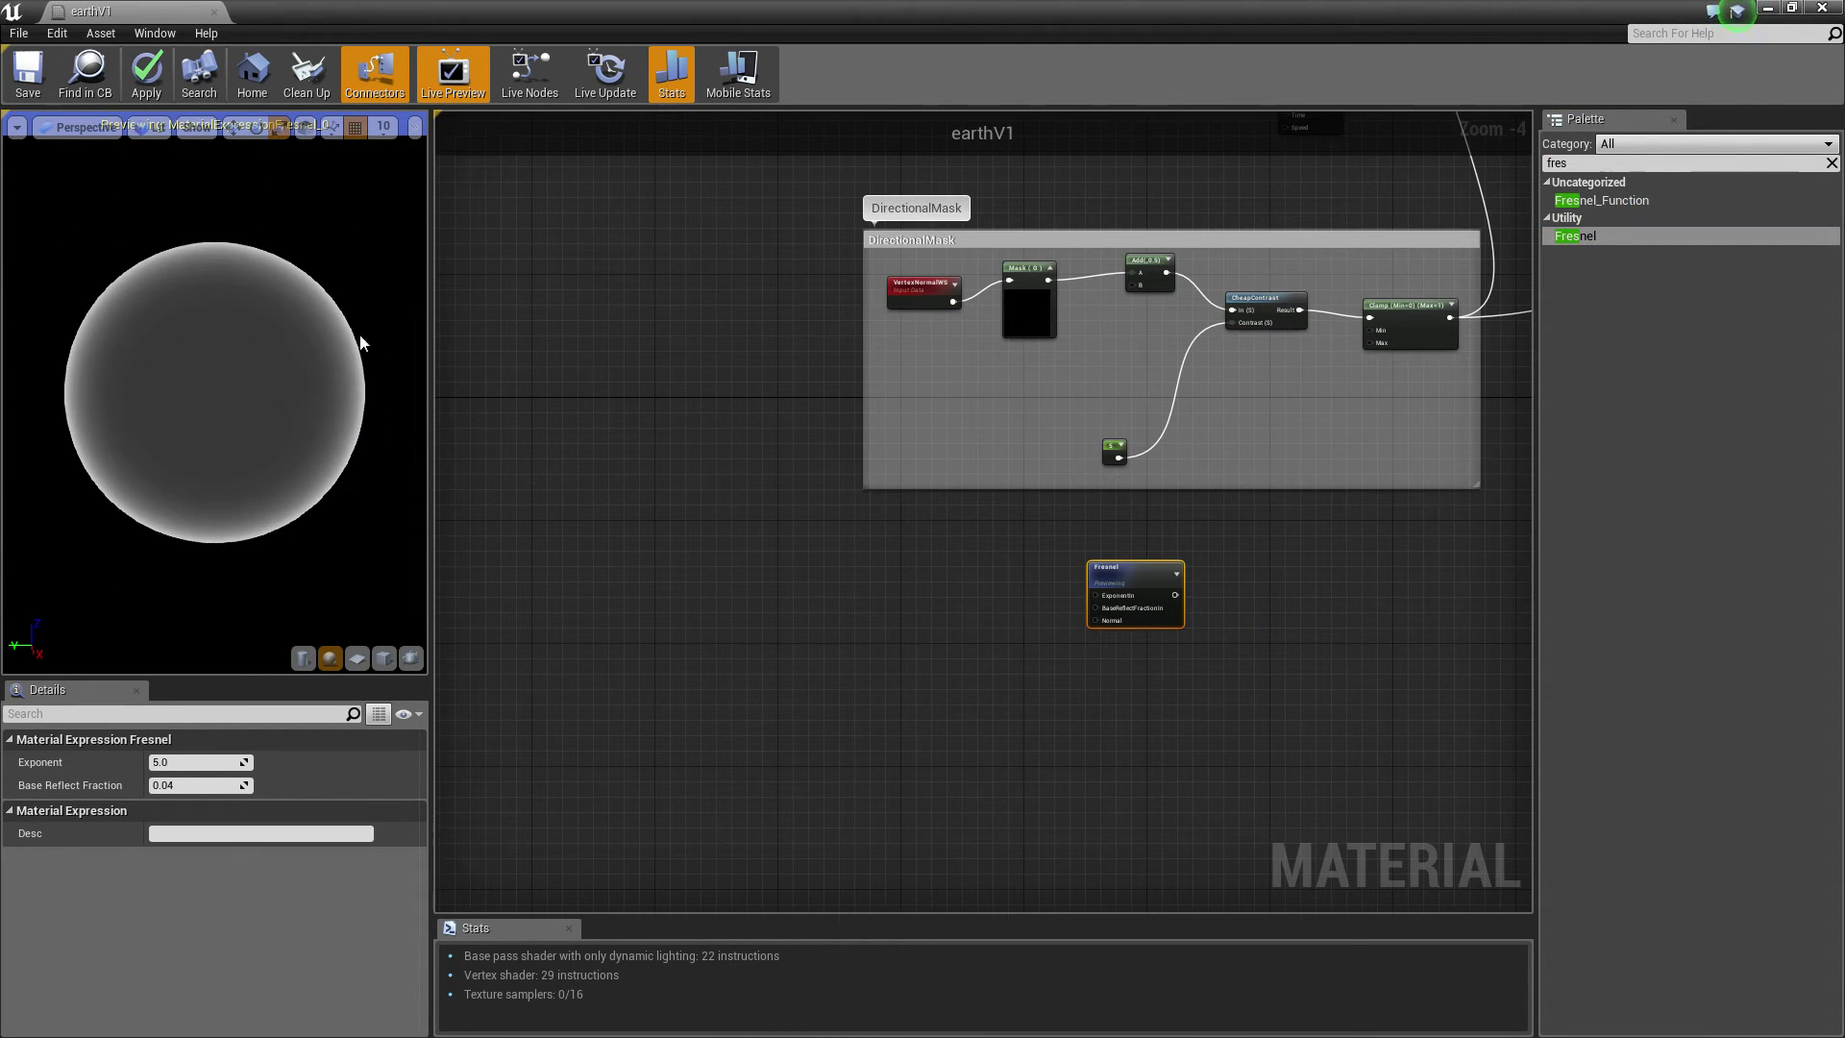
{"action": "left_click", "coordinate": [304, 658]}
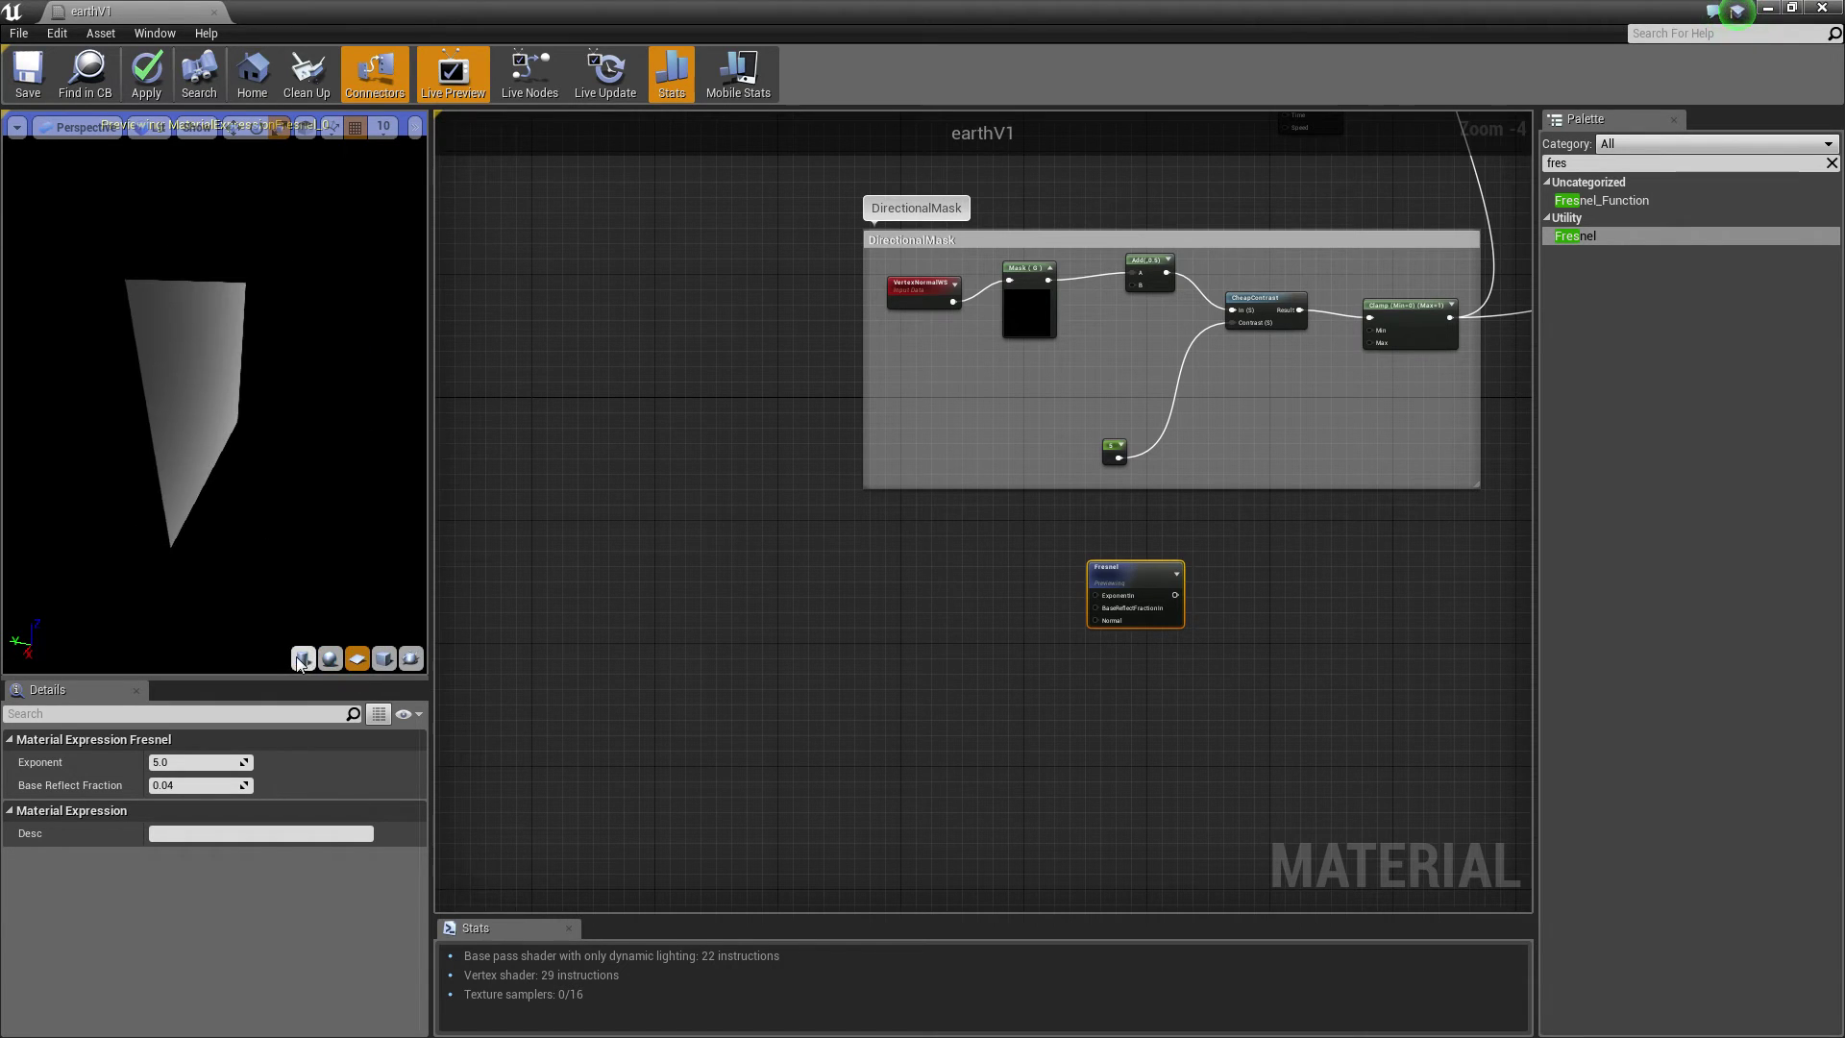
{"action": "left_click_drag", "start_coordinate": [102, 327], "coordinate": [102, 289]}
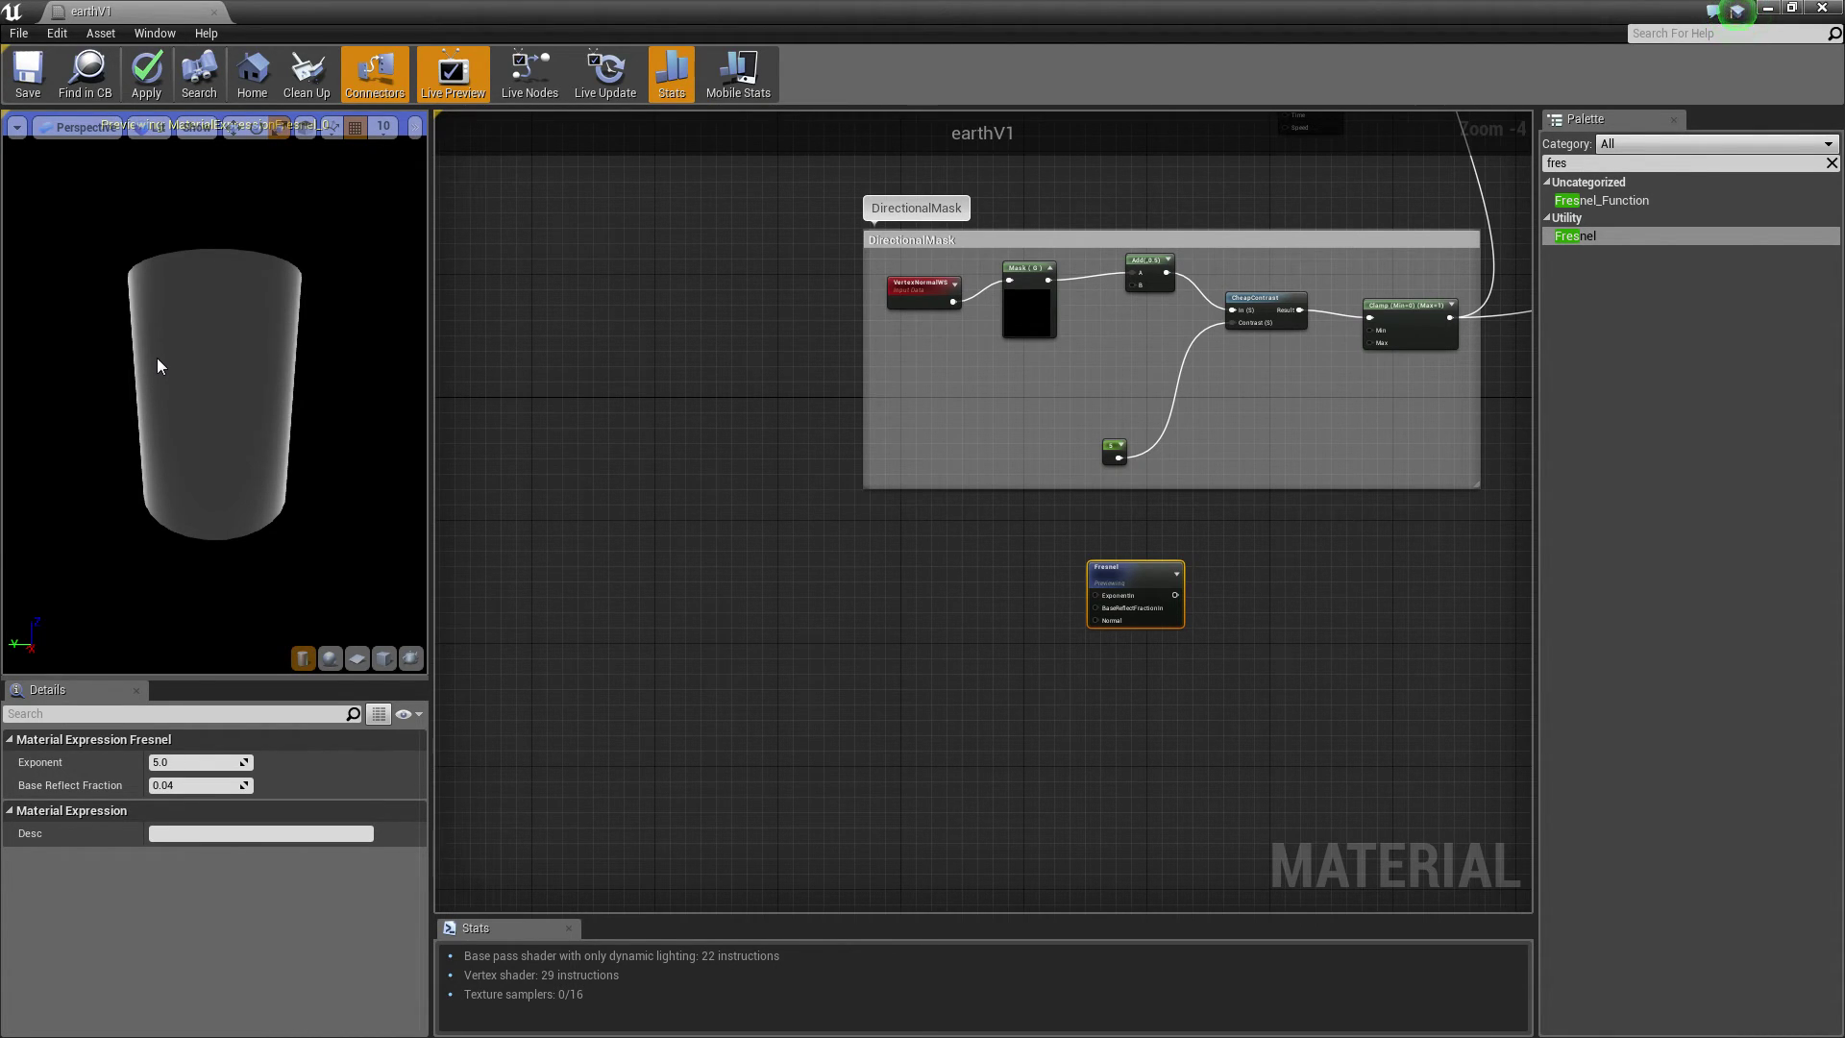
{"action": "left_click", "coordinate": [330, 658]}
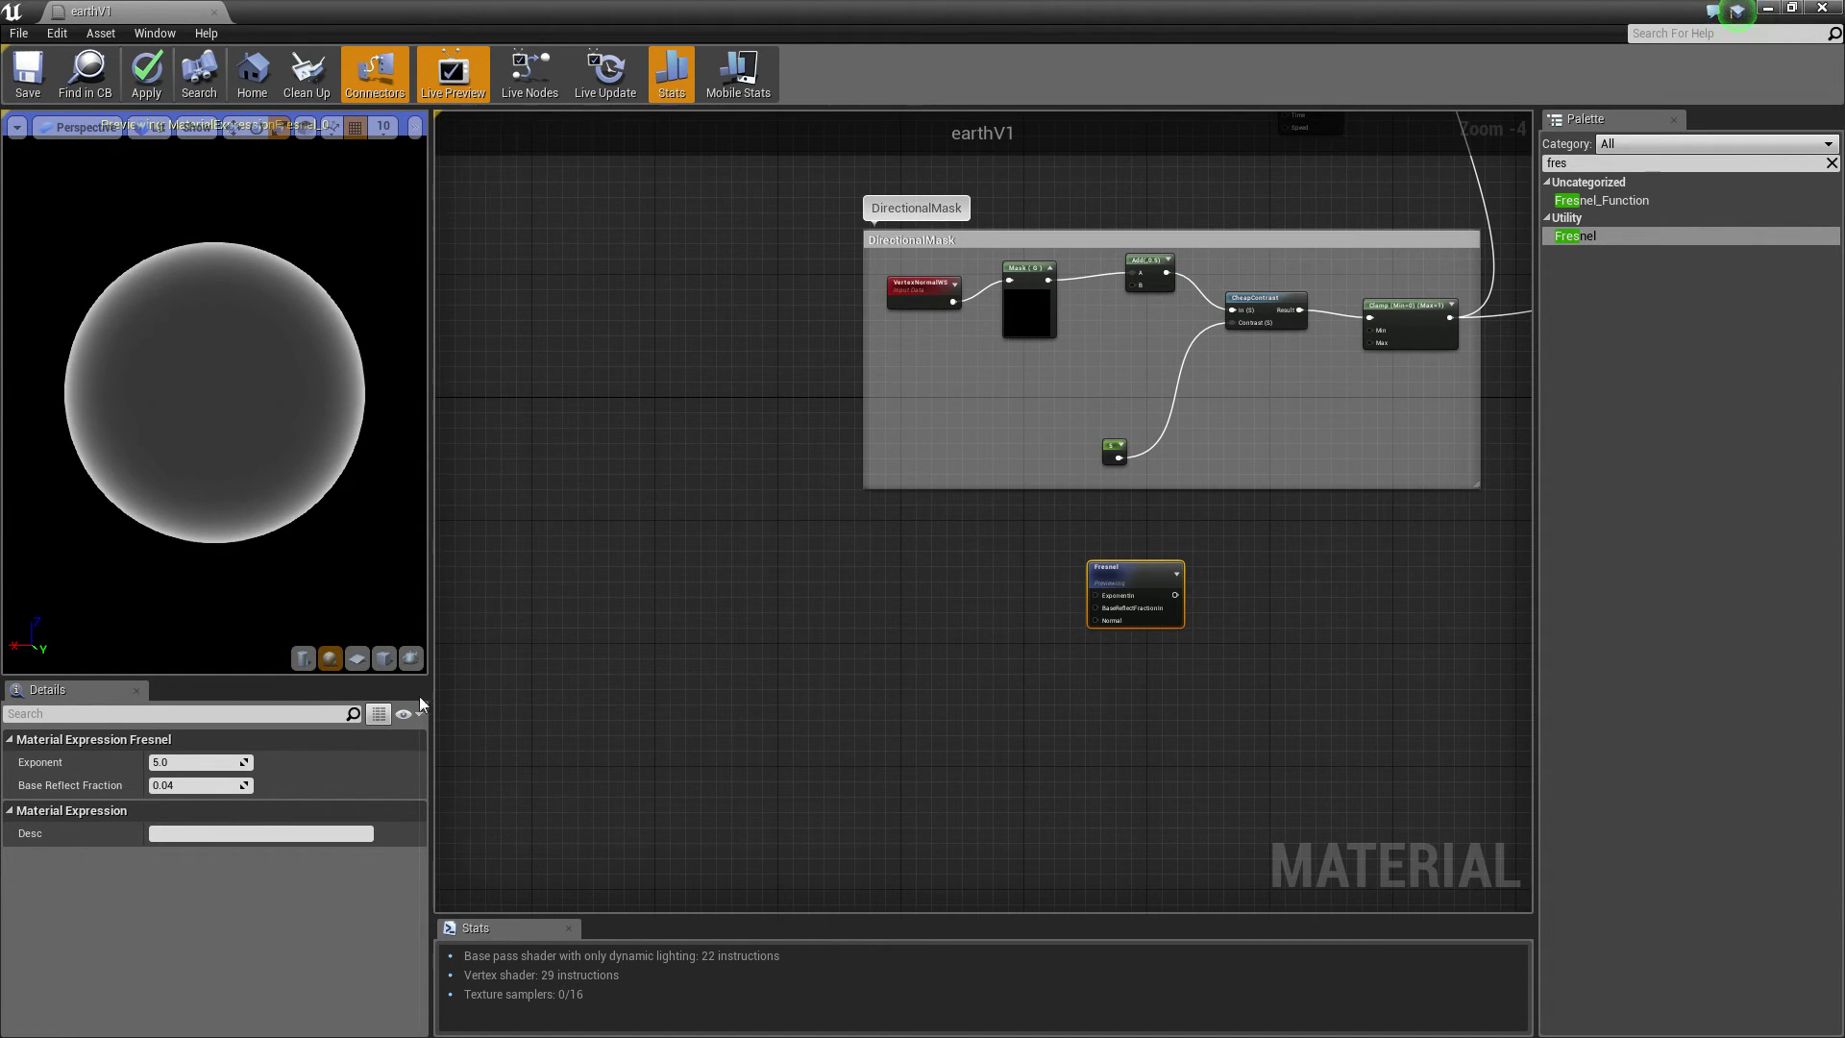
Examine the Fresnel effect on the cube preview shape and return the preview to the sphere.
{"action": "left_click", "coordinate": [383, 659]}
{"action": "mouse_move", "coordinate": [234, 536]}
{"action": "left_mouse_down"}
{"action": "mouse_move", "coordinate": [231, 605]}
{"action": "mouse_move", "coordinate": [235, 535]}
{"action": "left_mouse_up"}
{"action": "left_click_drag", "start_coordinate": [193, 285], "coordinate": [234, 299]}
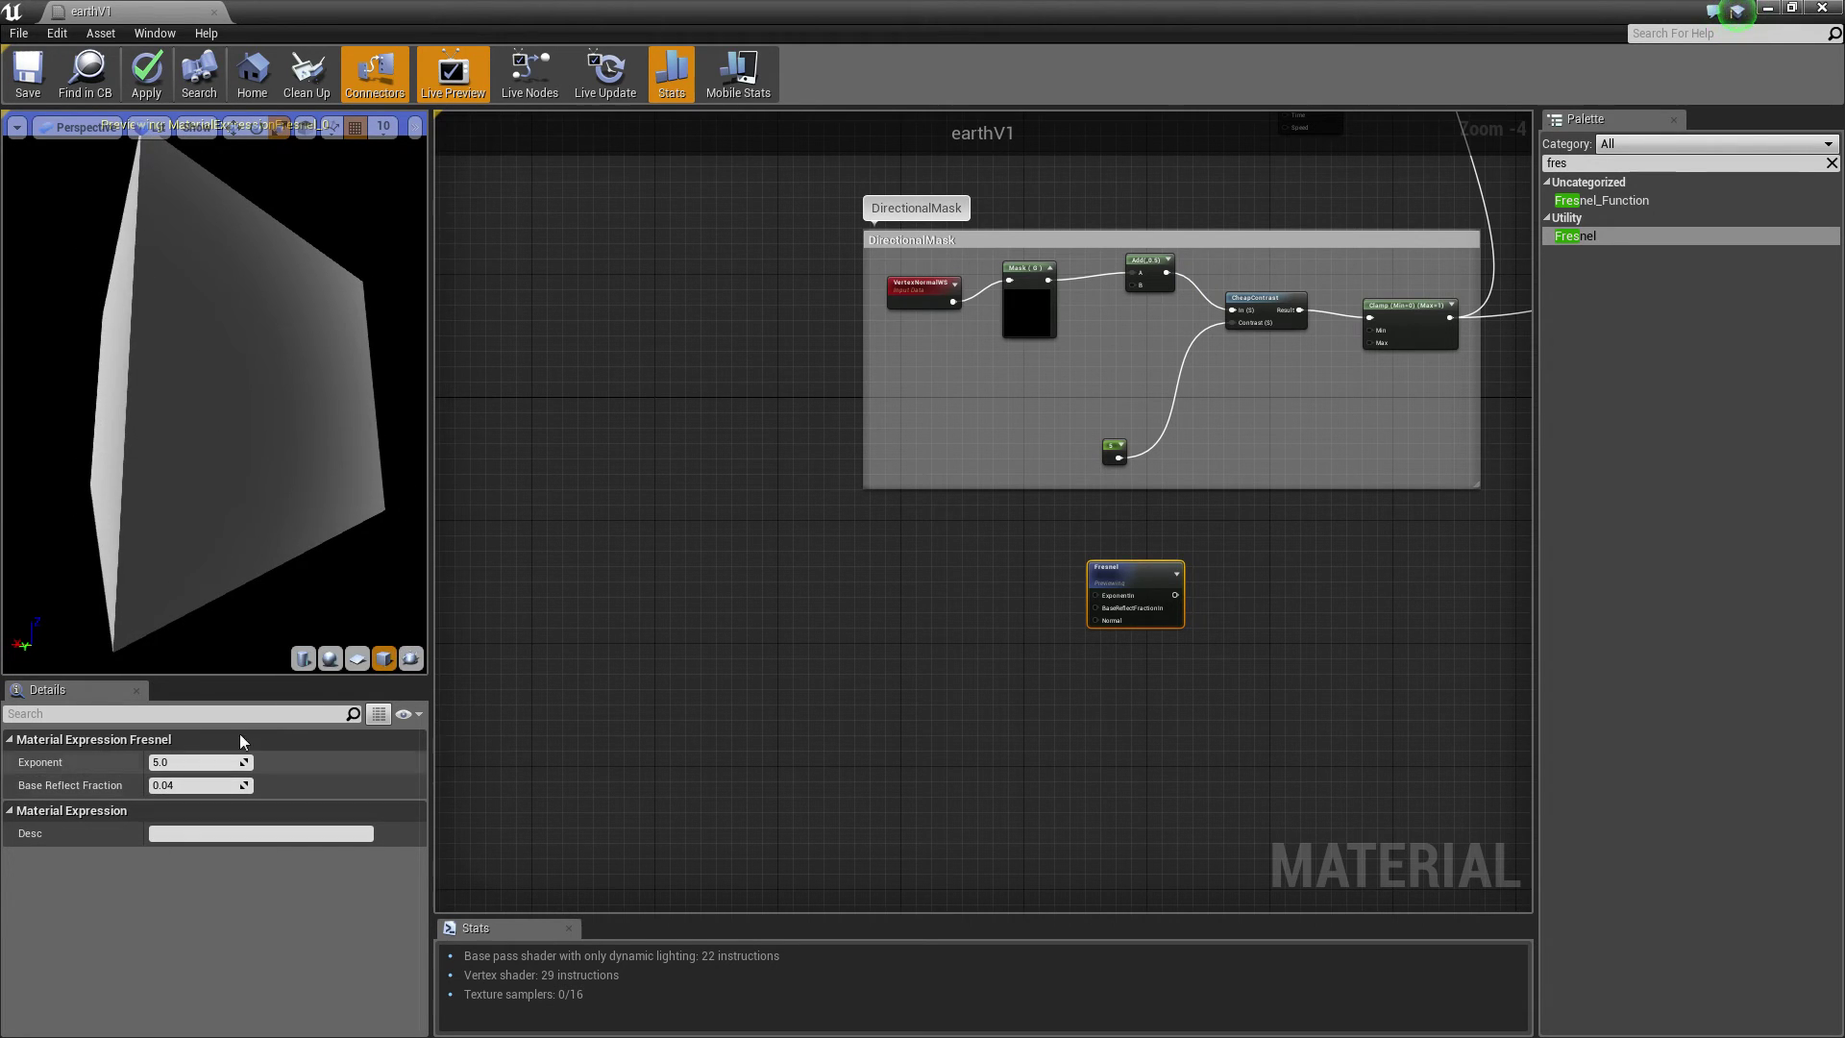
{"action": "left_click", "coordinate": [330, 660]}
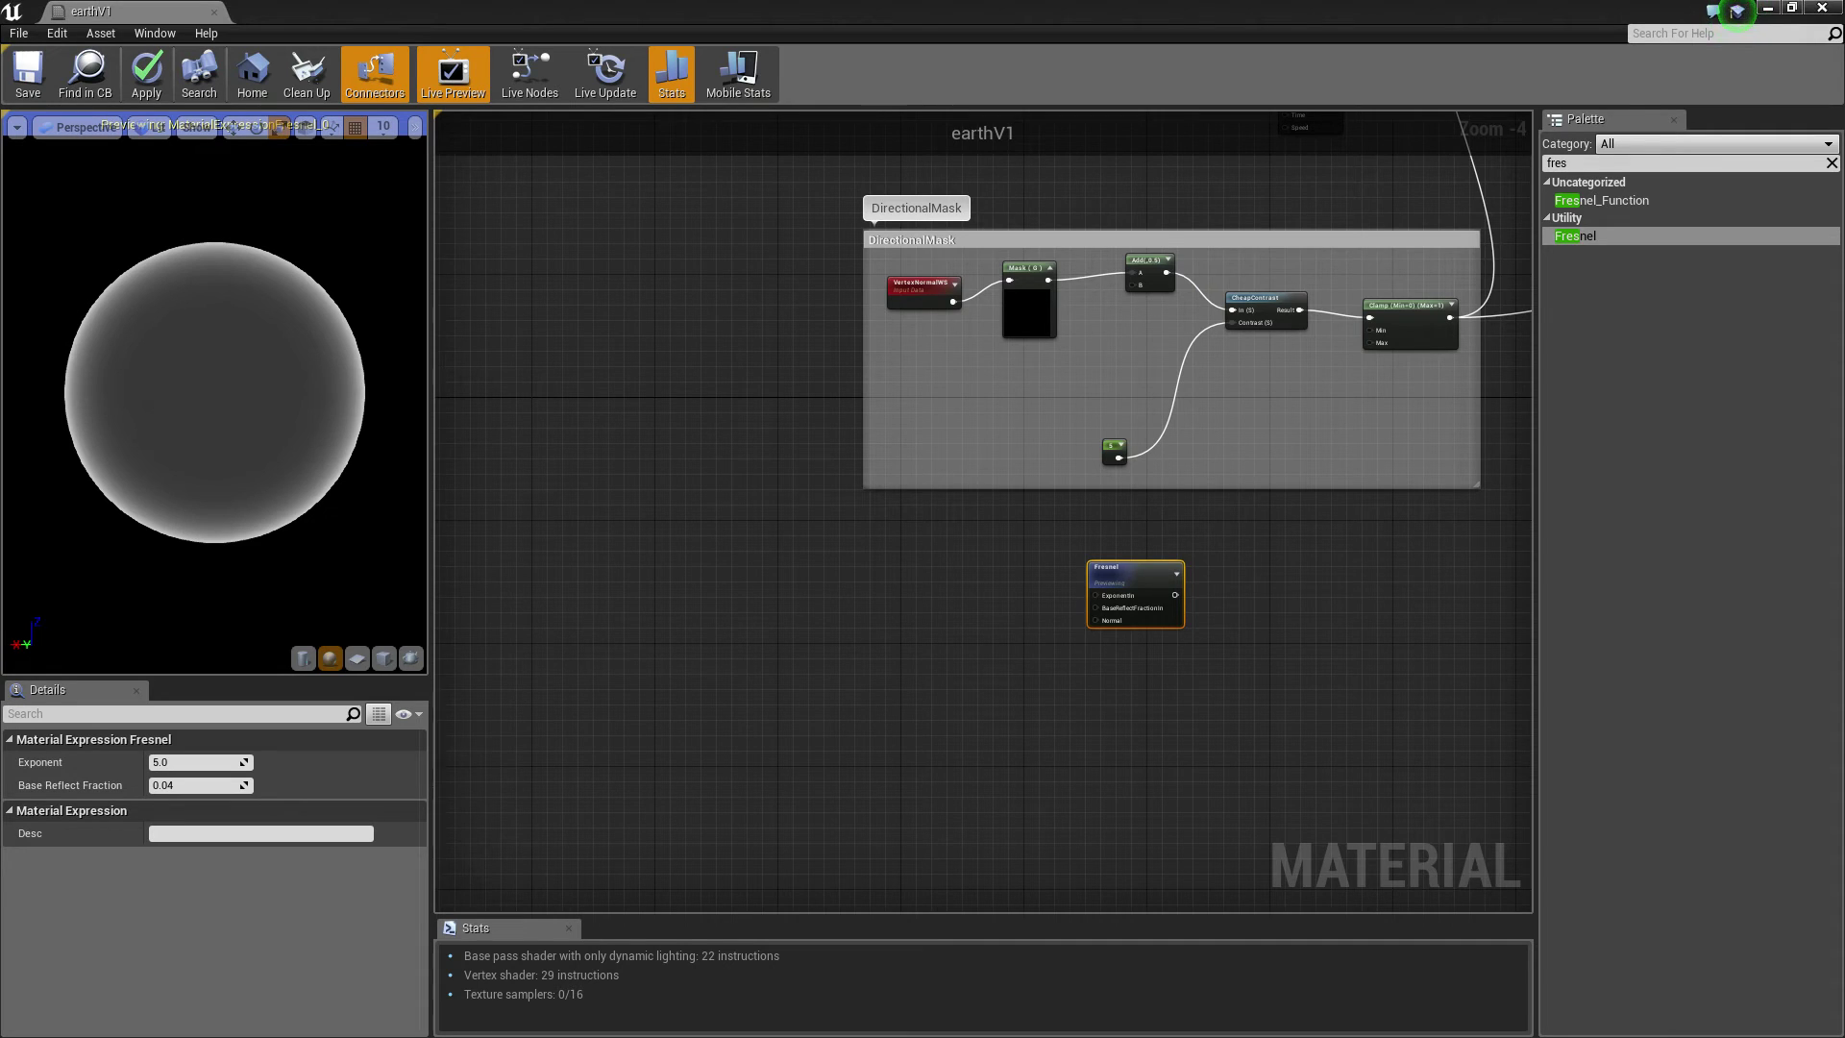
Add a Constant node with value 2.5 and connect it to the Fresnel node's ExponentIn input.
{"action": "left_click", "coordinate": [752, 542]}
{"action": "left_click_drag", "start_coordinate": [1107, 574], "coordinate": [1051, 597]}
{"action": "key", "text": "1"}
{"action": "left_click", "coordinate": [734, 567]}
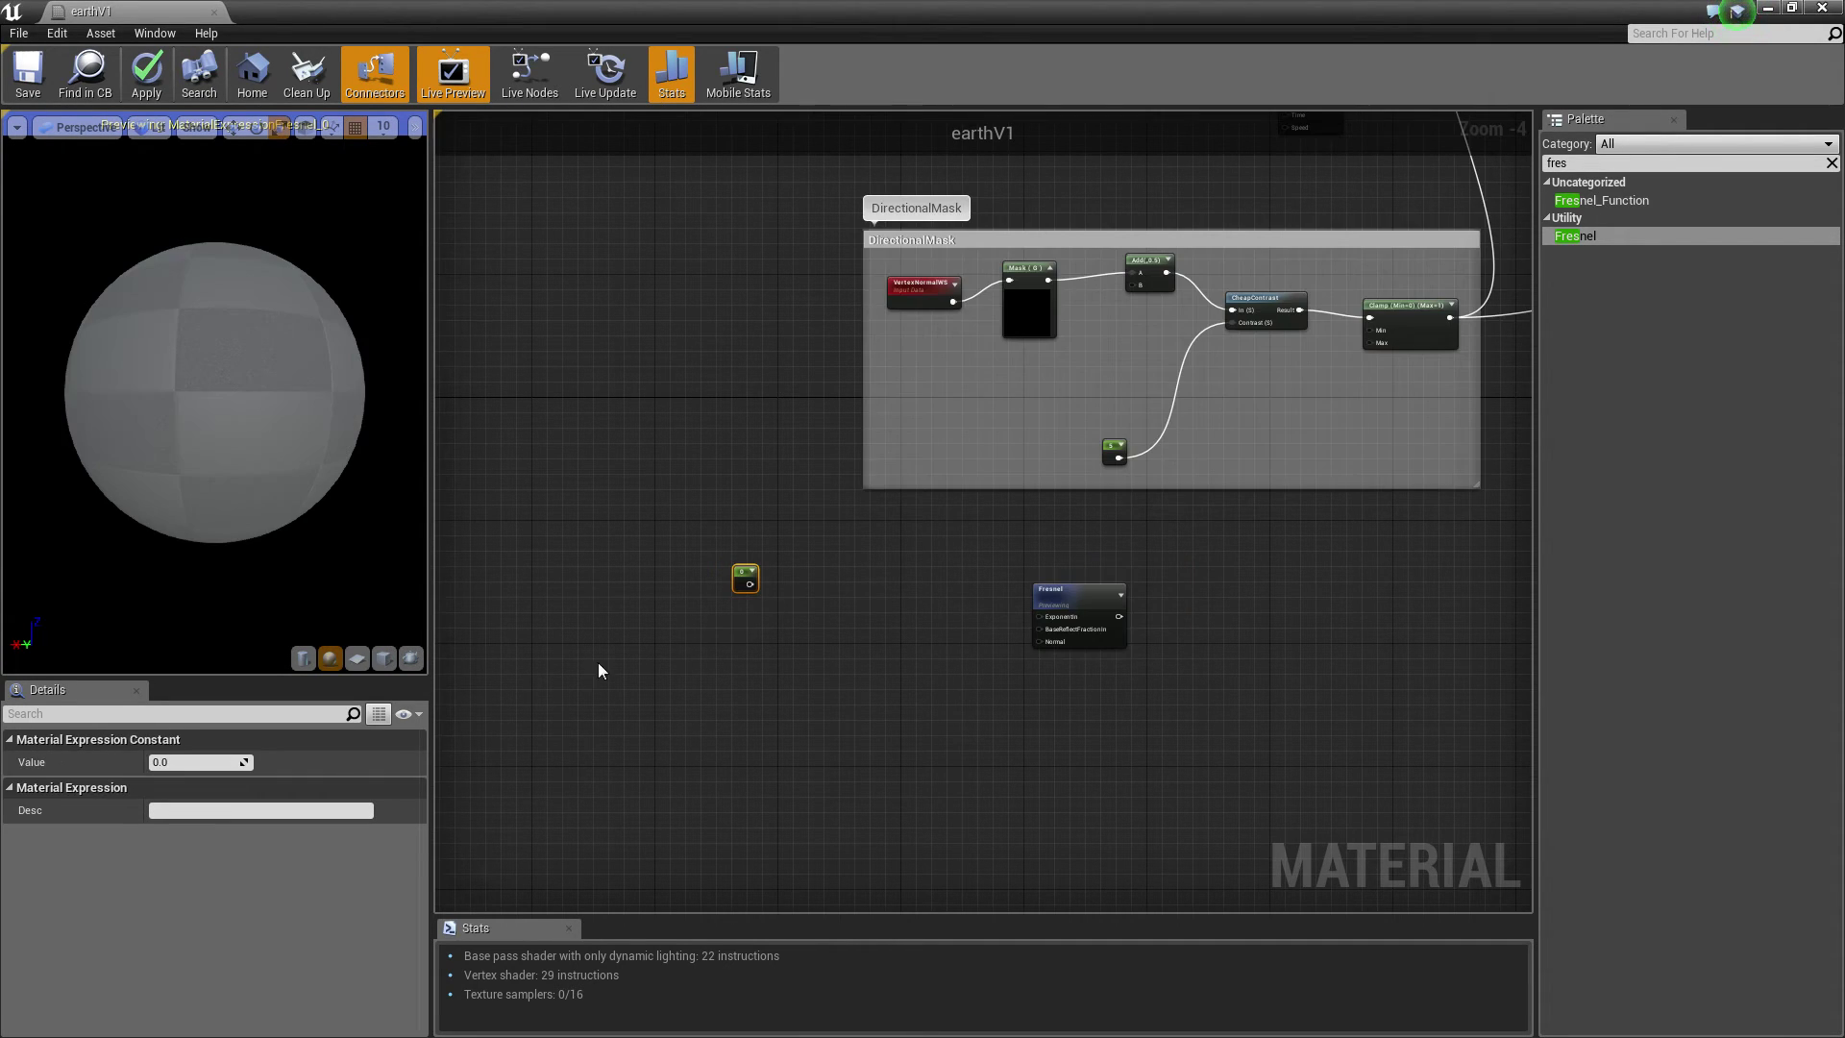
{"action": "left_click", "coordinate": [212, 761]}
{"action": "key", "text": "Return"}
{"action": "left_click", "coordinate": [763, 577]}
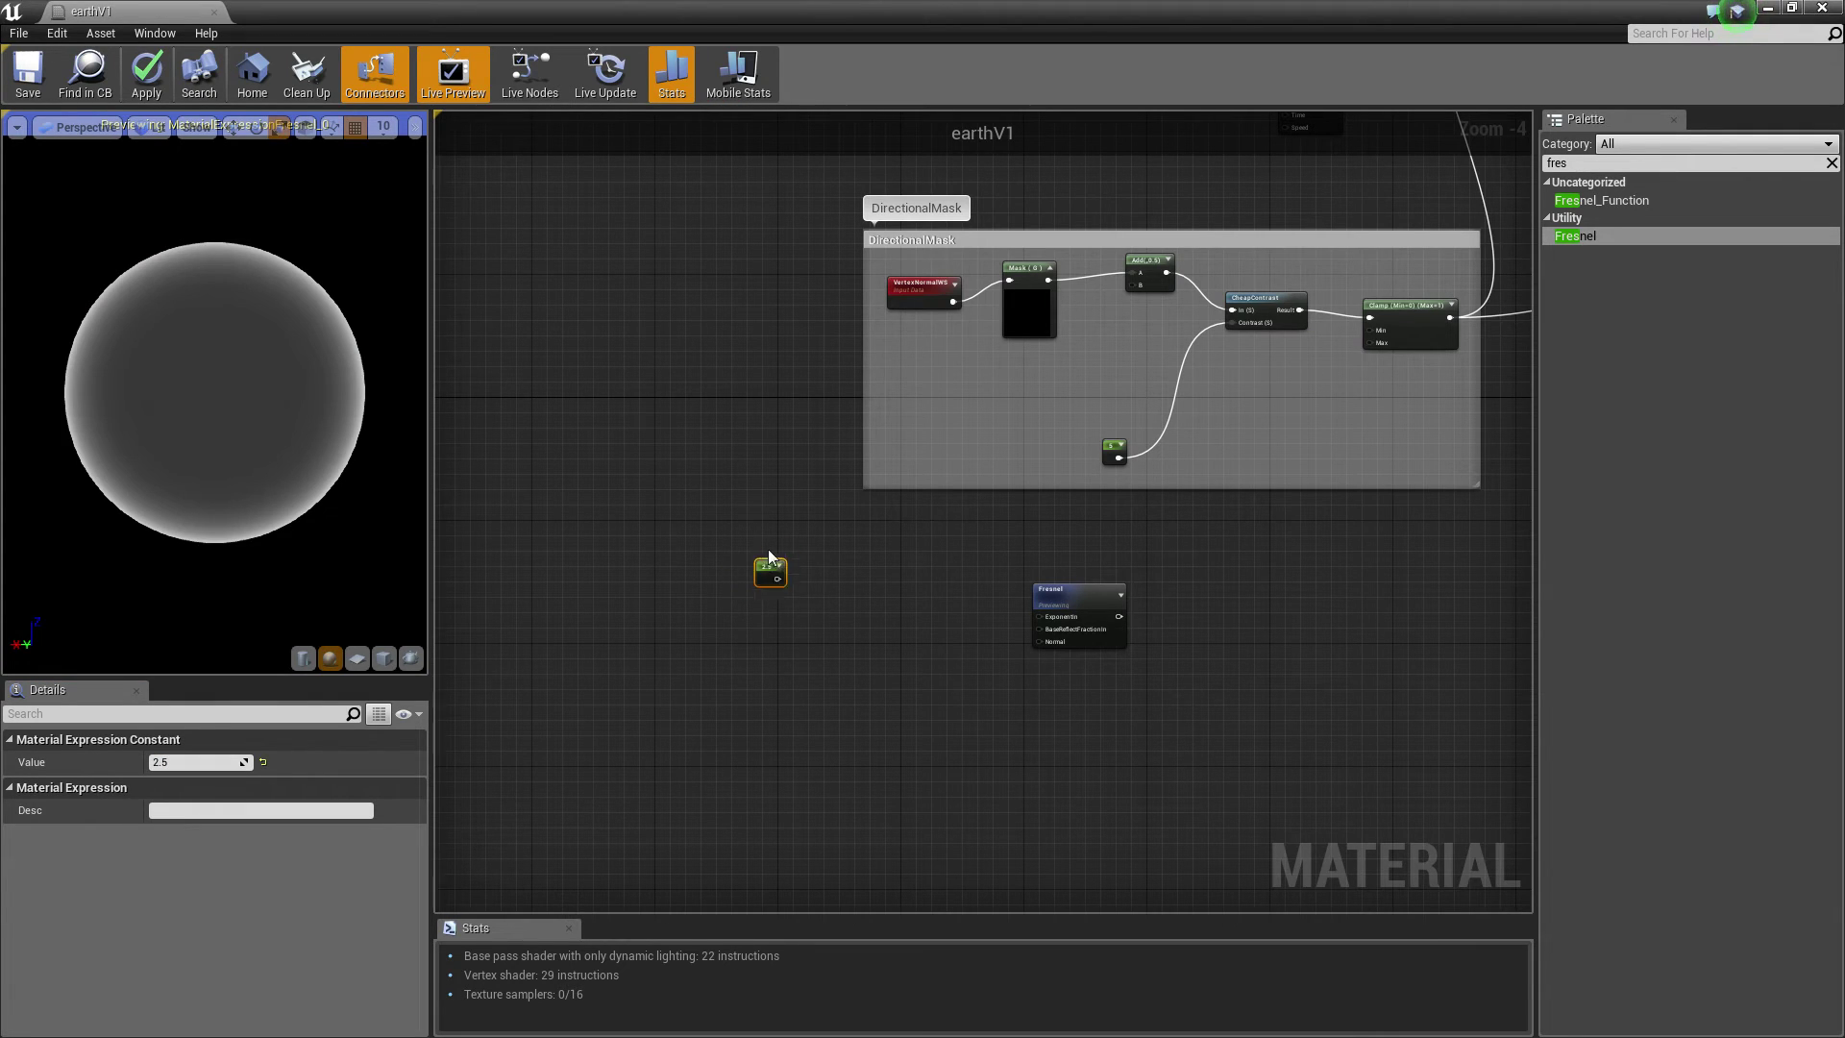
{"action": "left_click_drag", "start_coordinate": [764, 574], "coordinate": [795, 577]}
{"action": "left_click_drag", "start_coordinate": [808, 586], "coordinate": [980, 605]}
{"action": "left_click", "coordinate": [857, 674]}
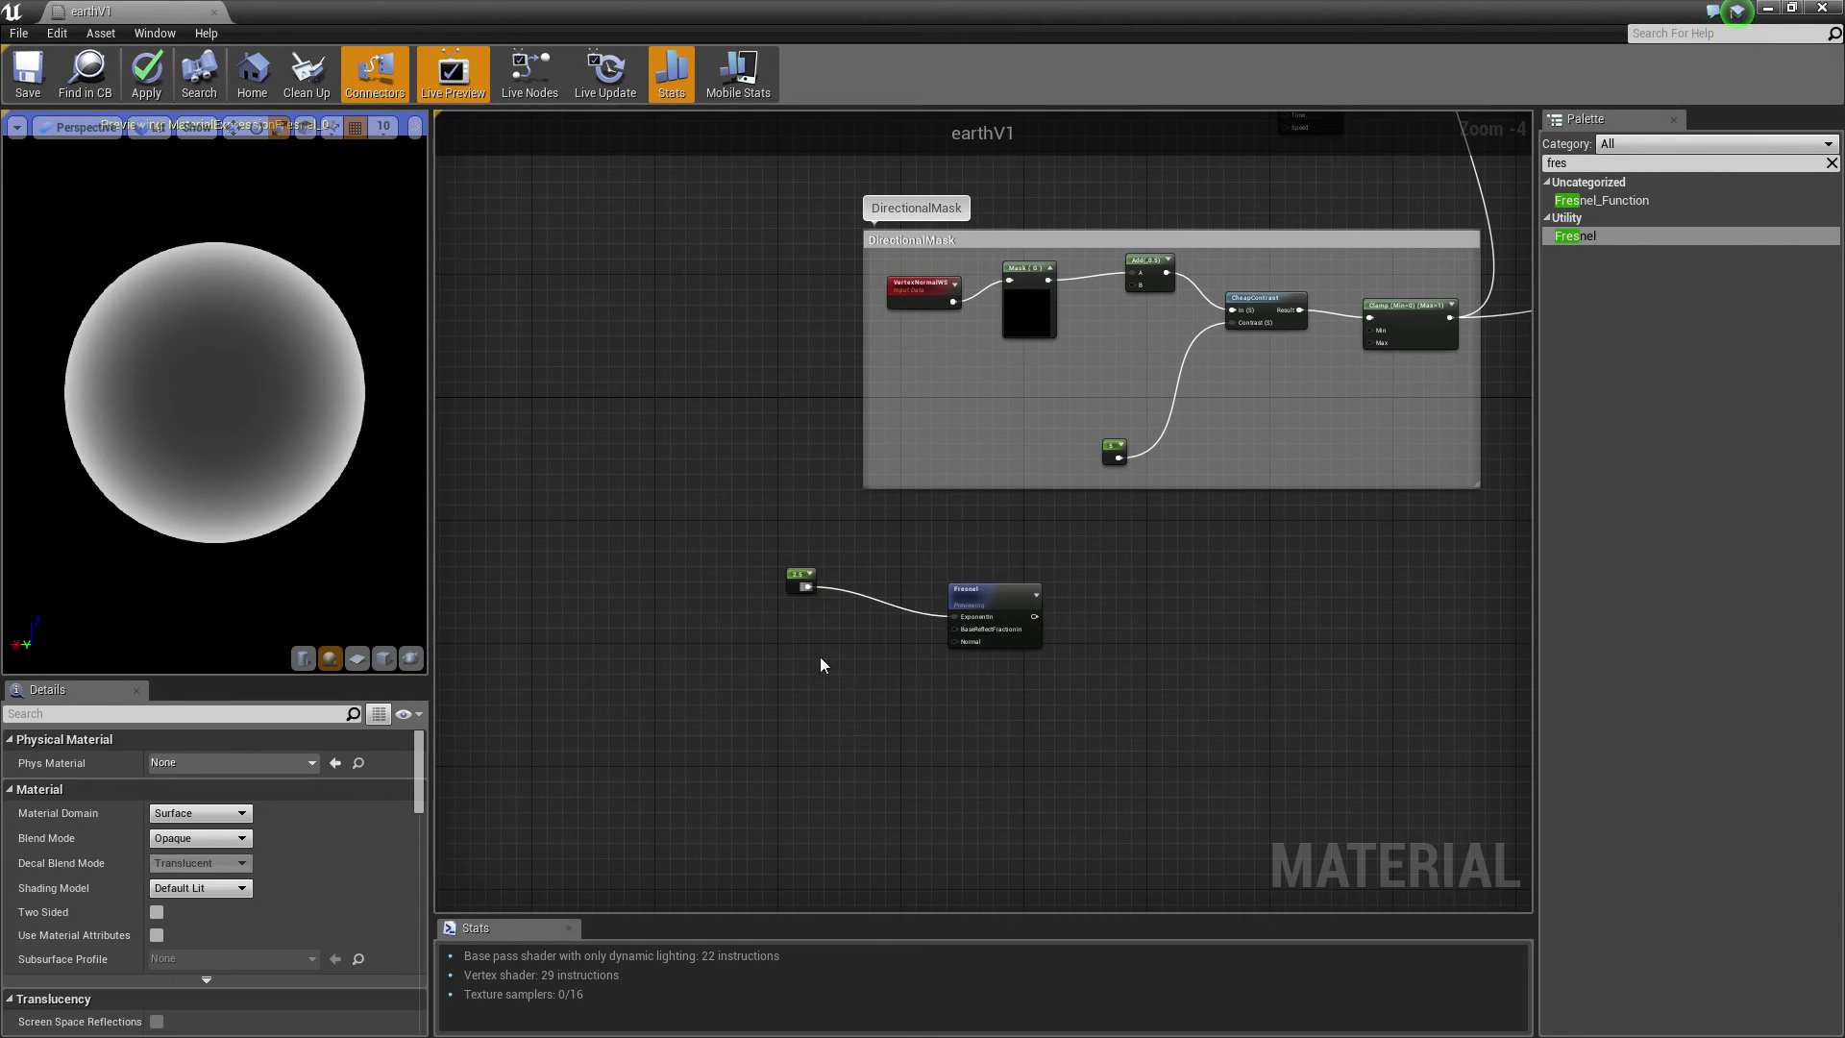
Add a Constant node with value 0 and connect it to the Fresnel node's BaseReflectFractionIn input.
{"action": "left_click", "coordinate": [821, 650]}
{"action": "left_click_drag", "start_coordinate": [833, 657], "coordinate": [967, 631]}
{"action": "right_click_drag", "start_coordinate": [1193, 631], "coordinate": [1078, 627]}
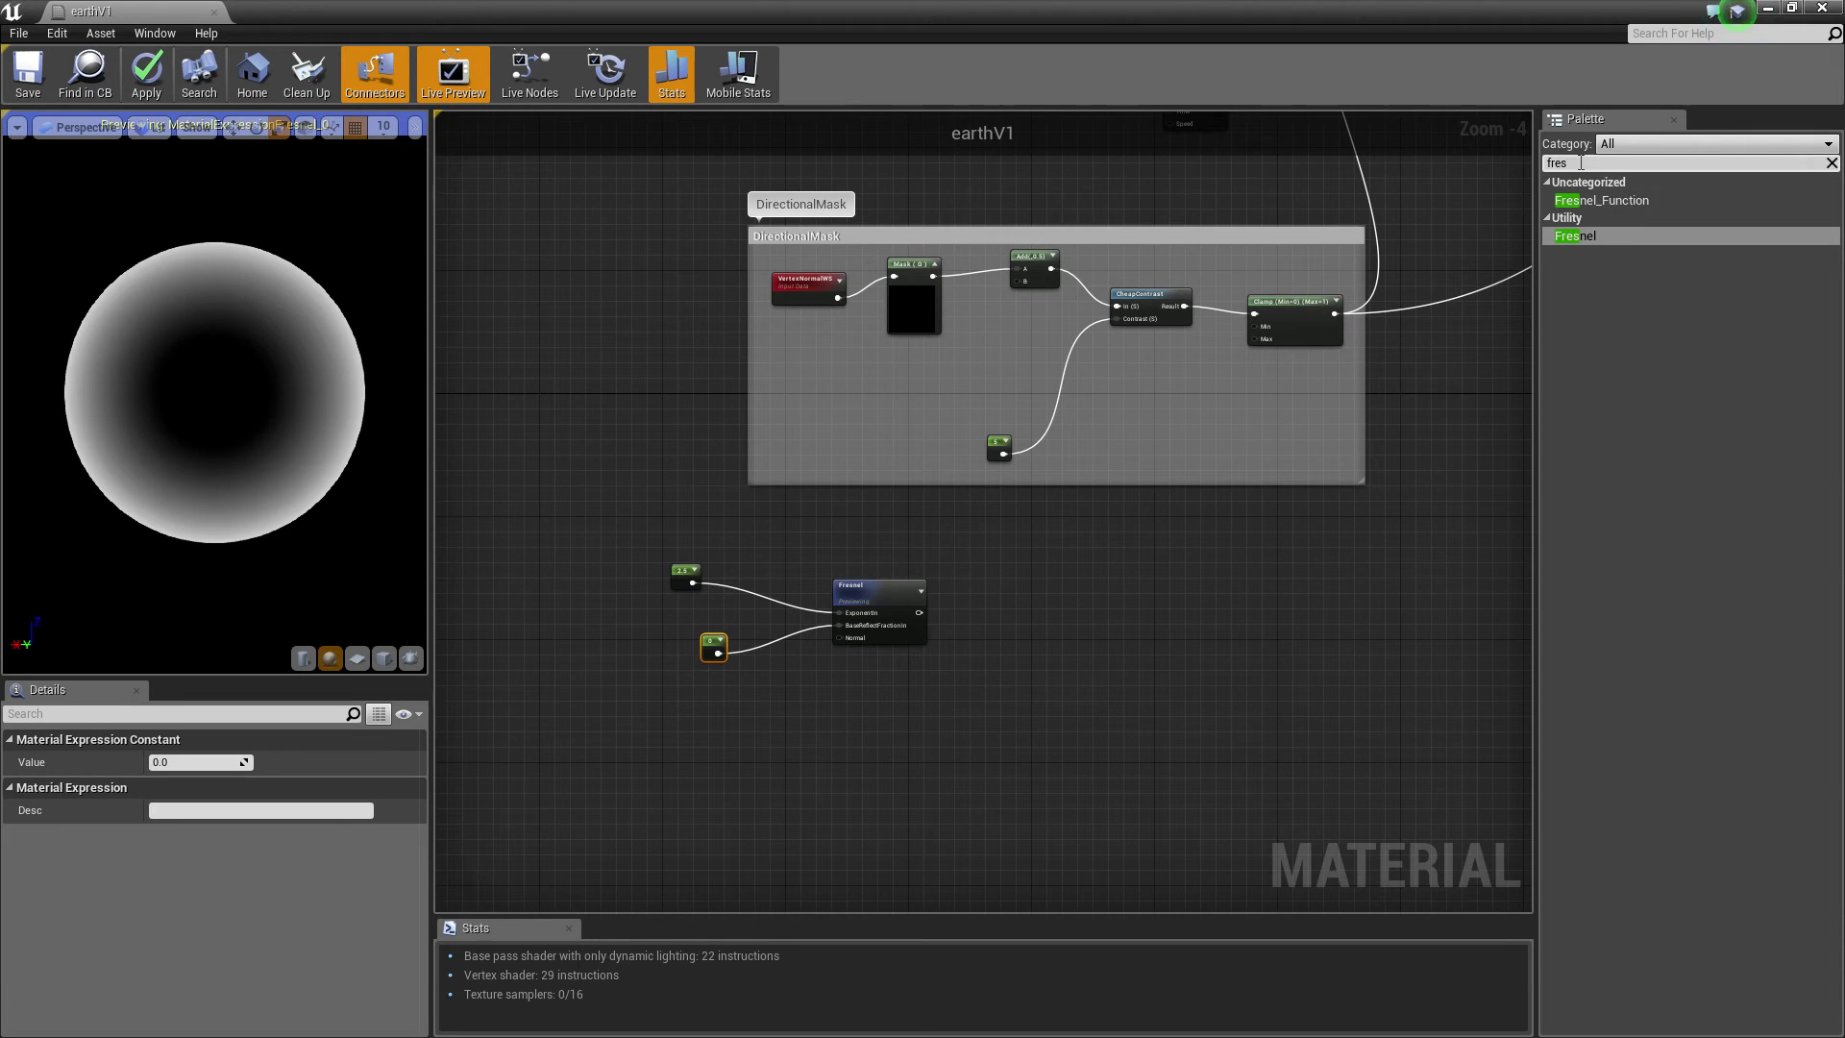
Place a OneMinus node after the Fresnel node and feed the Fresnel output into it.
{"action": "key", "text": "BackSpace"}
{"action": "key", "text": "BackSpace"}
{"action": "key", "text": "BackSpace"}
{"action": "key", "text": "BackSpace"}
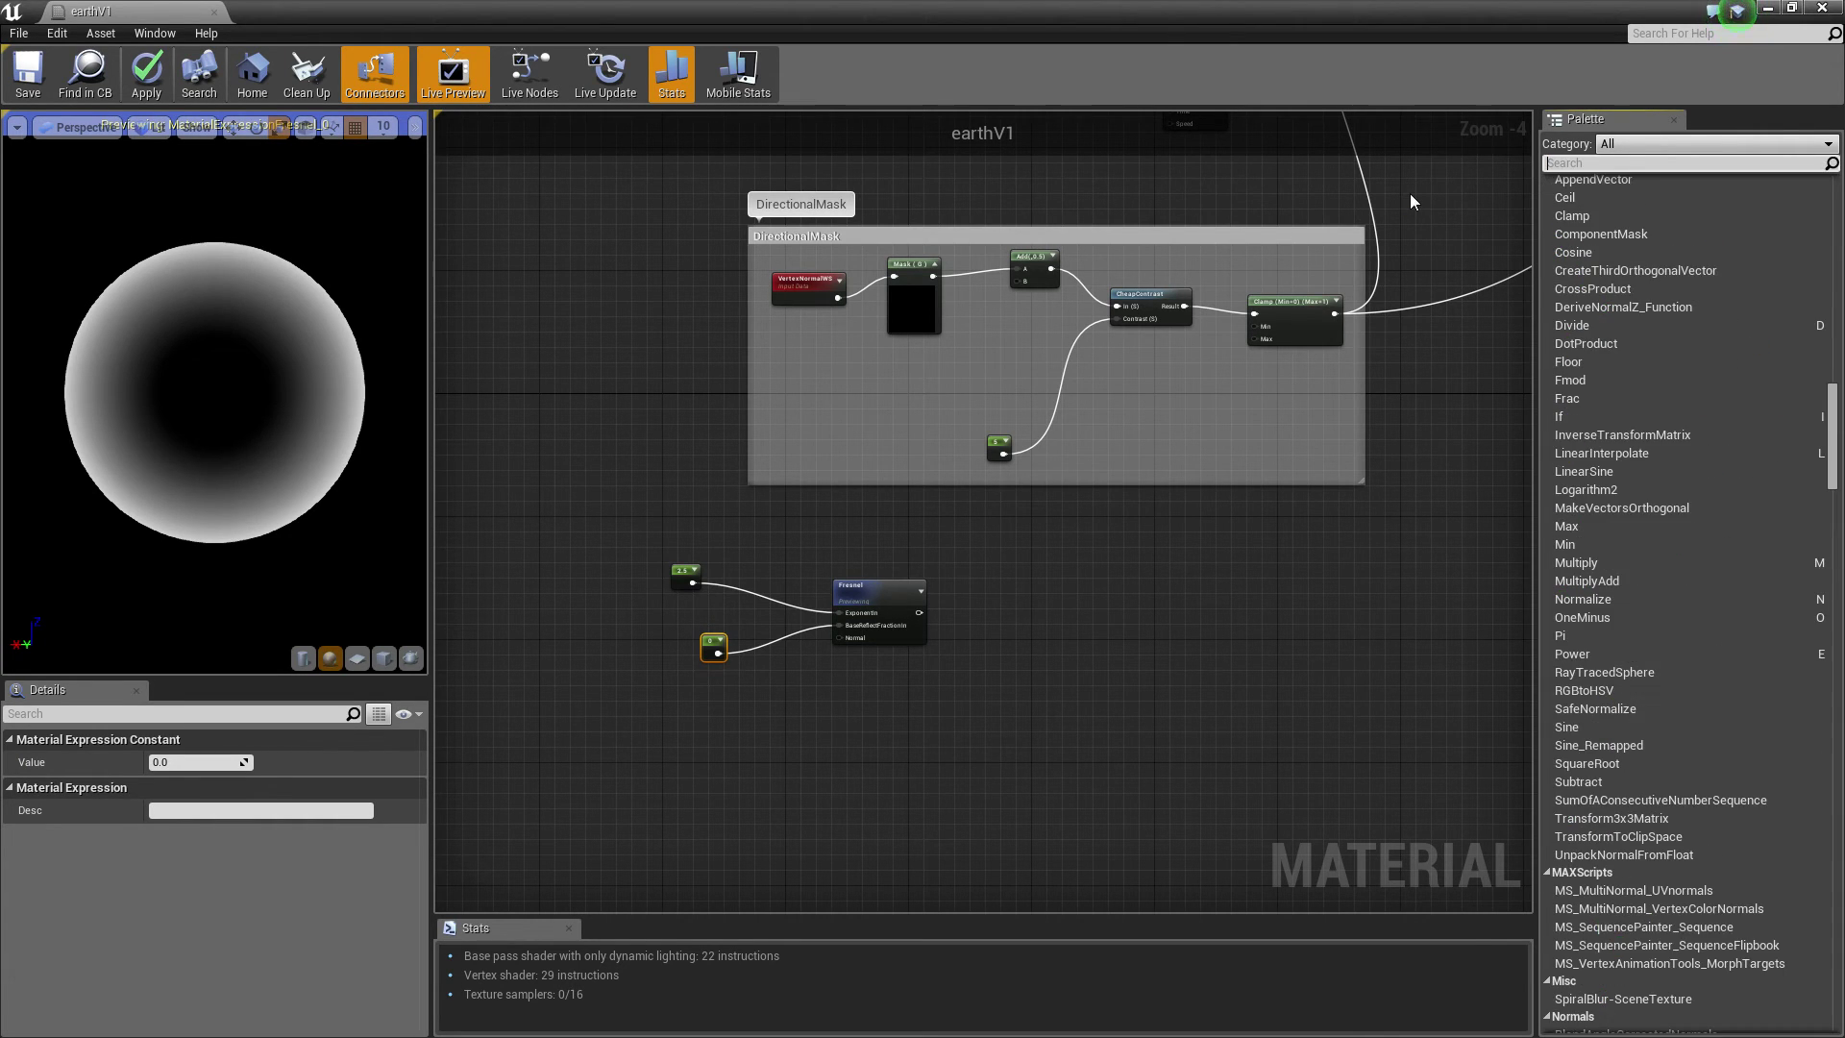
{"action": "type", "text": "o"}
{"action": "left_click", "coordinate": [1199, 659]}
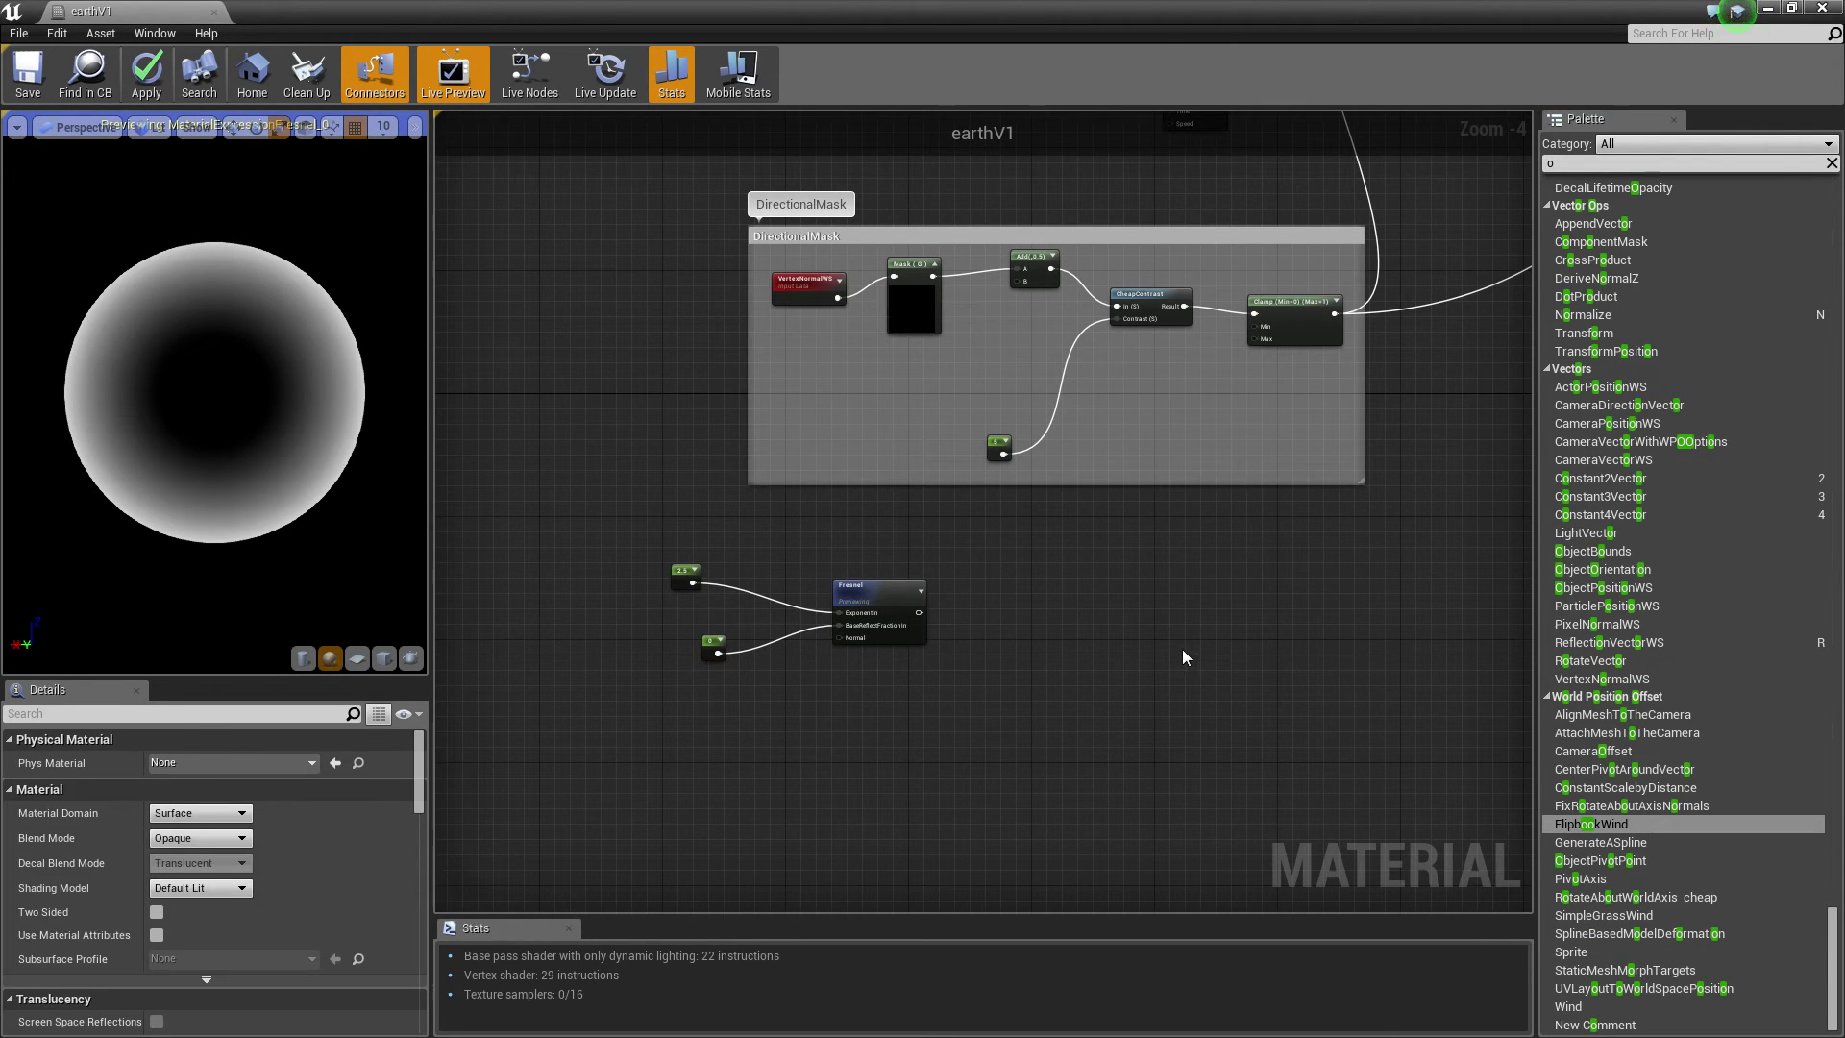
{"action": "key", "text": "o"}
{"action": "left_click", "coordinate": [1032, 693]}
{"action": "left_click_drag", "start_coordinate": [1043, 697], "coordinate": [999, 604]}
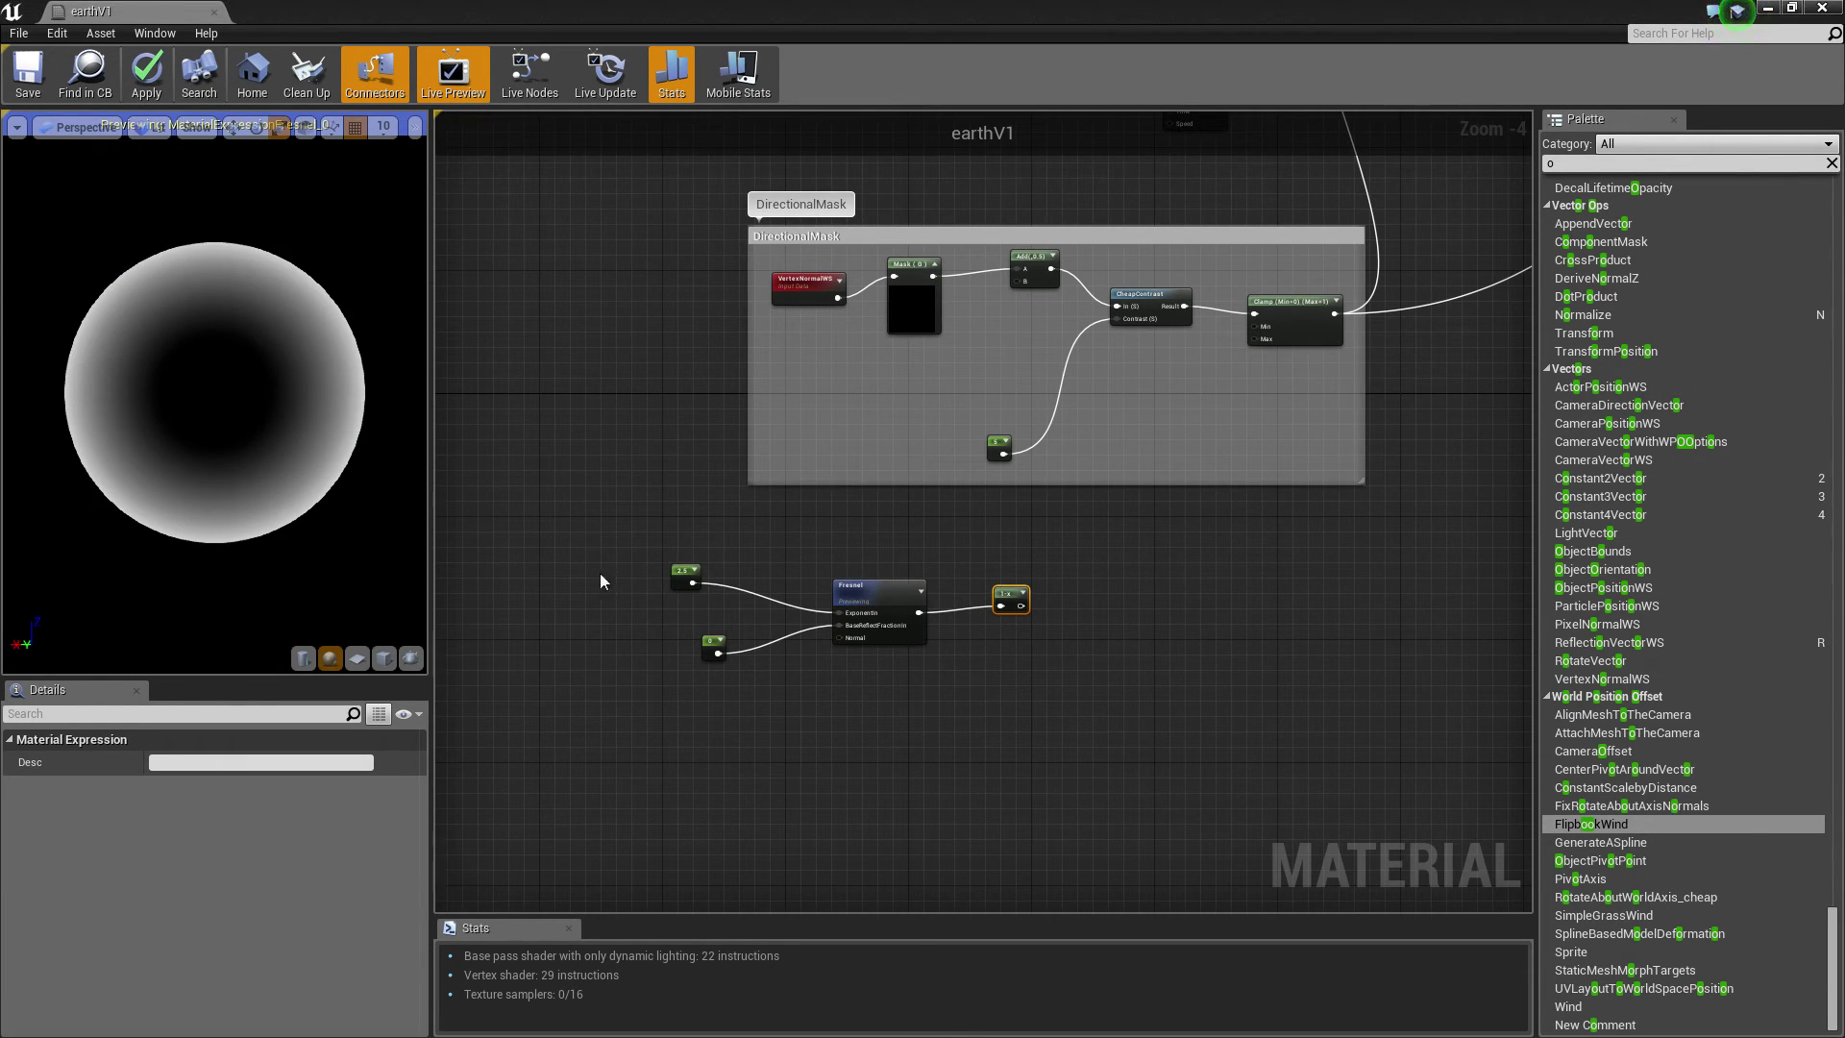
Move the Fresnel node, its two constants and the OneMinus node down together to free space below the DirectionalMask group.
{"action": "left_click_drag", "start_coordinate": [526, 539], "coordinate": [1047, 678]}
{"action": "left_click_drag", "start_coordinate": [850, 587], "coordinate": [812, 679]}
{"action": "left_click", "coordinate": [1102, 601]}
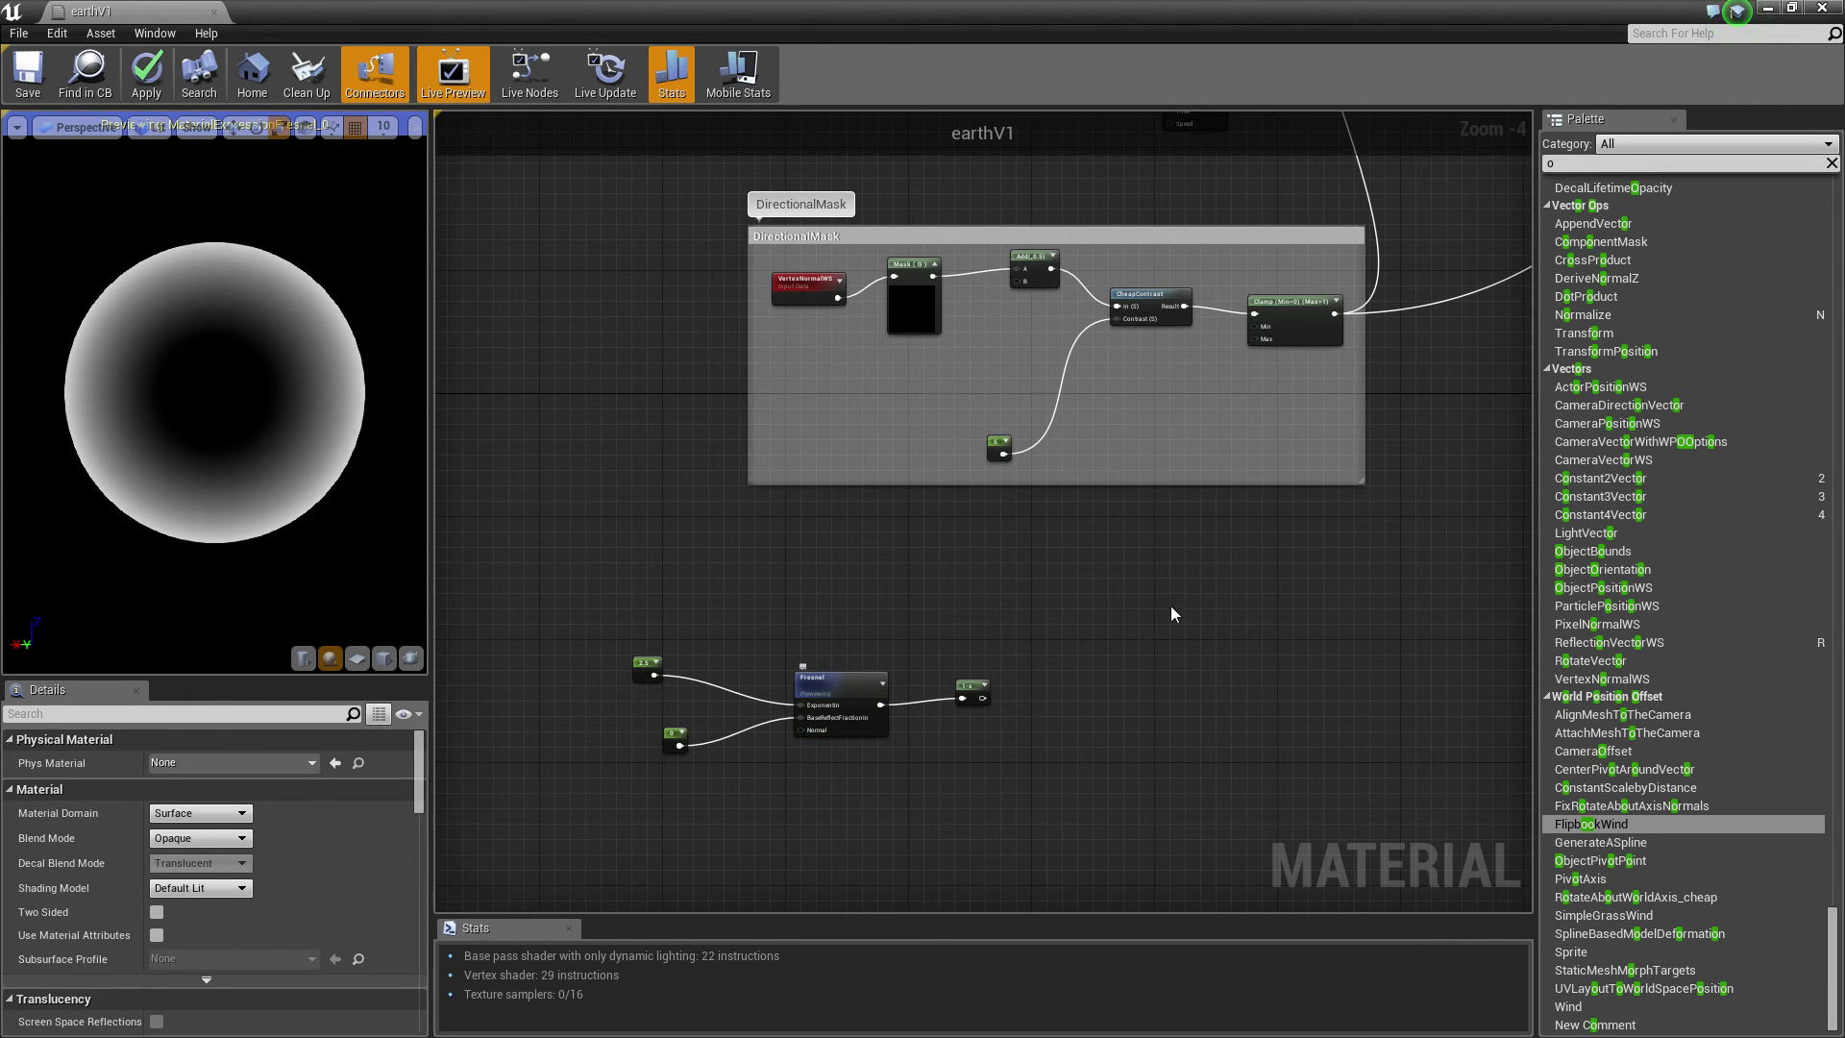
Add a Lerp node and a blue Constant3Vector (0.041, 0.266, 0.545) between the DirectionalMask group and the Fresnel nodes.
{"action": "left_click", "coordinate": [1174, 567]}
{"action": "left_click", "coordinate": [1044, 580]}
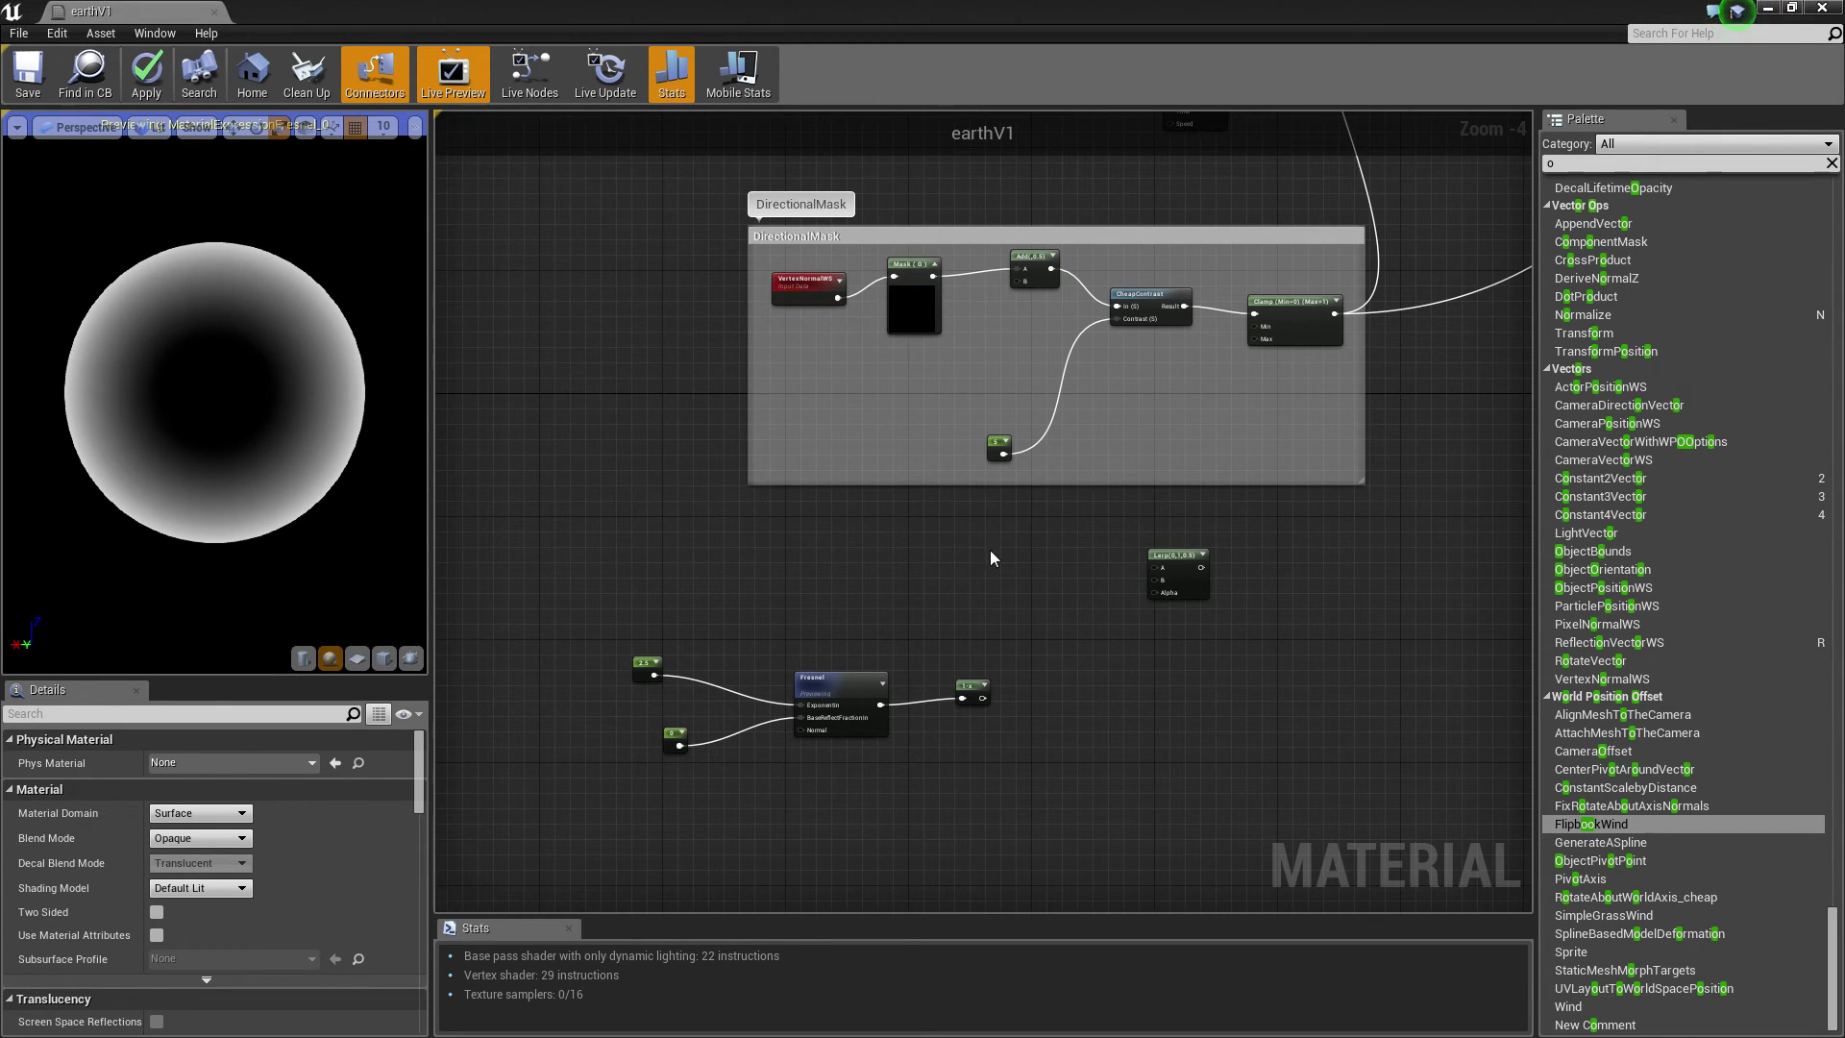
{"action": "scroll", "coordinate": [959, 580], "scroll_direction": "down", "scroll_amount": 1}
{"action": "left_click", "coordinate": [972, 582]}
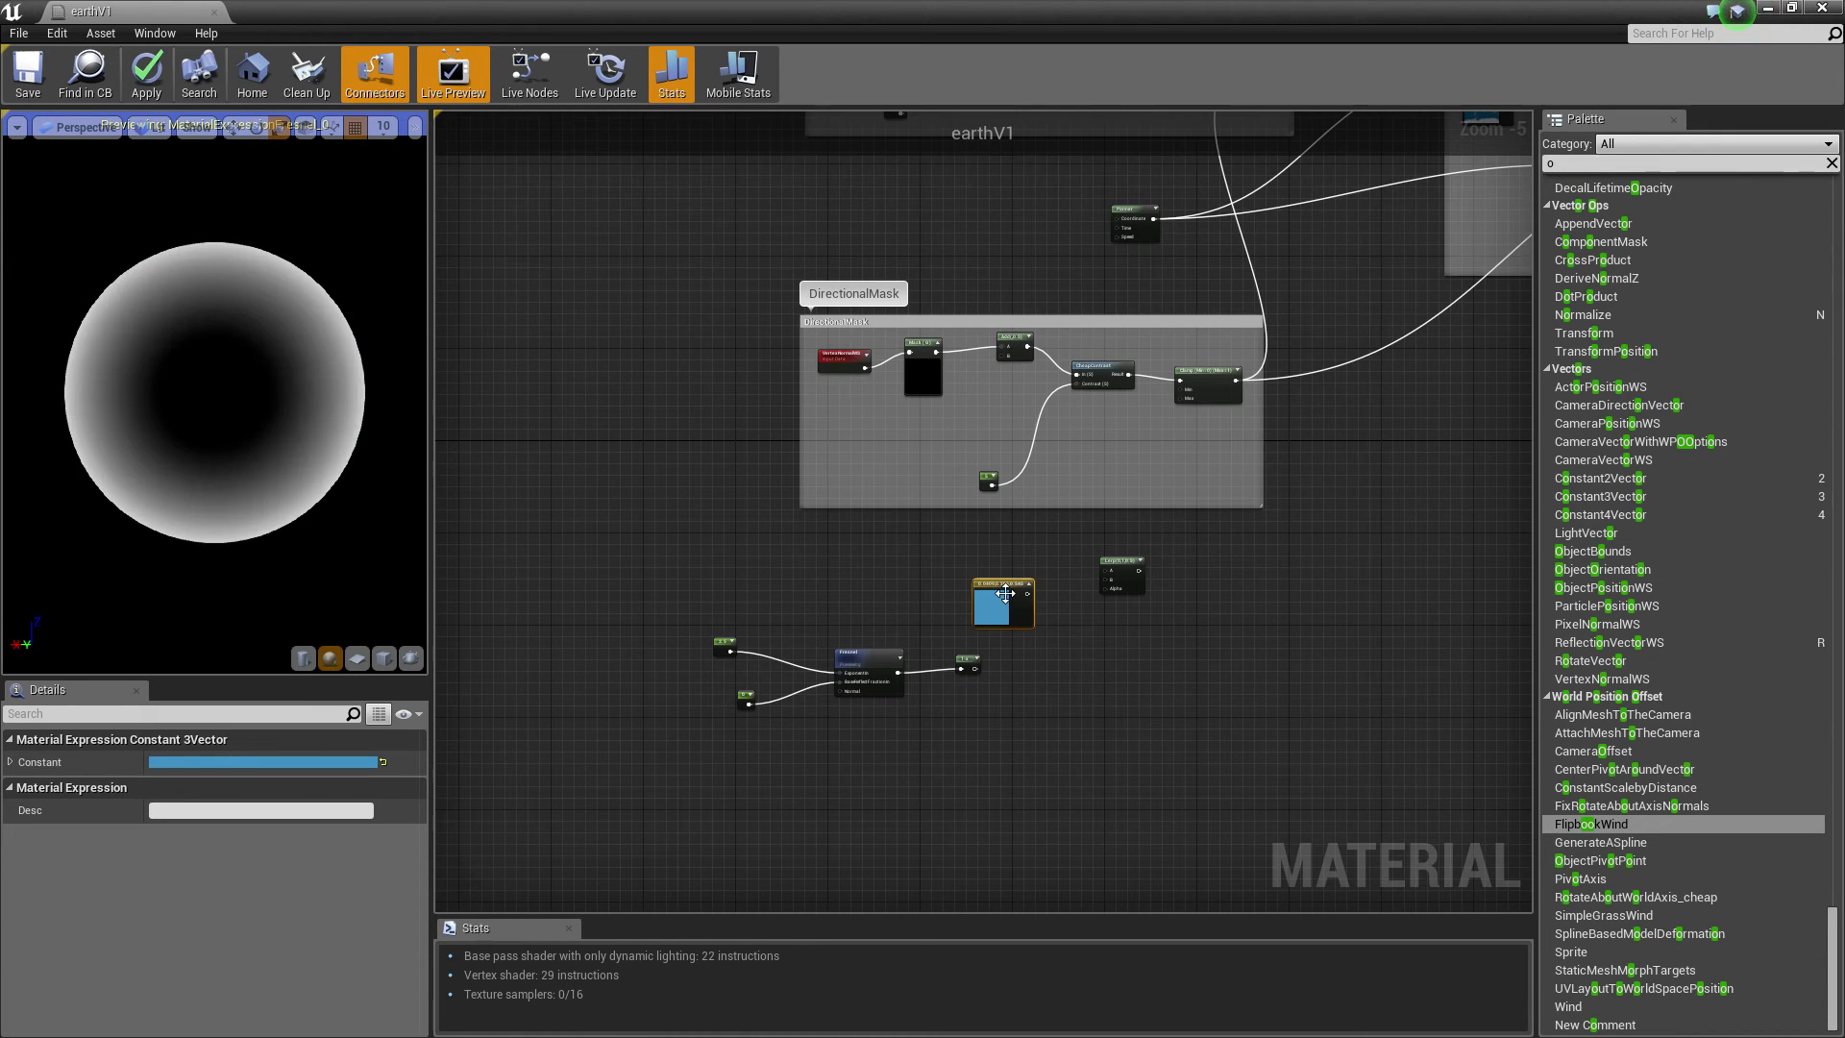
{"action": "left_click_drag", "start_coordinate": [1004, 593], "coordinate": [1004, 546]}
{"action": "left_click", "coordinate": [216, 762]}
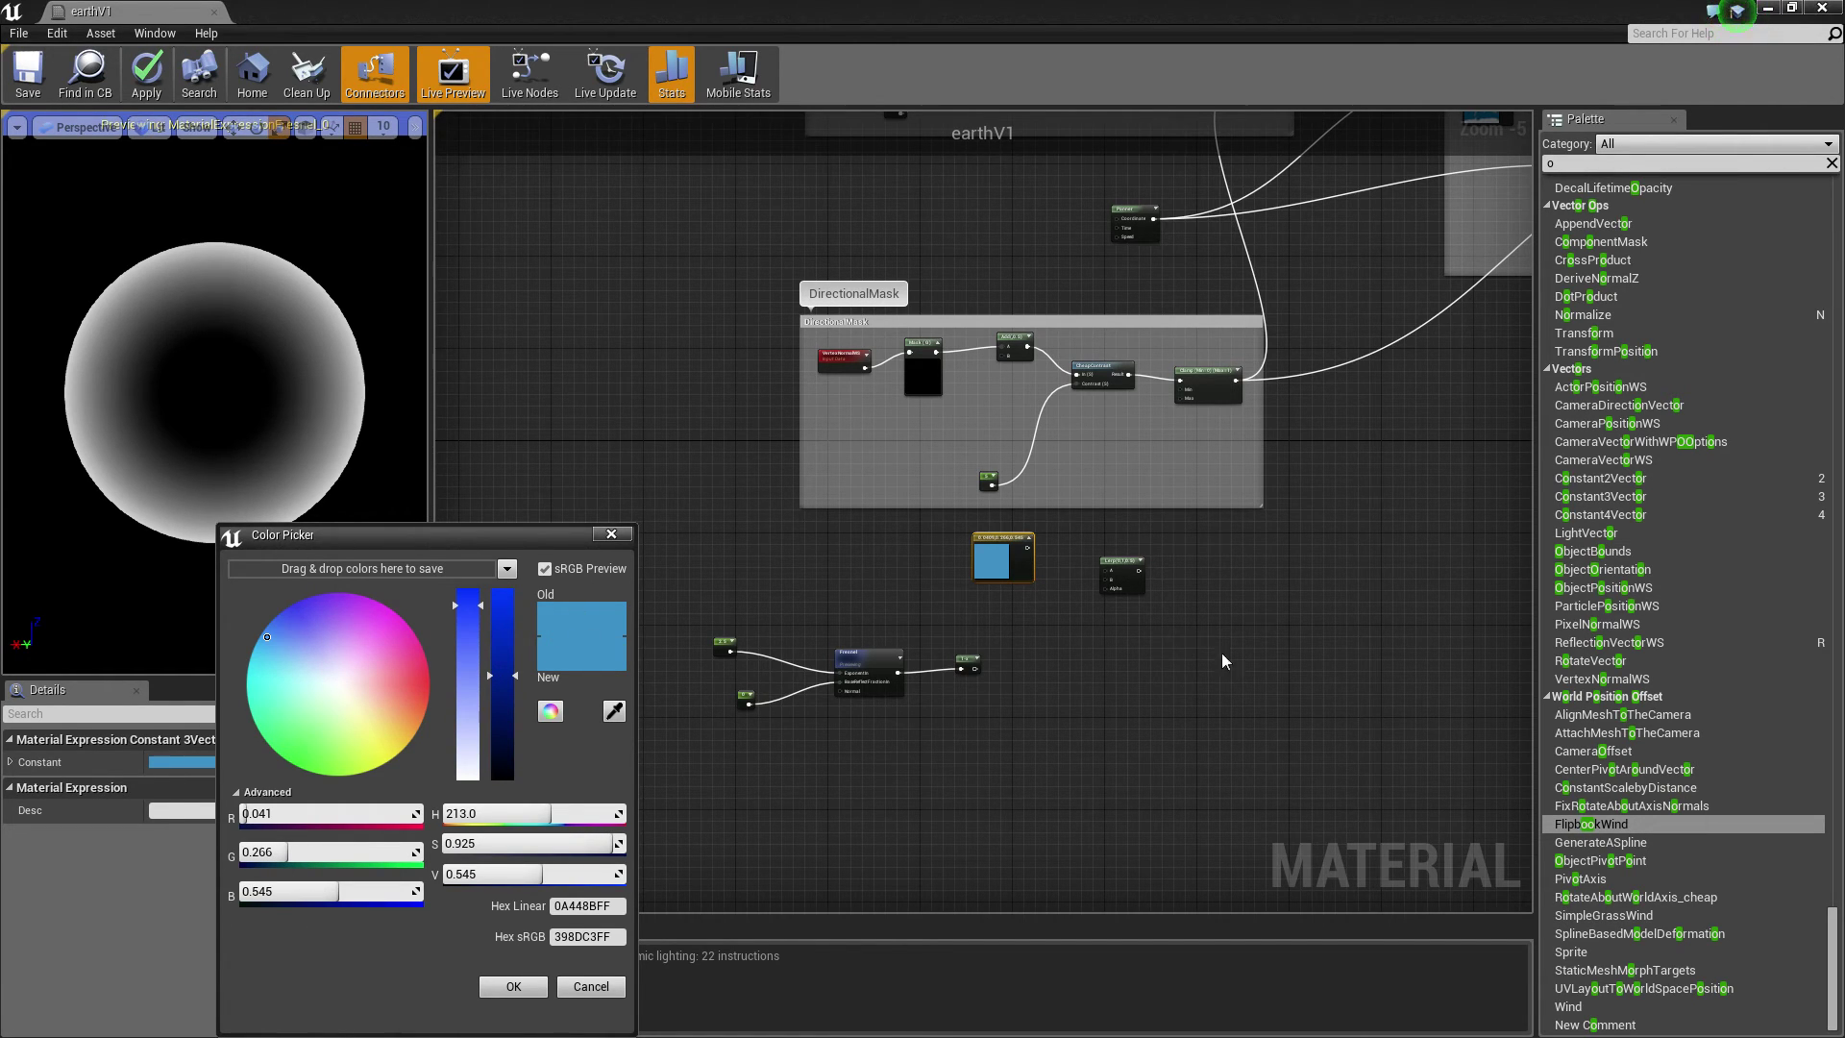
{"action": "scroll", "coordinate": [906, 557], "scroll_direction": "up", "scroll_amount": 2}
{"action": "left_click", "coordinate": [1120, 628]}
Add a Multiply node fed by the blue colour on input A and set its Const B to 3.
{"action": "right_click_drag", "start_coordinate": [1027, 557], "coordinate": [968, 529]}
{"action": "left_click", "coordinate": [988, 562]}
{"action": "left_click_drag", "start_coordinate": [969, 529], "coordinate": [1062, 502]}
{"action": "left_click", "coordinate": [986, 531]}
{"action": "left_click", "coordinate": [169, 763]}
{"action": "key", "text": "Tab"}
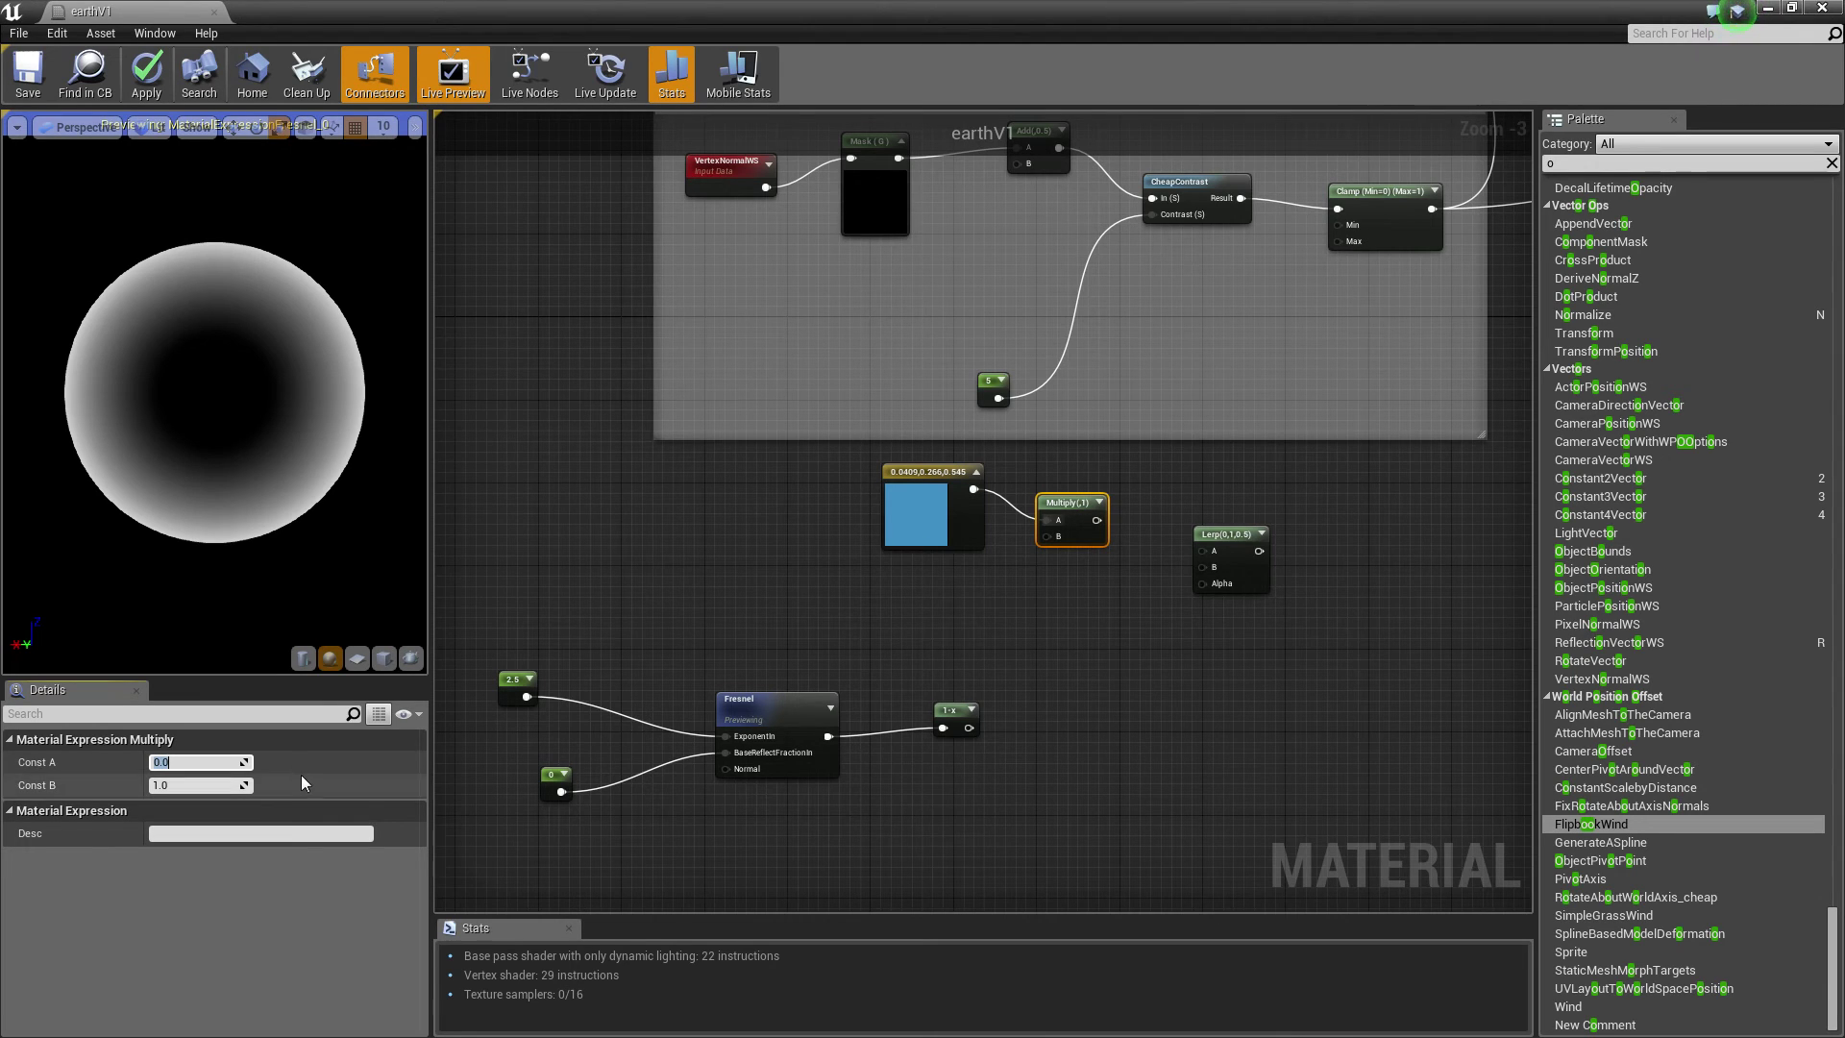
{"action": "type", "text": "3"}
{"action": "key", "text": "Return"}
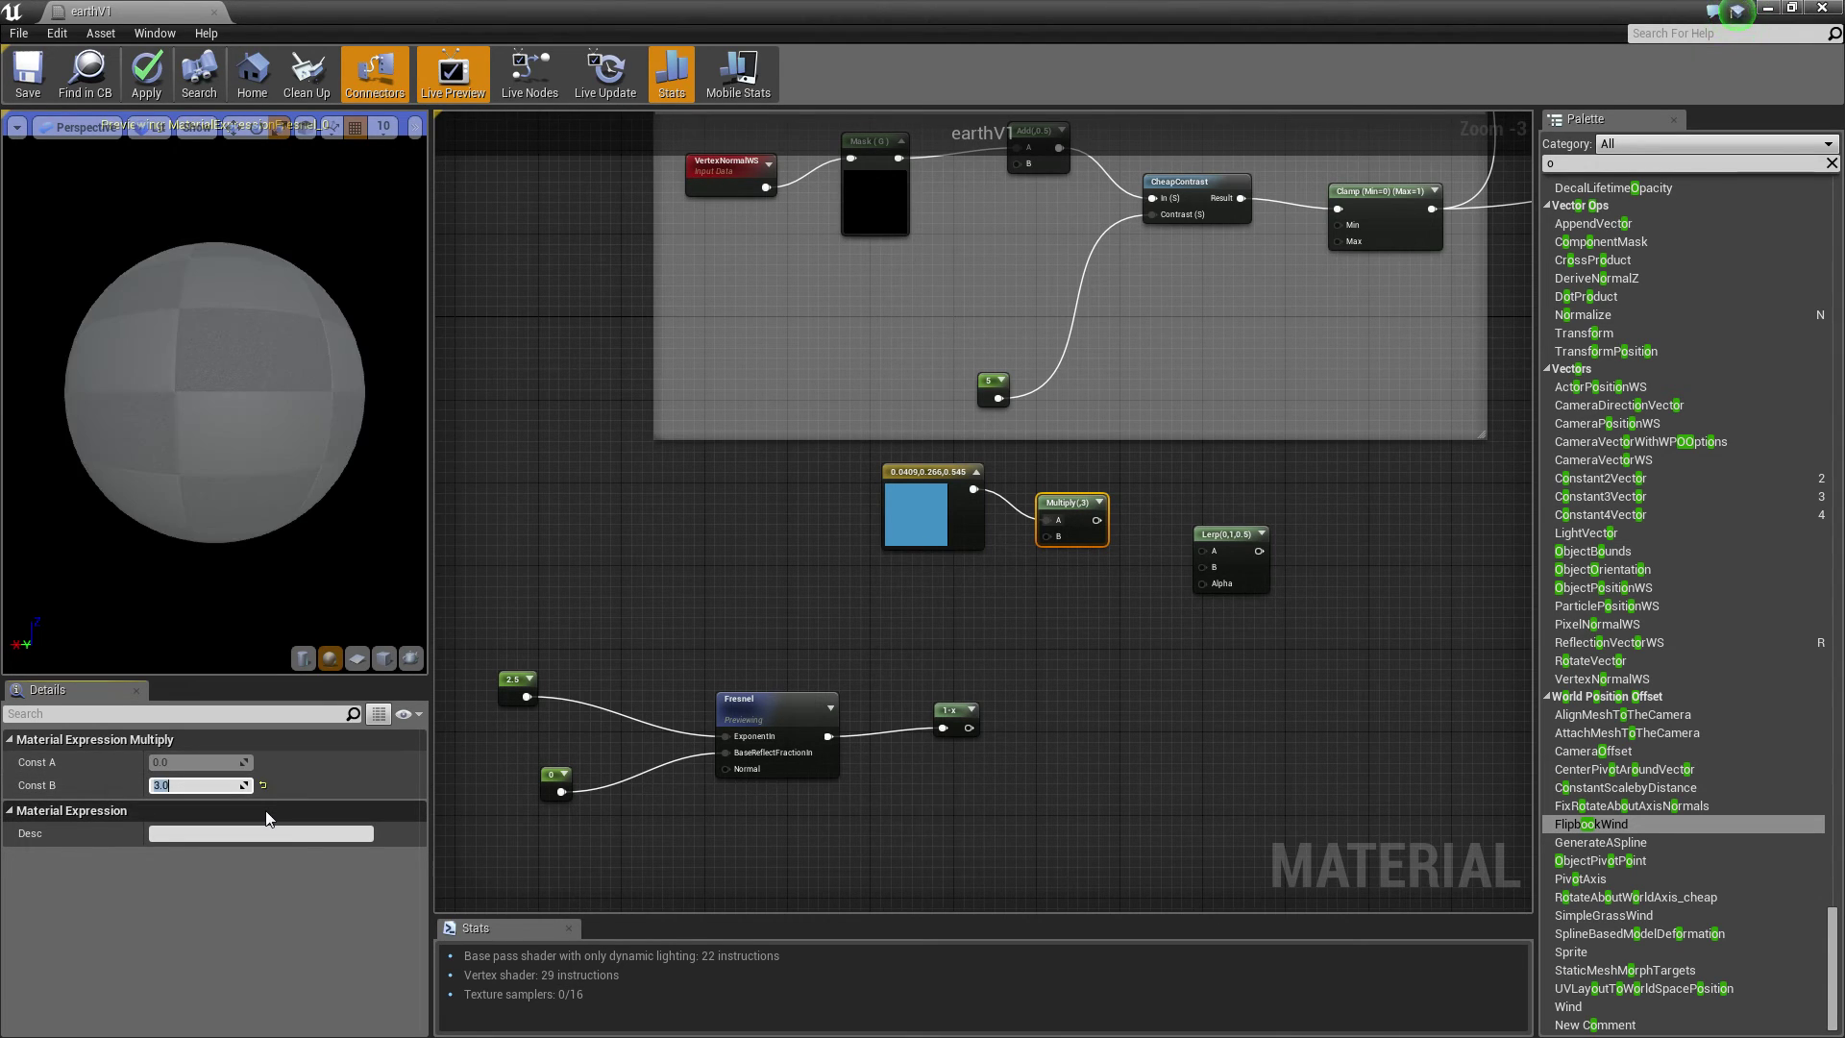
Connect the Multiply output to the new Lerp's A input and a new Constant of 0 to its B input.
{"action": "left_click_drag", "start_coordinate": [1099, 519], "coordinate": [1110, 520]}
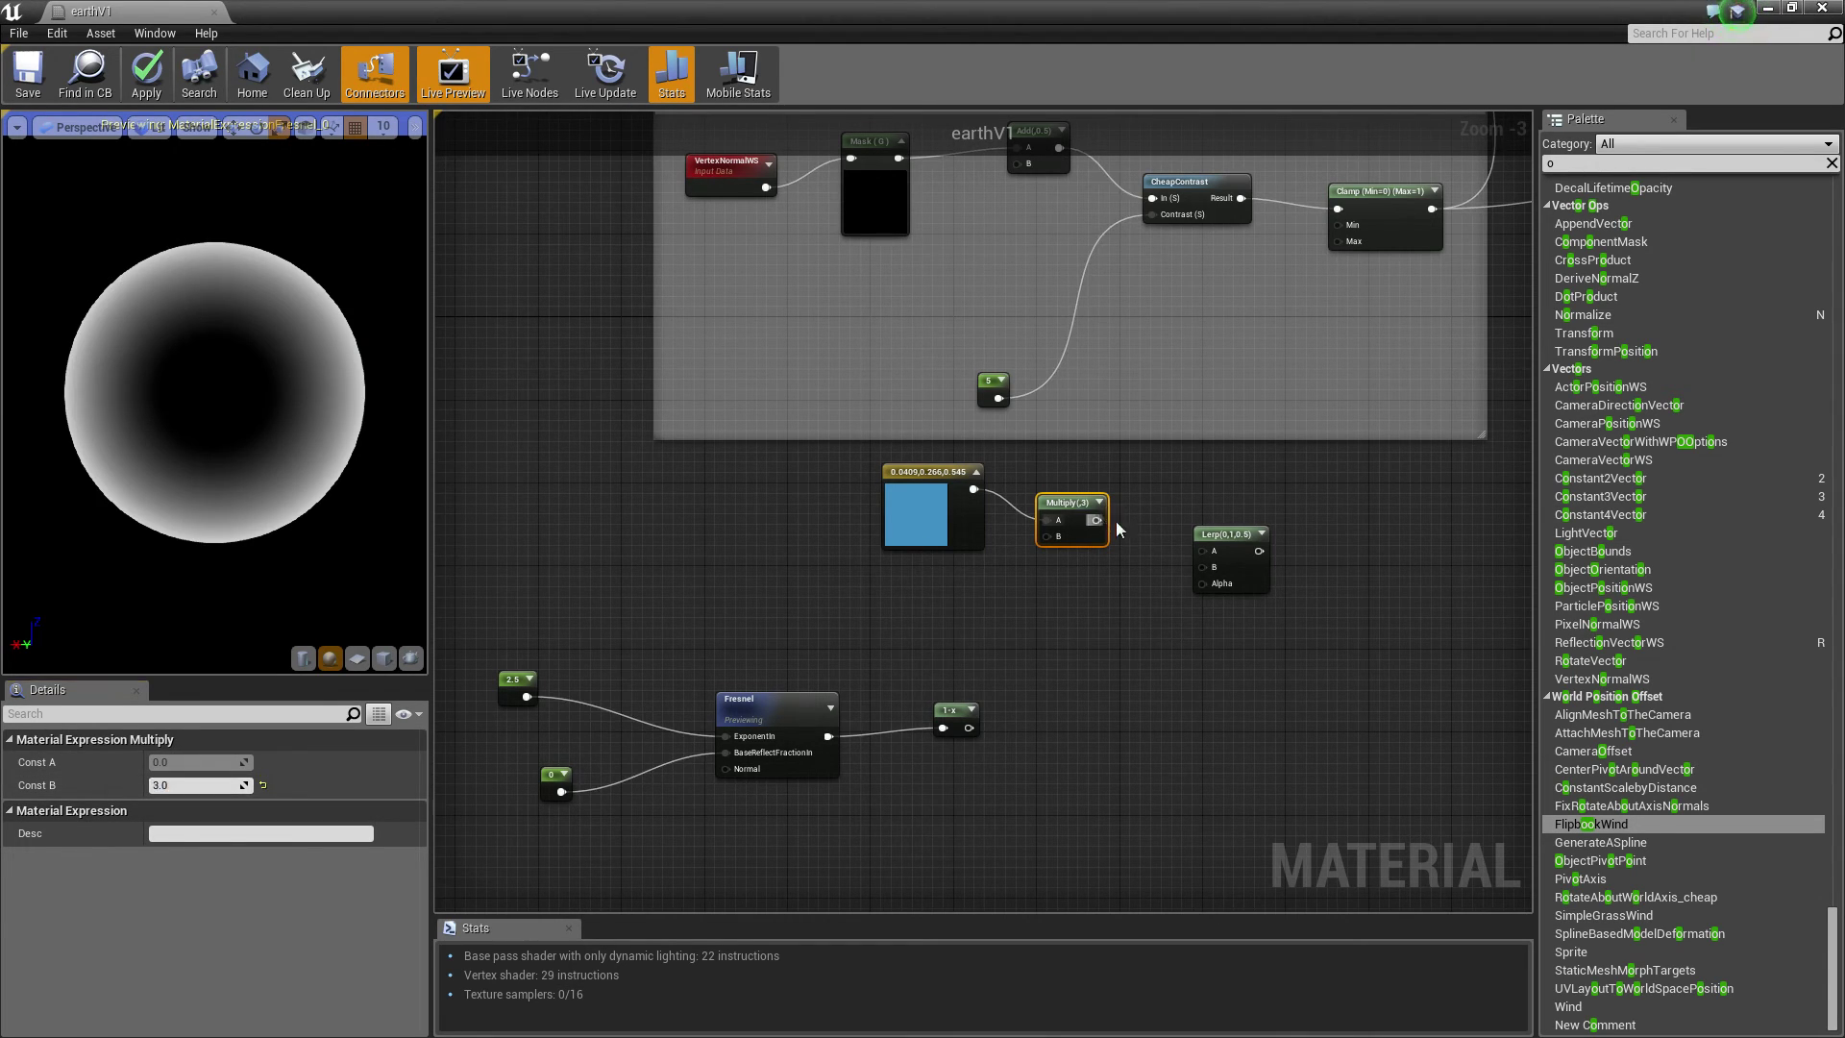
{"action": "left_click_drag", "start_coordinate": [1214, 552], "coordinate": [1213, 552]}
{"action": "key", "text": "1"}
{"action": "left_click", "coordinate": [877, 586]}
{"action": "left_click_drag", "start_coordinate": [898, 612], "coordinate": [1202, 567]}
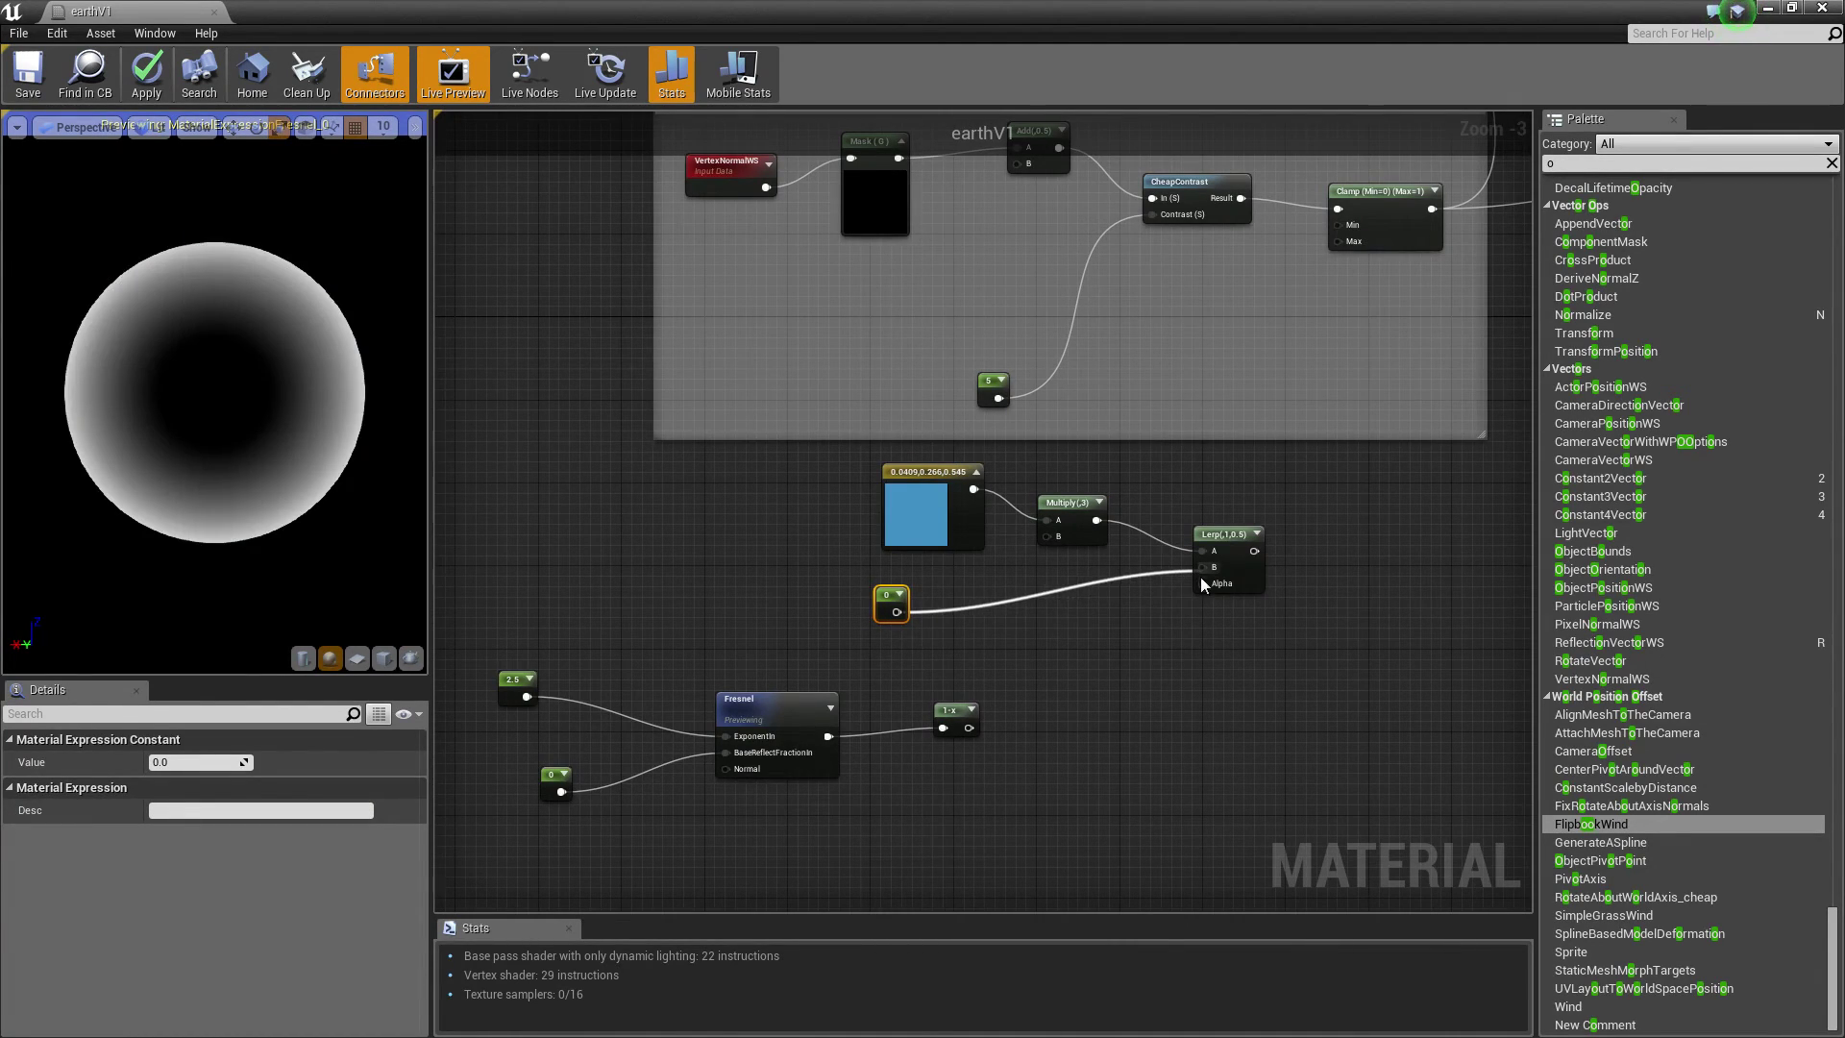
Connect the OneMinus output to the new Lerp's Alpha, tidy the Fresnel and OneMinus nodes, and preview the Lerp.
{"action": "left_click_drag", "start_coordinate": [969, 728], "coordinate": [1215, 586]}
{"action": "left_click_drag", "start_coordinate": [957, 711], "coordinate": [999, 670]}
{"action": "left_click_drag", "start_coordinate": [802, 710], "coordinate": [832, 699]}
{"action": "left_click_drag", "start_coordinate": [1237, 563], "coordinate": [1238, 572]}
{"action": "right_click", "coordinate": [1235, 569]}
{"action": "left_click", "coordinate": [1269, 552]}
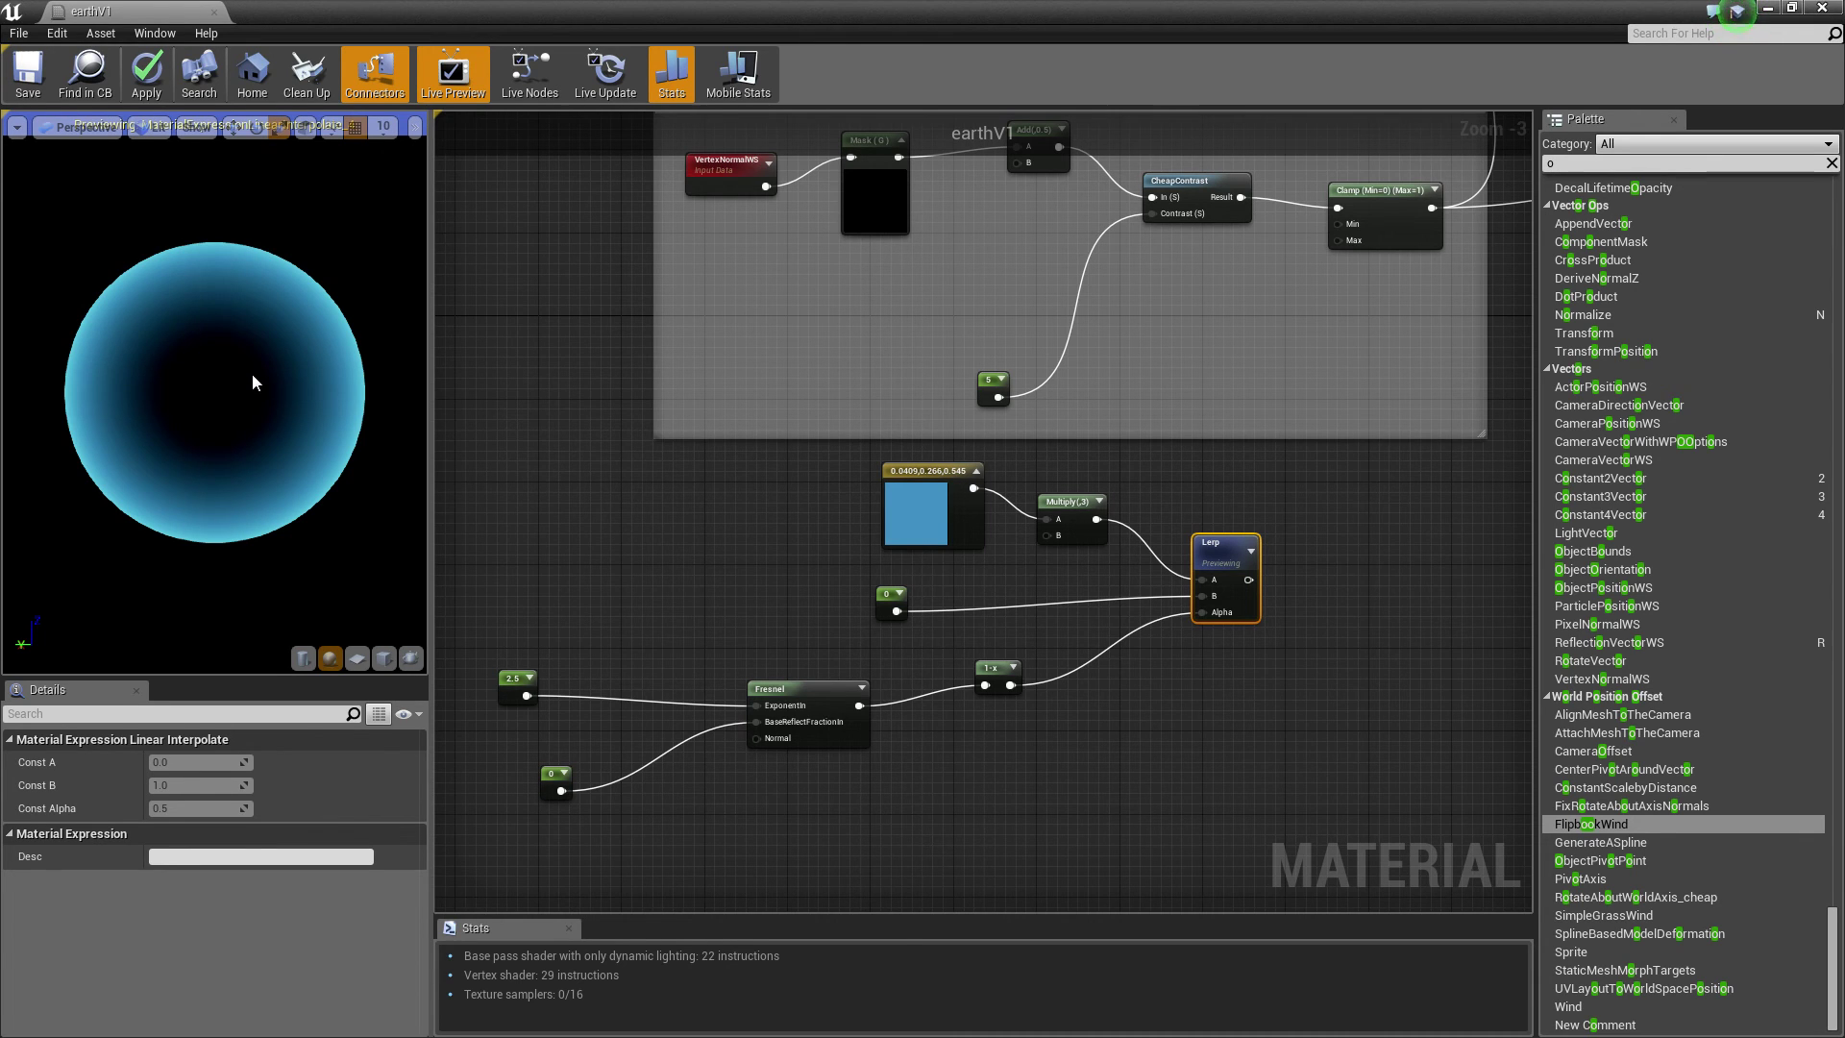
{"action": "right_click_drag", "start_coordinate": [1437, 467], "coordinate": [704, 685]}
{"action": "scroll", "coordinate": [704, 685], "scroll_direction": "down", "scroll_amount": 3}
{"action": "right_click_drag", "start_coordinate": [915, 539], "coordinate": [919, 469]}
{"action": "scroll", "coordinate": [919, 469], "scroll_direction": "up", "scroll_amount": 1}
{"action": "left_click_drag", "start_coordinate": [498, 752], "coordinate": [1011, 615]}
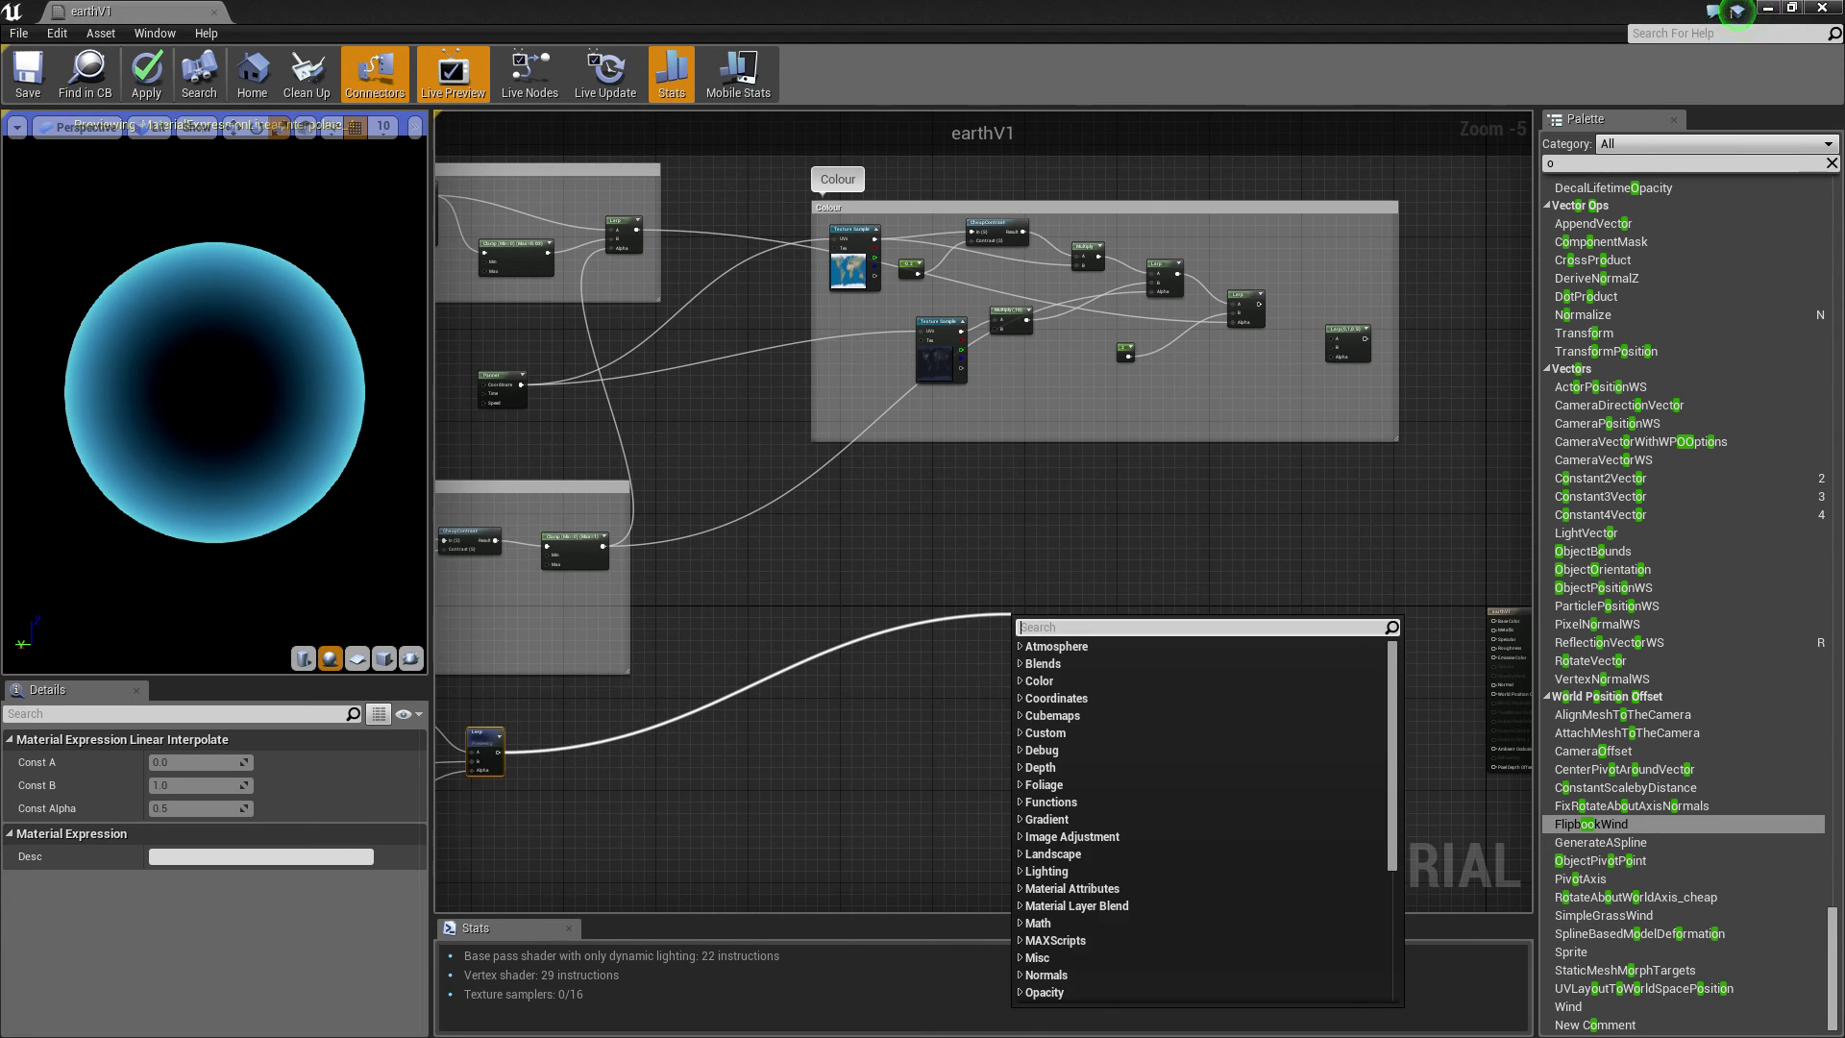
{"action": "key", "text": "Escape"}
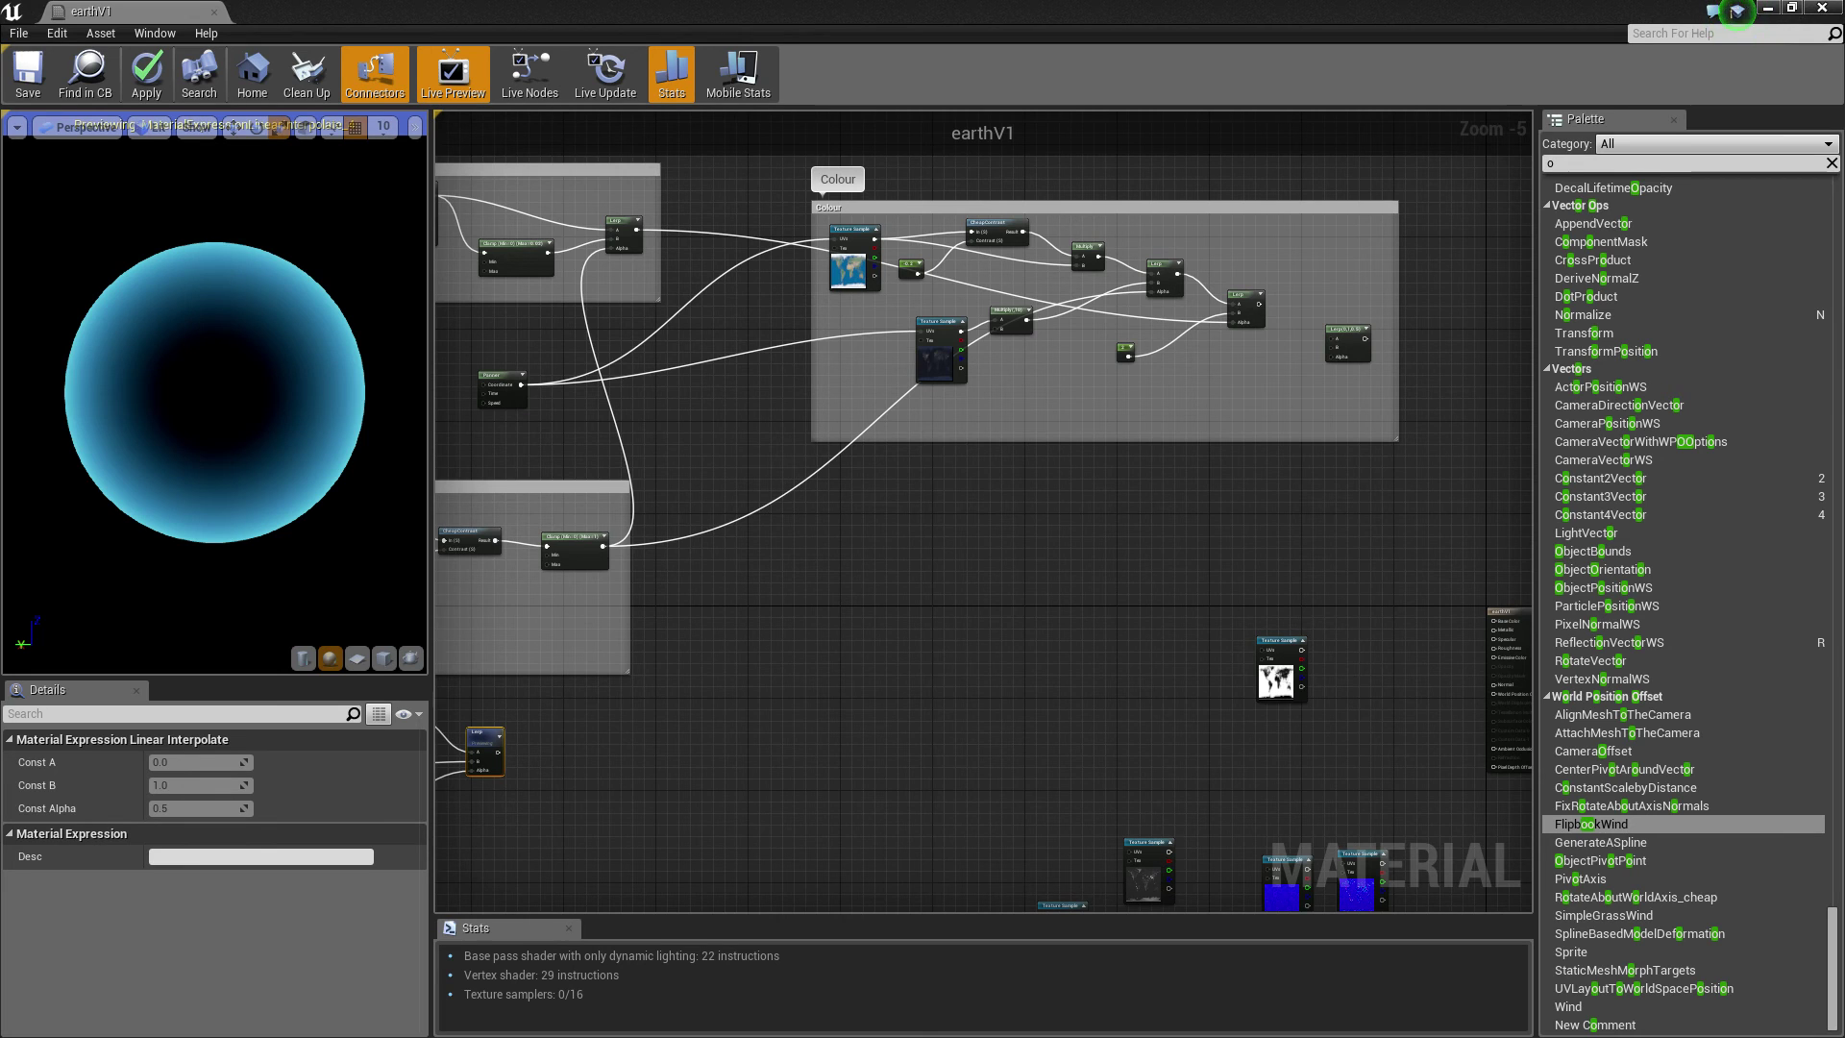
Connect the atmosphere Lerp's output to the Alpha input of the unused Lerp in the Colour group.
{"action": "right_click_drag", "start_coordinate": [520, 606], "coordinate": [731, 466]}
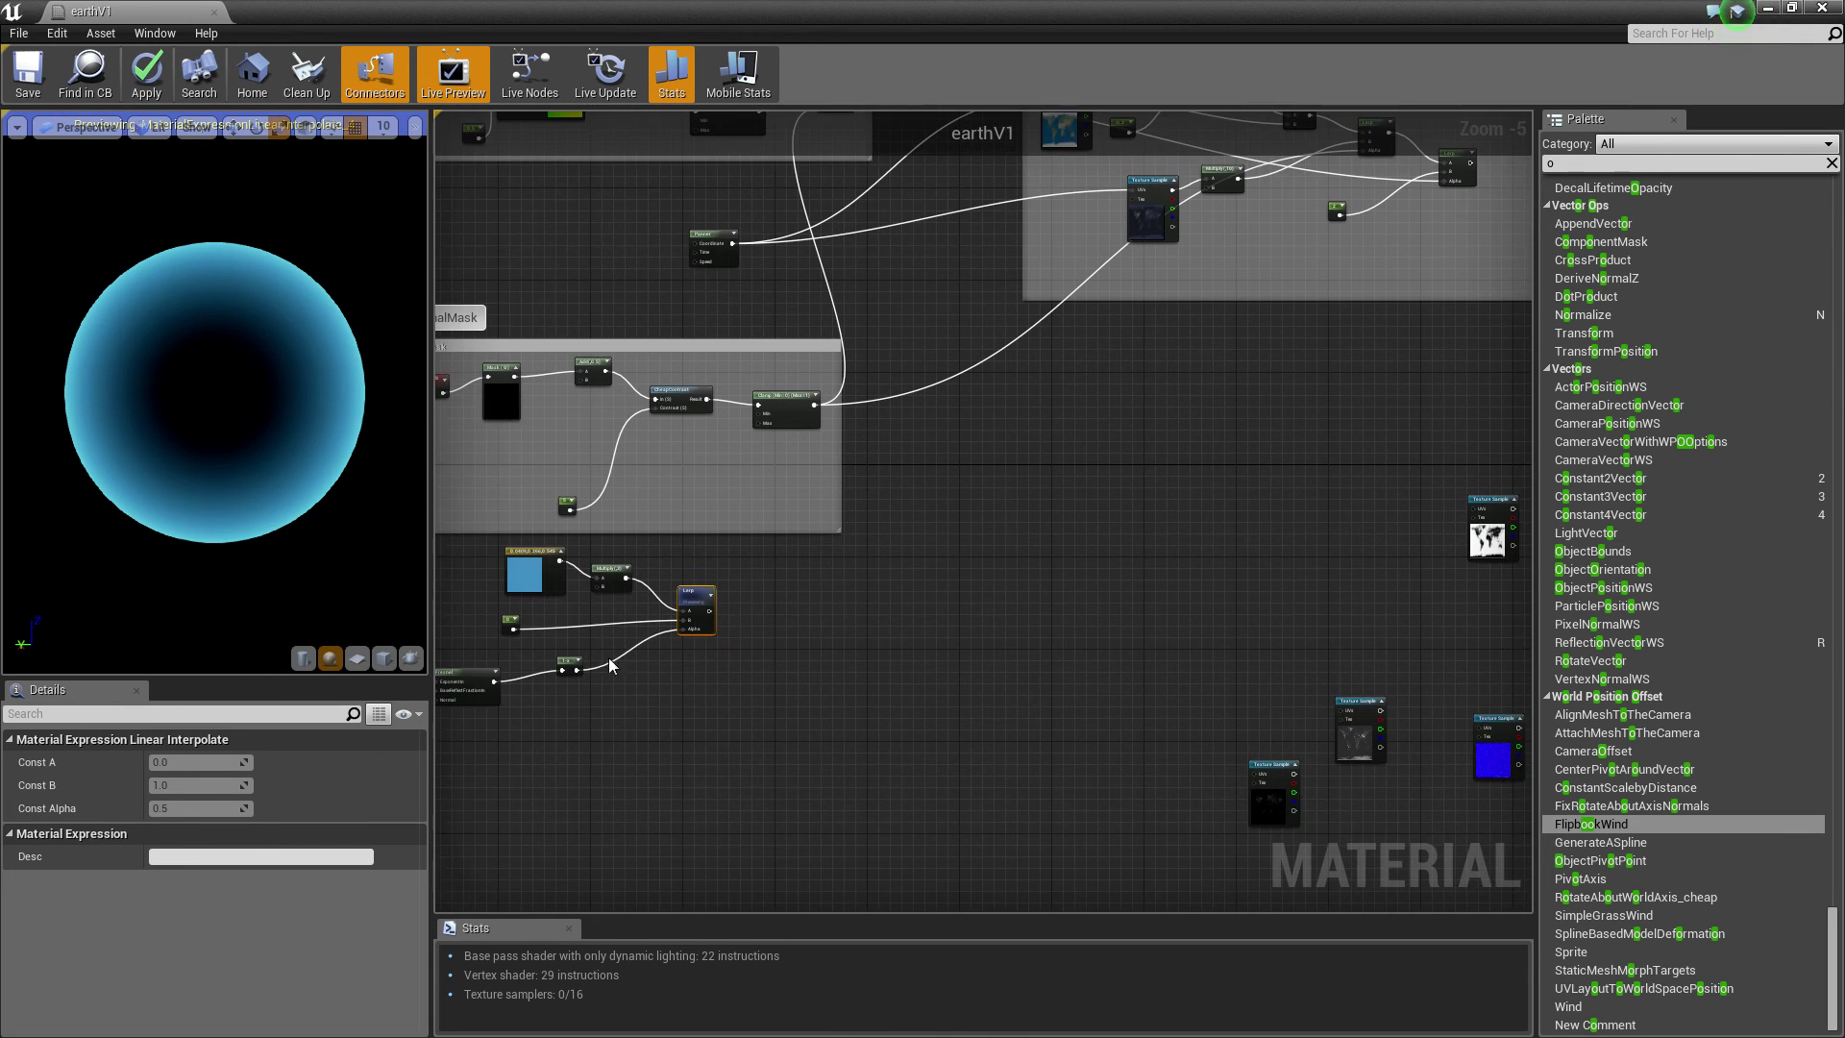
{"action": "scroll", "coordinate": [591, 661], "scroll_direction": "up", "scroll_amount": 2}
{"action": "left_click_drag", "start_coordinate": [567, 683], "coordinate": [1039, 468]}
{"action": "right_click_drag", "start_coordinate": [909, 550], "coordinate": [1217, 238]}
{"action": "left_click_drag", "start_coordinate": [460, 538], "coordinate": [1307, 189]}
{"action": "scroll", "coordinate": [1029, 602], "scroll_direction": "down", "scroll_amount": 2}
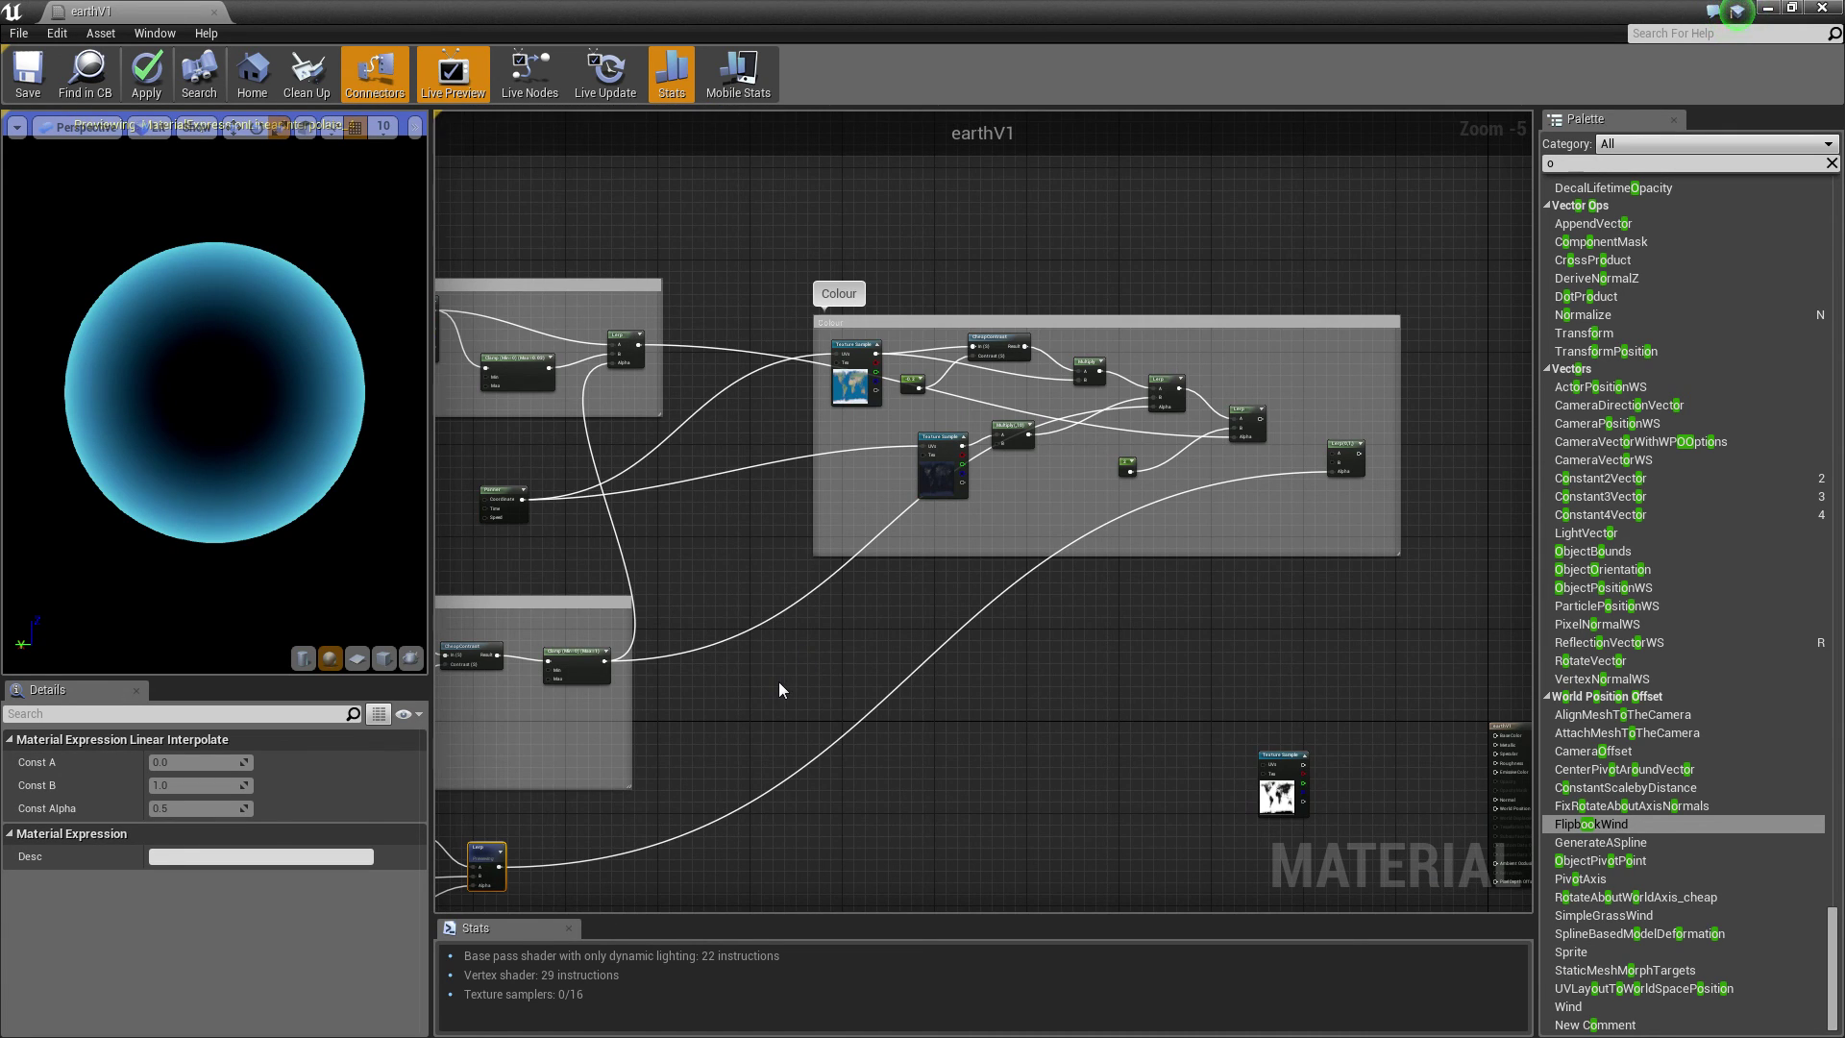
{"action": "right_click_drag", "start_coordinate": [776, 684], "coordinate": [786, 594]}
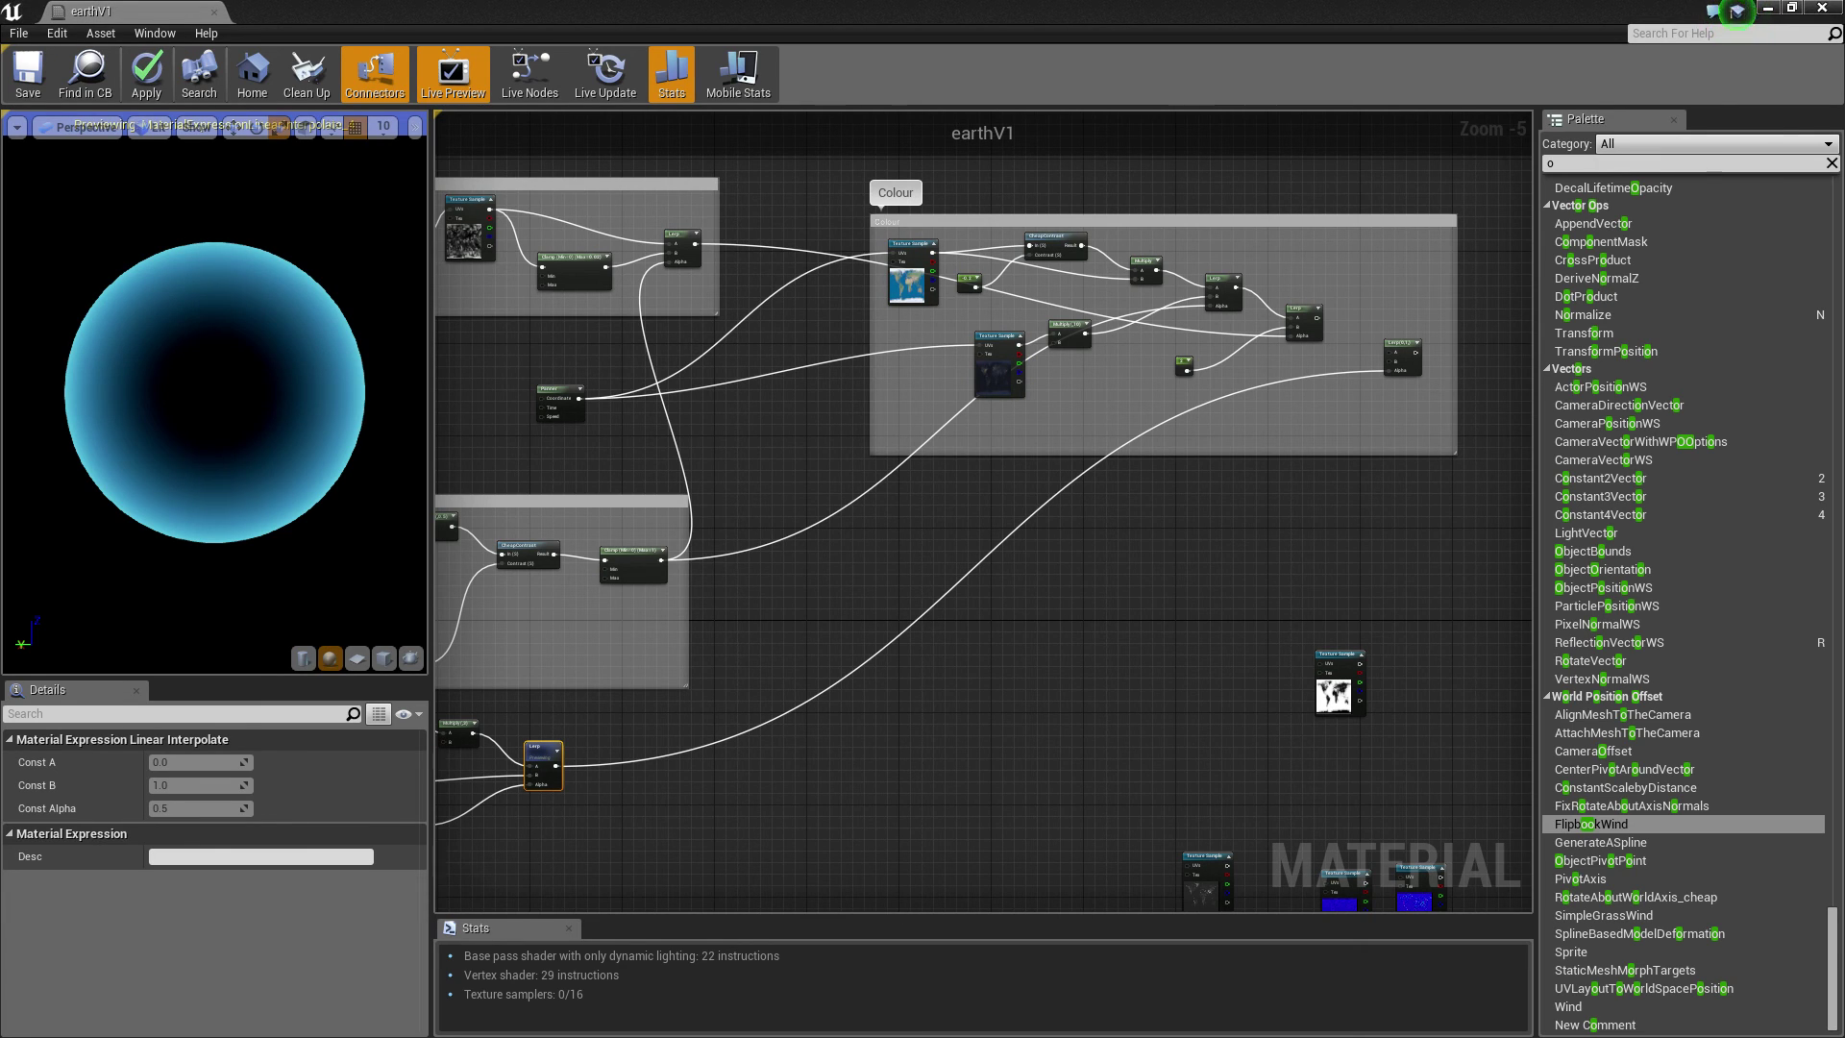
{"action": "right_click_drag", "start_coordinate": [911, 502], "coordinate": [955, 502]}
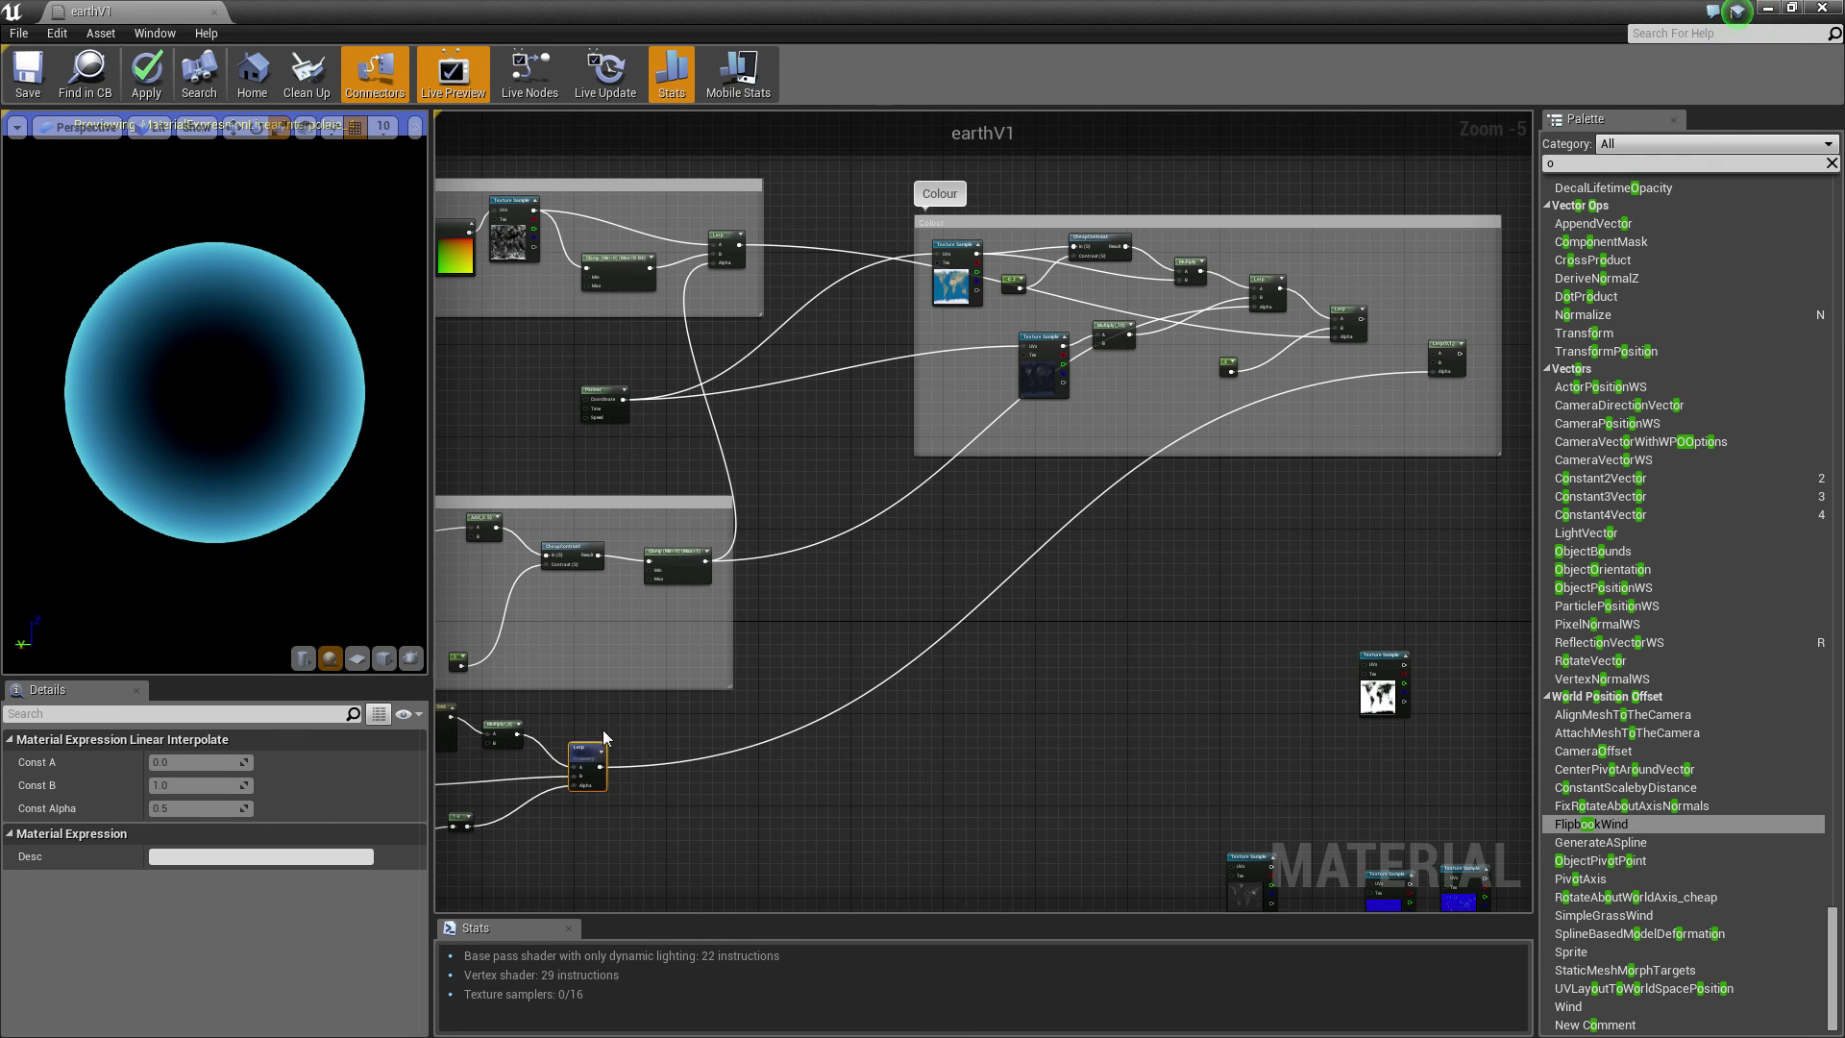
Wire the Colour group's last Lerp with the atmosphere Lerp on A, the cloud-blended colour on B and OneMinus on Alpha, and preview it.
{"action": "left_click_drag", "start_coordinate": [604, 745], "coordinate": [615, 728]}
{"action": "left_click_drag", "start_coordinate": [1024, 581], "coordinate": [1439, 377]}
{"action": "left_click_drag", "start_coordinate": [611, 755], "coordinate": [1399, 212]}
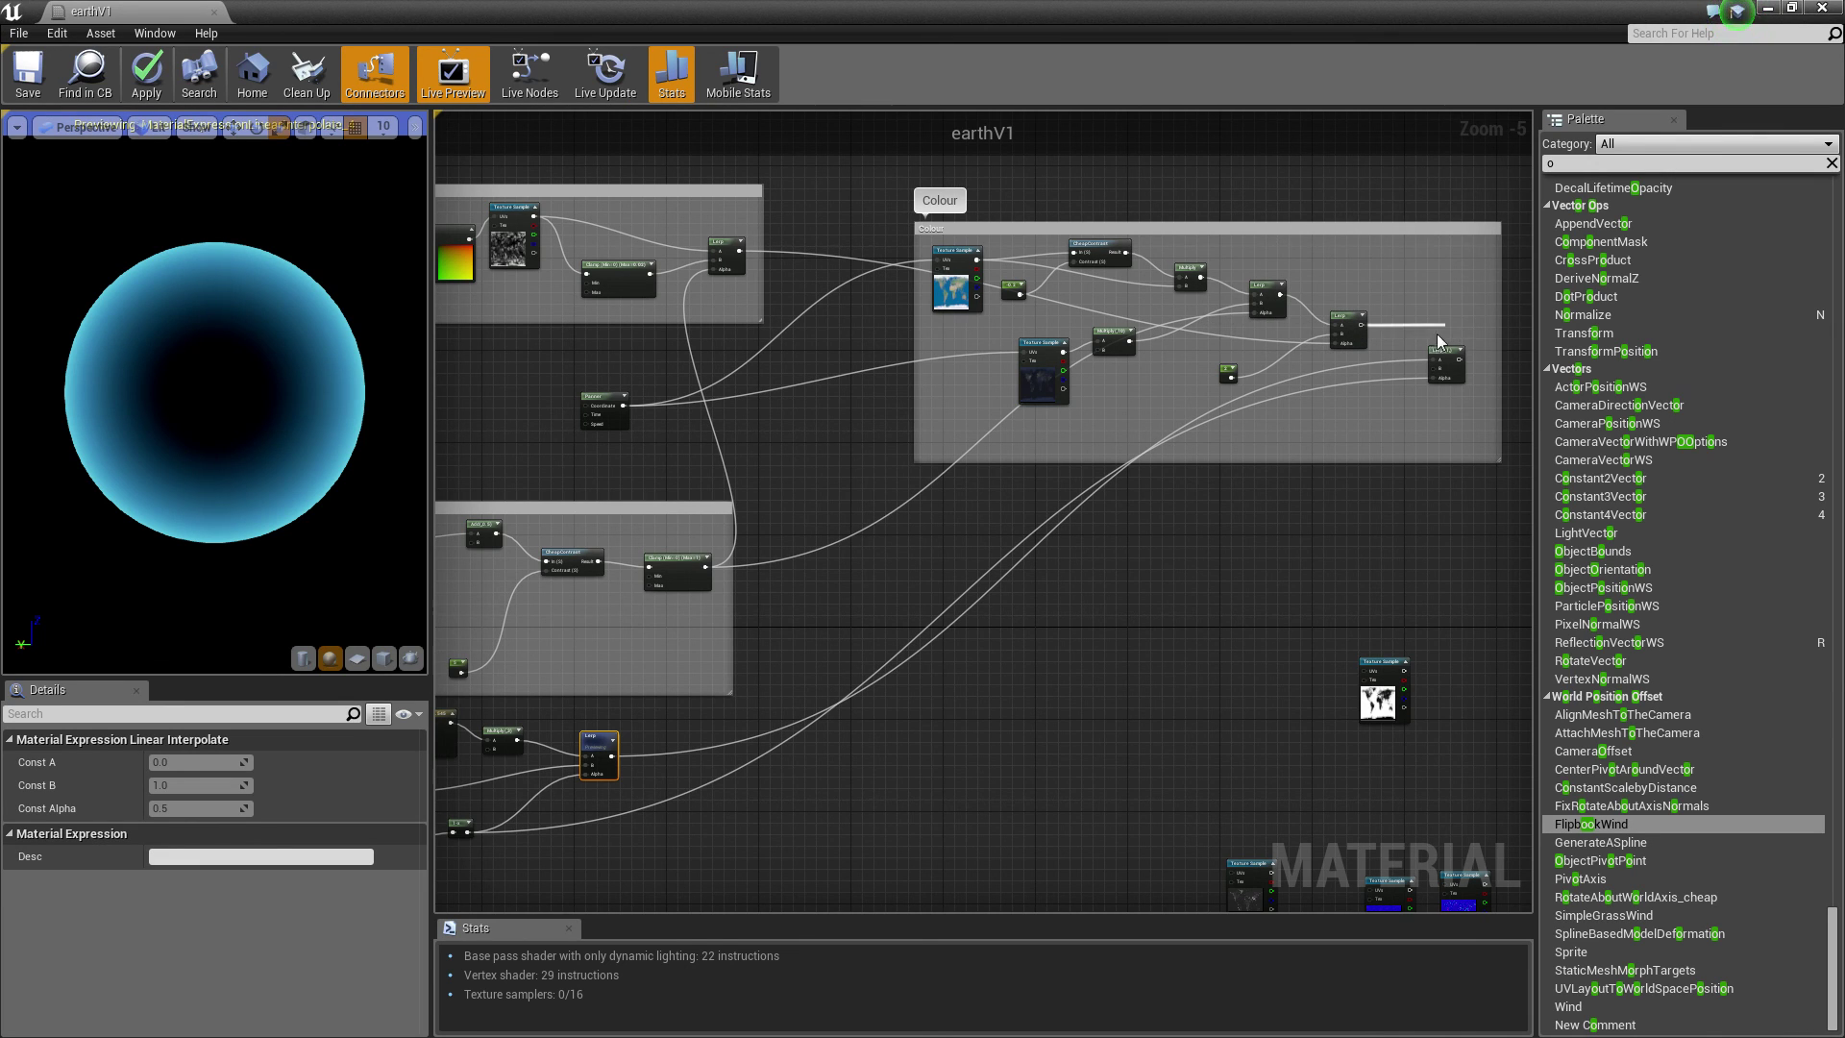
{"action": "right_click", "coordinate": [1438, 369]}
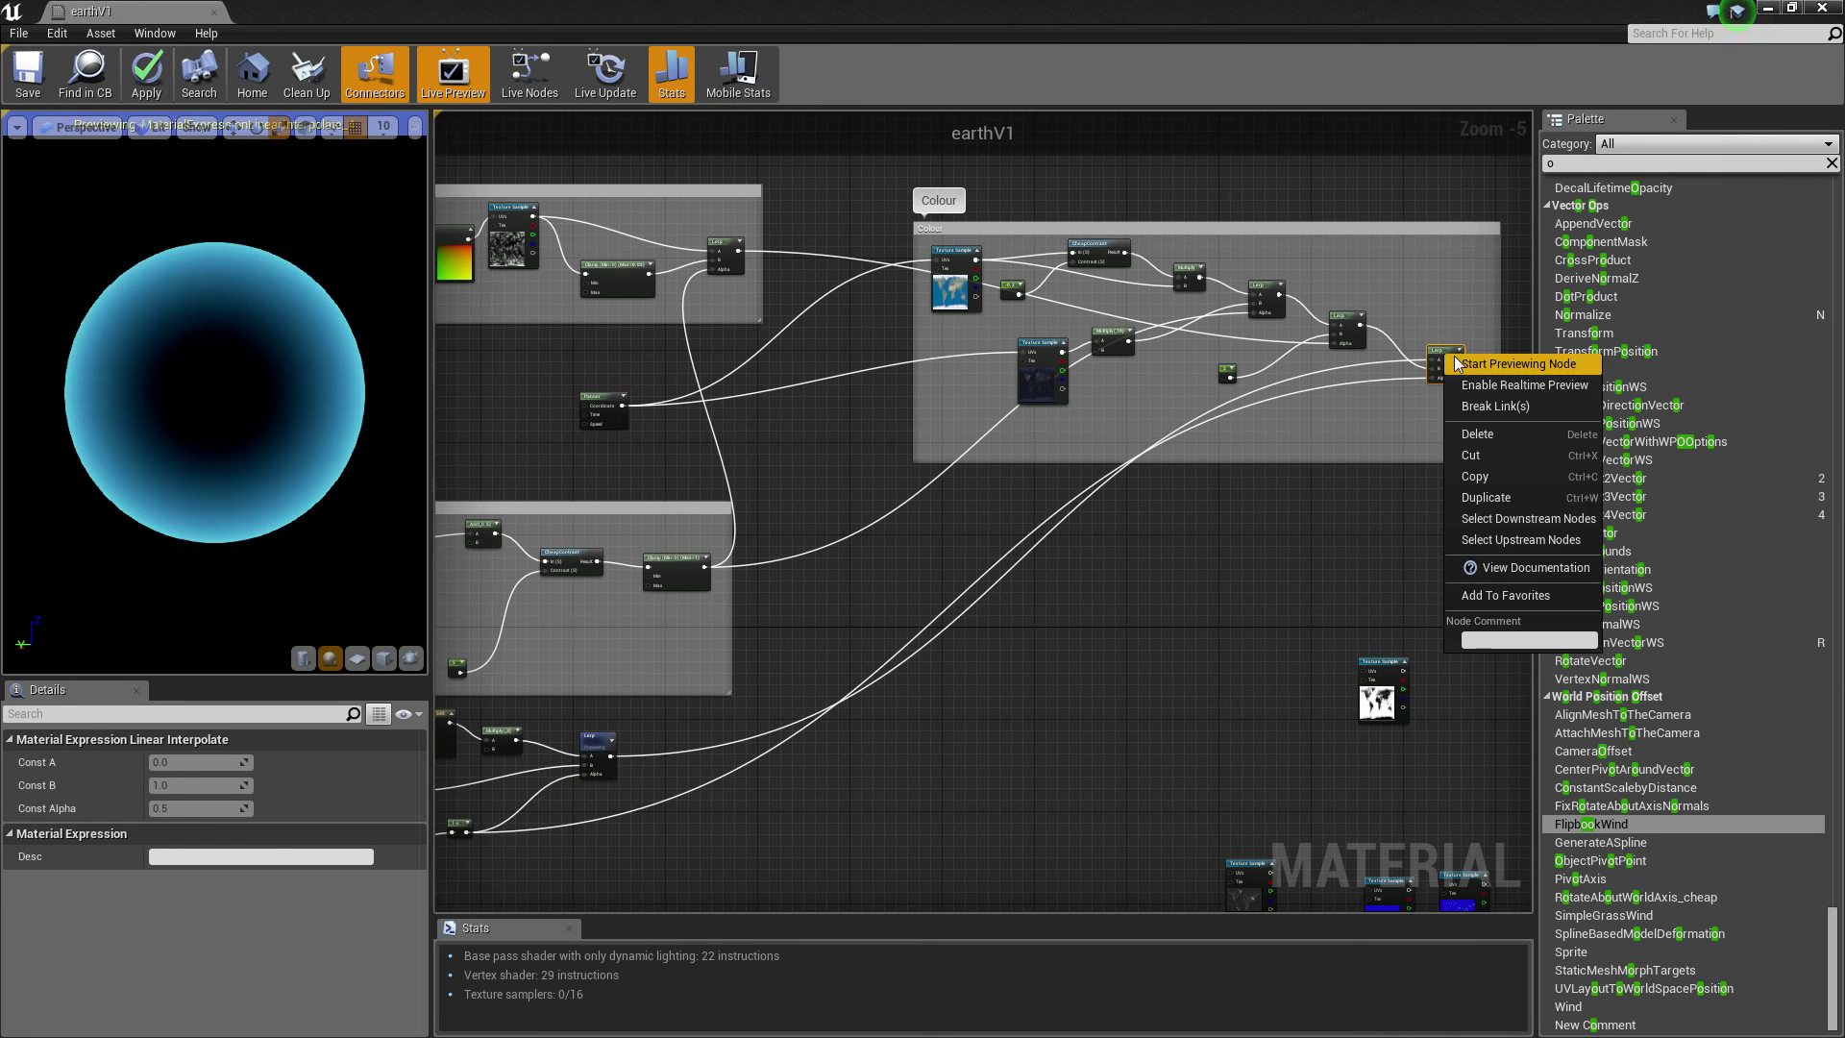
{"action": "left_click", "coordinate": [1485, 363]}
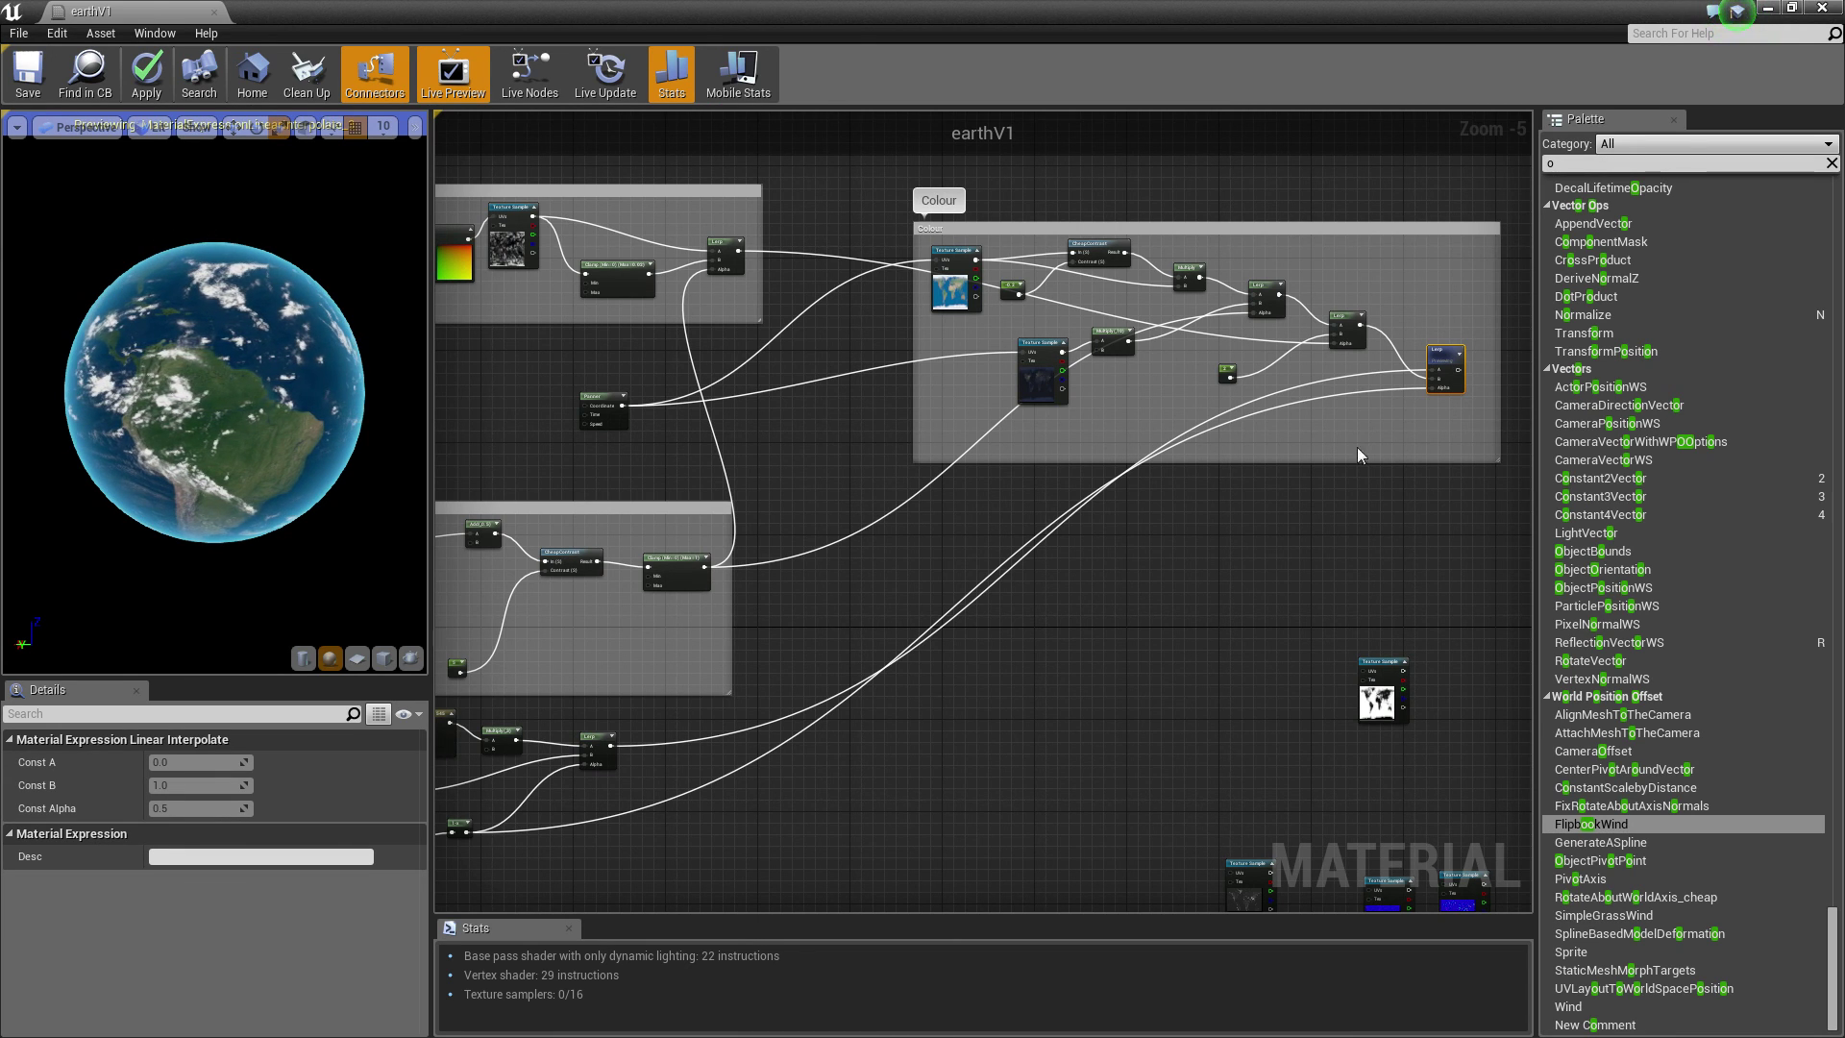
Connect the final Colour Lerp to the material's Base Color, stop previewing the node, and apply the material.
{"action": "right_click_drag", "start_coordinate": [1427, 418], "coordinate": [1009, 436]}
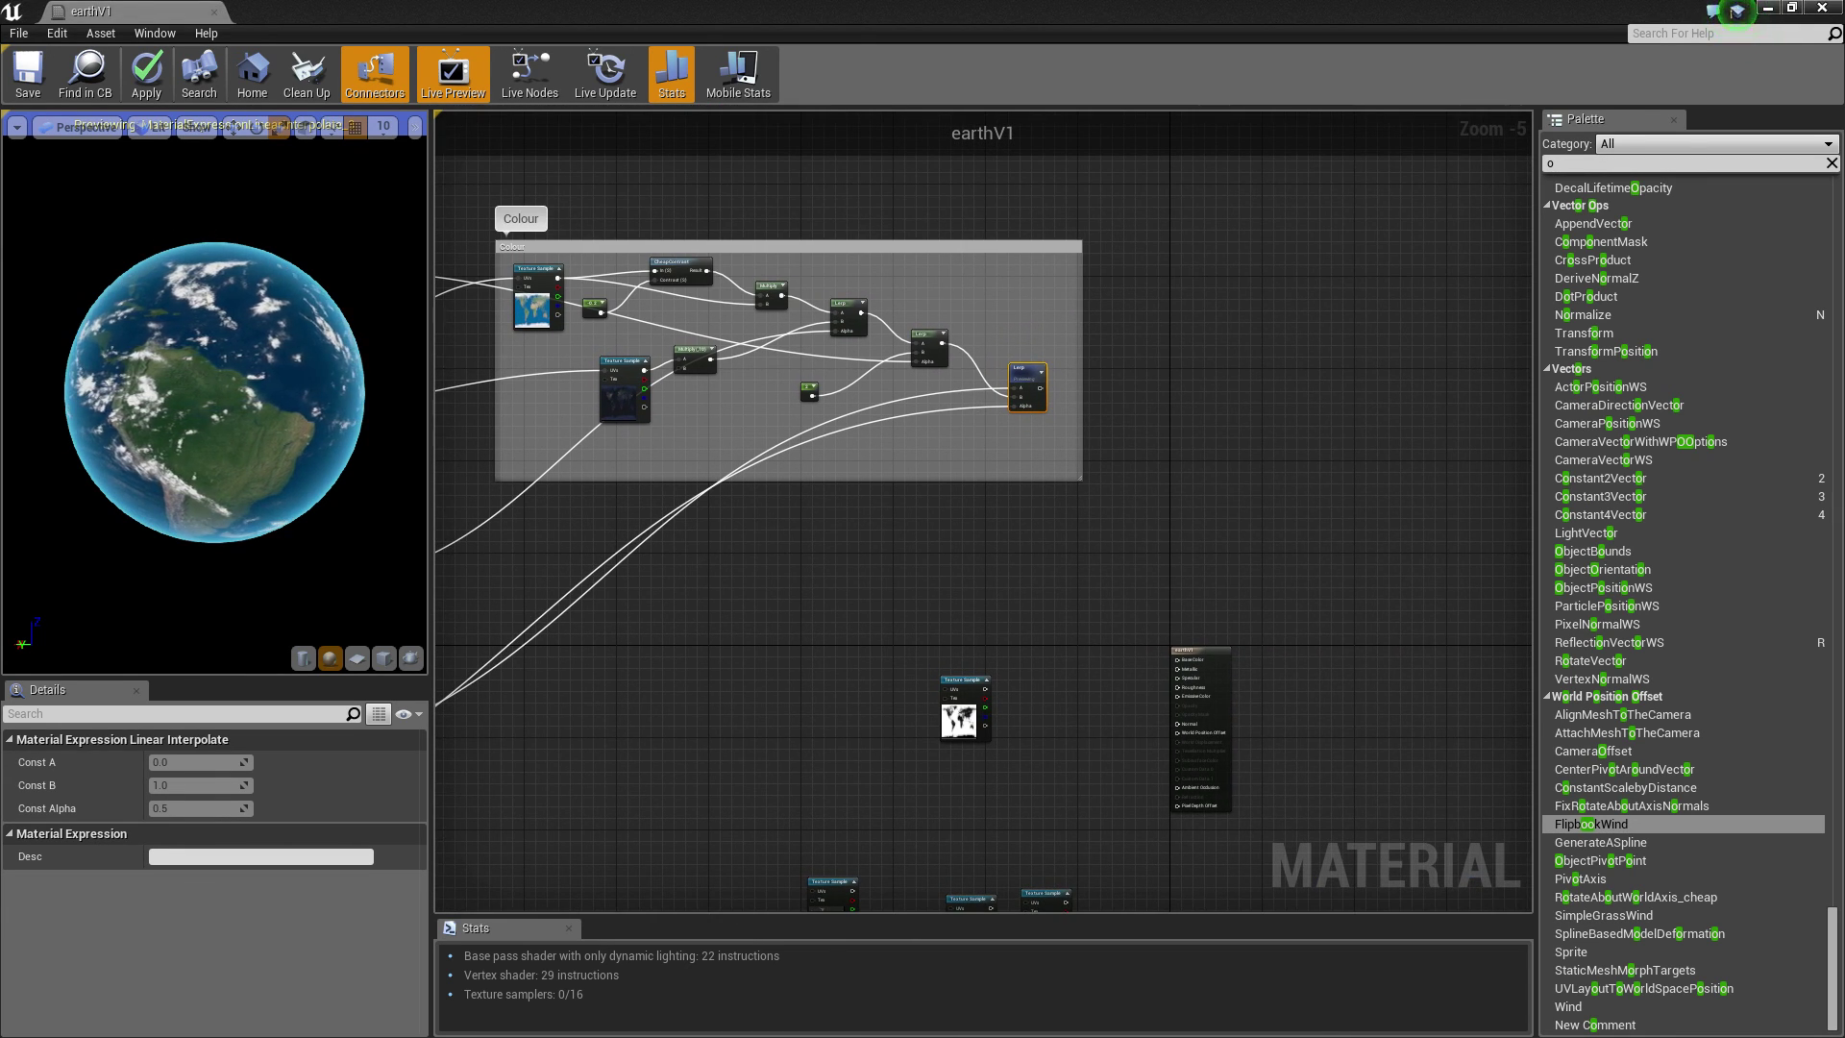
{"action": "left_click_drag", "start_coordinate": [1043, 394], "coordinate": [1180, 646]}
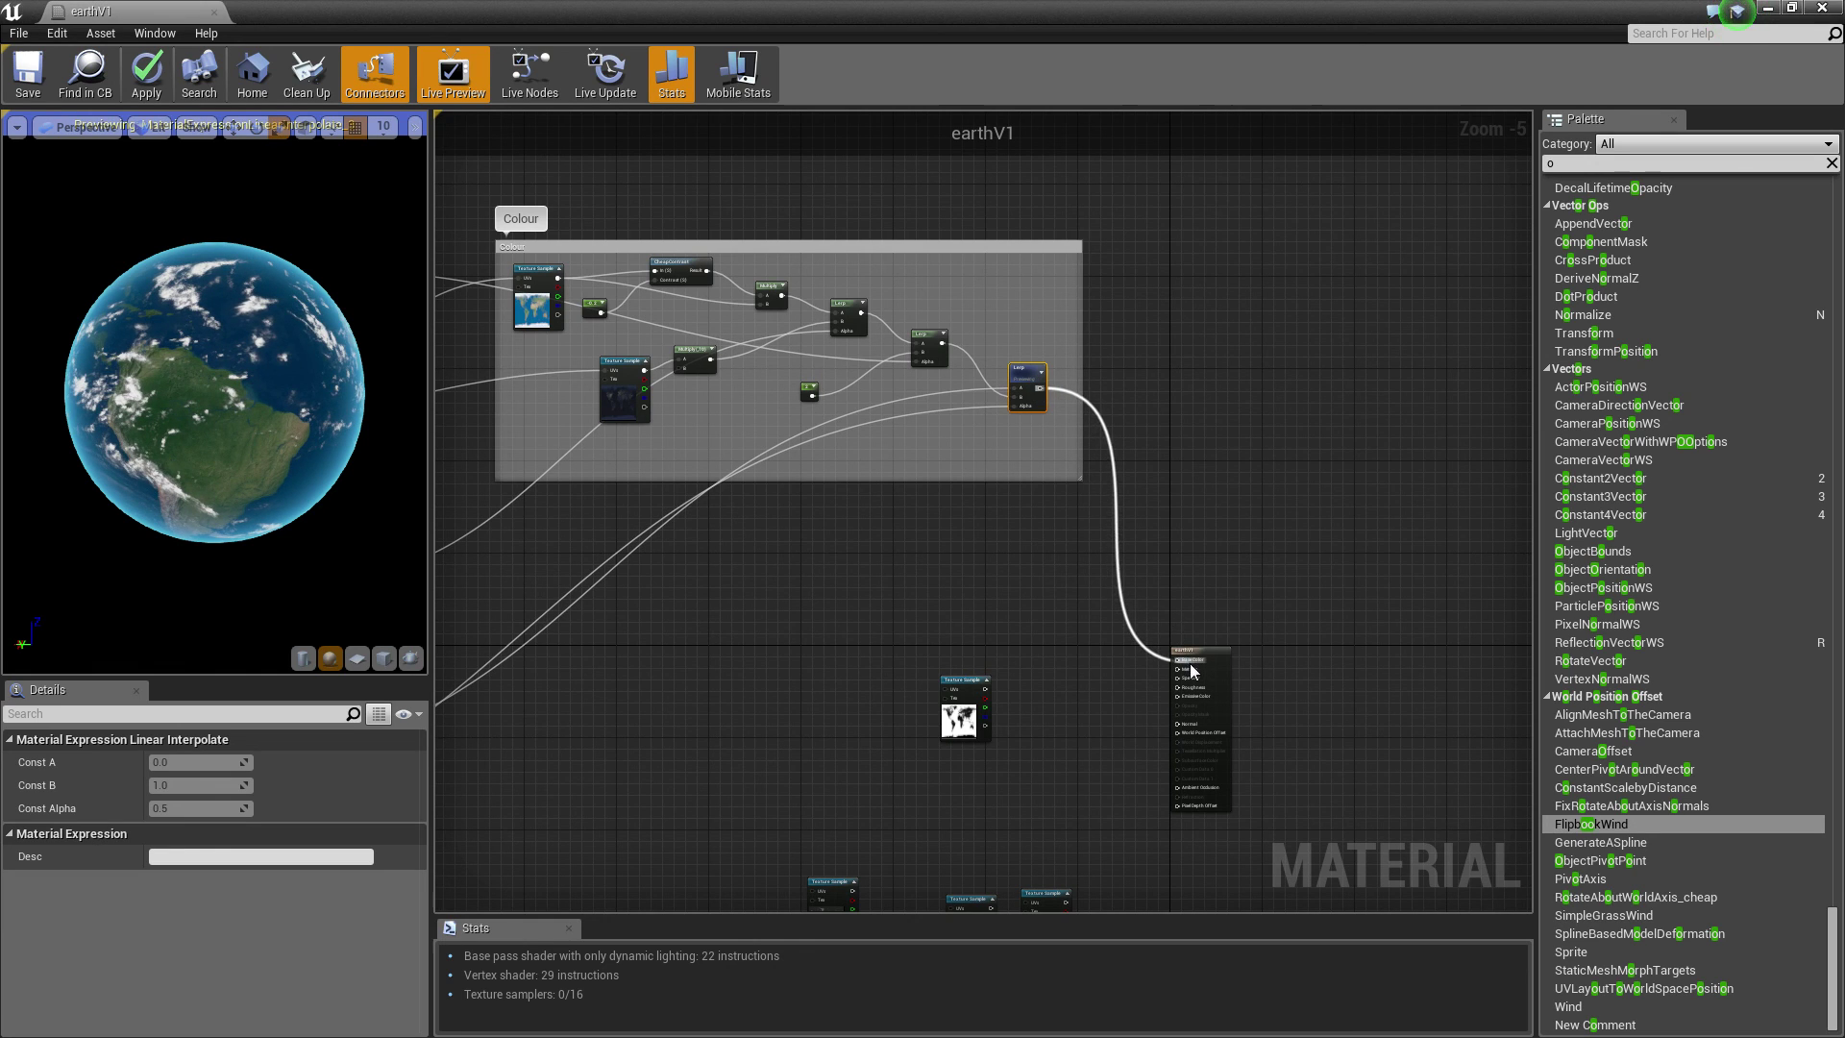
{"action": "right_click", "coordinate": [1044, 375]}
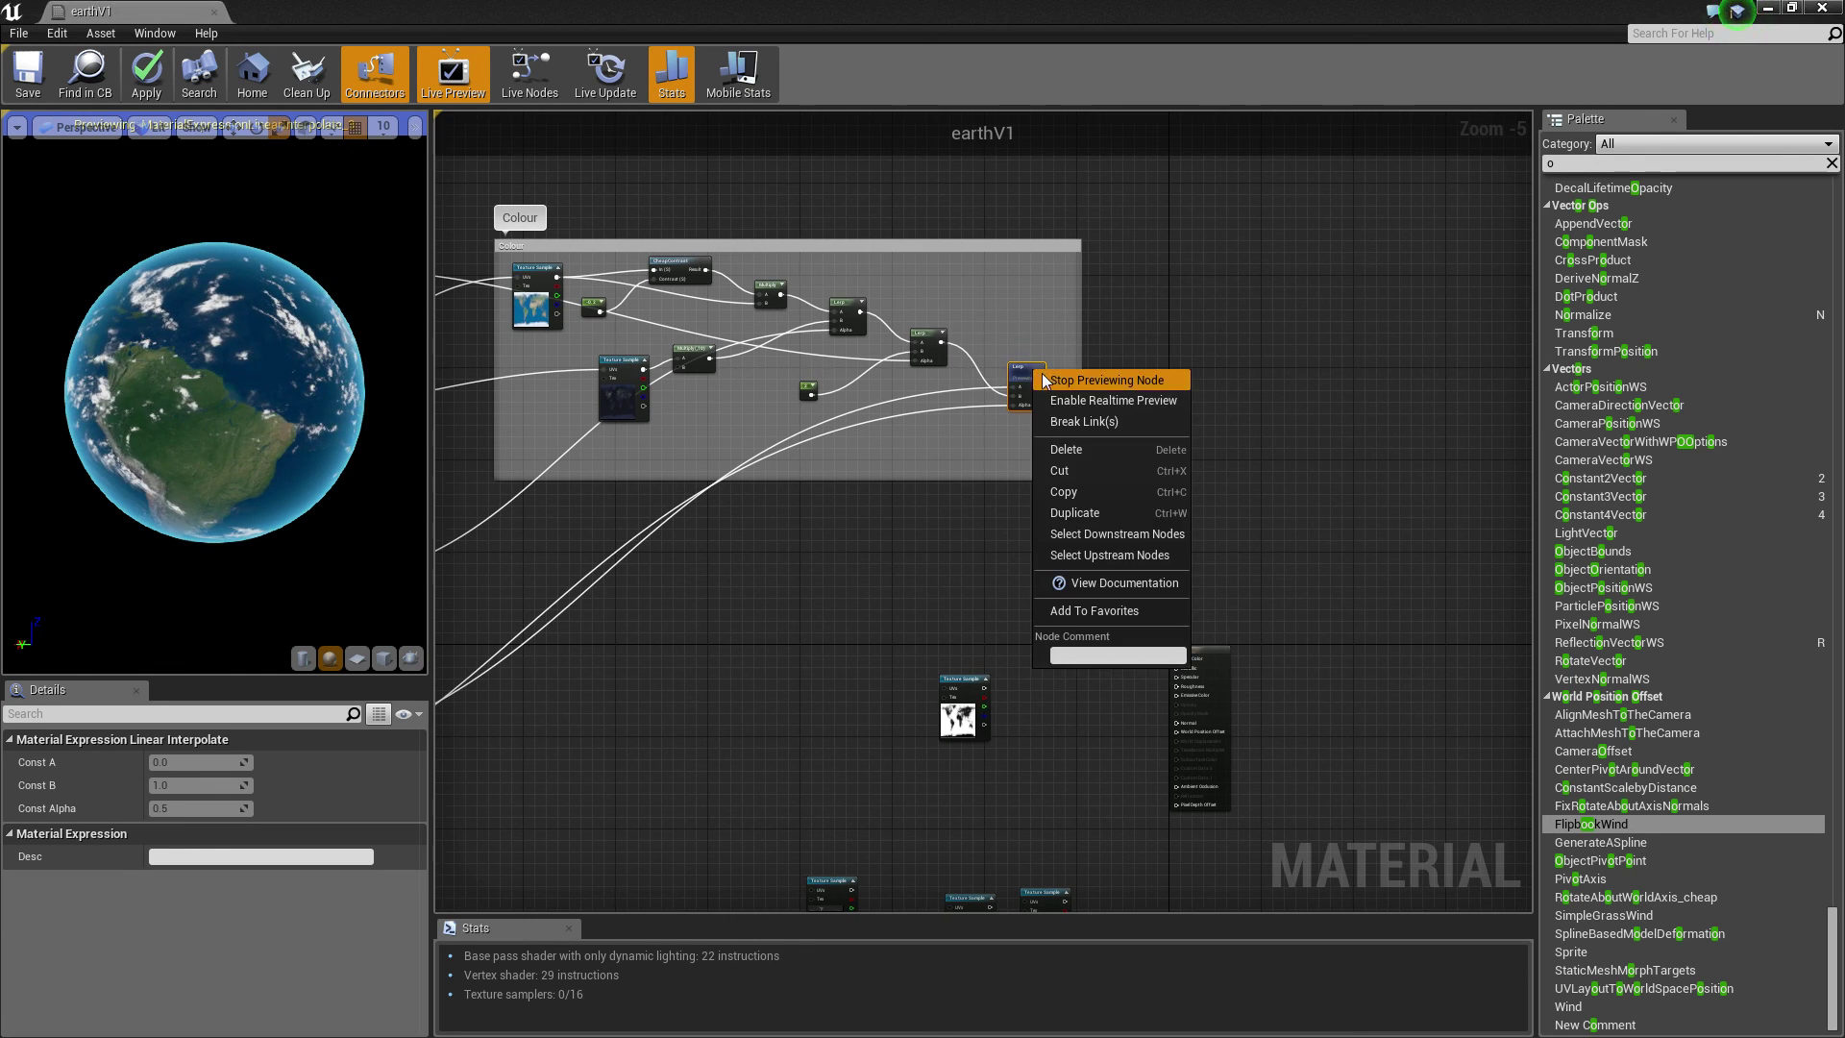
{"action": "left_click", "coordinate": [1049, 381]}
{"action": "left_click", "coordinate": [163, 87]}
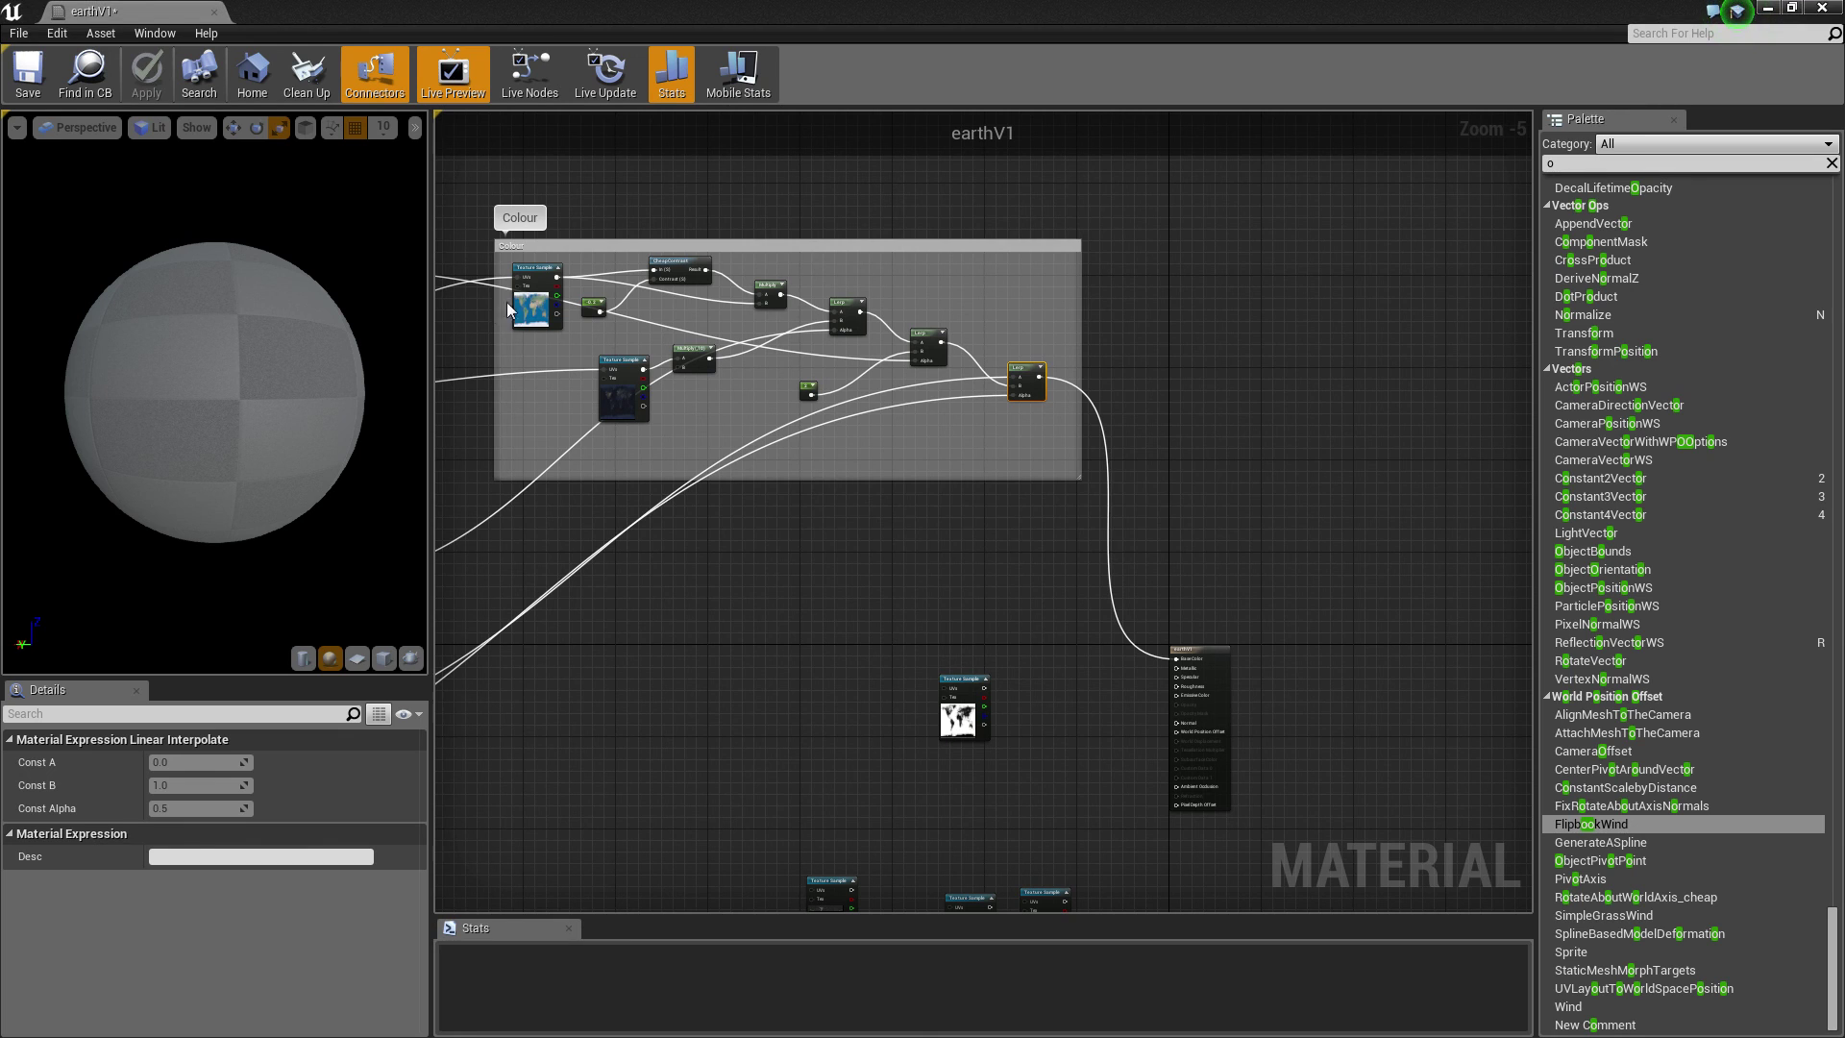
Switch to the level editor and examine the atmosphere glow on the Earth spheres from the day and night sides.
{"action": "left_click", "coordinate": [1768, 9]}
{"action": "right_click_drag", "start_coordinate": [735, 262], "coordinate": [735, 262]}
{"action": "right_click_drag", "start_coordinate": [781, 438], "coordinate": [856, 457]}
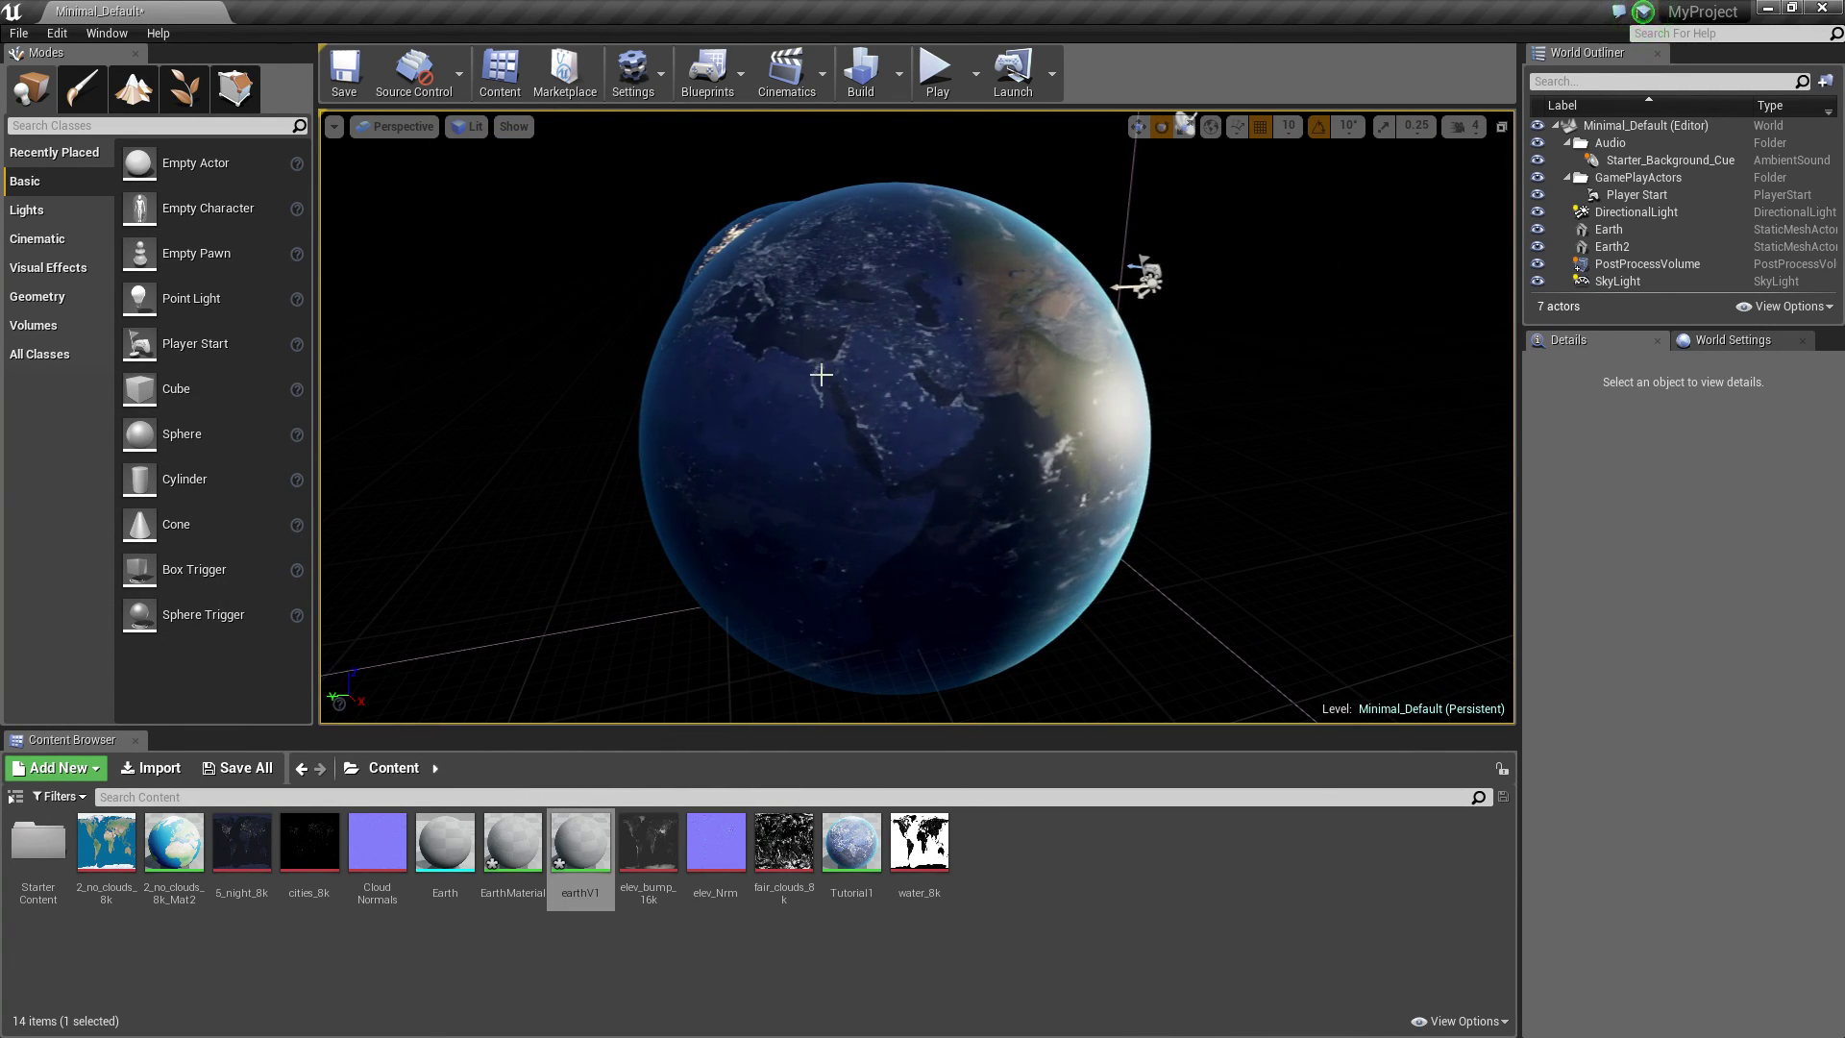
{"action": "left_click_drag", "start_coordinate": [818, 373], "coordinate": [909, 289]}
{"action": "right_click_drag", "start_coordinate": [903, 355], "coordinate": [1115, 405]}
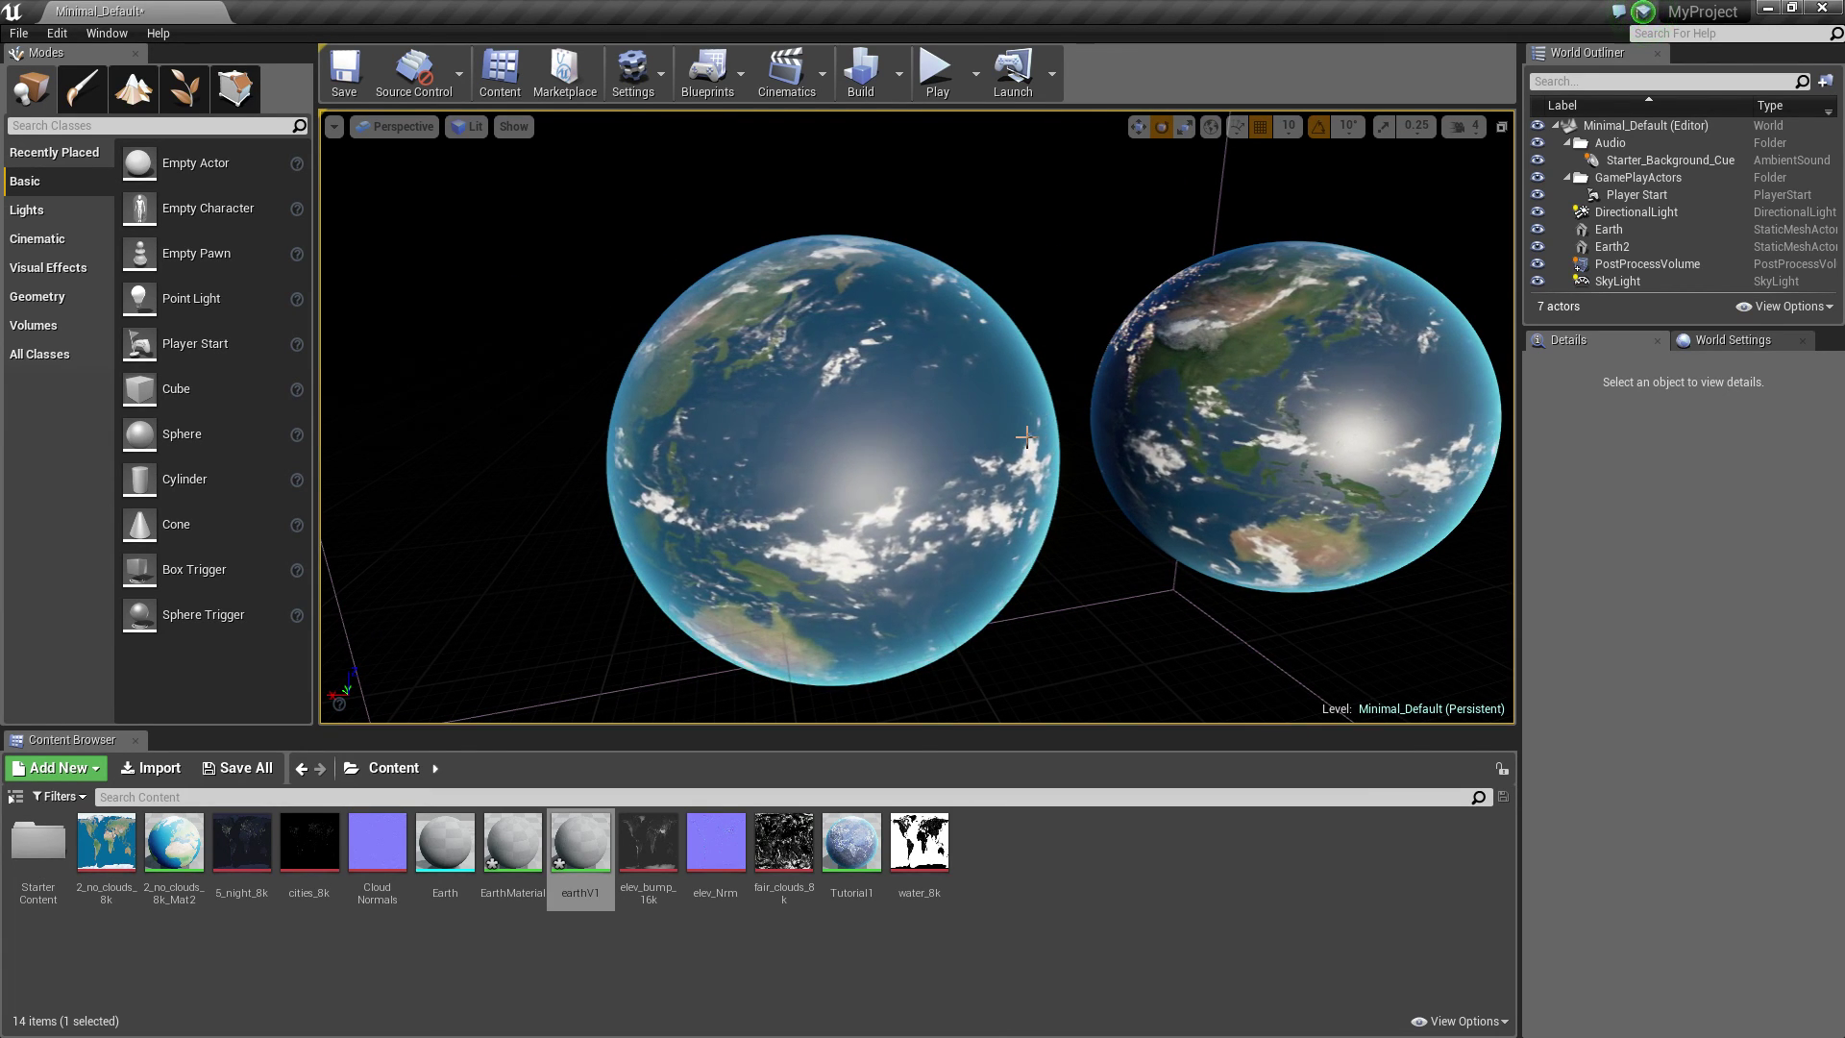
{"action": "right_click_drag", "start_coordinate": [873, 413], "coordinate": [1153, 413]}
{"action": "left_click_drag", "start_coordinate": [1037, 398], "coordinate": [809, 375]}
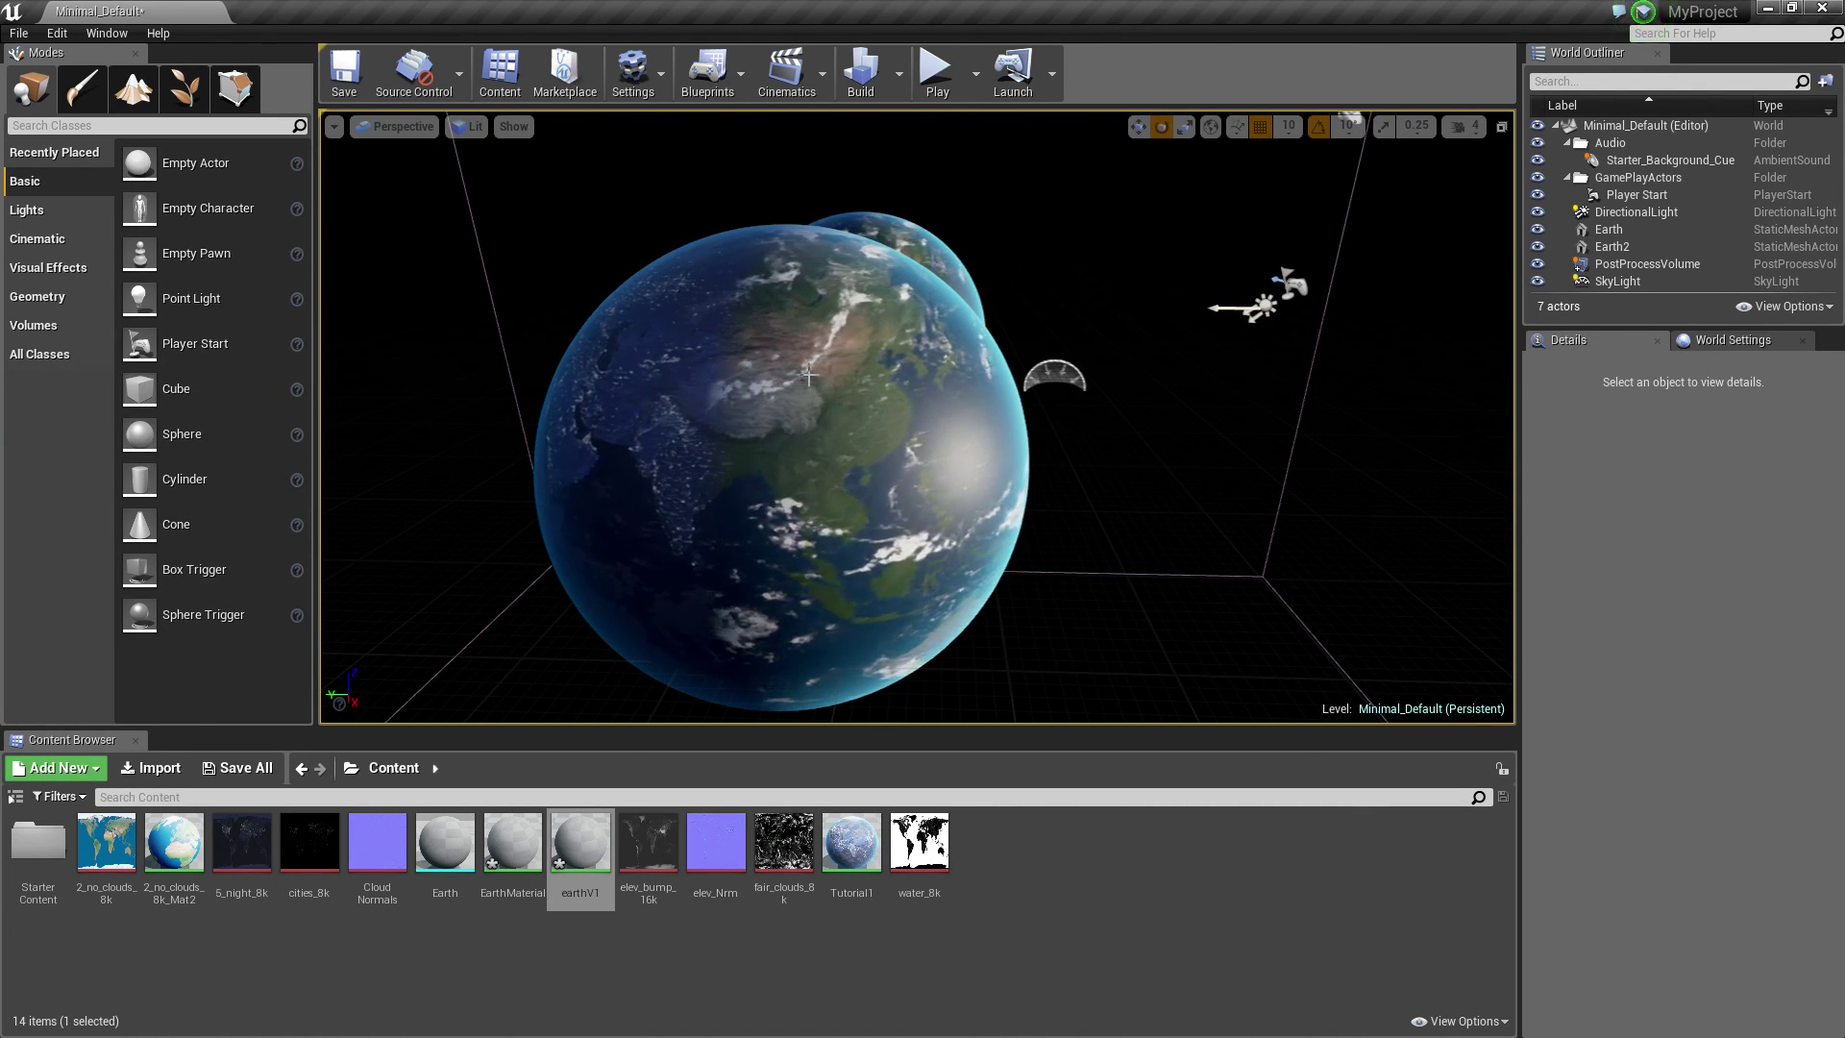